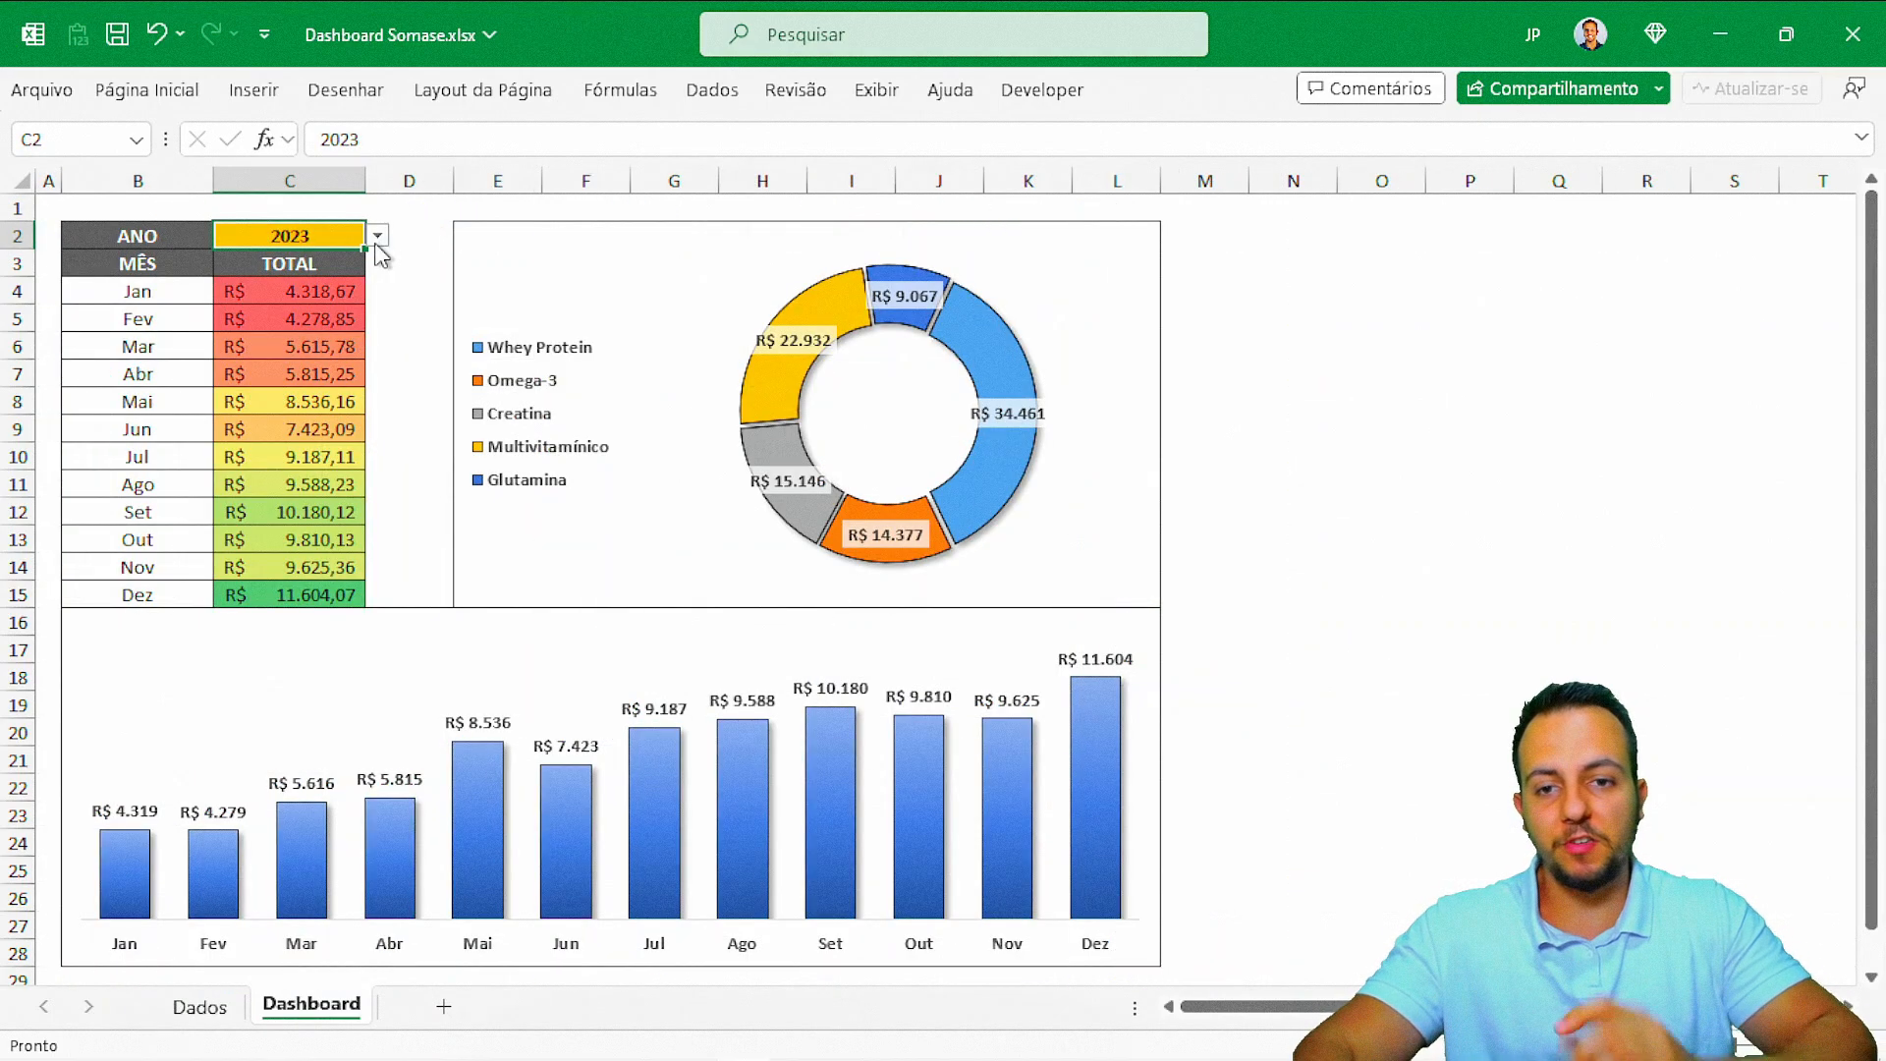
Step: Switch the finished dashboard's year in cell C2 between 2023, 2024 and 2025 to check how the totals and charts respond, finishing on 2024
{"action": "left_click", "coordinate": [378, 240]}
{"action": "left_click", "coordinate": [330, 287]}
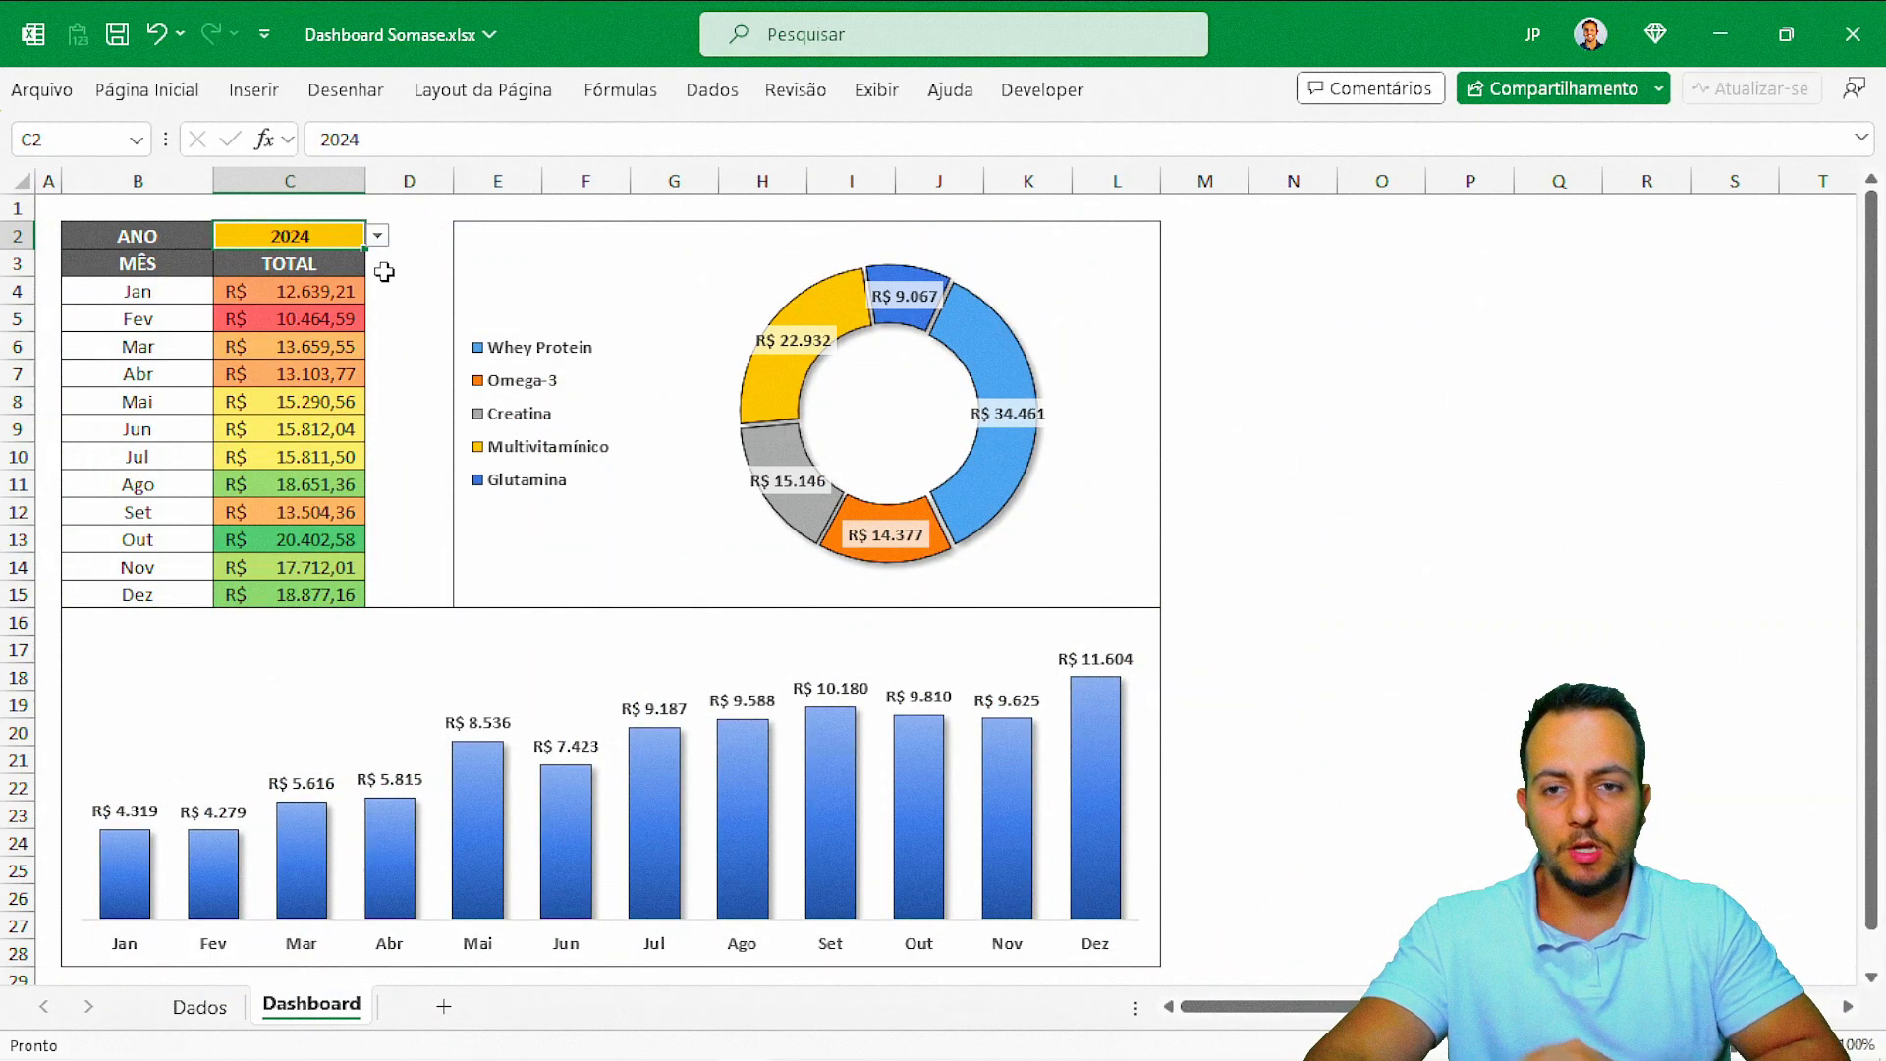
{"action": "left_click", "coordinate": [378, 236]}
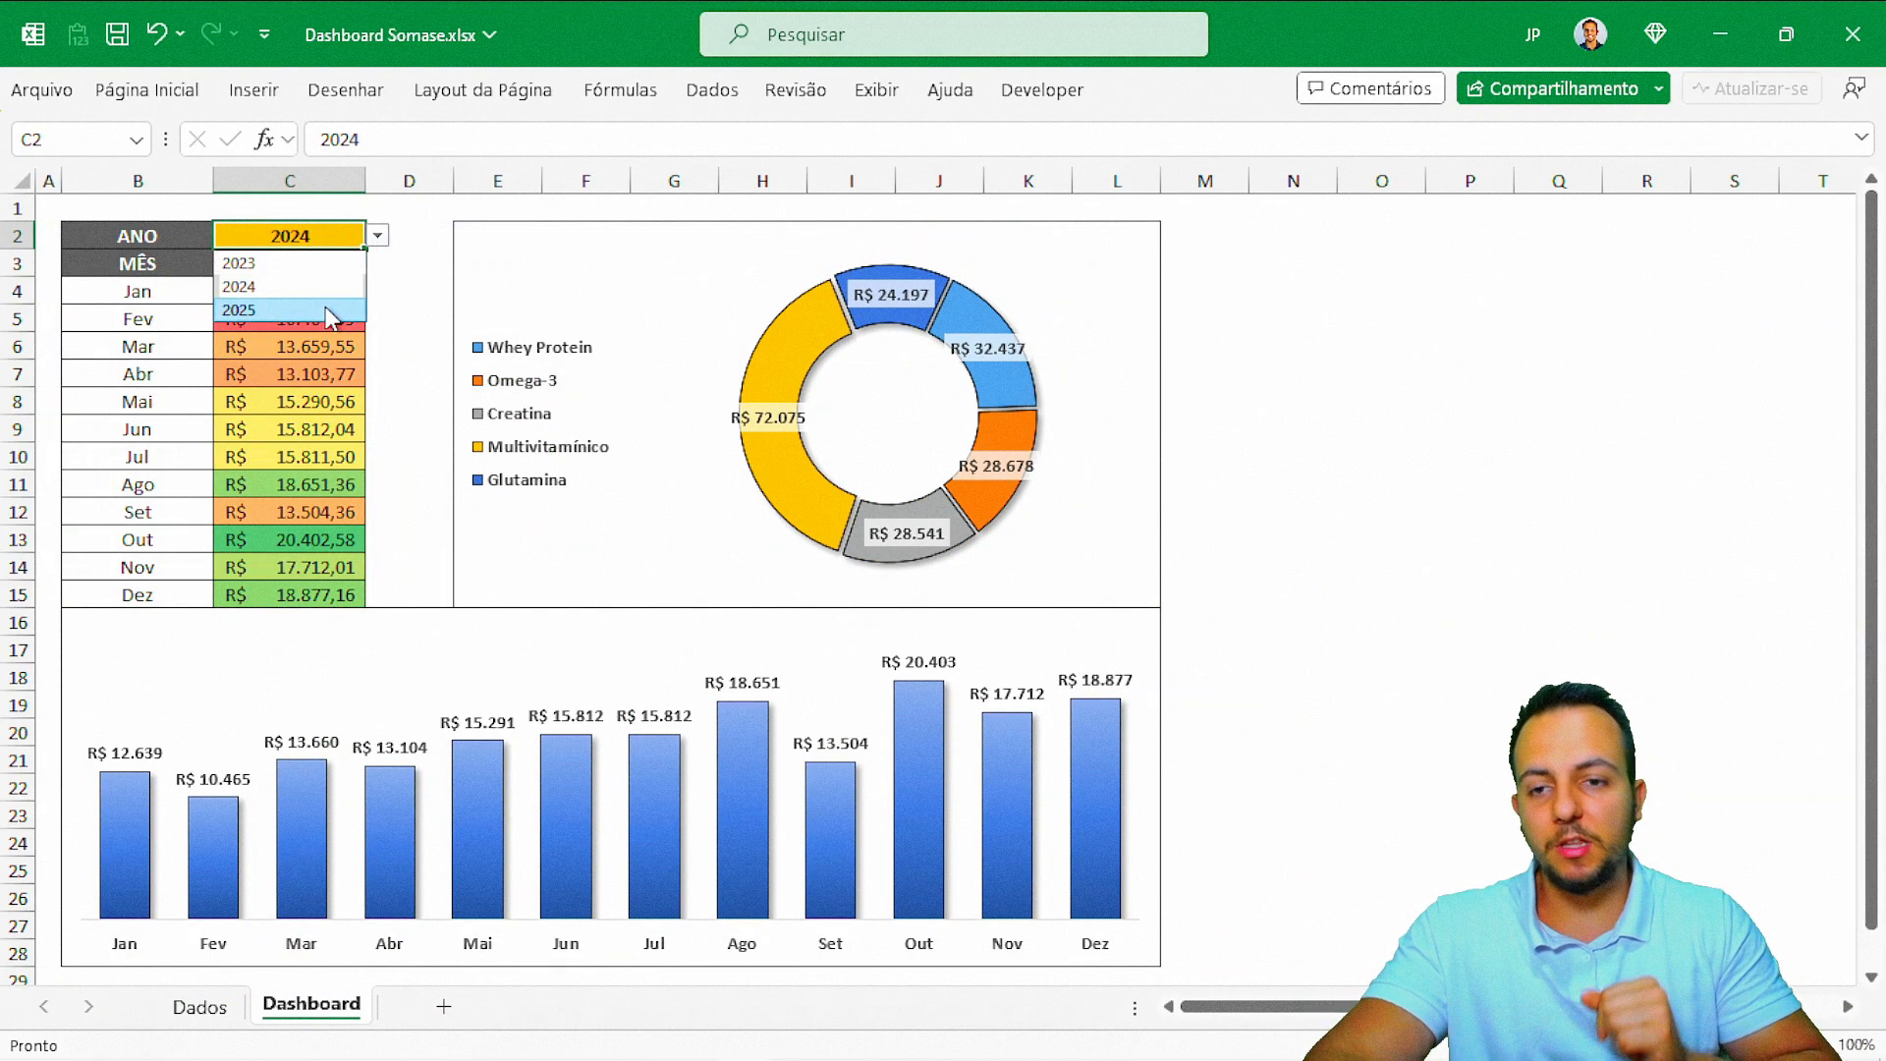
{"action": "left_click", "coordinate": [328, 310]}
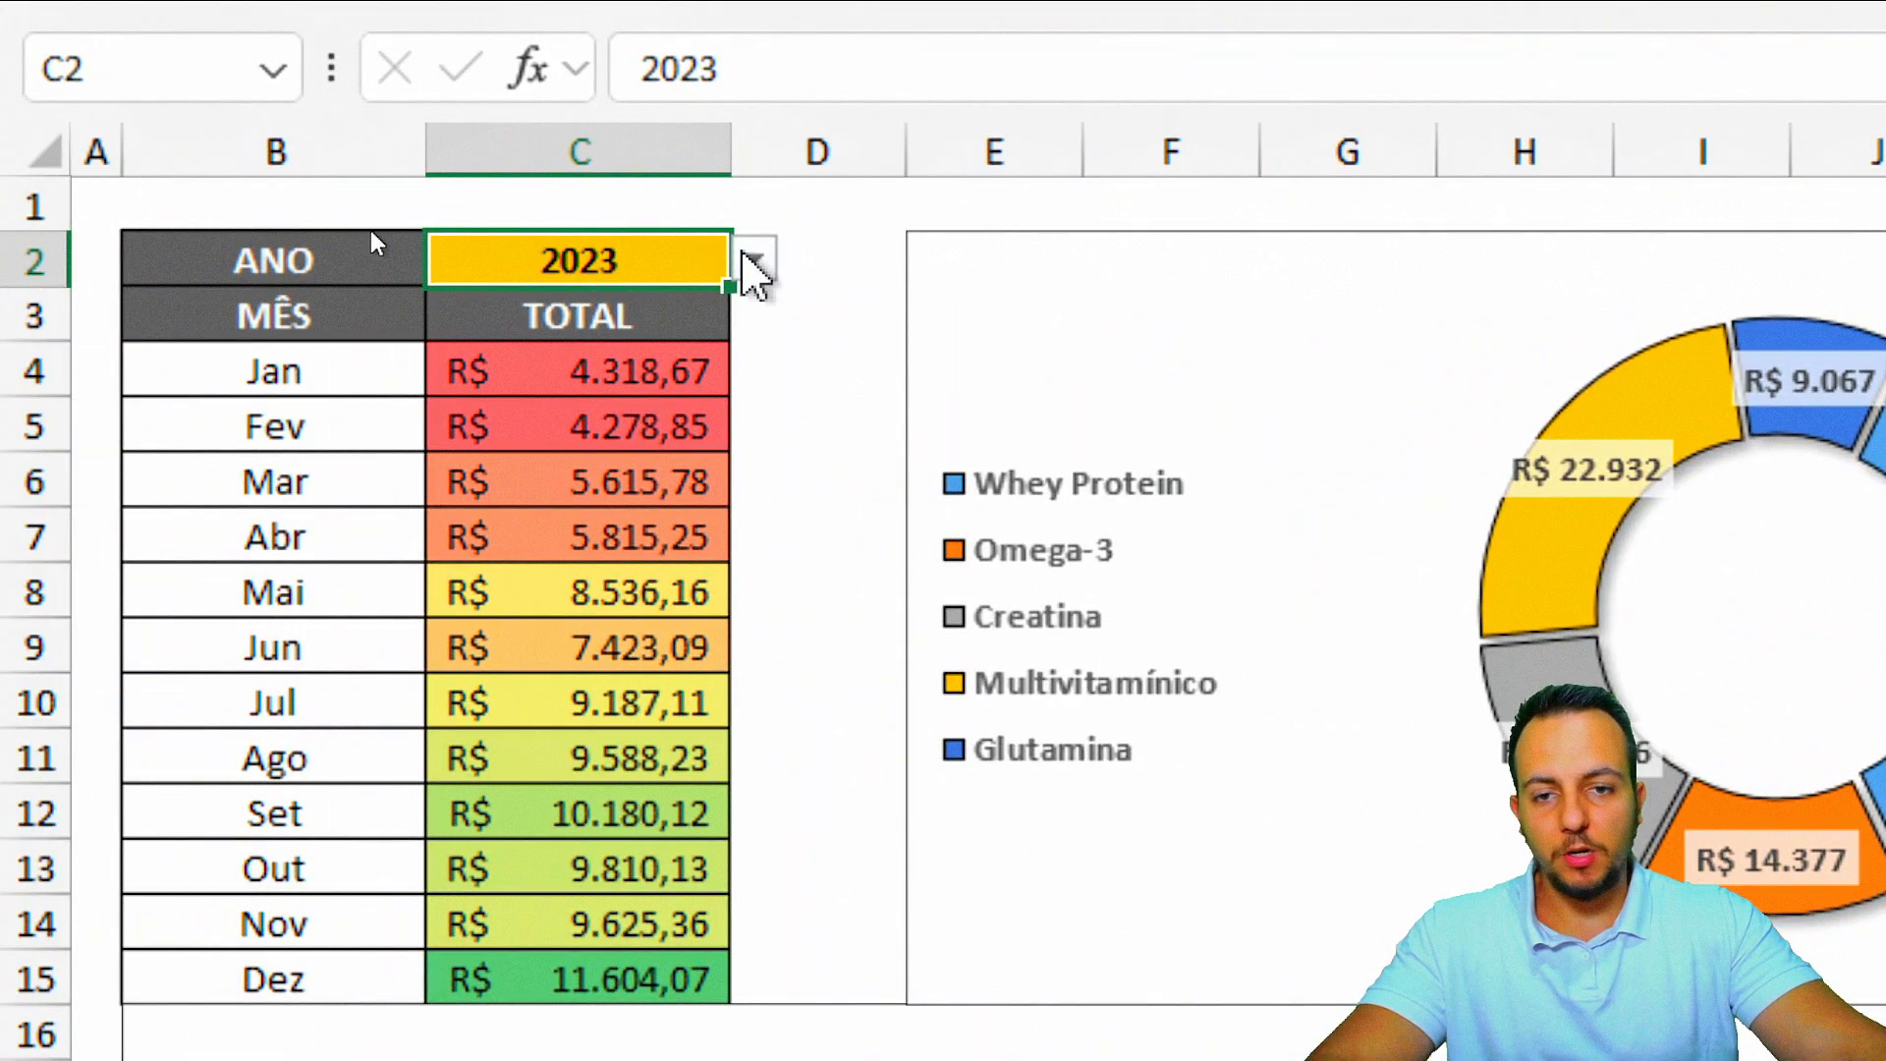
{"action": "left_click", "coordinate": [477, 253]}
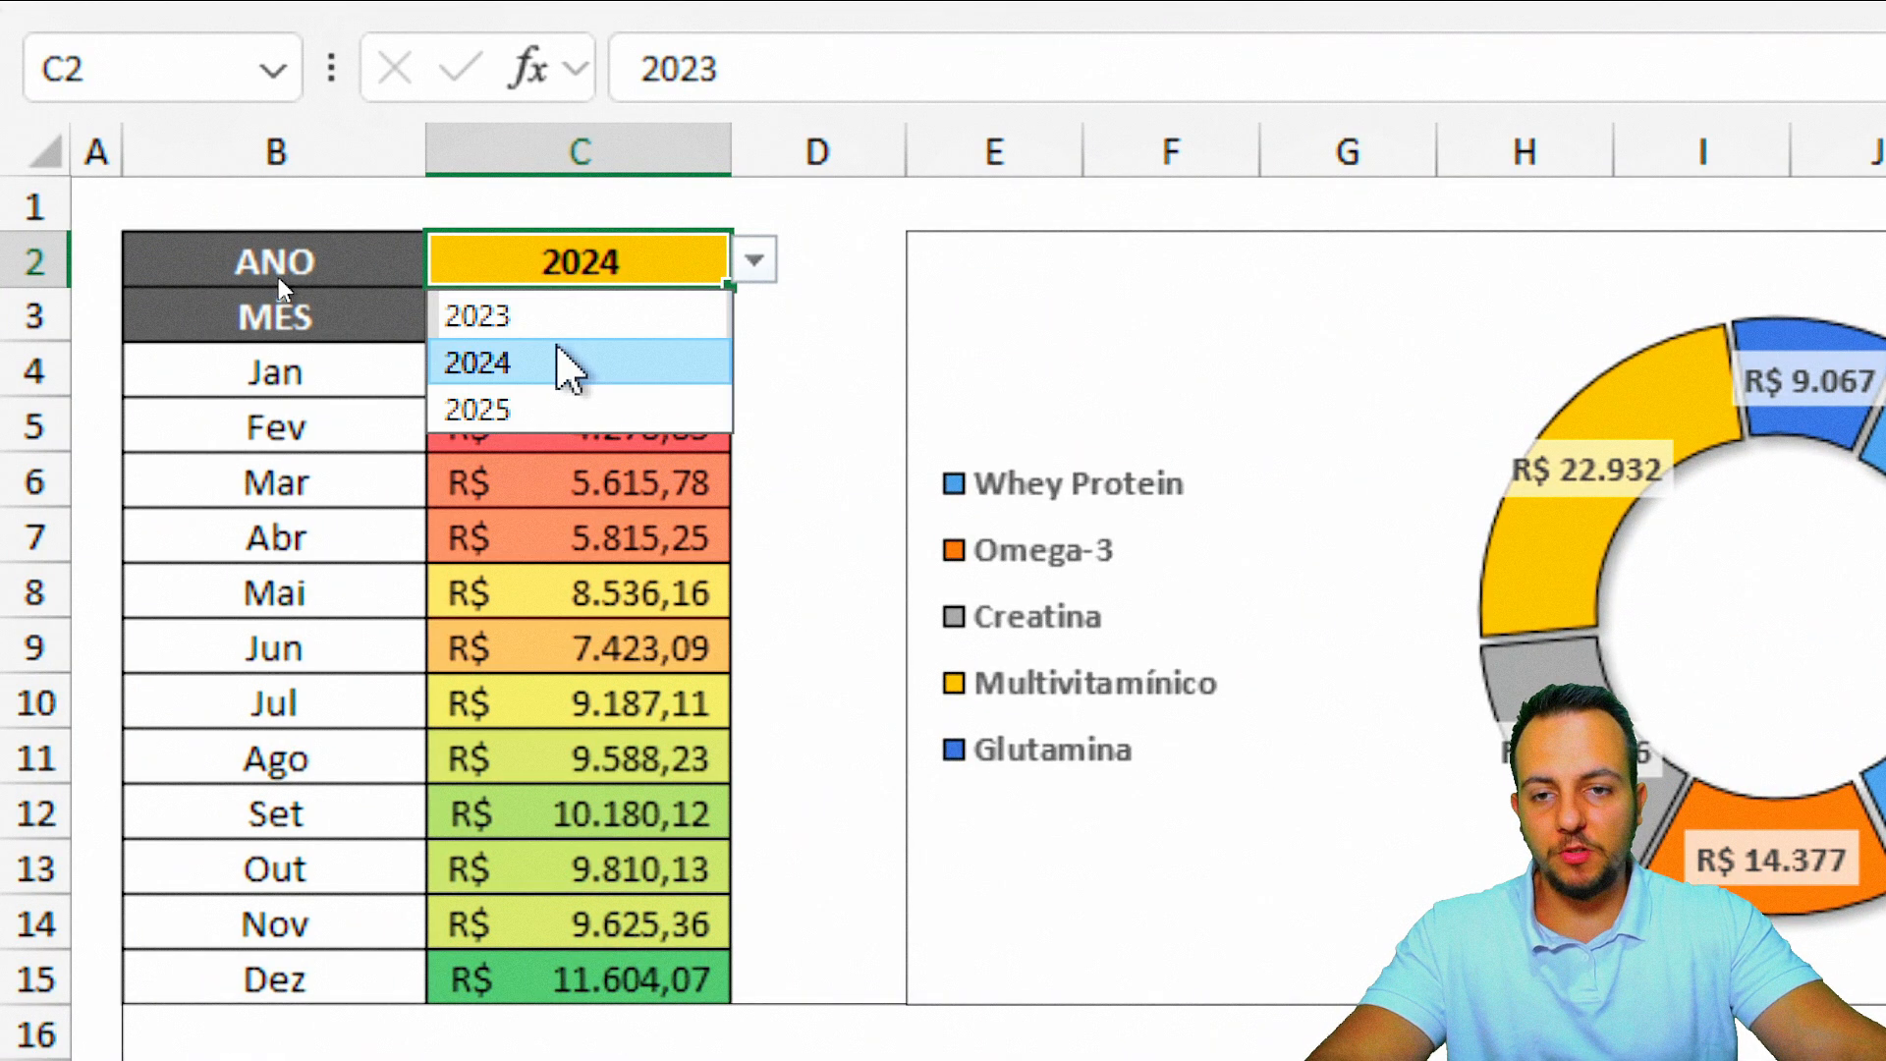
{"action": "left_click", "coordinate": [569, 364]}
{"action": "left_click", "coordinate": [753, 261]}
{"action": "left_click", "coordinate": [610, 411]}
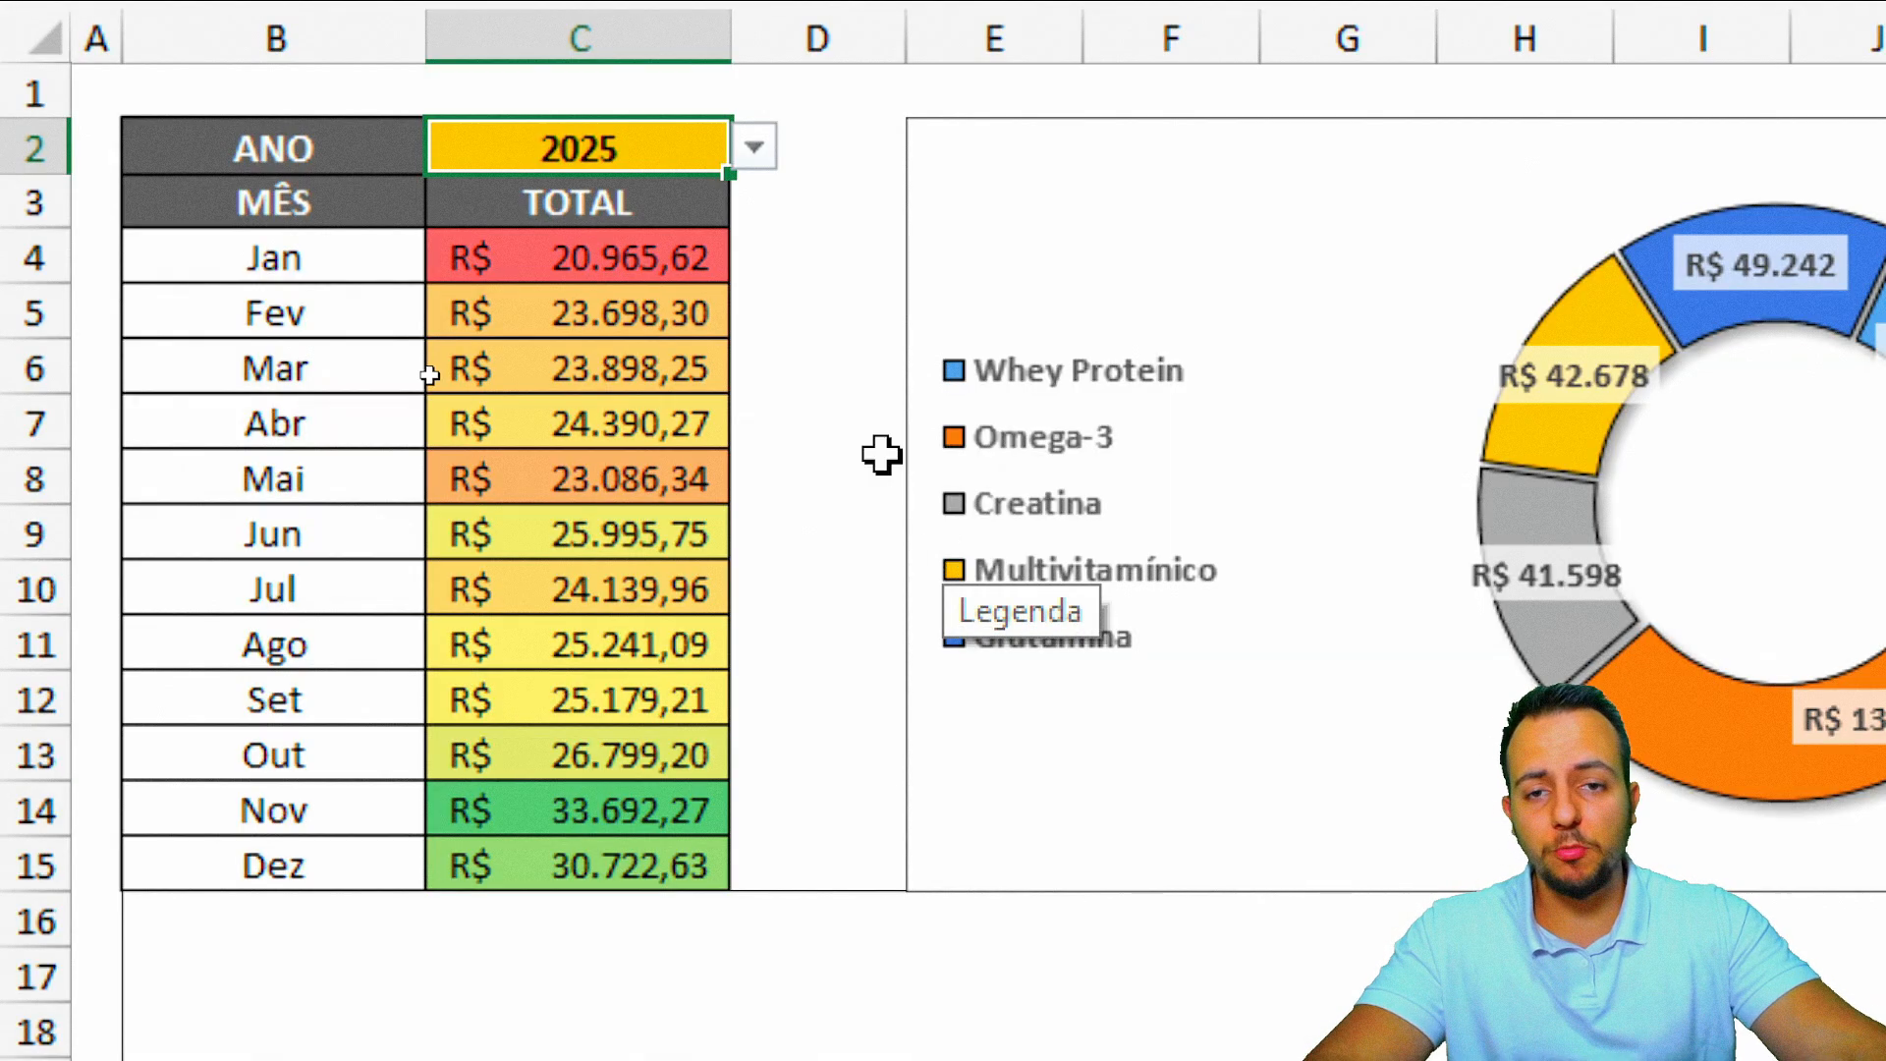
{"action": "left_click", "coordinate": [755, 147]}
{"action": "left_click", "coordinate": [681, 245]}
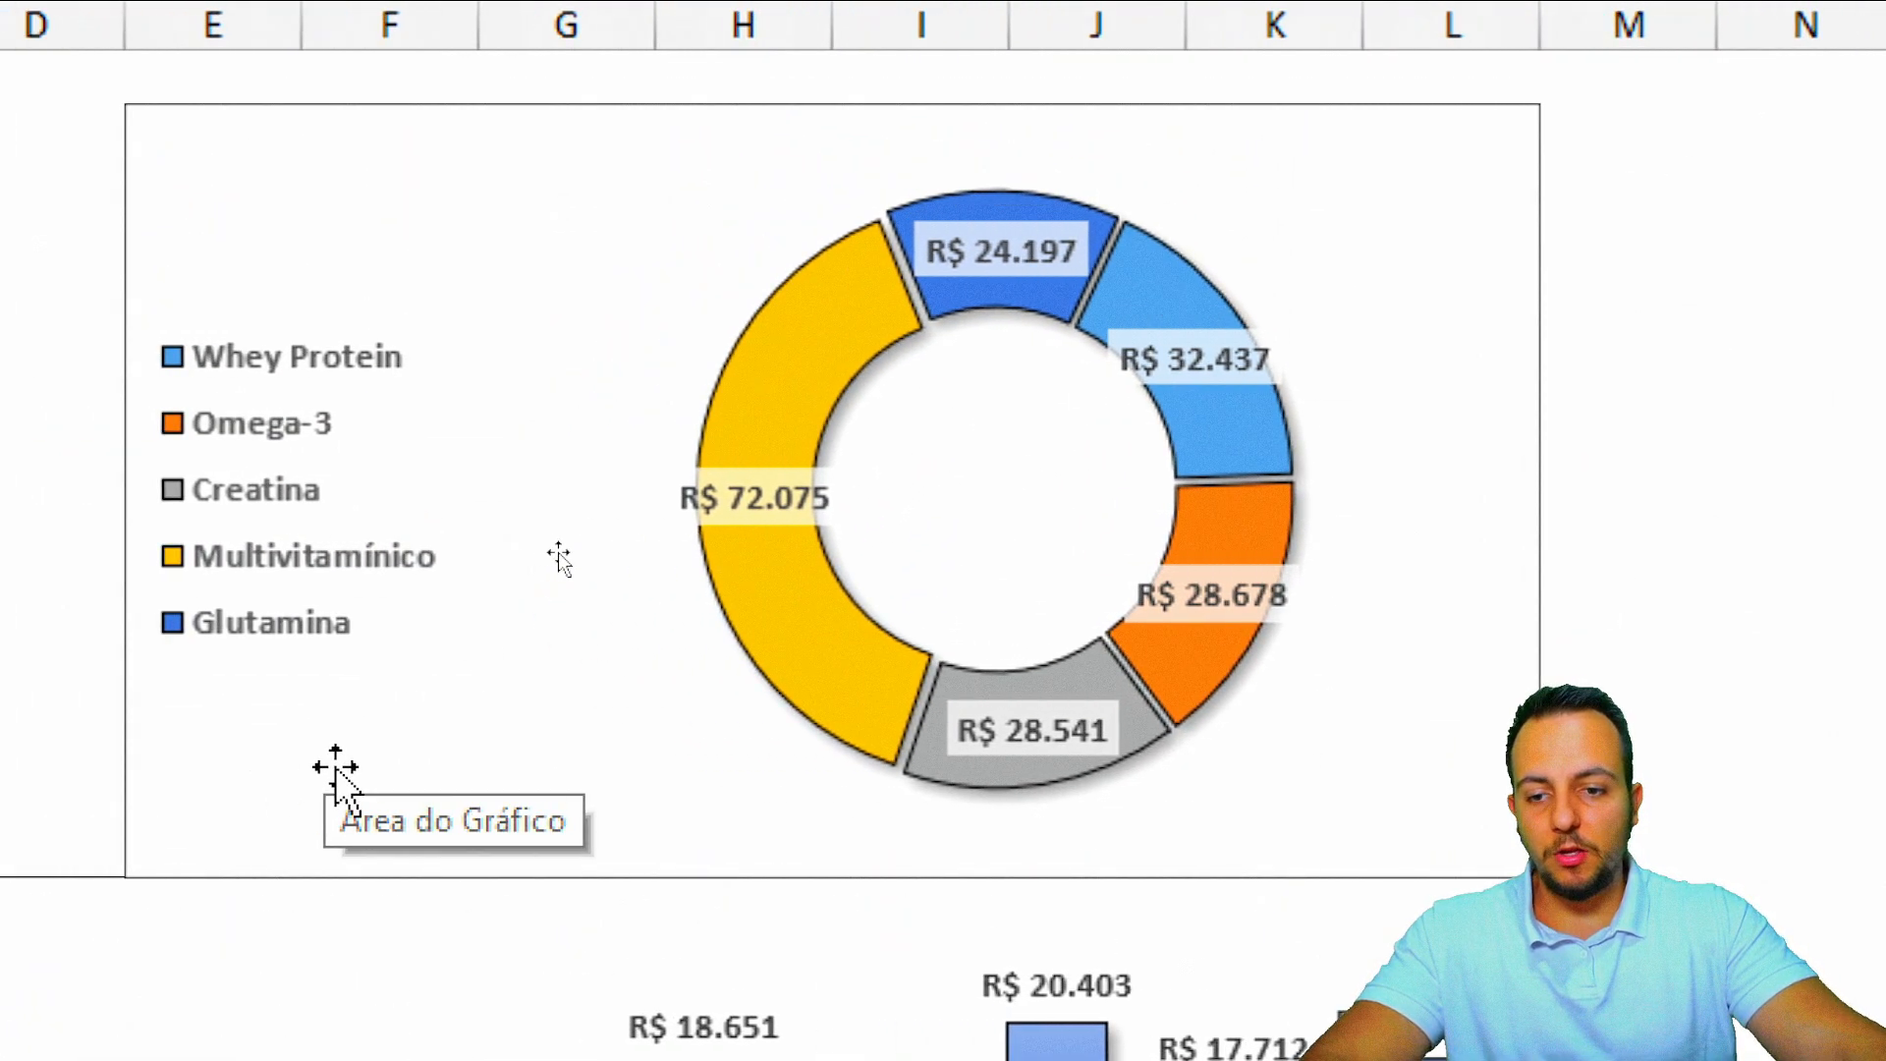
Step: Mark the Multivitamínico legend entry and its value in the doughnut chart with red rectangles and arrows, and clear the annotations
{"action": "key", "text": "ctrl+2"}
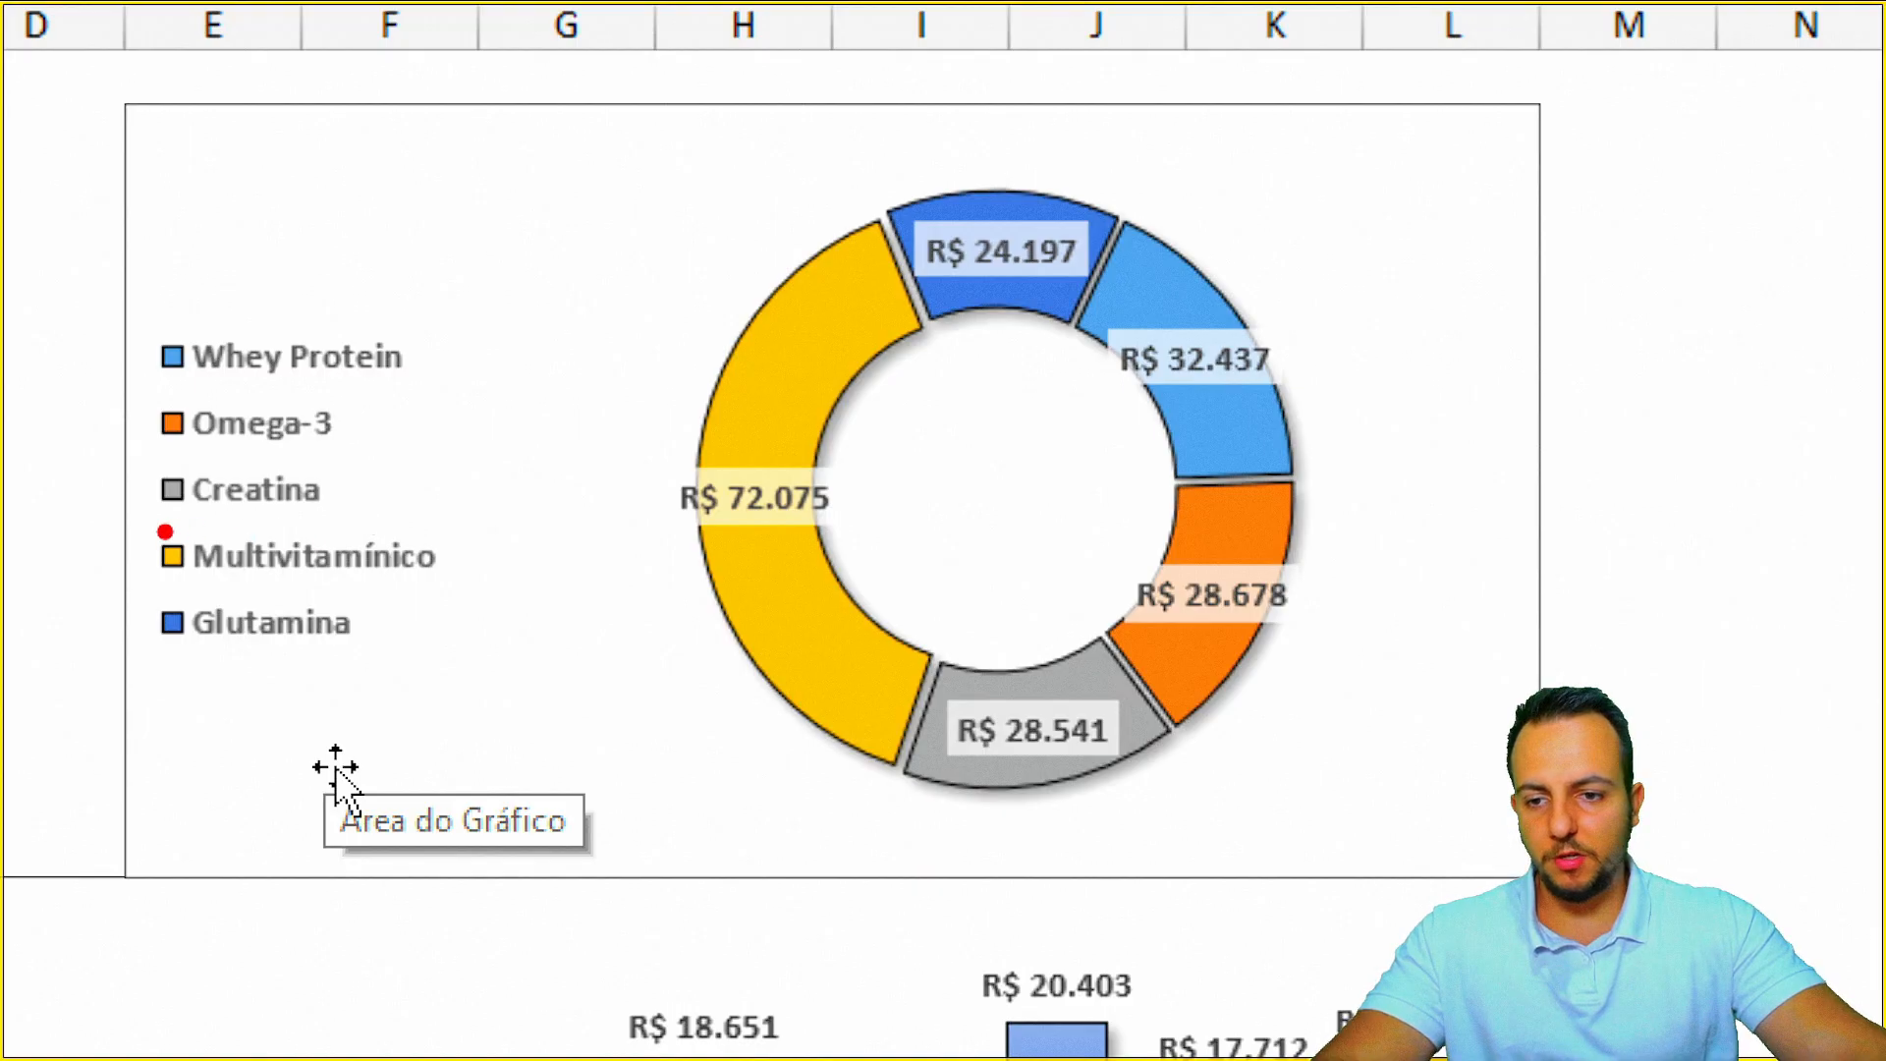
{"action": "left_click_drag", "start_coordinate": [123, 528], "coordinate": [466, 594]}
{"action": "left_click_drag", "start_coordinate": [666, 412], "coordinate": [533, 178]}
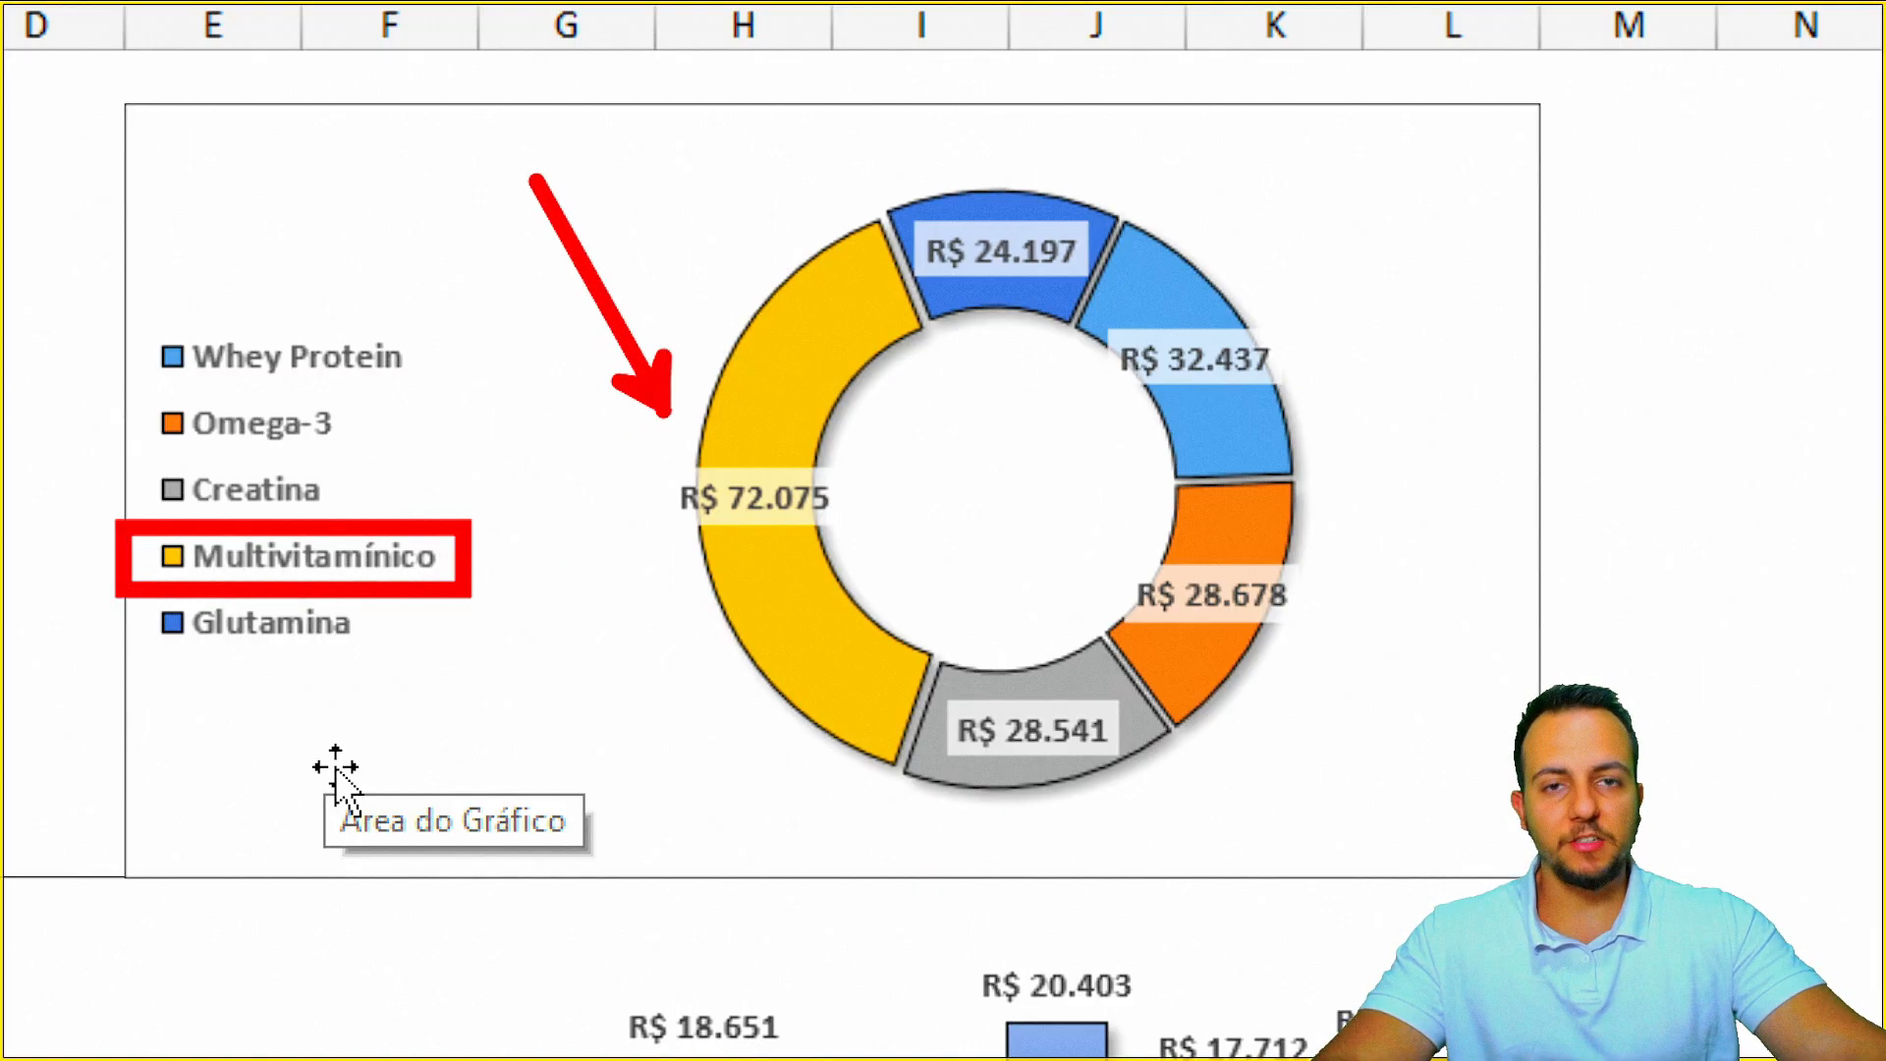
{"action": "left_click_drag", "start_coordinate": [627, 418], "coordinate": [902, 558]}
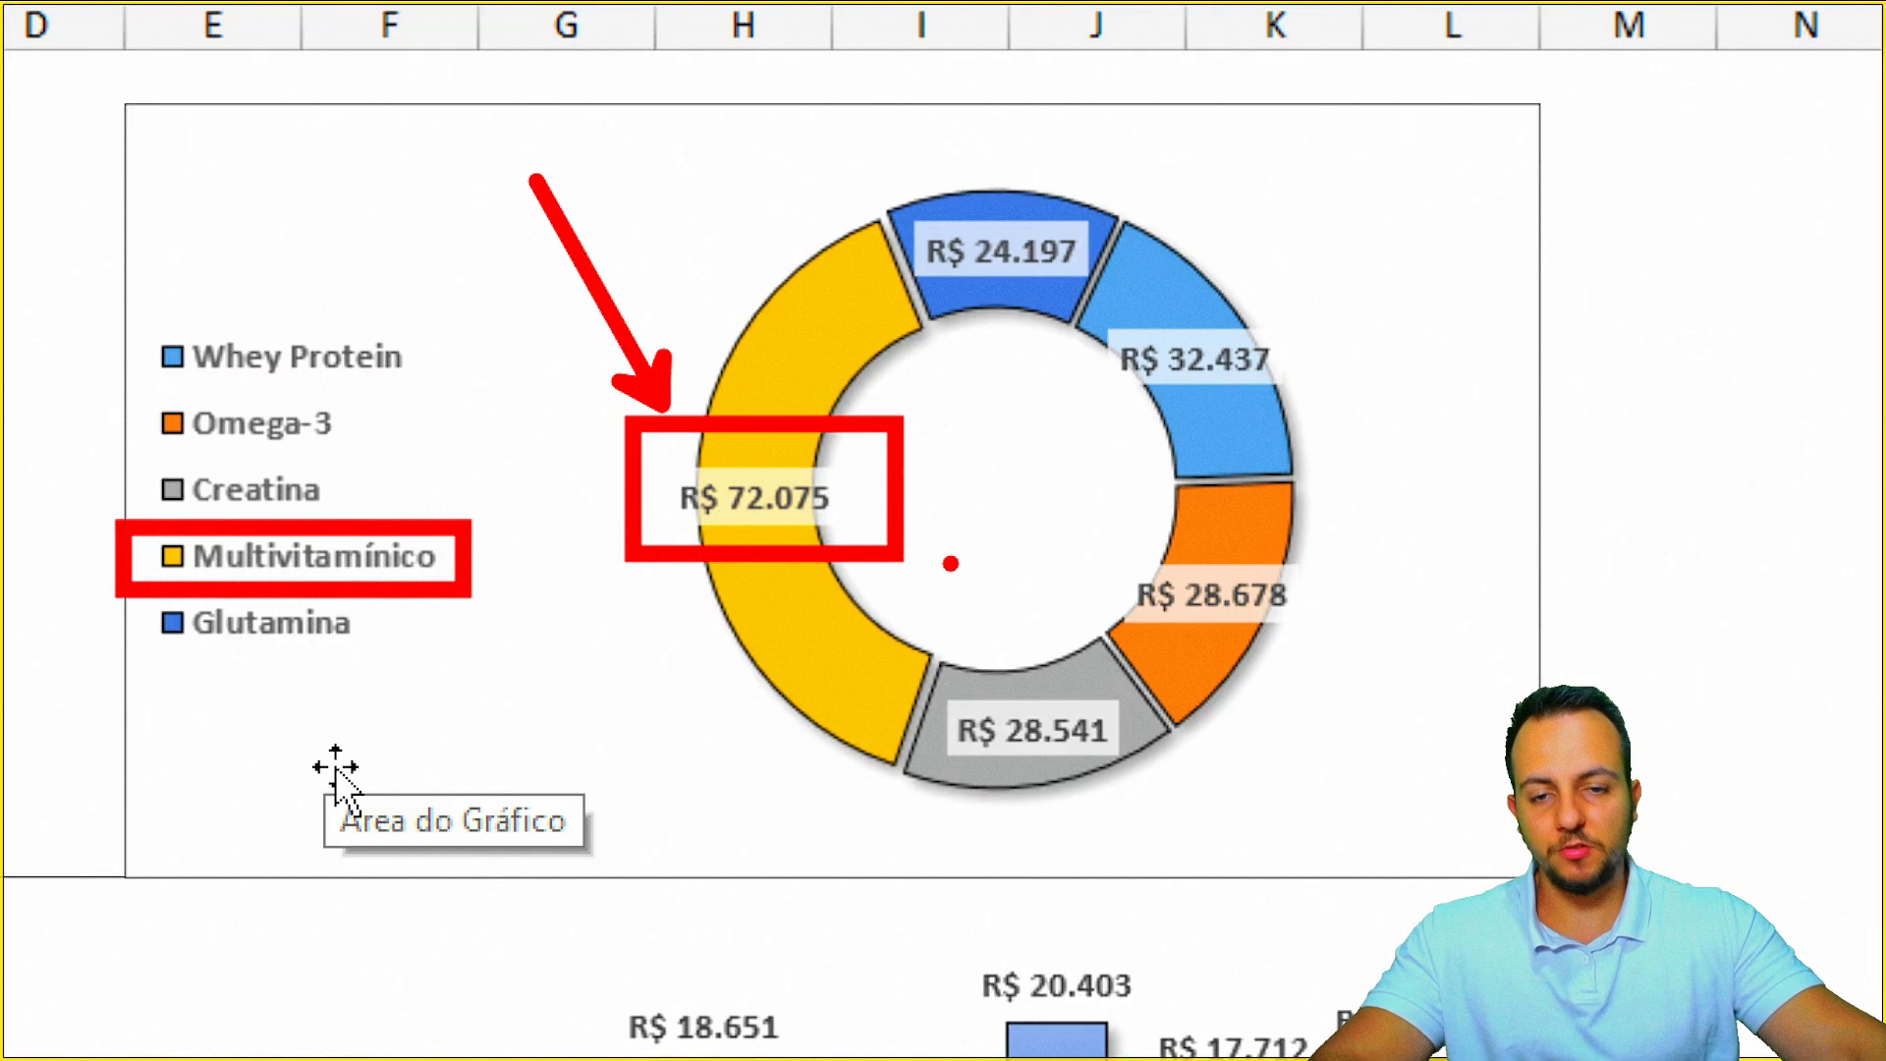
{"action": "left_click_drag", "start_coordinate": [935, 480], "coordinate": [1022, 472]}
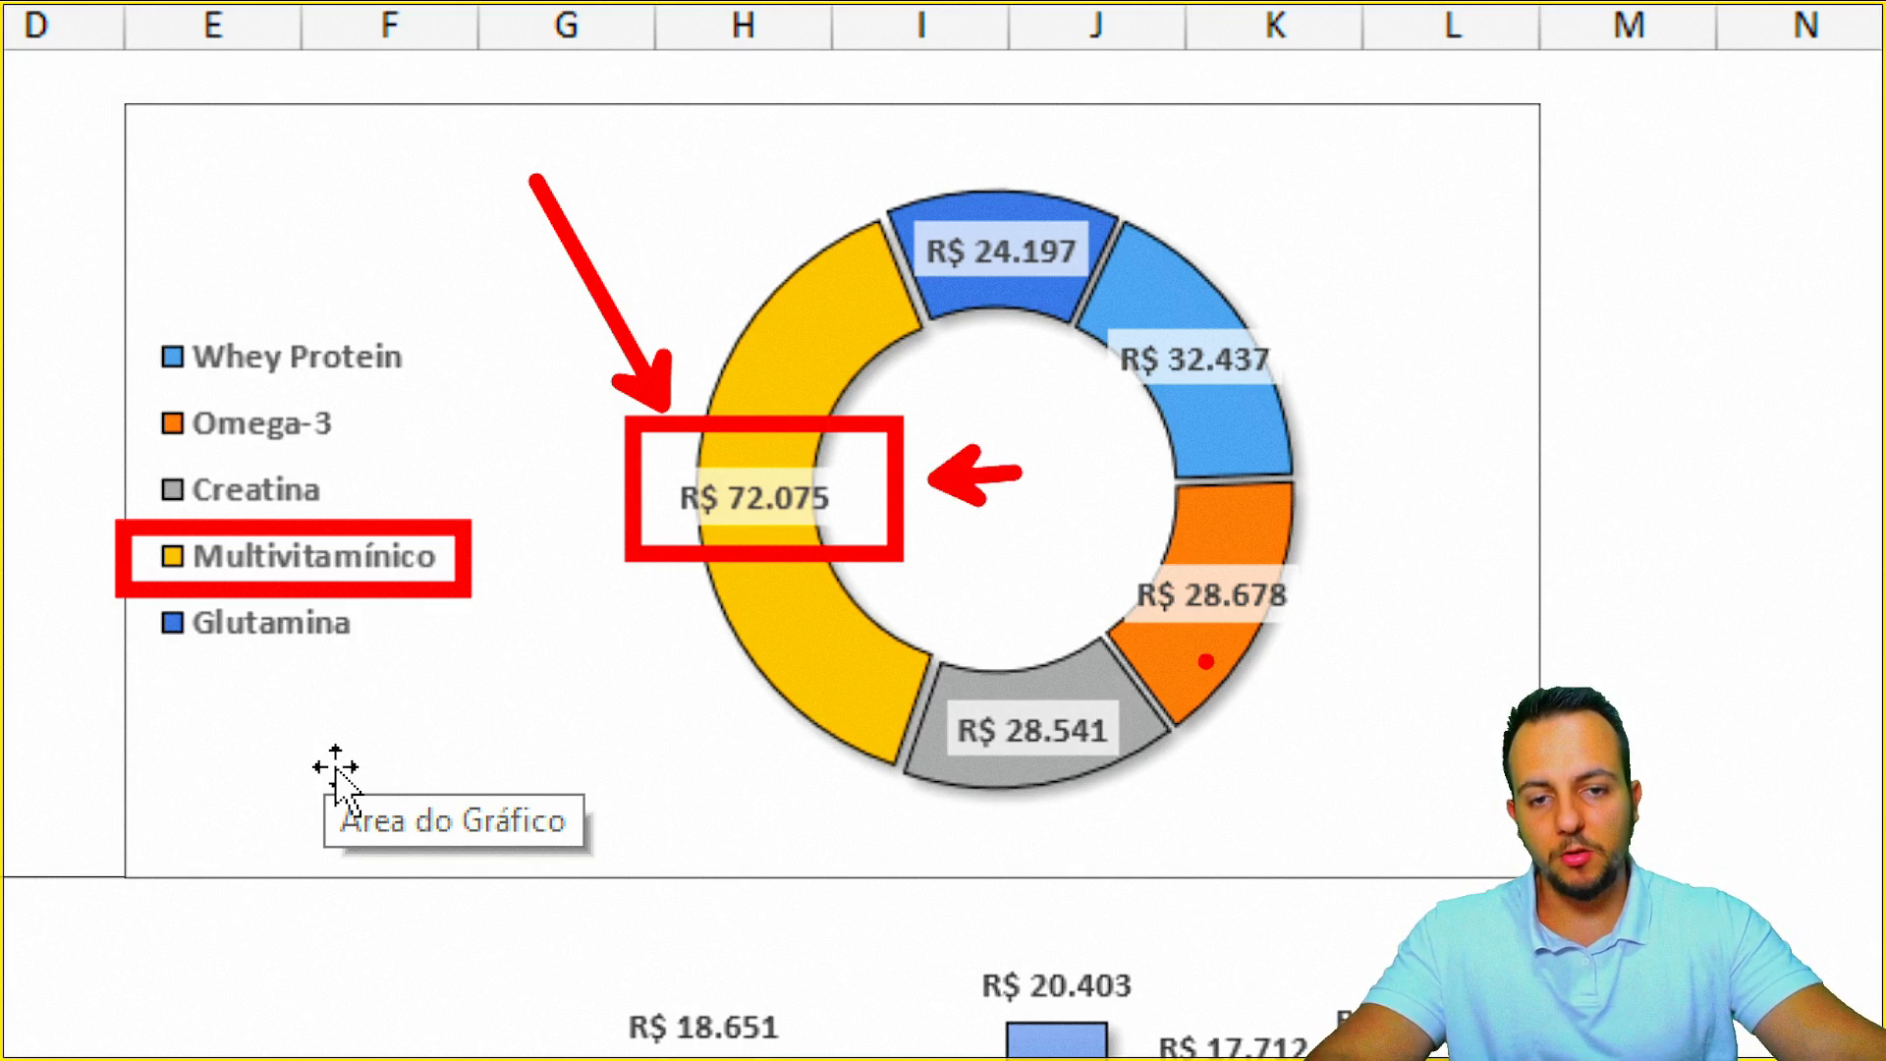
{"action": "key", "text": "Escape"}
{"action": "key", "text": "ctrl+4"}
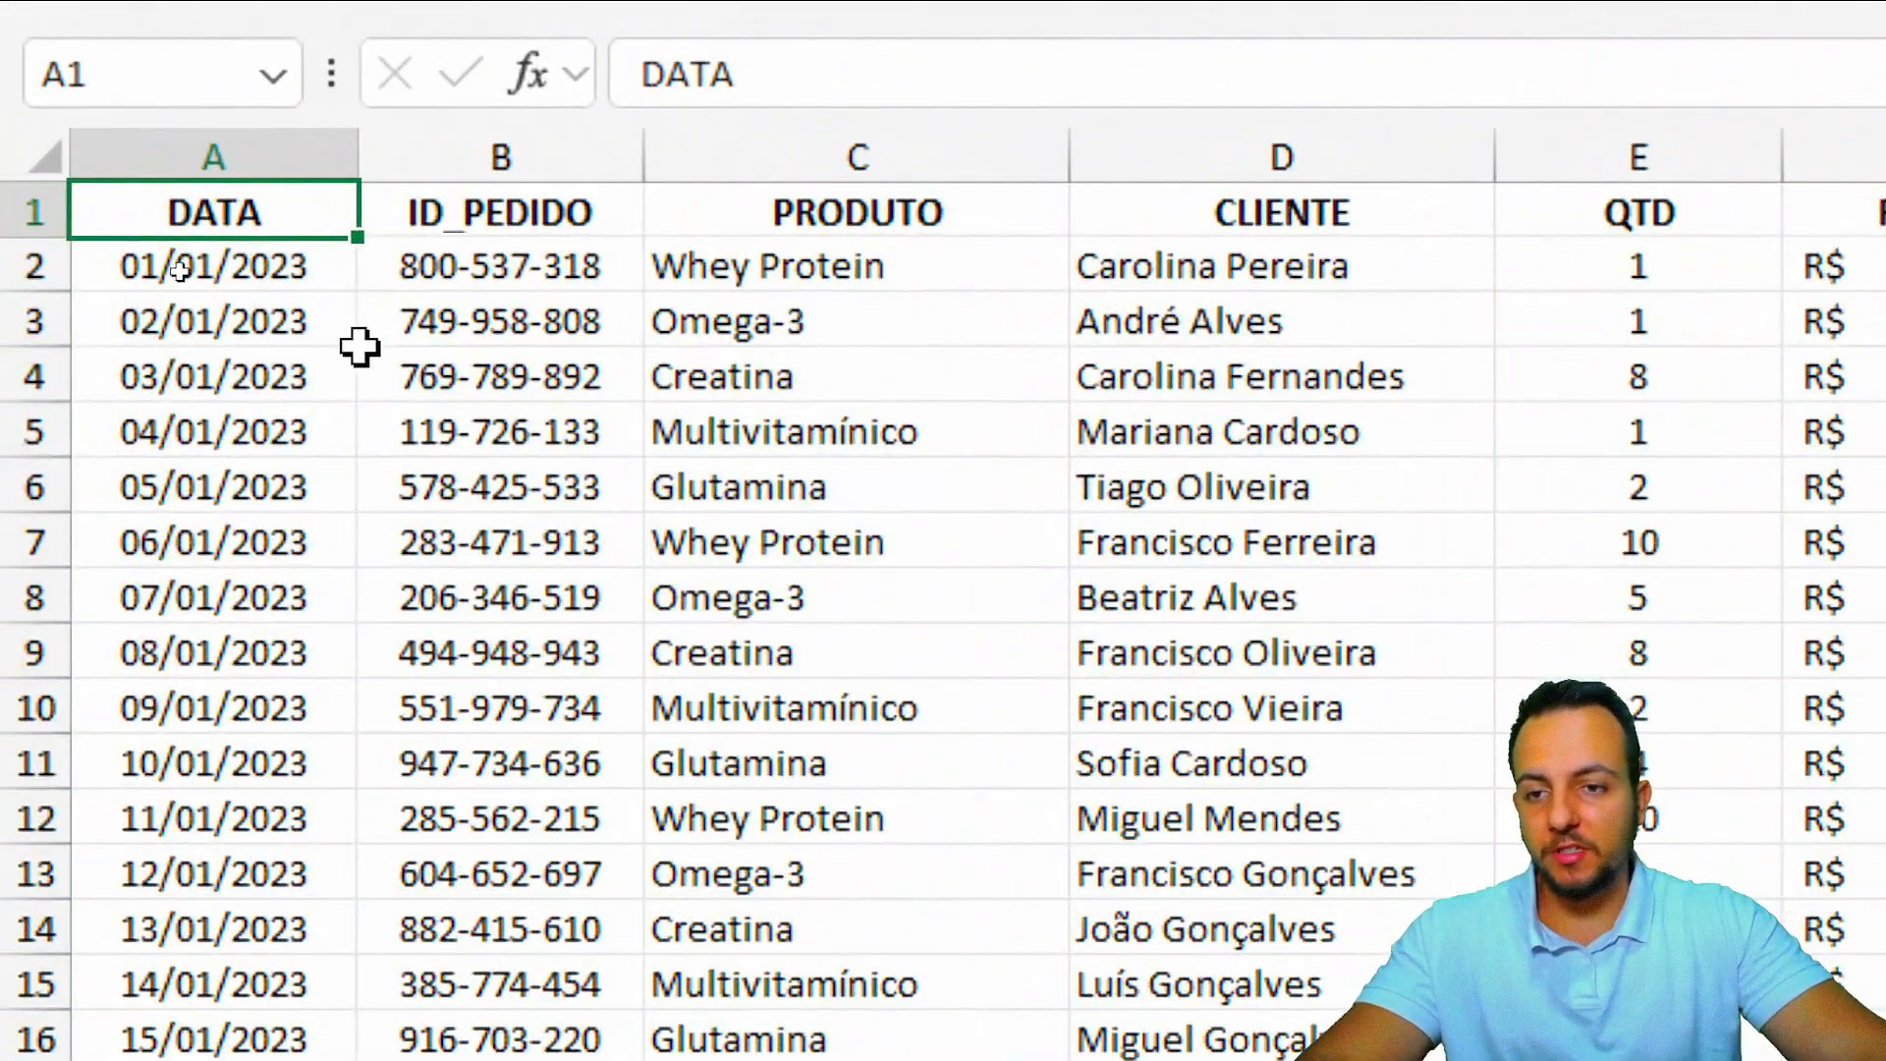
Step: Review the data columns DATA, ID_PEDIDO, PRODUTO, CLIENTE, QTD, FRETE and TOTAL in the Dados sheet one by one
{"action": "left_click", "coordinate": [263, 155]}
{"action": "left_click", "coordinate": [540, 144]}
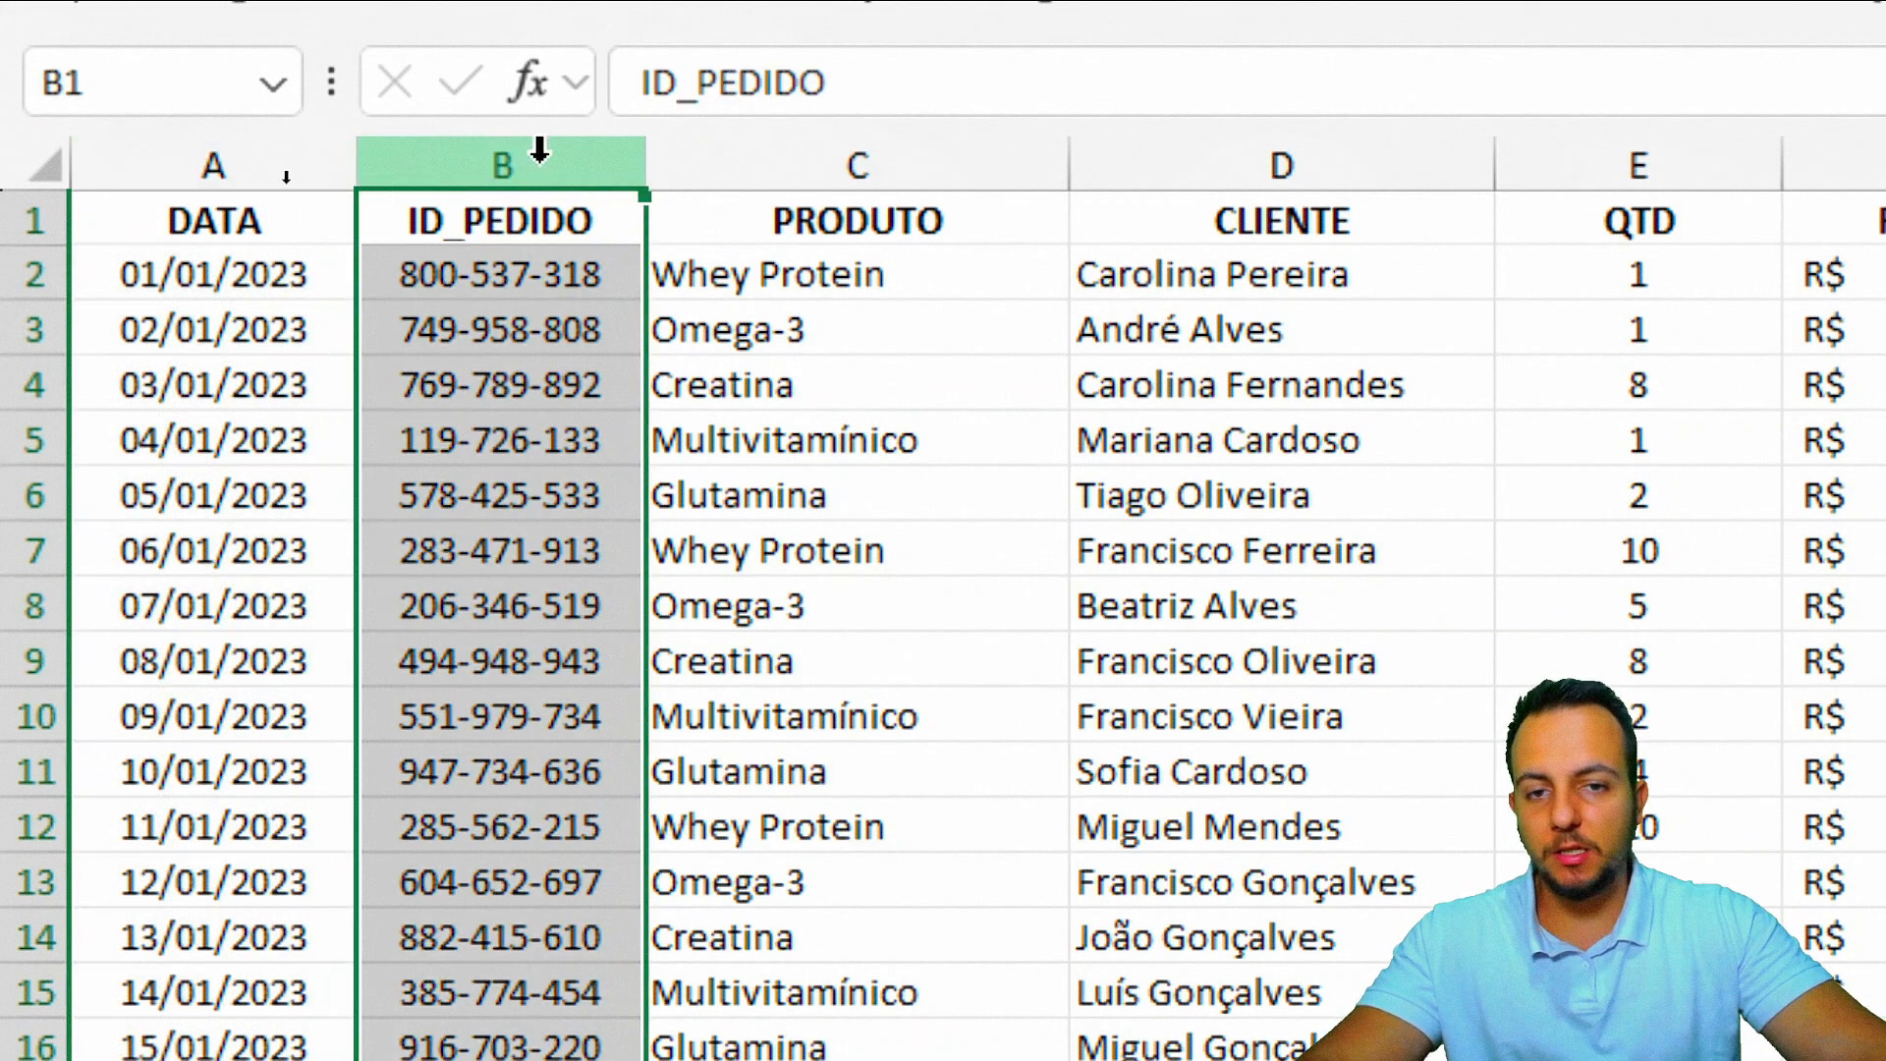
{"action": "left_click", "coordinate": [826, 155]}
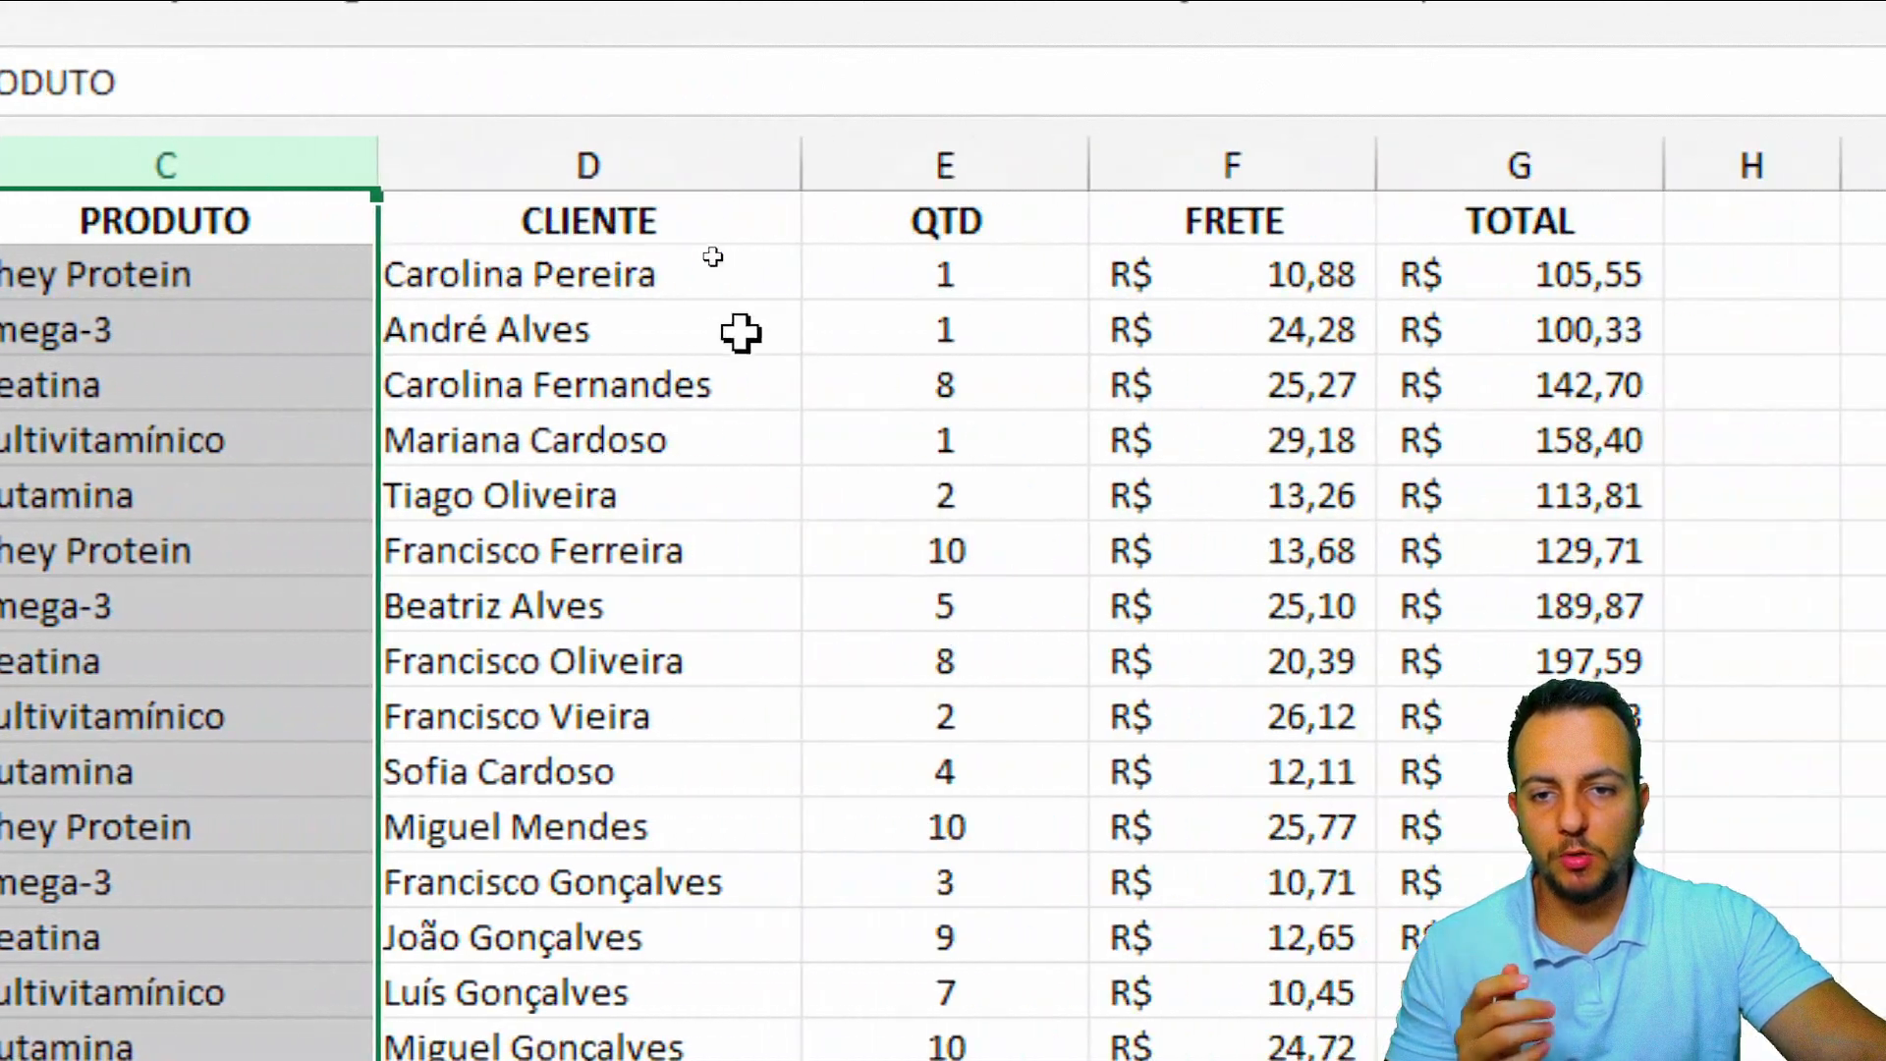
{"action": "left_click", "coordinate": [720, 162]}
{"action": "left_click", "coordinate": [1066, 165]}
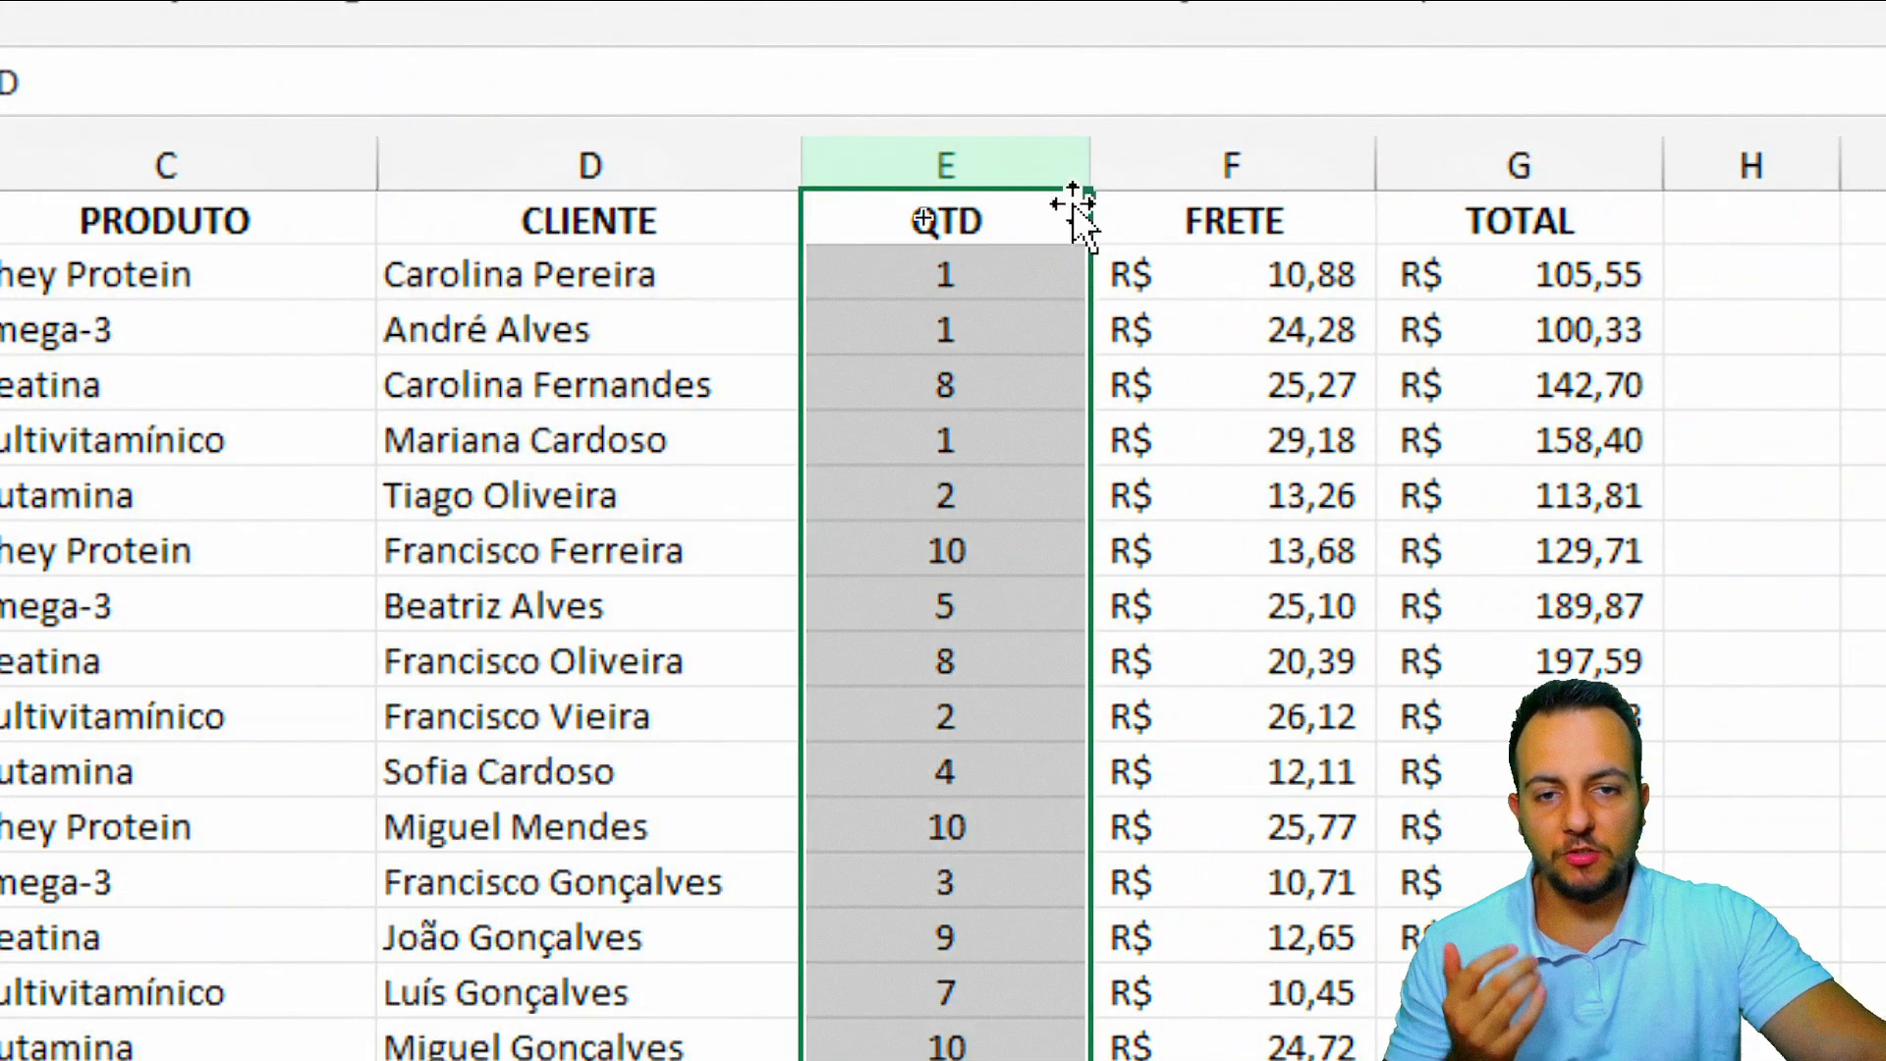
{"action": "left_click", "coordinate": [1232, 165]}
{"action": "left_click", "coordinate": [1063, 162]}
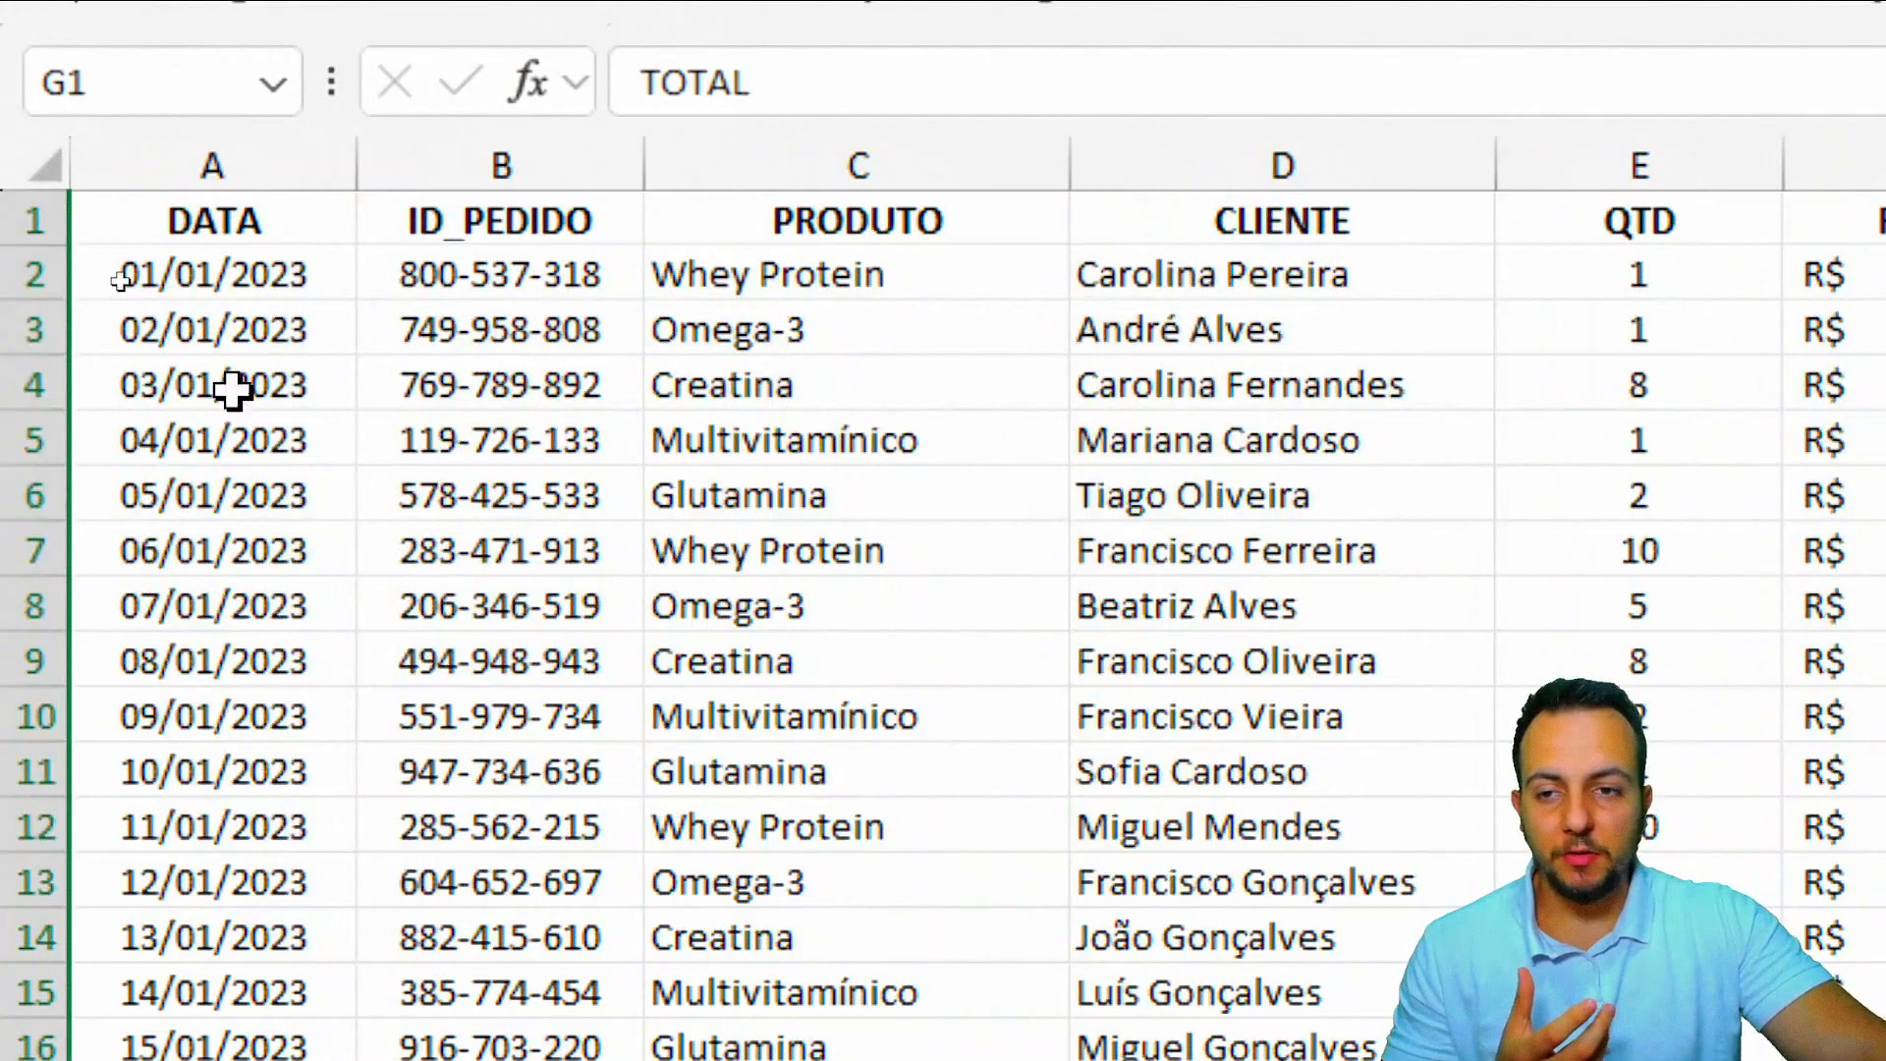
{"action": "left_click", "coordinate": [301, 234]}
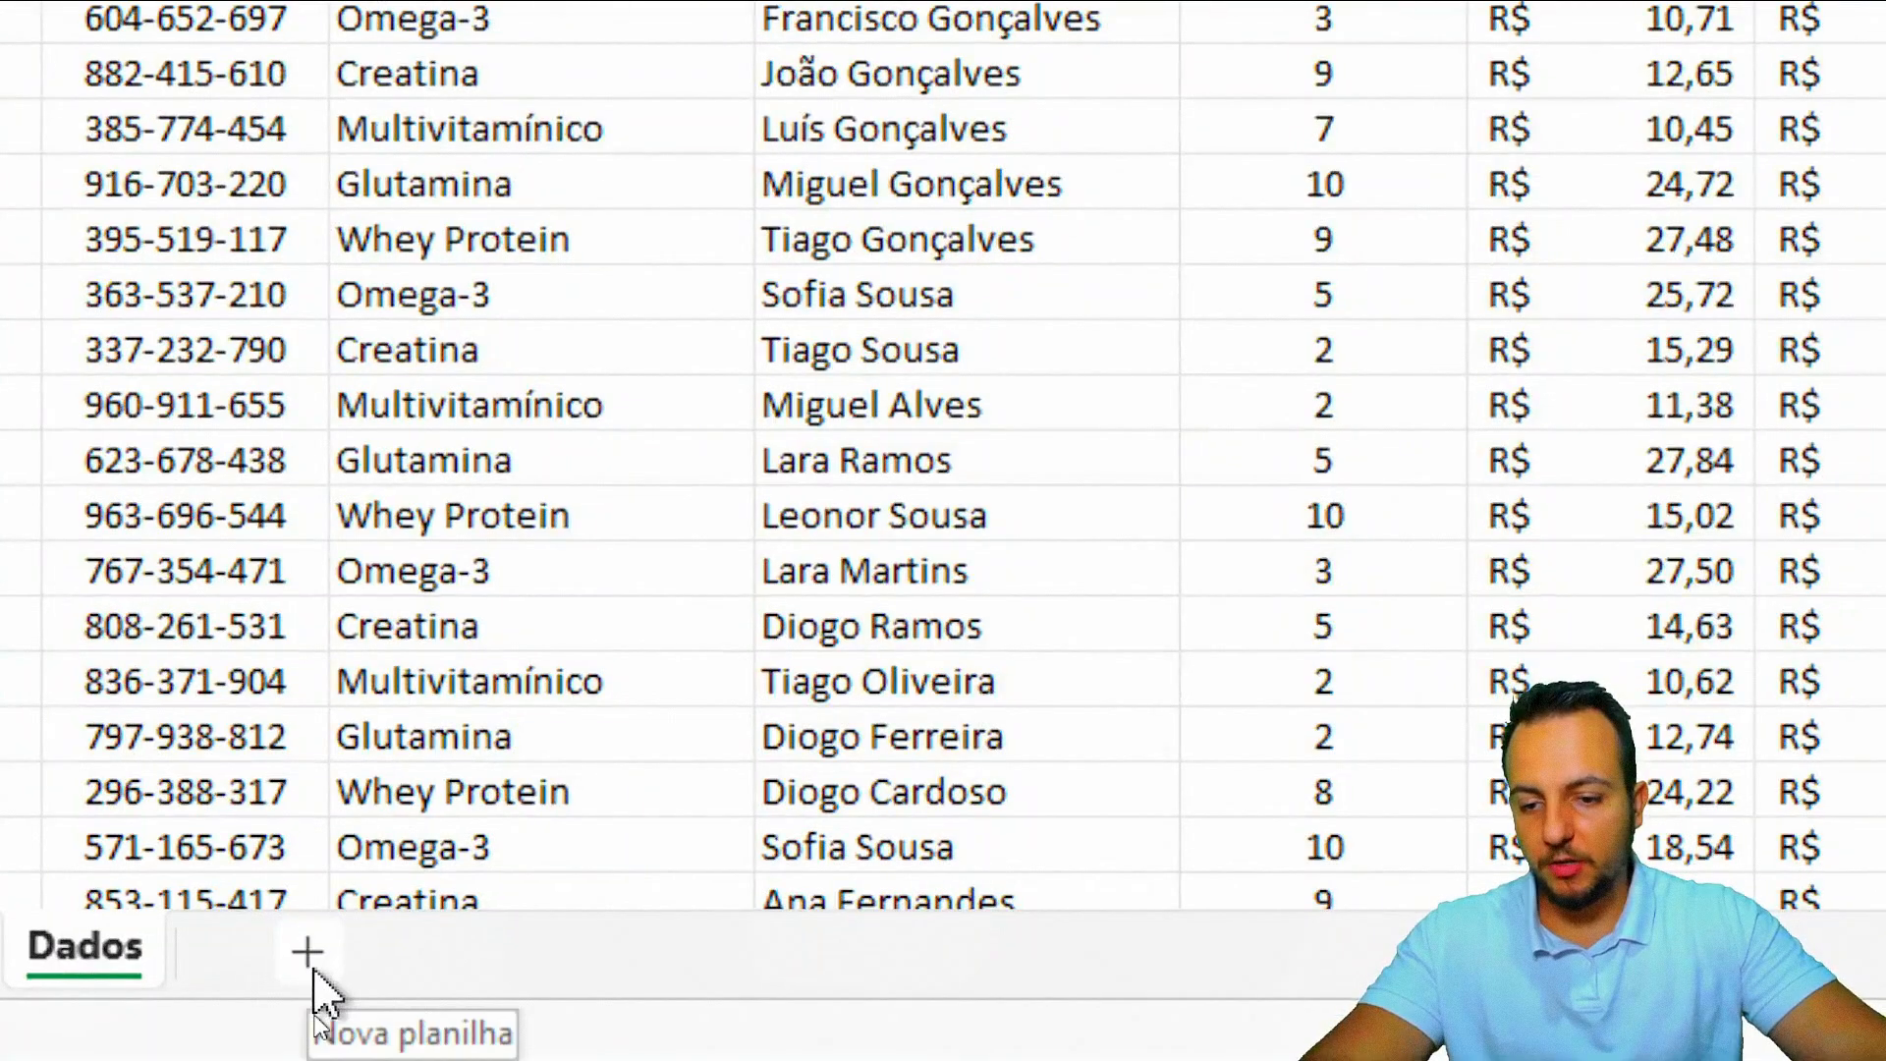
Step: Add a new worksheet after Dados and rename it Dashboard
{"action": "left_click", "coordinate": [310, 958]}
{"action": "right_click", "coordinate": [314, 972]}
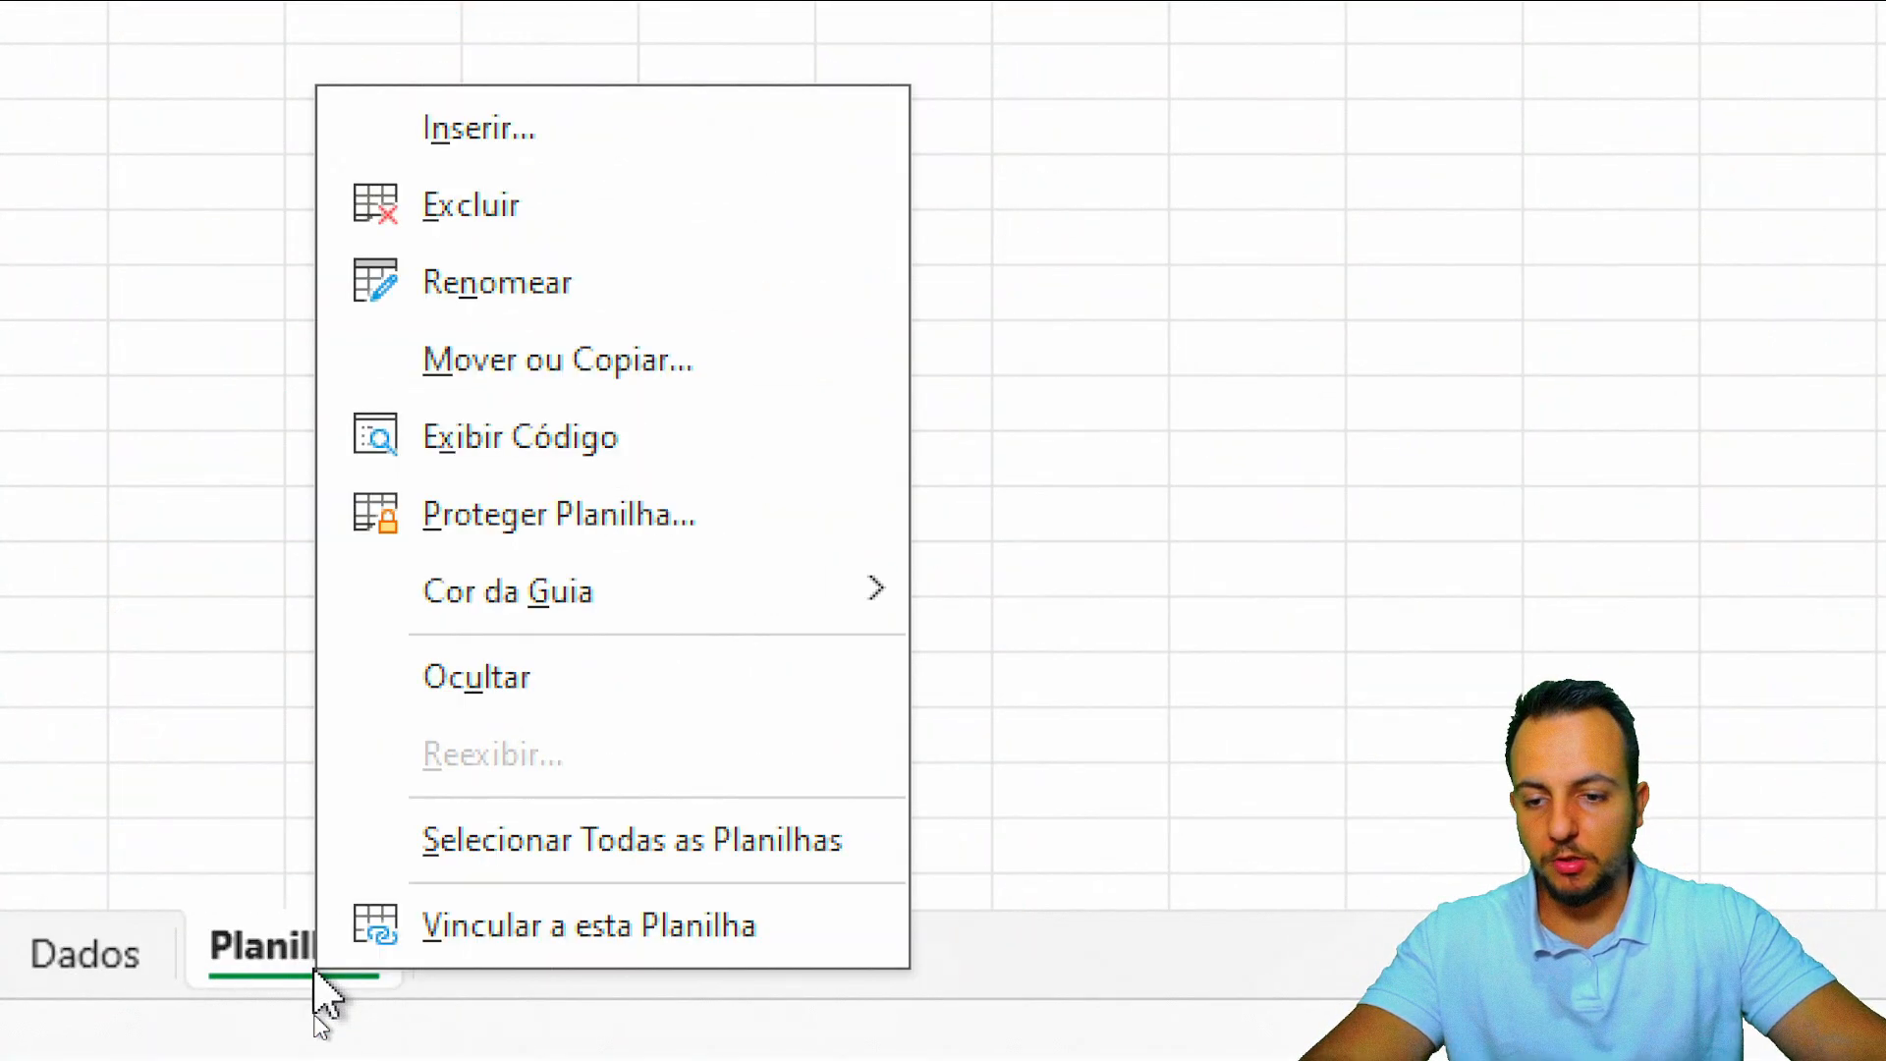
{"action": "left_click", "coordinate": [585, 280]}
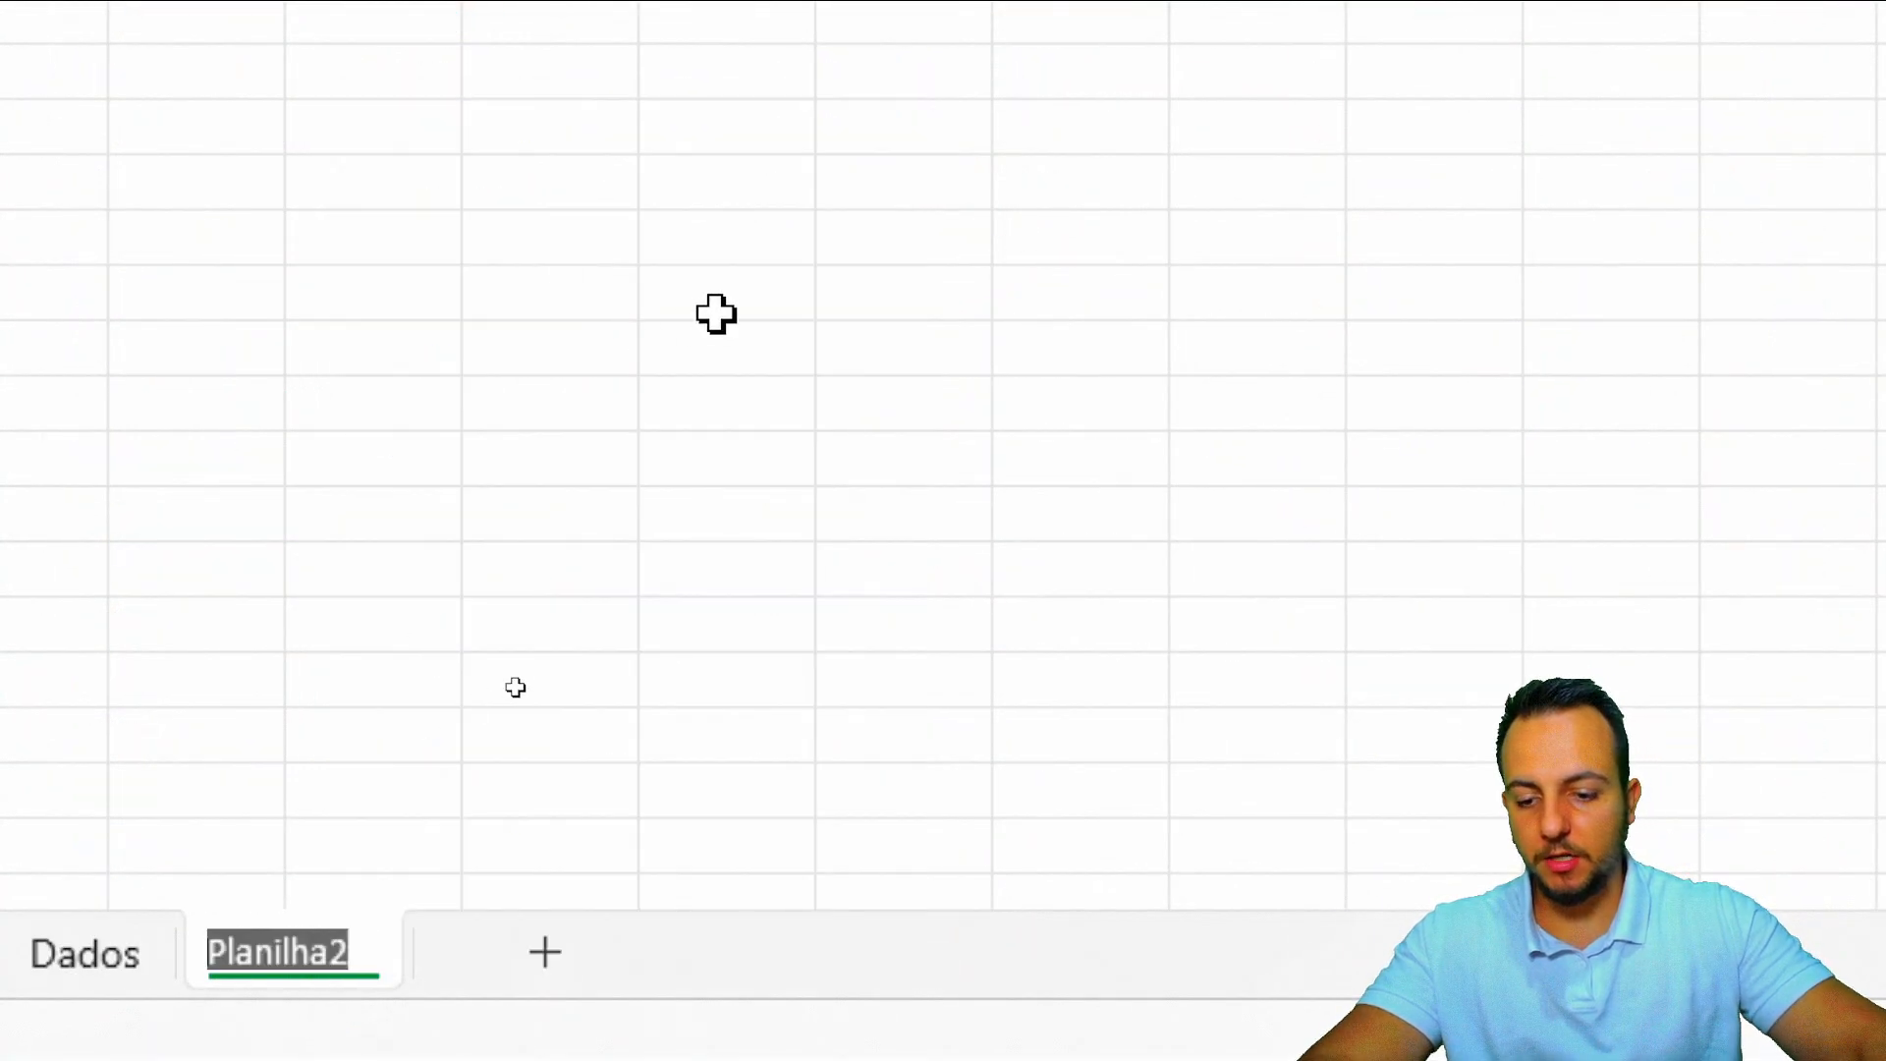
{"action": "type", "text": "Dashboard"}
{"action": "key", "text": "Return"}
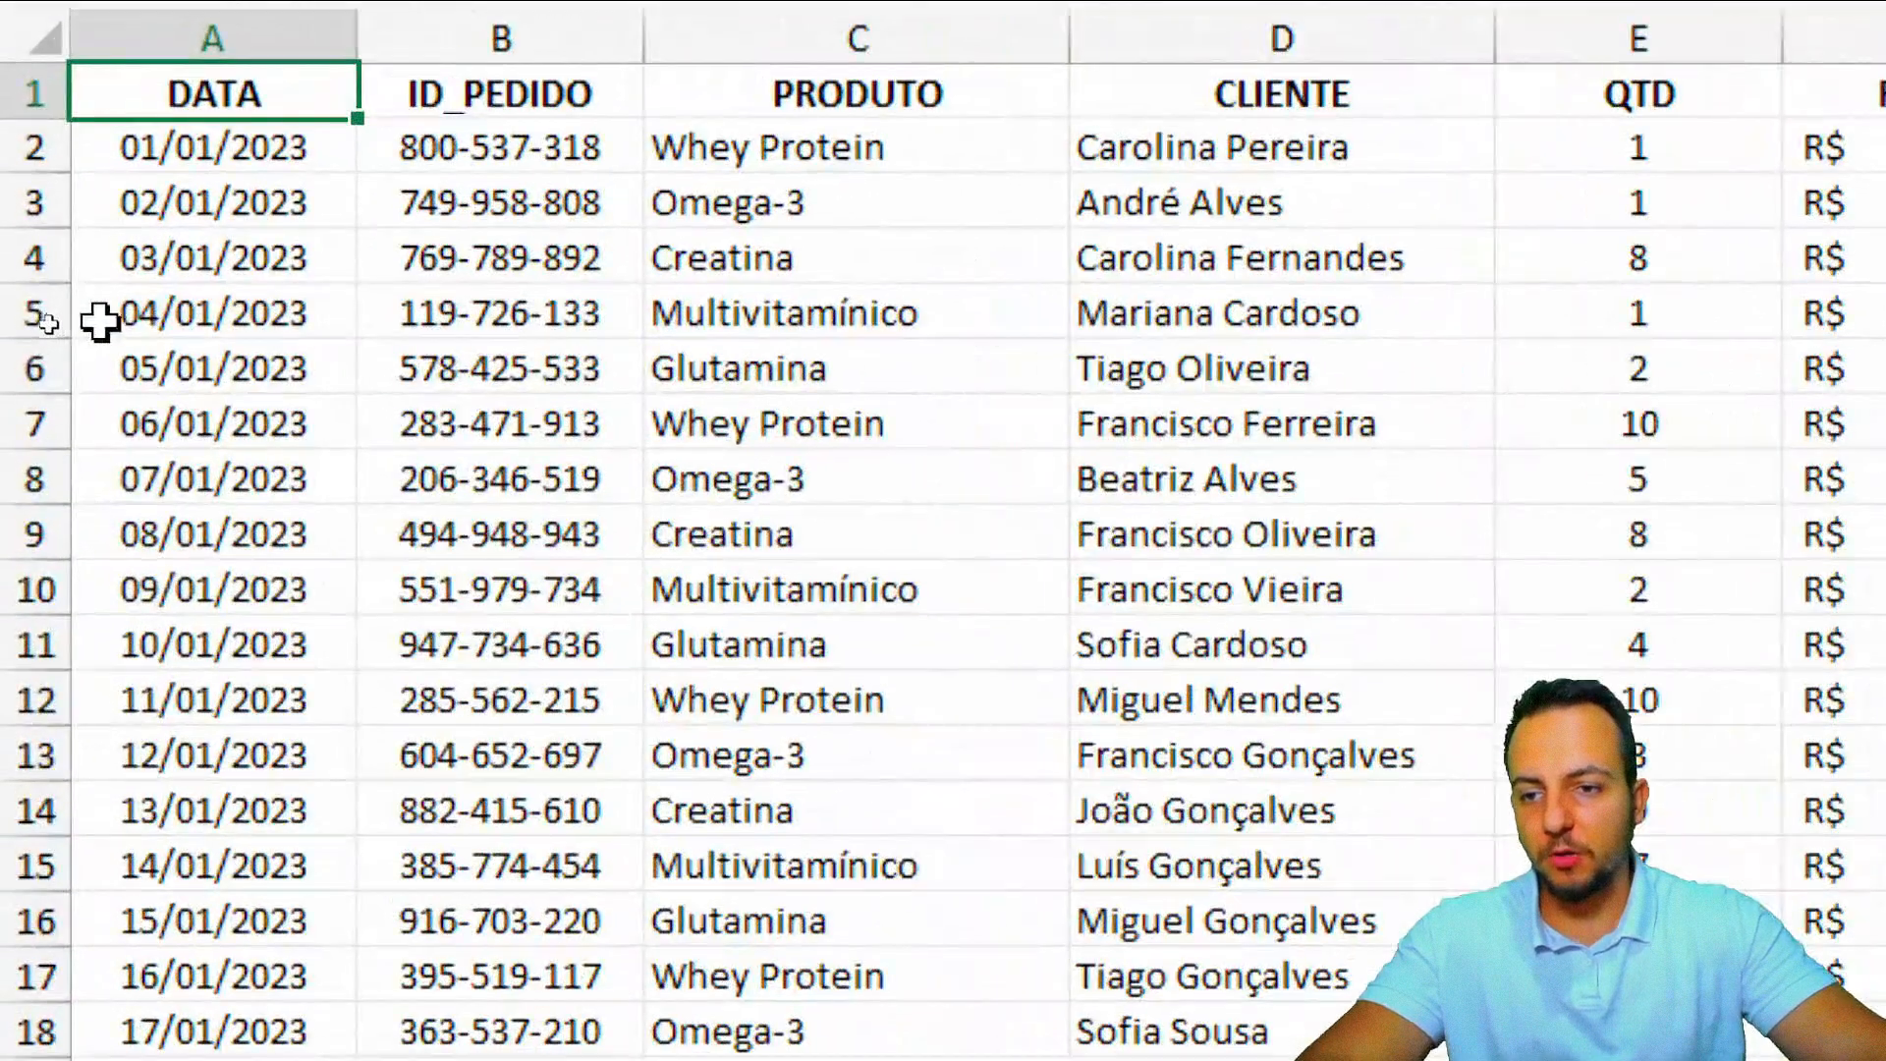
Step: Look through the DATA column of the Dados sheet to see which years the orders cover, and return to its start
{"action": "scroll", "coordinate": [108, 308], "scroll_direction": "down", "scroll_amount": 20}
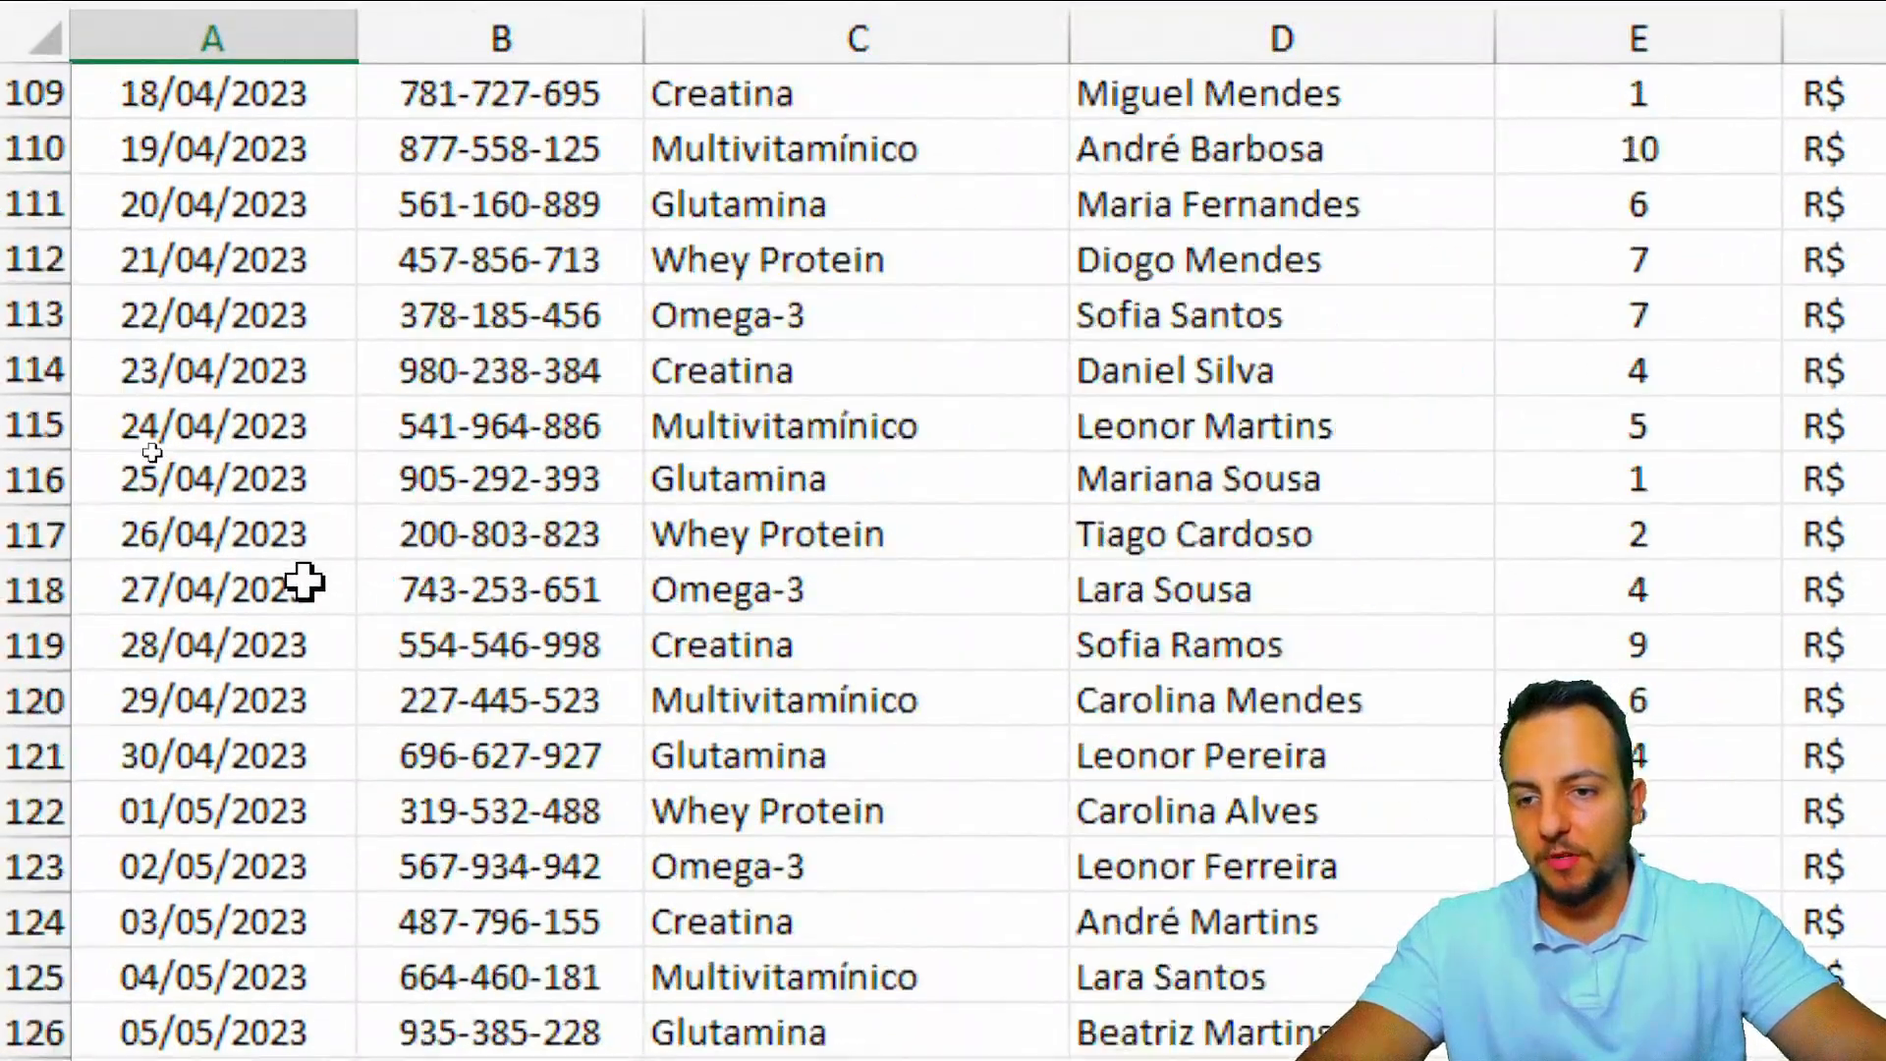
{"action": "scroll", "coordinate": [304, 581], "scroll_direction": "down", "scroll_amount": 20}
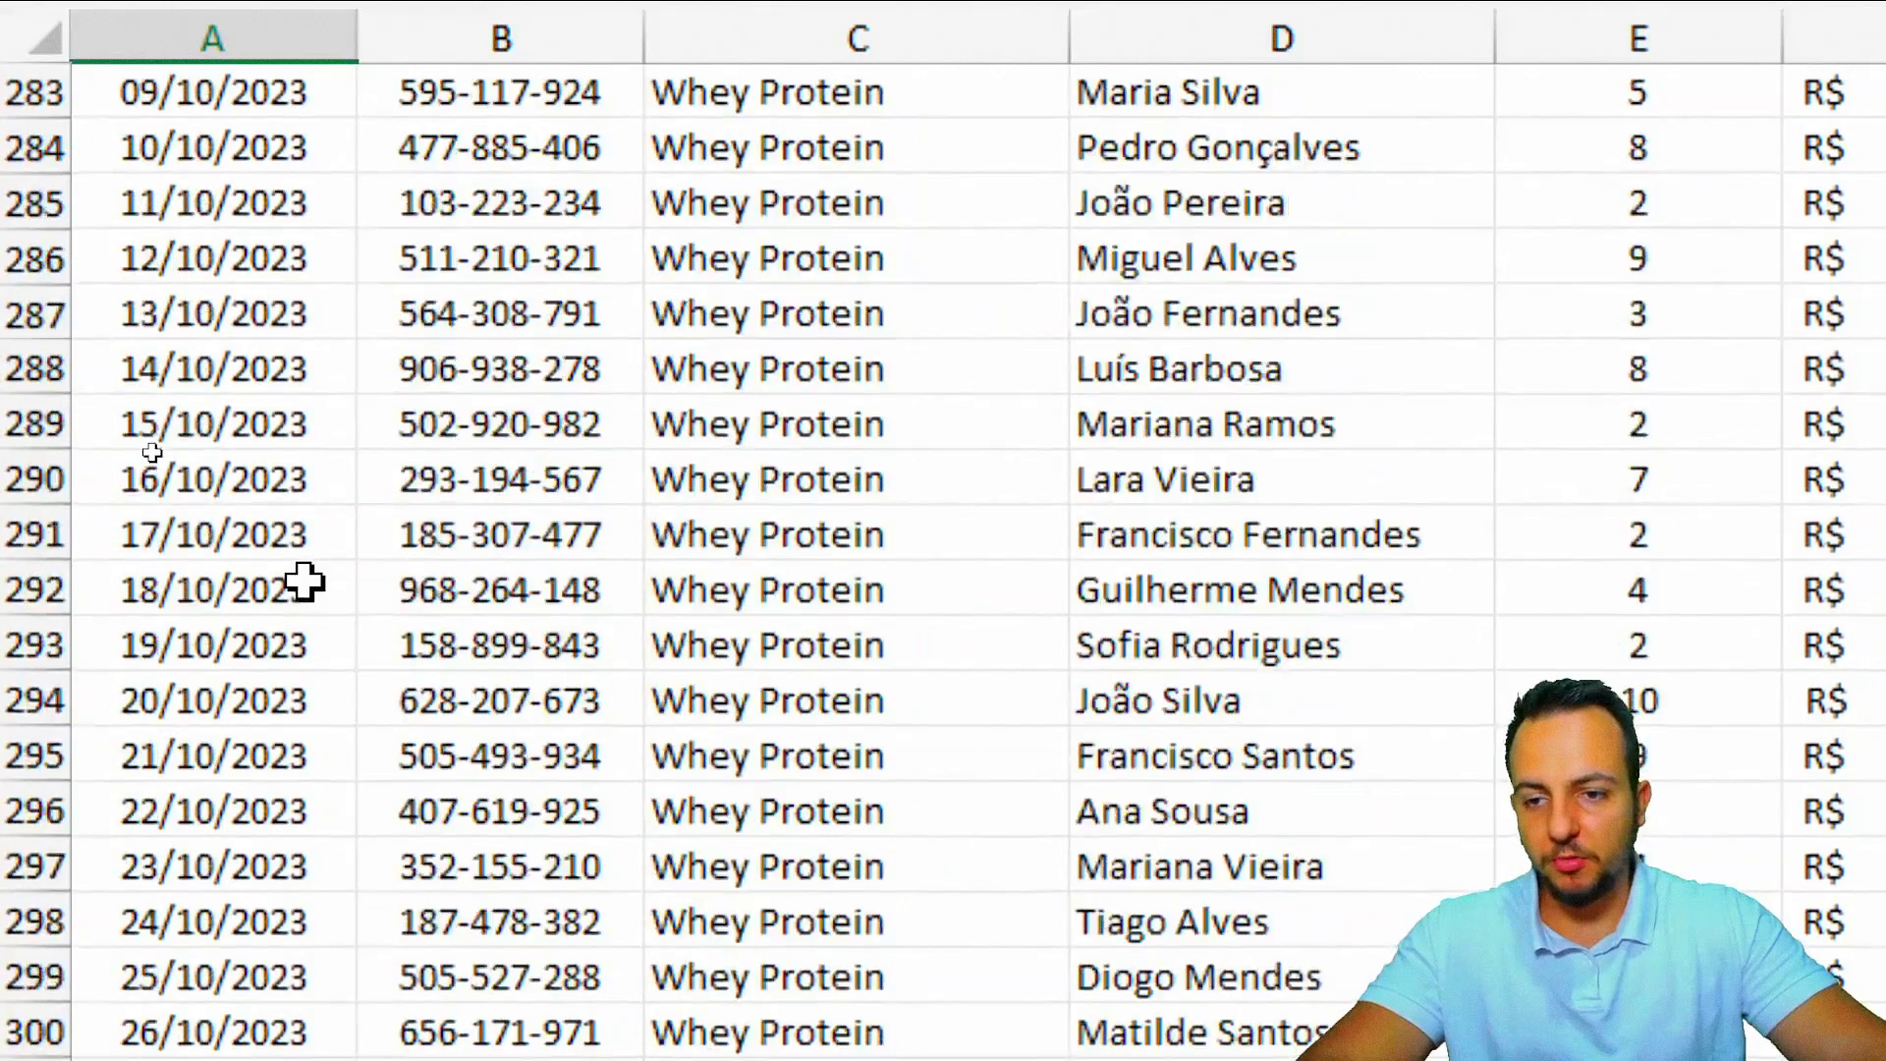
{"action": "scroll", "coordinate": [305, 582], "scroll_direction": "down", "scroll_amount": 20}
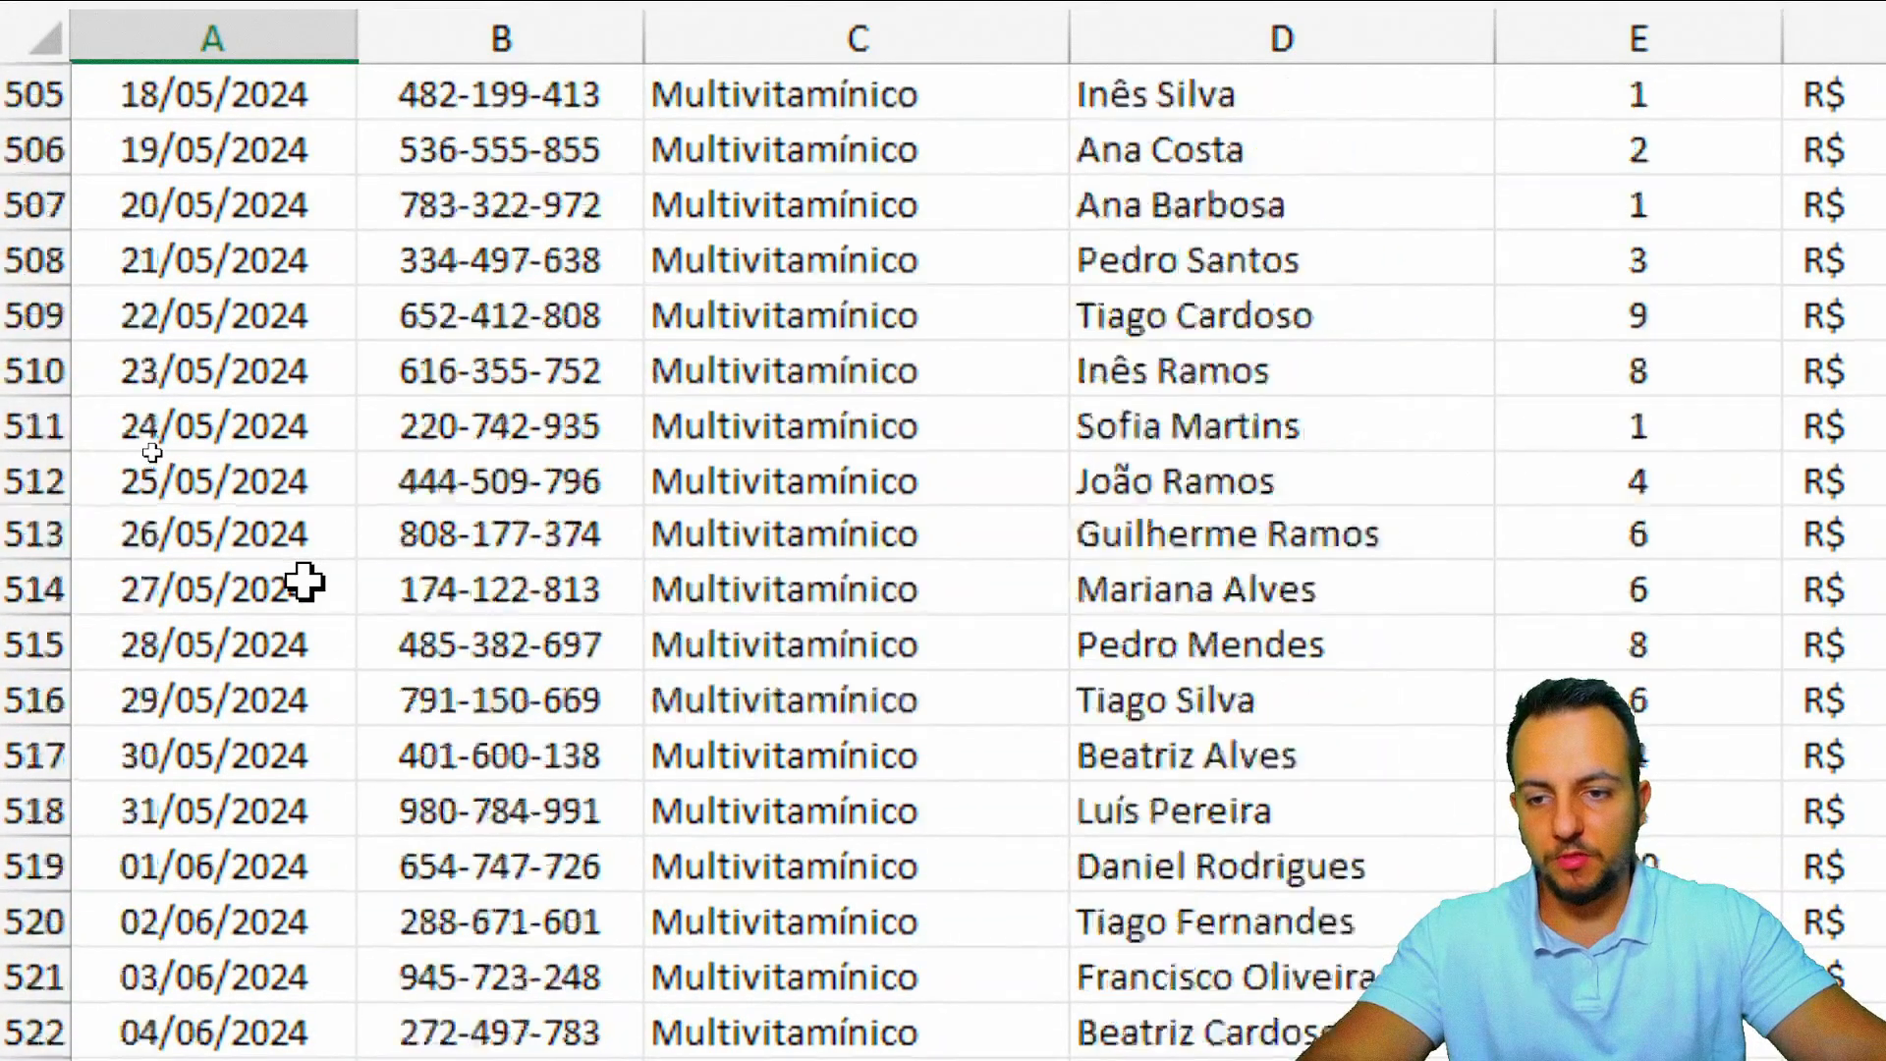
{"action": "scroll", "coordinate": [305, 582], "scroll_direction": "down", "scroll_amount": 5}
{"action": "key", "text": "ctrl+Home"}
Step: On the Dashboard sheet, enter the label ANO in cell B2 and the year 2024 in cell C2
{"action": "key", "text": "ctrl+Page_Down"}
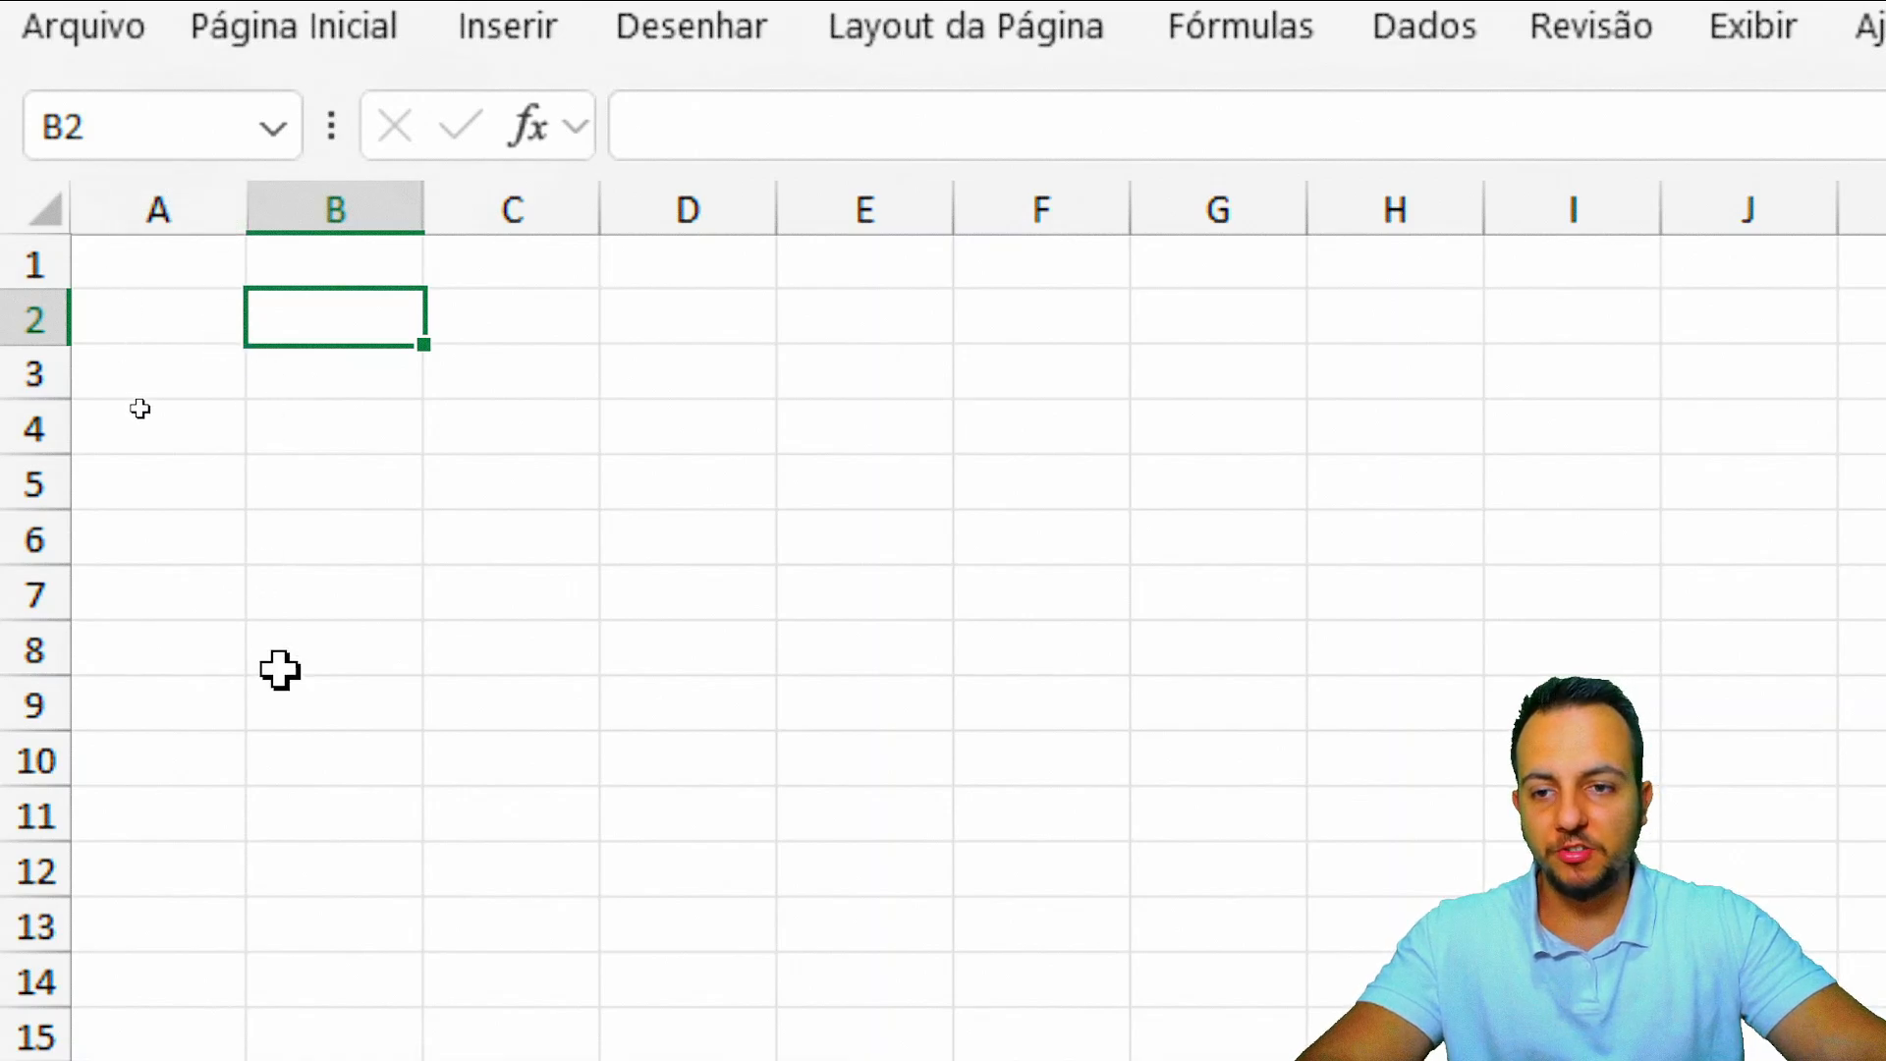
{"action": "type", "text": "ANO"}
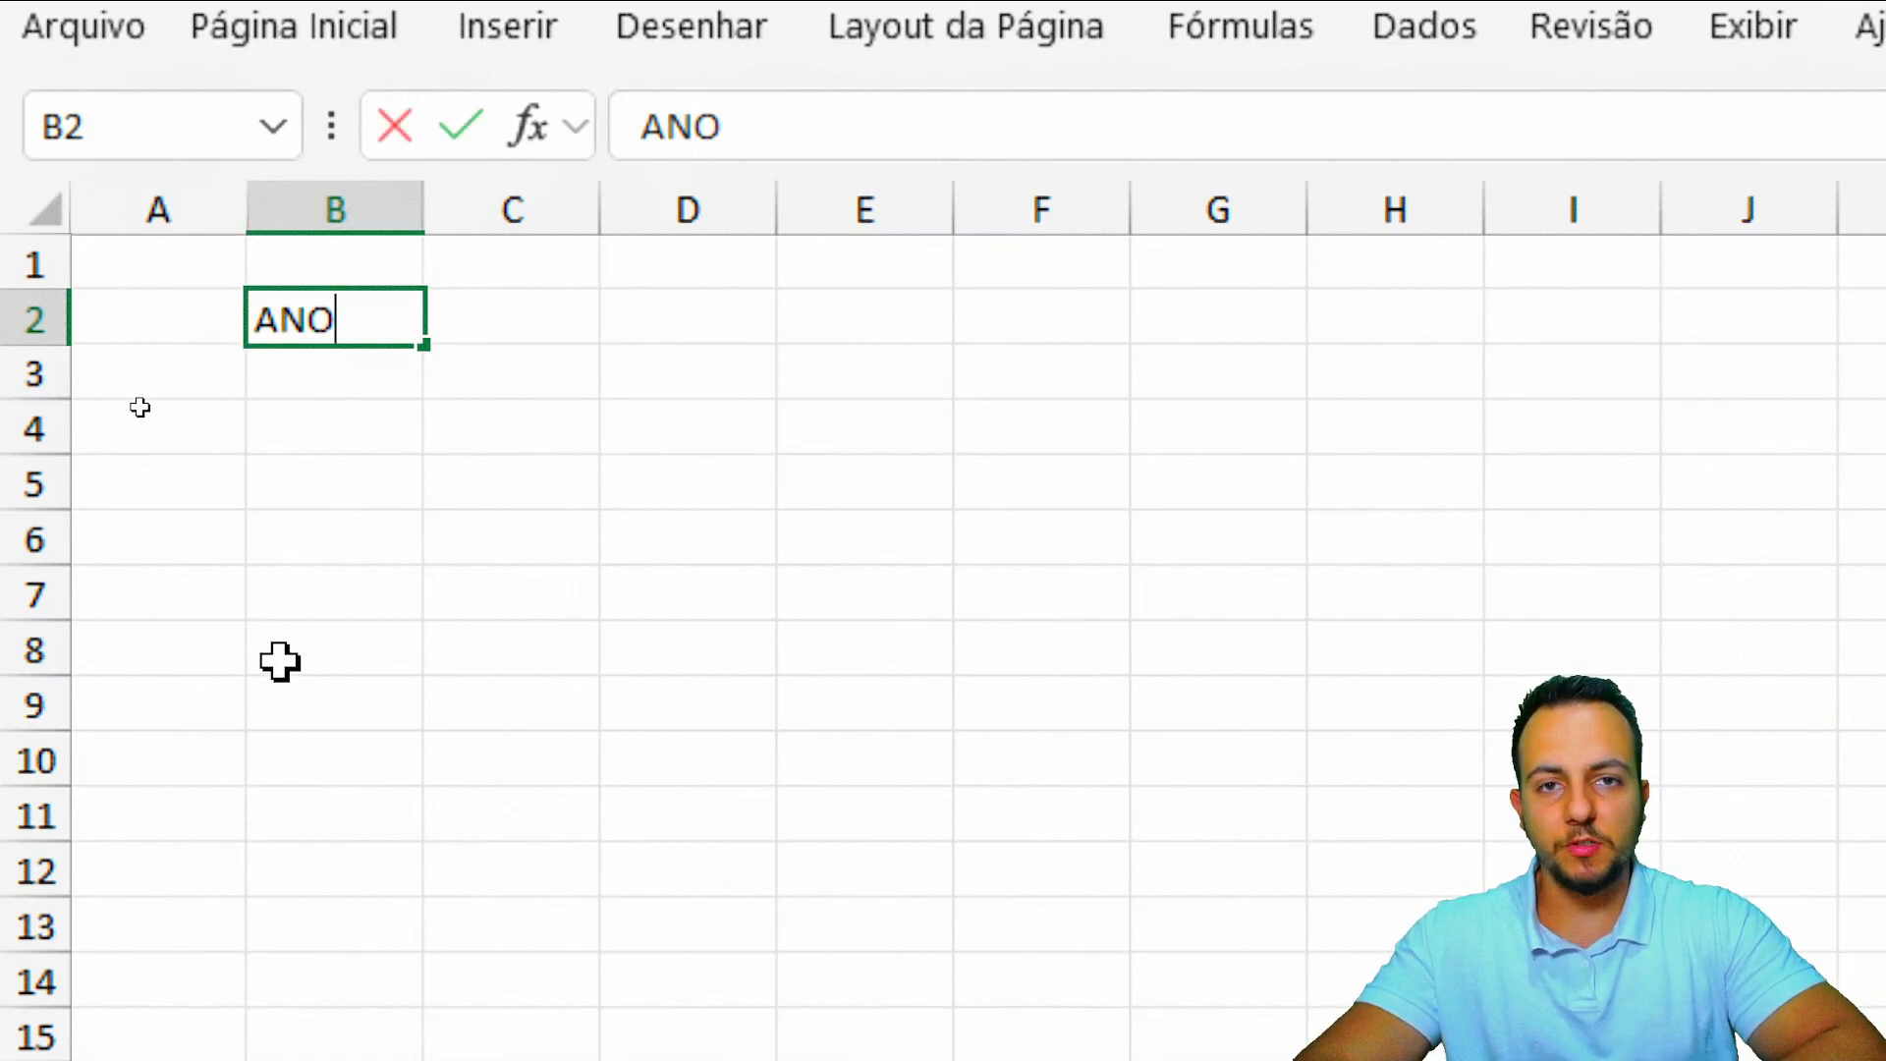
{"action": "key", "text": "Tab"}
{"action": "type", "text": "2023"}
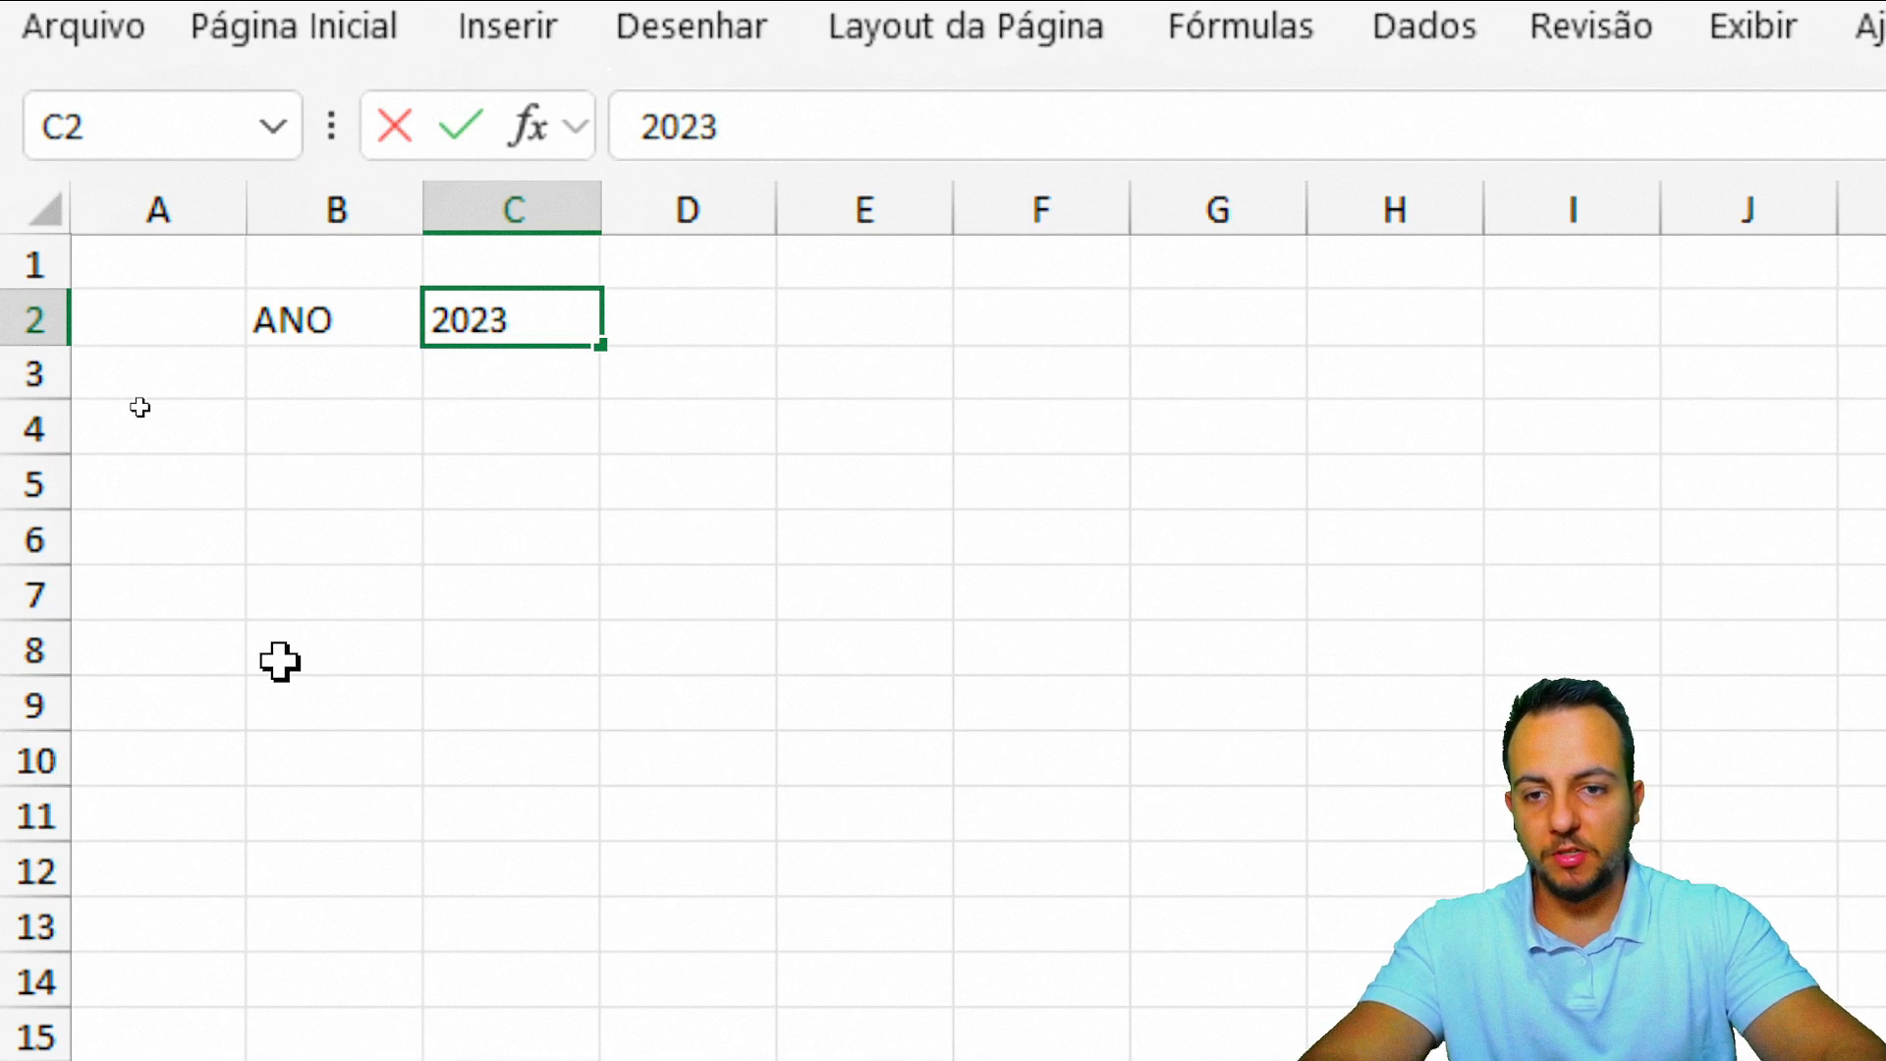
{"action": "key", "text": "Left"}
{"action": "key", "text": "Right"}
{"action": "type", "text": "2024"}
{"action": "key", "text": "Return"}
{"action": "key", "text": "Up"}
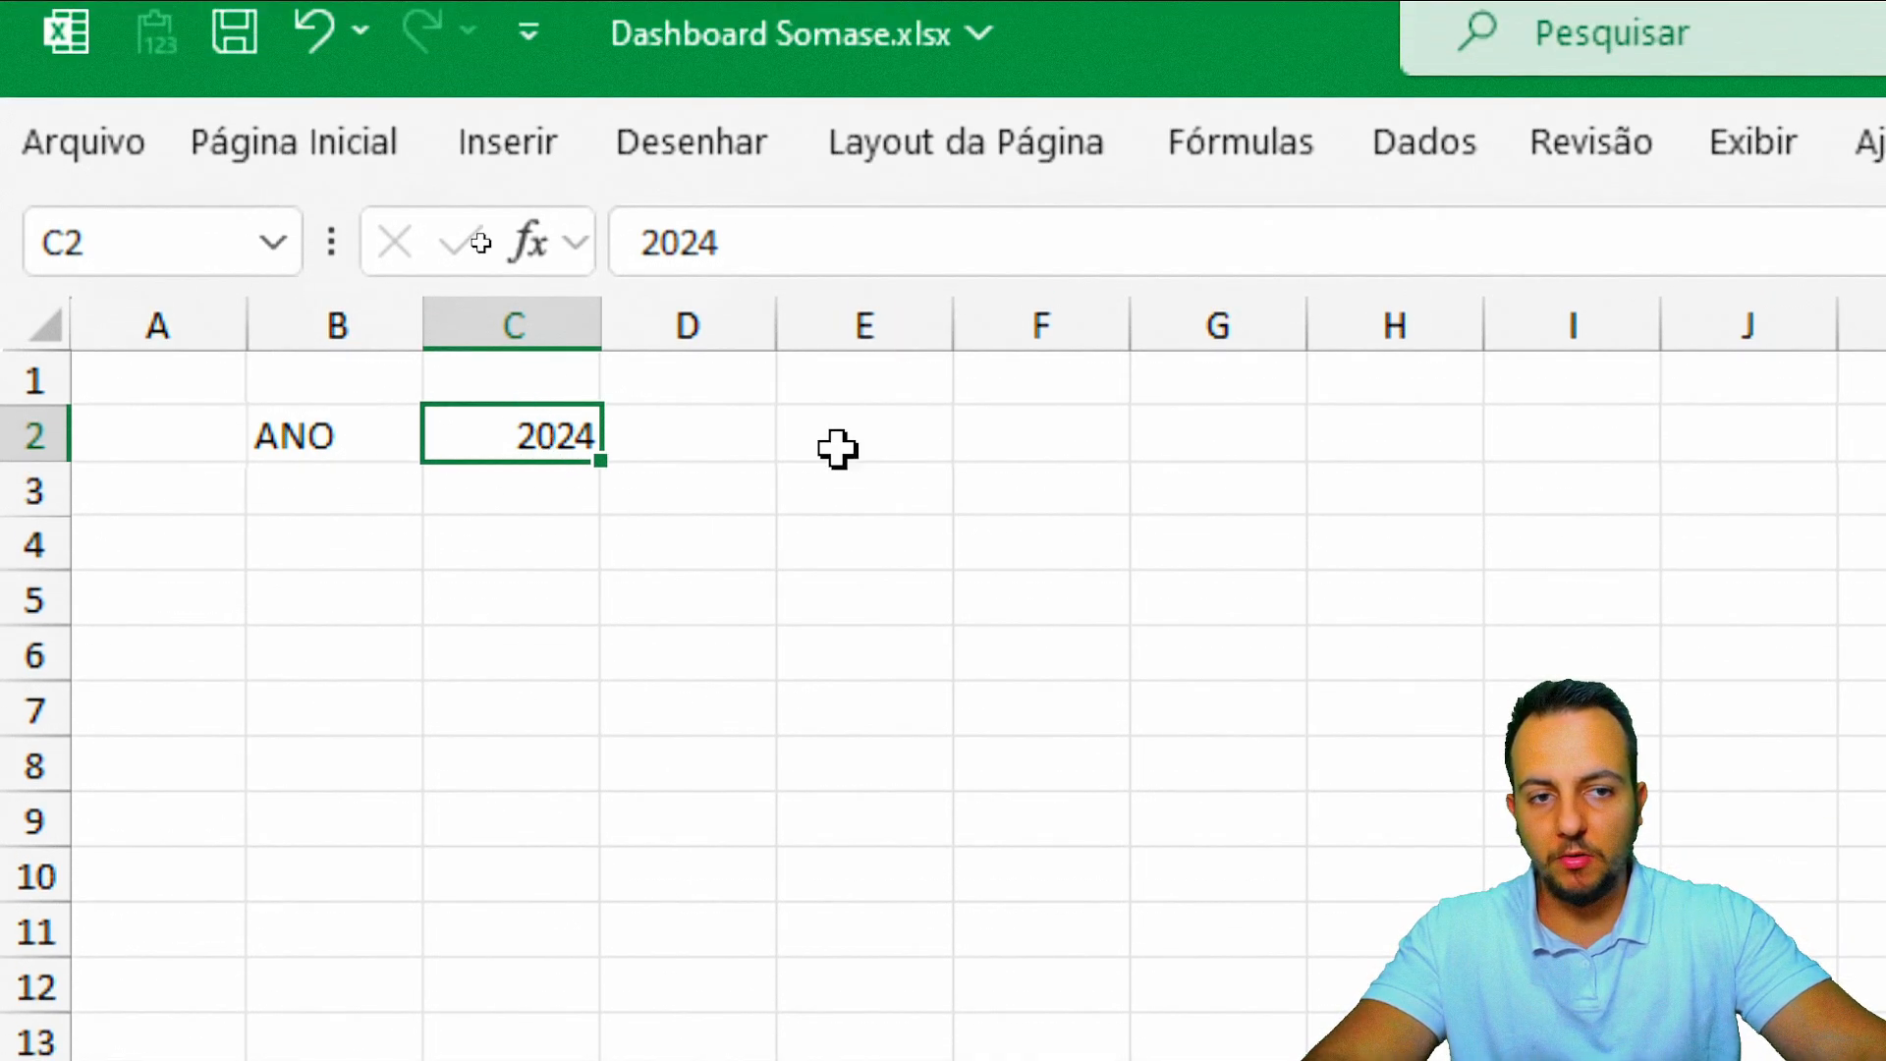
Step: Add data validation to cell C2 that allows a list with the source 2023;2024;2025
{"action": "left_click", "coordinate": [1288, 153]}
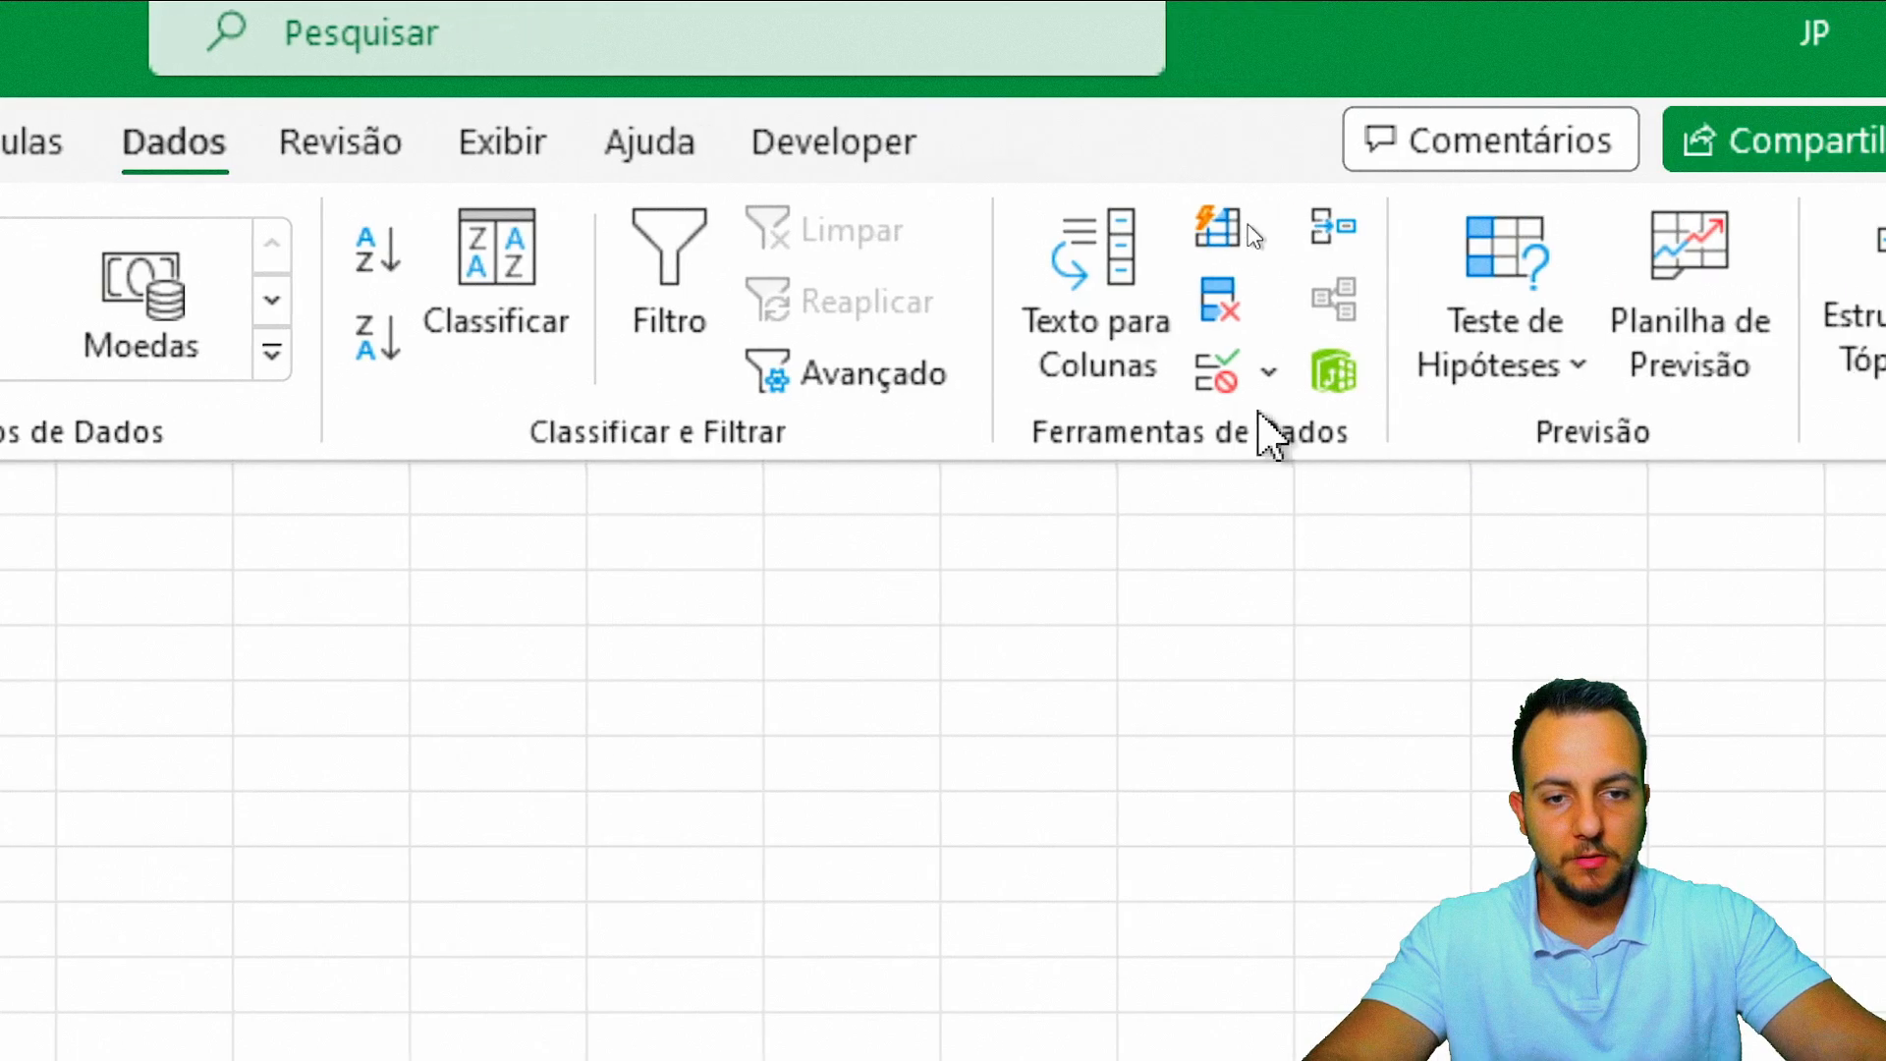
{"action": "left_click", "coordinate": [1268, 373]}
{"action": "left_click", "coordinate": [1276, 450]}
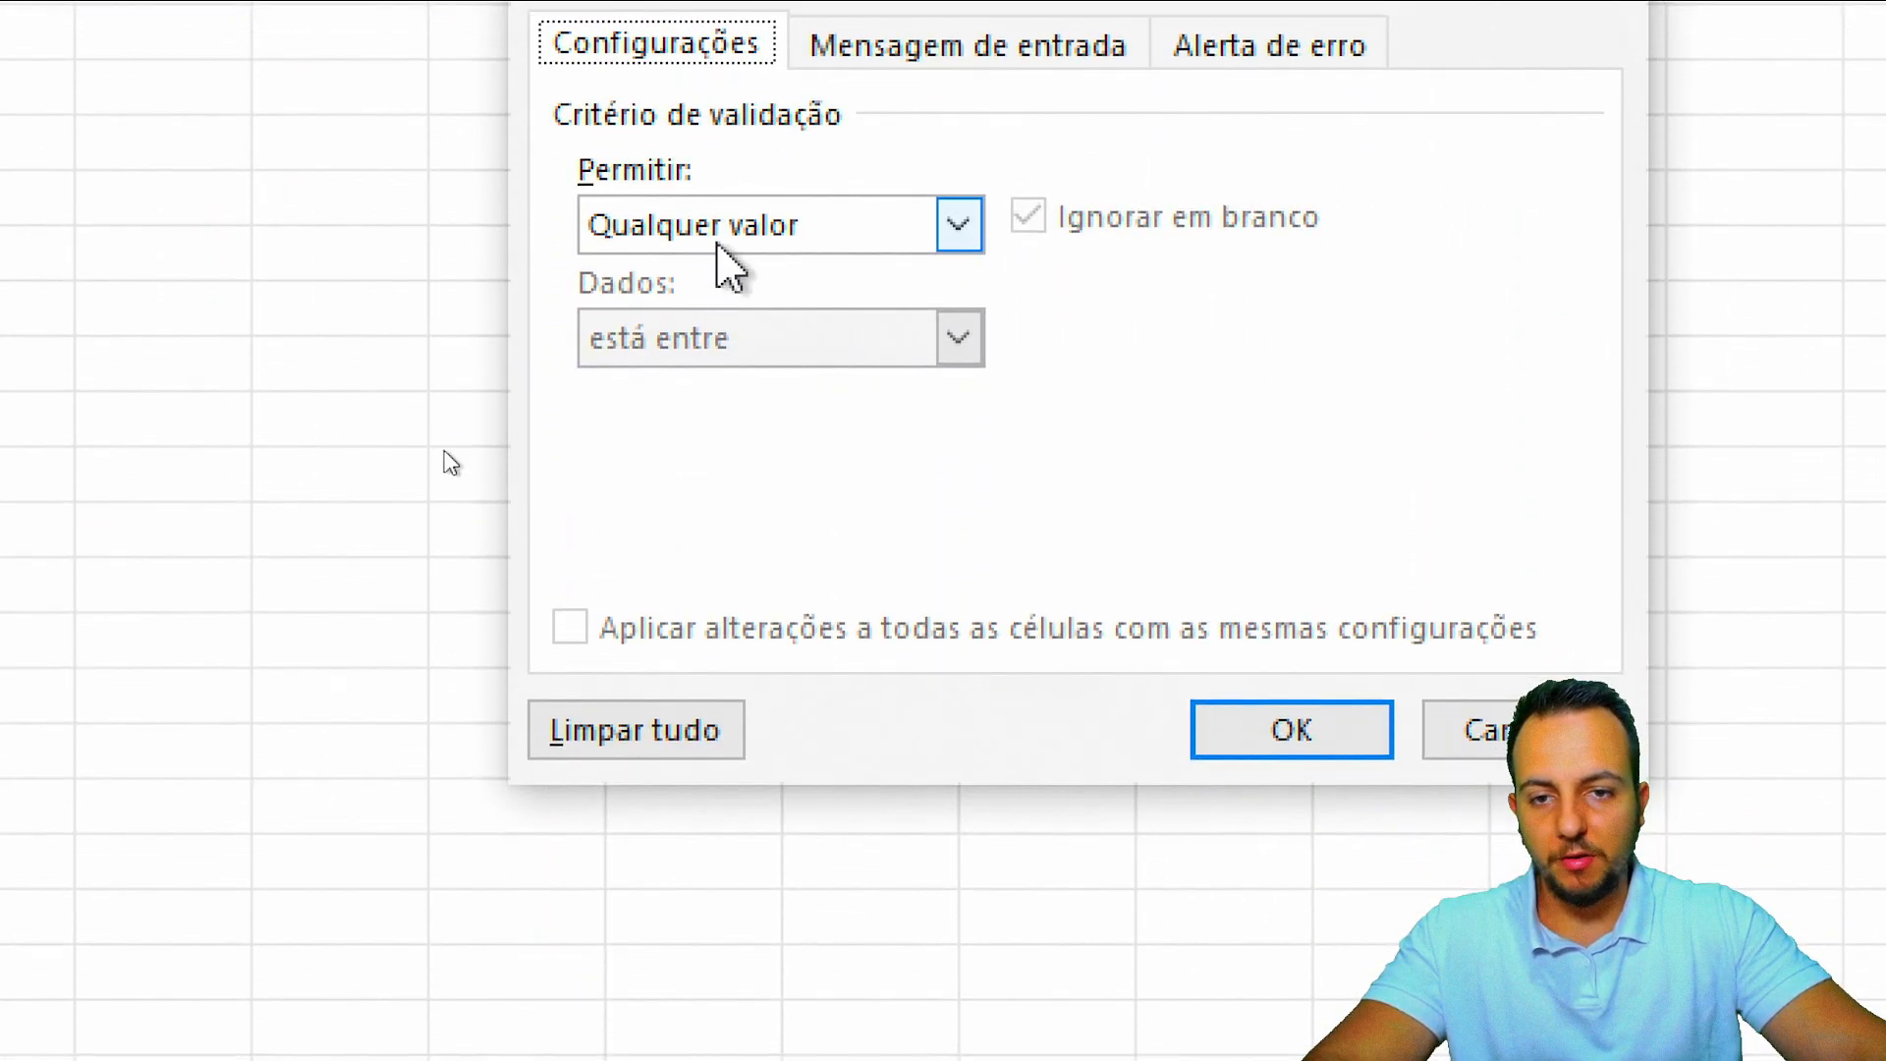
{"action": "left_click", "coordinate": [696, 862]}
{"action": "left_click", "coordinate": [665, 391]}
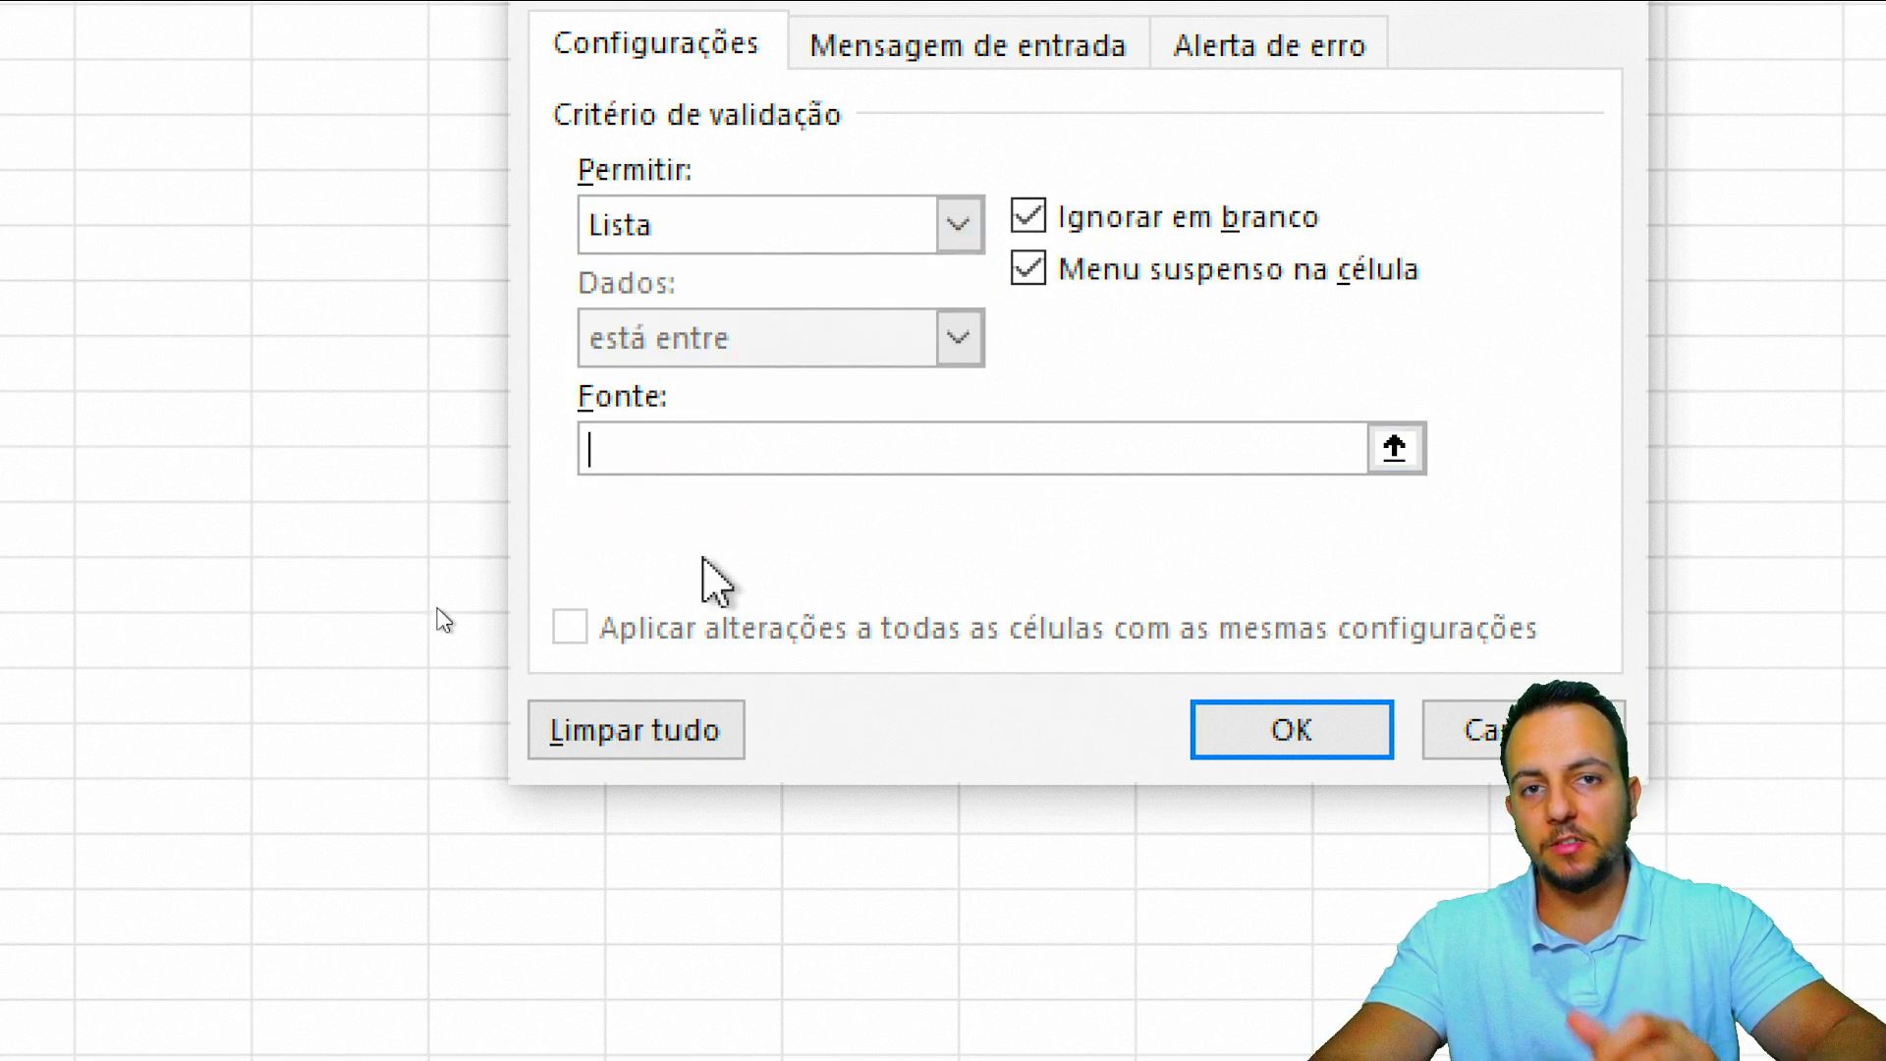
{"action": "type", "text": "2023"}
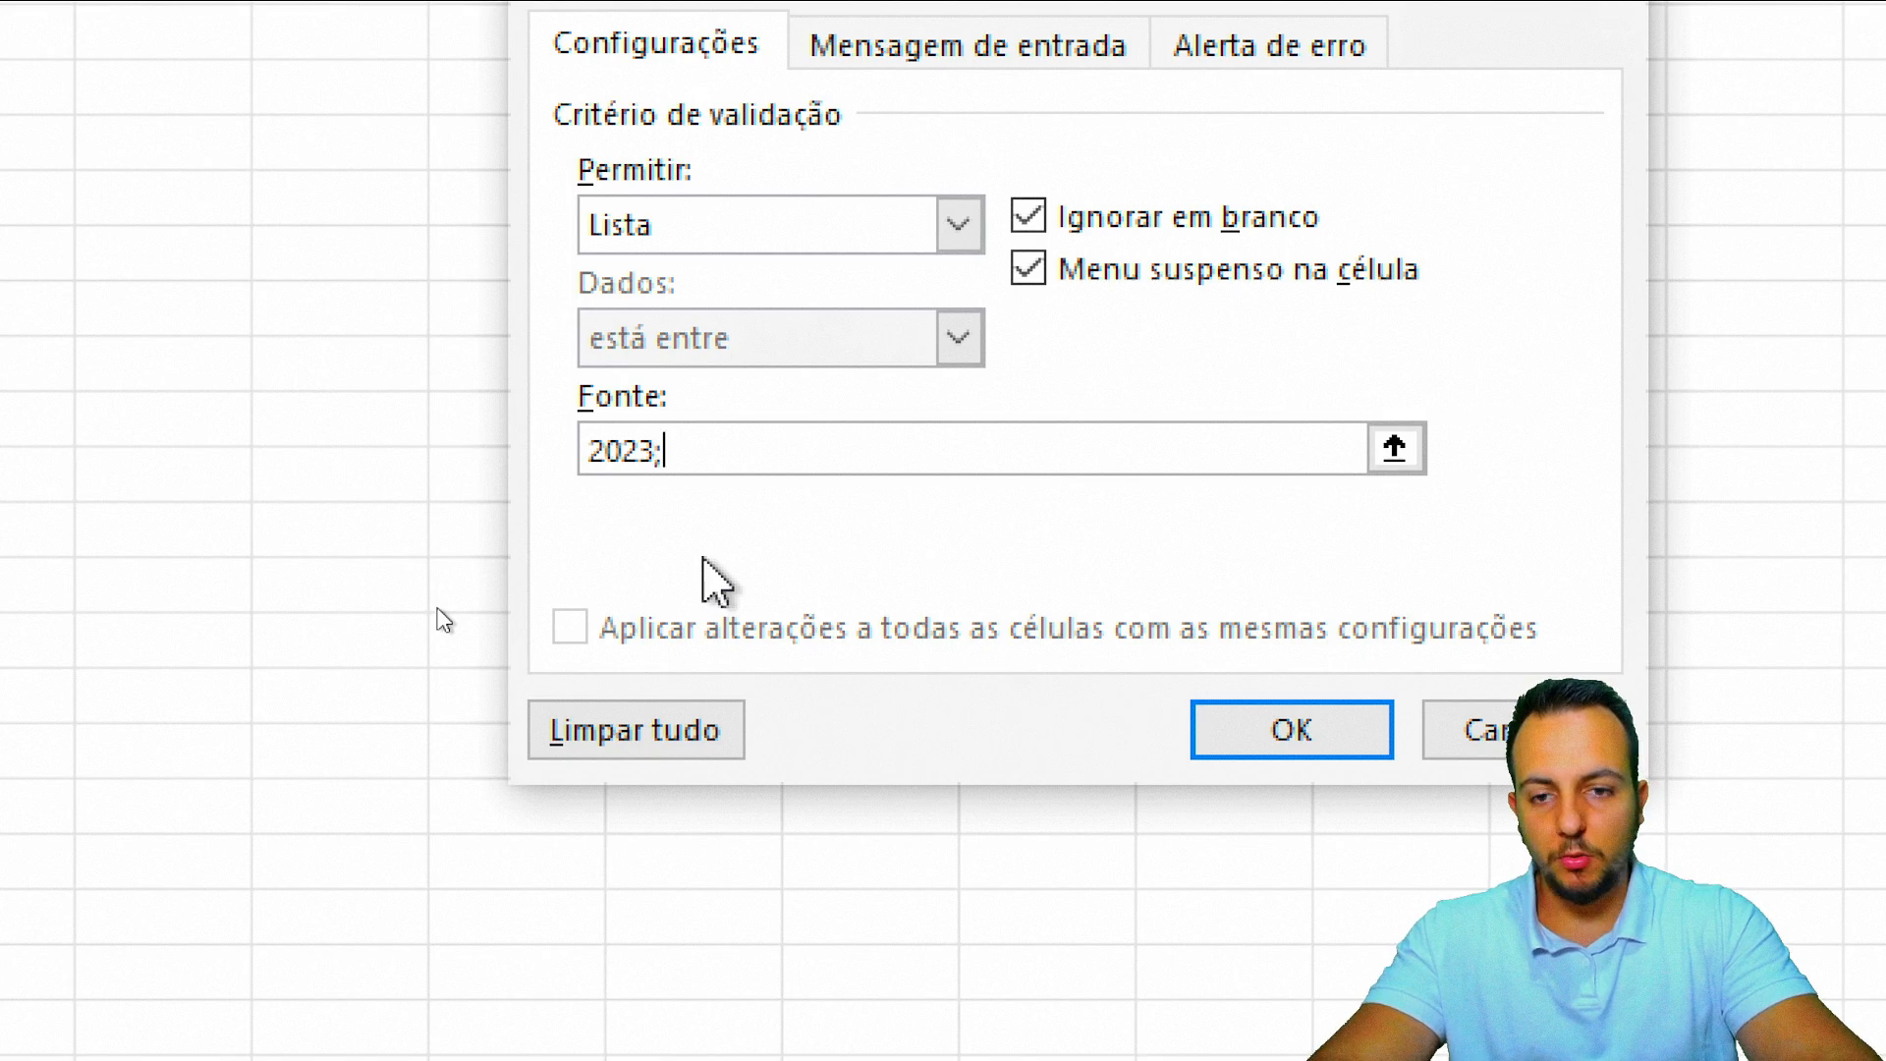
{"action": "type", "text": ";2024;2025"}
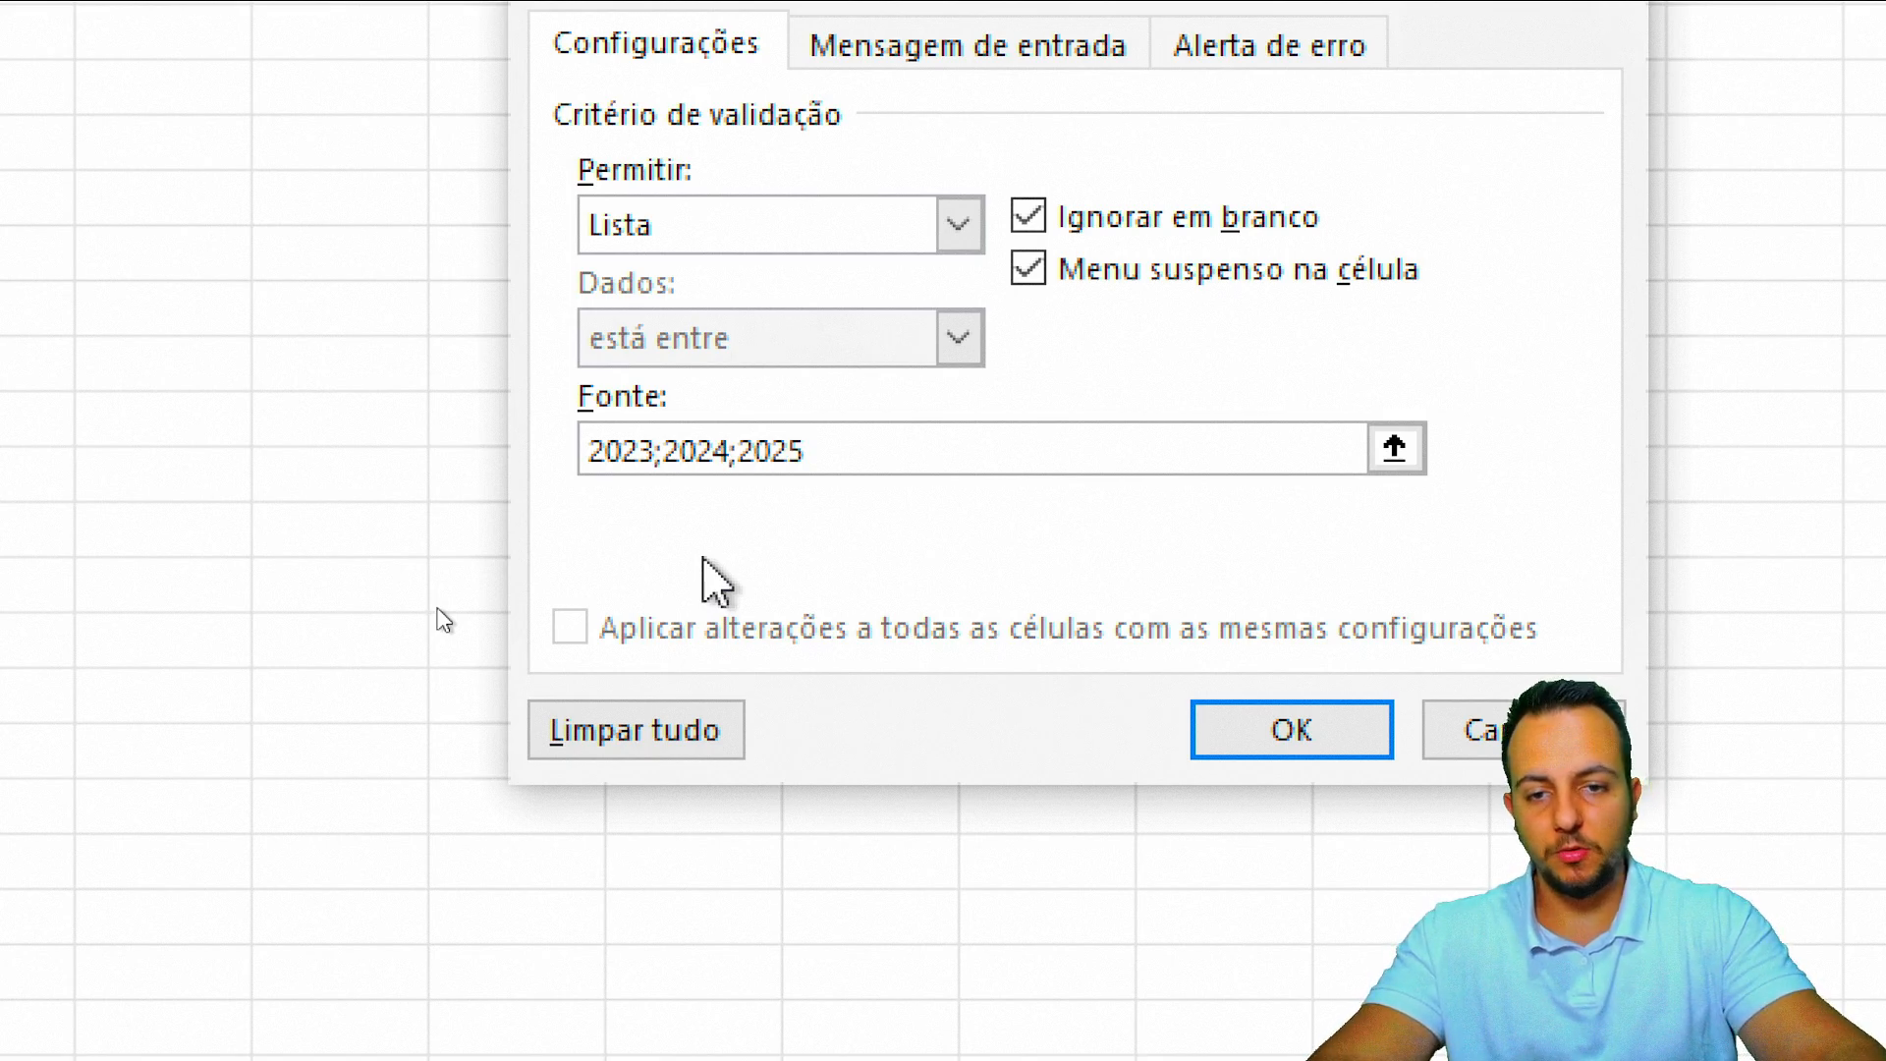
{"action": "key", "text": "Return"}
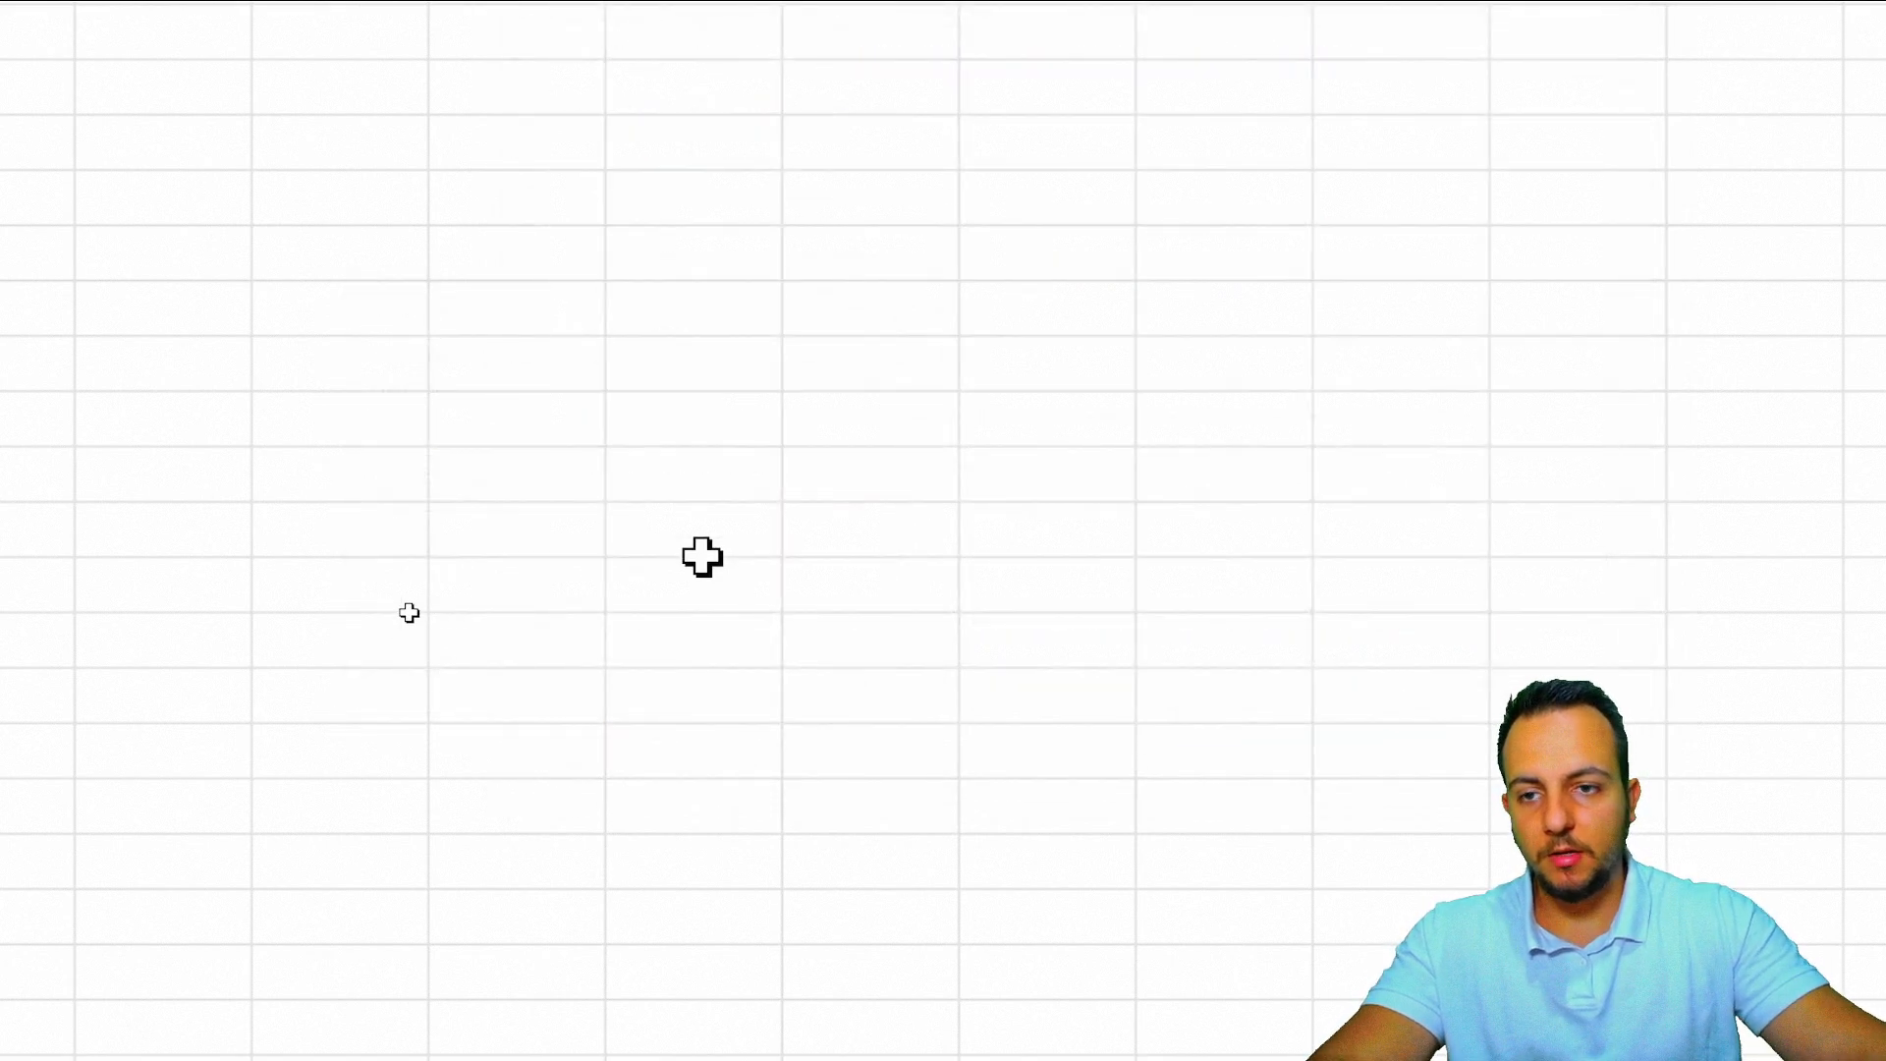
Step: Test the year drop-down in C2 by switching between 2023, 2024 and 2025, finishing on 2024
{"action": "left_click", "coordinate": [625, 270]}
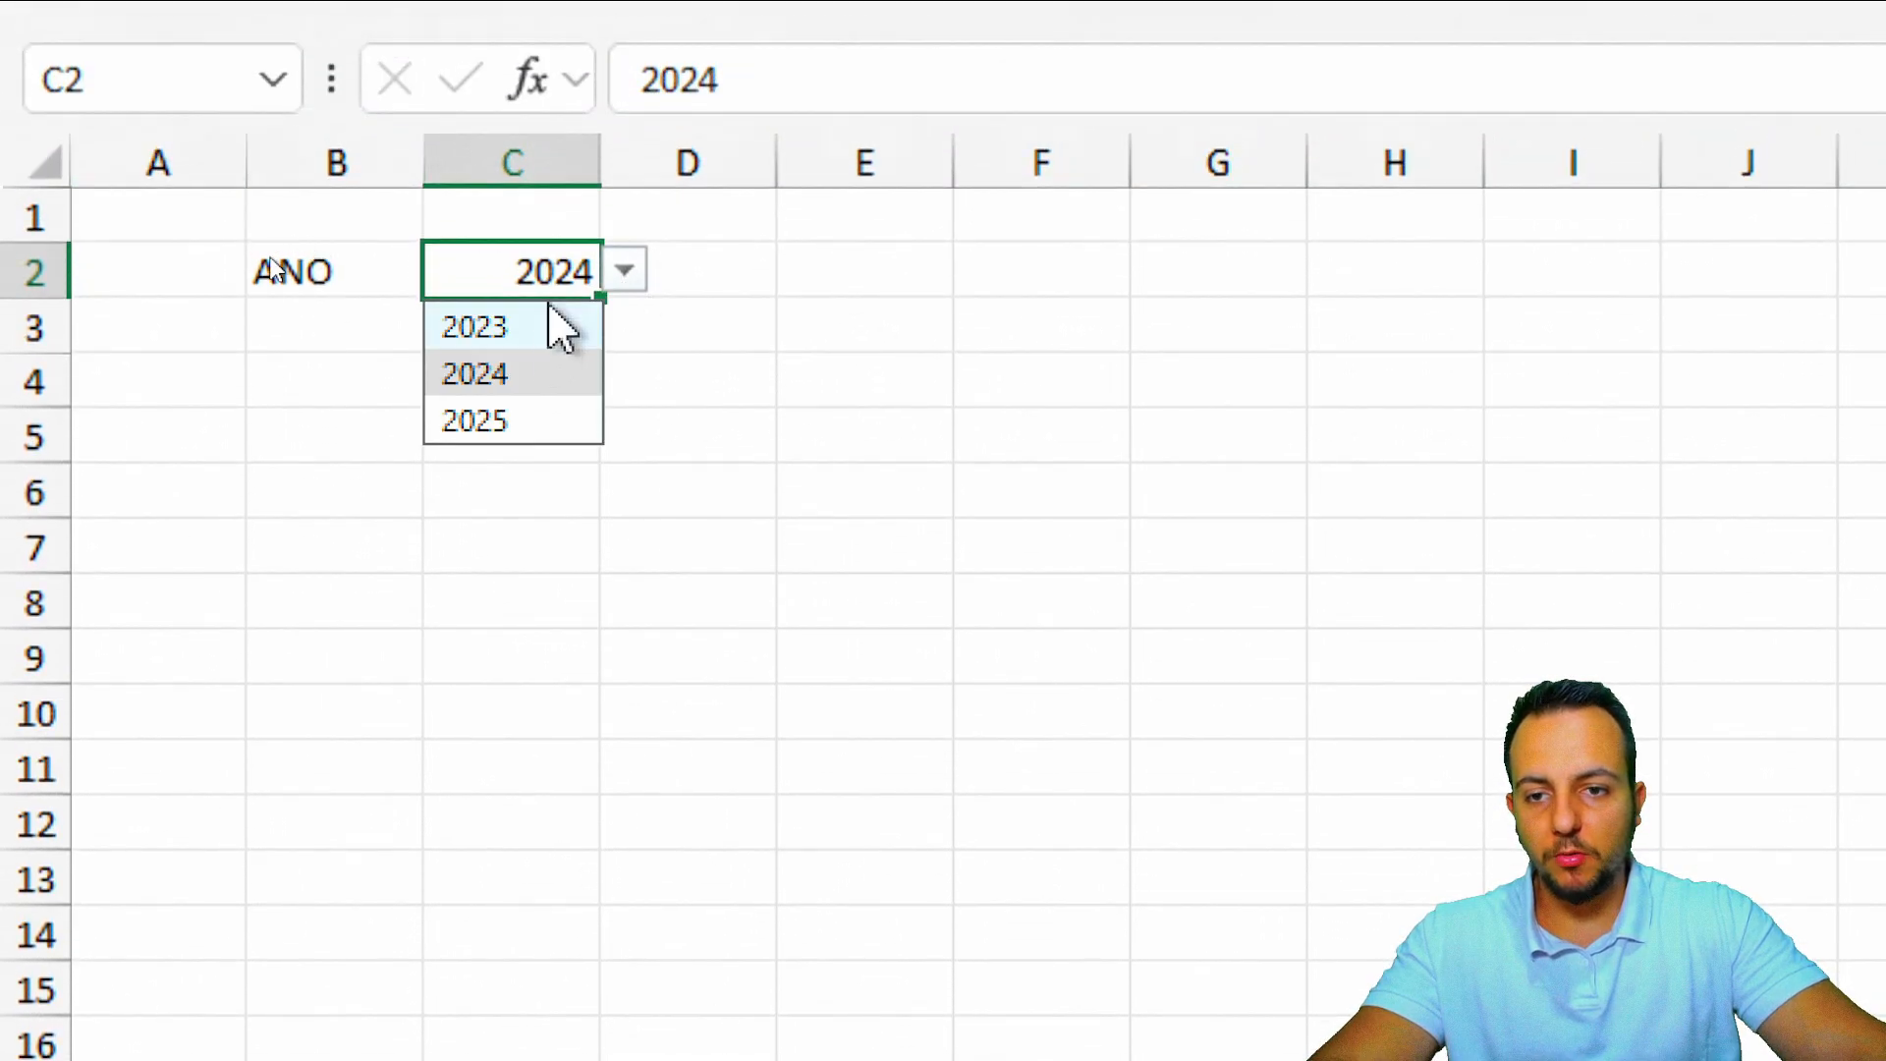
{"action": "left_click", "coordinate": [530, 334]}
{"action": "left_click", "coordinate": [625, 270]}
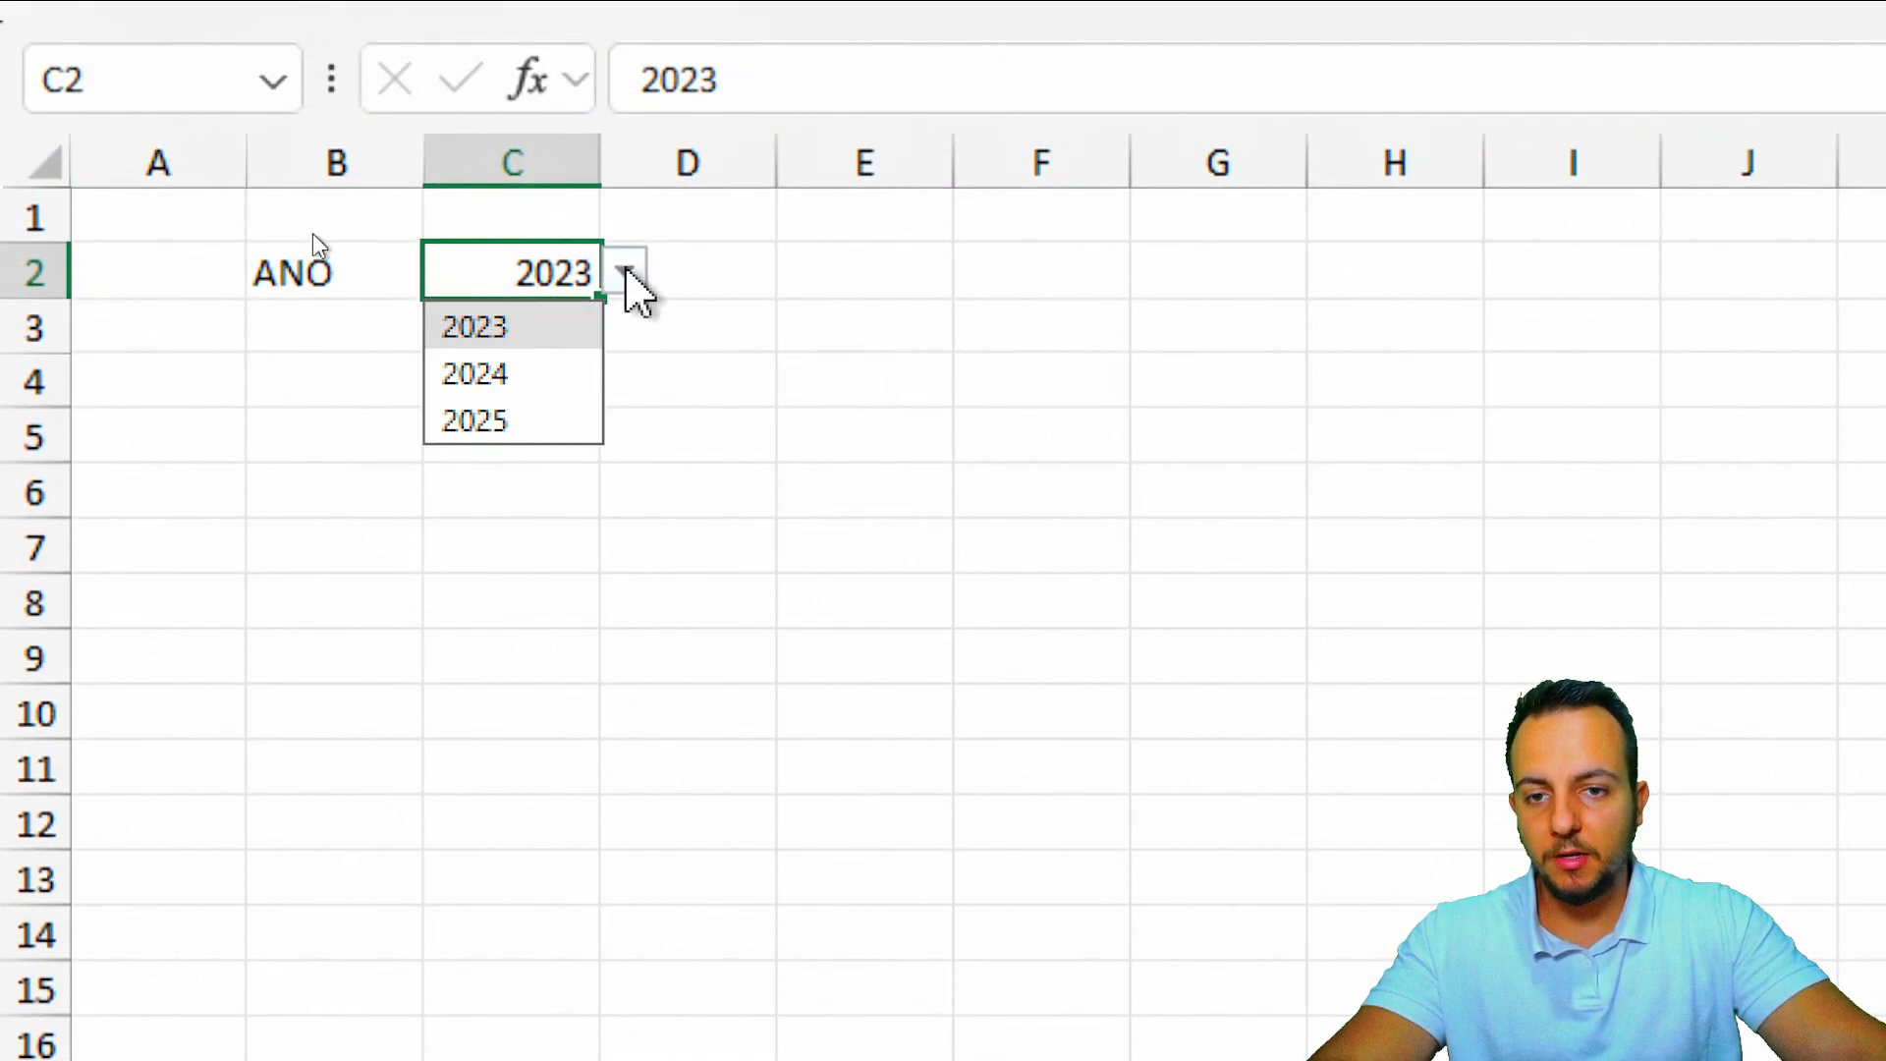
{"action": "left_click", "coordinate": [565, 371]}
{"action": "left_click", "coordinate": [626, 275]}
{"action": "left_click", "coordinate": [558, 413]}
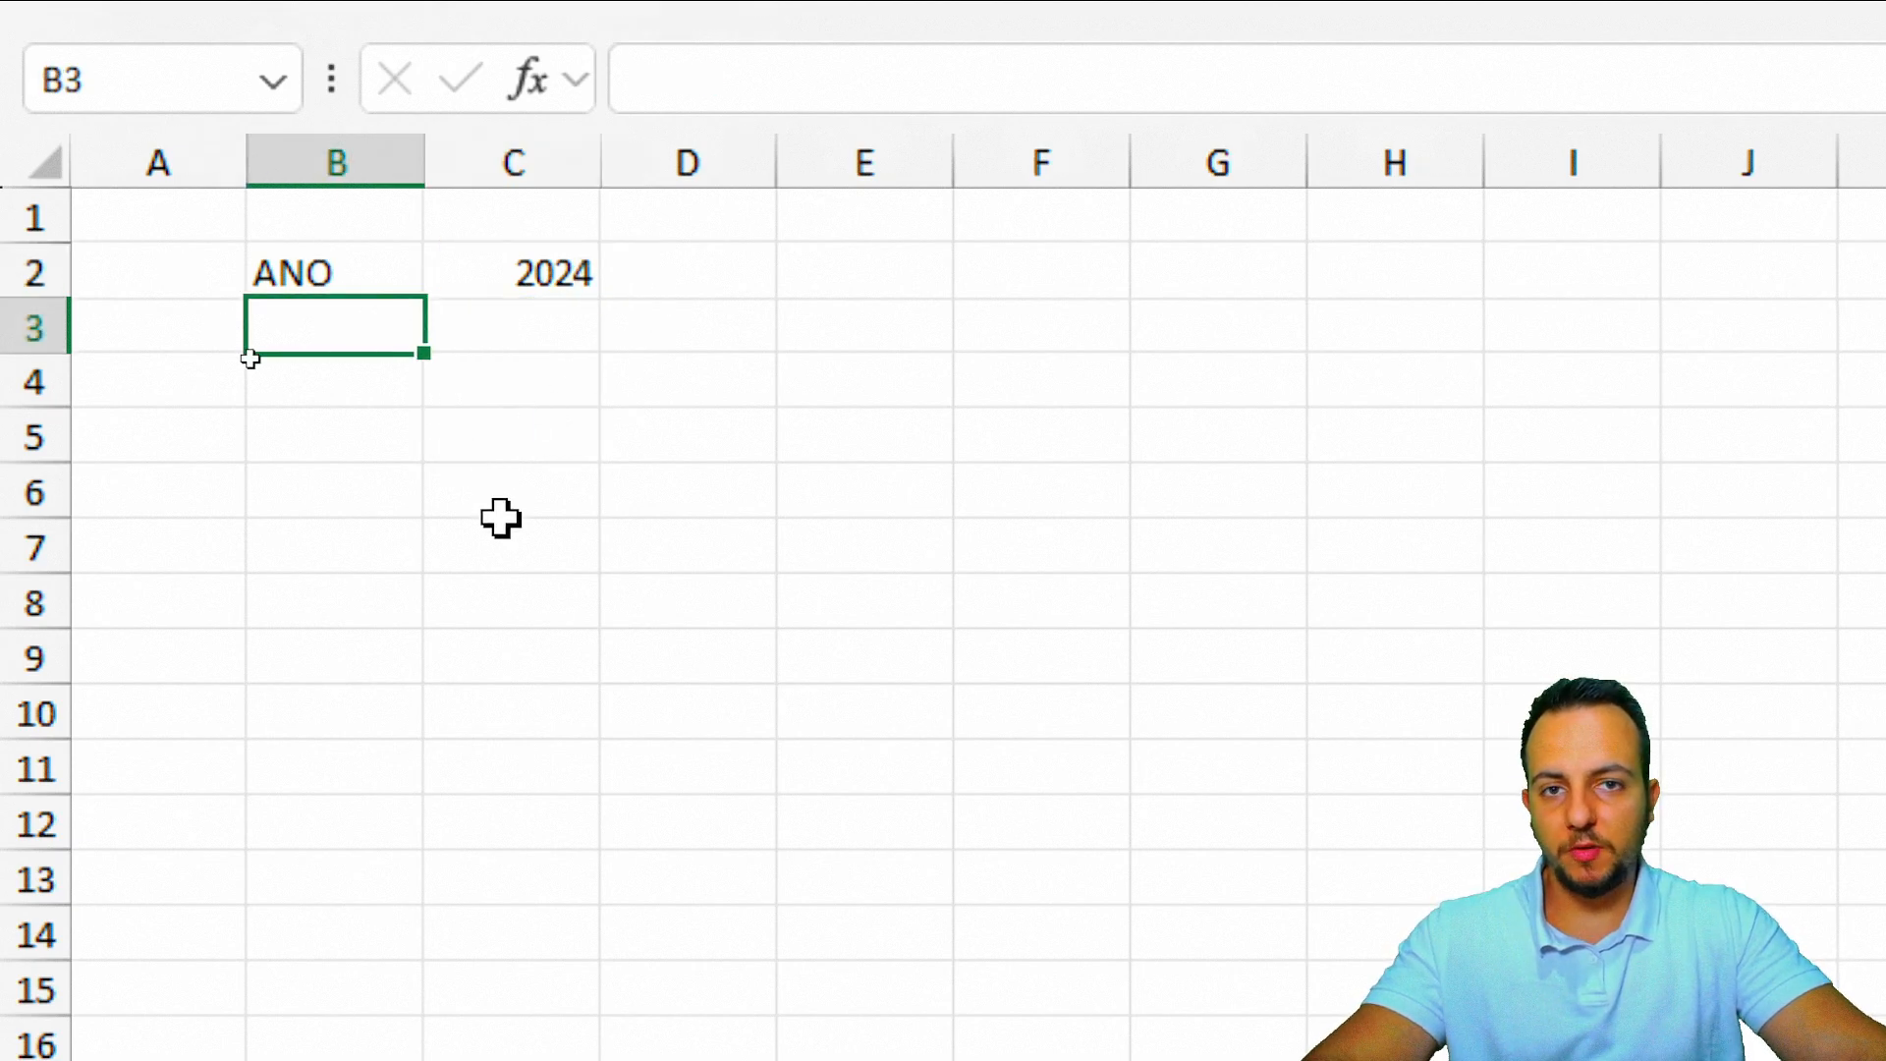
Step: Enter the table headers MÊS in cell B3 and TOTAL in cell C3 of the Dashboard sheet
{"action": "type", "text": "MÊS"}
{"action": "key", "text": "Tab"}
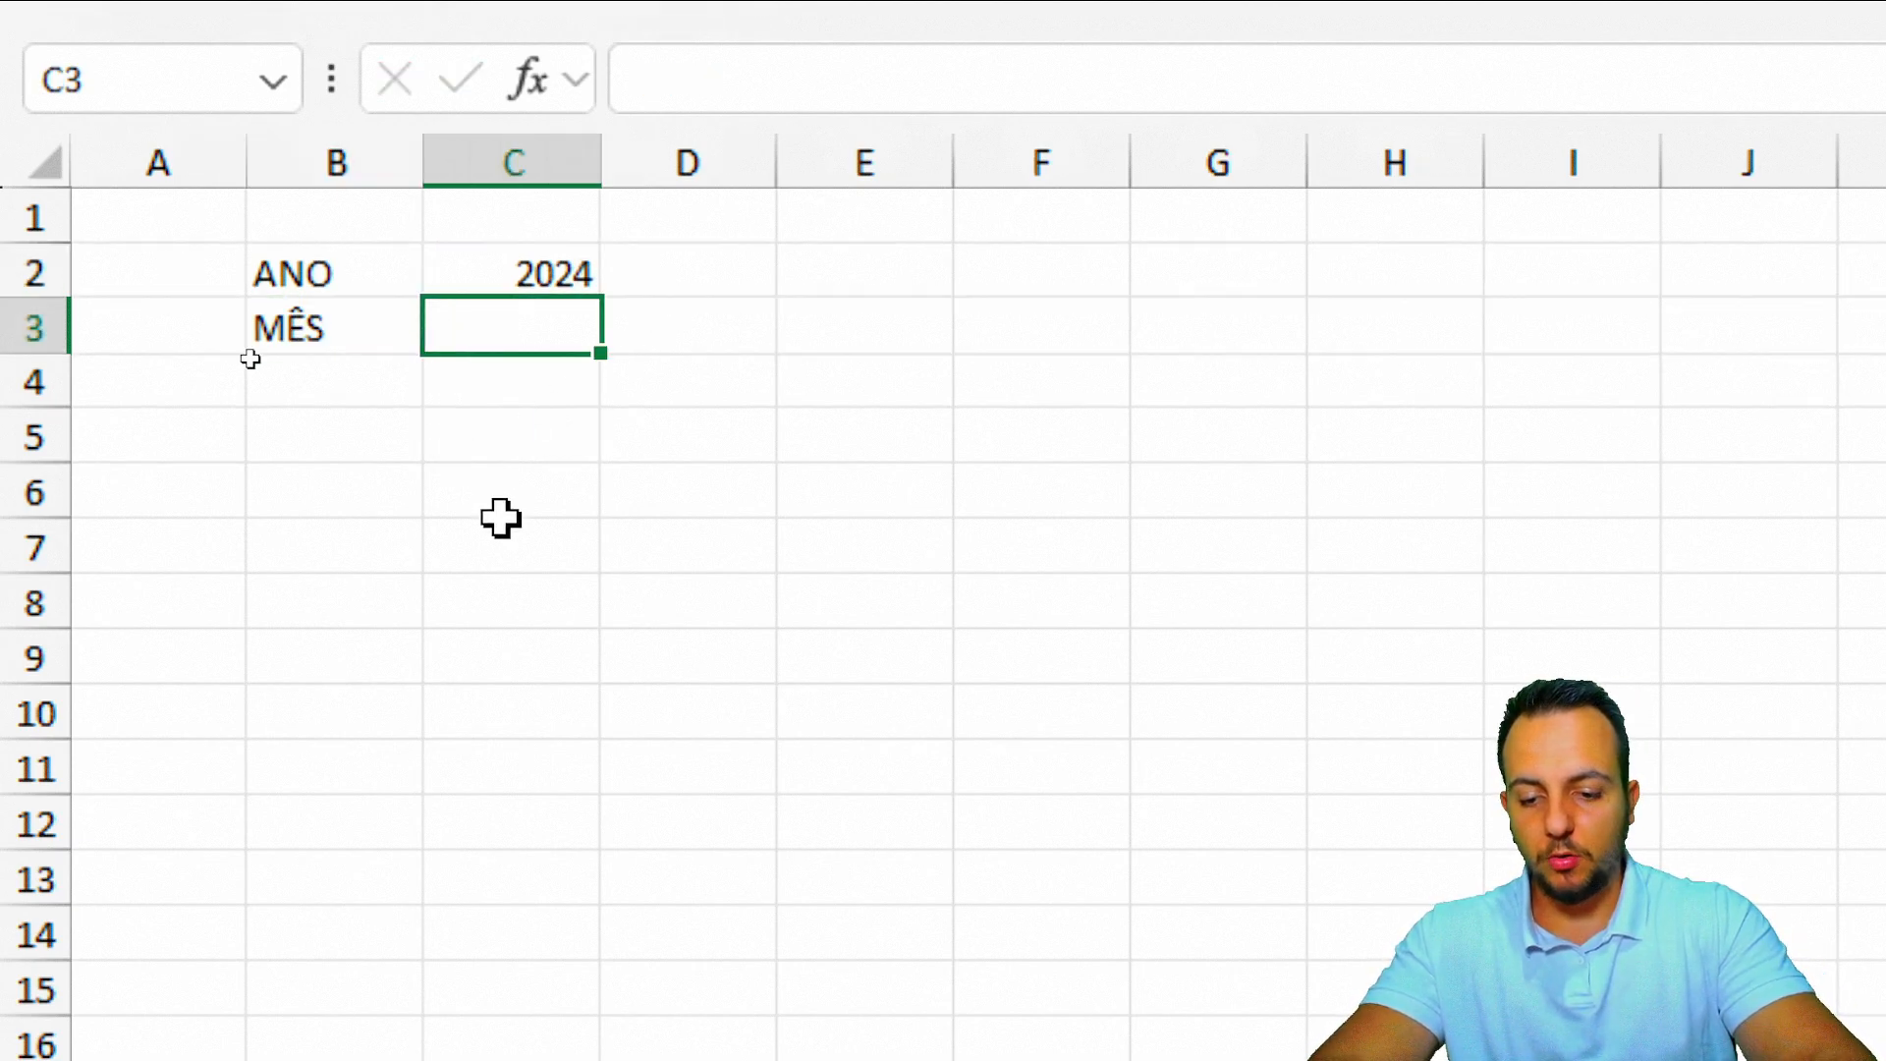
{"action": "type", "text": "TOTAL"}
{"action": "key", "text": "Return"}
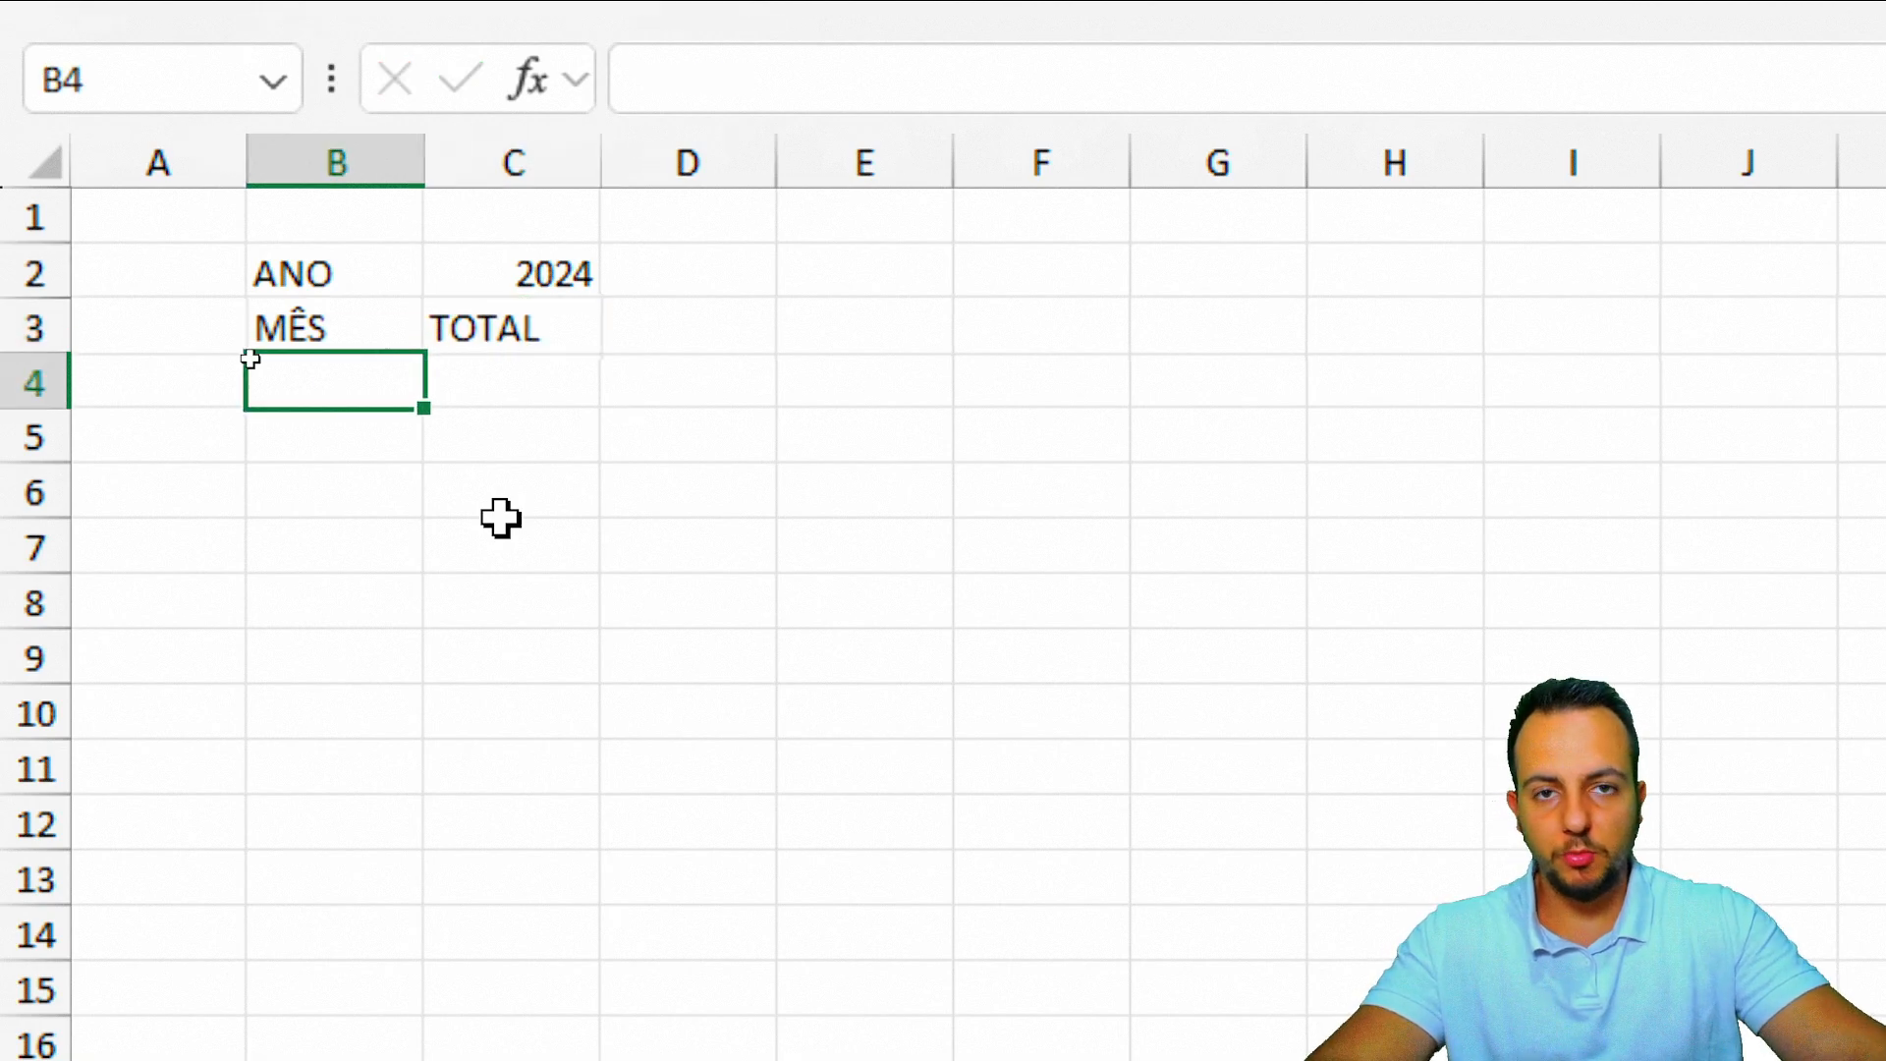
Step: Enter the month abbreviations Jan in cell B4 and Fev in cell B5 under the MÊS header
{"action": "mouse_move", "coordinate": [337, 371]}
{"action": "left_mouse_down"}
{"action": "mouse_move", "coordinate": [350, 425]}
{"action": "mouse_move", "coordinate": [339, 381]}
{"action": "left_mouse_up"}
{"action": "type", "text": "J"}
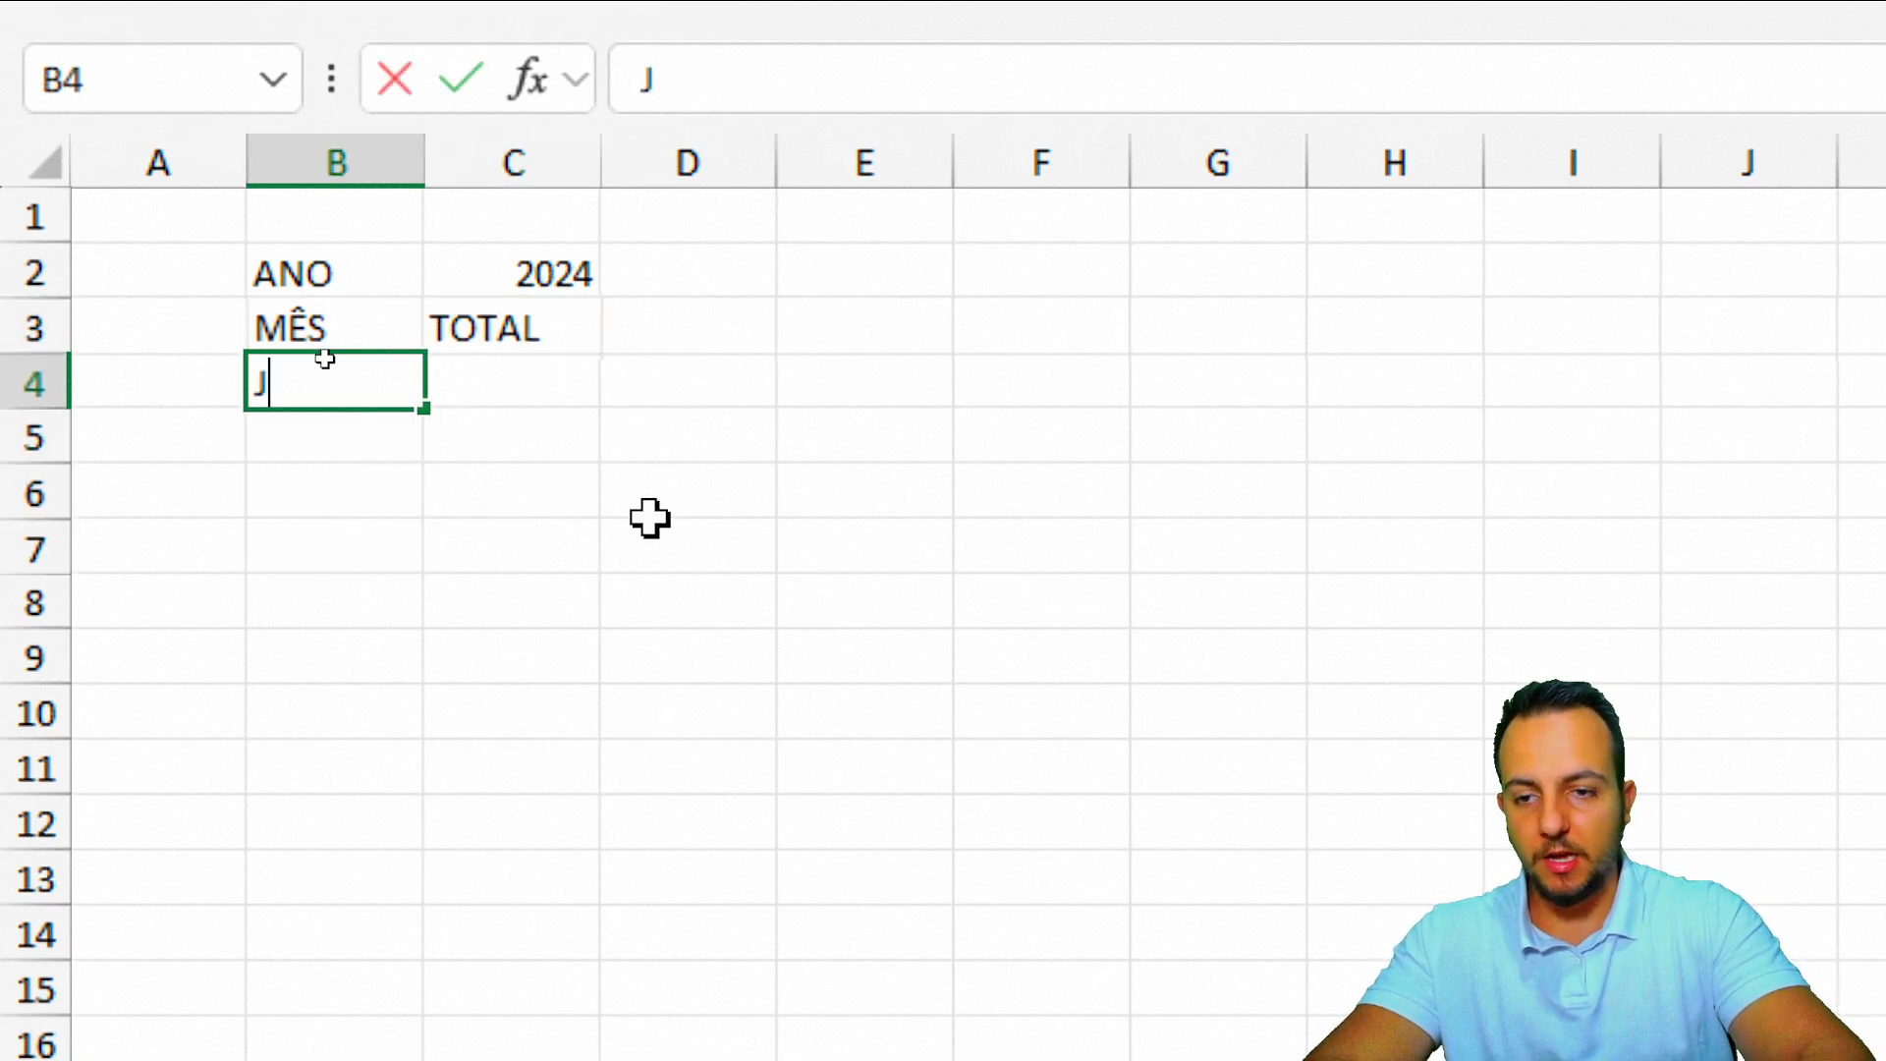
{"action": "type", "text": "an"}
{"action": "key", "text": "Return"}
{"action": "type", "text": "Fev"}
{"action": "key", "text": "Return"}
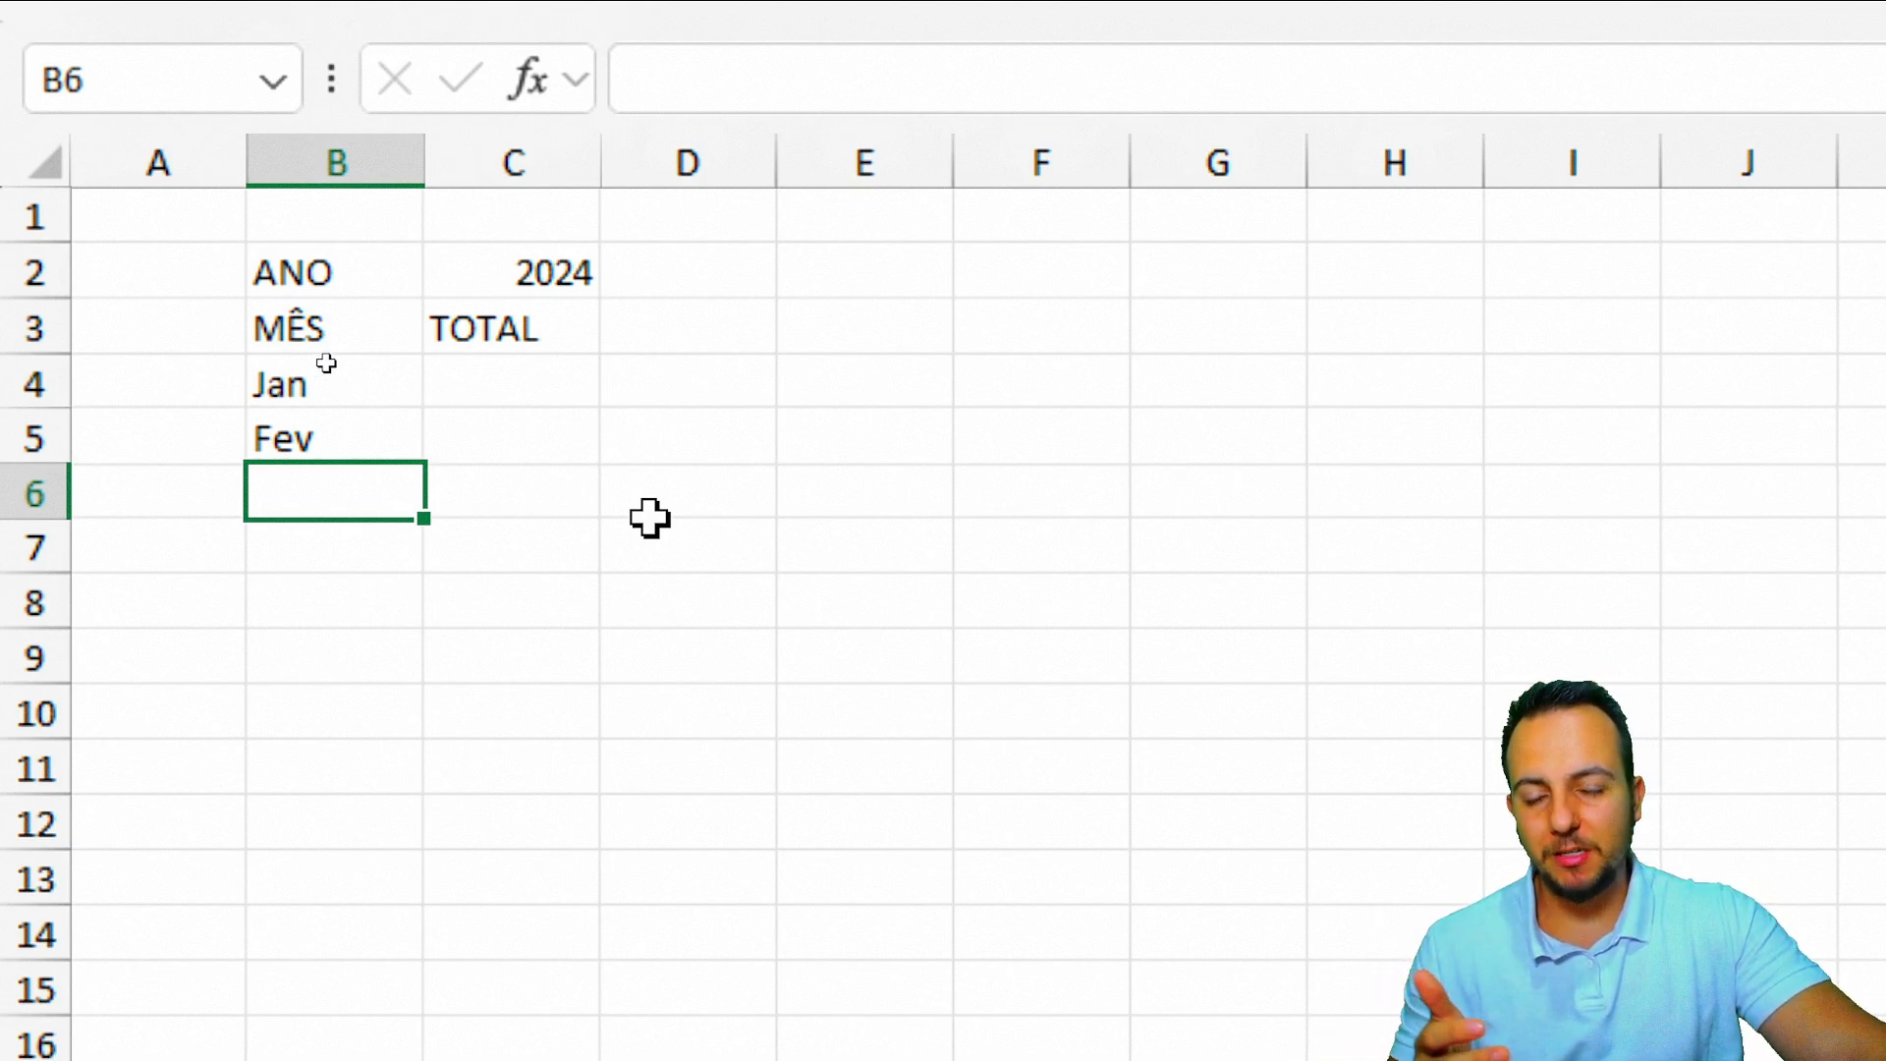
Step: Fill the month series from Jan in B4 down to Dez in B15
{"action": "left_click", "coordinate": [414, 401]}
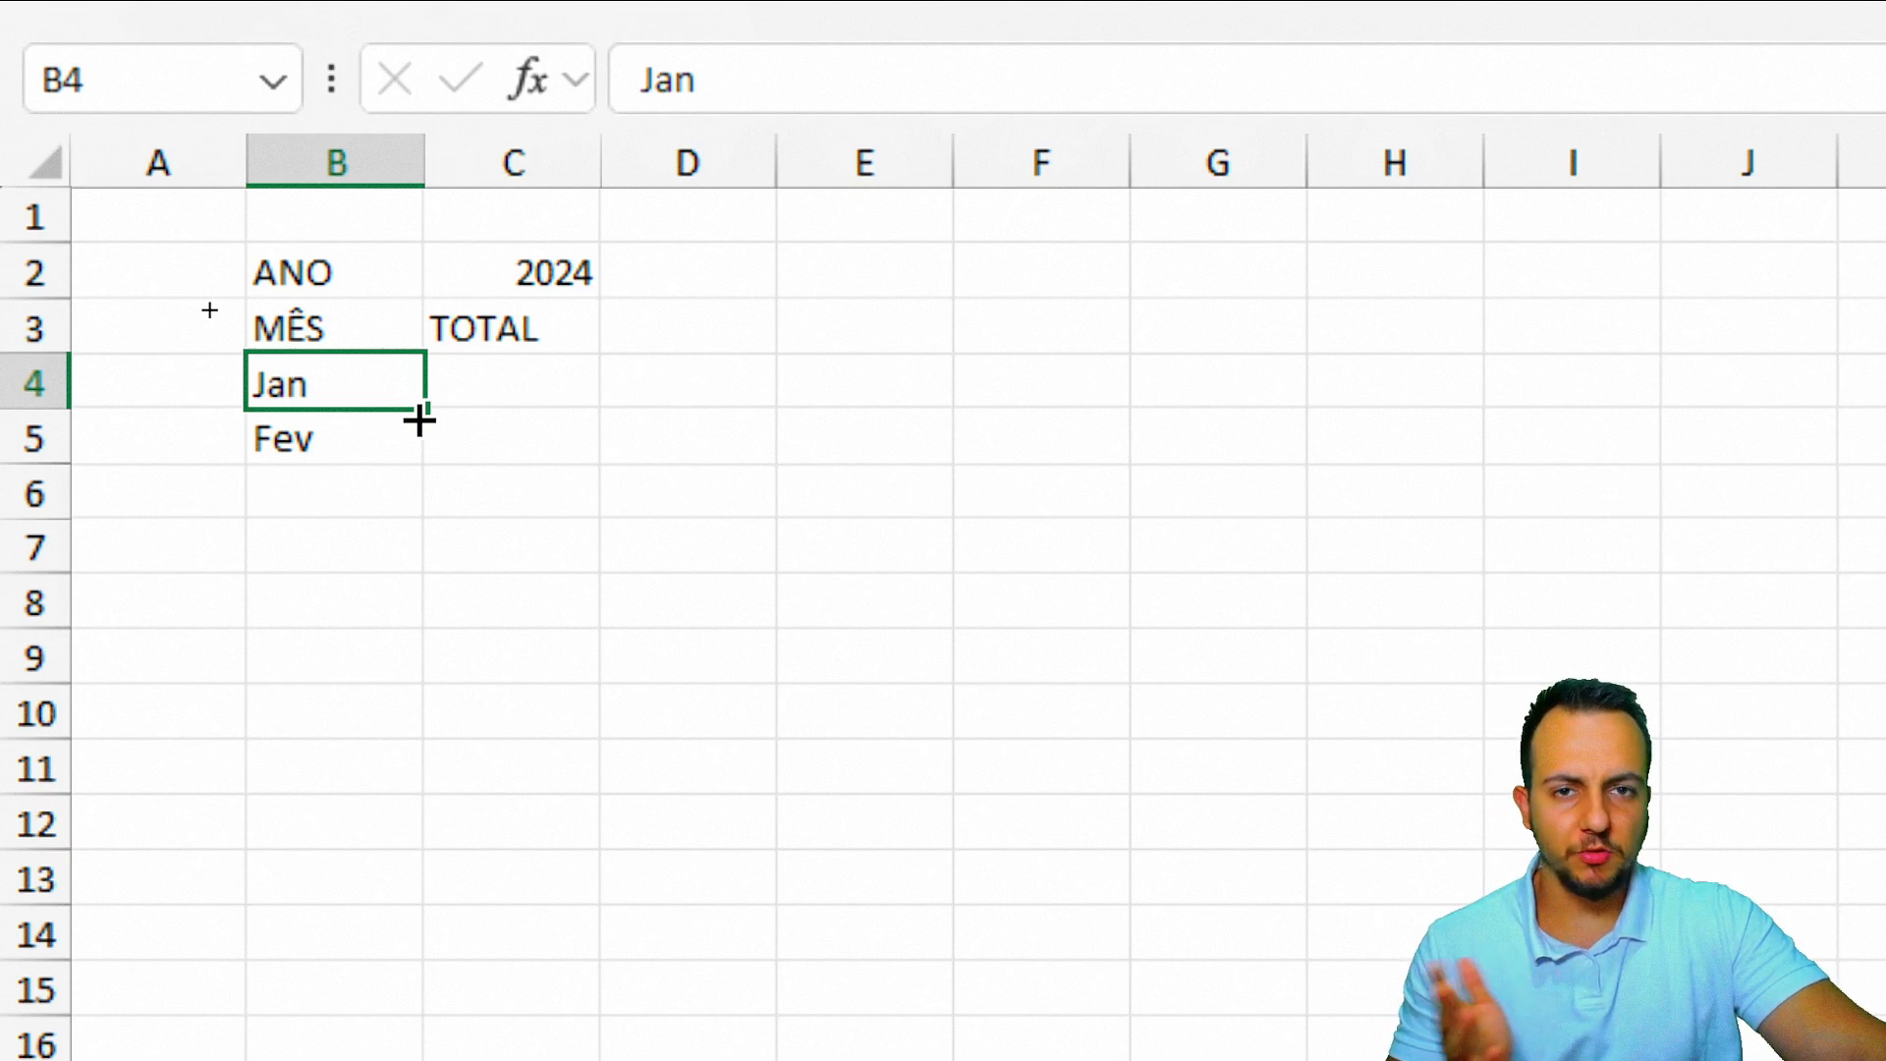
{"action": "key", "text": "ctrl+2"}
{"action": "mouse_move", "coordinate": [469, 356]}
{"action": "left_mouse_down"}
{"action": "mouse_move", "coordinate": [382, 411]}
{"action": "mouse_move", "coordinate": [461, 341]}
{"action": "left_mouse_up"}
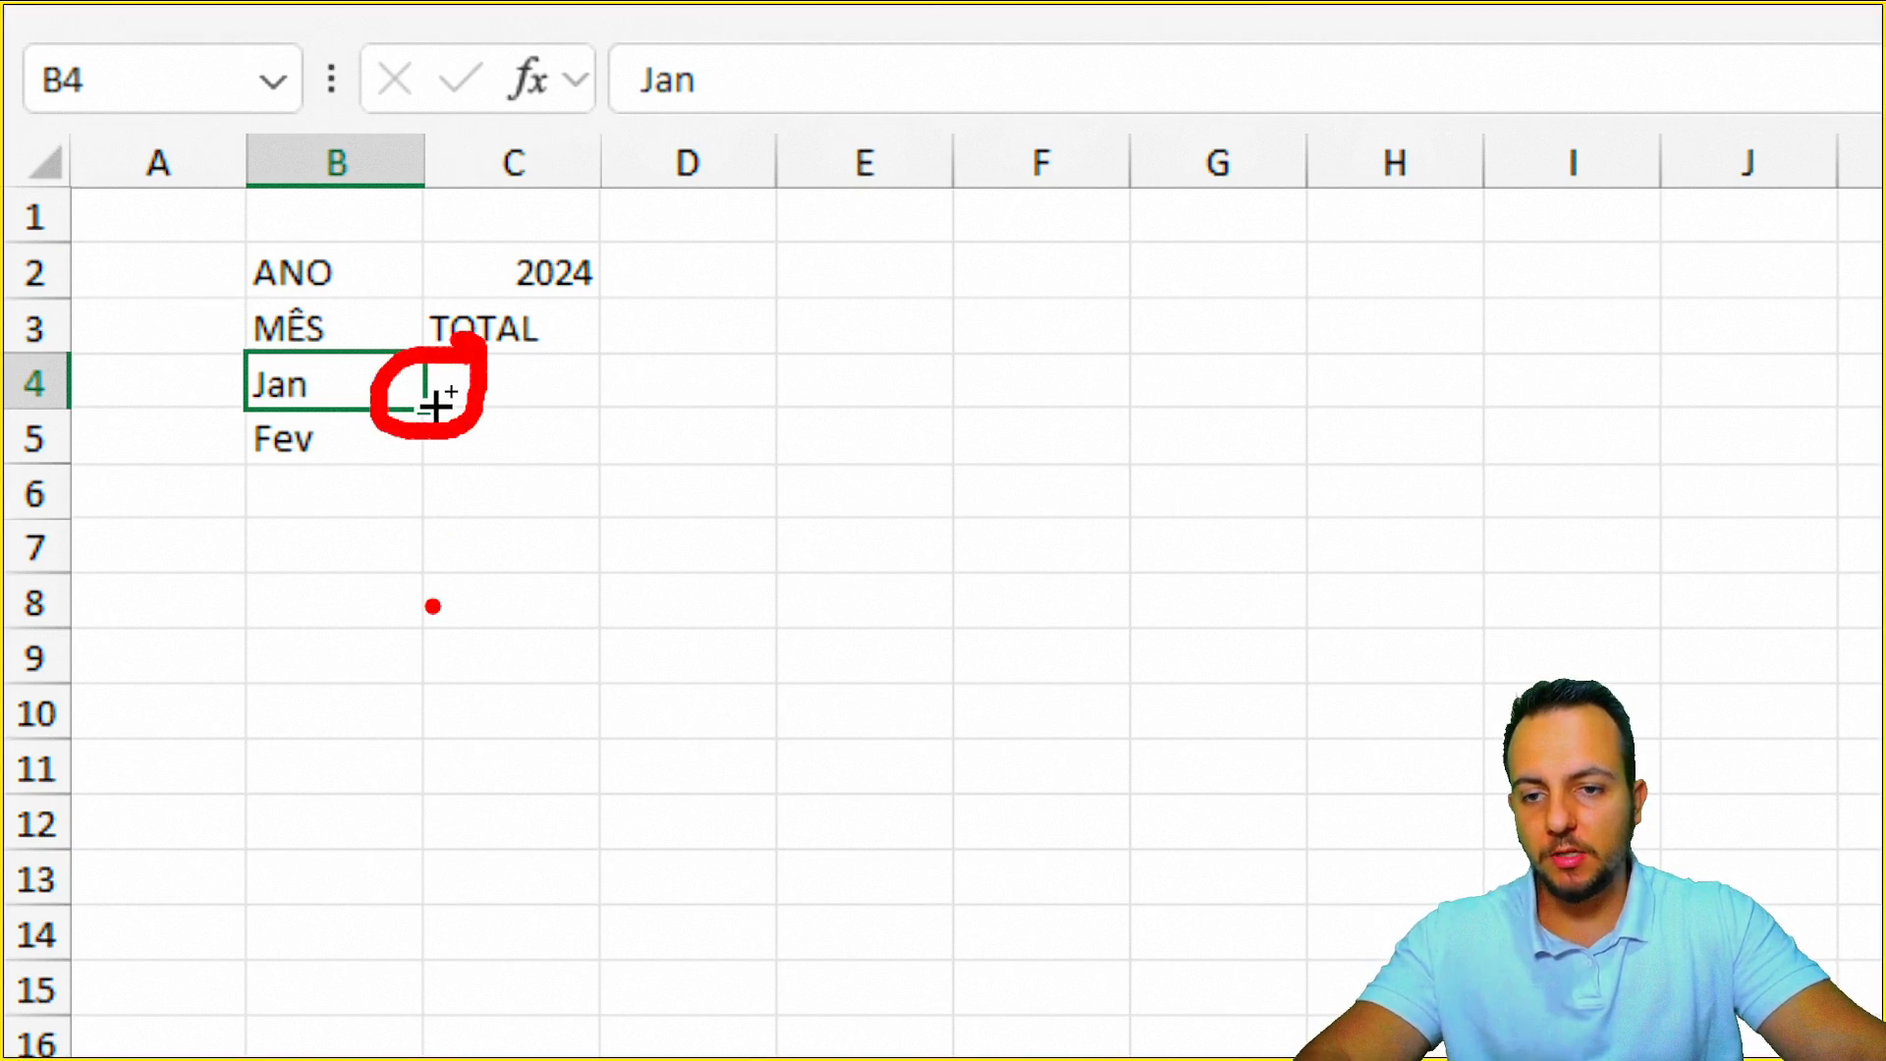
{"action": "left_click_drag", "start_coordinate": [433, 472], "coordinate": [433, 610]}
{"action": "key", "text": "Escape"}
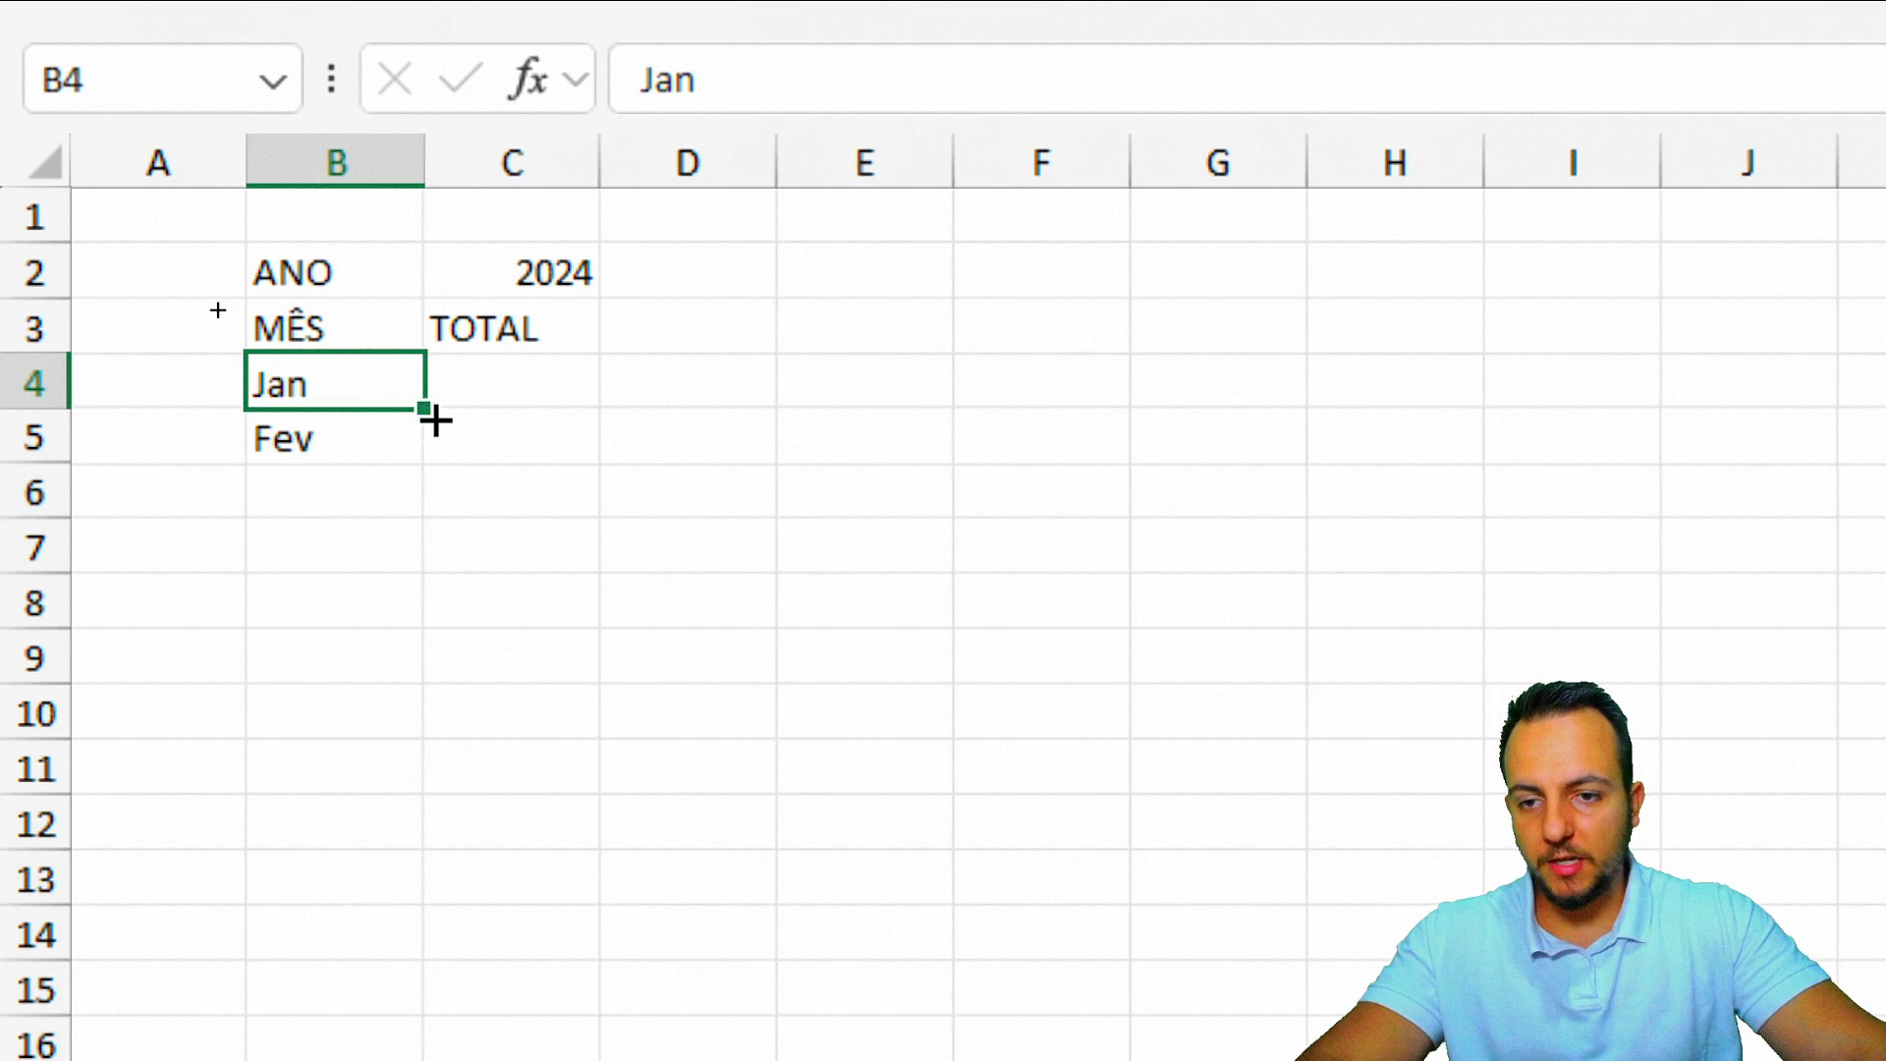
{"action": "left_click_drag", "start_coordinate": [435, 420], "coordinate": [413, 641]}
{"action": "scroll", "coordinate": [413, 130], "scroll_direction": "up", "scroll_amount": 1}
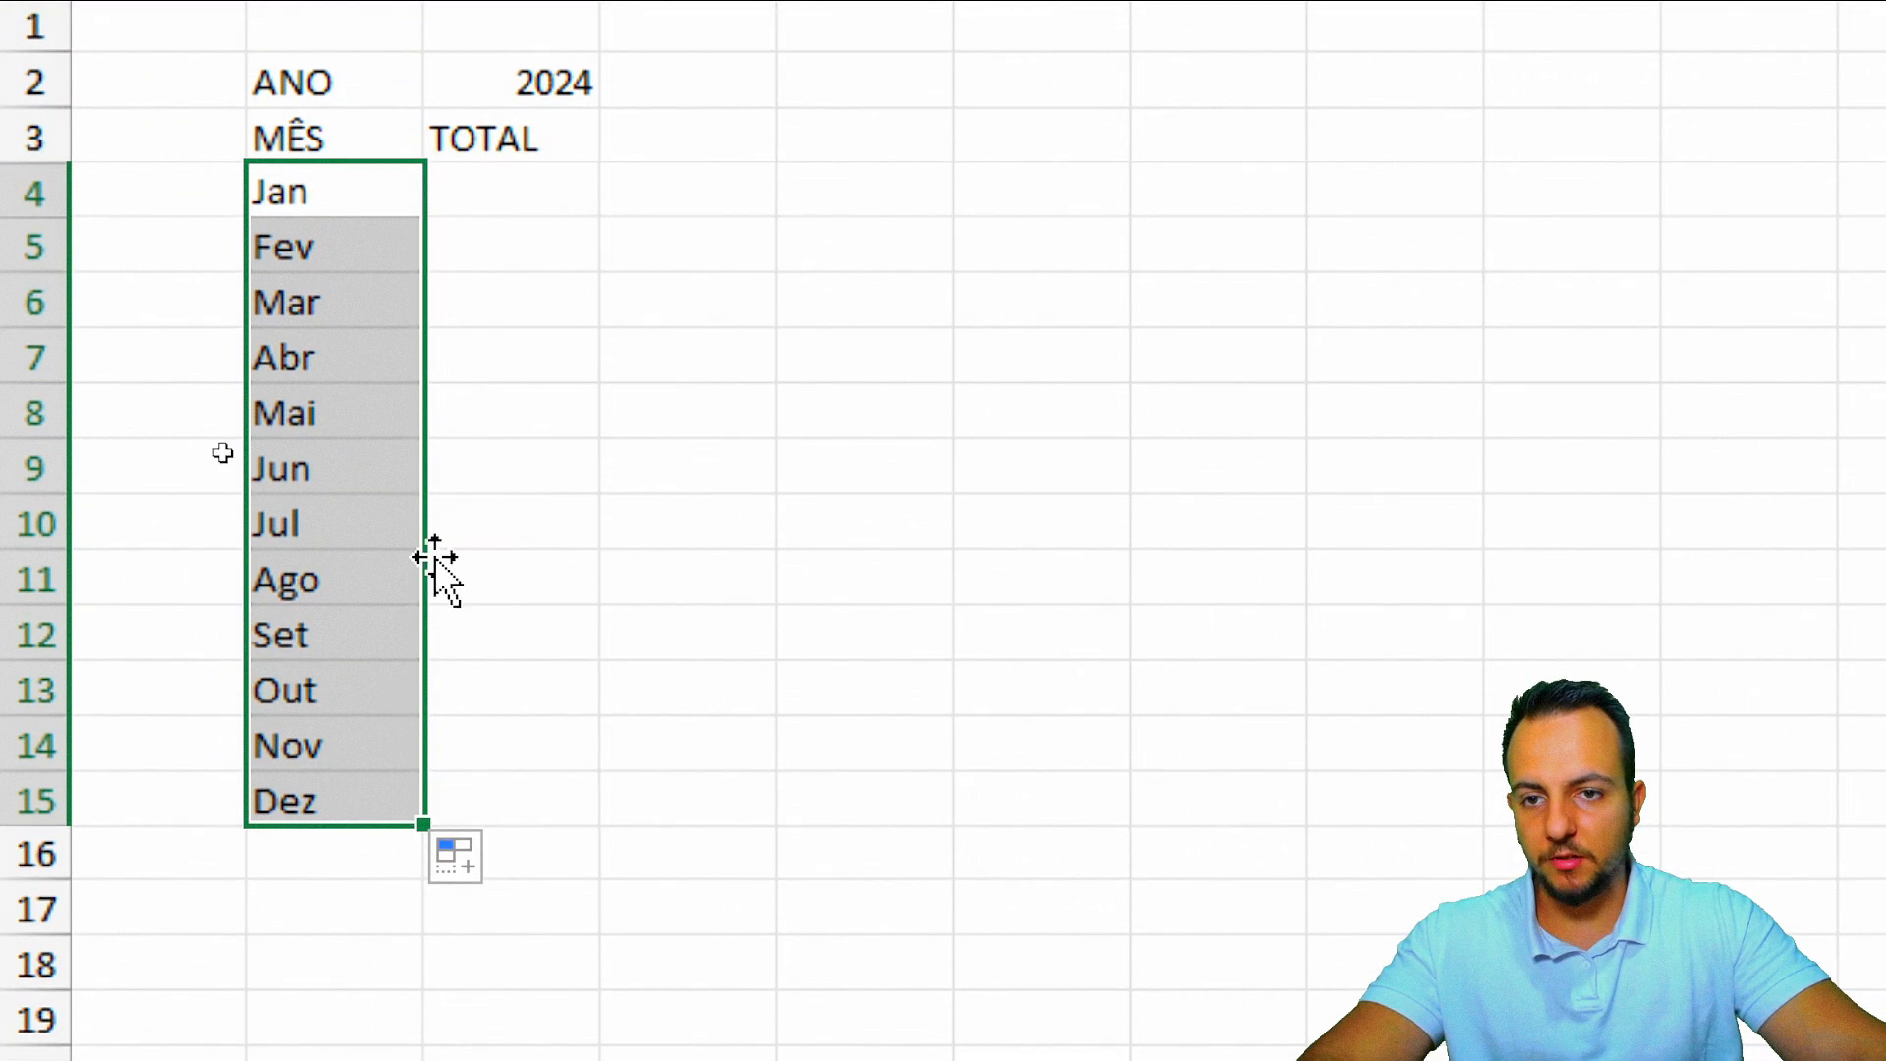
Step: Examine the TOTAL column of the Dados sheet against the month table on the Dashboard sheet, finishing on Dados
{"action": "left_click", "coordinate": [511, 191]}
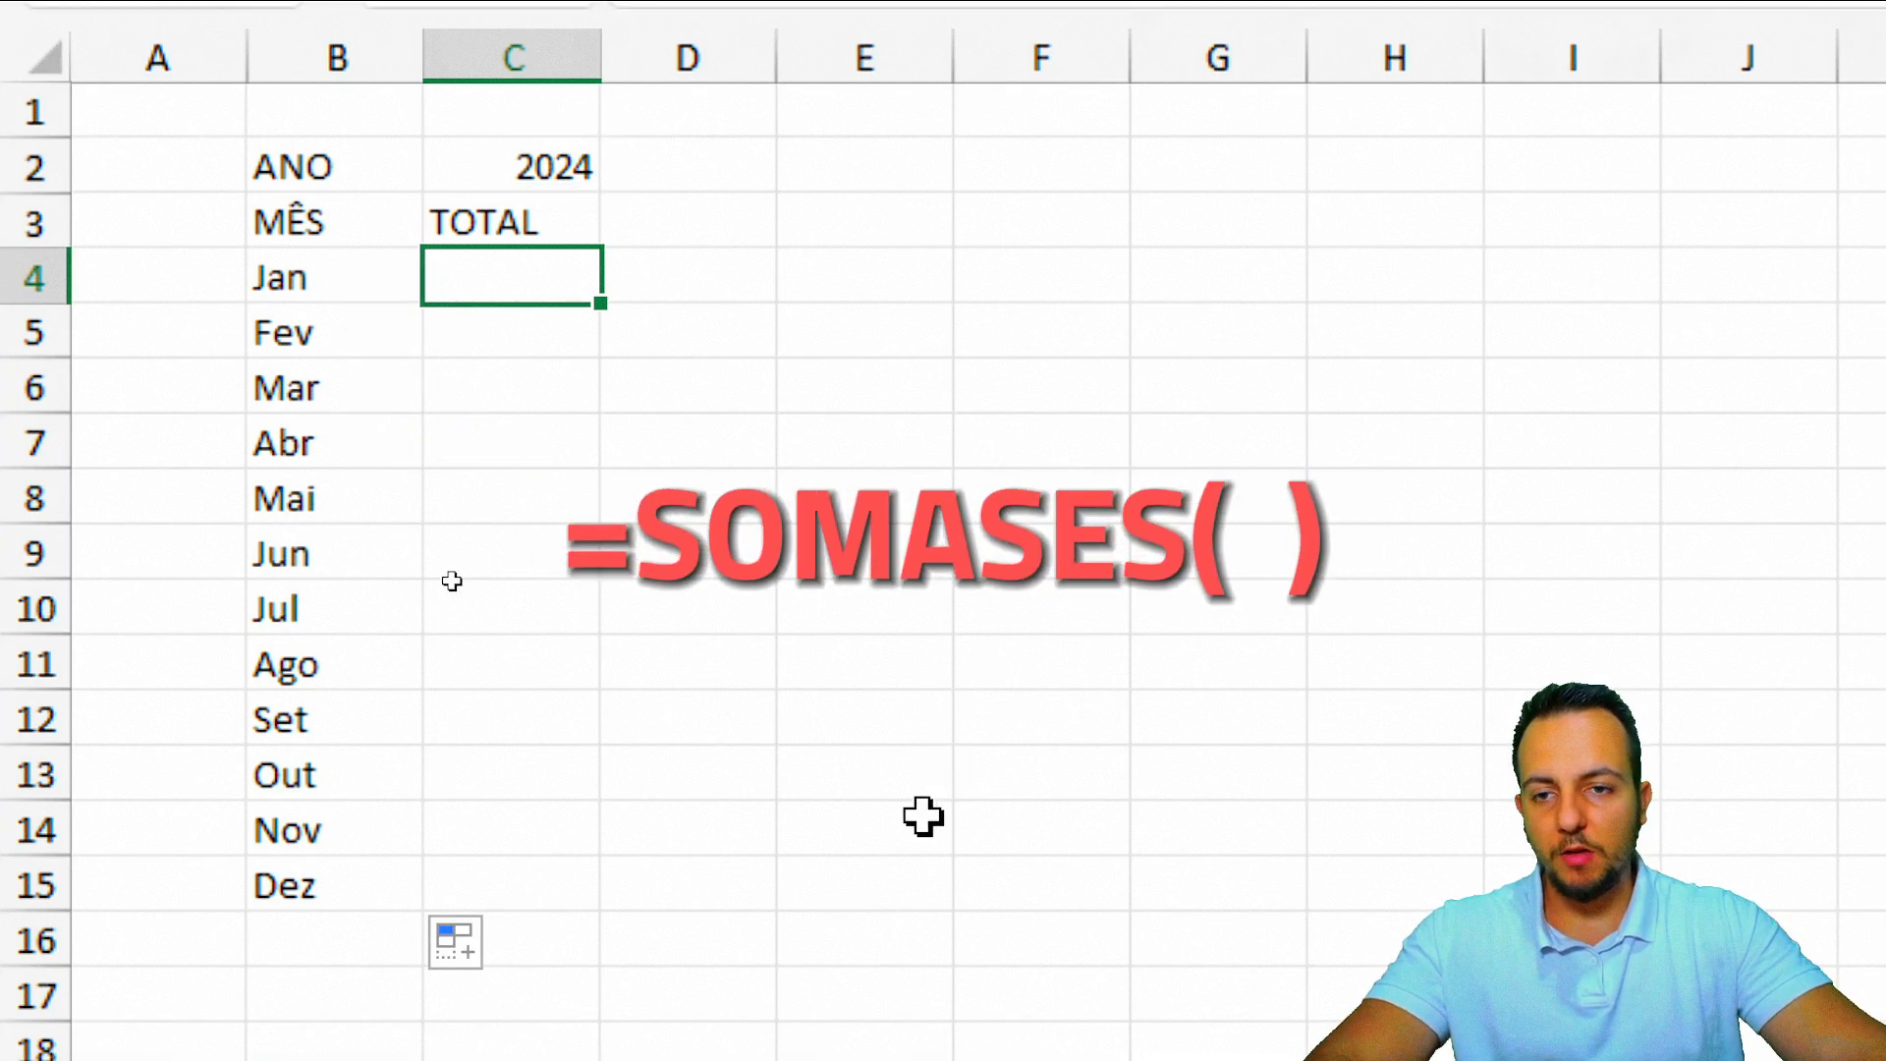
{"action": "left_click", "coordinate": [200, 1003]}
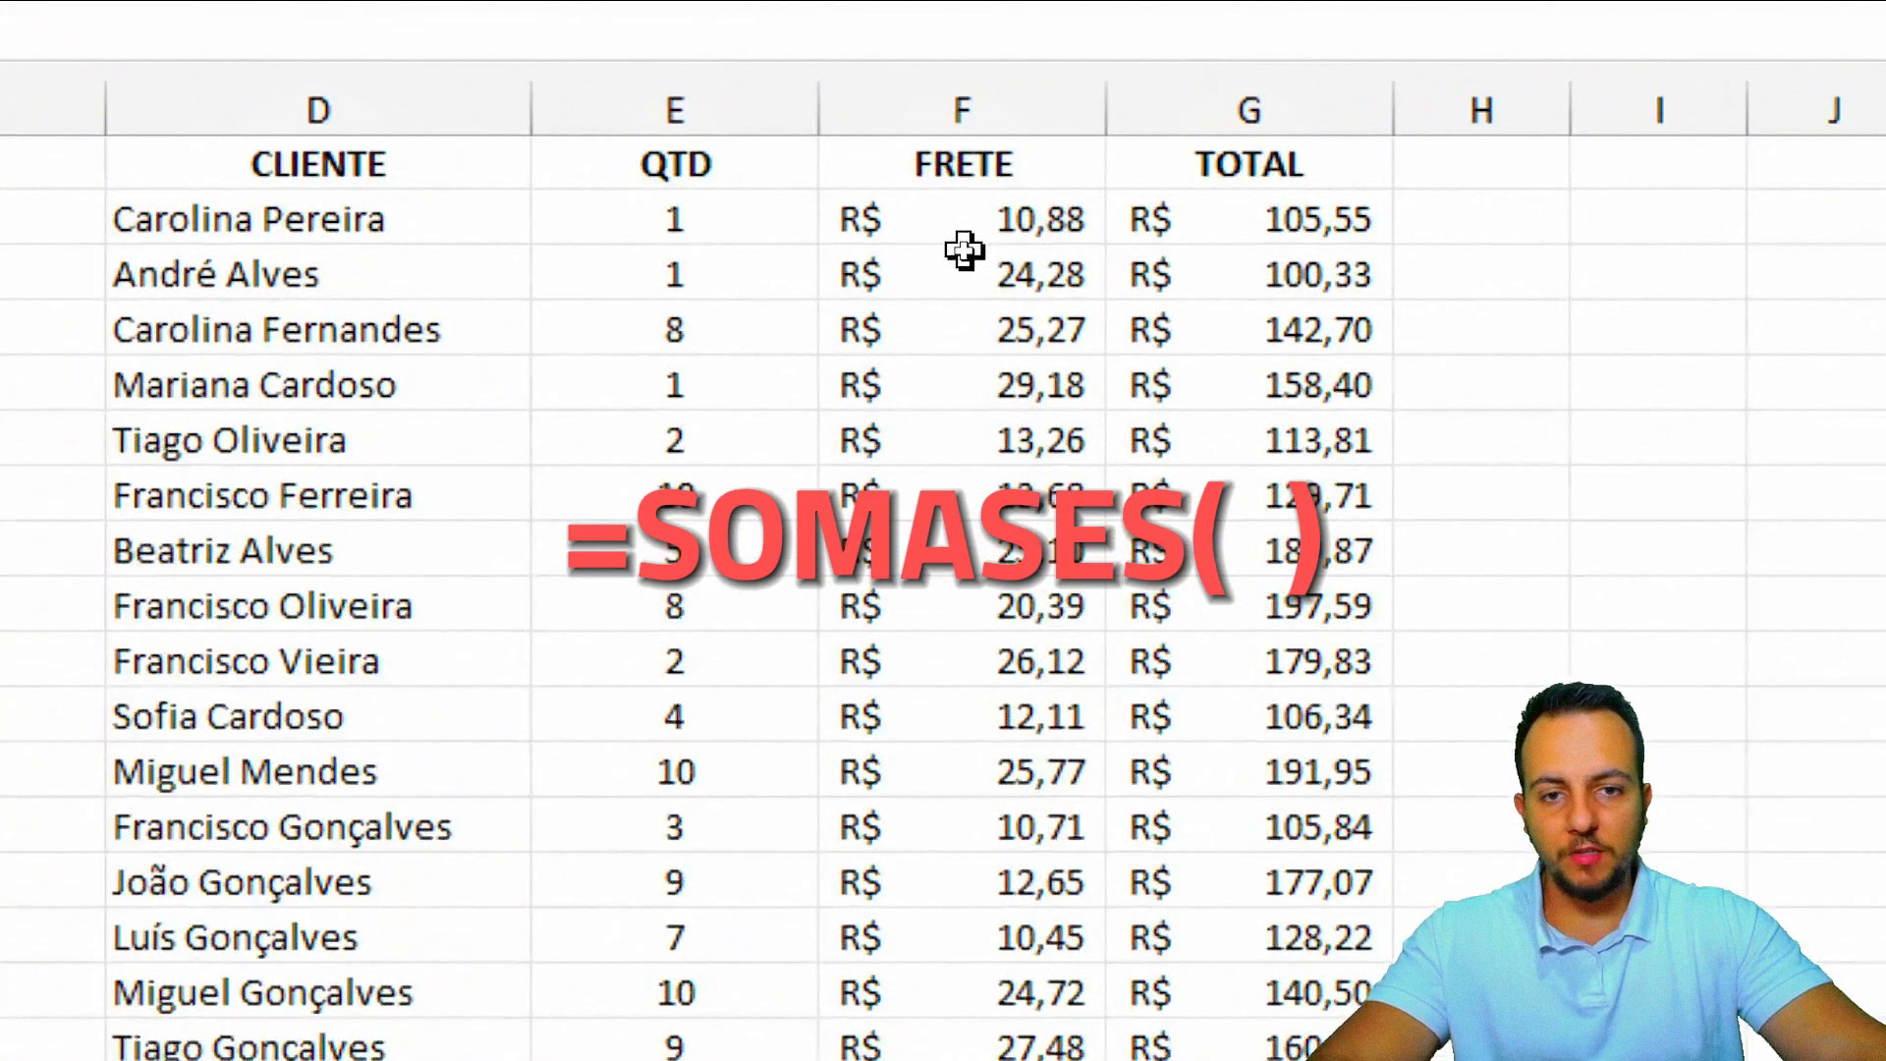
{"action": "left_click", "coordinate": [1157, 179]}
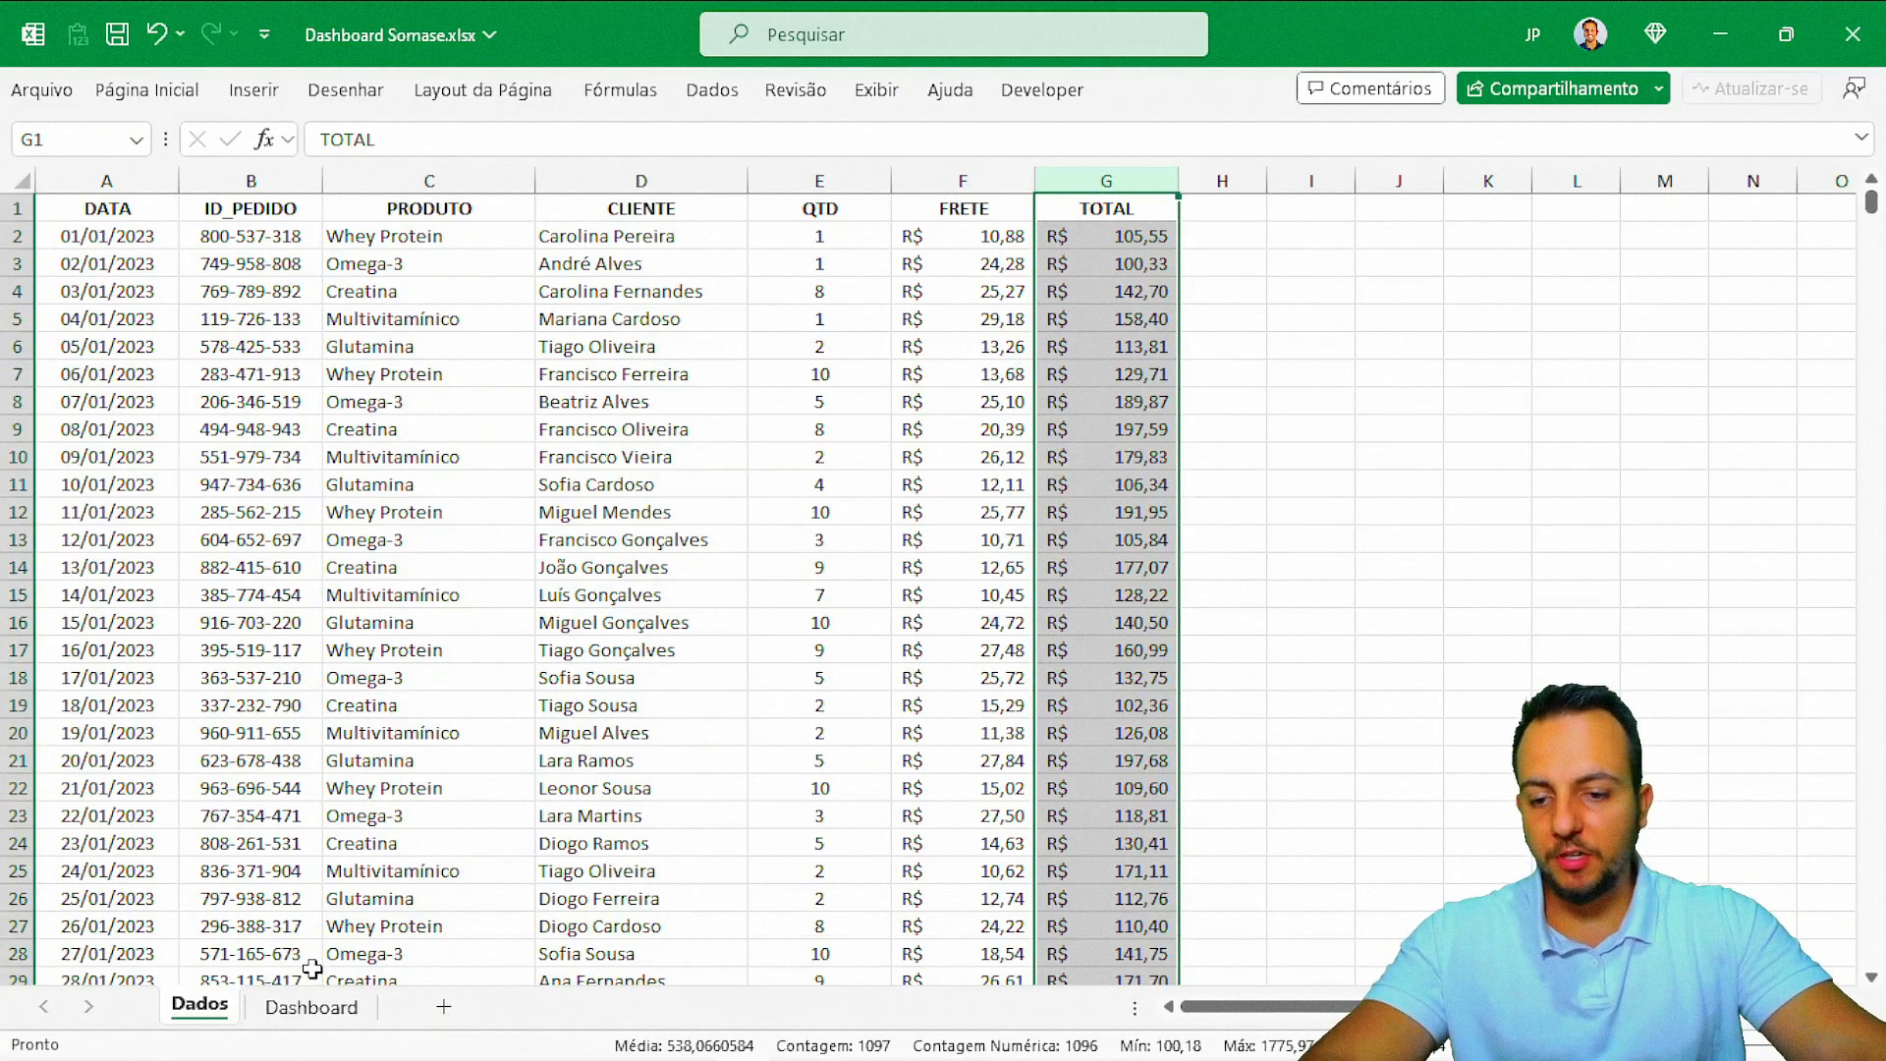
{"action": "left_click", "coordinate": [312, 1005]}
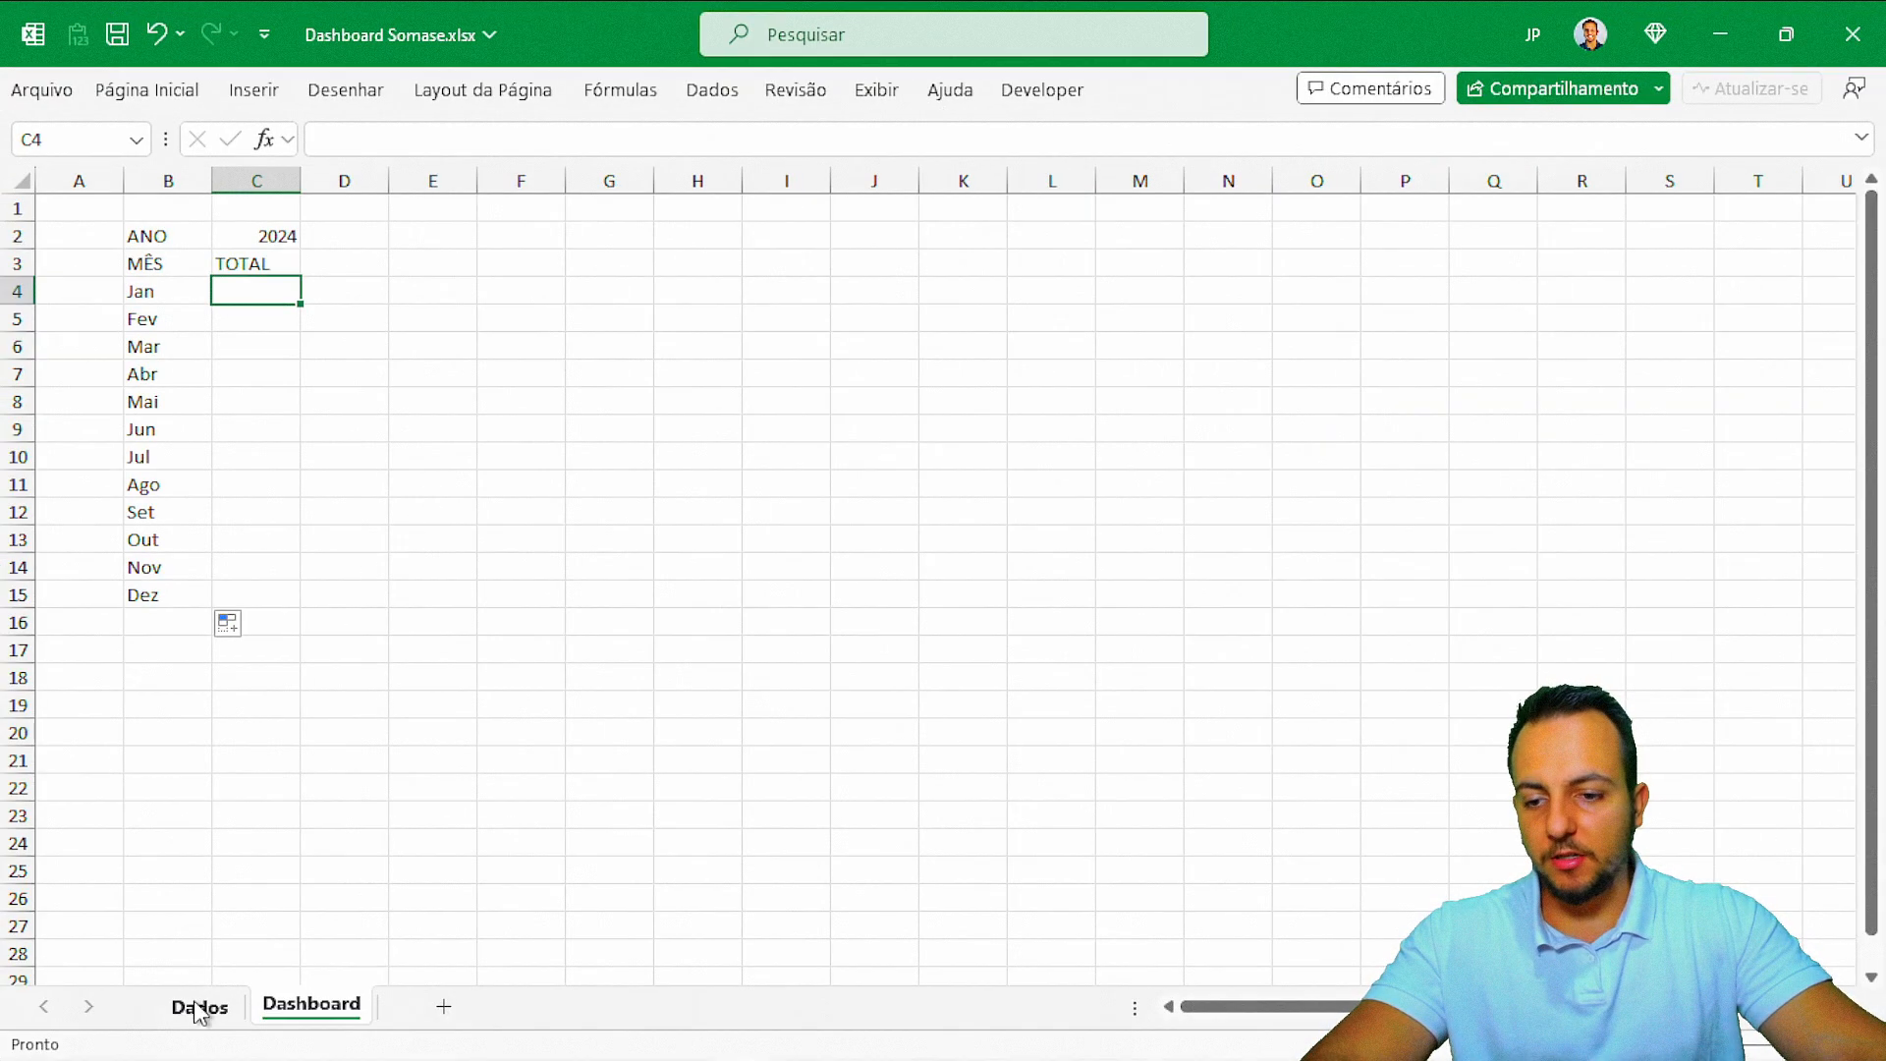
{"action": "left_click", "coordinate": [199, 1007]}
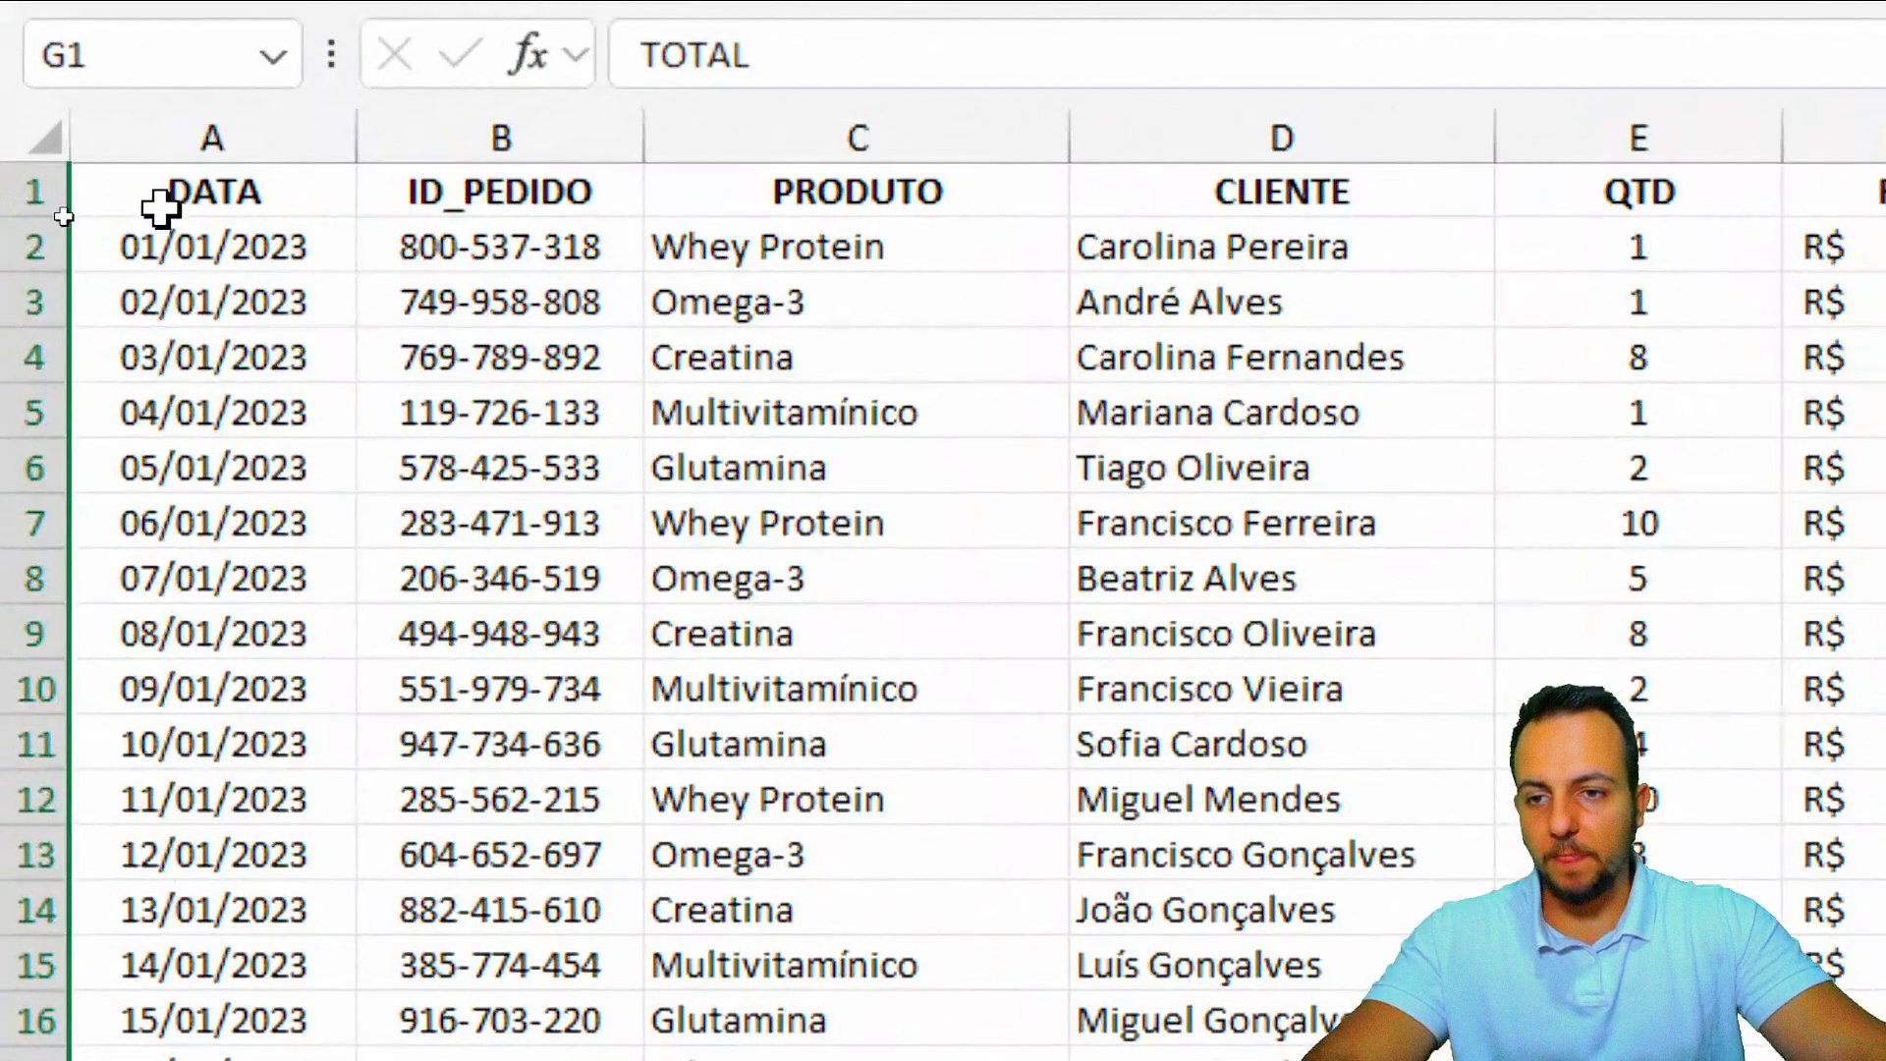
{"action": "left_click_drag", "start_coordinate": [313, 356], "coordinate": [504, 319]}
{"action": "left_click_drag", "start_coordinate": [445, 355], "coordinate": [339, 498]}
{"action": "mouse_move", "coordinate": [493, 488]}
{"action": "left_mouse_down"}
{"action": "mouse_move", "coordinate": [590, 314]}
{"action": "mouse_move", "coordinate": [645, 505]}
{"action": "left_mouse_up"}
{"action": "left_click_drag", "start_coordinate": [529, 426], "coordinate": [622, 412]}
{"action": "left_click_drag", "start_coordinate": [684, 501], "coordinate": [820, 267]}
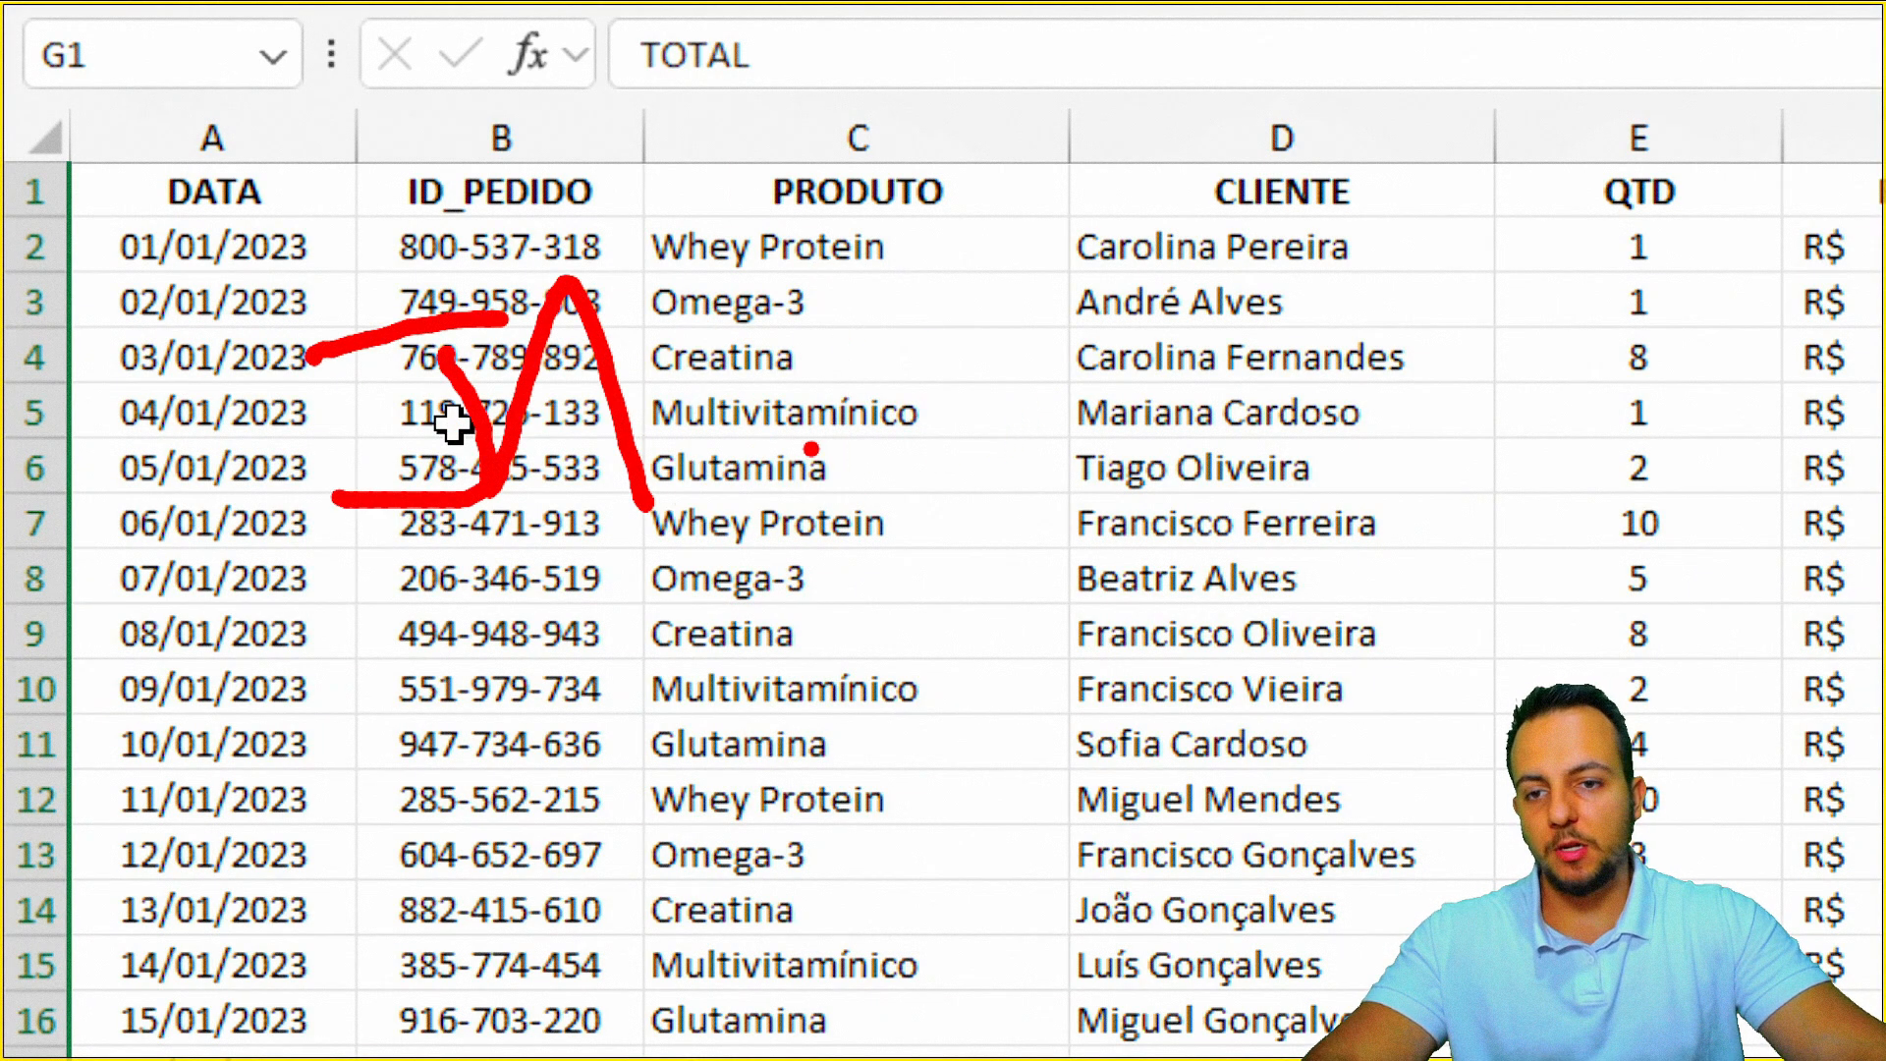
{"action": "left_click_drag", "start_coordinate": [93, 218], "coordinate": [329, 1056]}
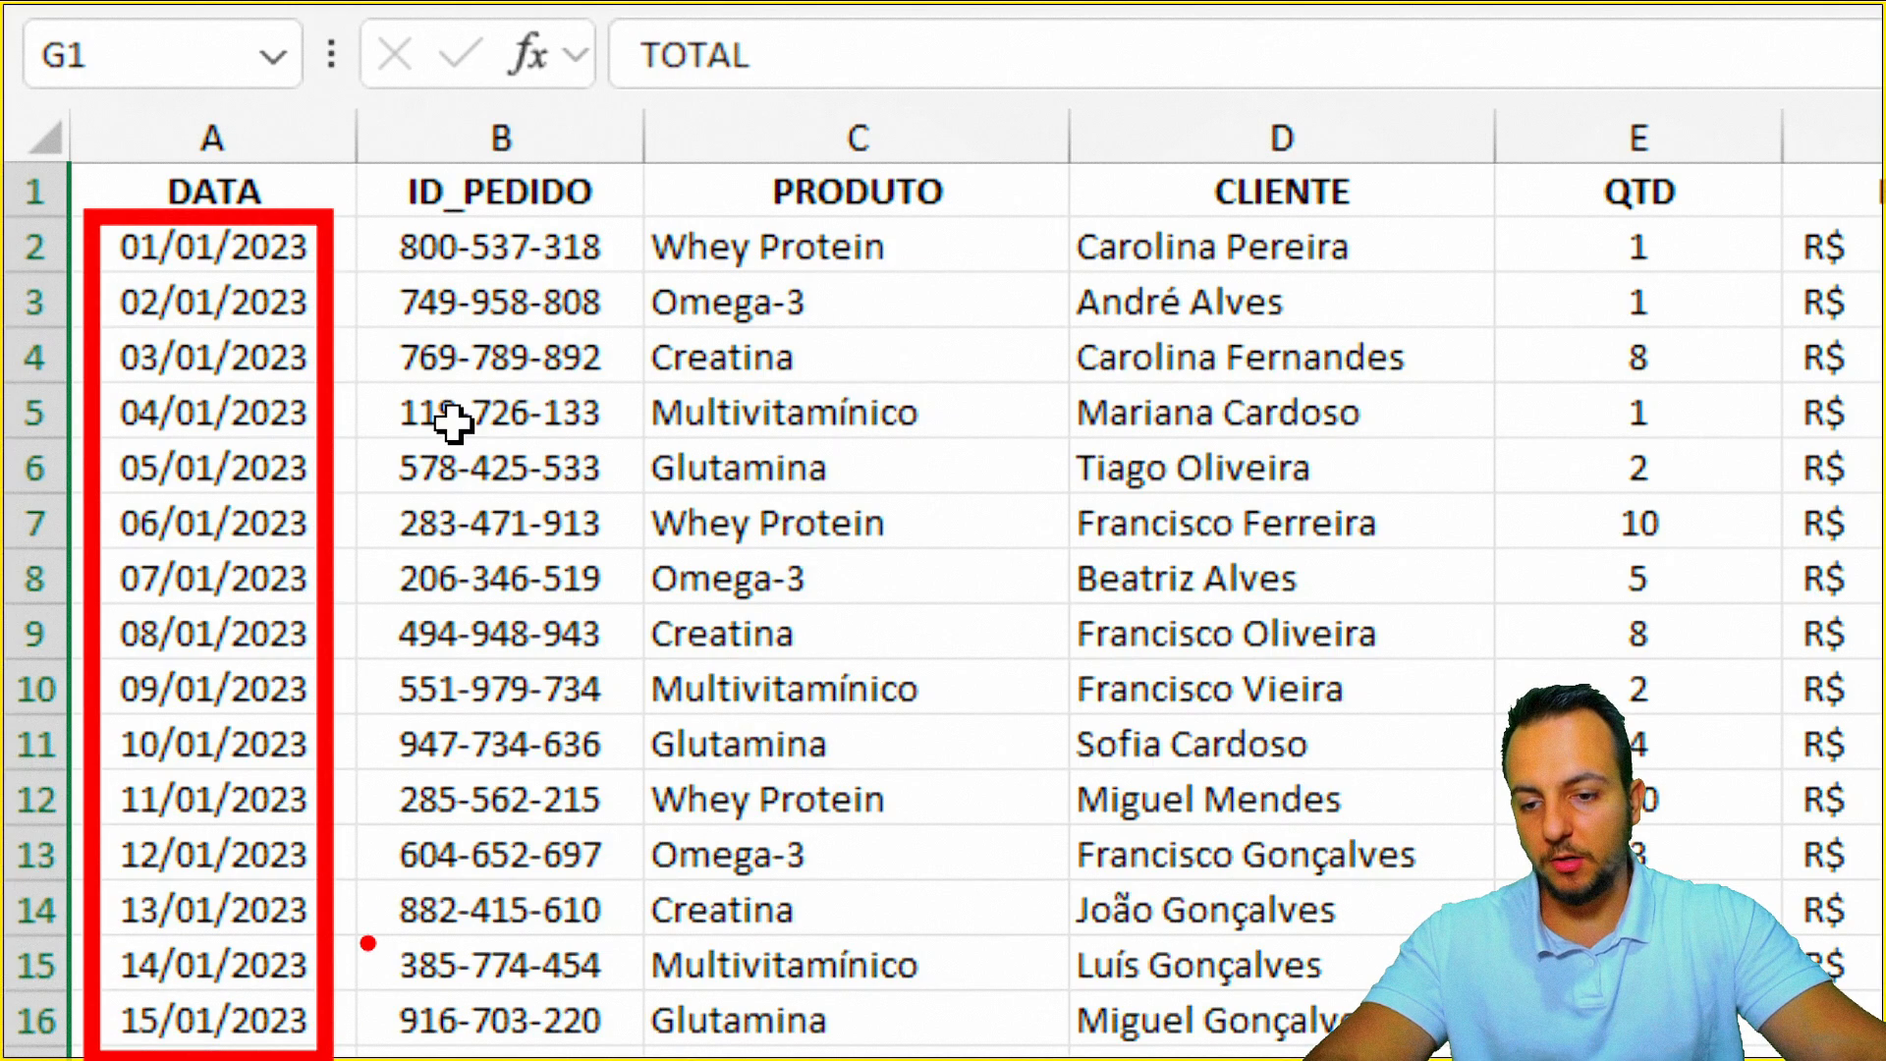
{"action": "left_click_drag", "start_coordinate": [568, 908], "coordinate": [363, 943]}
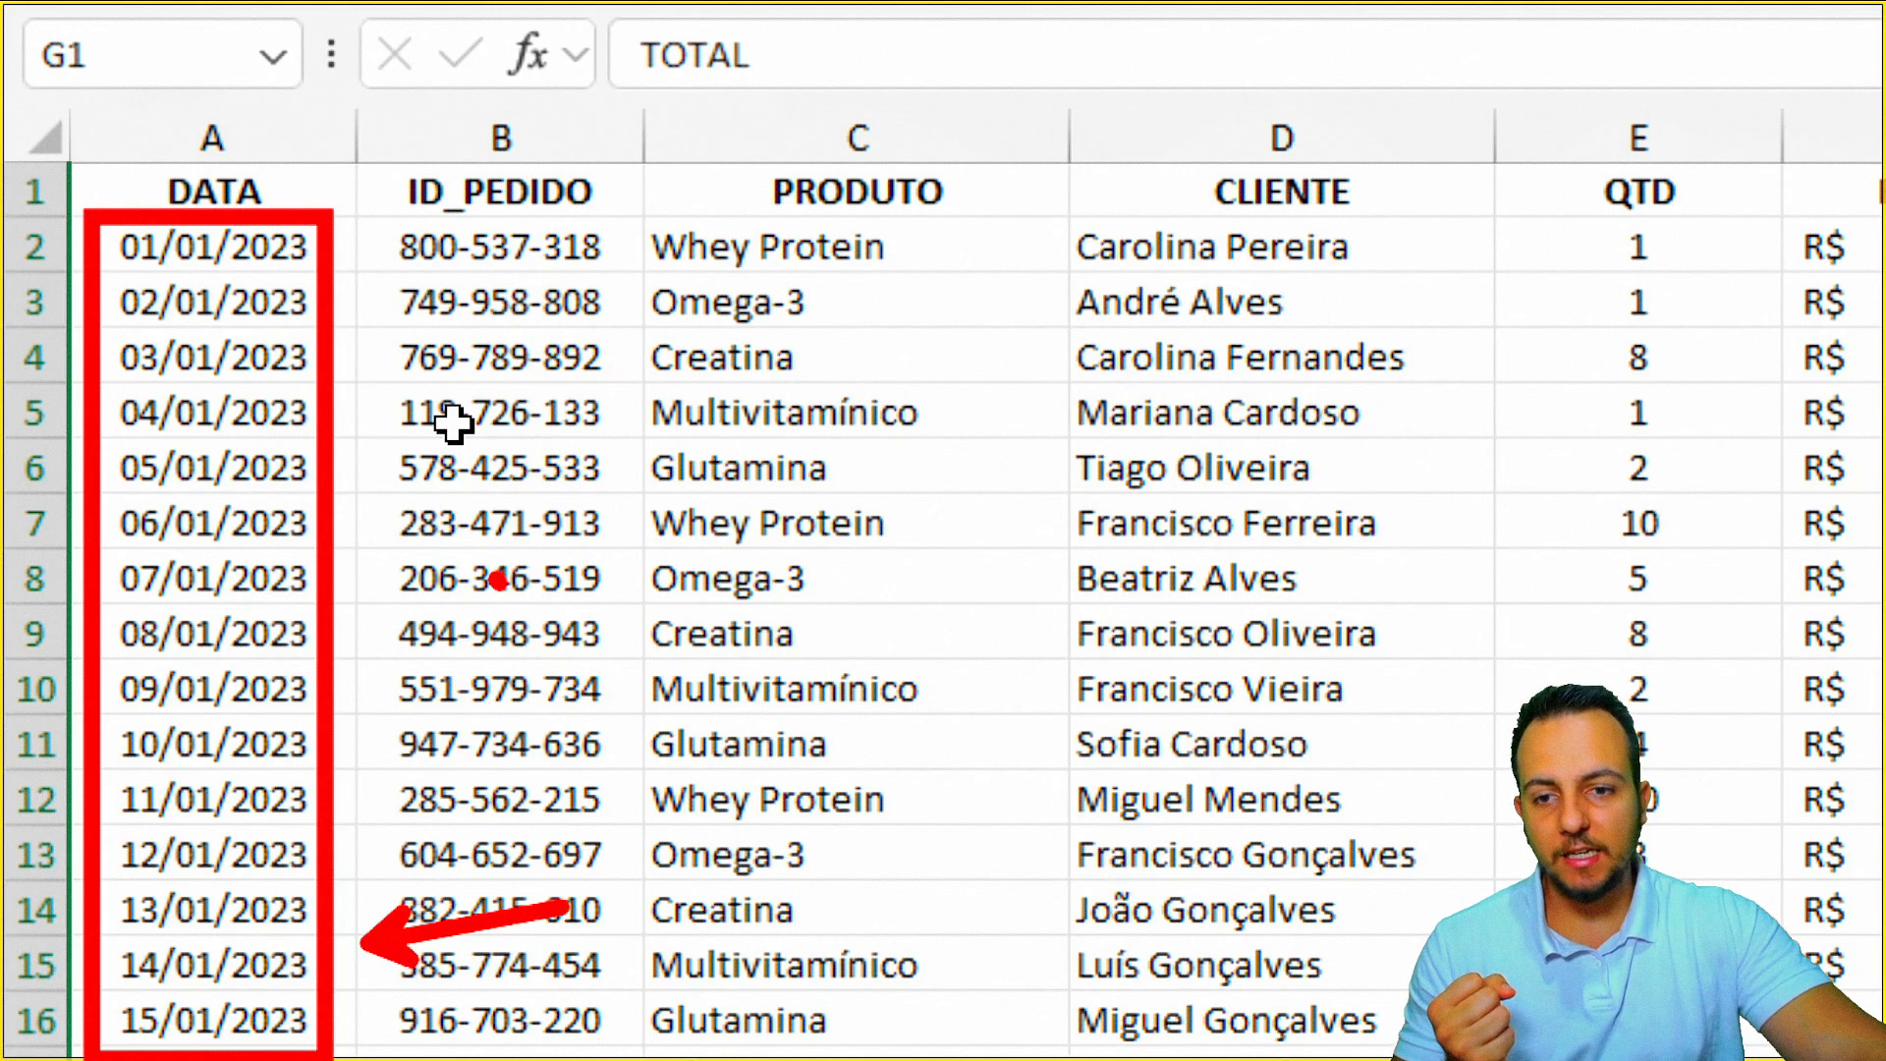
{"action": "left_click_drag", "start_coordinate": [499, 581], "coordinate": [692, 521]}
{"action": "left_click_drag", "start_coordinate": [653, 545], "coordinate": [555, 692]}
{"action": "left_click_drag", "start_coordinate": [747, 678], "coordinate": [899, 678]}
{"action": "left_click_drag", "start_coordinate": [747, 602], "coordinate": [855, 590]}
{"action": "mouse_move", "coordinate": [933, 676]}
{"action": "left_mouse_down"}
{"action": "mouse_move", "coordinate": [945, 560]}
{"action": "mouse_move", "coordinate": [1027, 481]}
{"action": "left_mouse_up"}
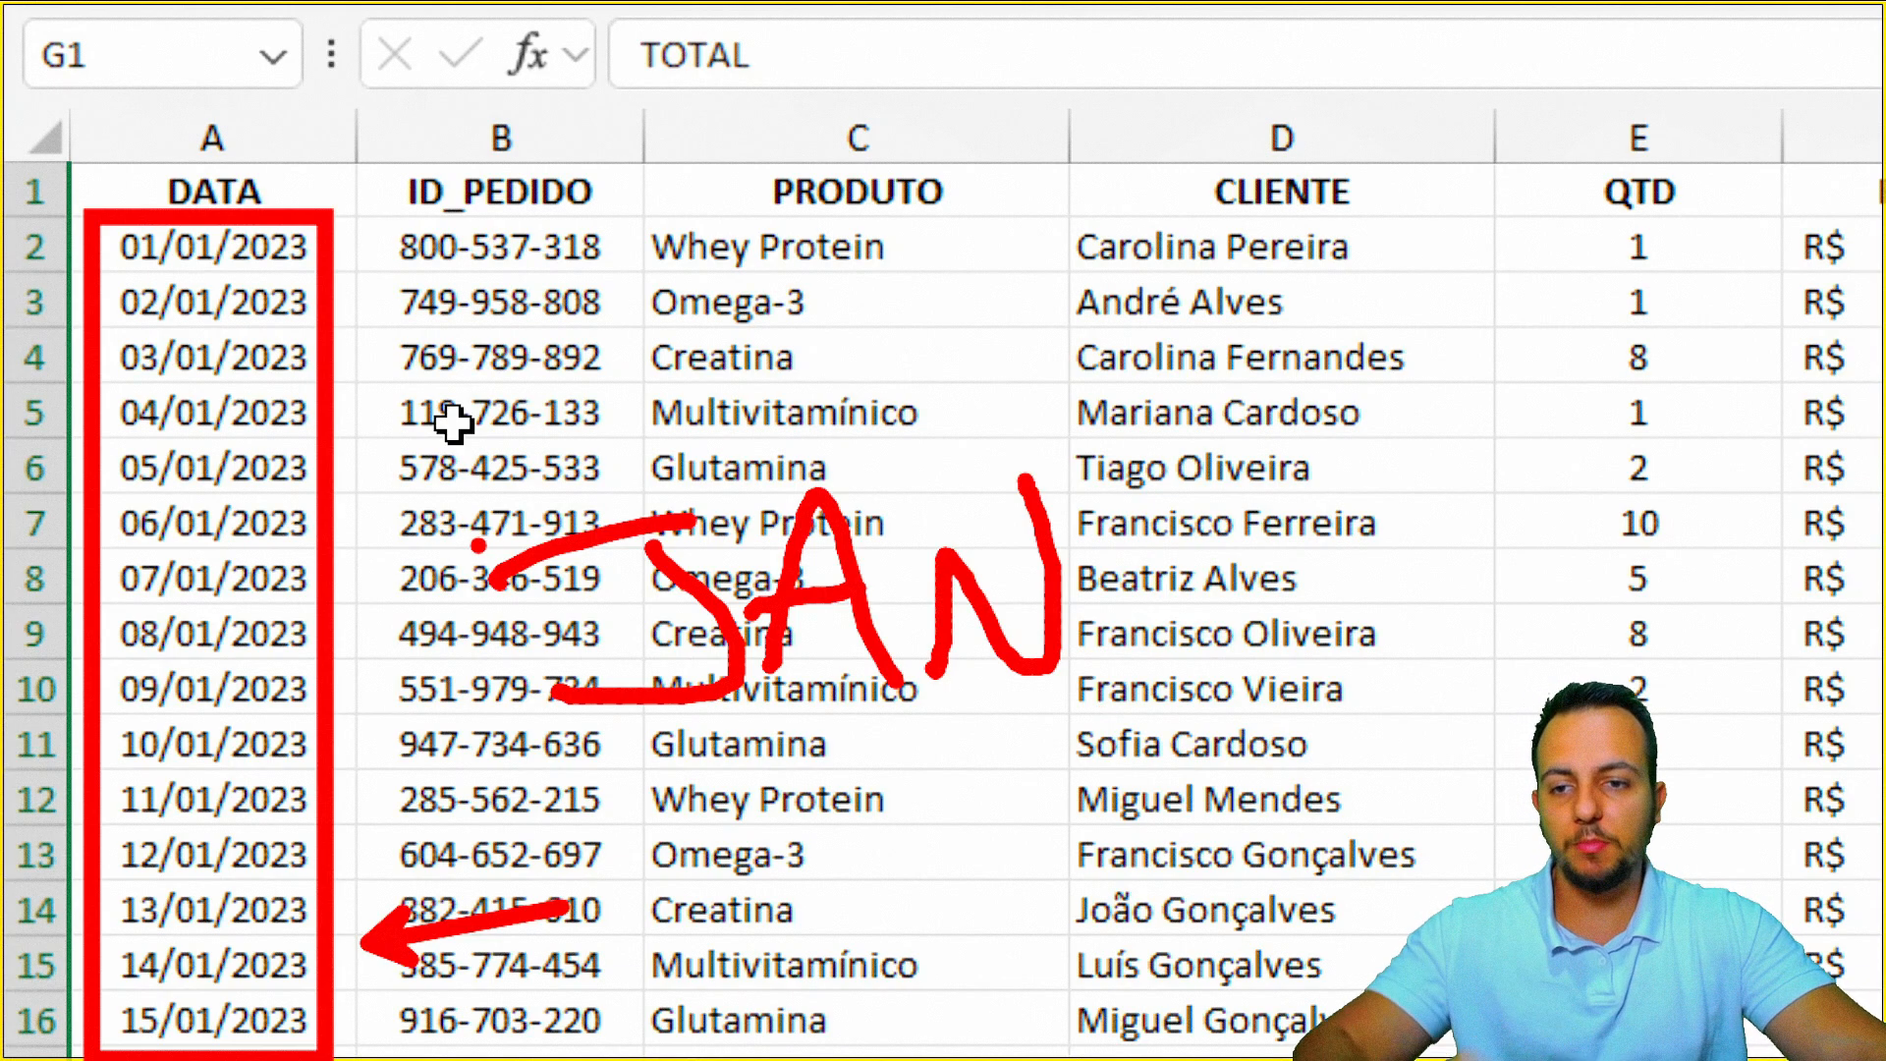
{"action": "key", "text": "e"}
{"action": "left_click_drag", "start_coordinate": [511, 402], "coordinate": [629, 531]}
{"action": "left_click_drag", "start_coordinate": [786, 383], "coordinate": [983, 497]}
{"action": "mouse_move", "coordinate": [993, 334]}
{"action": "left_mouse_down"}
{"action": "mouse_move", "coordinate": [1042, 413]}
{"action": "mouse_move", "coordinate": [1012, 476]}
{"action": "left_mouse_up"}
{"action": "left_click_drag", "start_coordinate": [579, 609], "coordinate": [1219, 511]}
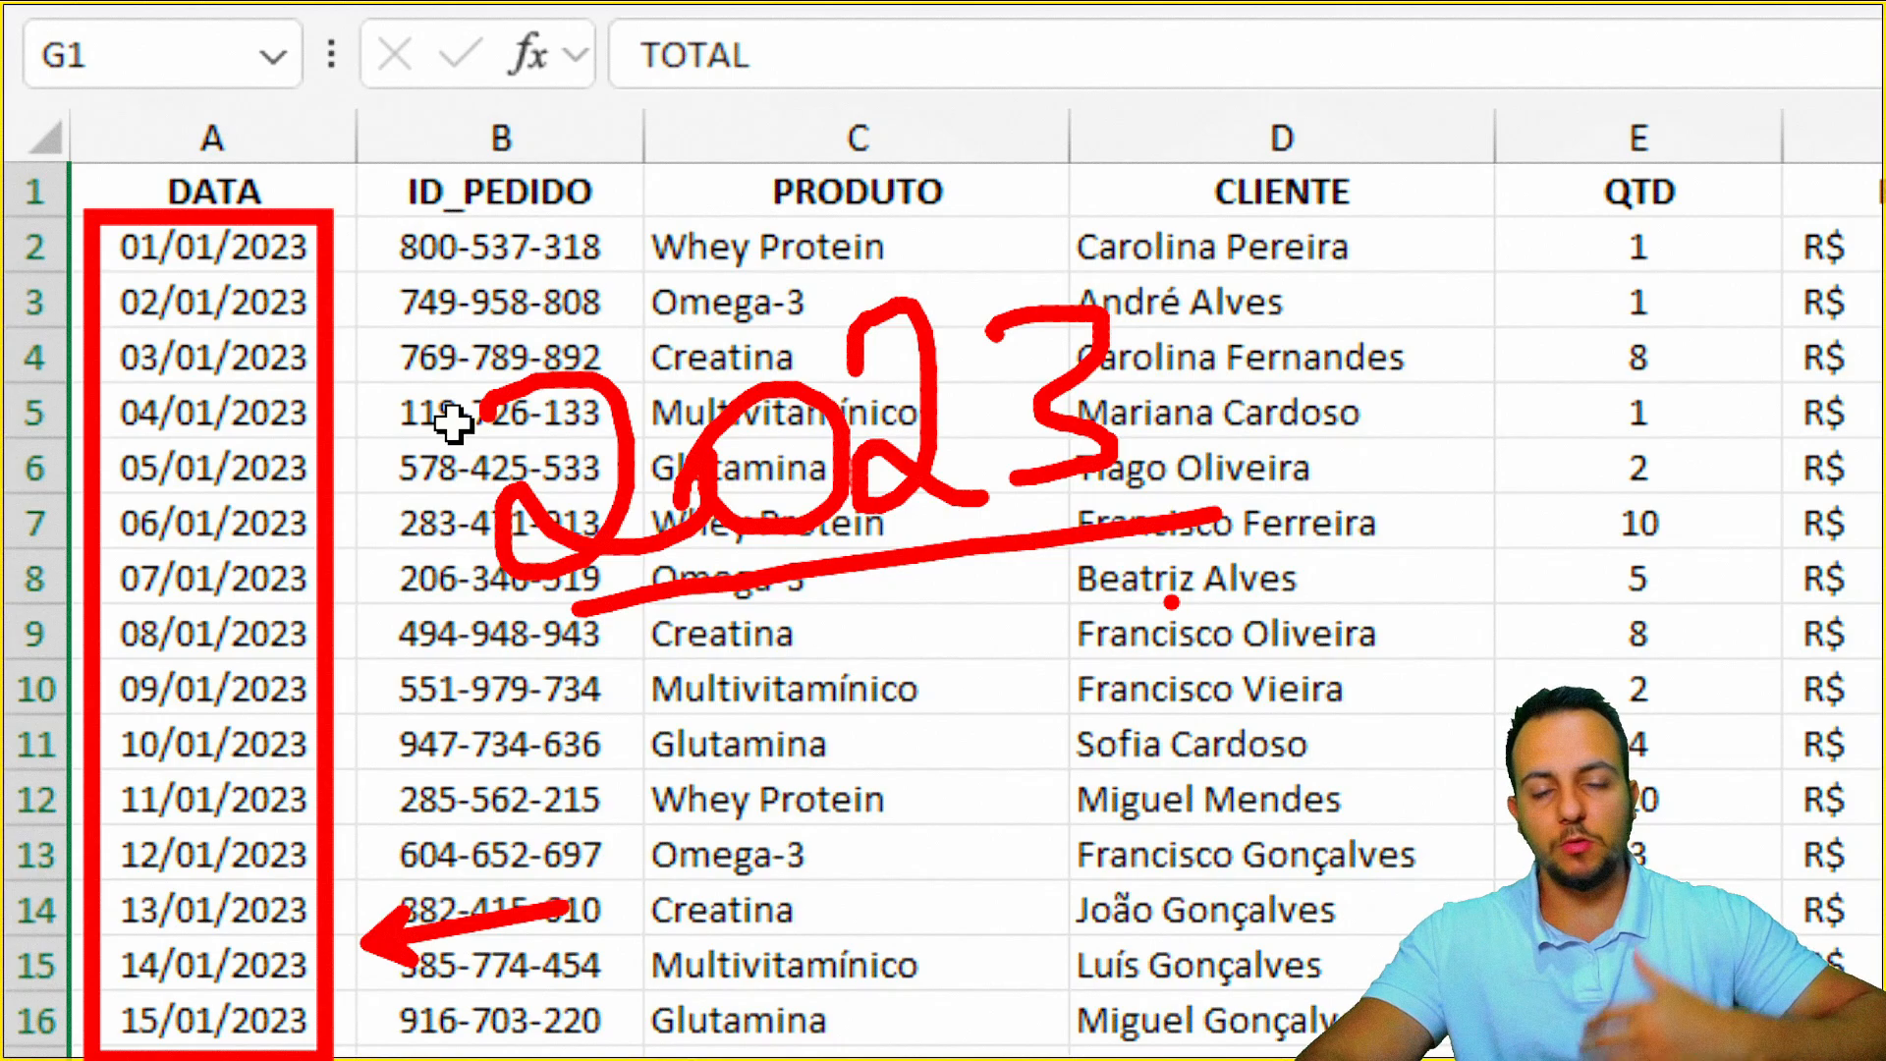
{"action": "key", "text": "Escape"}
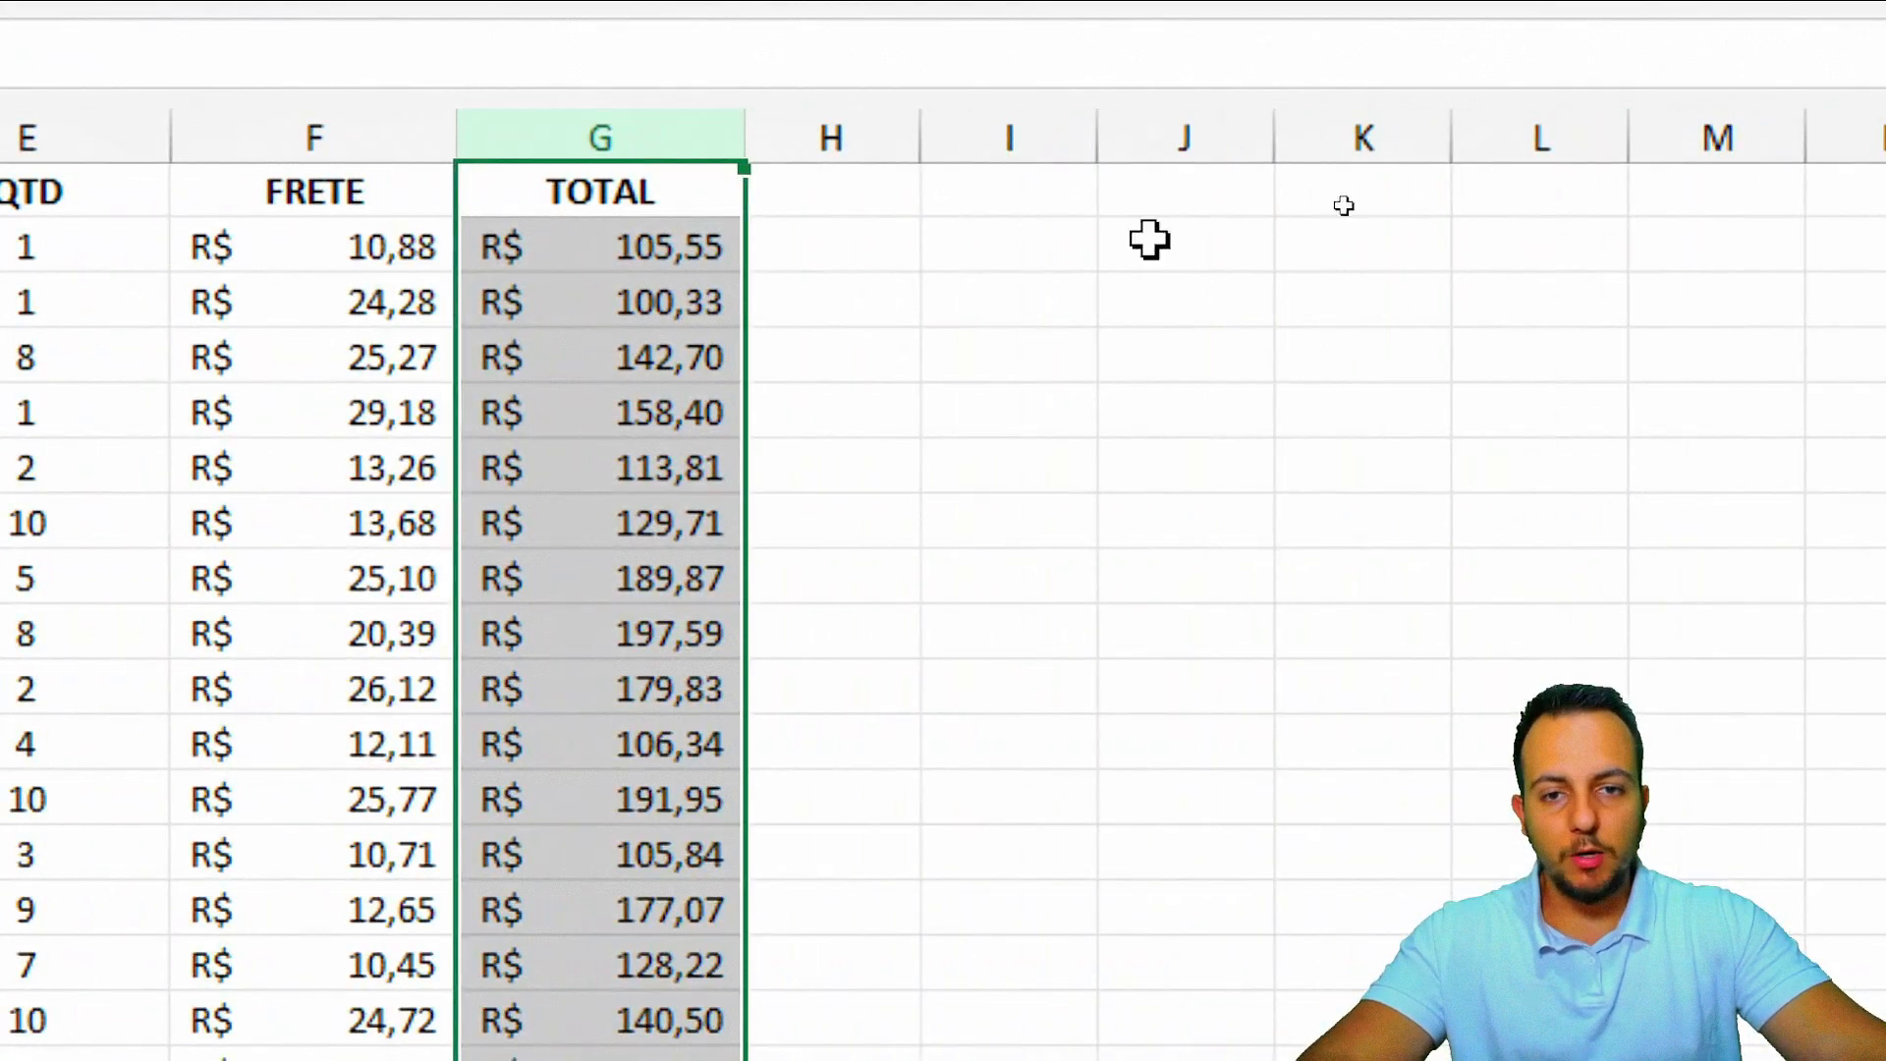
Step: In cell H2 of the Dados sheet, extract the order date's month abbreviation with the formula =TEXTO(A2;"mmm")
{"action": "left_click_drag", "start_coordinate": [906, 134], "coordinate": [959, 132]}
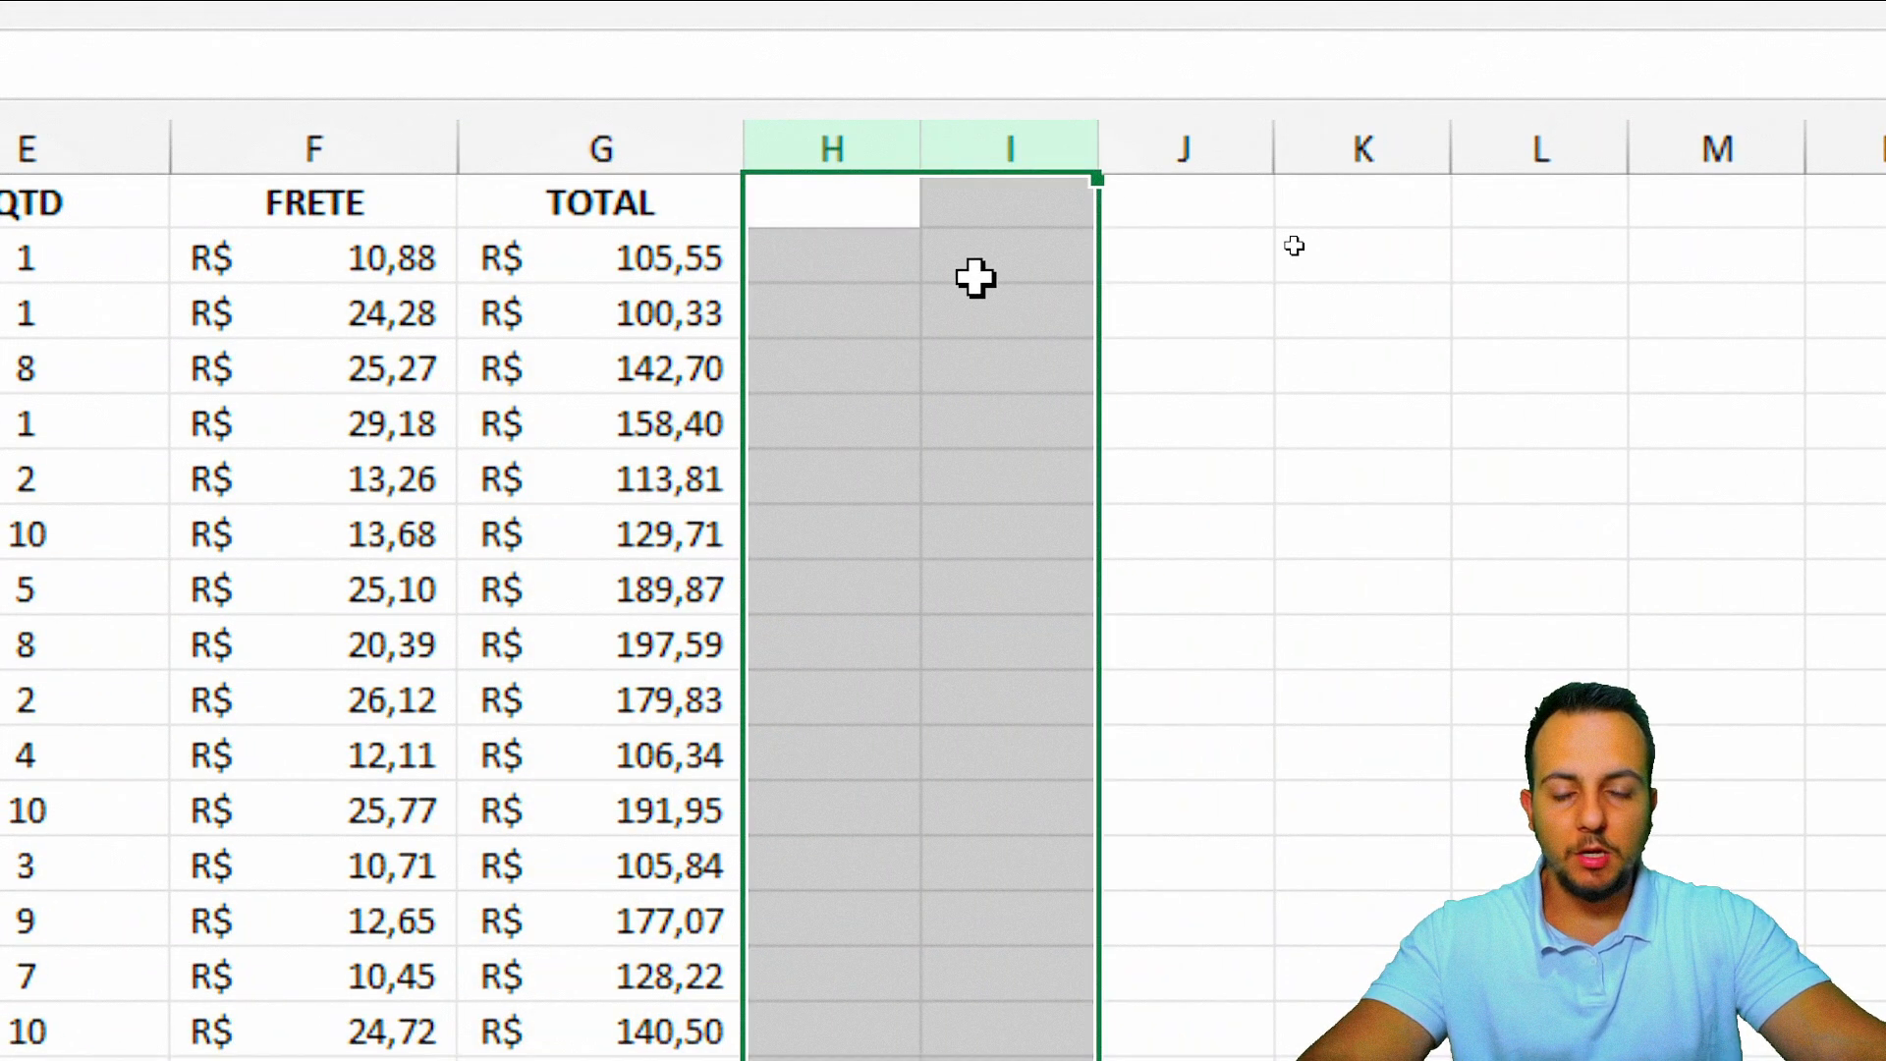
{"action": "left_click", "coordinate": [859, 253]}
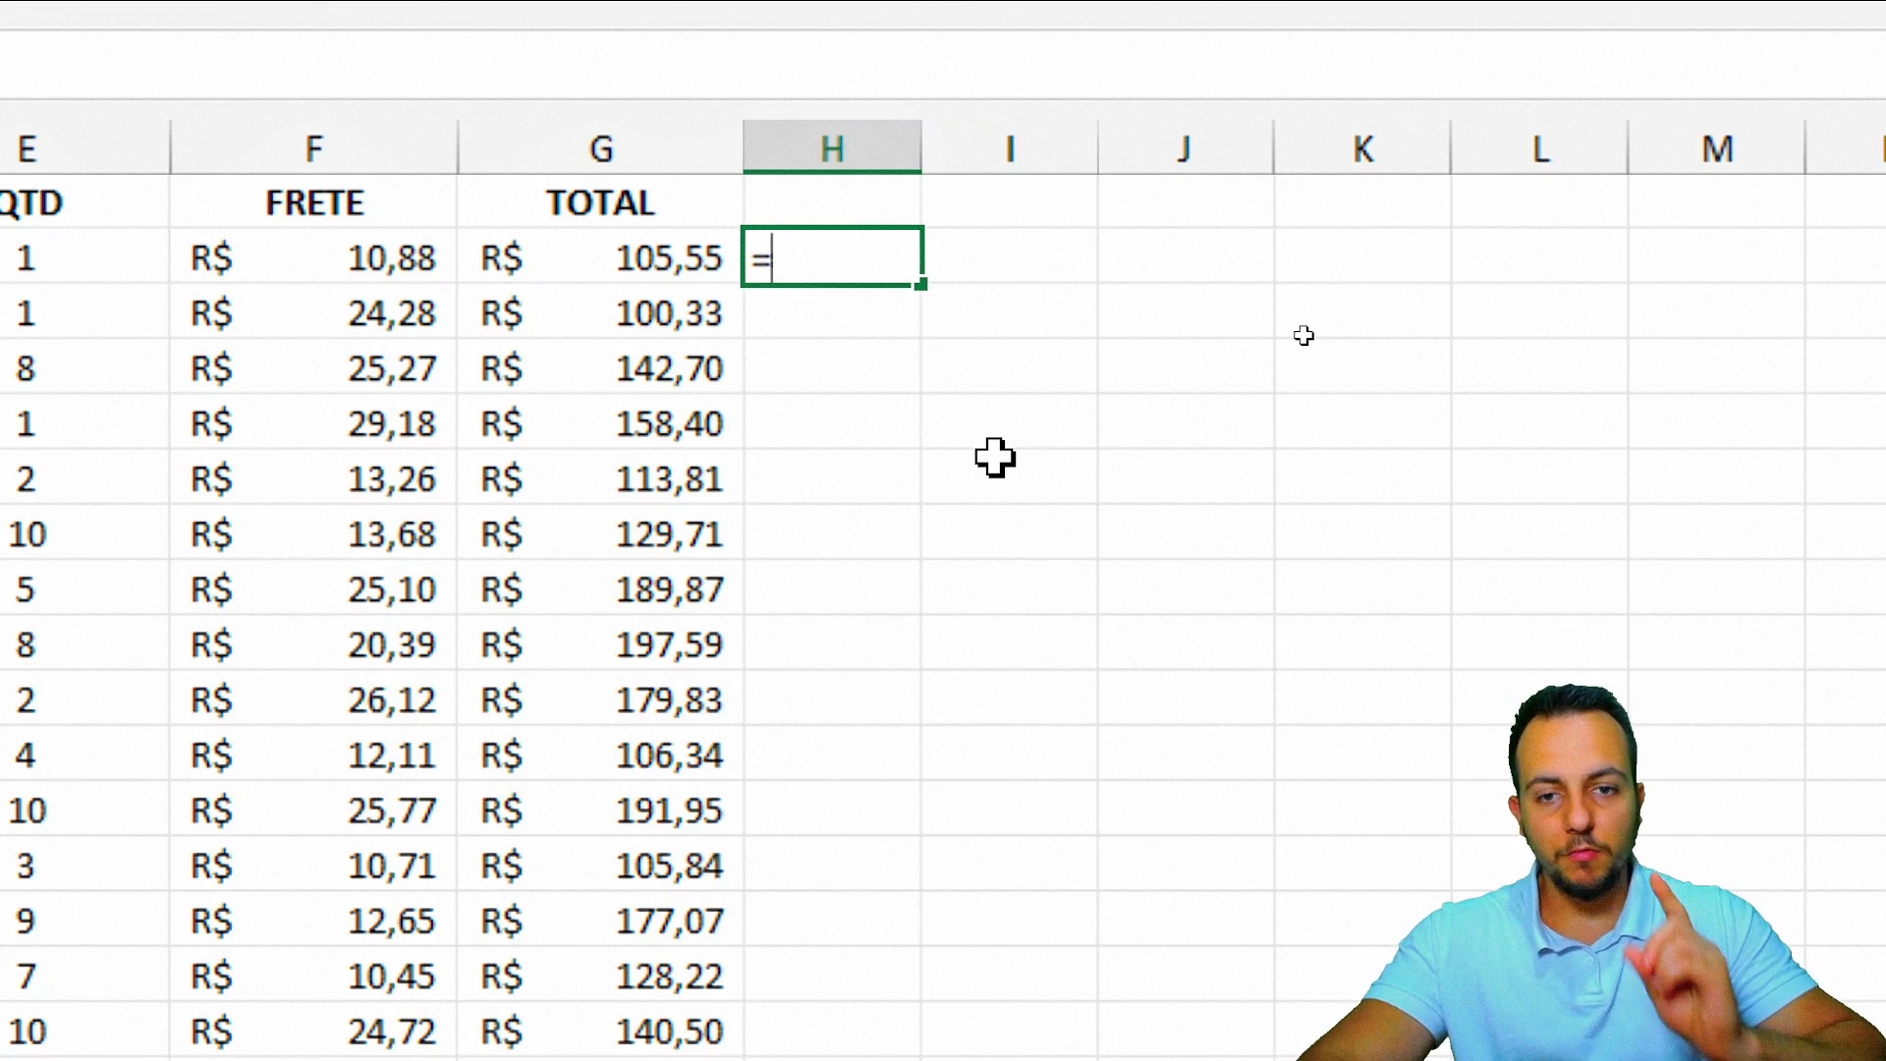
{"action": "type", "text": "="}
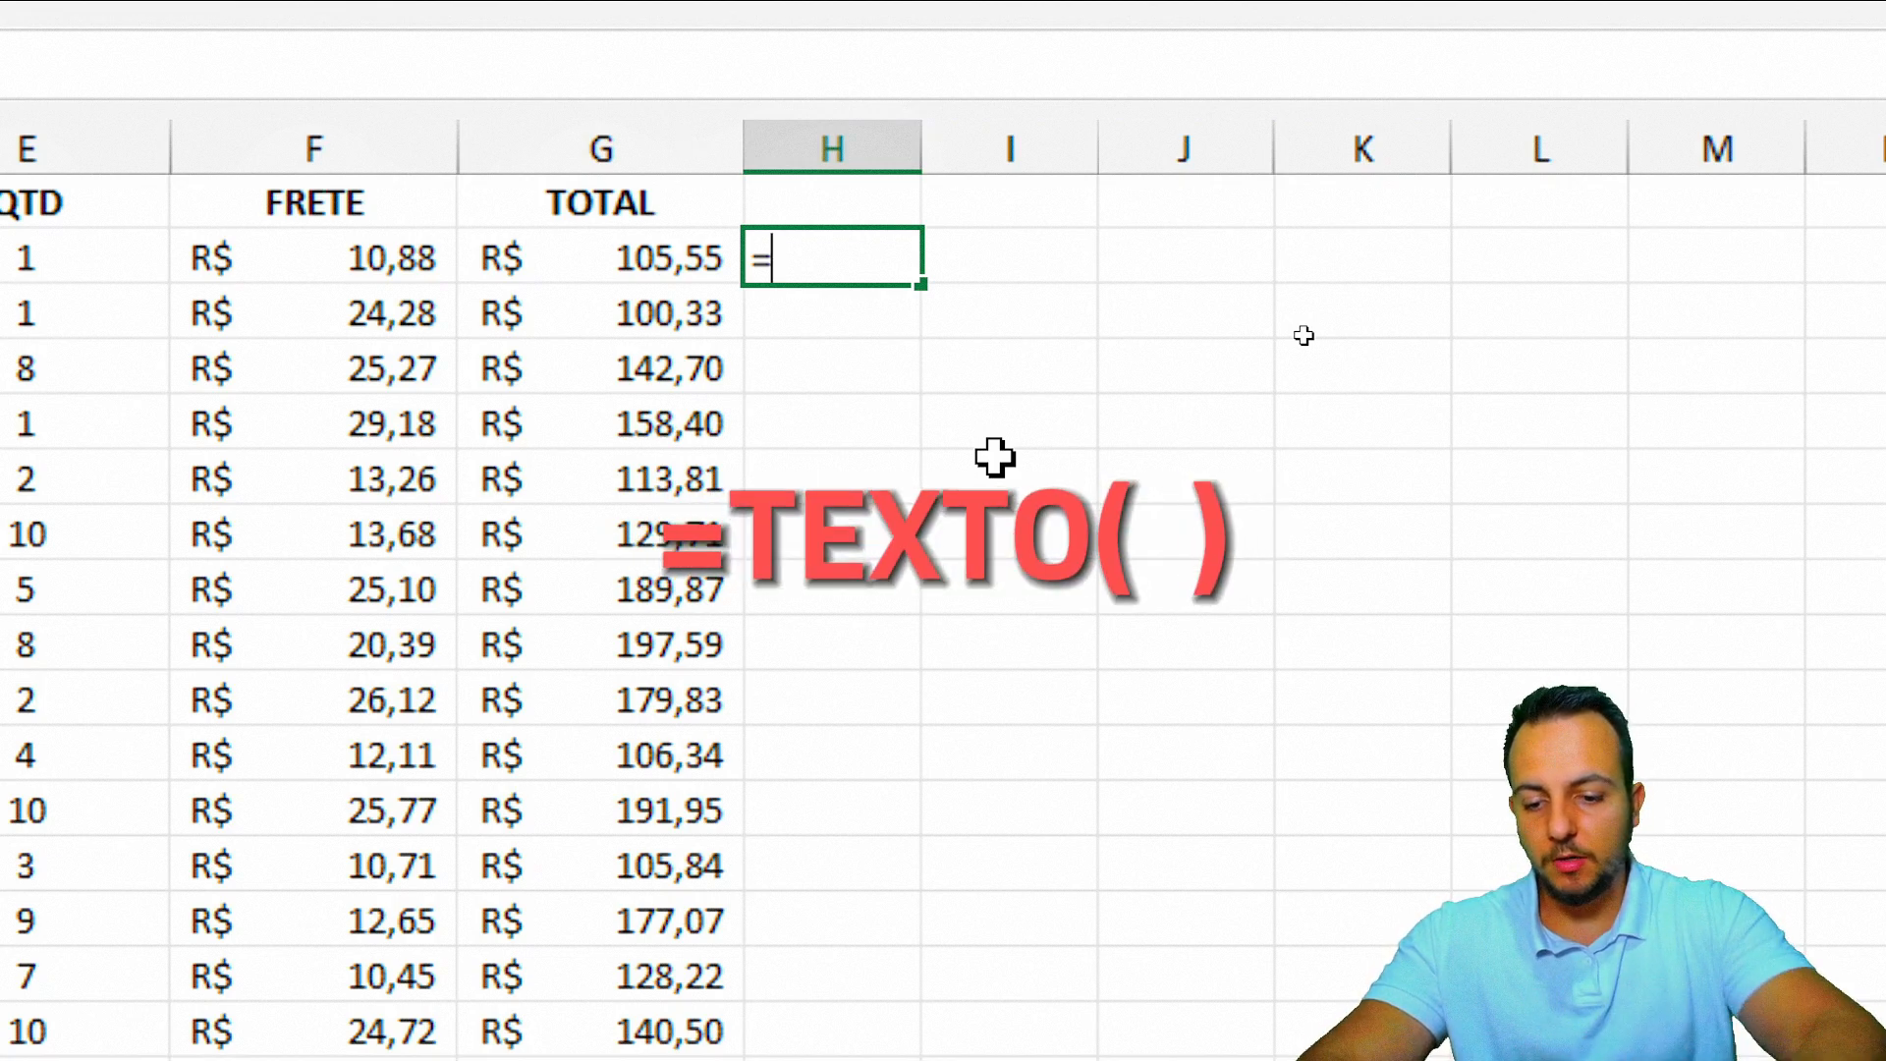
{"action": "type", "text": "texto"}
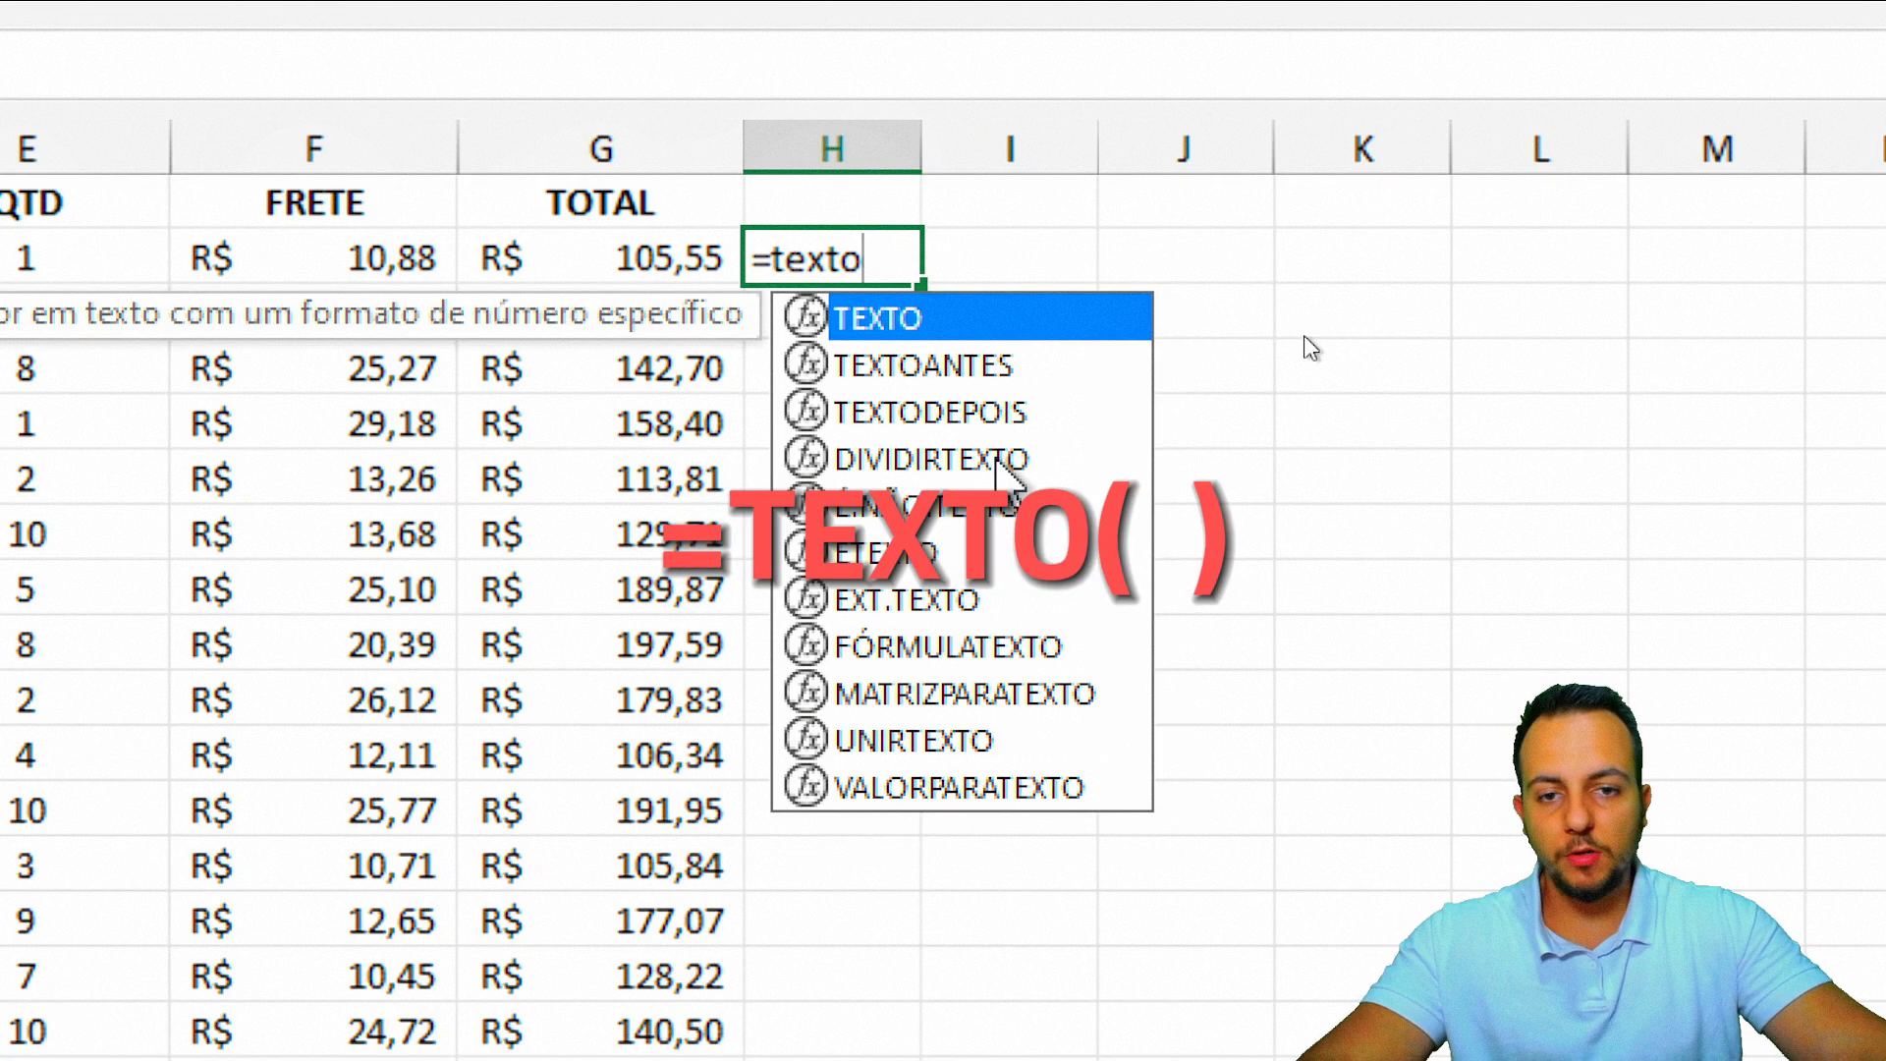
{"action": "double_click", "coordinate": [865, 319]}
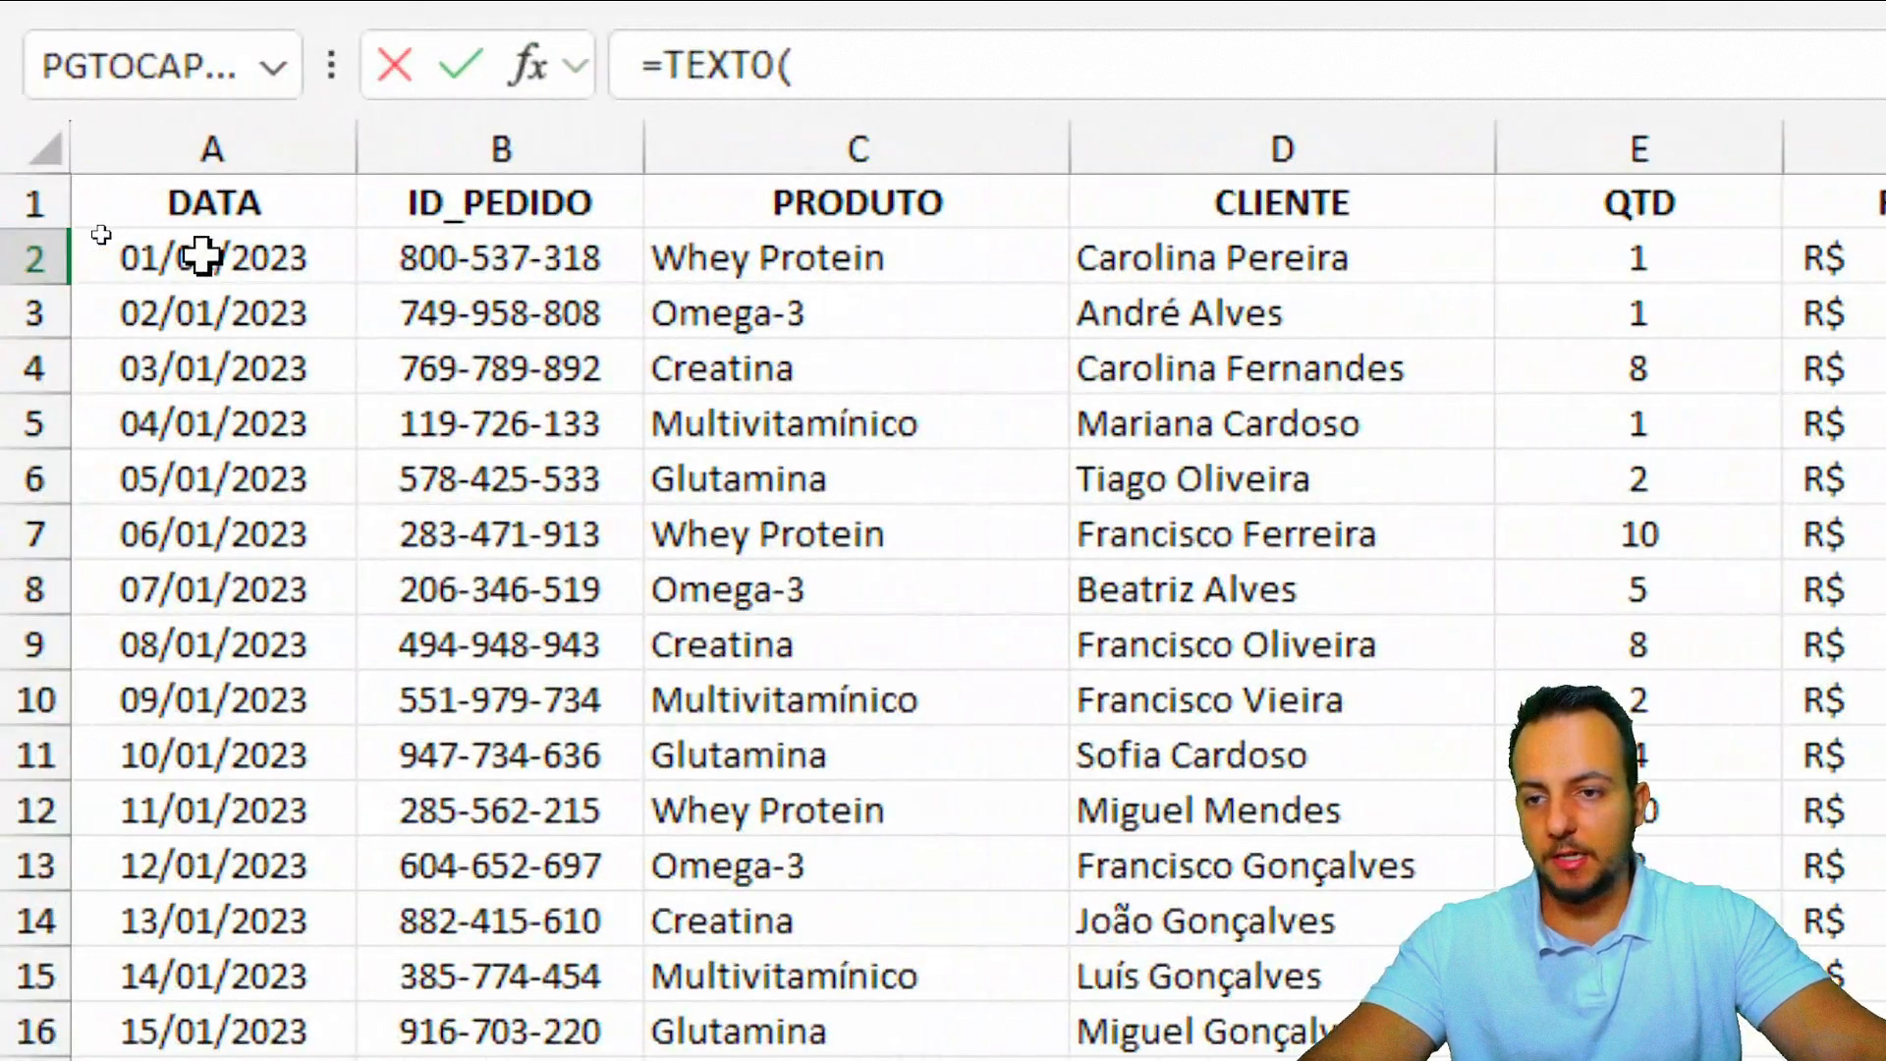
{"action": "left_click", "coordinate": [202, 256]}
{"action": "type", "text": ";"}
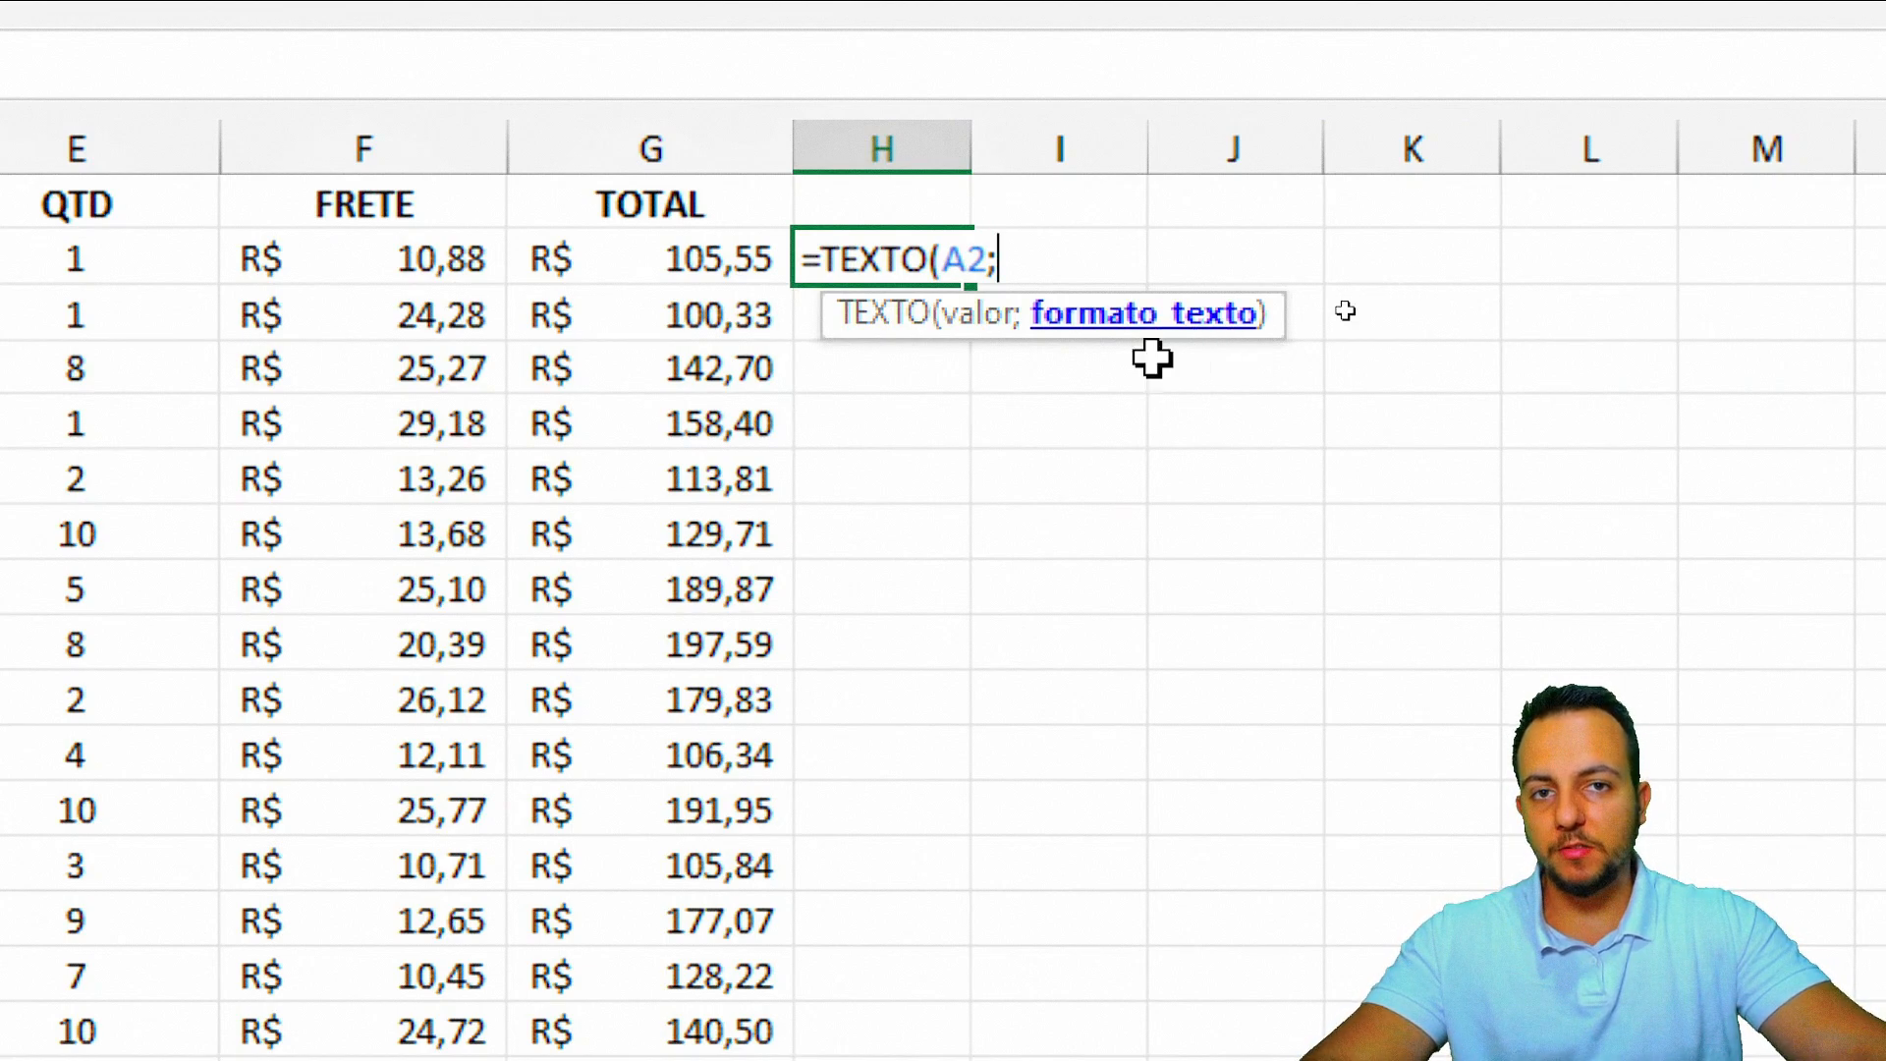
{"action": "type", "text": "\"mmm"}
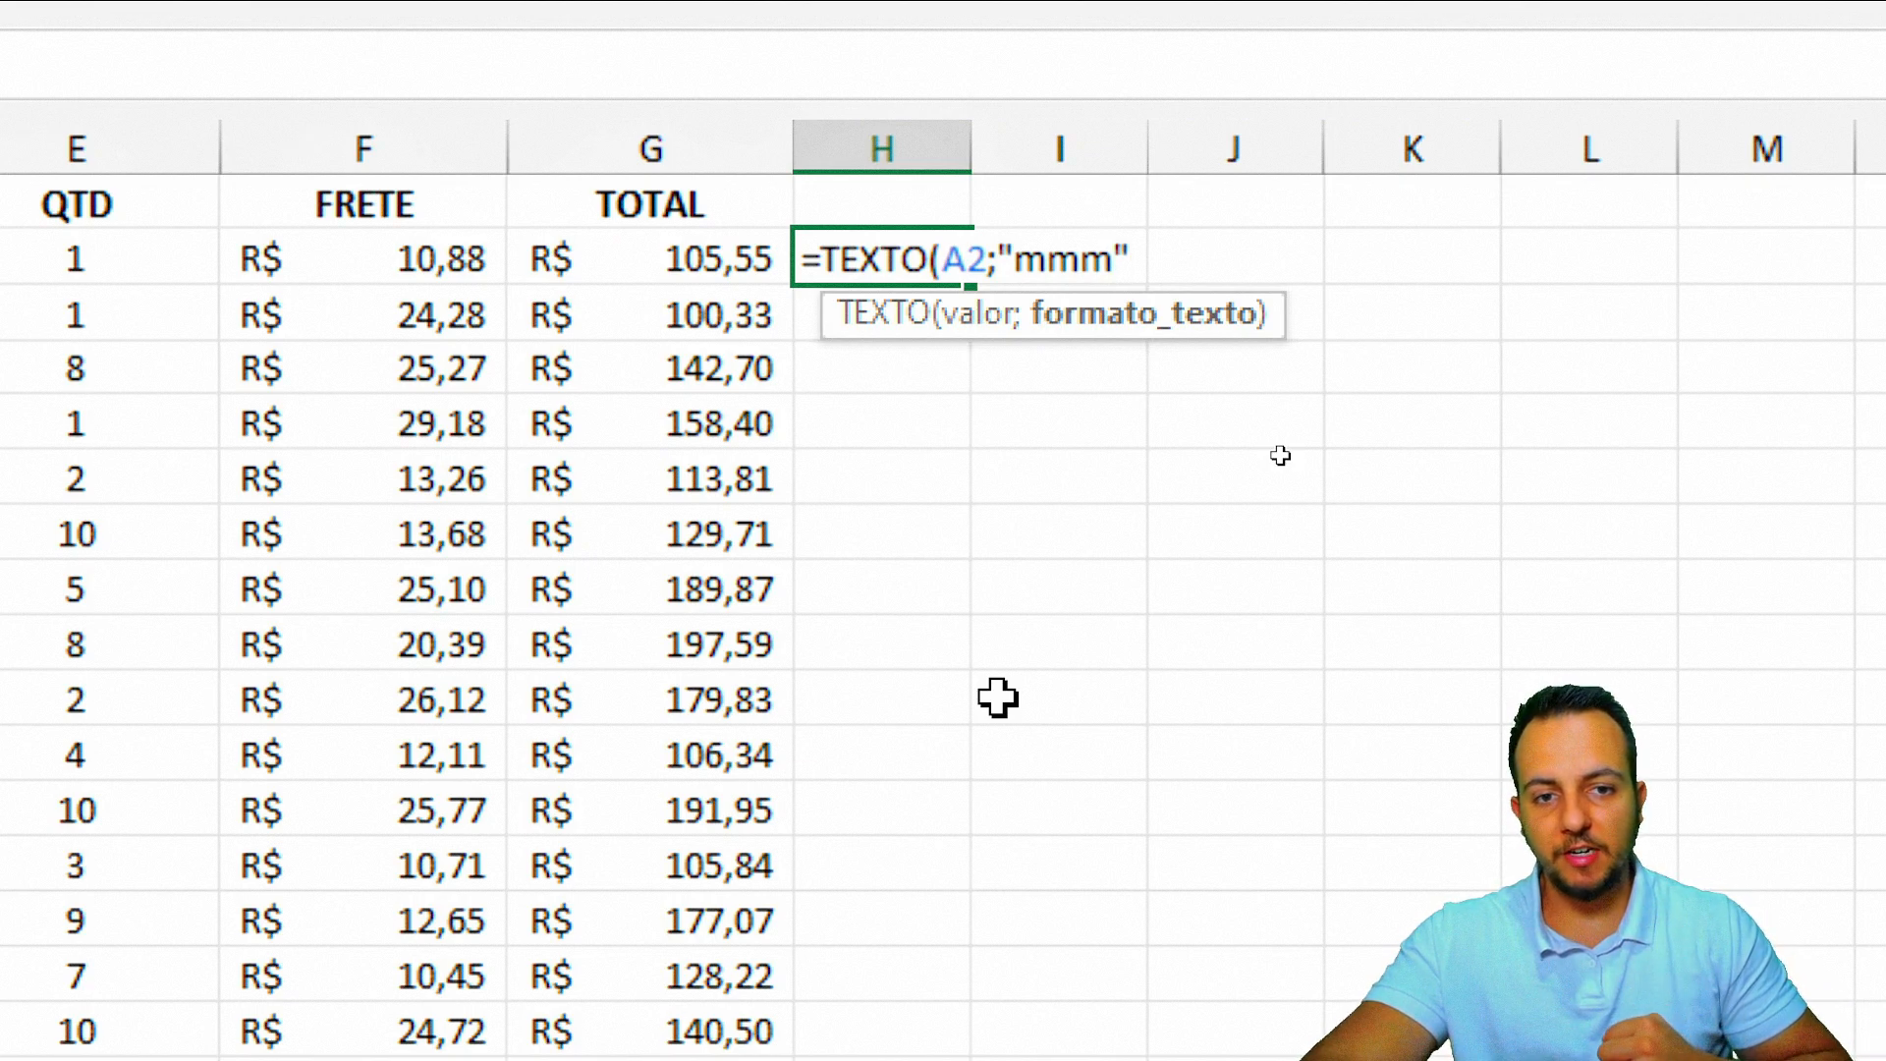
{"action": "type", "text": "\")"}
{"action": "key", "text": "Return"}
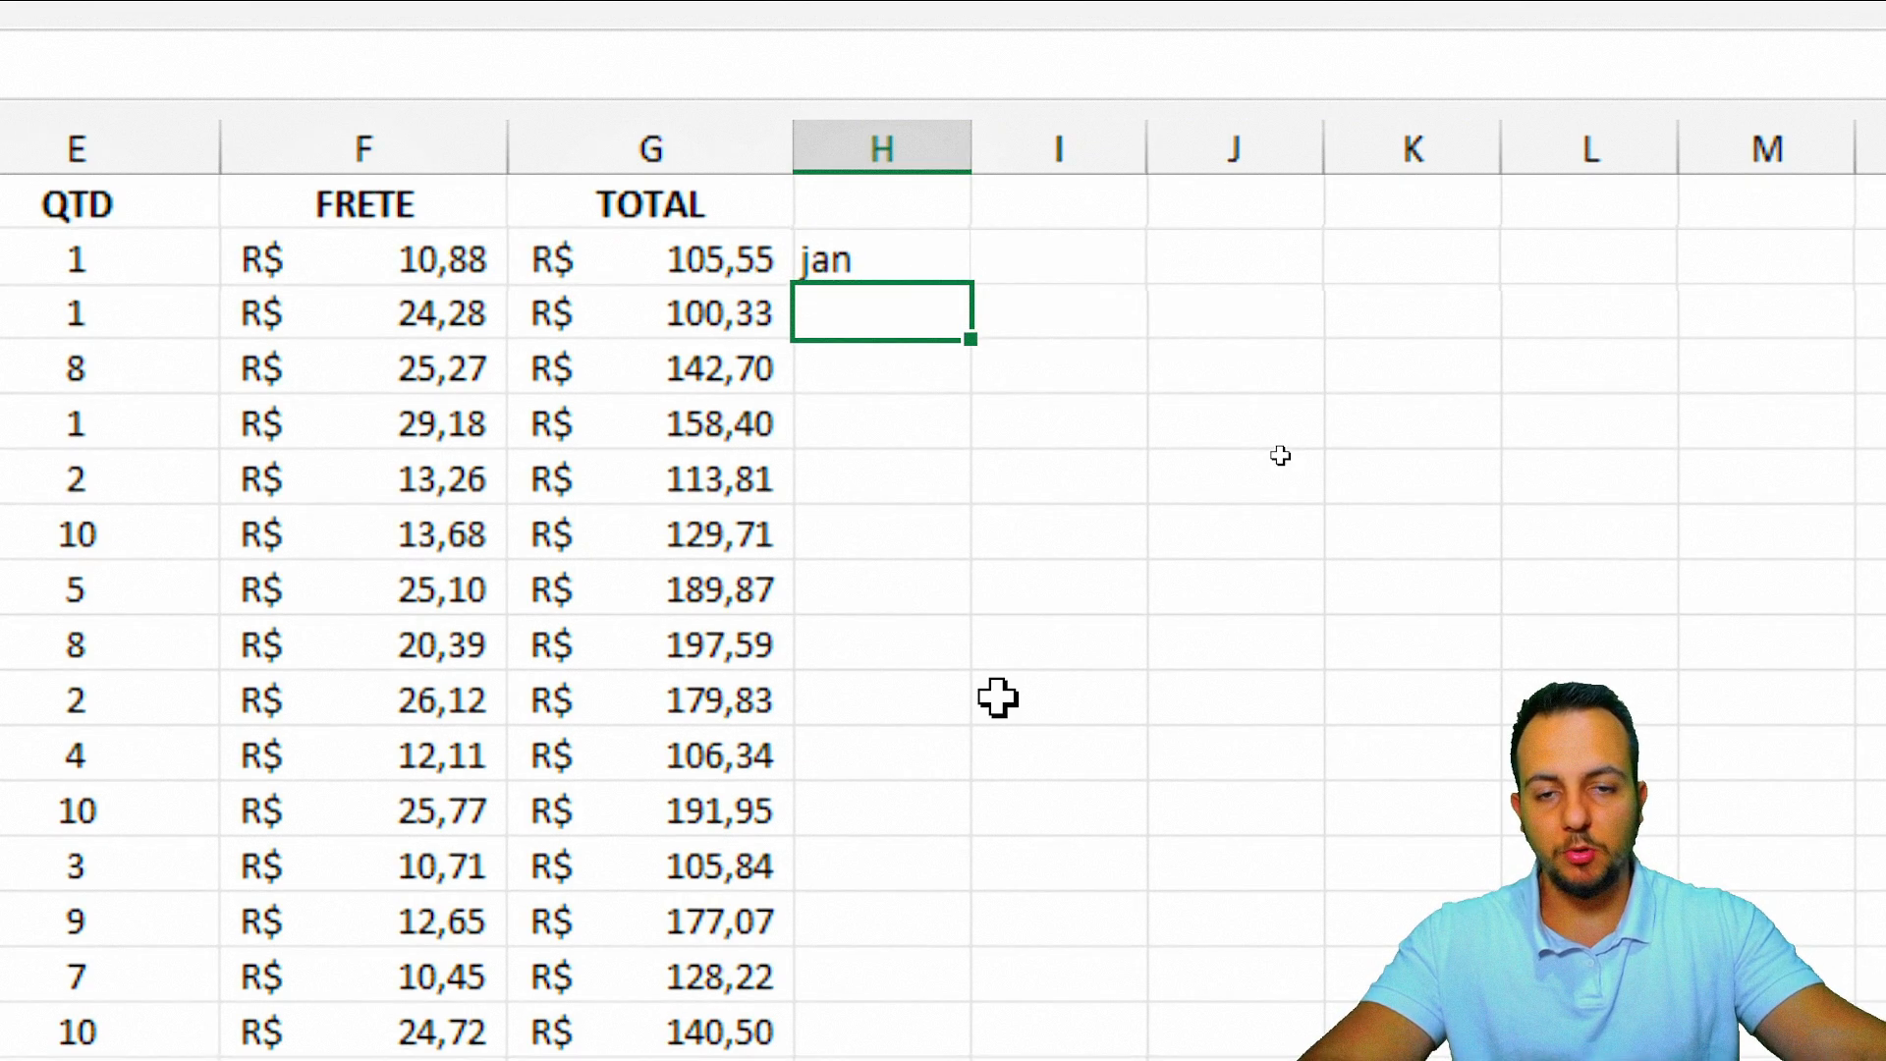
{"action": "left_click", "coordinate": [897, 261]}
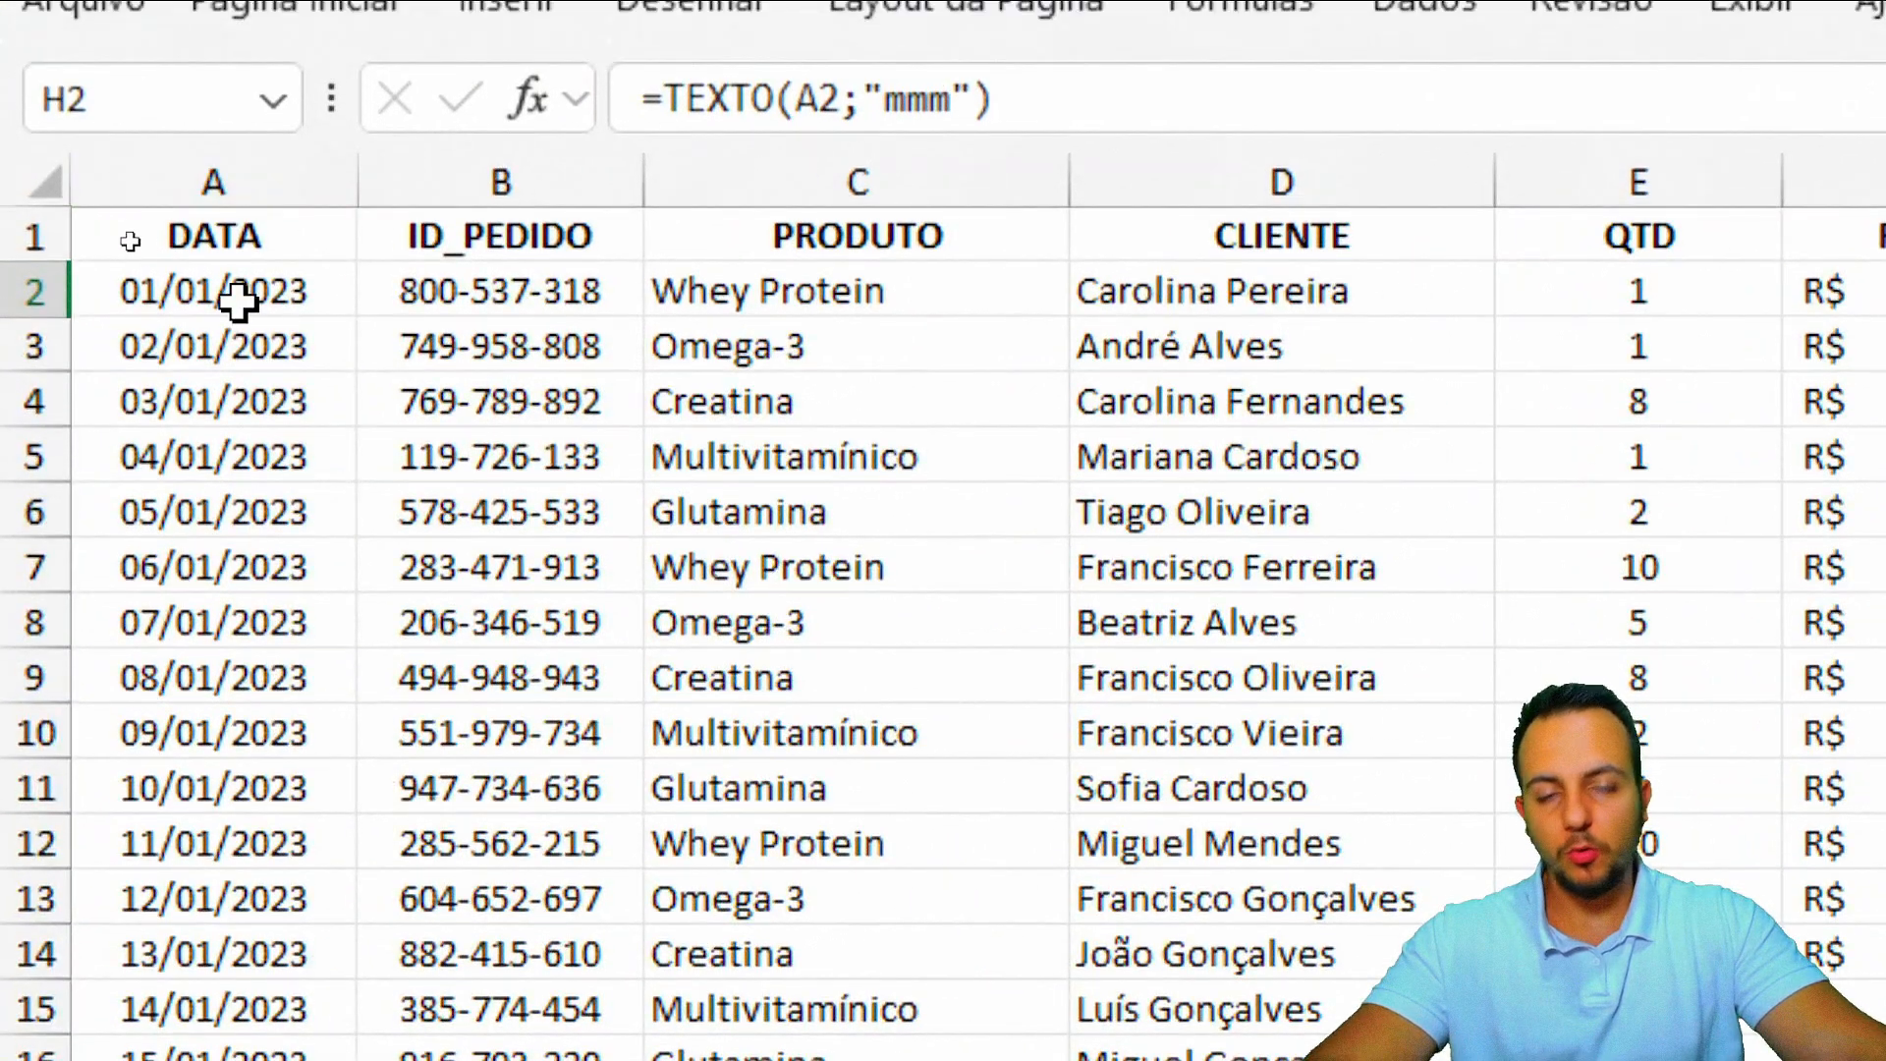
Step: In cell I2 of the Dados sheet, extract the order date's year with the formula =TEXTO(A2;"aaa")
{"action": "left_click", "coordinate": [1208, 284]}
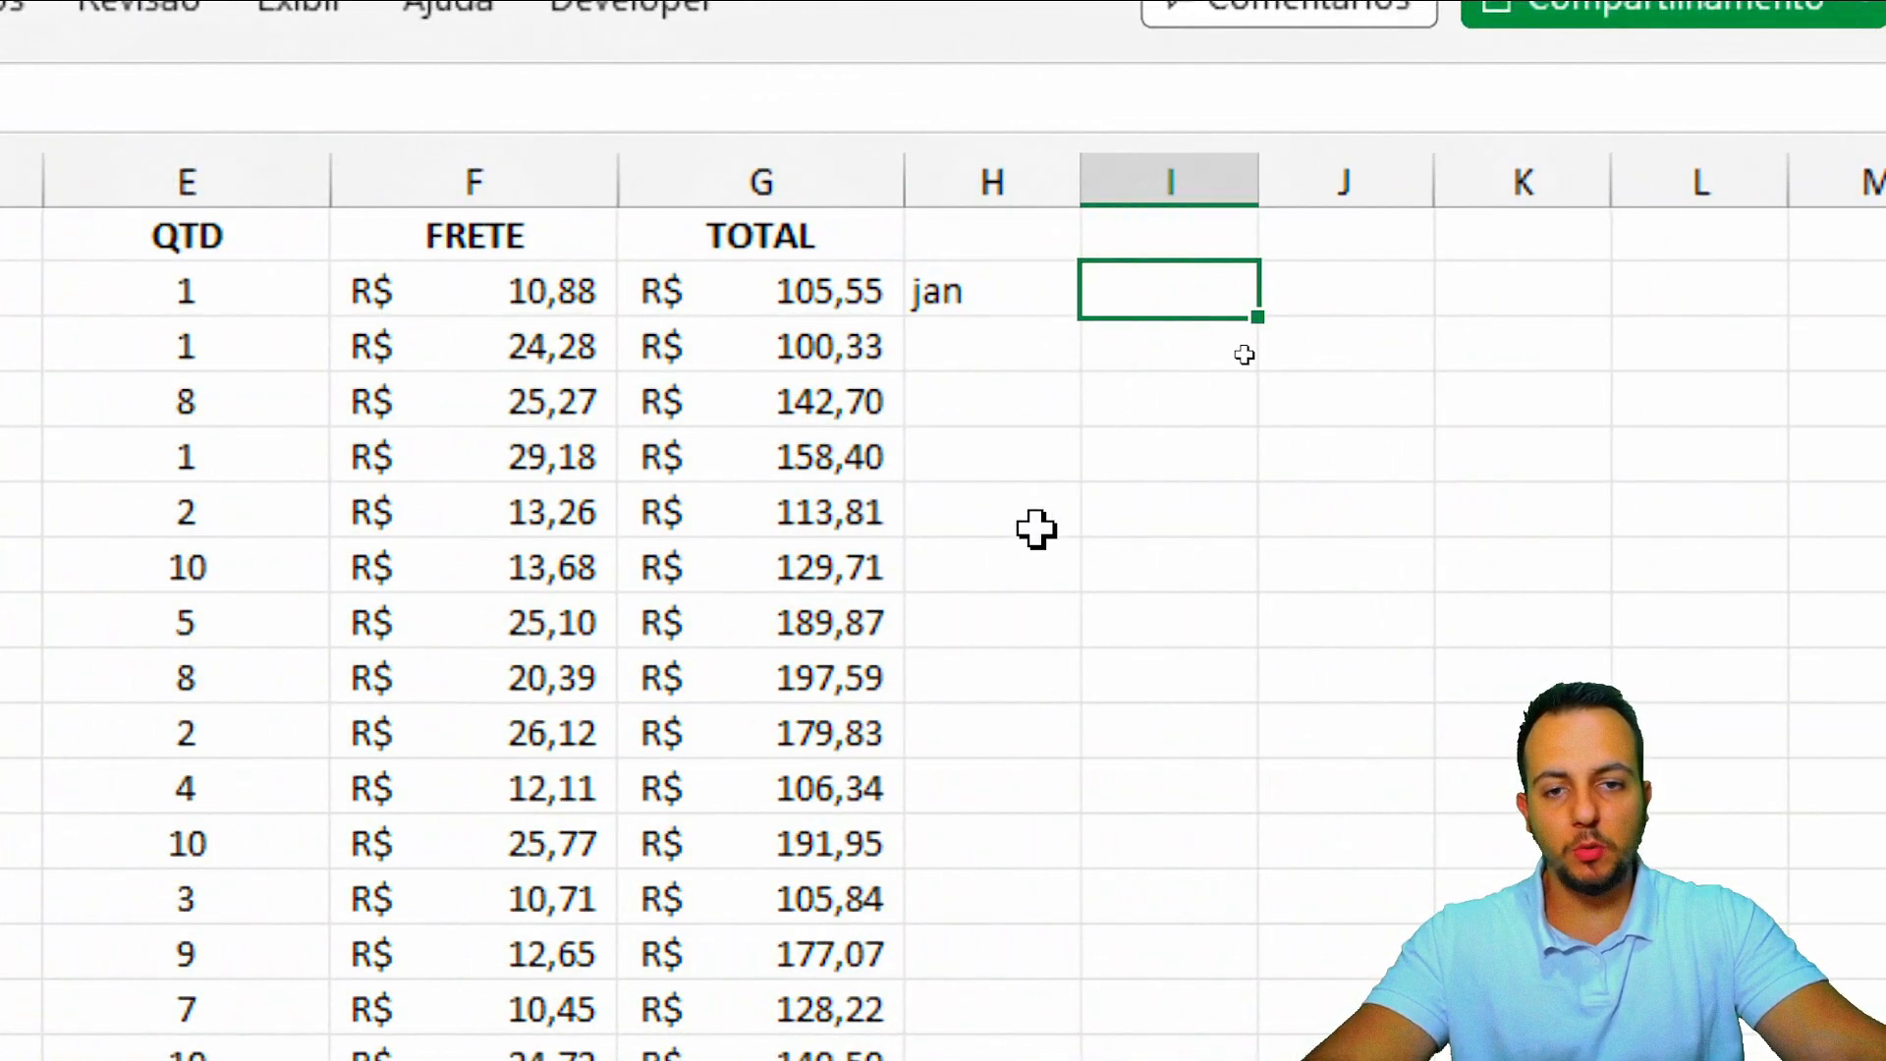
{"action": "type", "text": "=texto"}
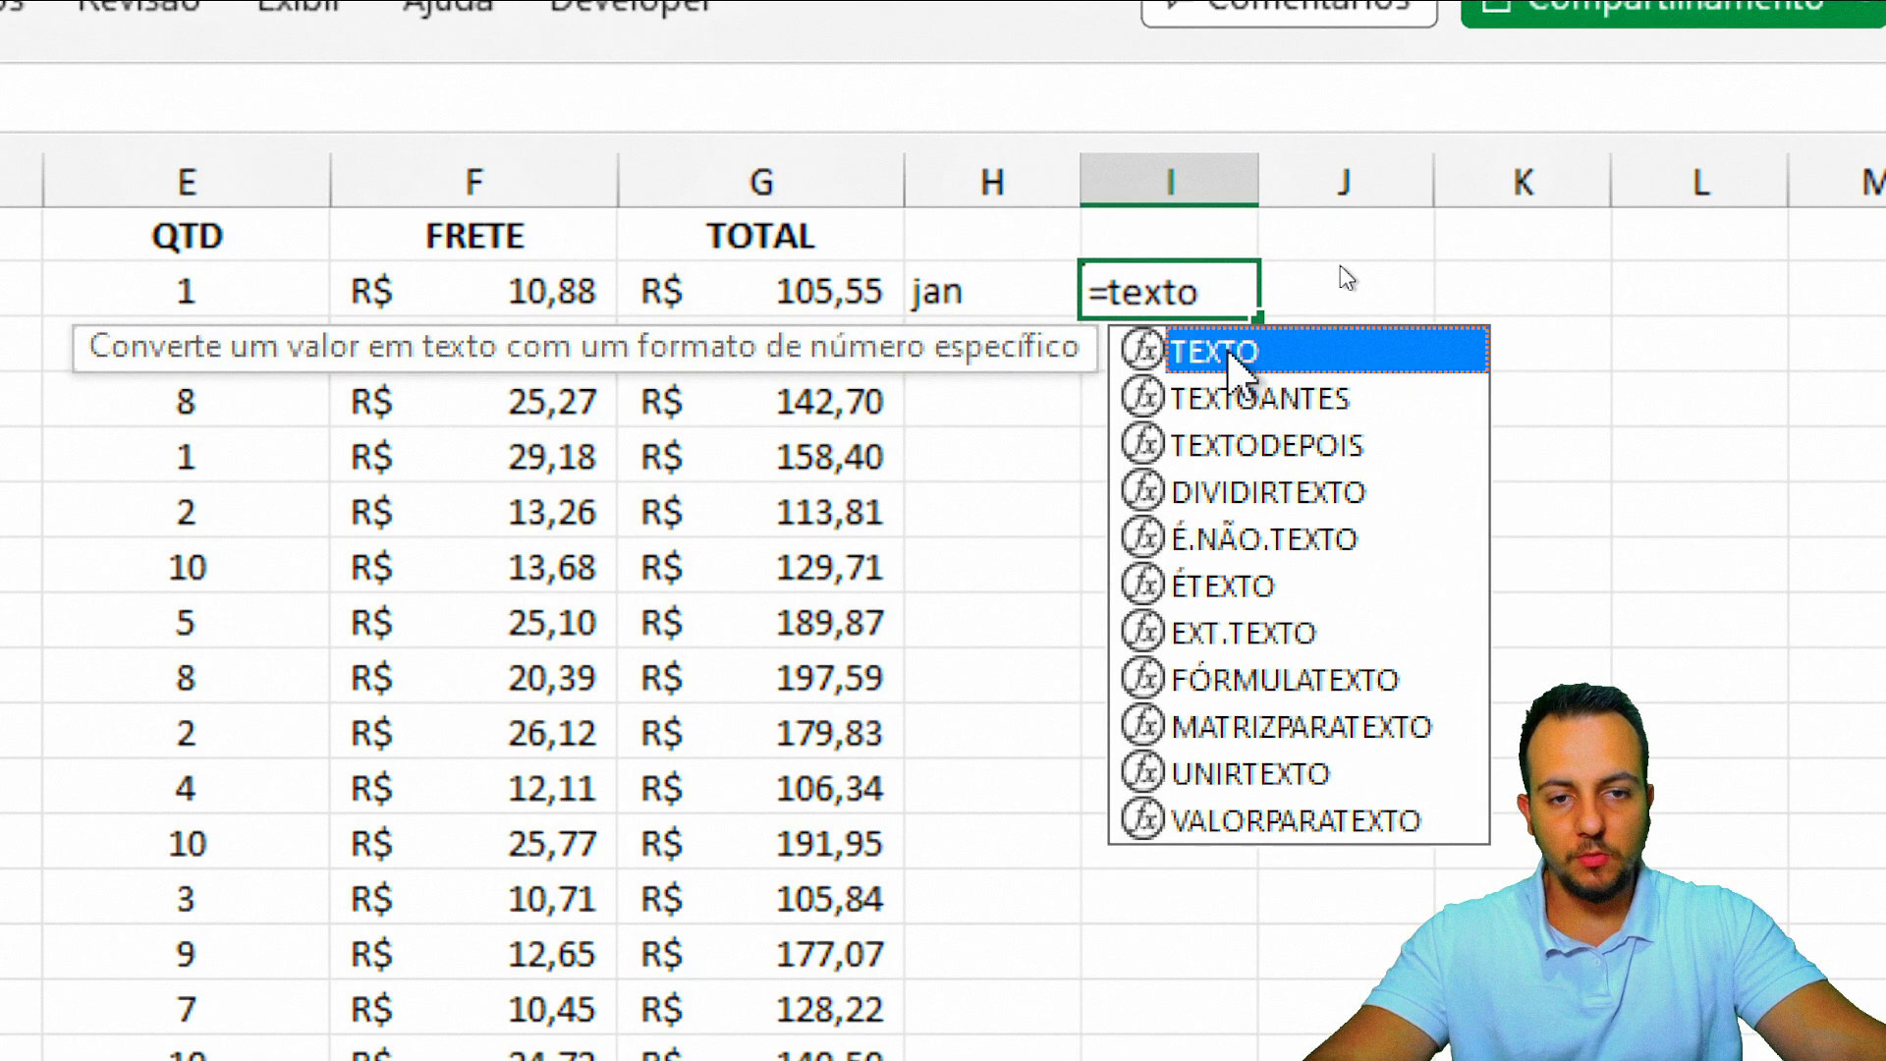
{"action": "double_click", "coordinate": [1230, 356]}
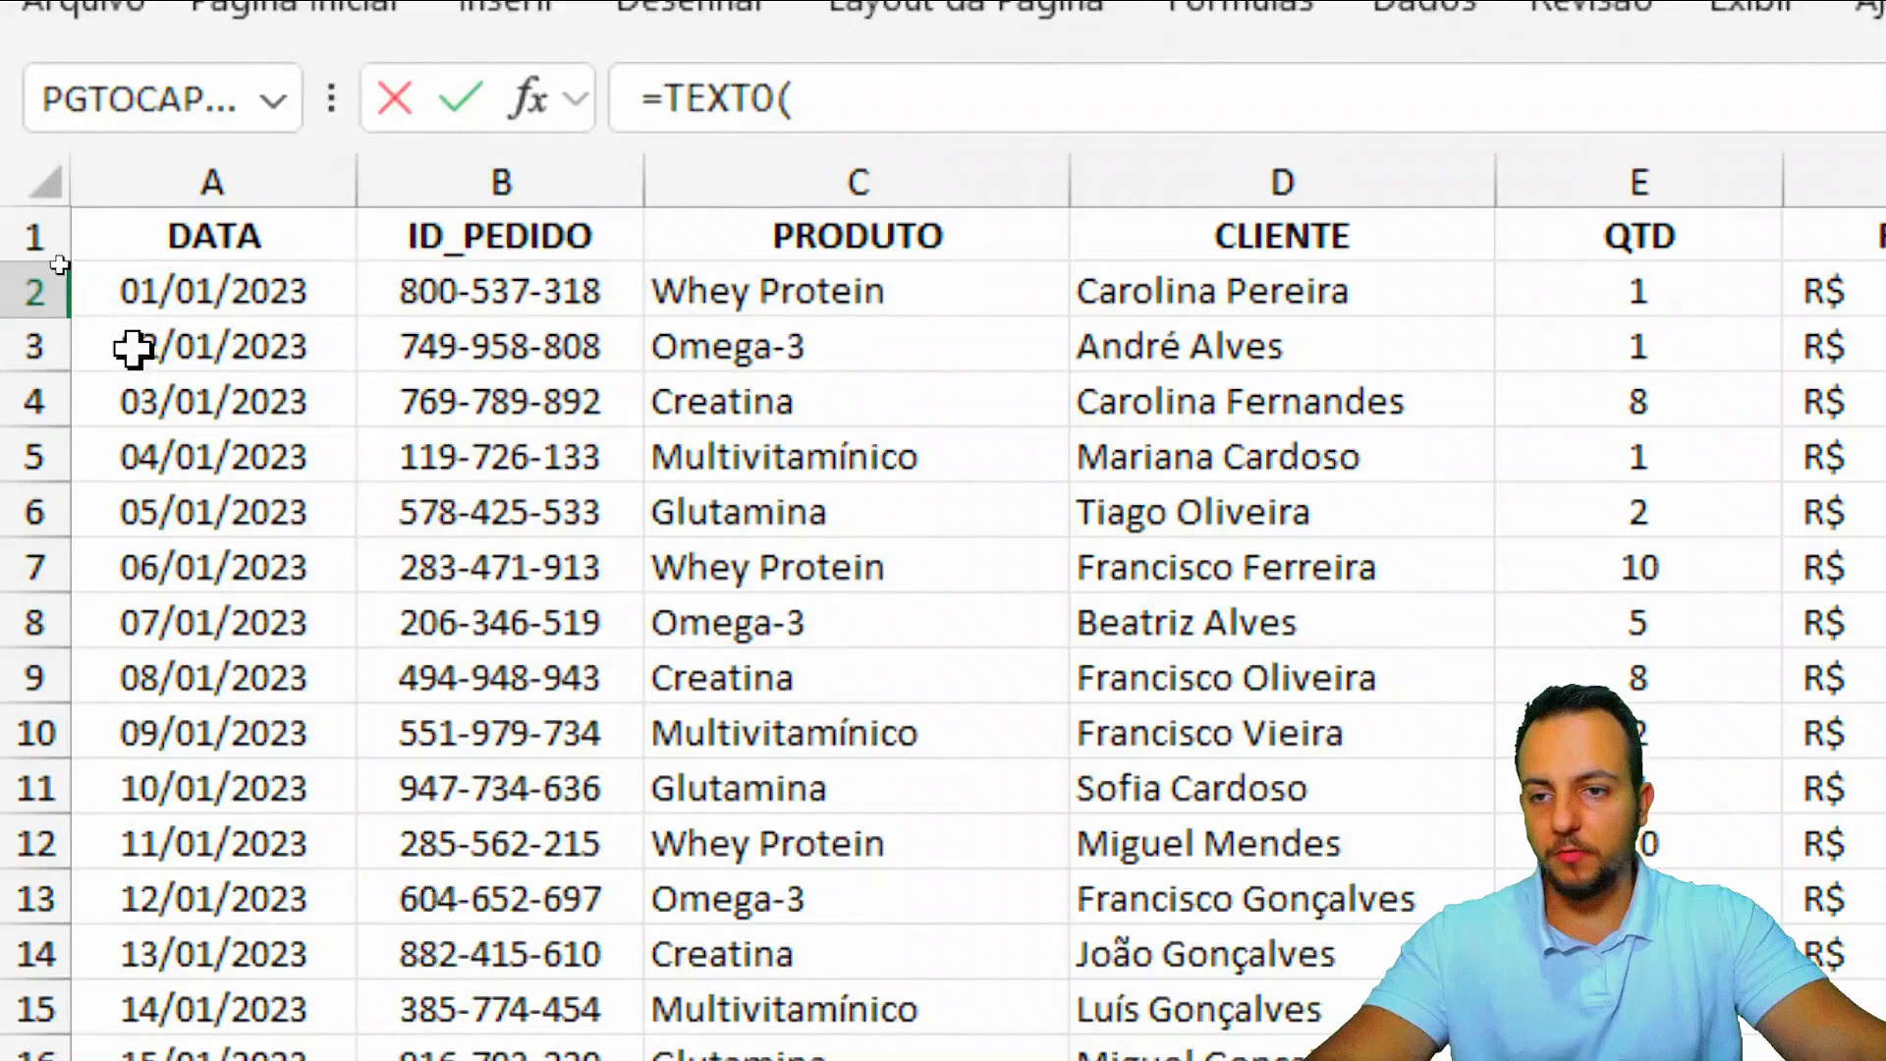
{"action": "left_click", "coordinate": [238, 289]}
{"action": "type", "text": ";"}
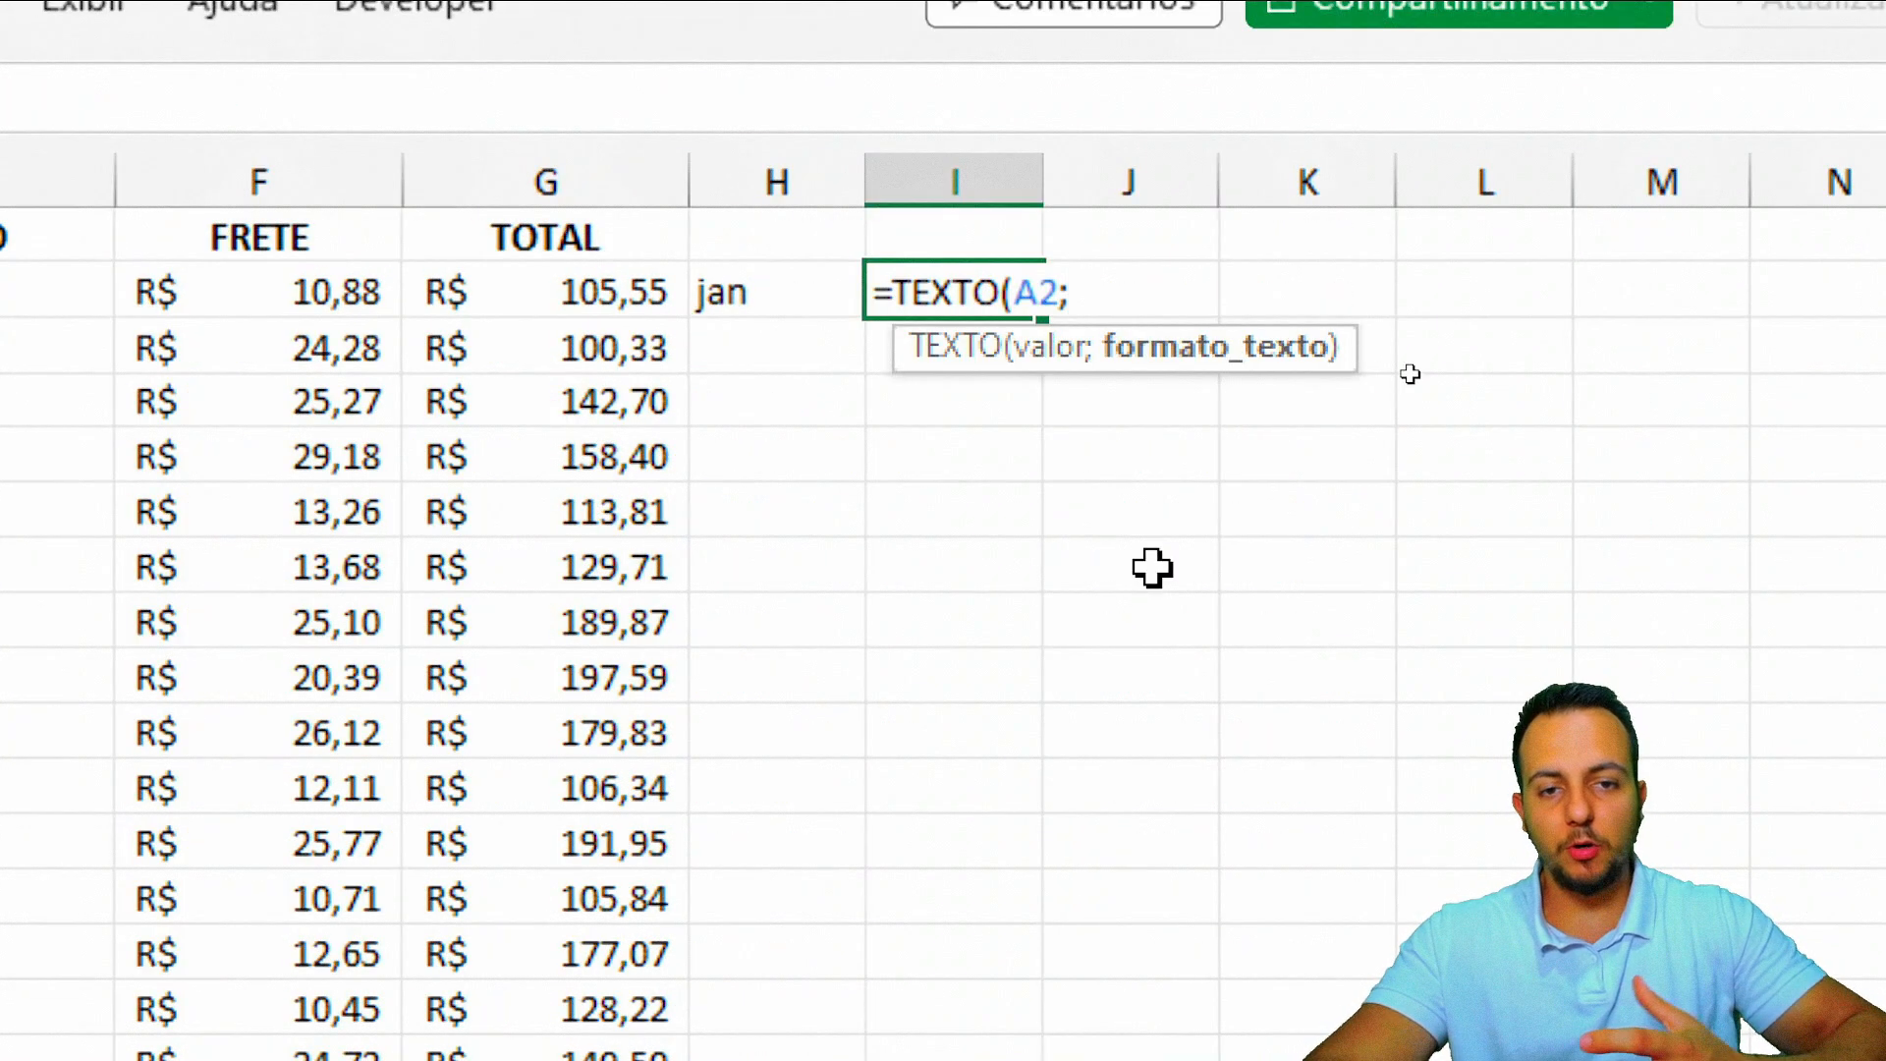
{"action": "type", "text": "\"aaa"}
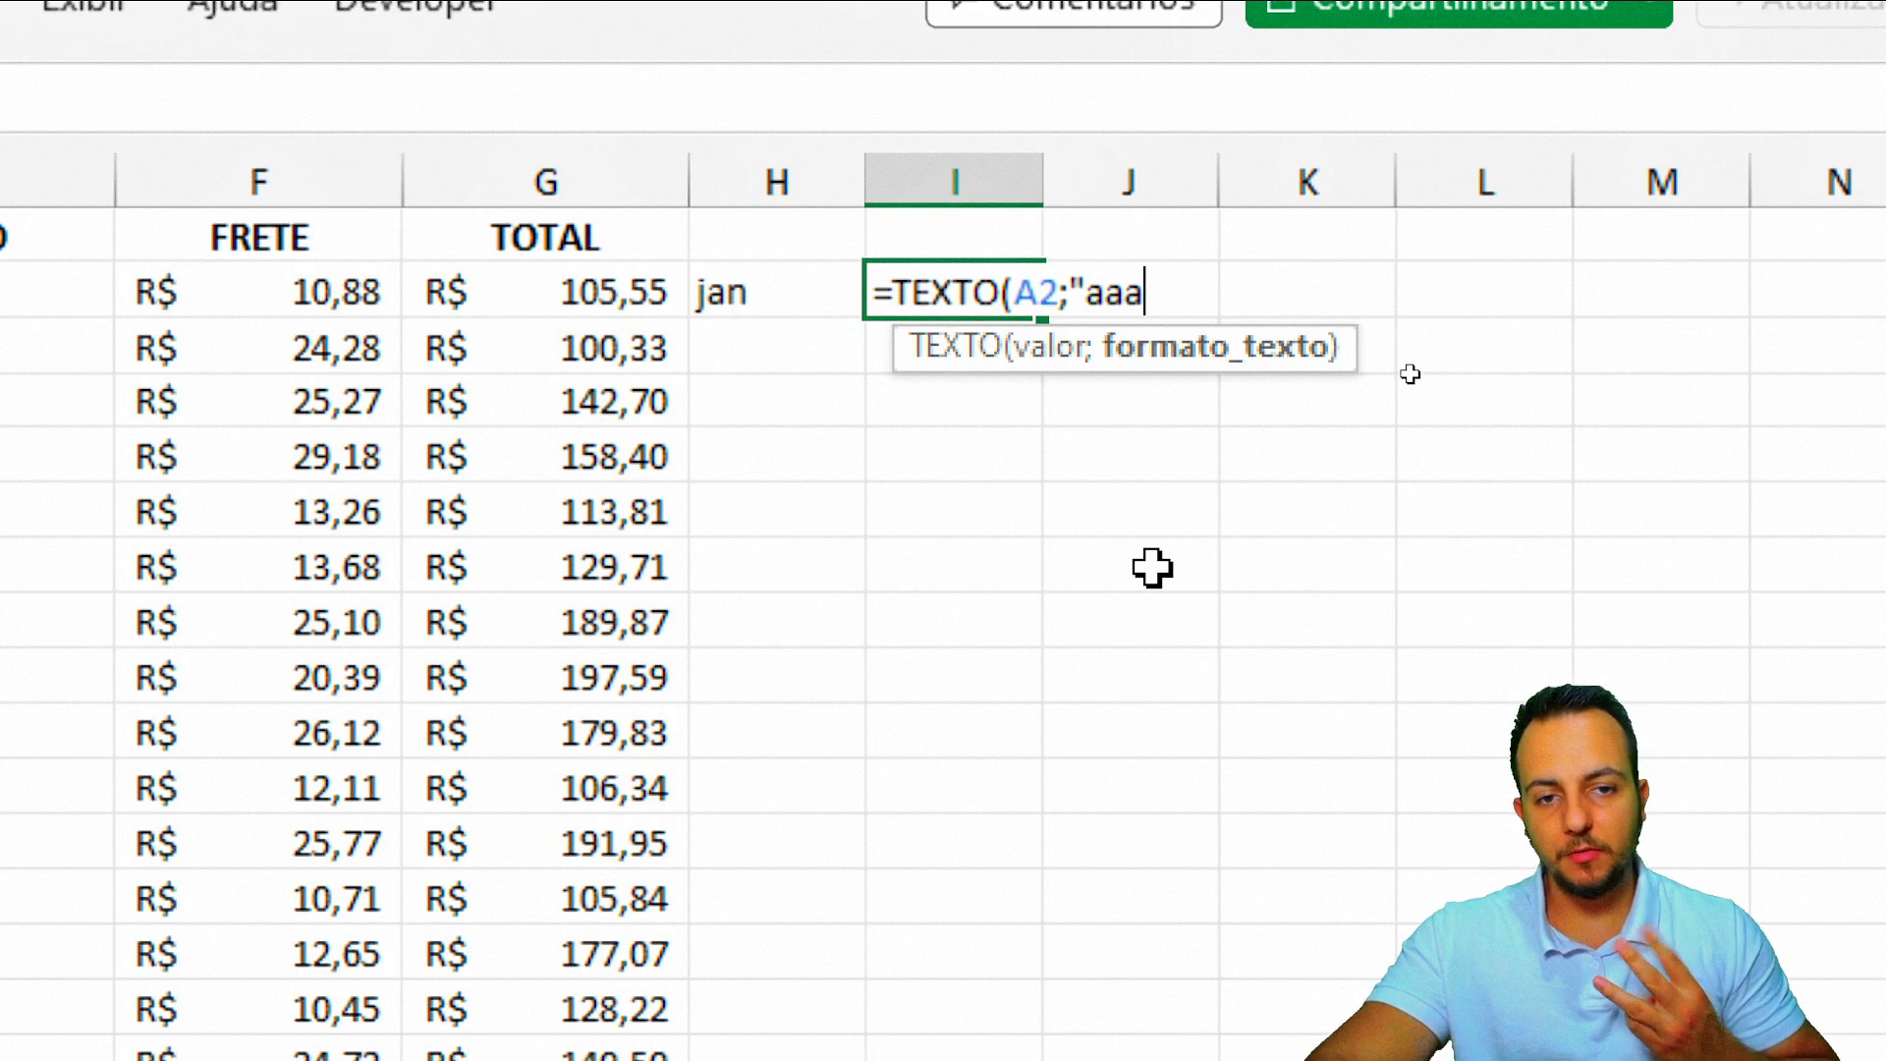
{"action": "type", "text": "\")"}
{"action": "key", "text": "Return"}
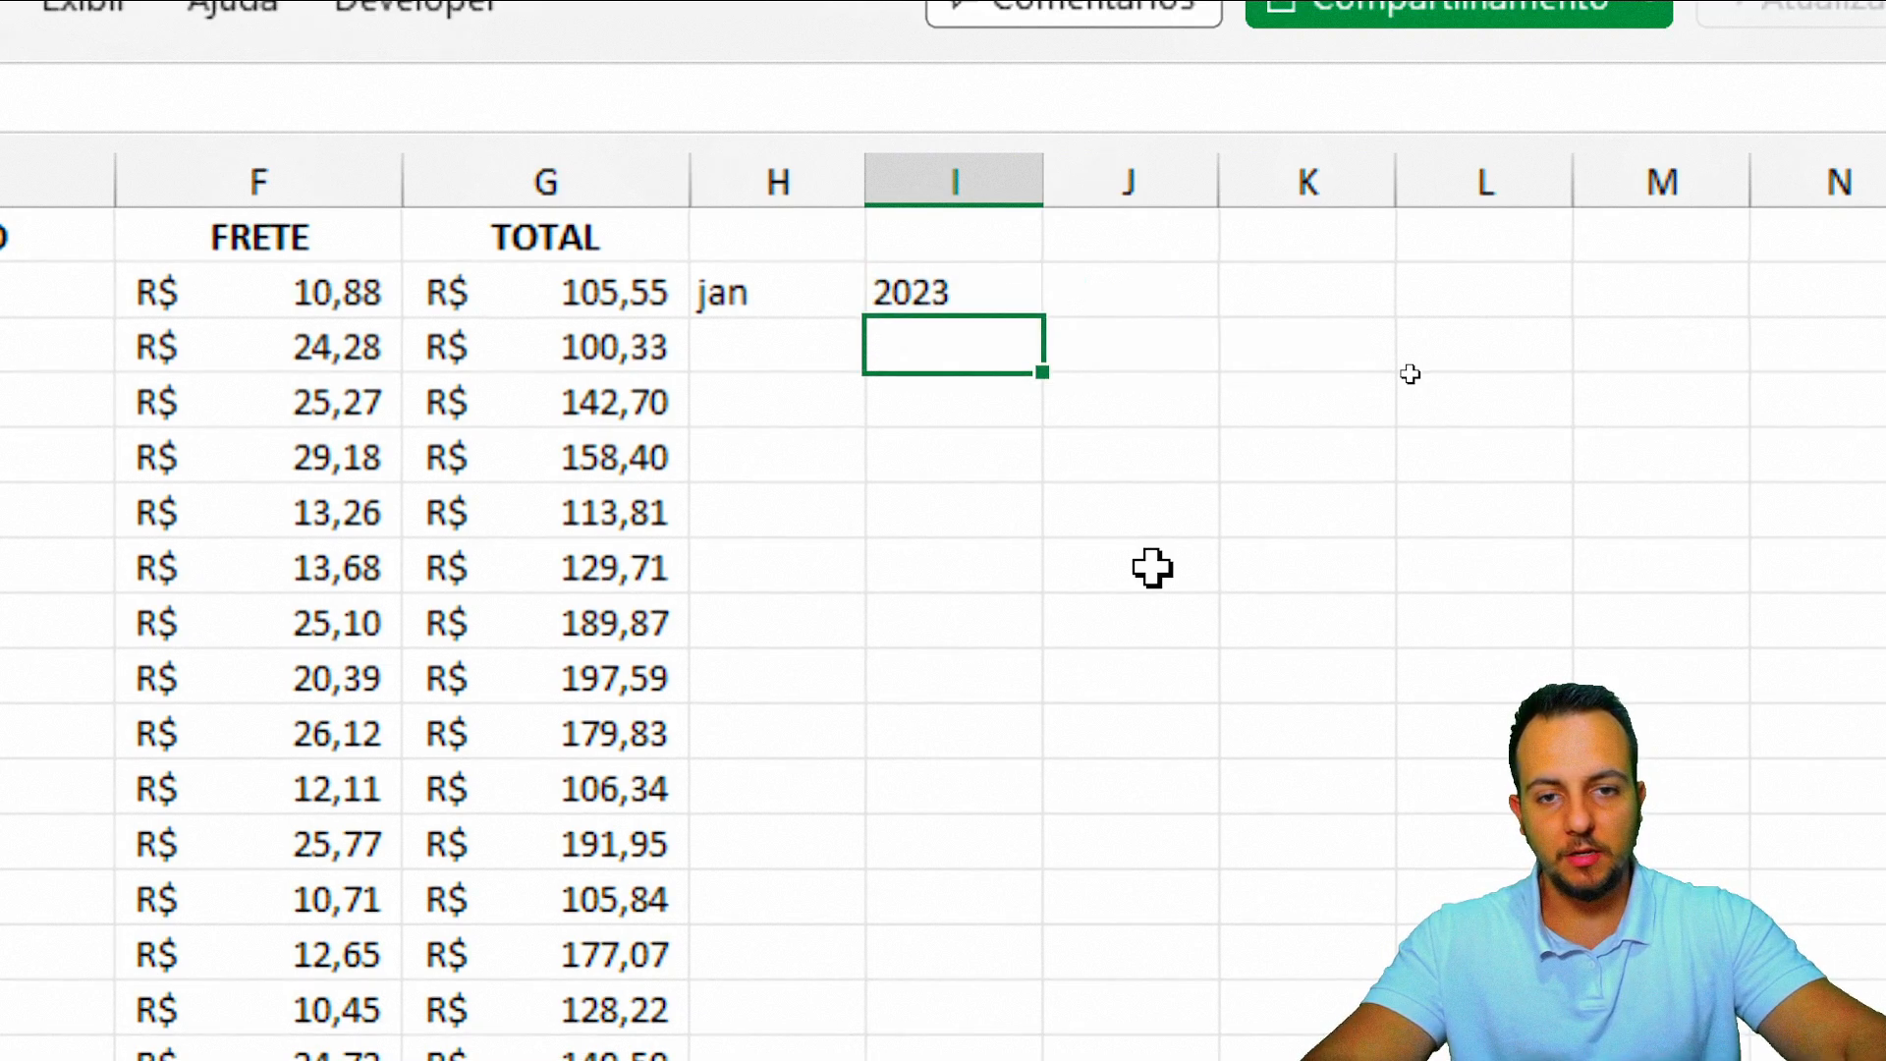
{"action": "key", "text": "ctrl+2"}
{"action": "left_click_drag", "start_coordinate": [776, 262], "coordinate": [928, 88]}
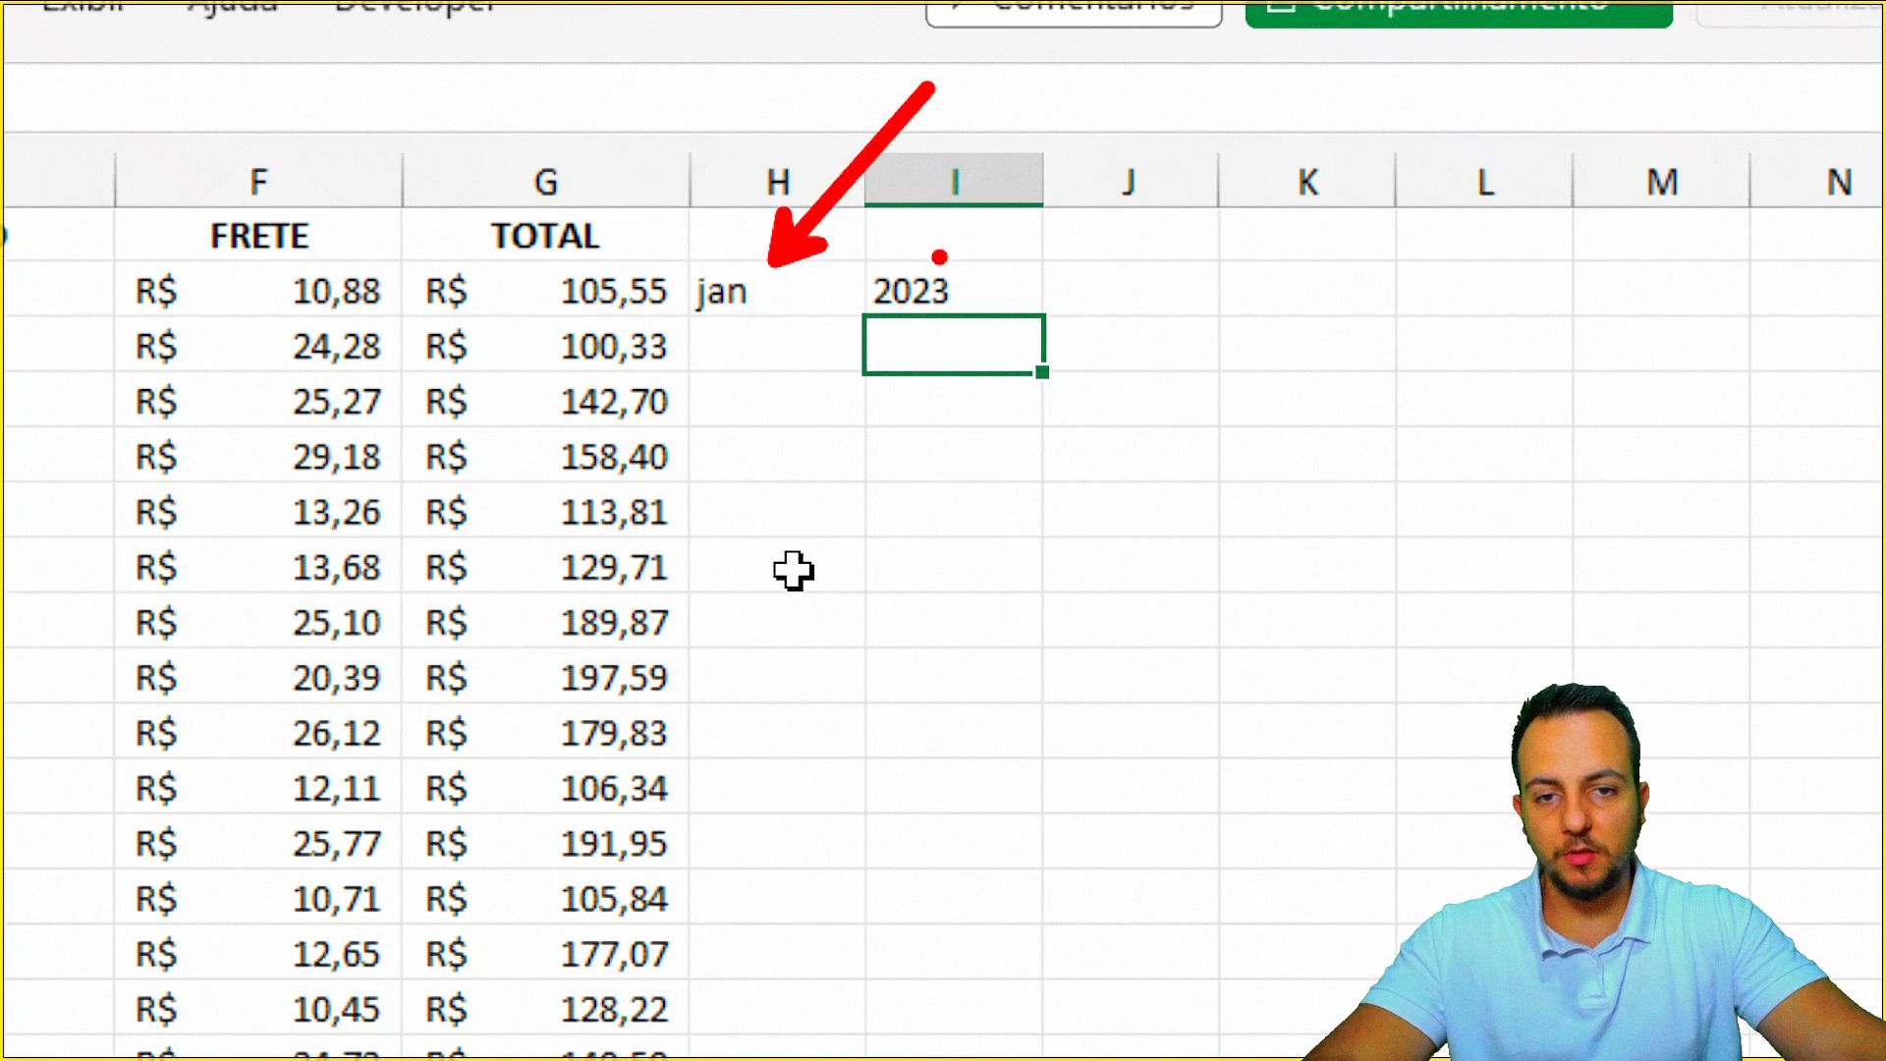
Step: Fill the month and year formulas from H2:I2 down through all order rows of the Dados sheet
{"action": "left_click_drag", "start_coordinate": [939, 259], "coordinate": [1040, 133]}
{"action": "mouse_move", "coordinate": [1031, 263]}
{"action": "left_mouse_down"}
{"action": "mouse_move", "coordinate": [1102, 258]}
{"action": "mouse_move", "coordinate": [614, 232]}
{"action": "left_mouse_up"}
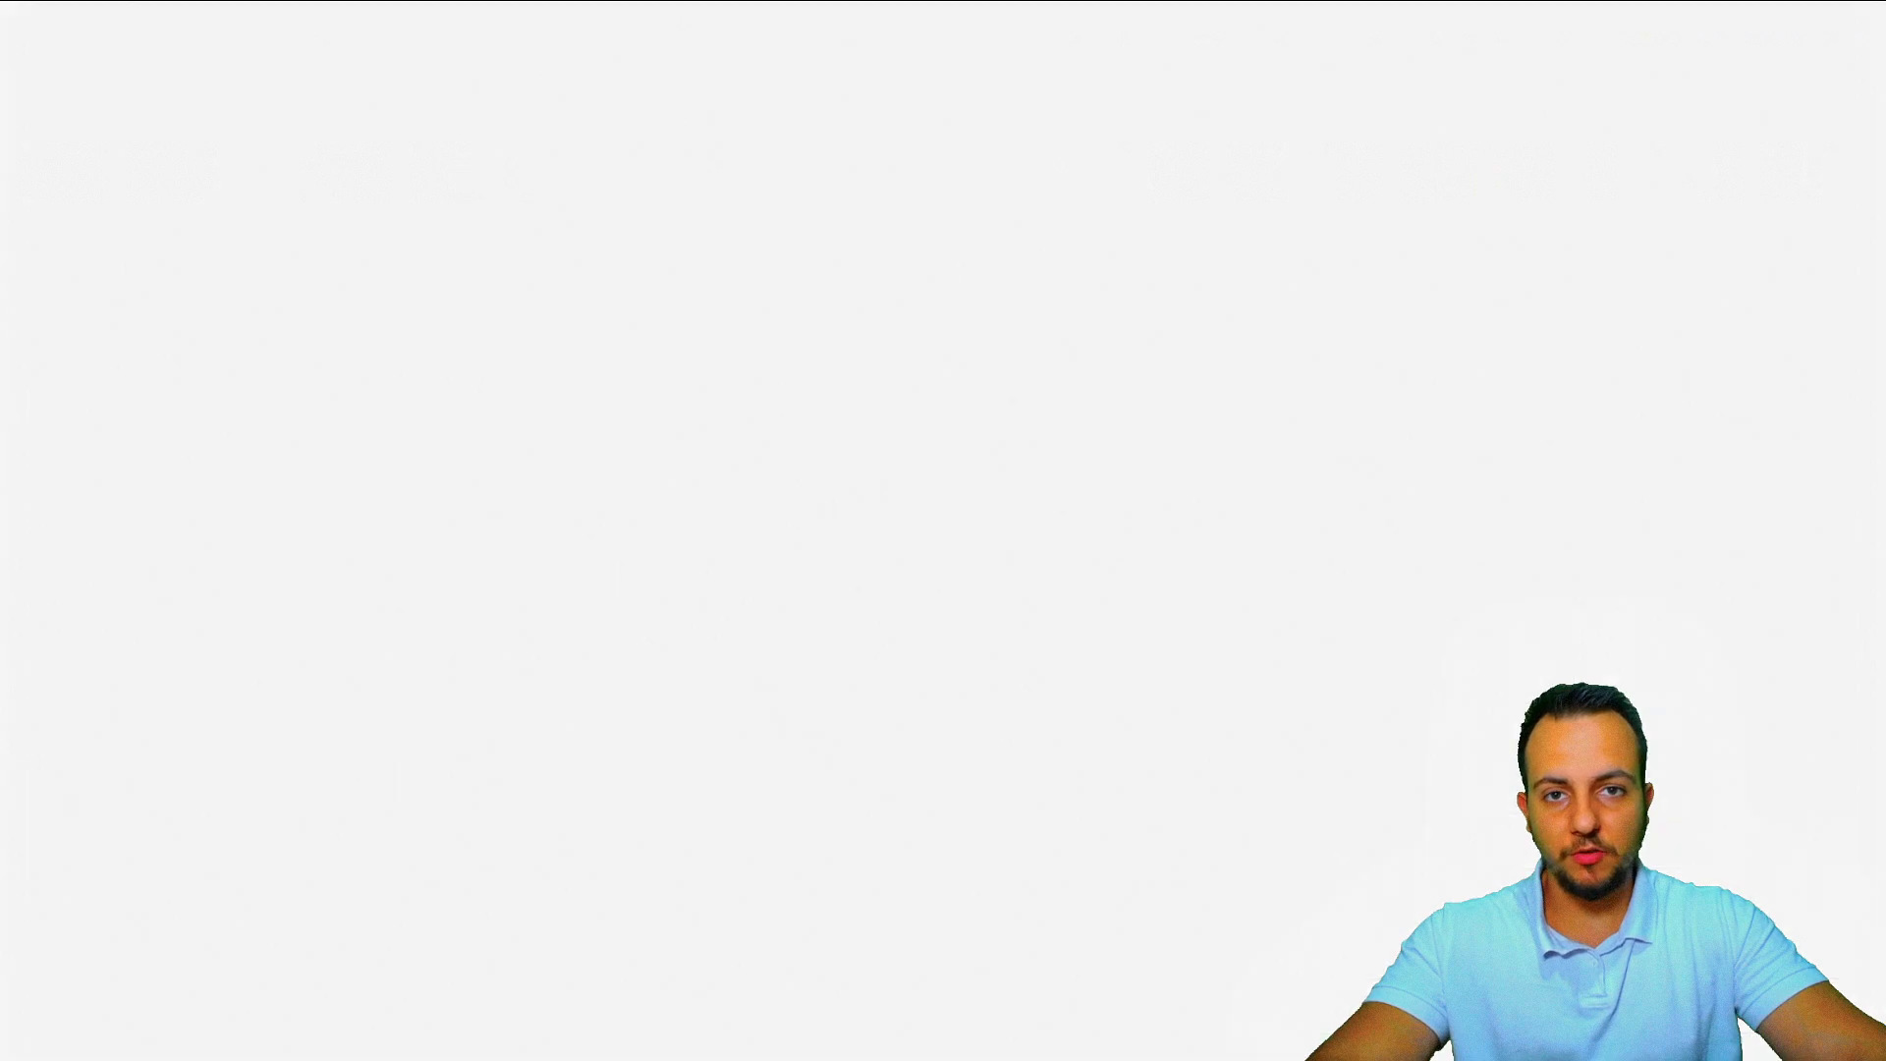
{"action": "mouse_move", "coordinate": [732, 291]}
{"action": "left_mouse_down"}
{"action": "mouse_move", "coordinate": [1003, 295]}
{"action": "mouse_move", "coordinate": [1051, 349]}
{"action": "mouse_move", "coordinate": [1066, 267]}
{"action": "left_mouse_up"}
{"action": "key", "text": "ctrl+2"}
{"action": "left_click_drag", "start_coordinate": [1053, 513], "coordinate": [1071, 381]}
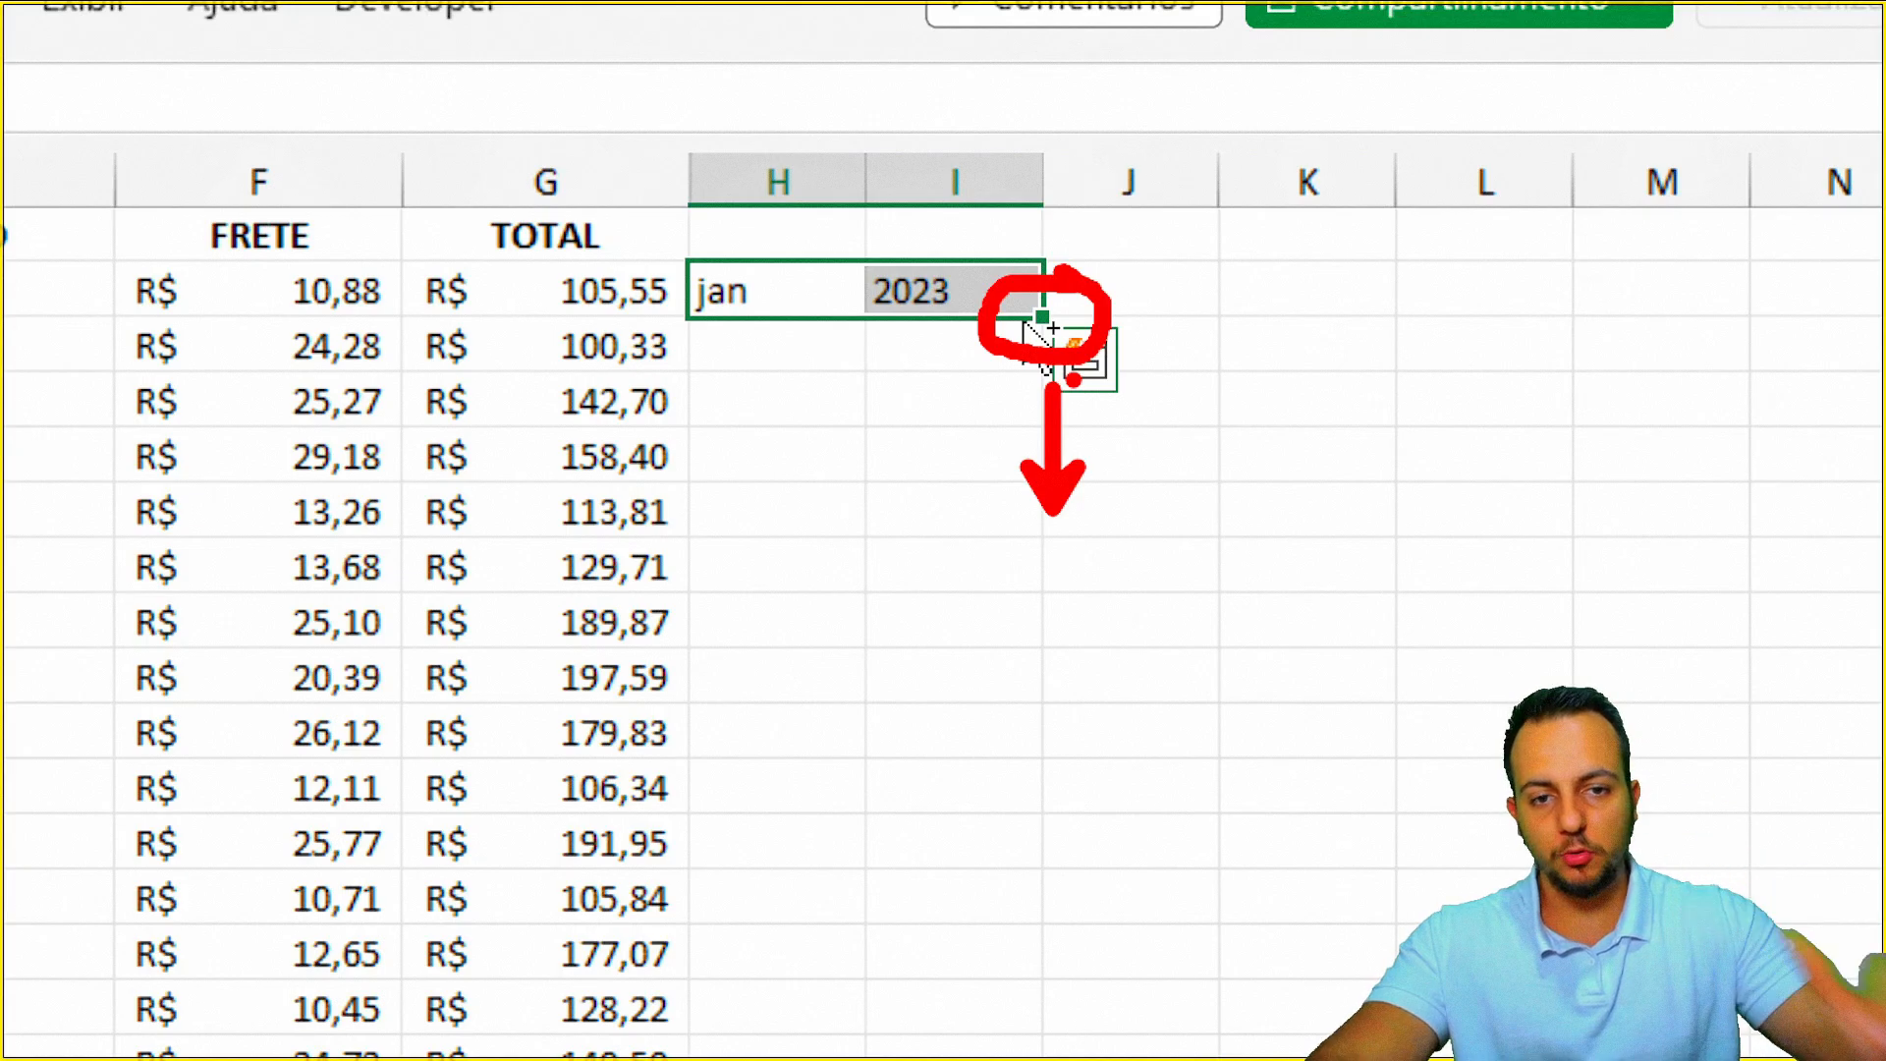
{"action": "key", "text": "Escape"}
{"action": "double_click", "coordinate": [1043, 318]}
{"action": "key", "text": "ctrl+4"}
{"action": "scroll", "coordinate": [1276, 402], "scroll_direction": "down", "scroll_amount": 2}
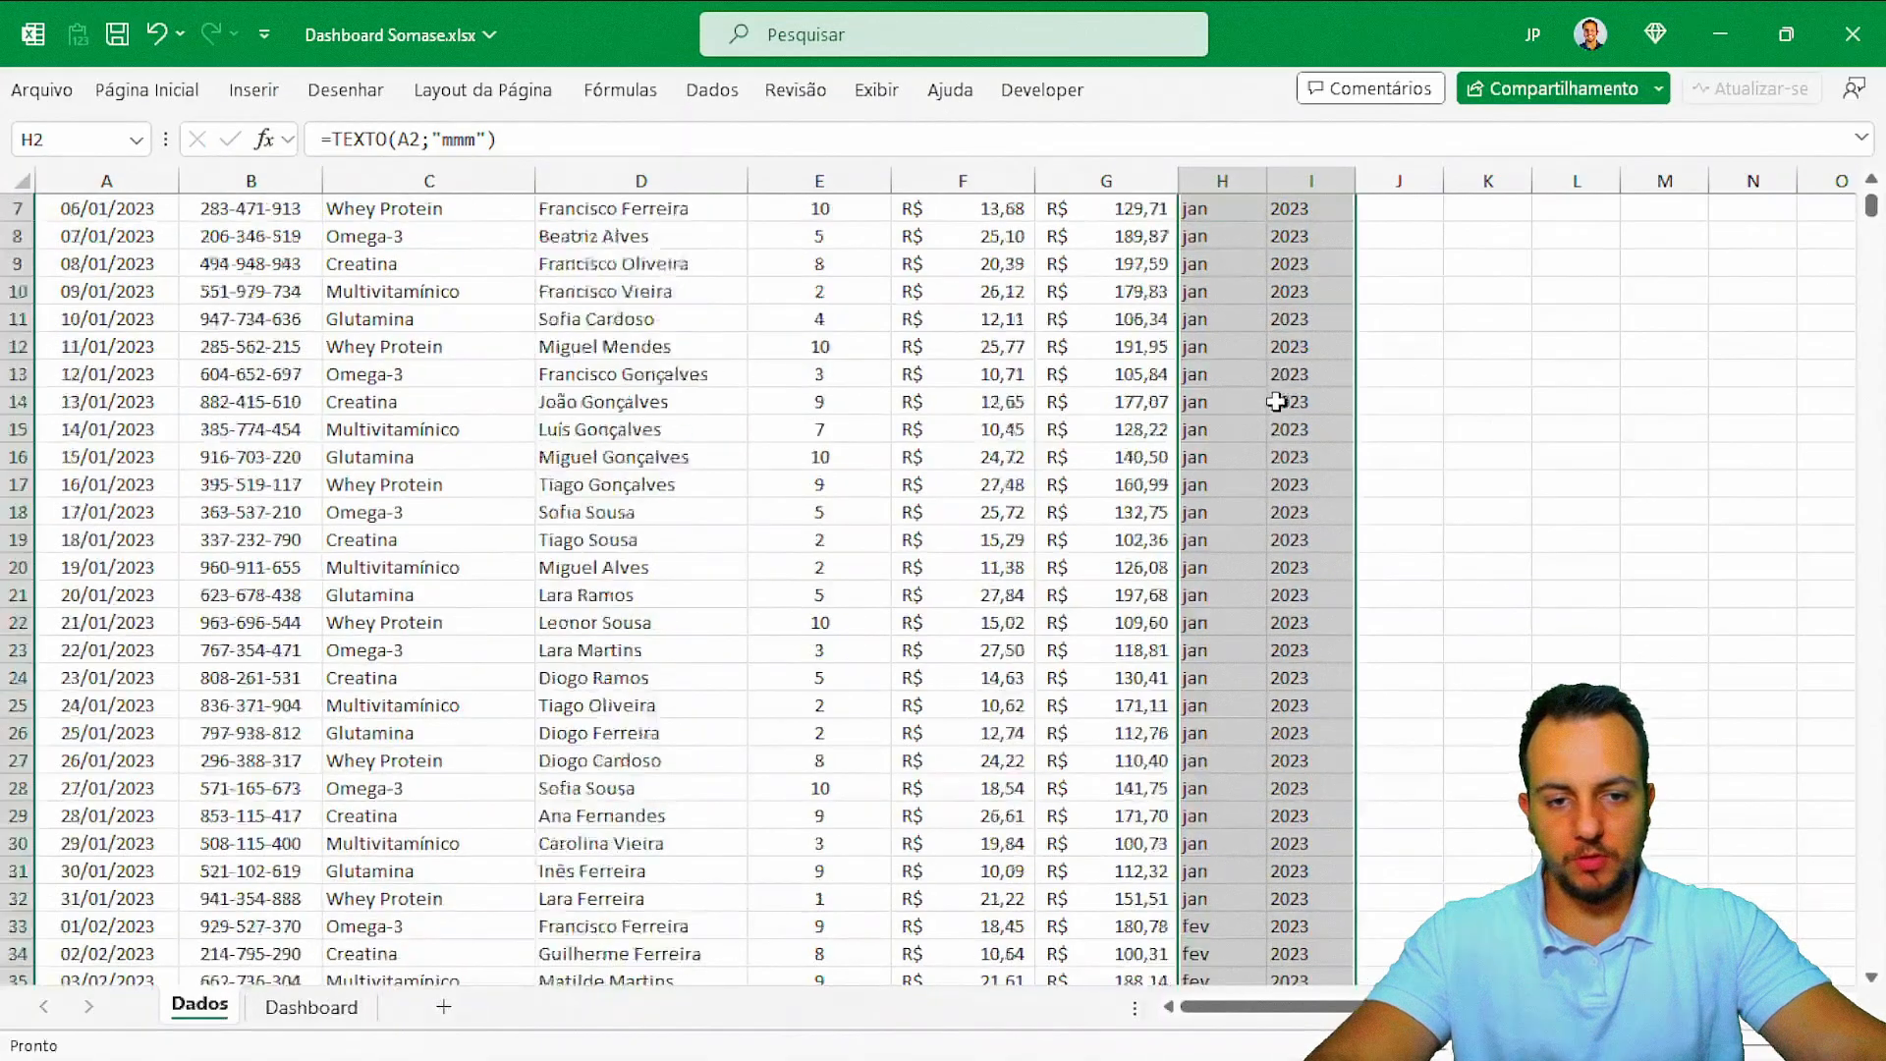
{"action": "scroll", "coordinate": [1277, 402], "scroll_direction": "up", "scroll_amount": 2}
{"action": "left_click", "coordinate": [104, 208]}
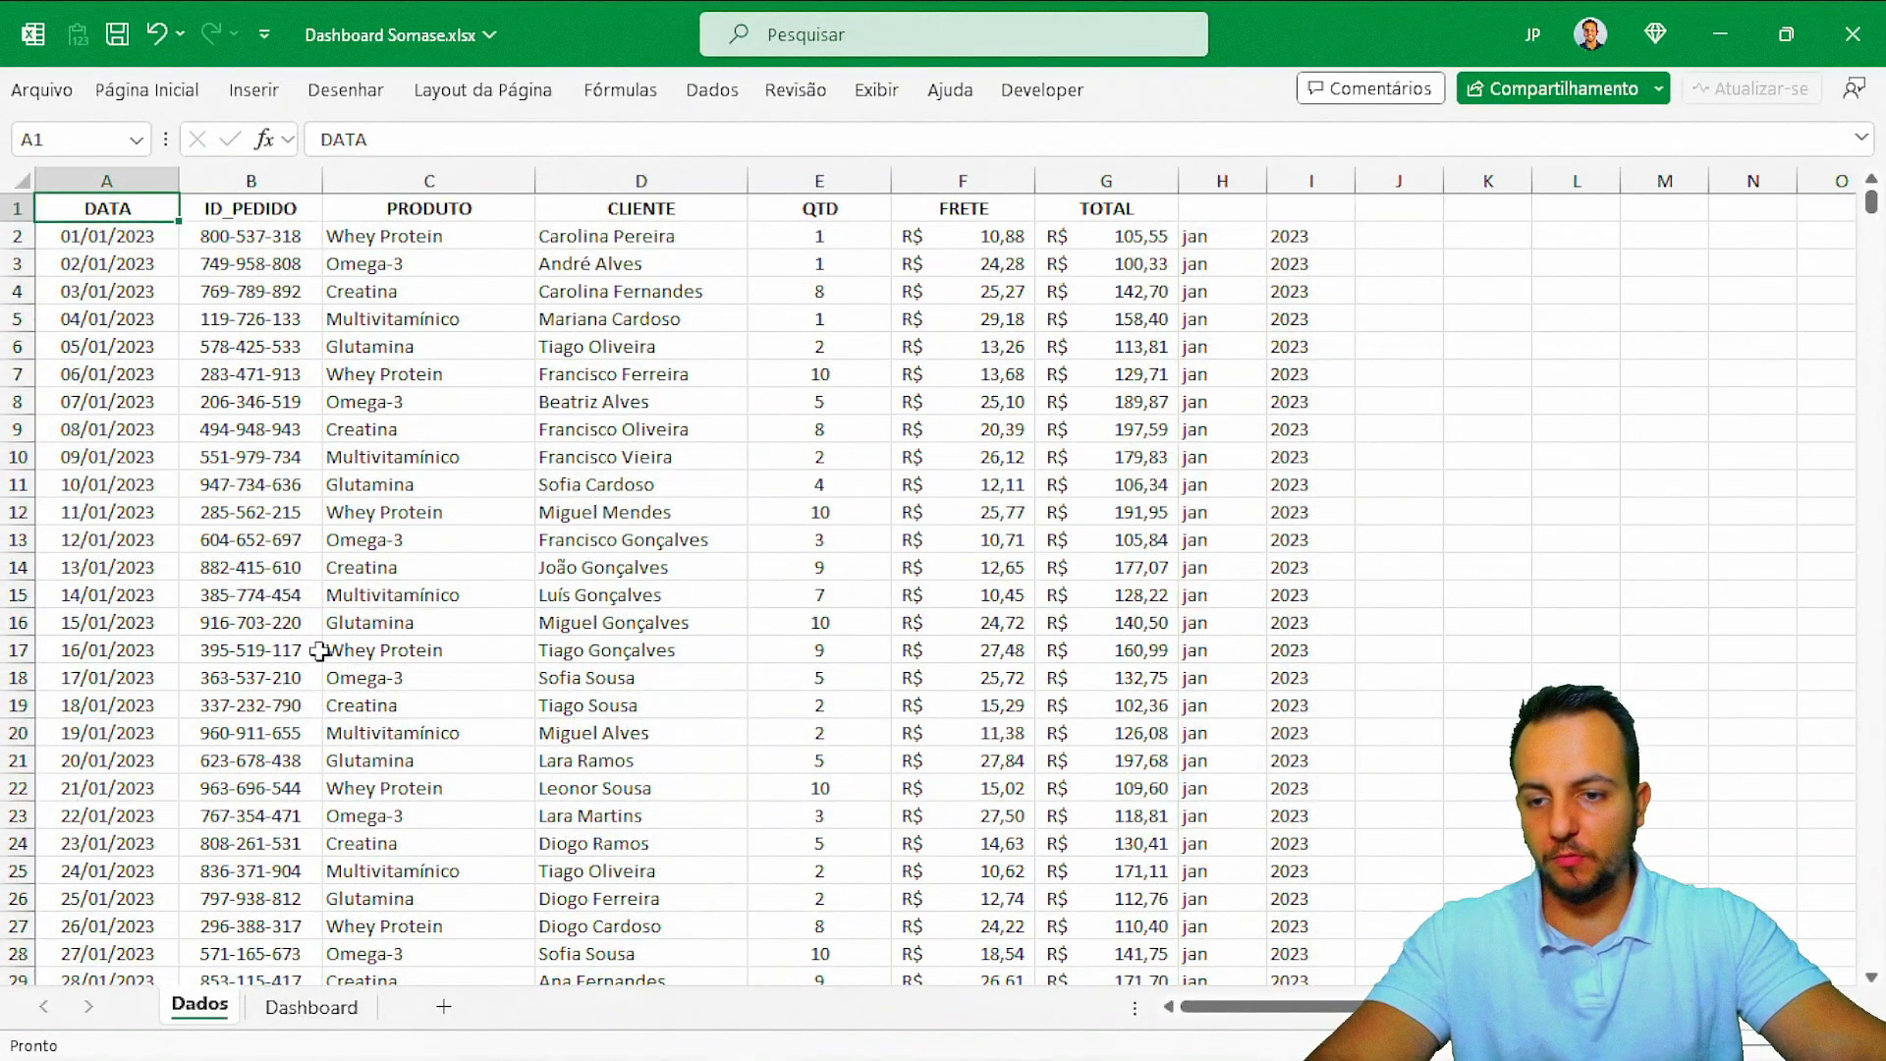
Step: In cell C4 of the Dashboard sheet, start a SOMASES formula with Dados!G:G, the TOTAL column, as the sum range
{"action": "left_click", "coordinate": [311, 1008]}
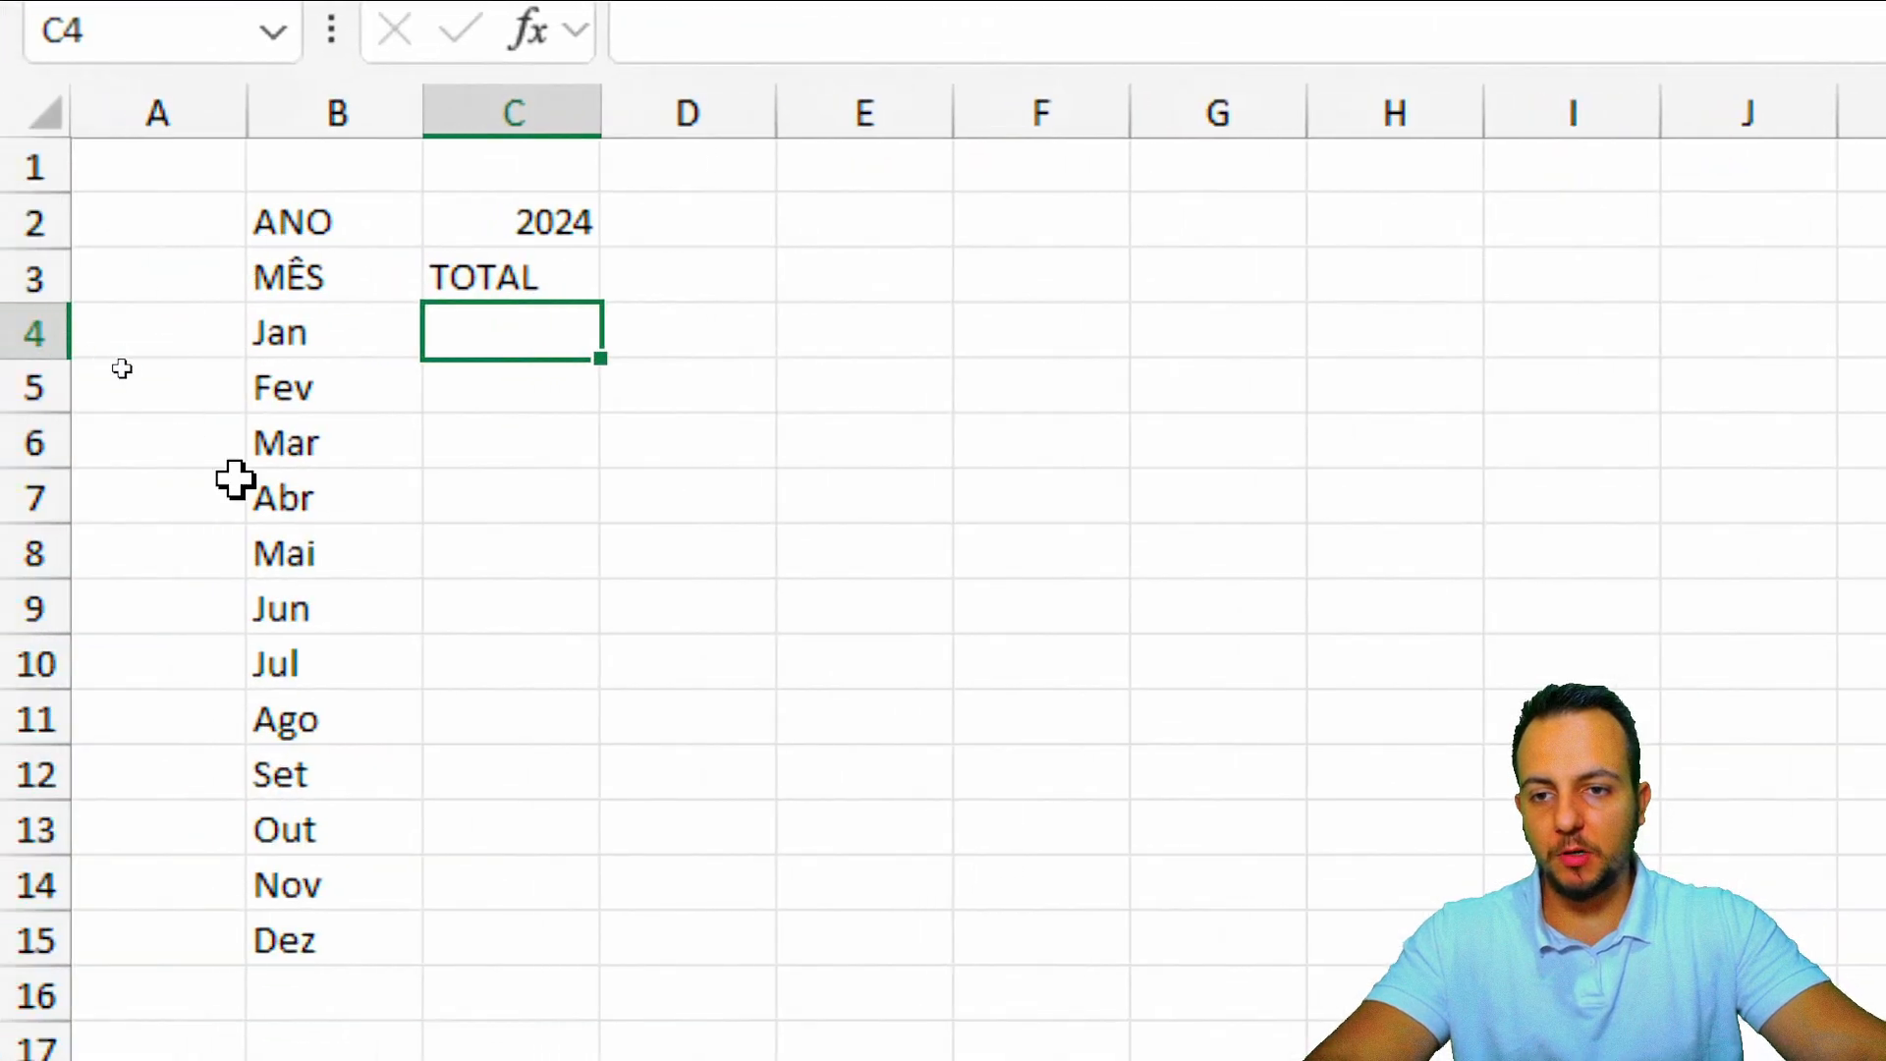
{"action": "key", "text": "ctrl+2"}
{"action": "left_click_drag", "start_coordinate": [191, 300], "coordinate": [389, 401]}
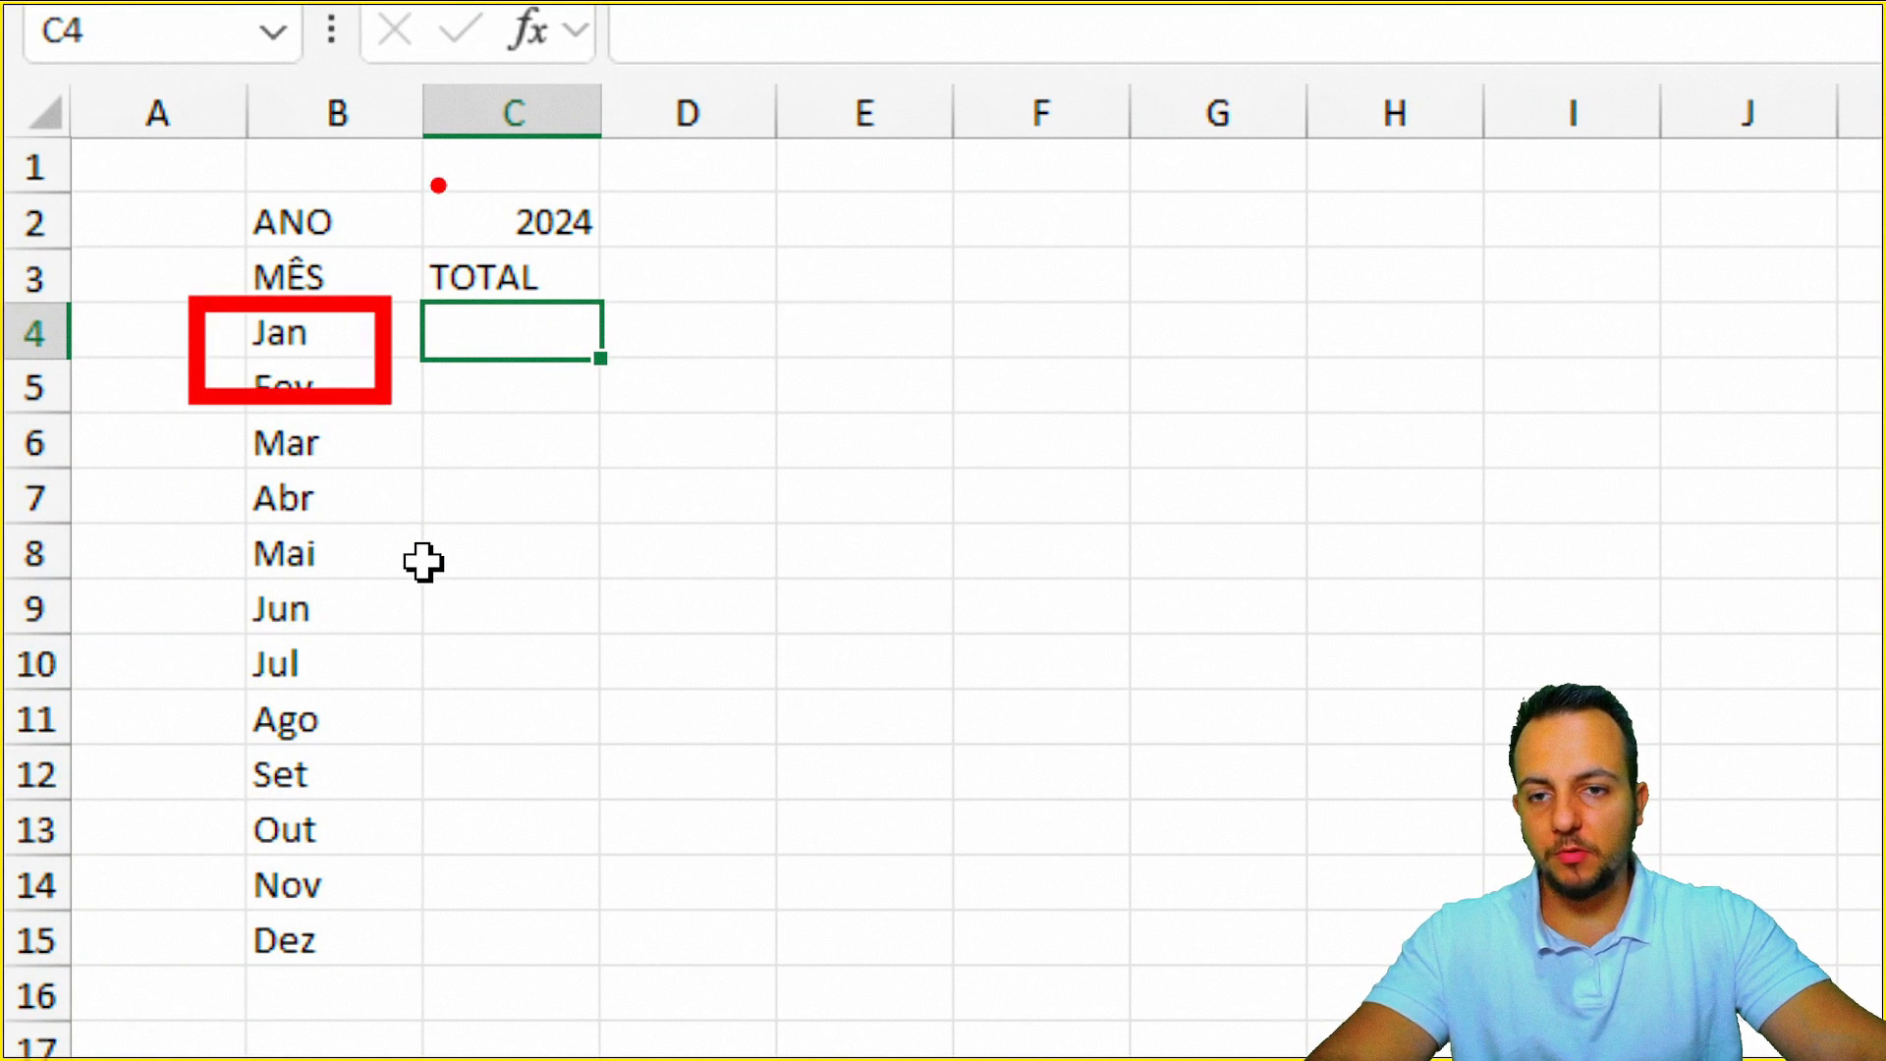
{"action": "left_click_drag", "start_coordinate": [434, 181], "coordinate": [702, 290]}
{"action": "key", "text": "Escape"}
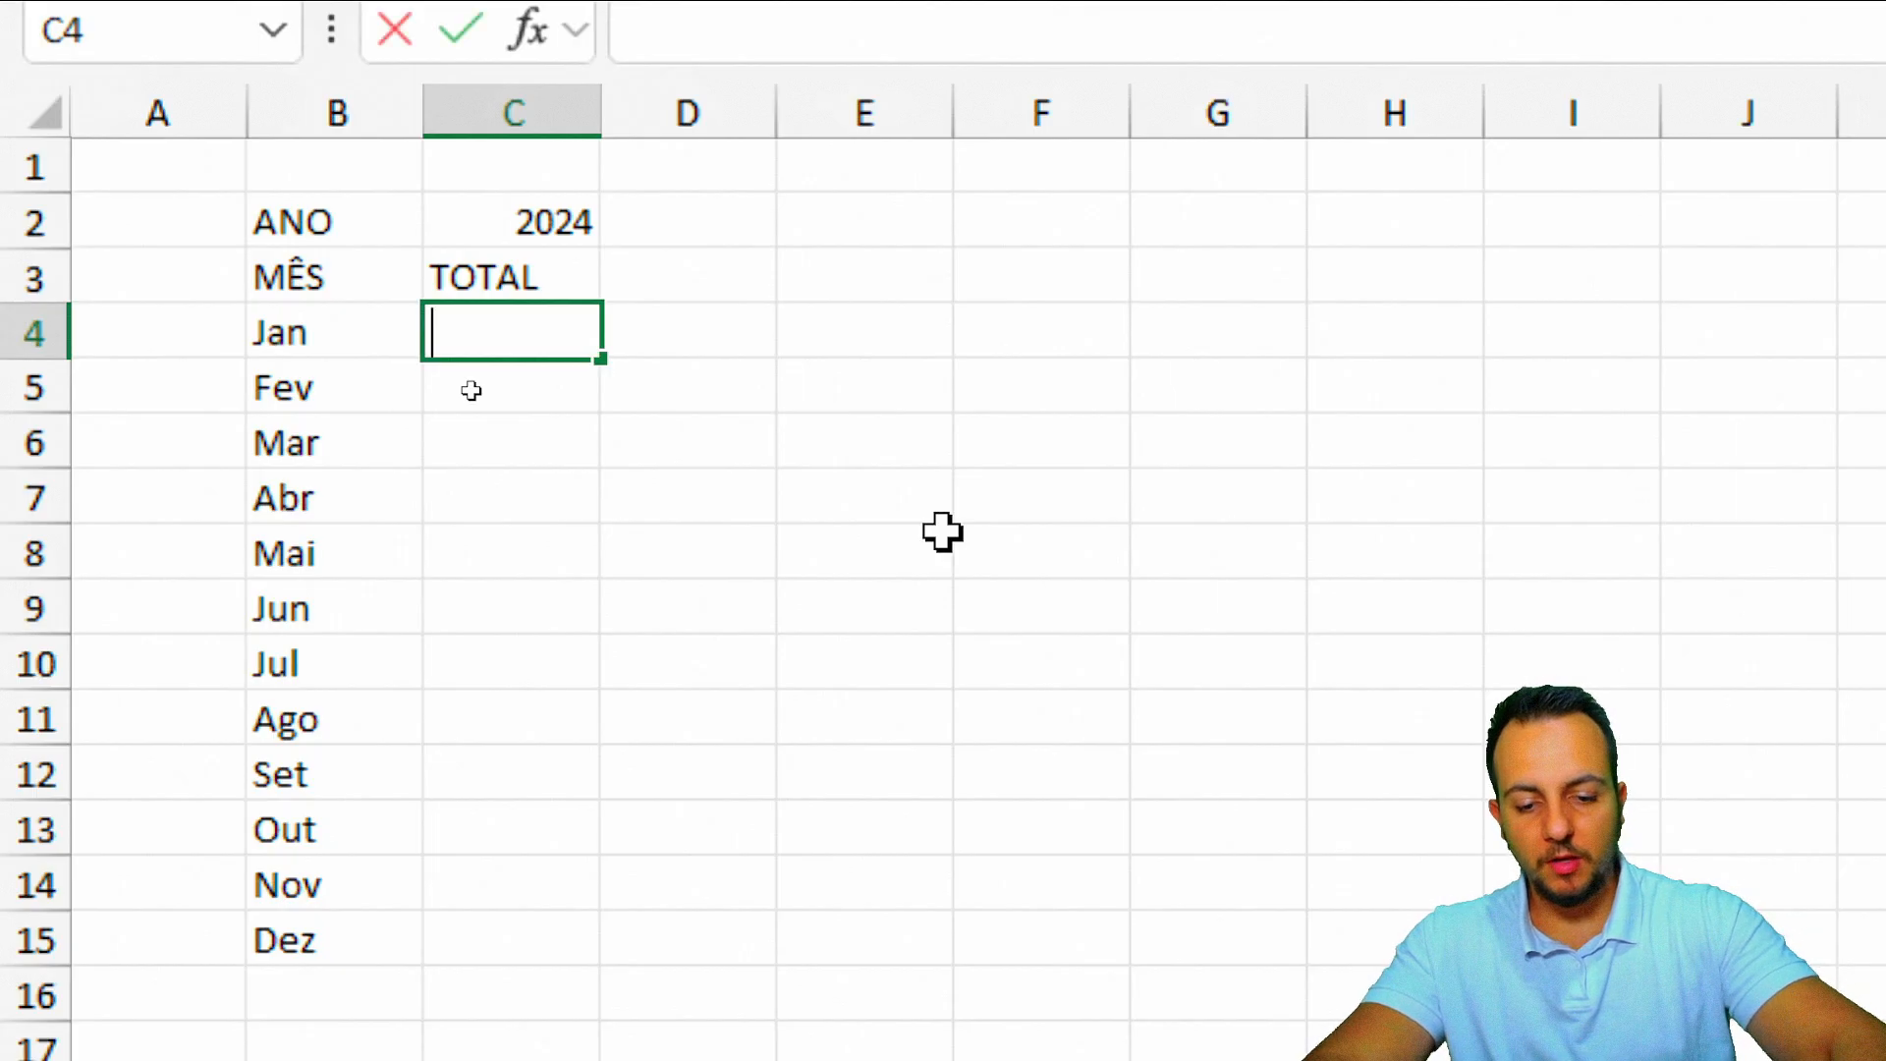
{"action": "type", "text": "=somases"}
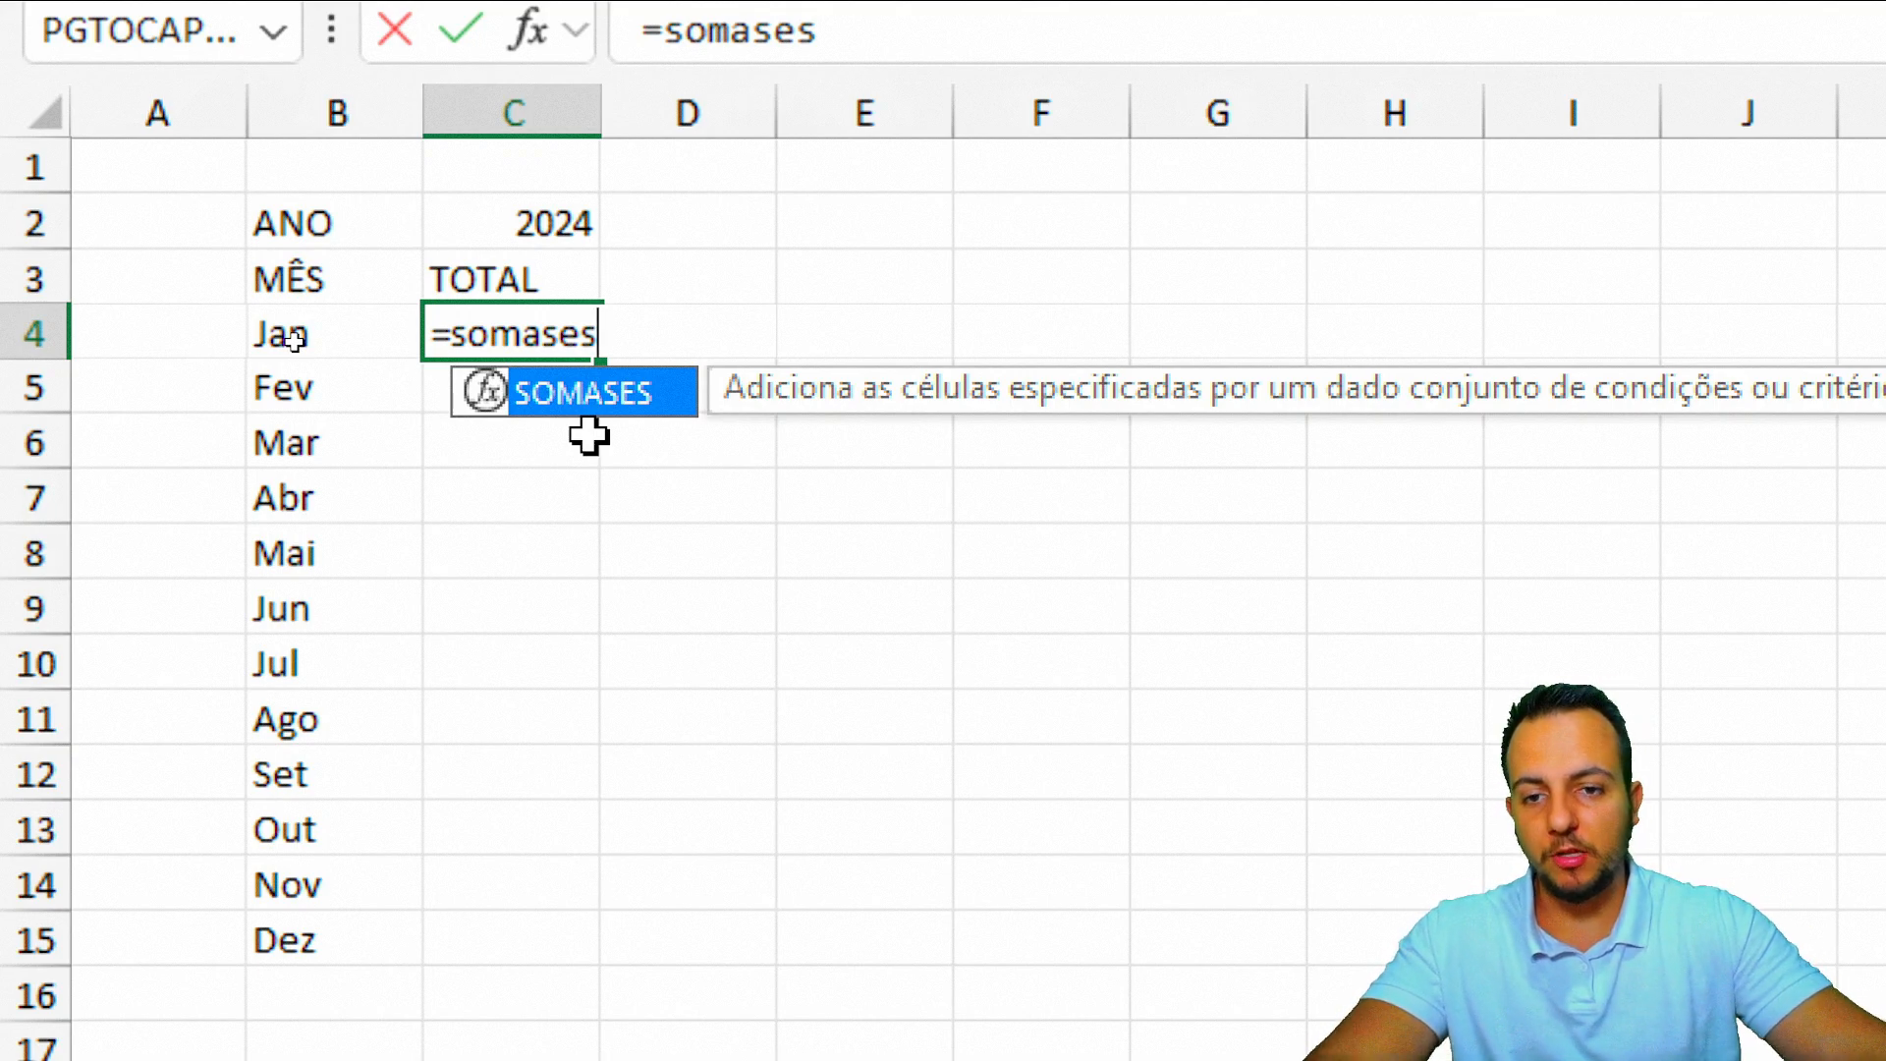
{"action": "double_click", "coordinate": [610, 402]}
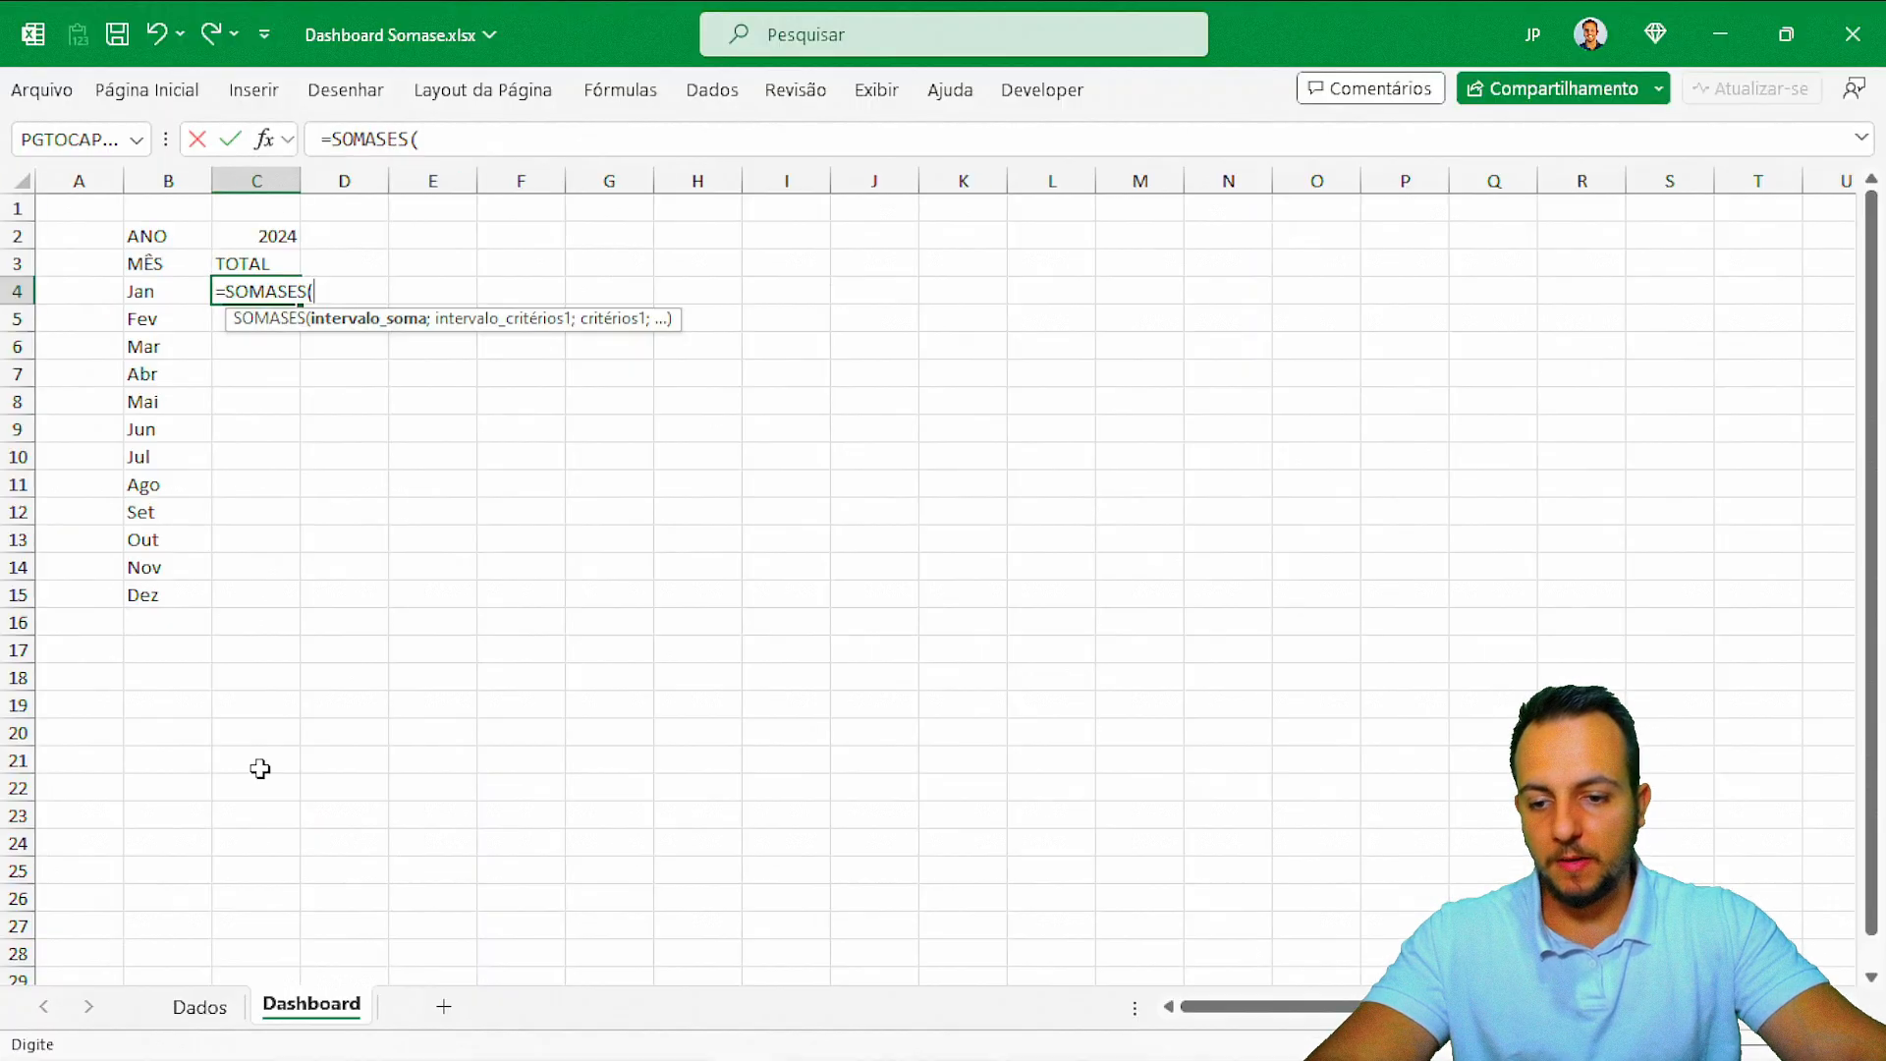
{"action": "left_click", "coordinate": [191, 1006]}
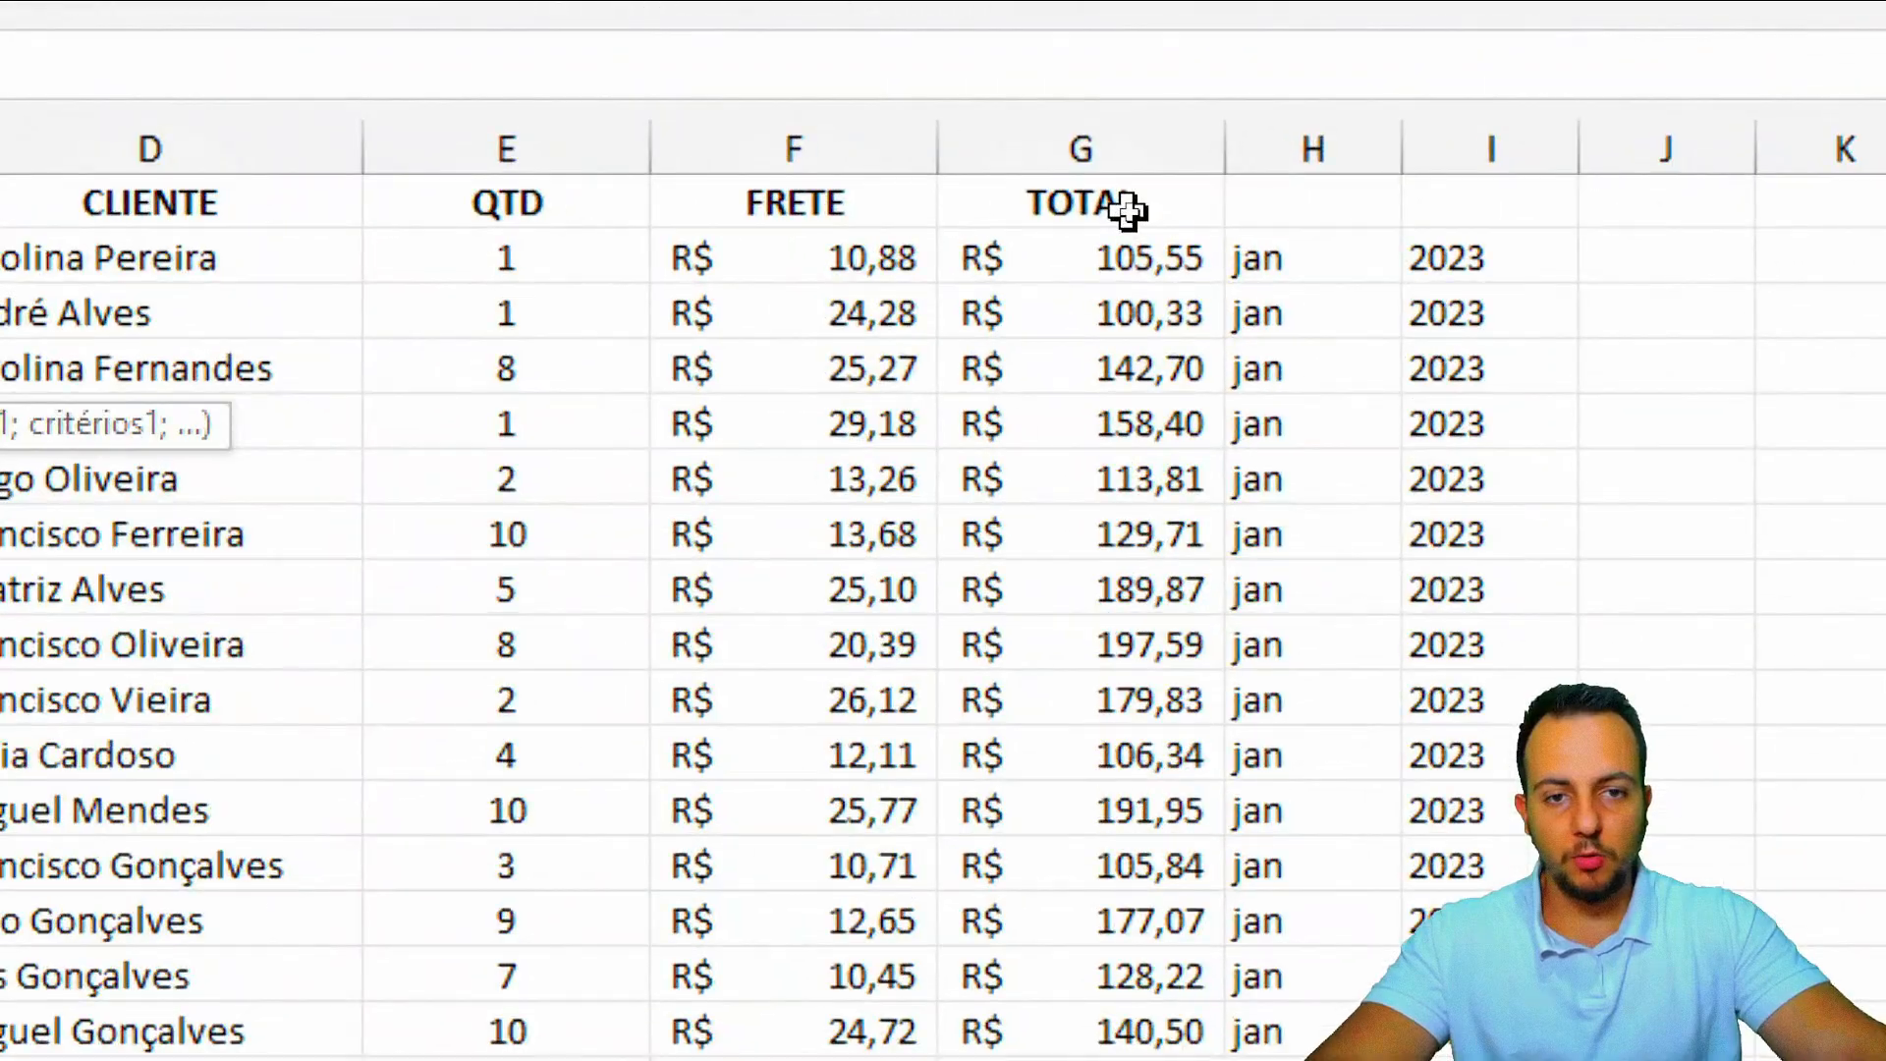
{"action": "left_click", "coordinate": [1128, 179]}
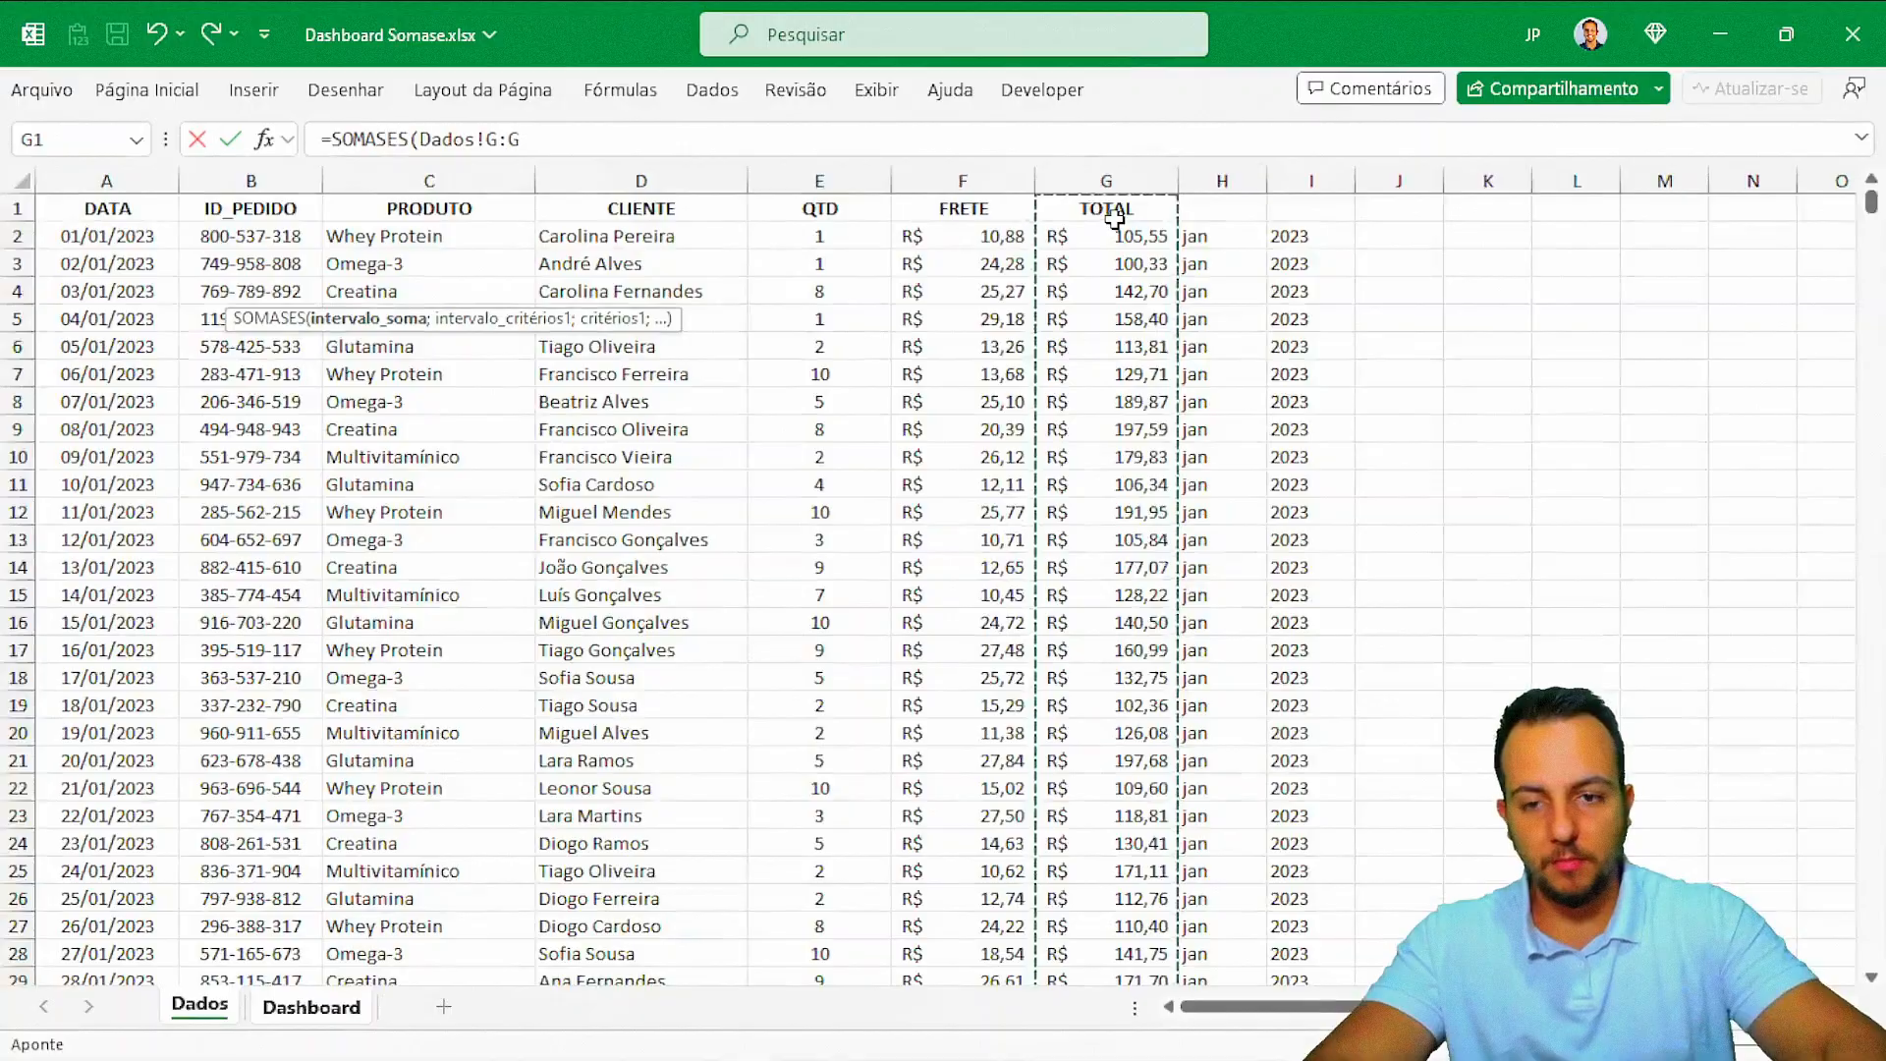
{"action": "type", "text": ";"}
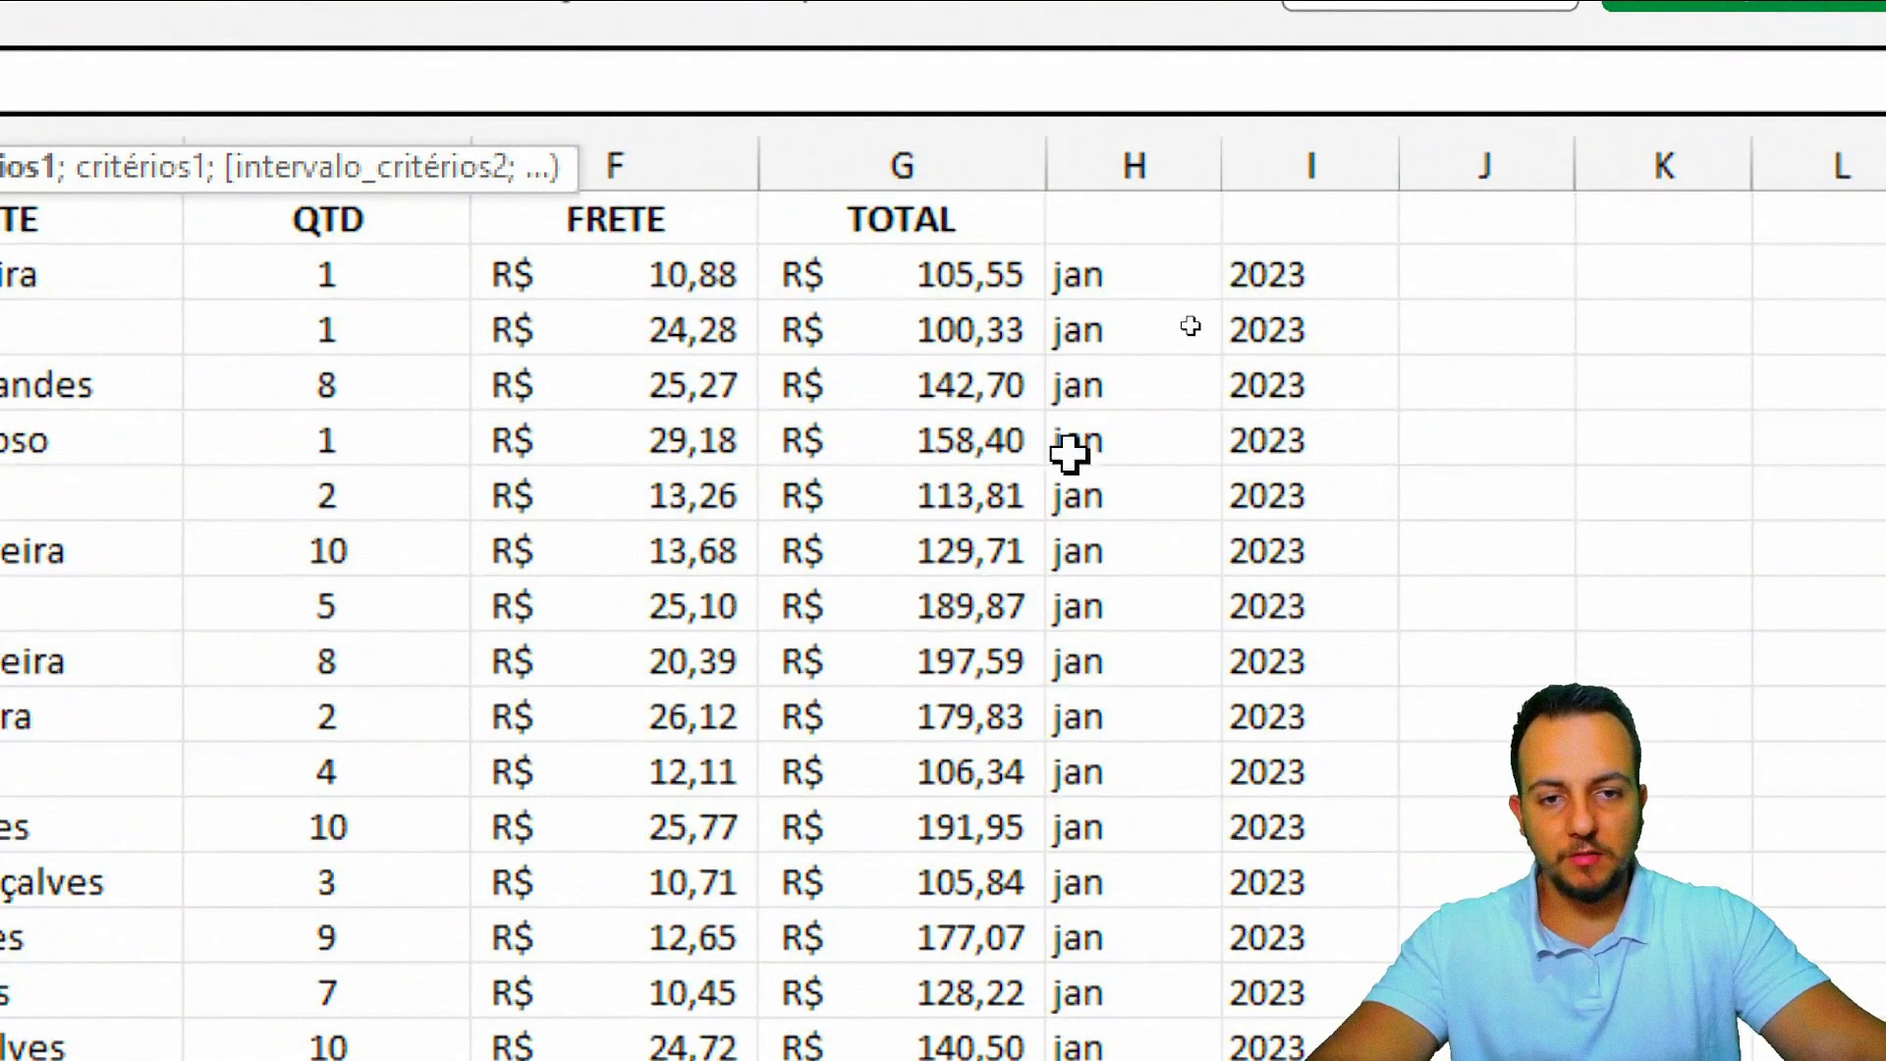
Step: Add the month condition to the SOMASES formula, with criteria range Dados!H:H and criterion Dashboard!B4
{"action": "left_click", "coordinate": [1162, 147]}
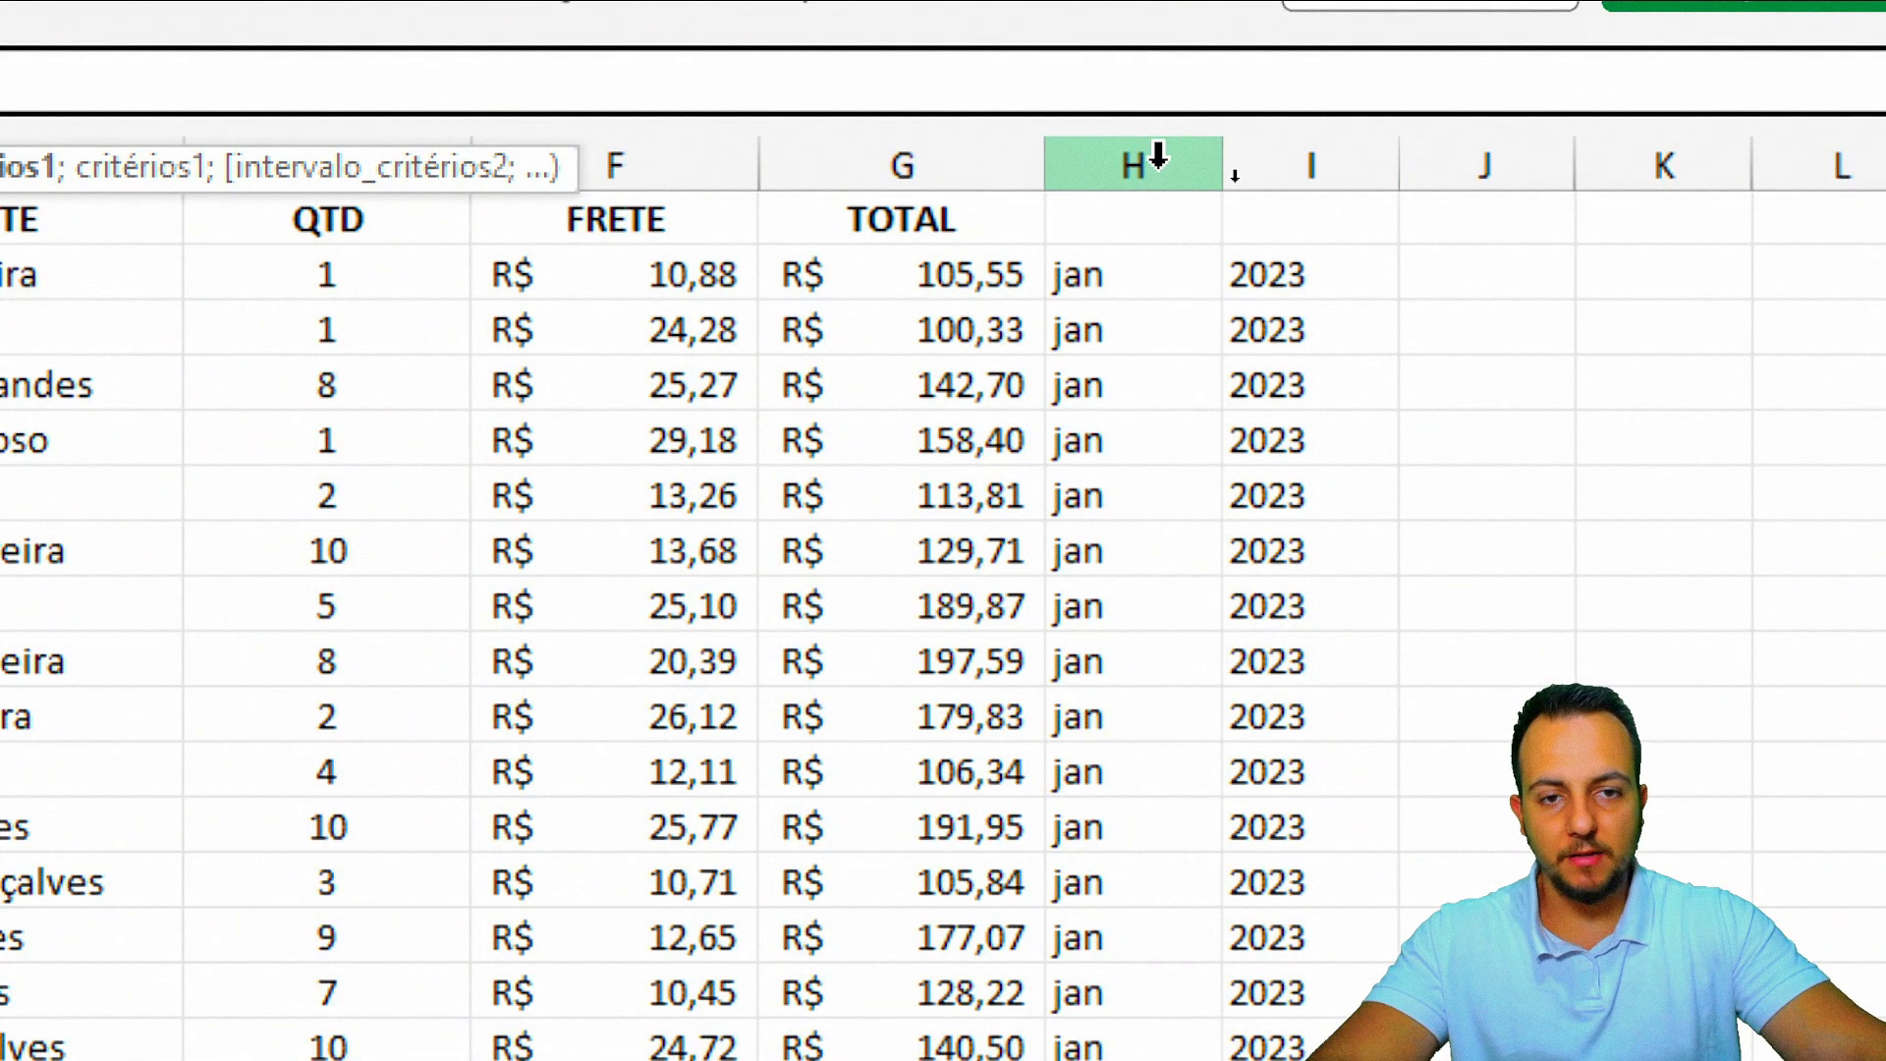
{"action": "type", "text": ";"}
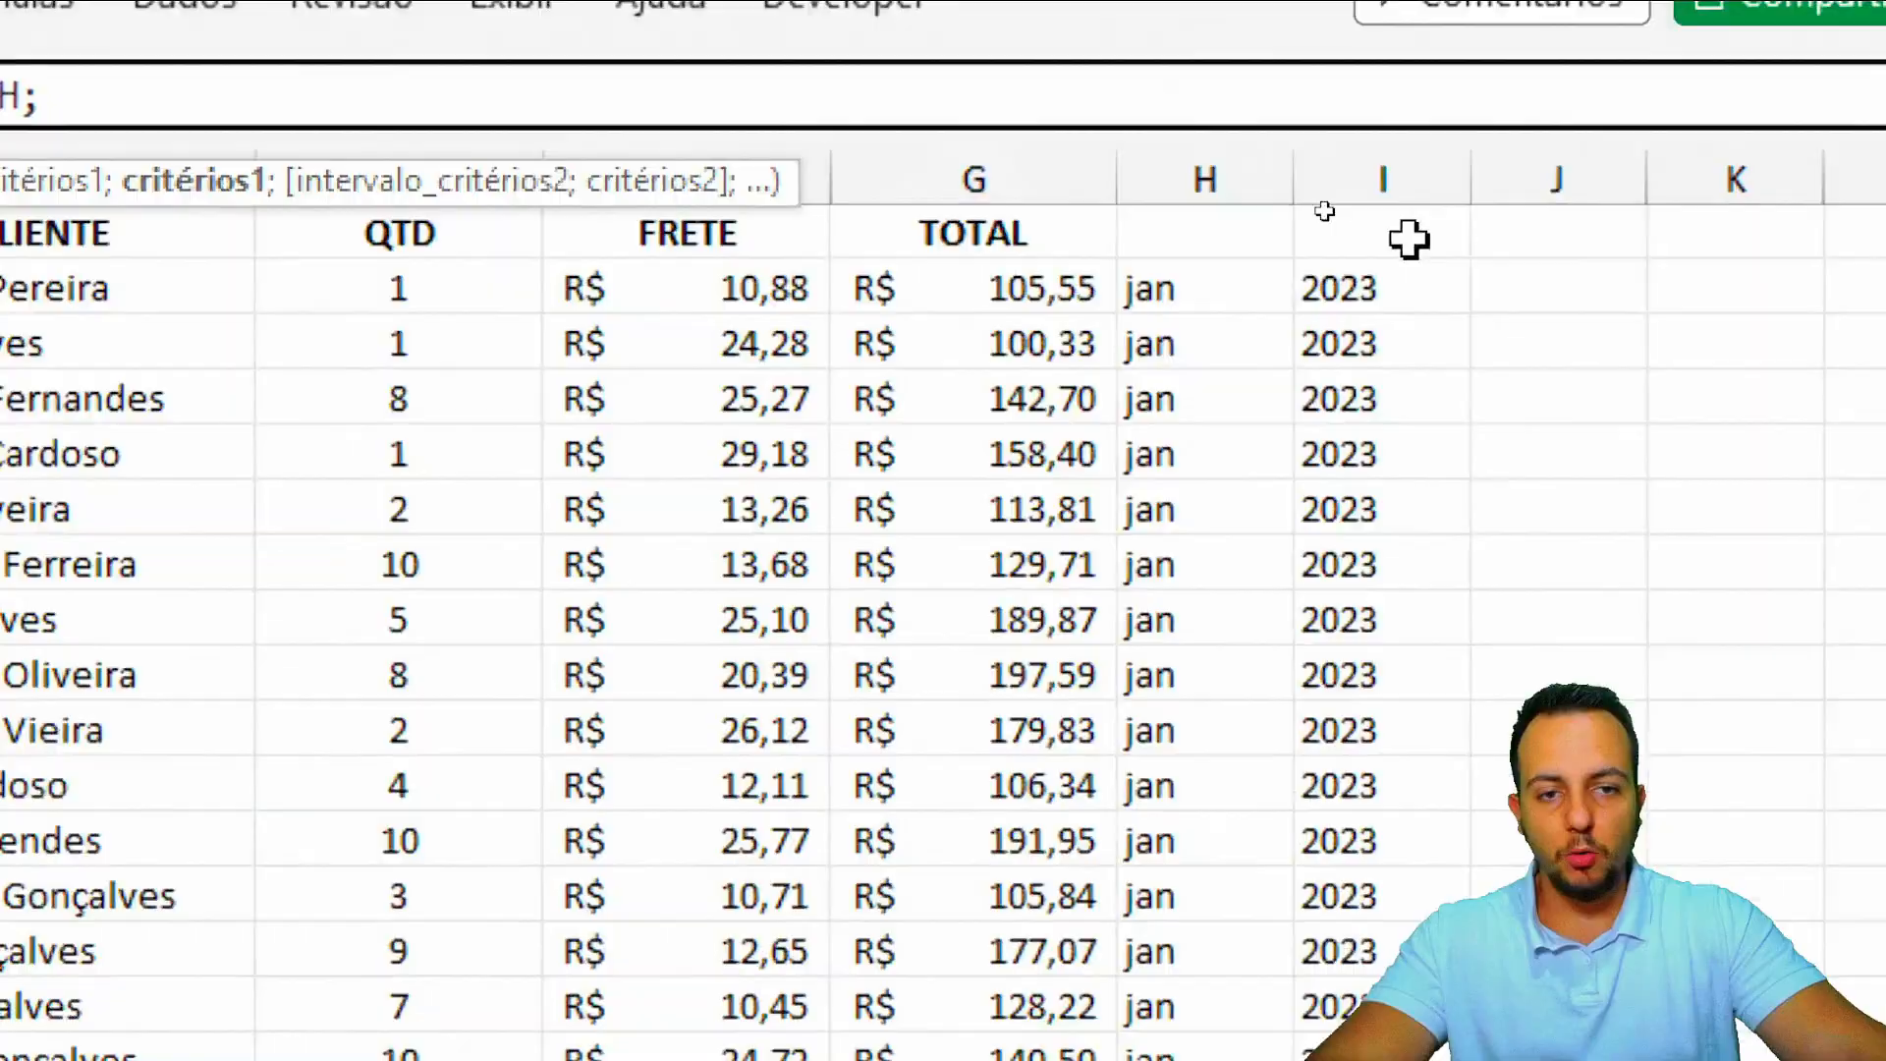
{"action": "key", "text": "ctrl+2"}
{"action": "left_click_drag", "start_coordinate": [1038, 103], "coordinate": [1304, 1044]}
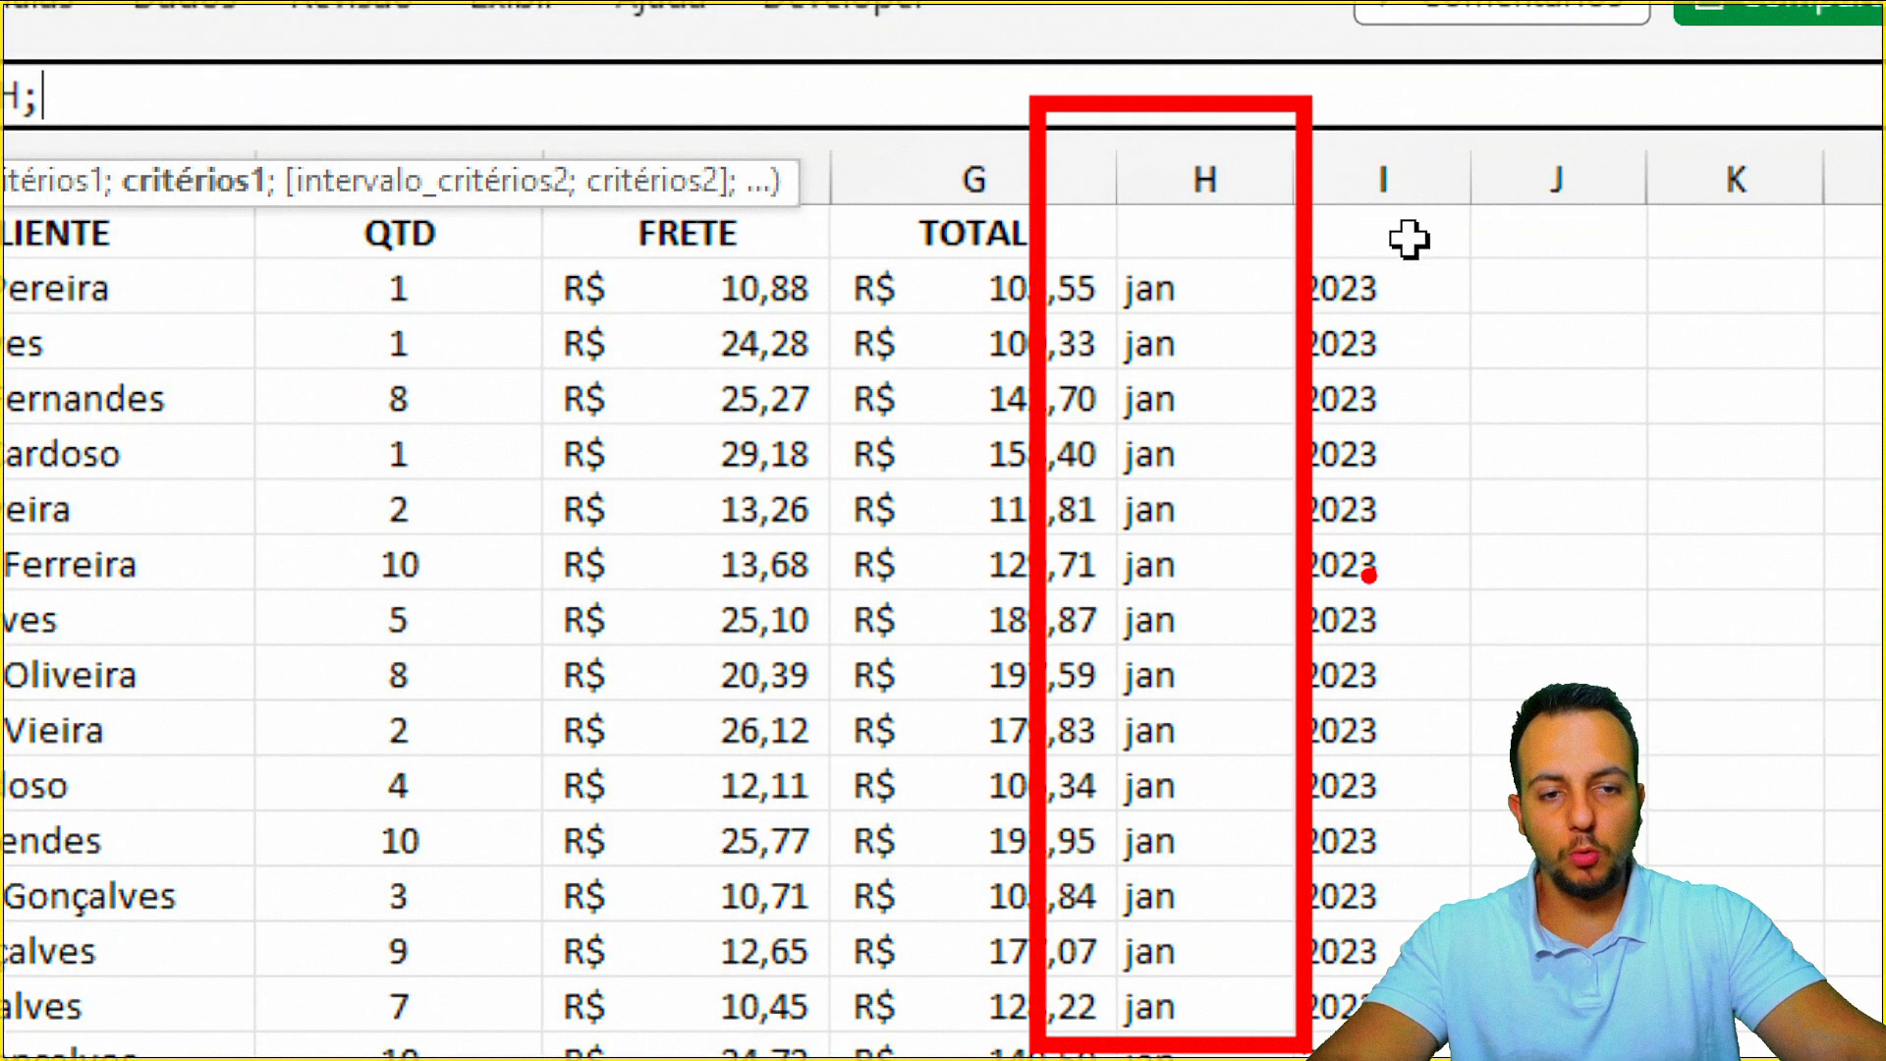
{"action": "left_click_drag", "start_coordinate": [1432, 167], "coordinate": [1432, 207]}
{"action": "left_click_drag", "start_coordinate": [1410, 83], "coordinate": [1482, 313]}
{"action": "left_click_drag", "start_coordinate": [1370, 334], "coordinate": [1722, 258]}
{"action": "key", "text": "Escape"}
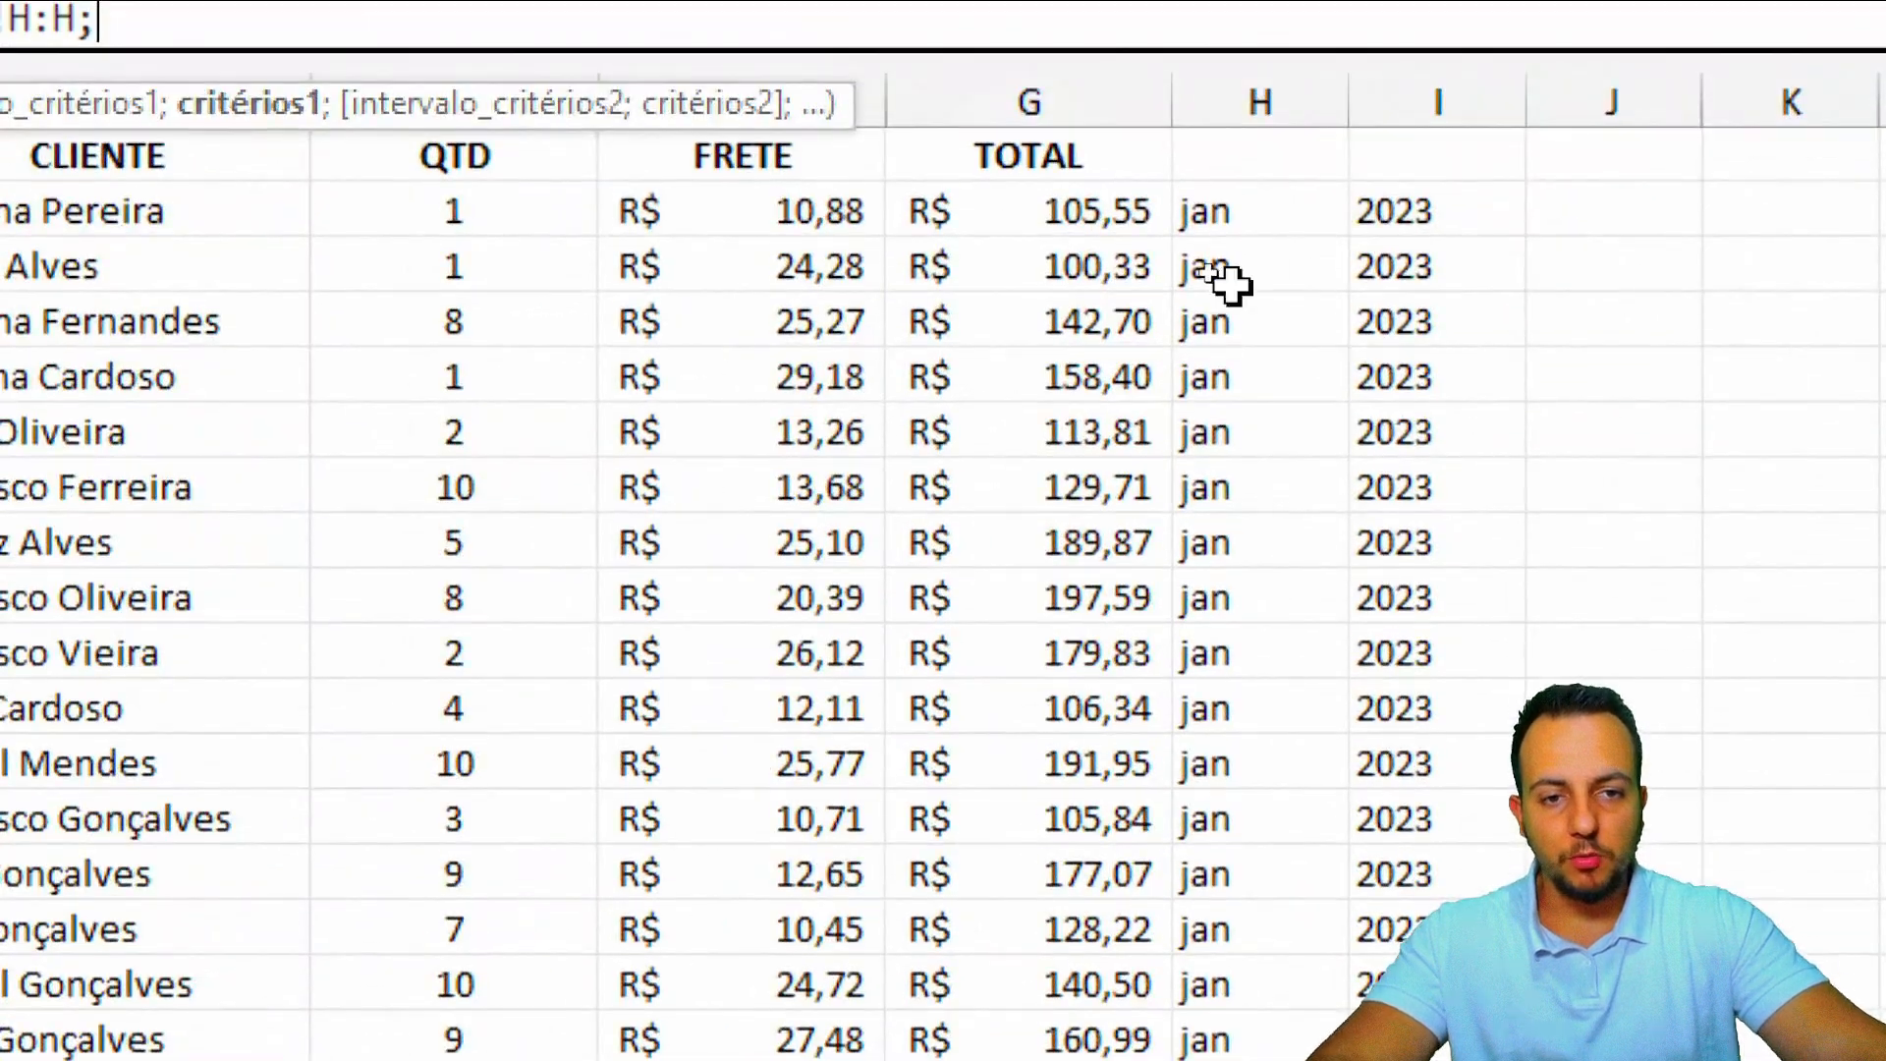
{"action": "key", "text": "ctrl+Page_Down"}
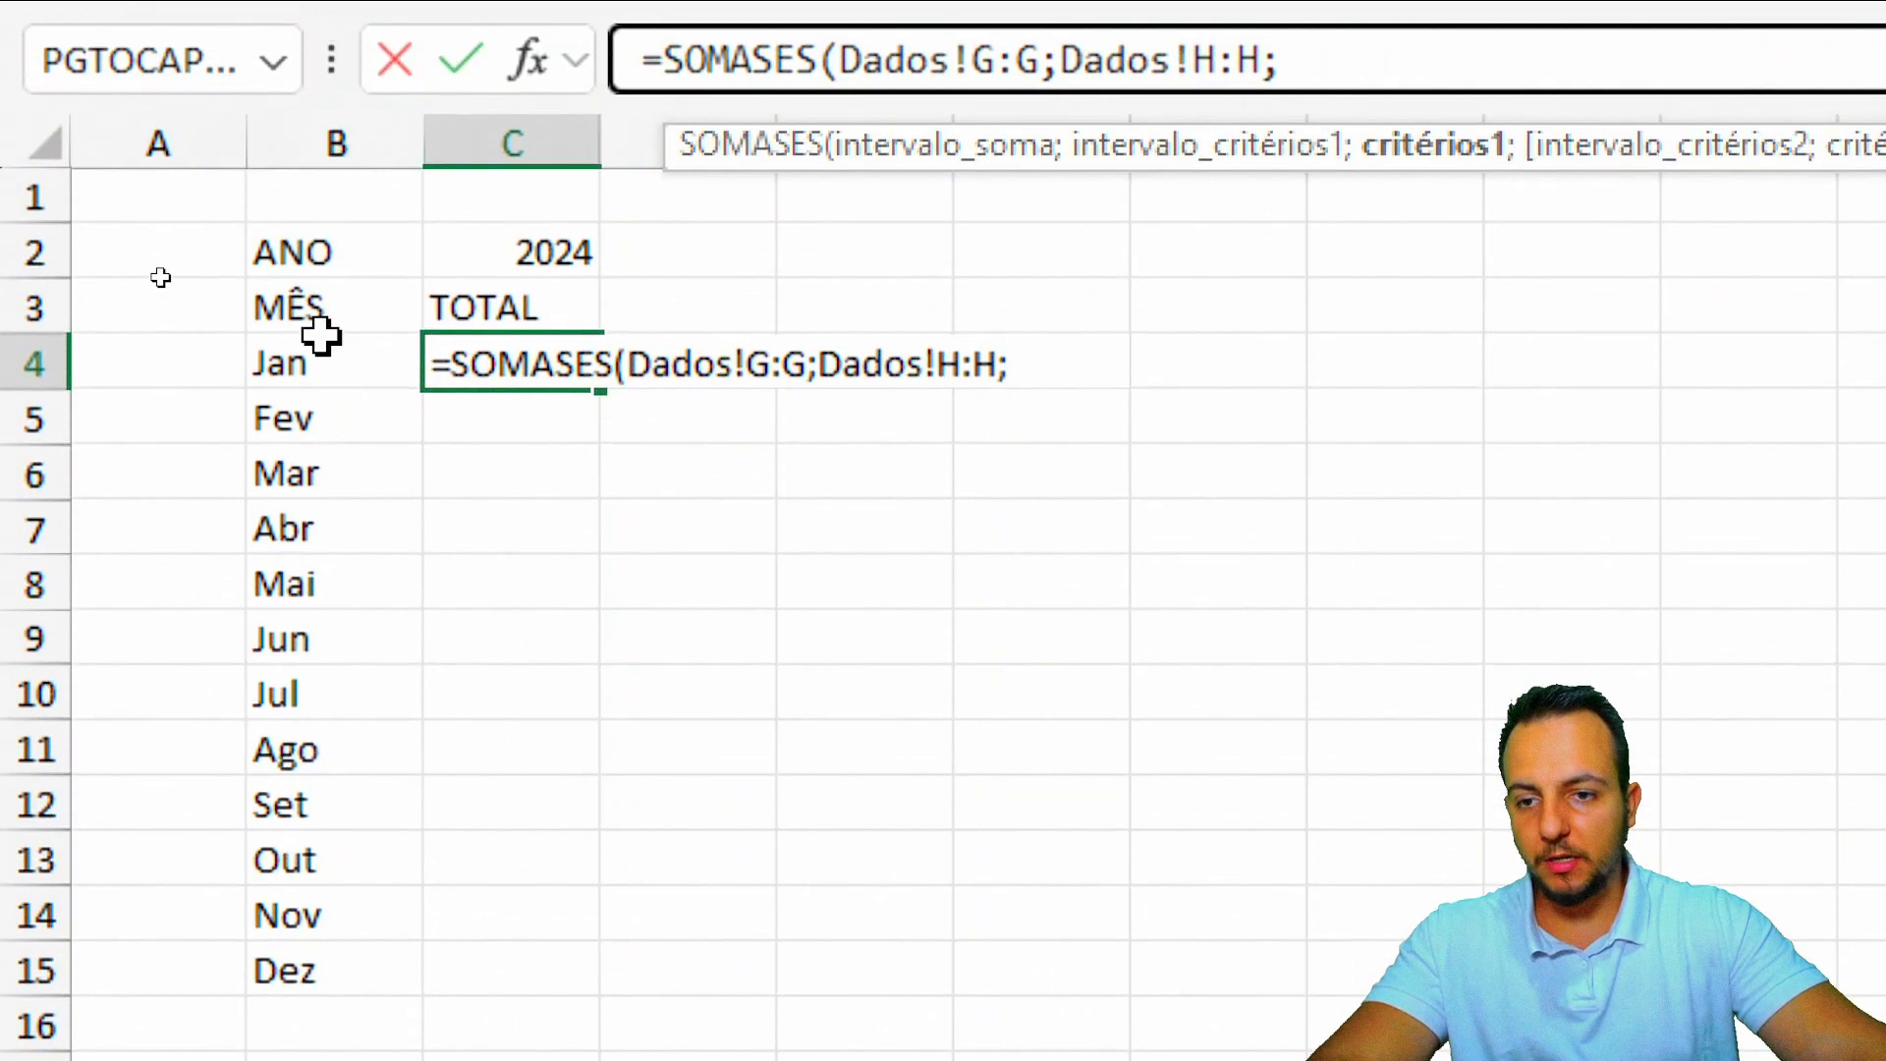
{"action": "left_click", "coordinate": [162, 287]}
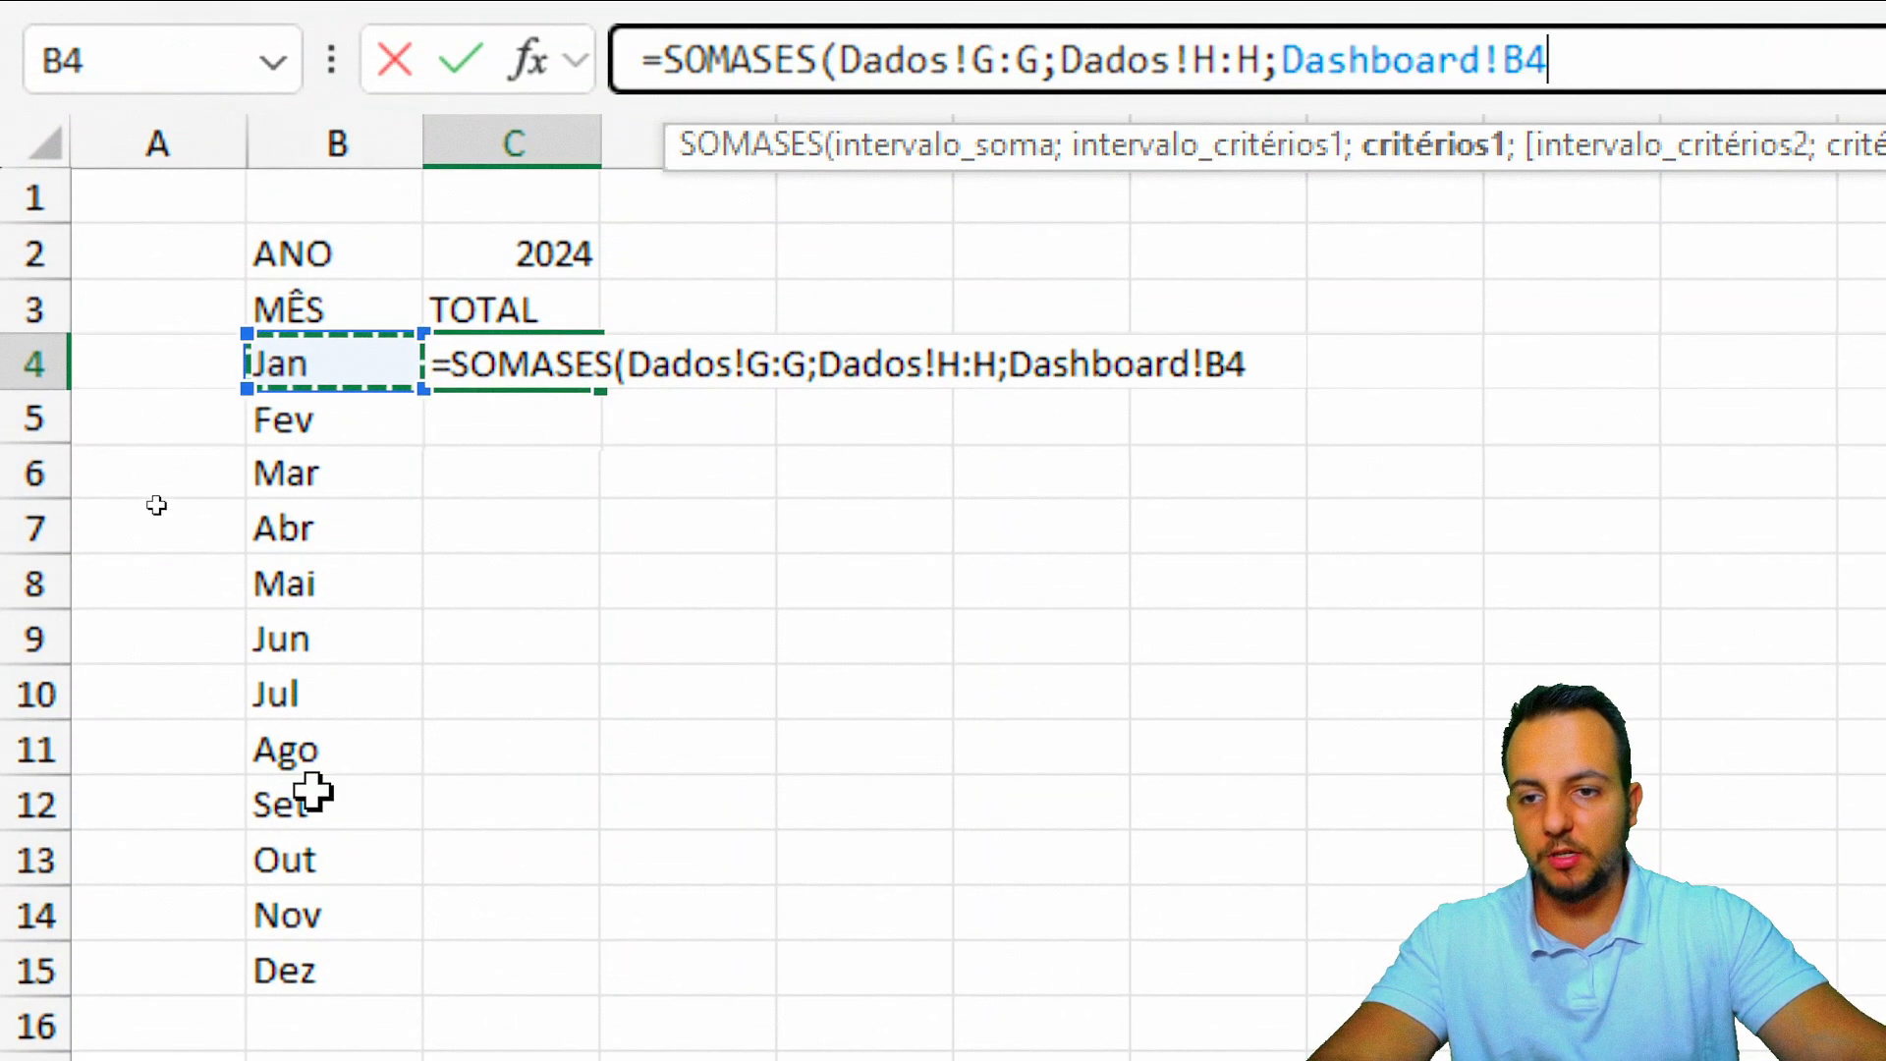
{"action": "type", "text": ";"}
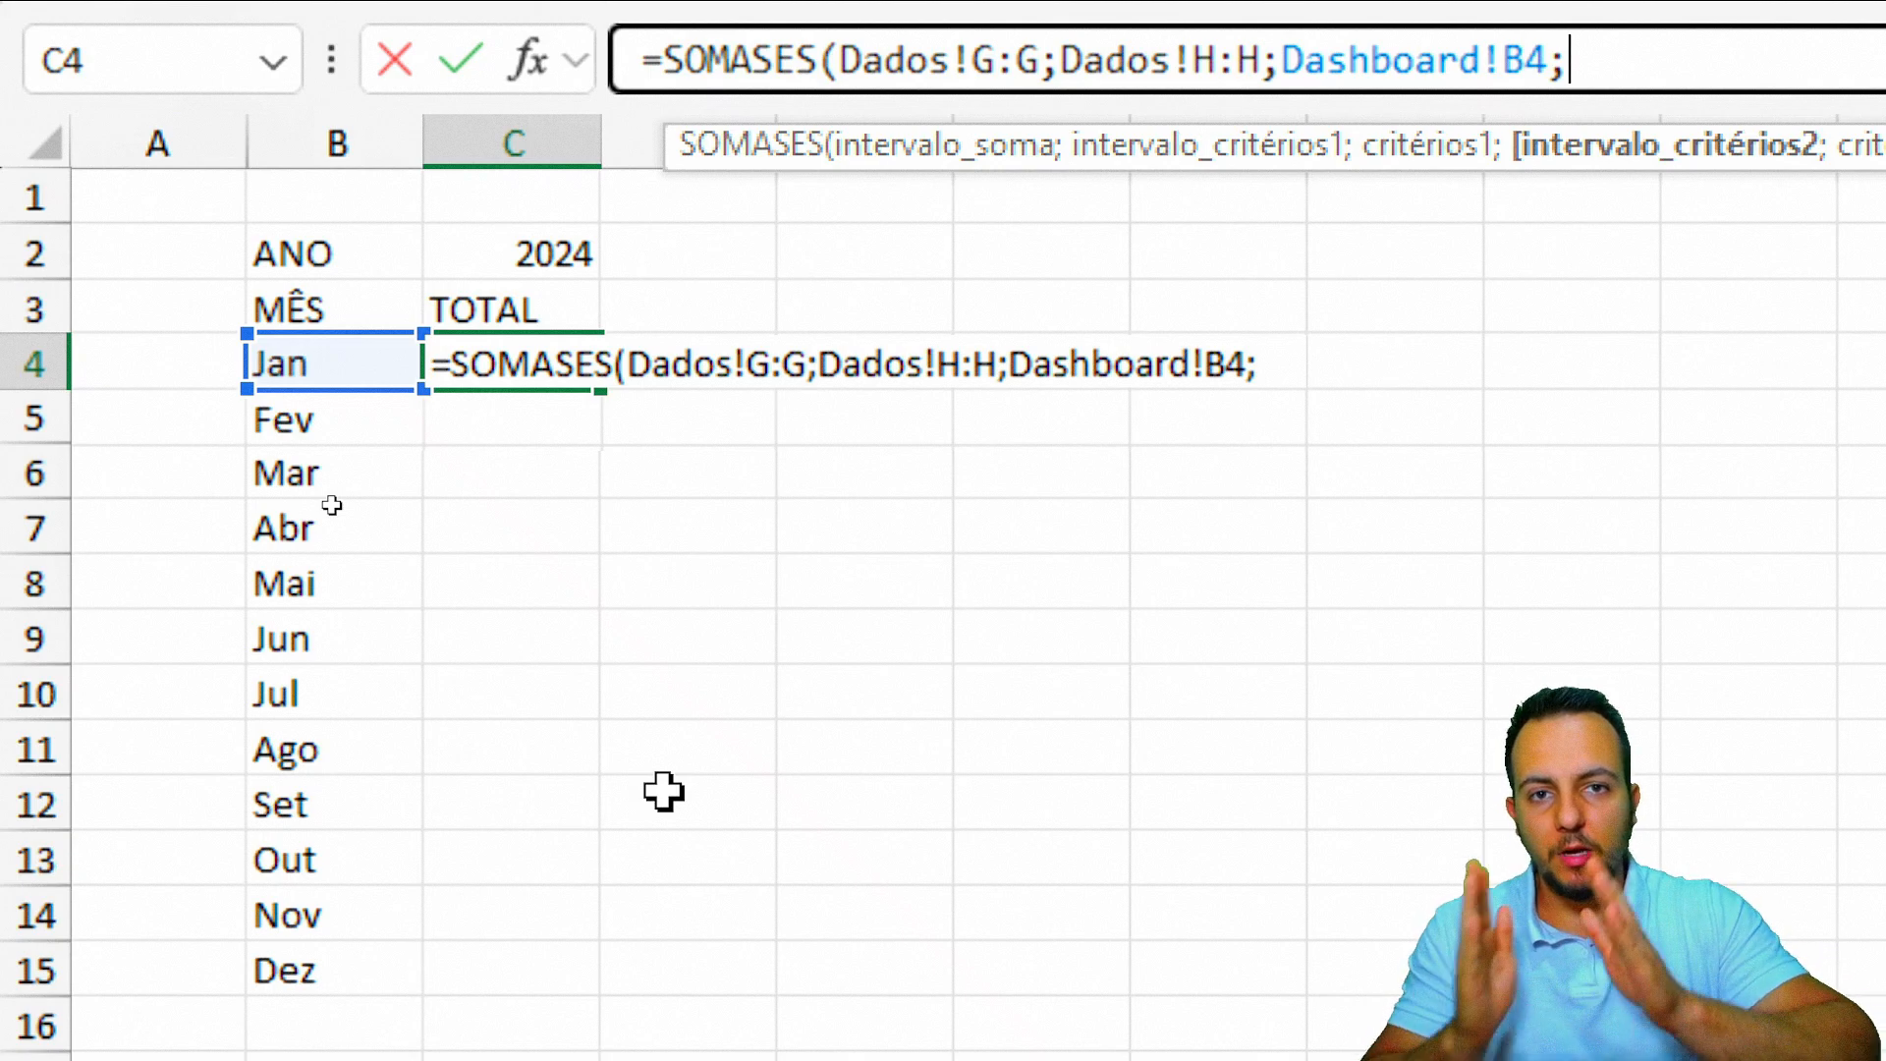
Step: Add the year condition with range Dados!I:I and the absolute criterion Dashboard!$C$2, and complete the SOMASES formula in C4
{"action": "key", "text": "ctrl+2"}
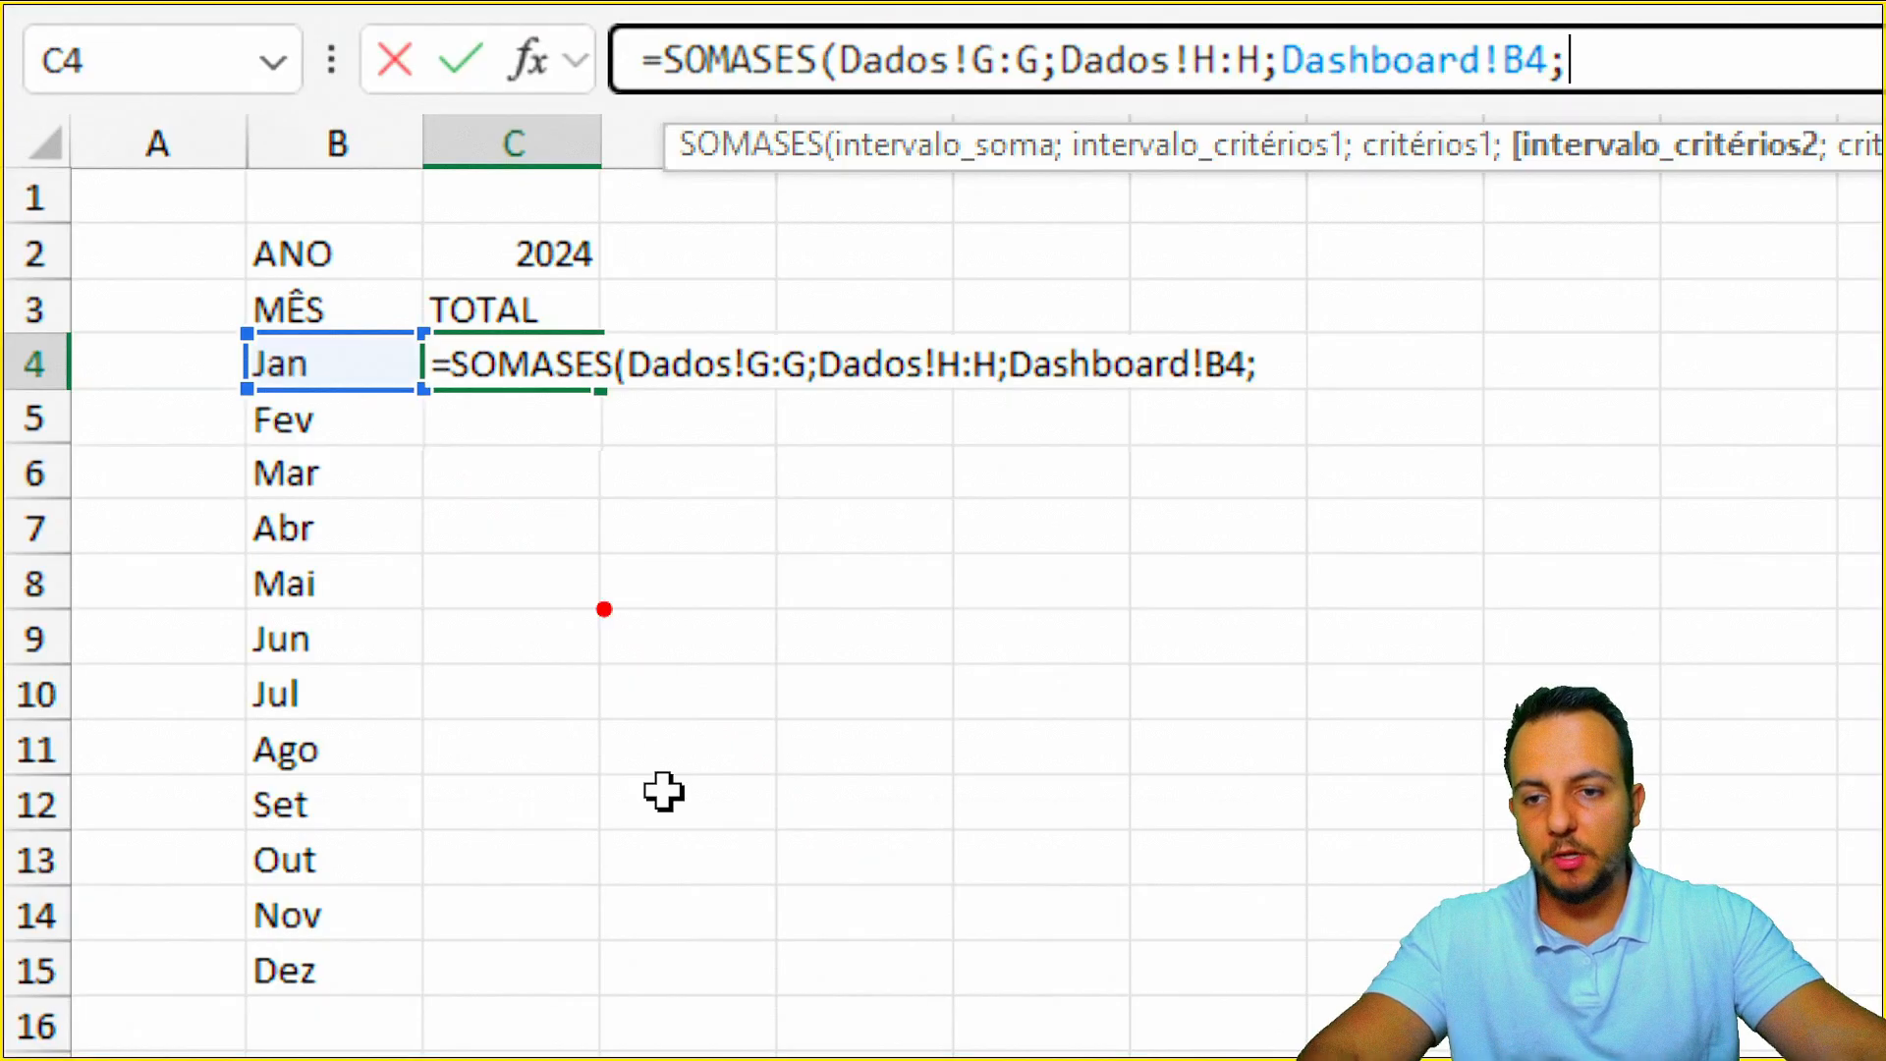
{"action": "mouse_move", "coordinate": [434, 284]}
{"action": "left_mouse_down"}
{"action": "mouse_move", "coordinate": [168, 424]}
{"action": "mouse_move", "coordinate": [284, 284]}
{"action": "left_mouse_up"}
{"action": "key", "text": "Escape"}
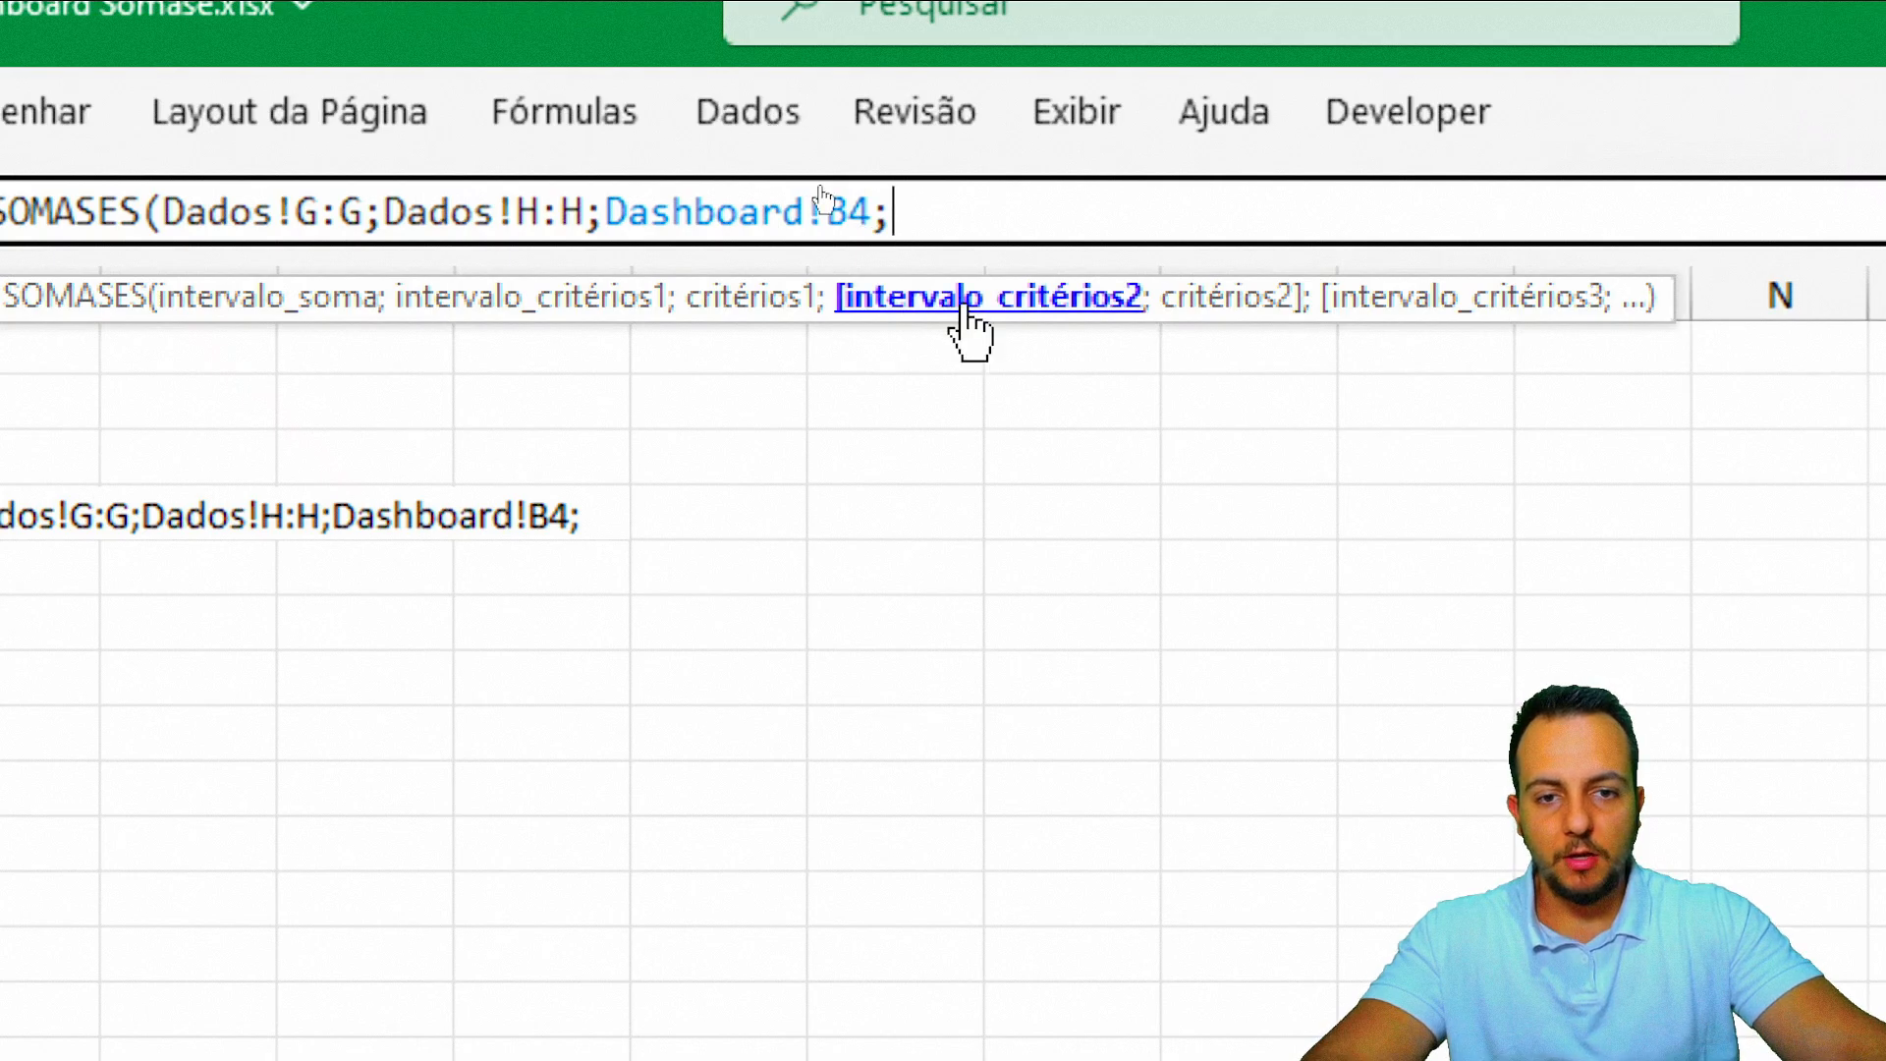
{"action": "key", "text": "Escape"}
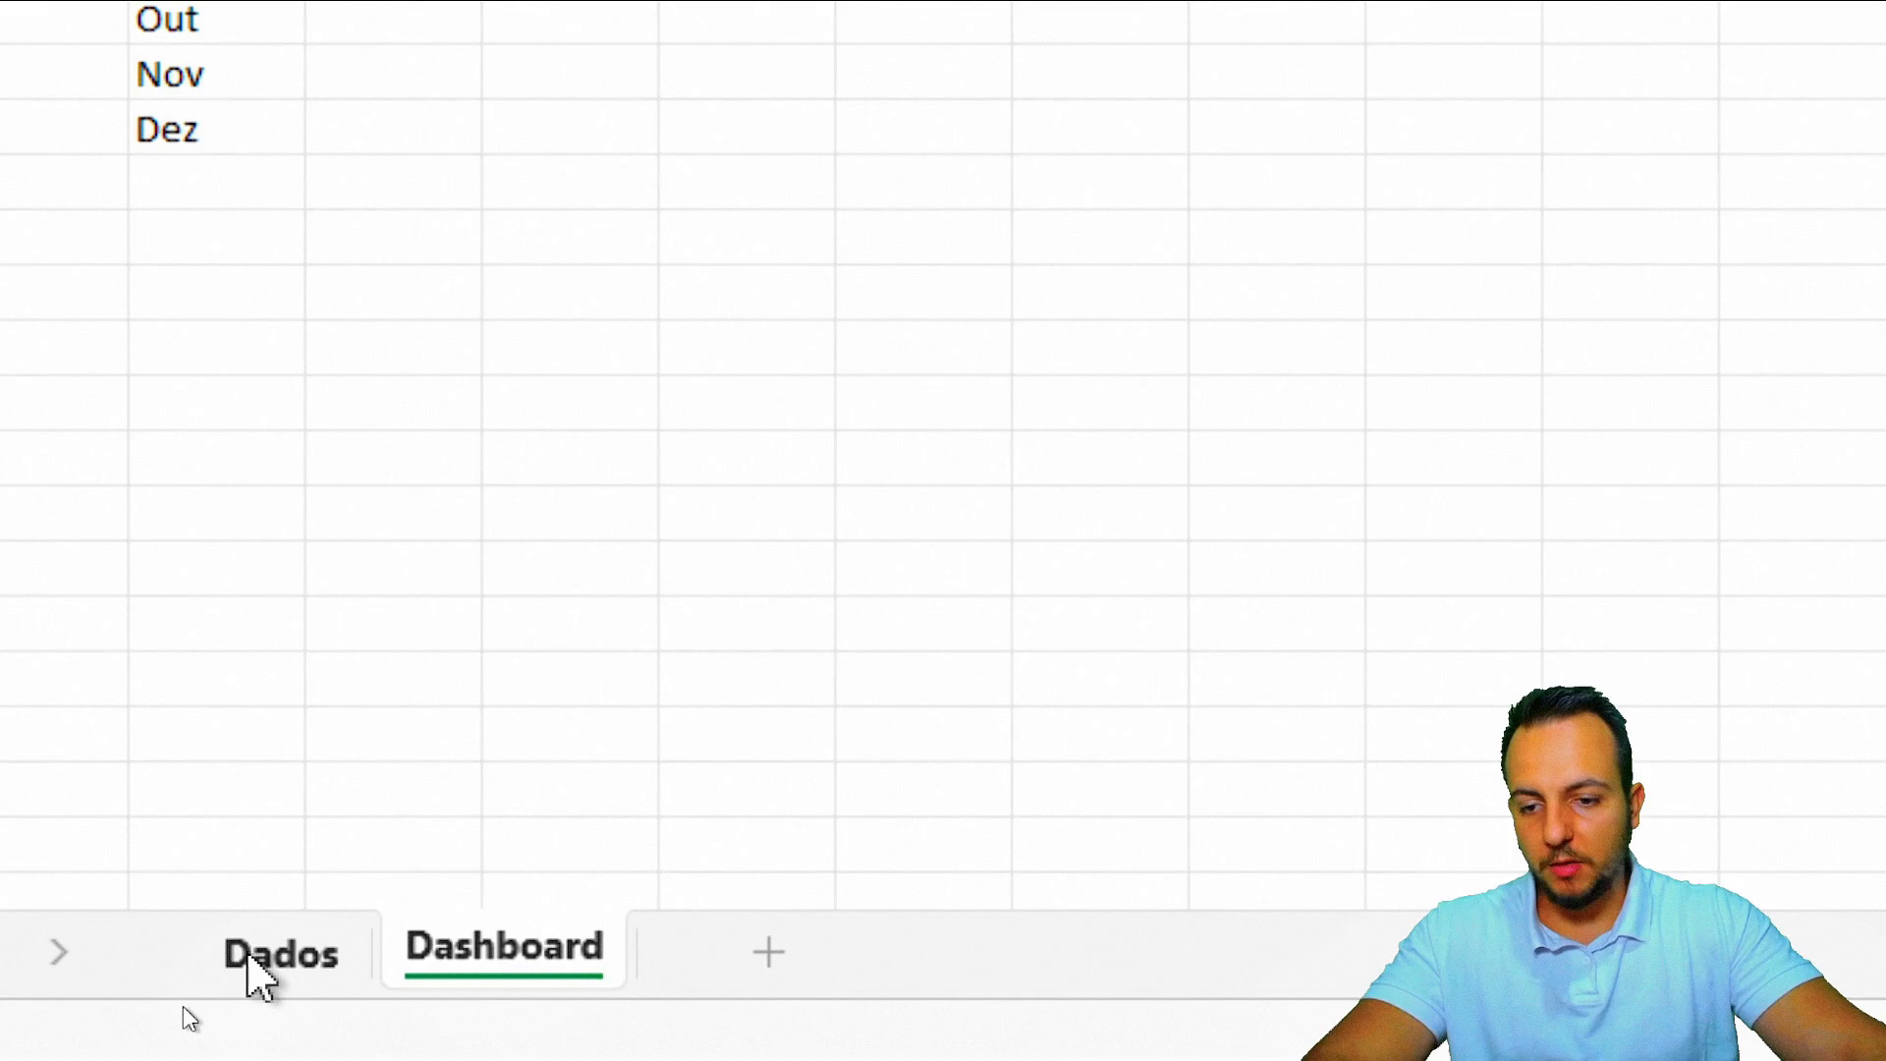
{"action": "left_click", "coordinate": [199, 1007]}
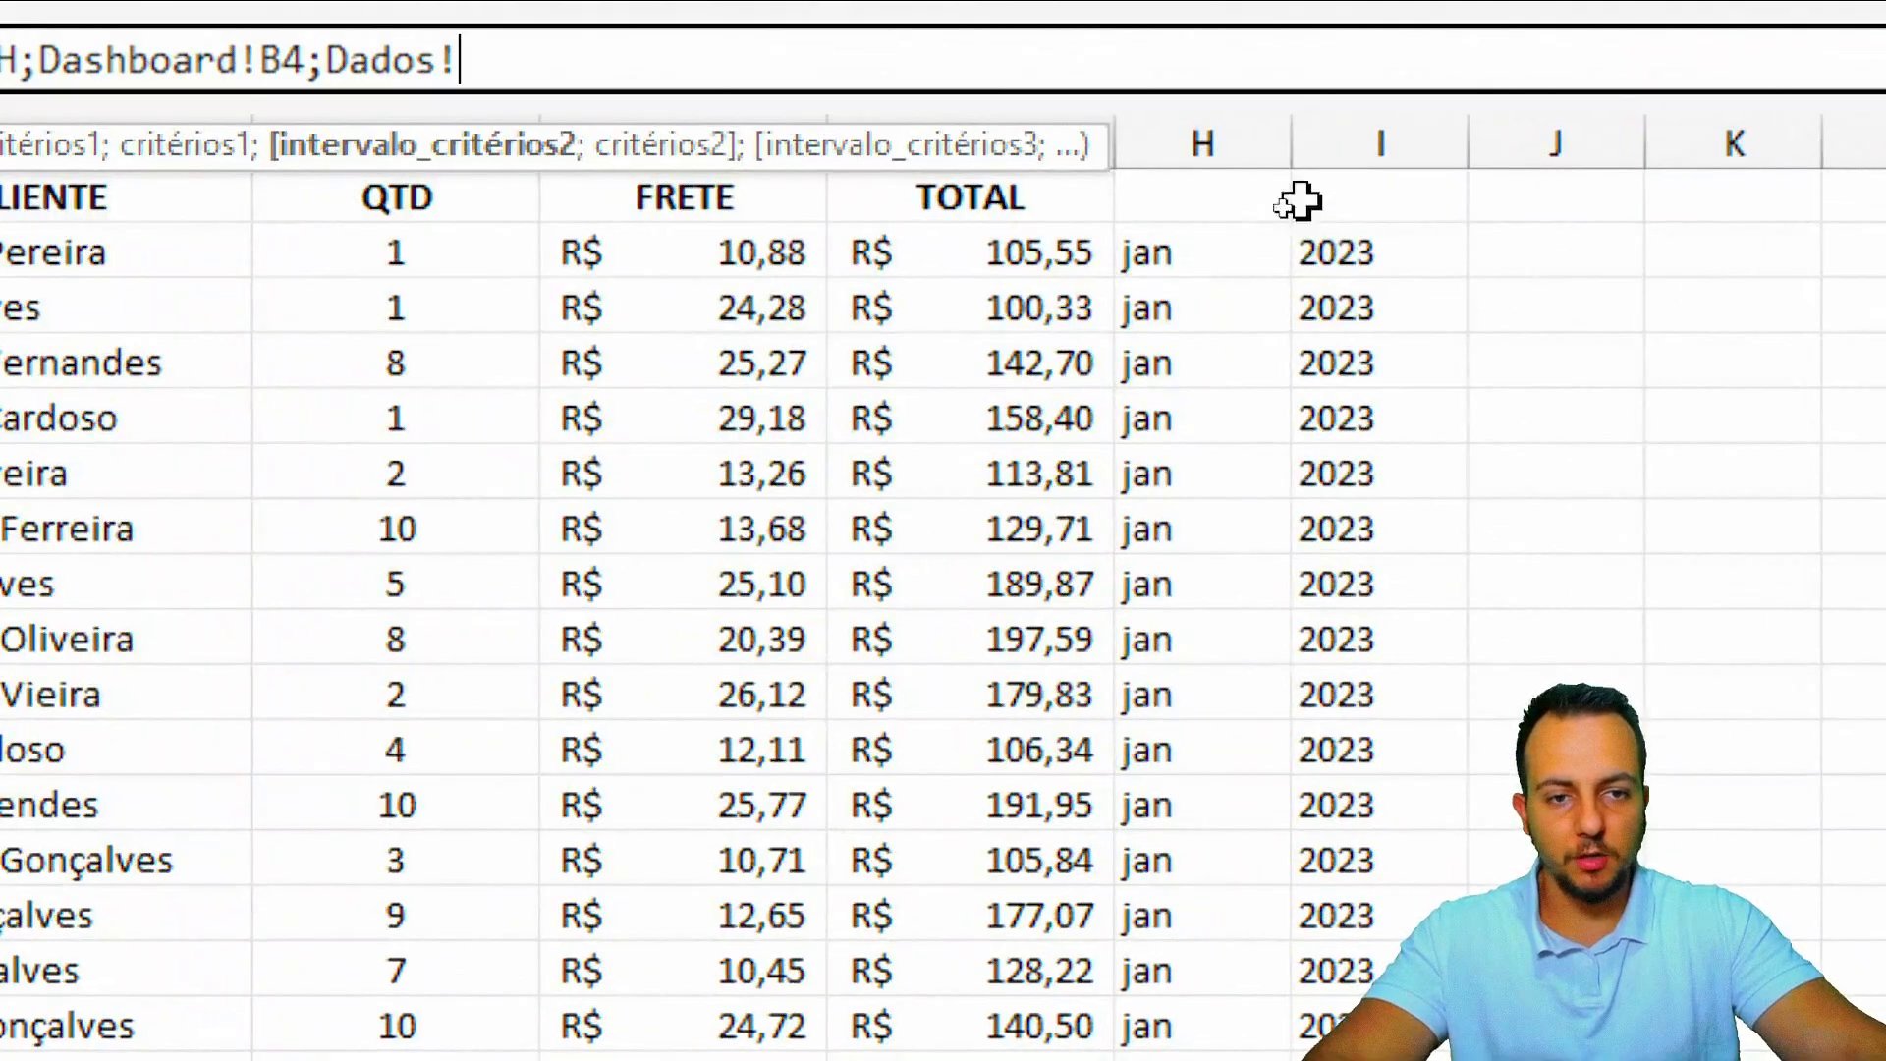
{"action": "left_click", "coordinate": [1317, 179]}
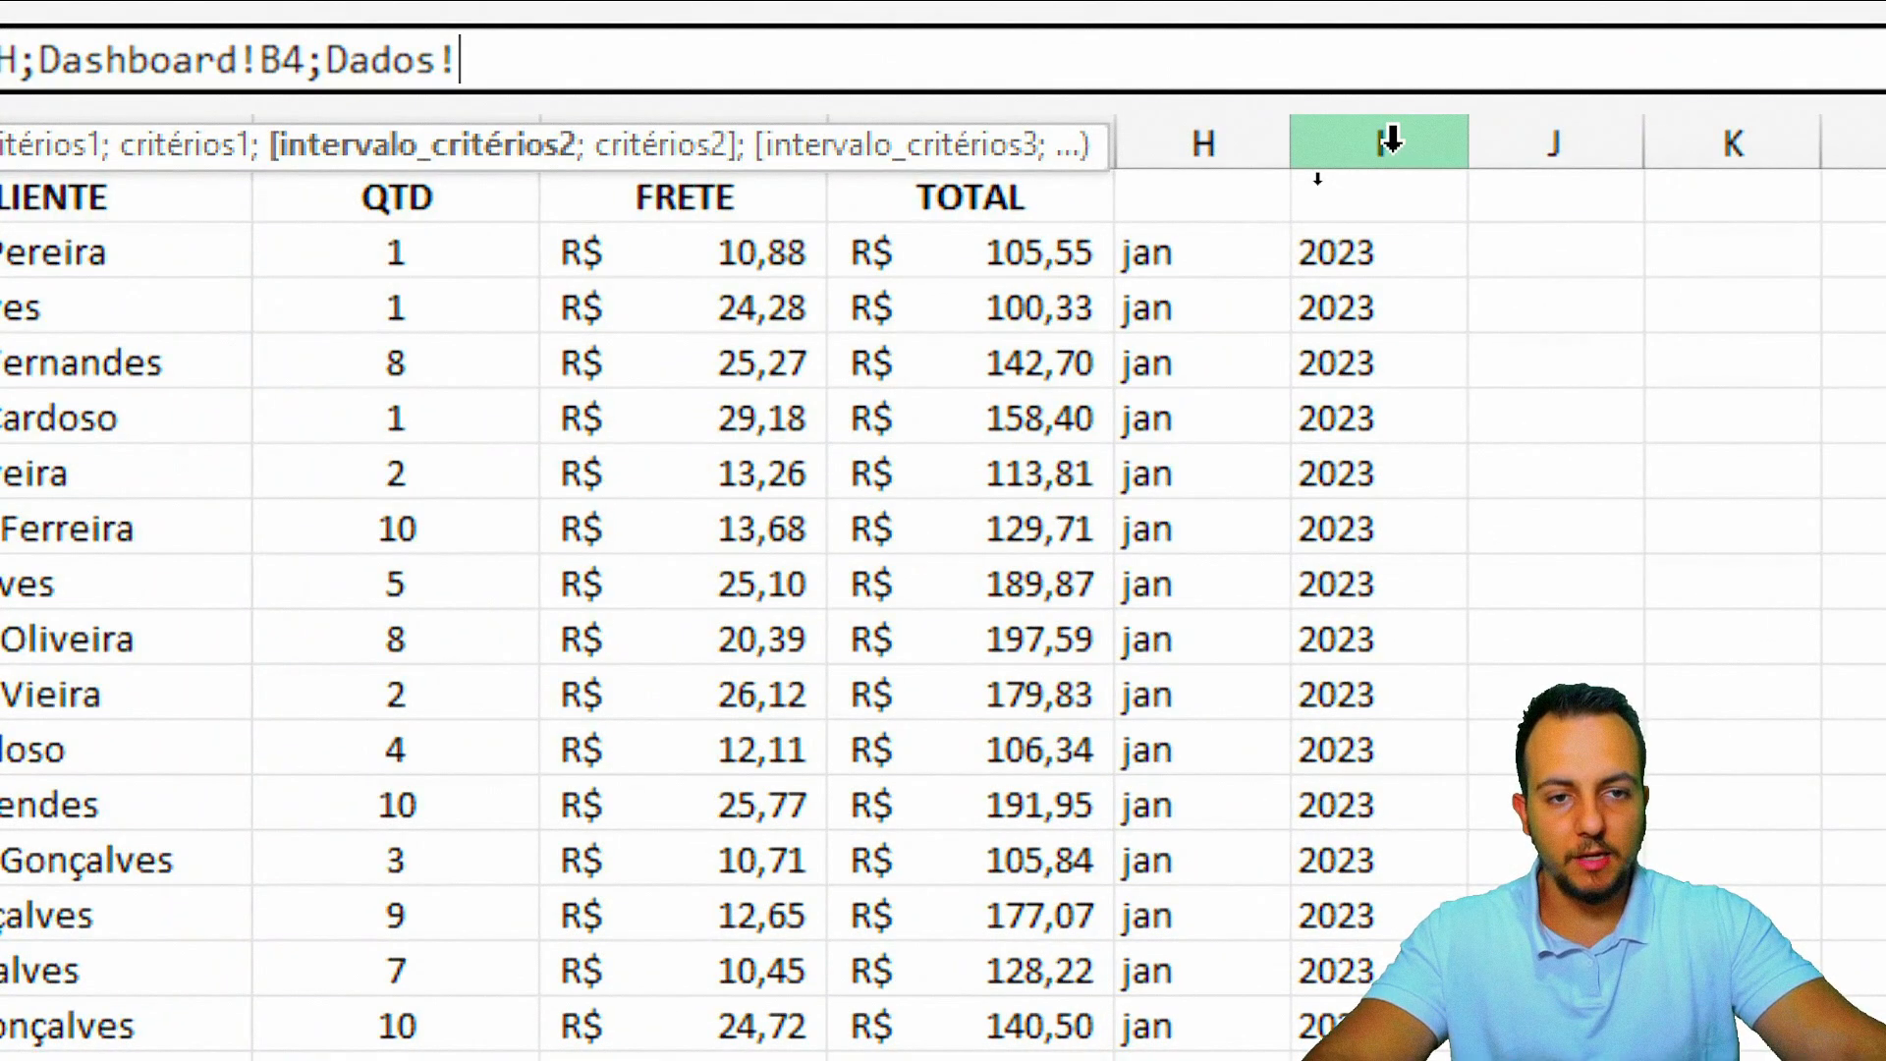
{"action": "type", "text": ";"}
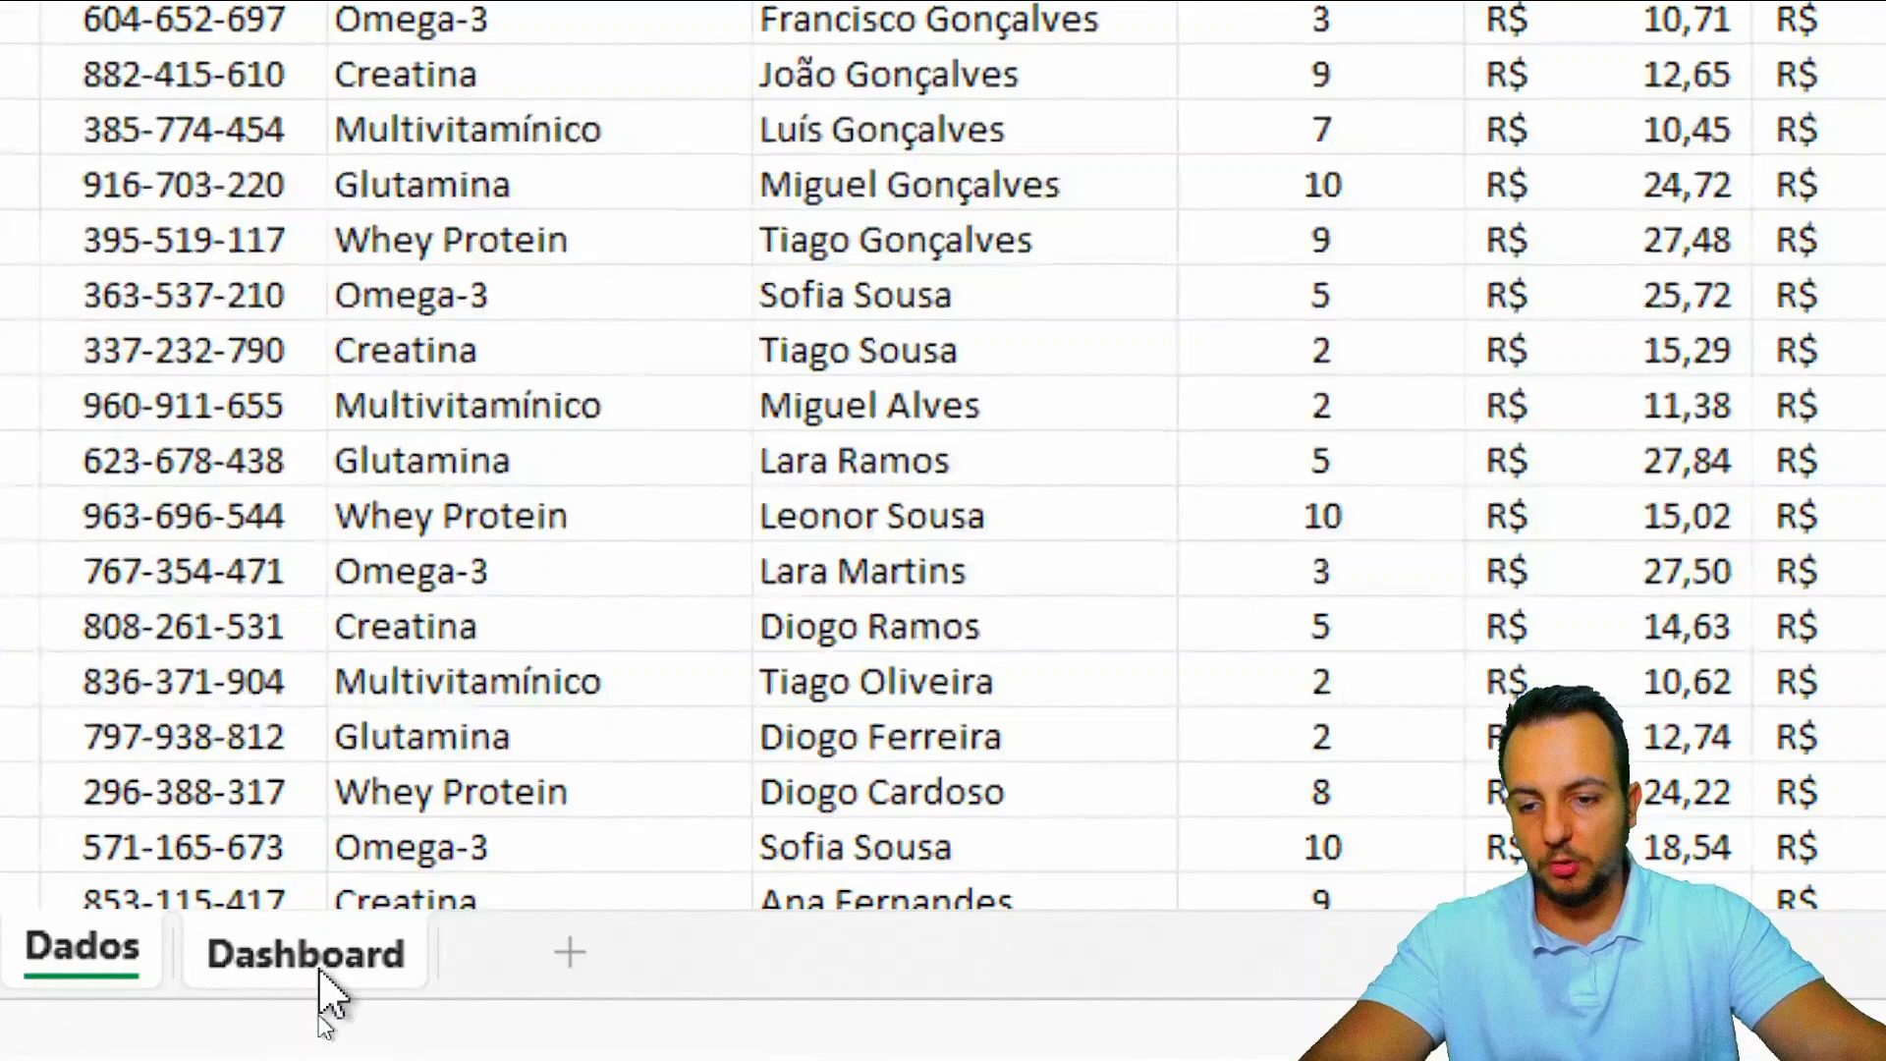
{"action": "left_click", "coordinate": [308, 1006]}
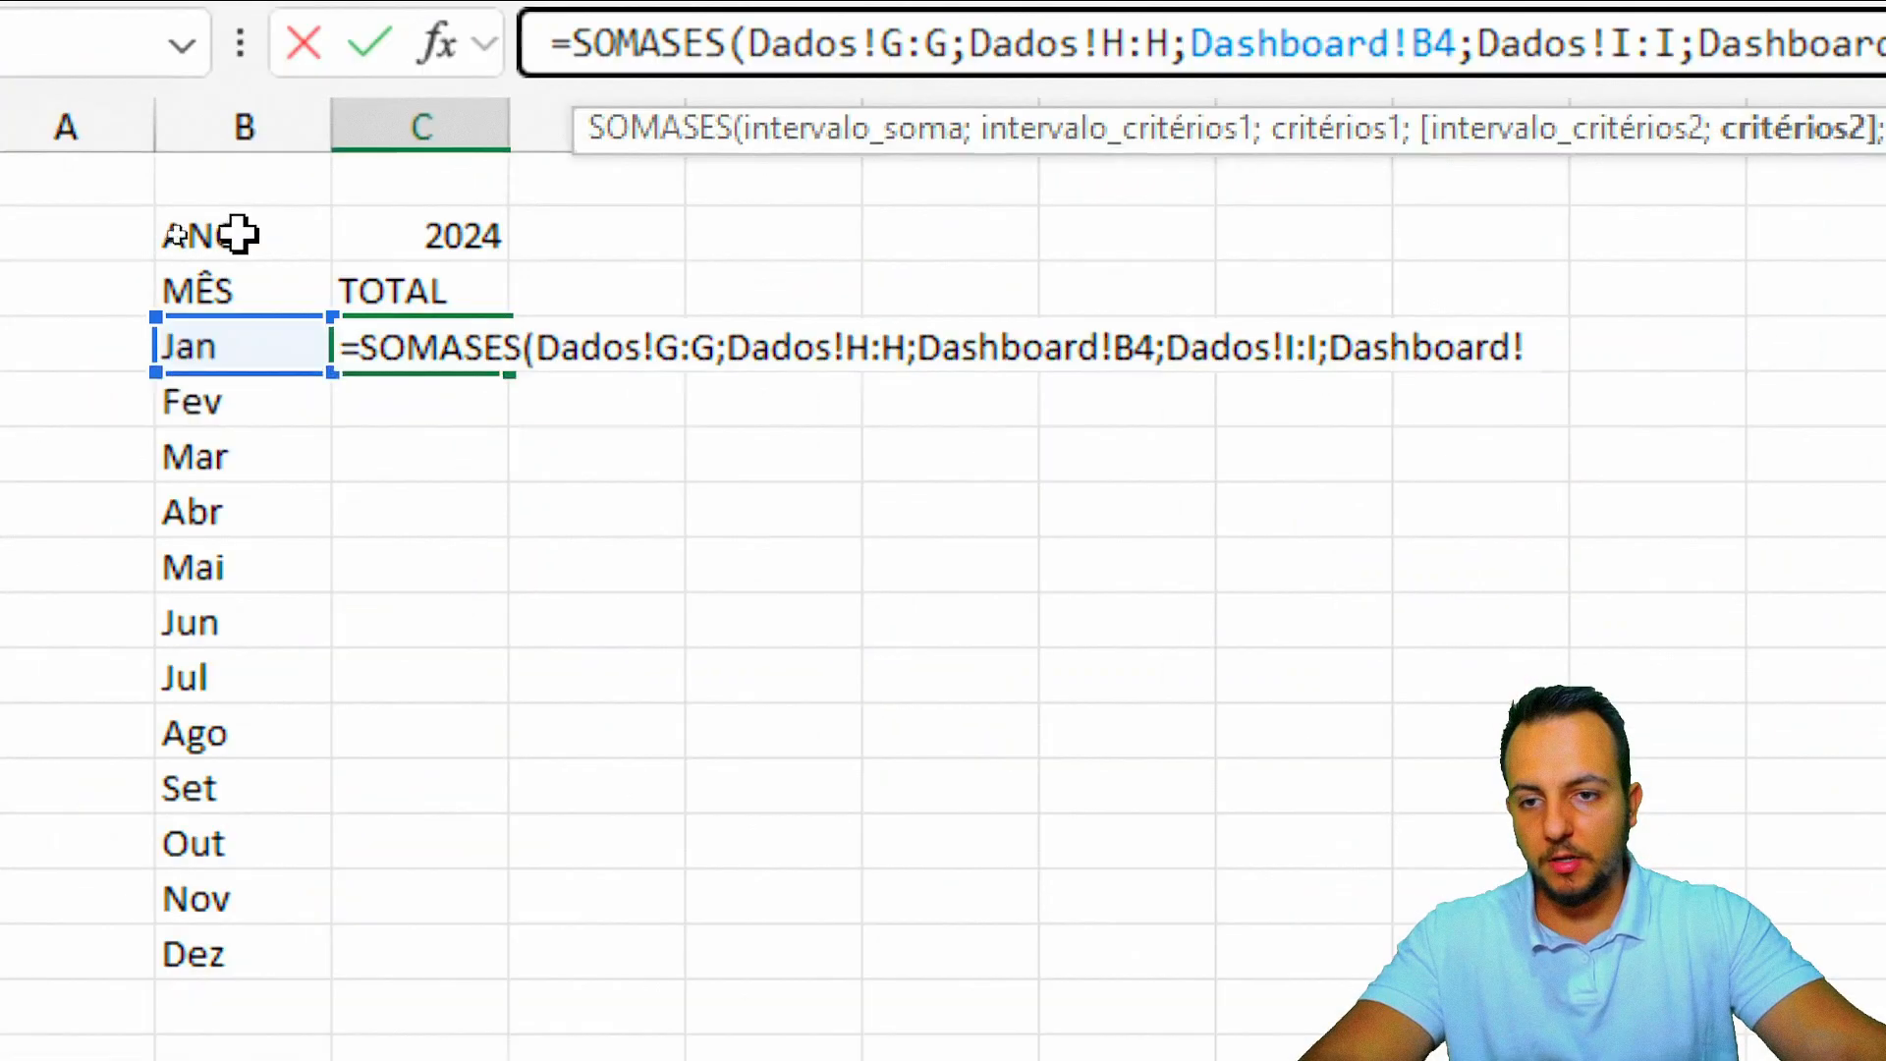
{"action": "left_click", "coordinate": [392, 231]}
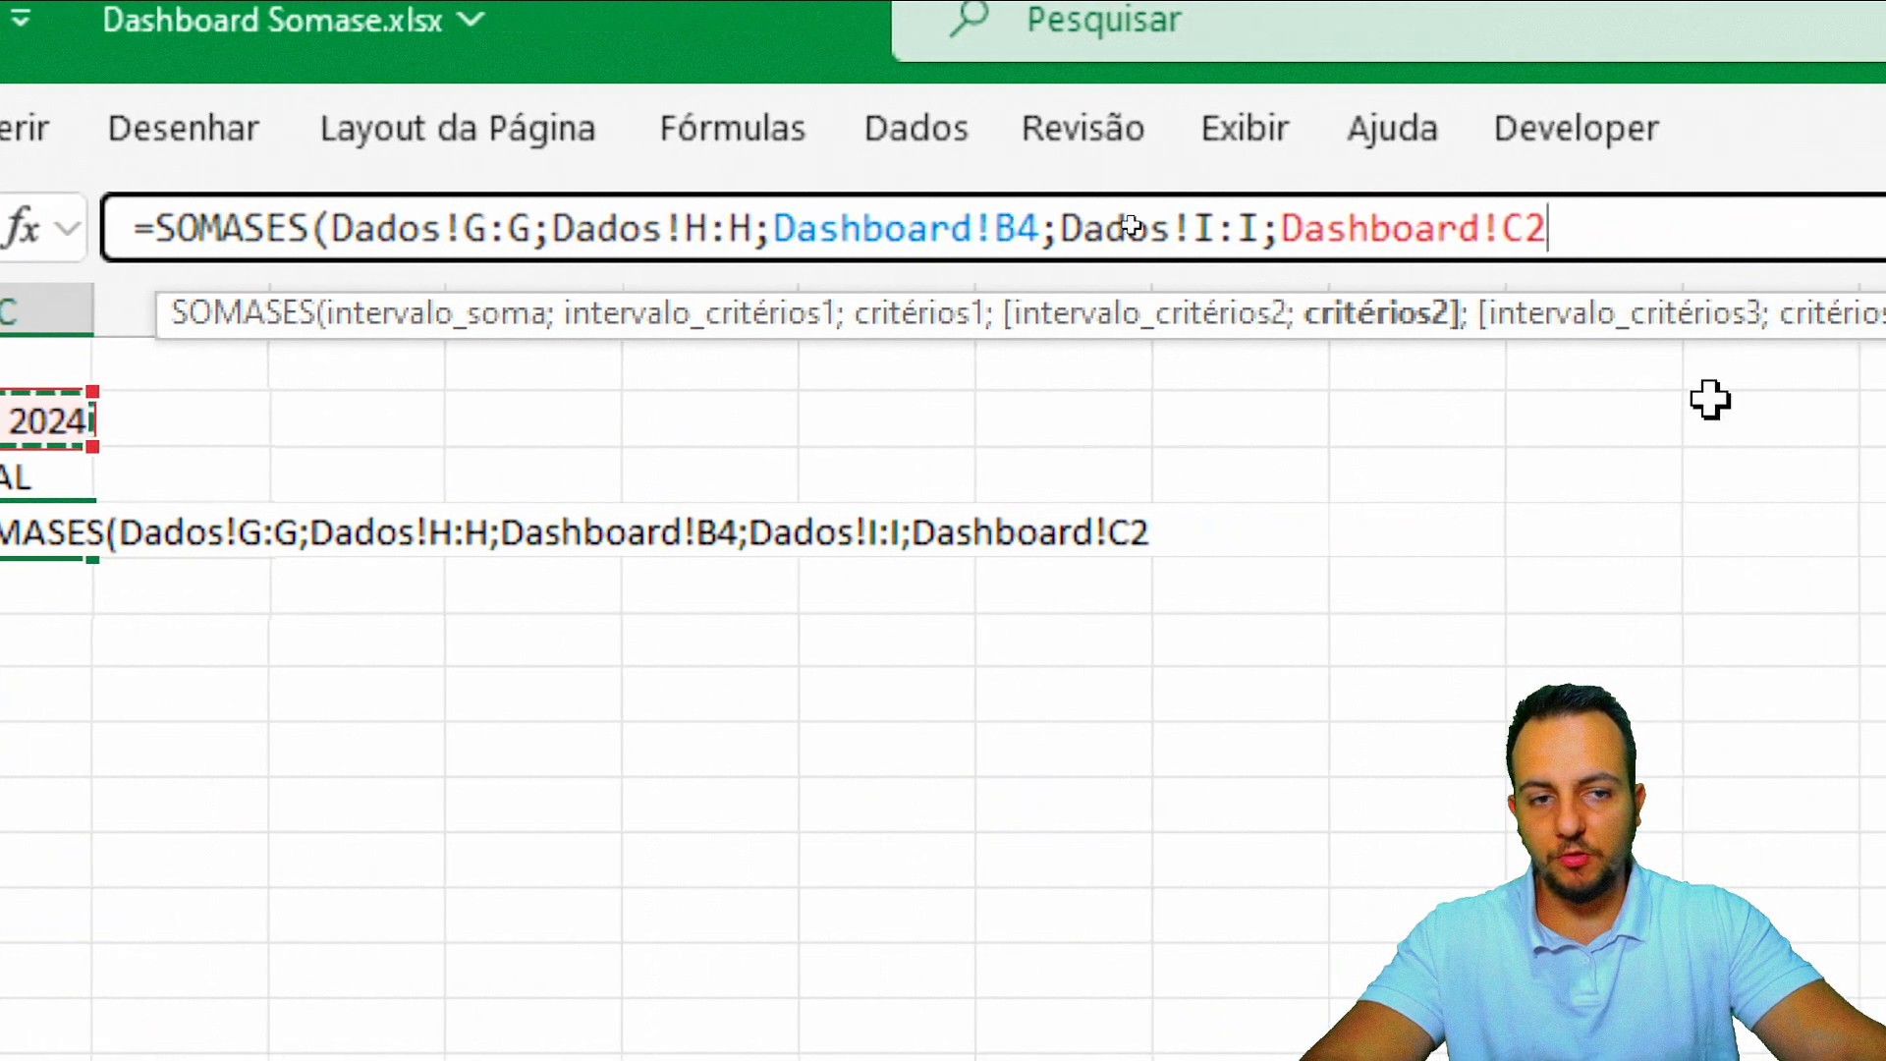
{"action": "key", "text": "F4"}
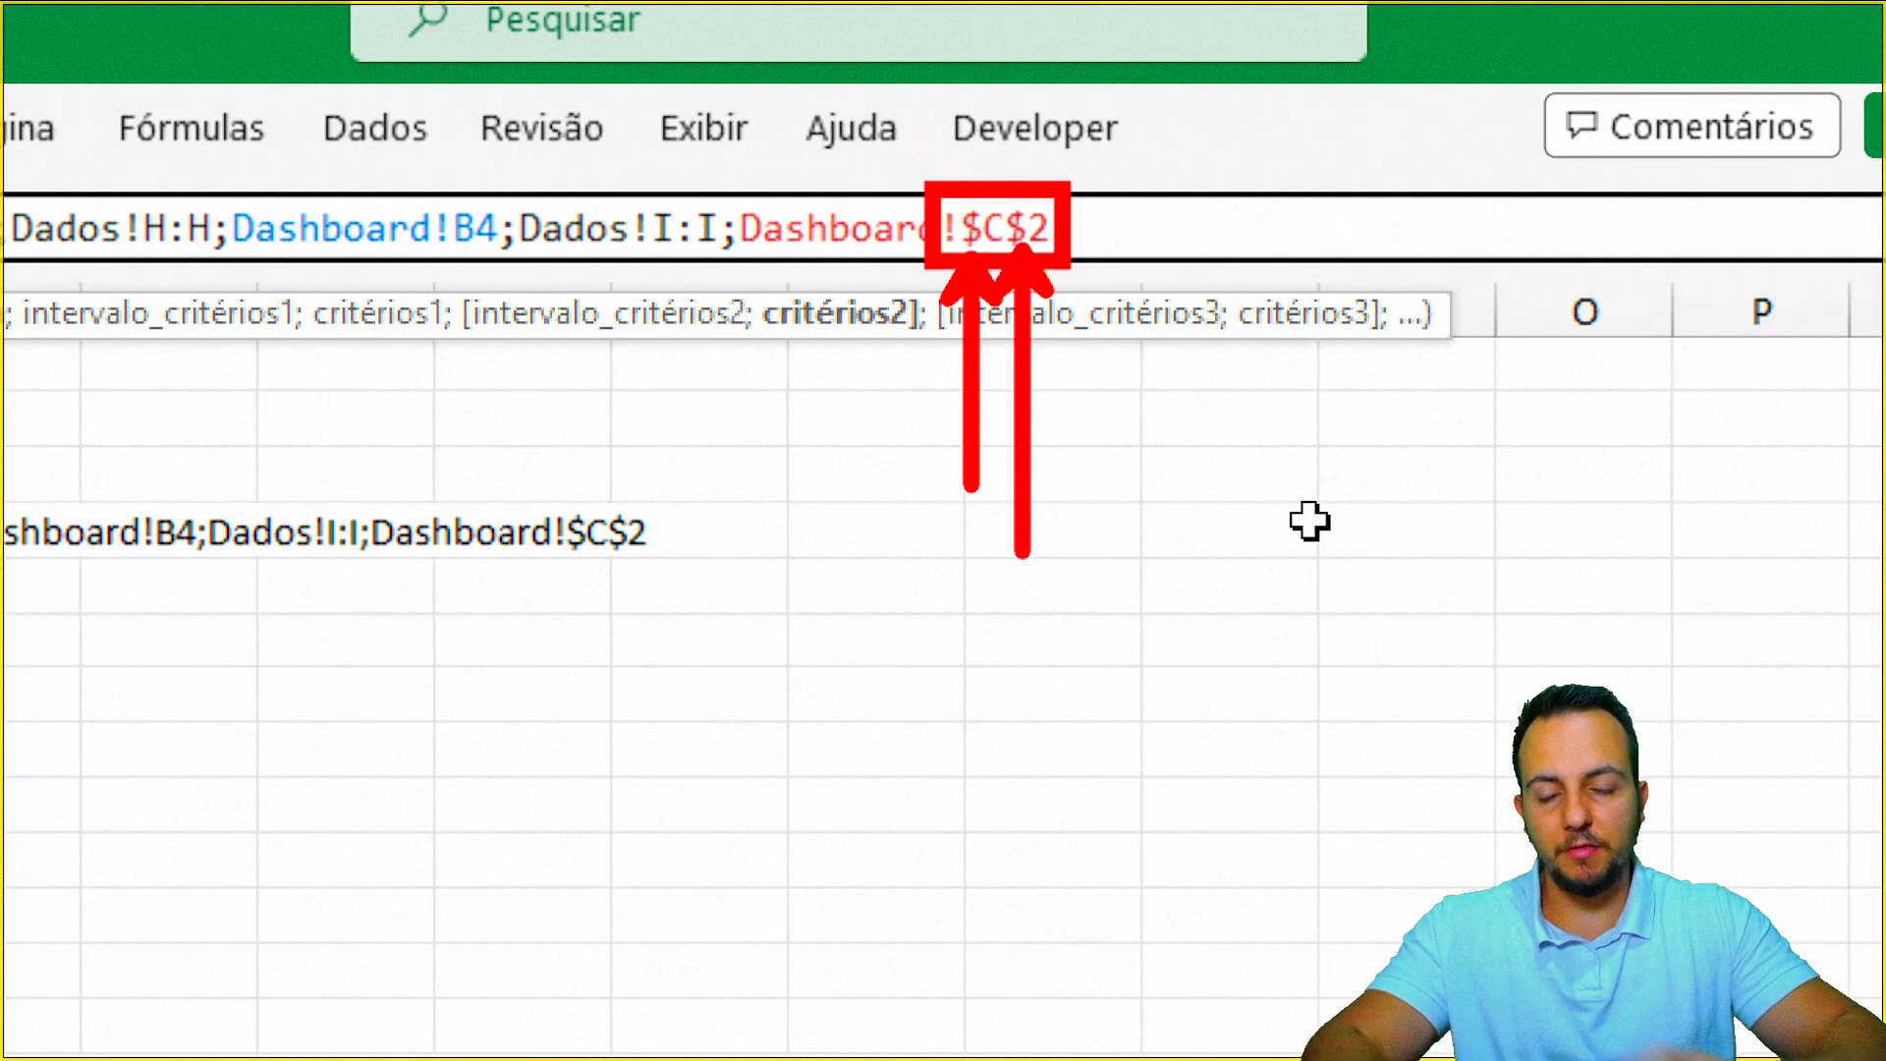
{"action": "type", "text": ")"}
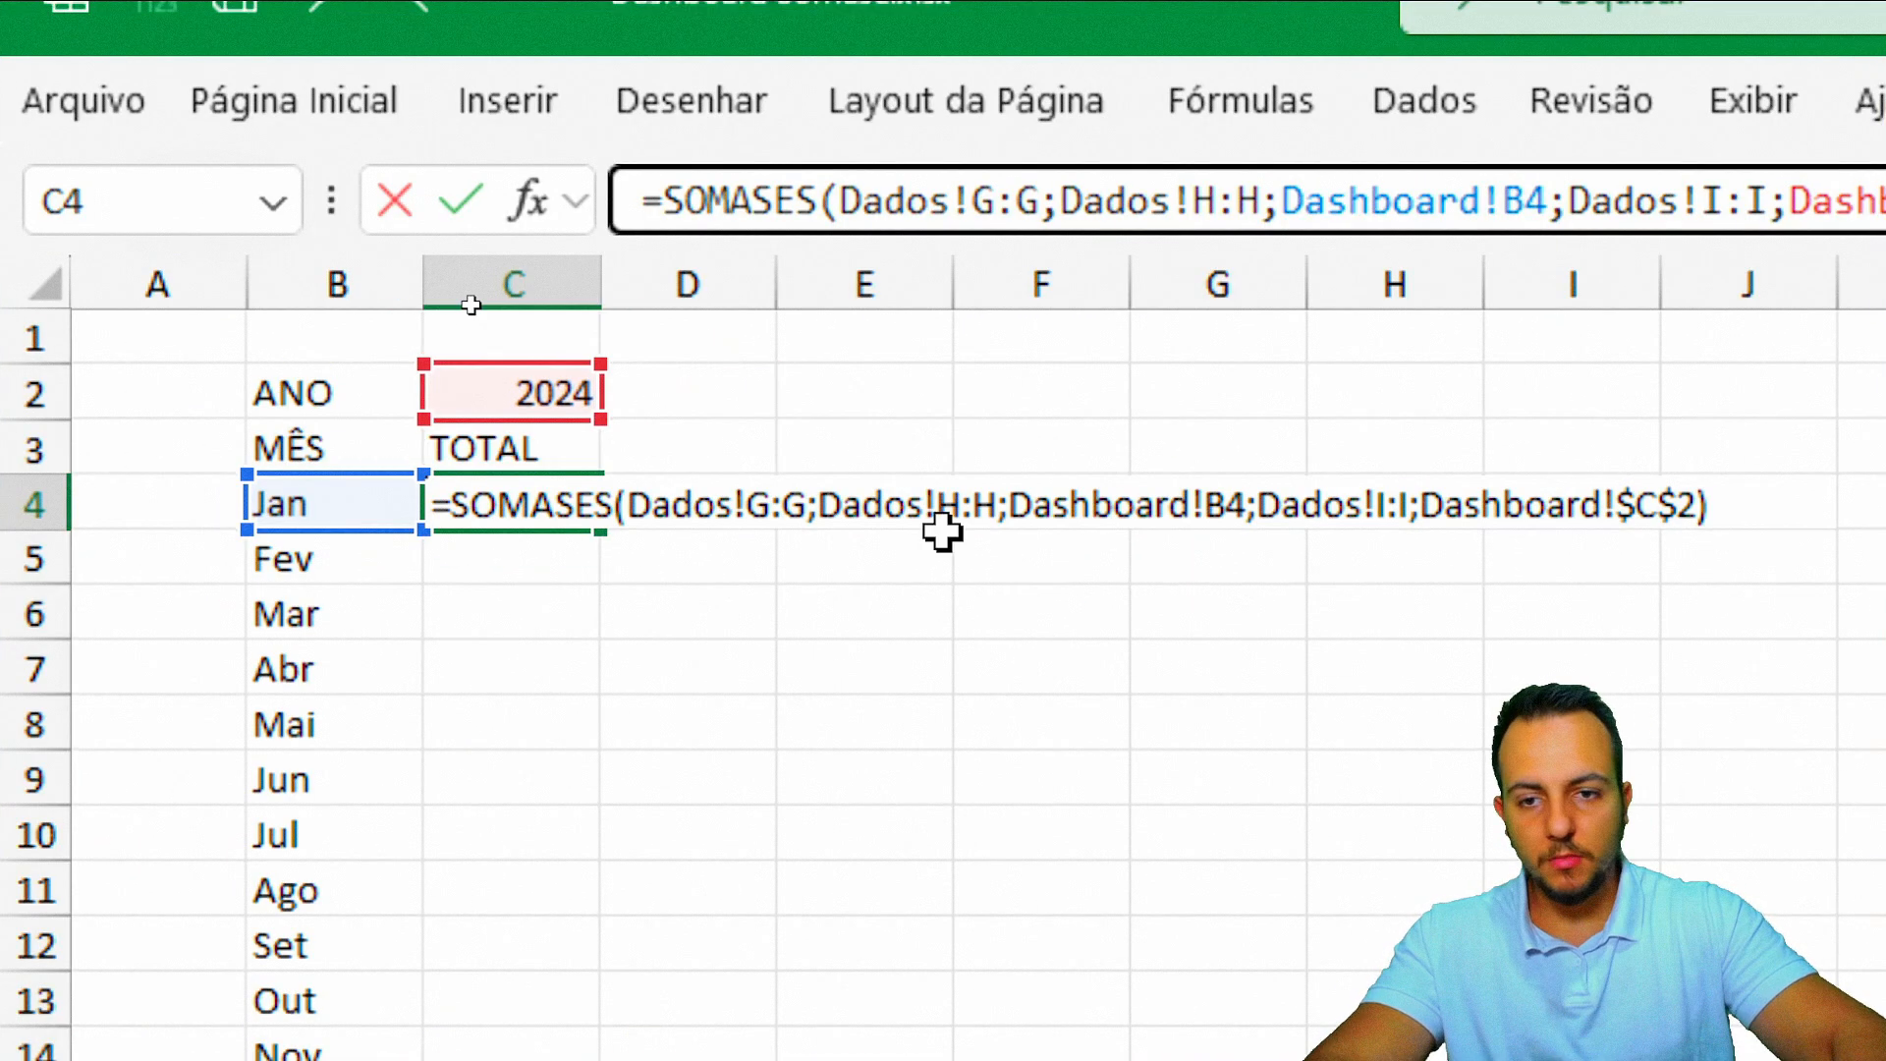
{"action": "key", "text": "Return"}
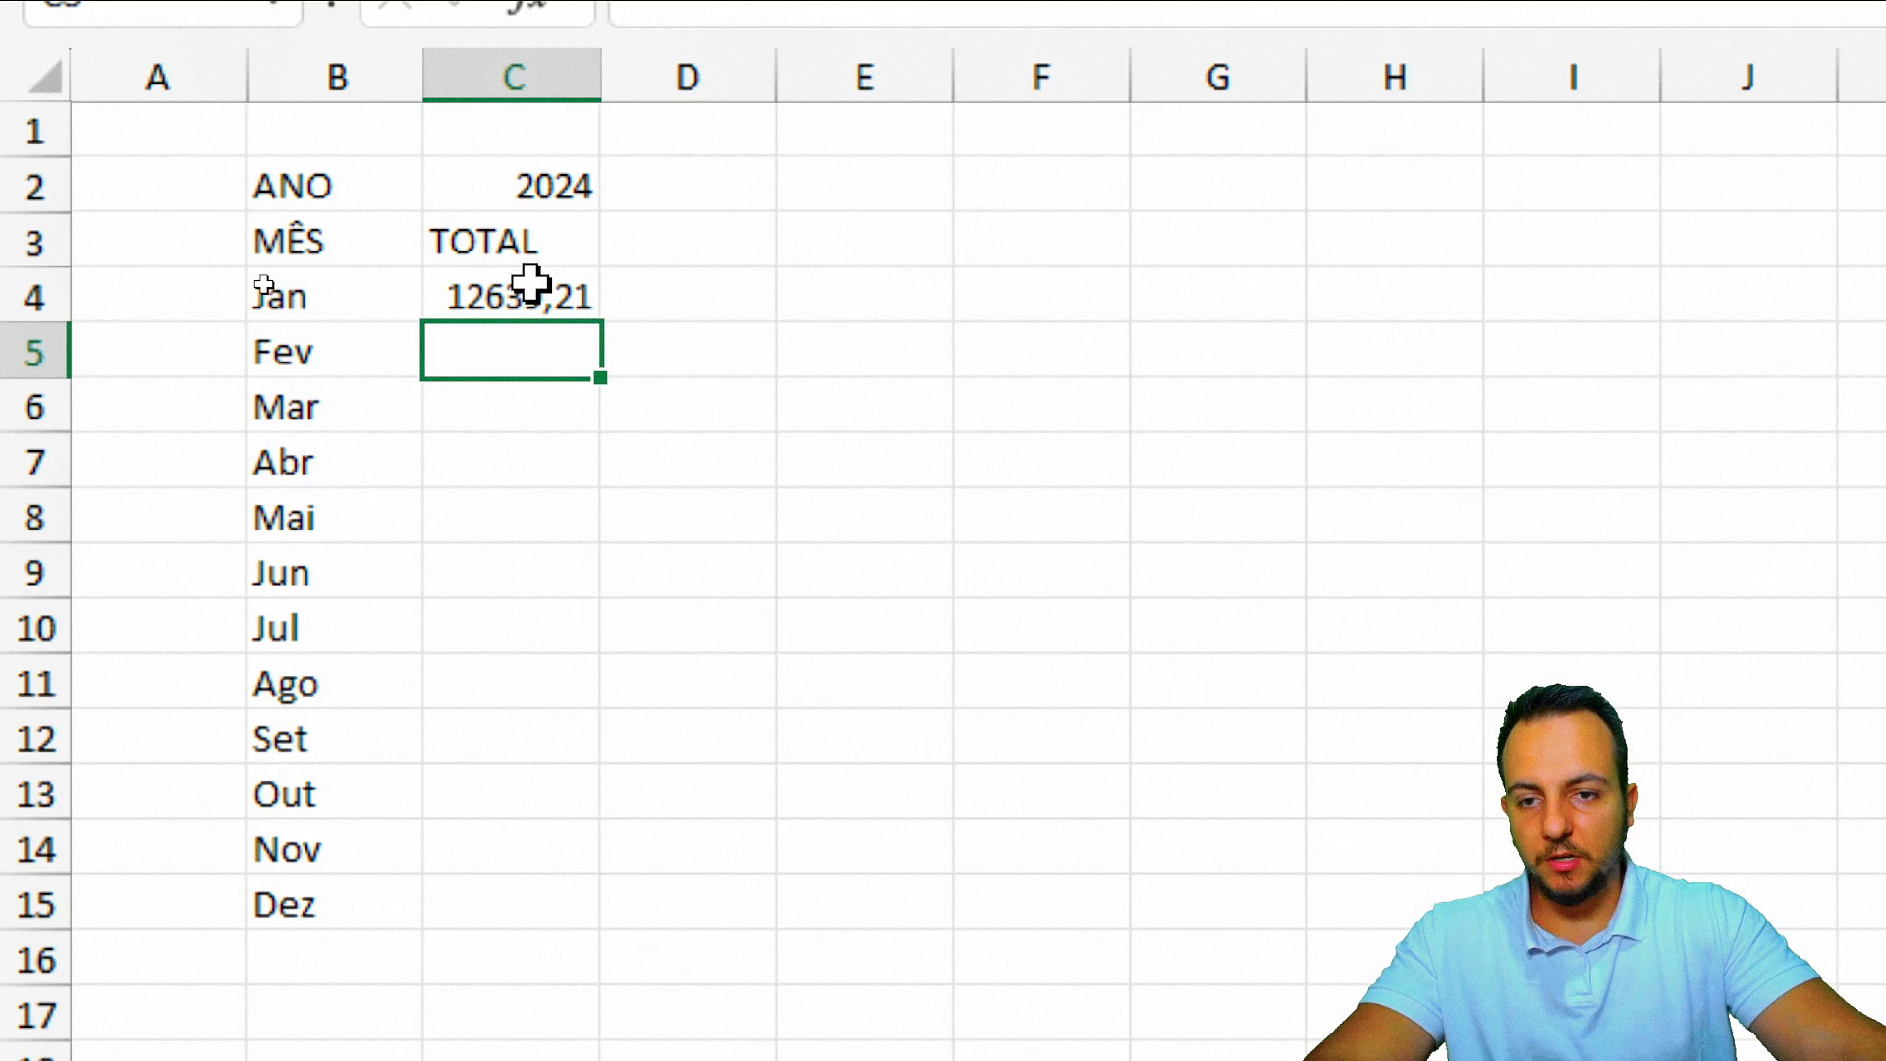
Step: Fill the SOMASES formula from C4 down to C15 for every month through Dez
{"action": "left_click", "coordinate": [530, 283]}
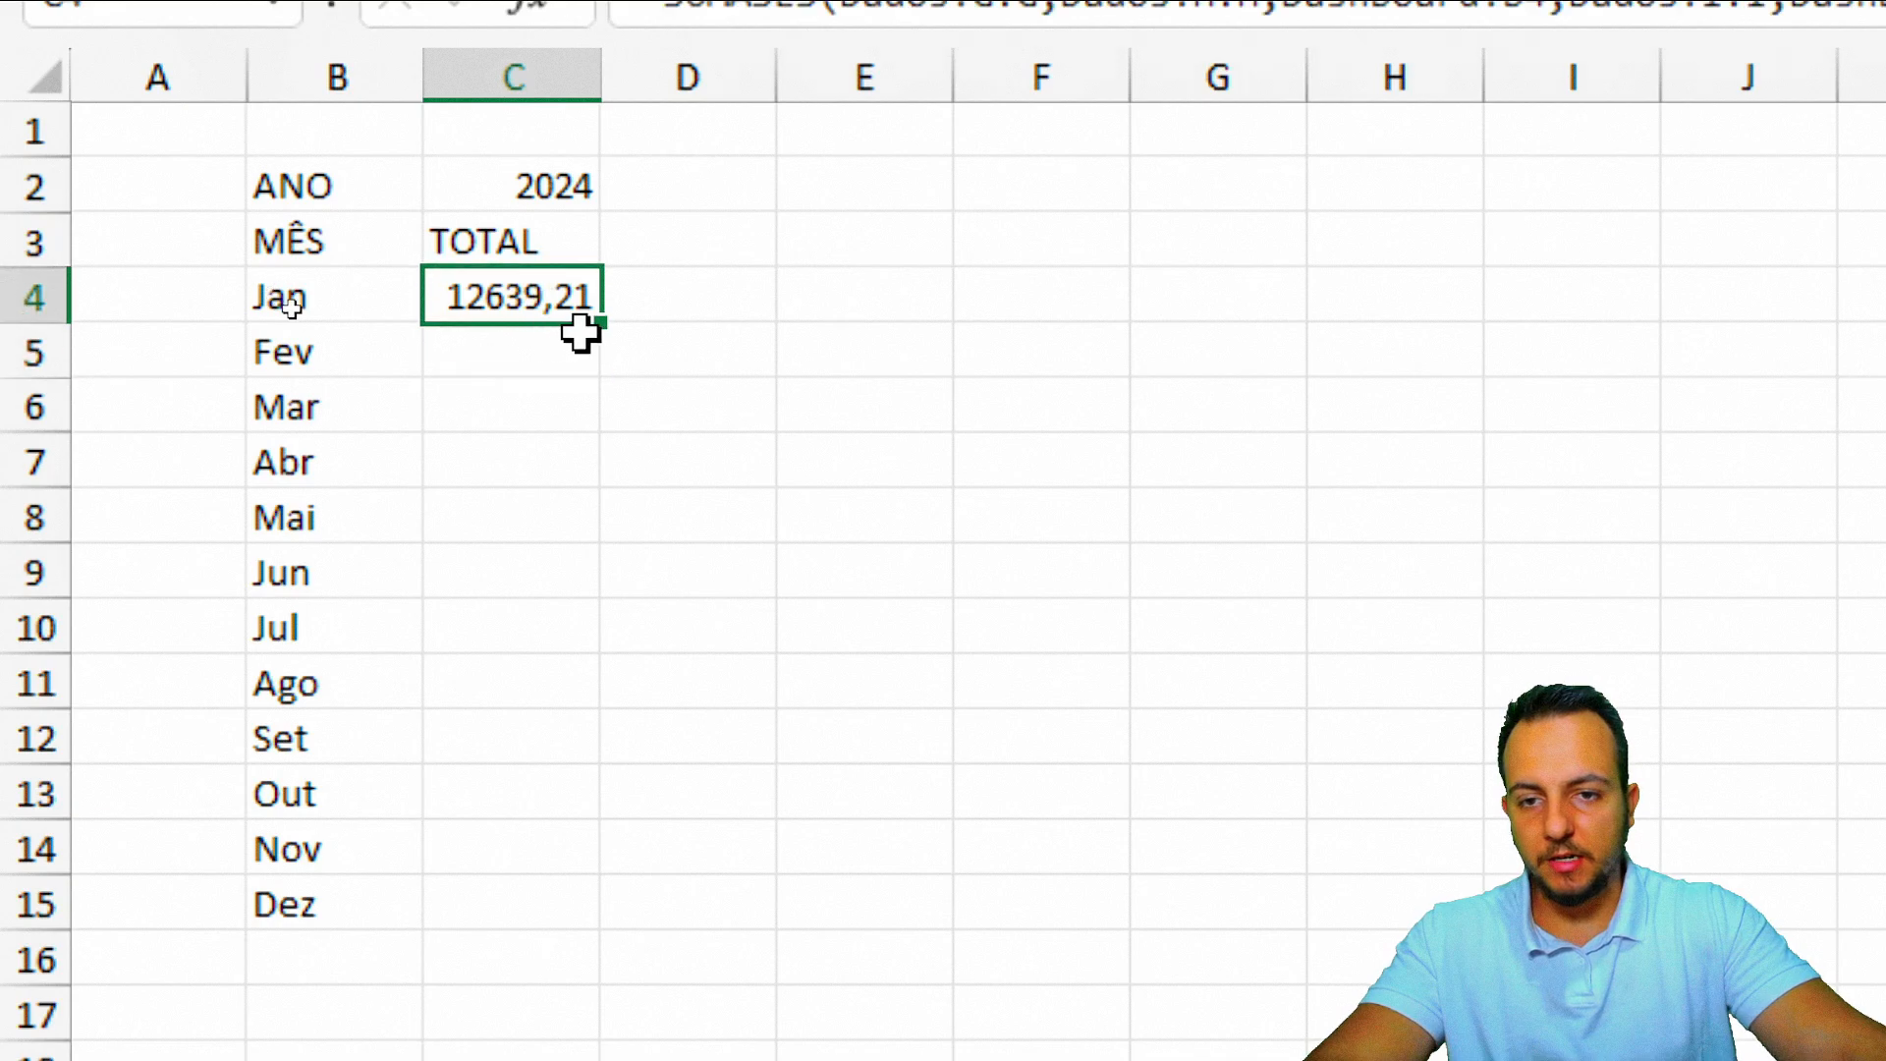
{"action": "left_click_drag", "start_coordinate": [595, 324], "coordinate": [524, 914]}
{"action": "left_click", "coordinate": [324, 235]}
Step: Test the monthly totals by switching the year in C2 to 2023 and finally to 2025
{"action": "left_click", "coordinate": [570, 184]}
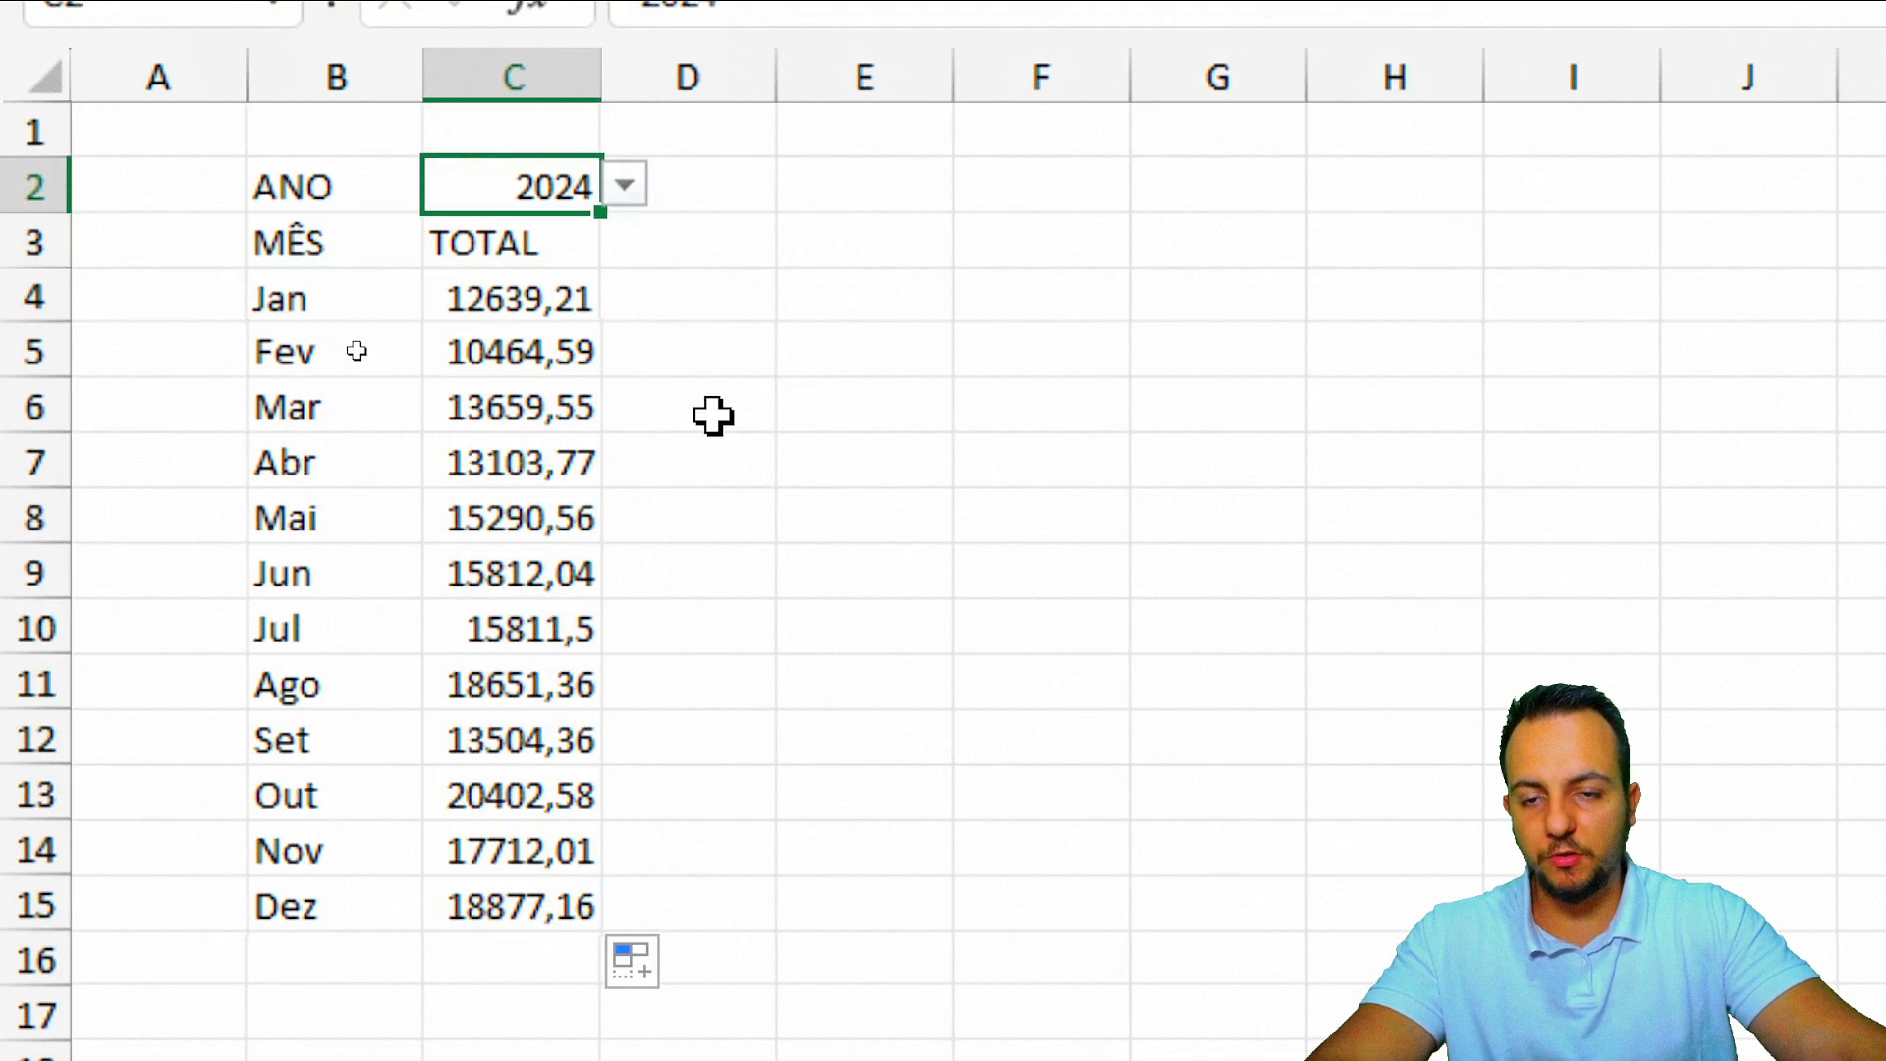
{"action": "left_click", "coordinate": [639, 198]}
{"action": "left_click", "coordinate": [581, 244]}
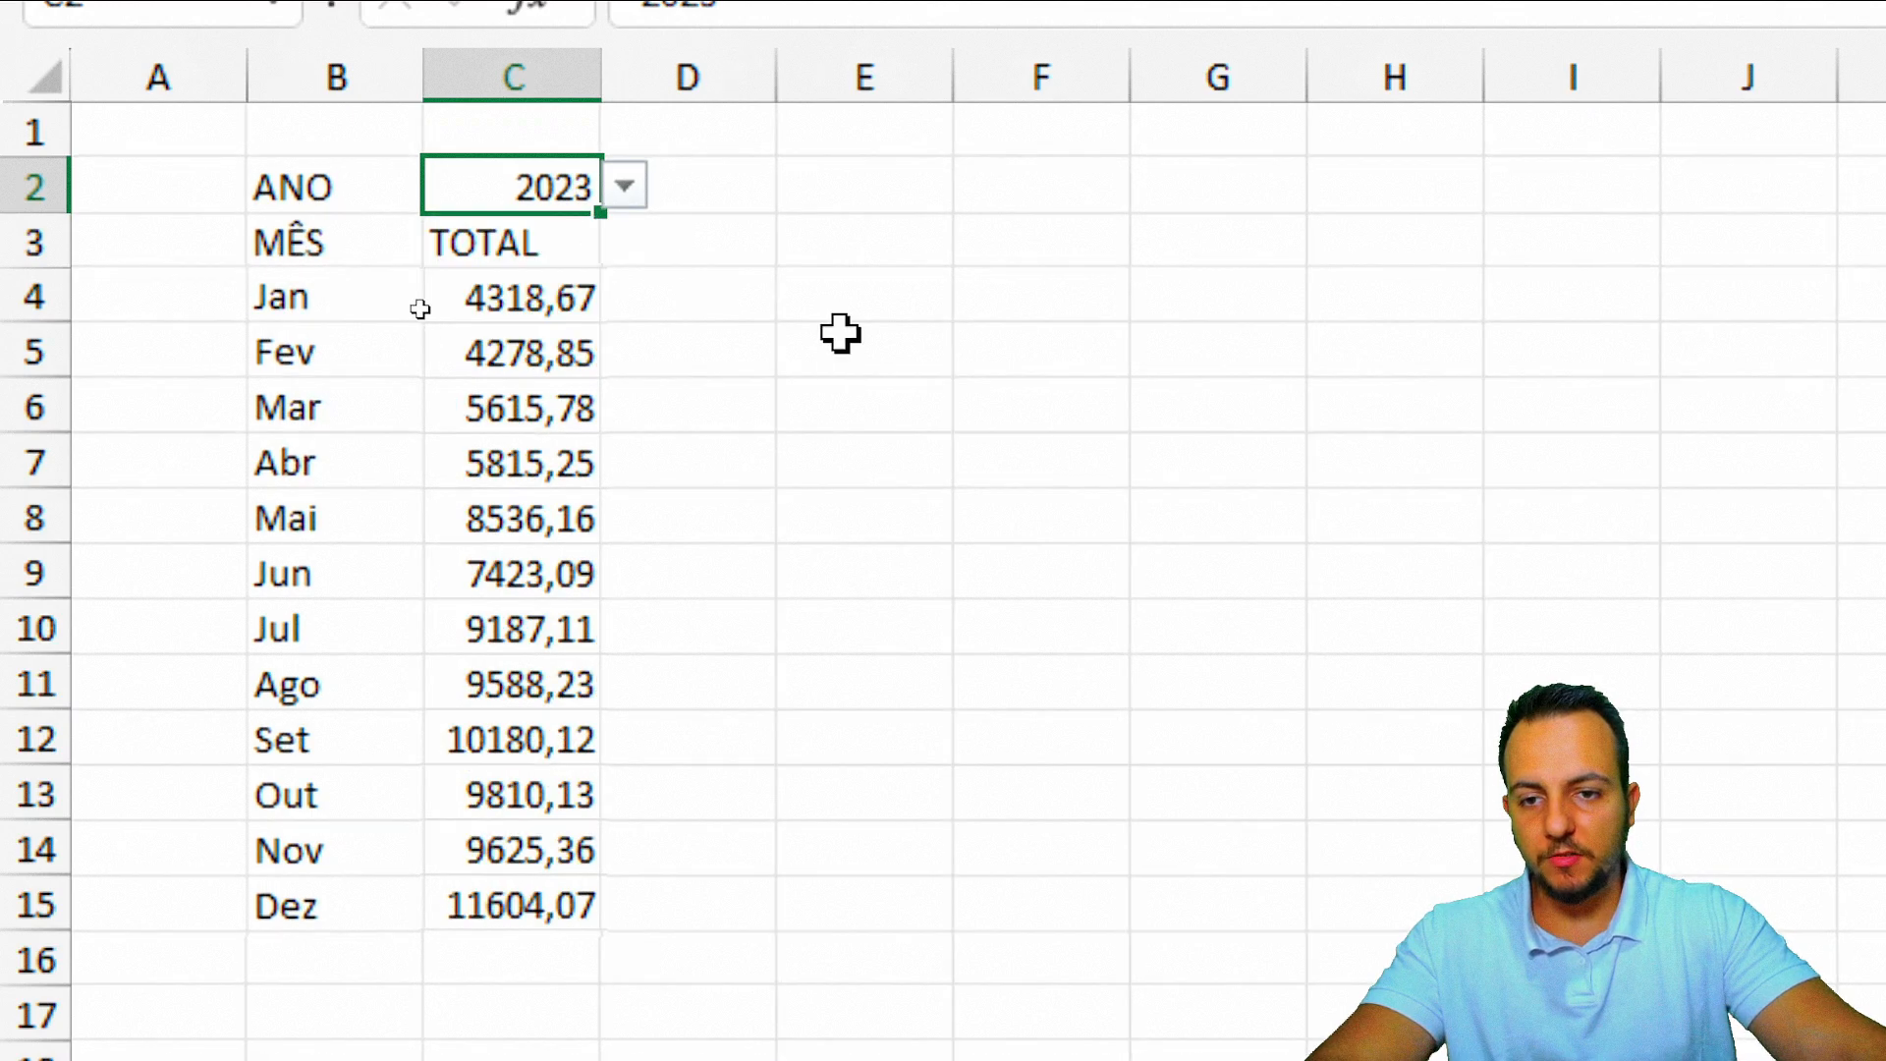
{"action": "left_click", "coordinate": [623, 196]}
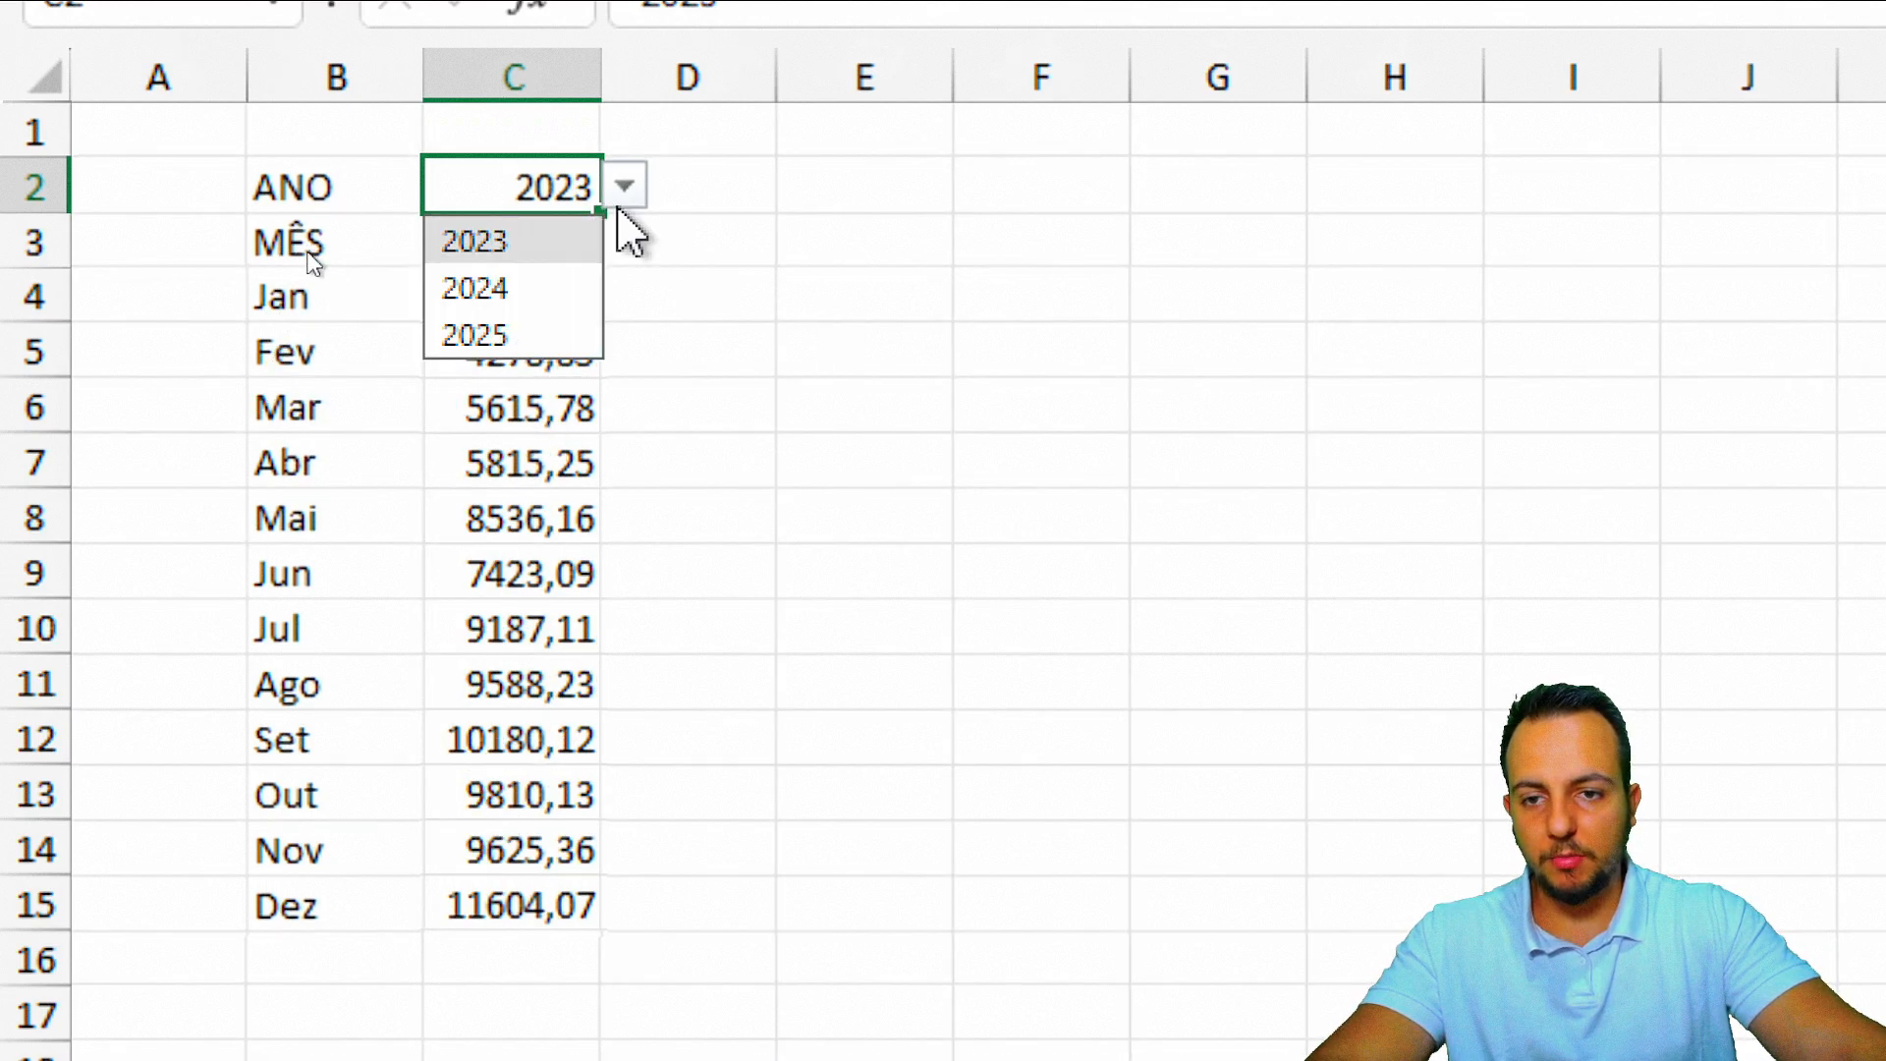
{"action": "left_click", "coordinate": [547, 339]}
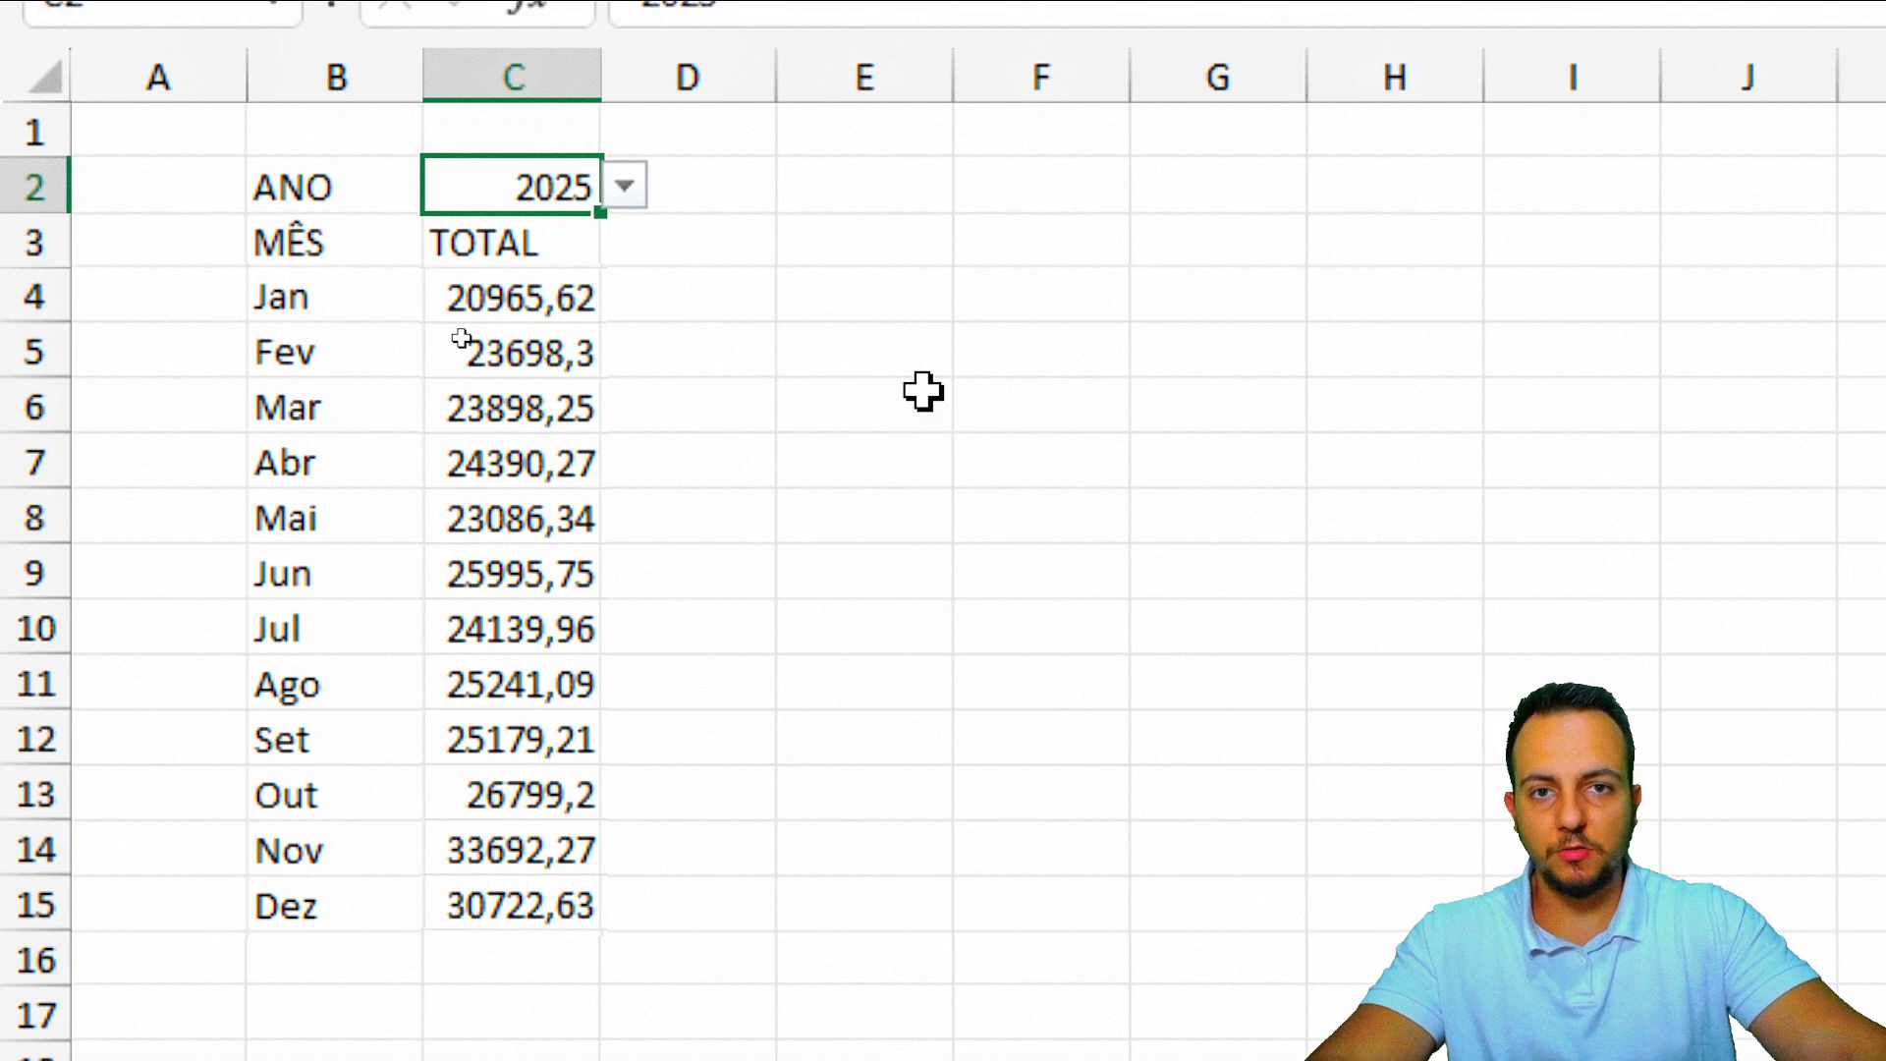
Step: Format the monthly totals in C4:C15 with the accounting number format in R$
{"action": "left_click", "coordinate": [506, 298]}
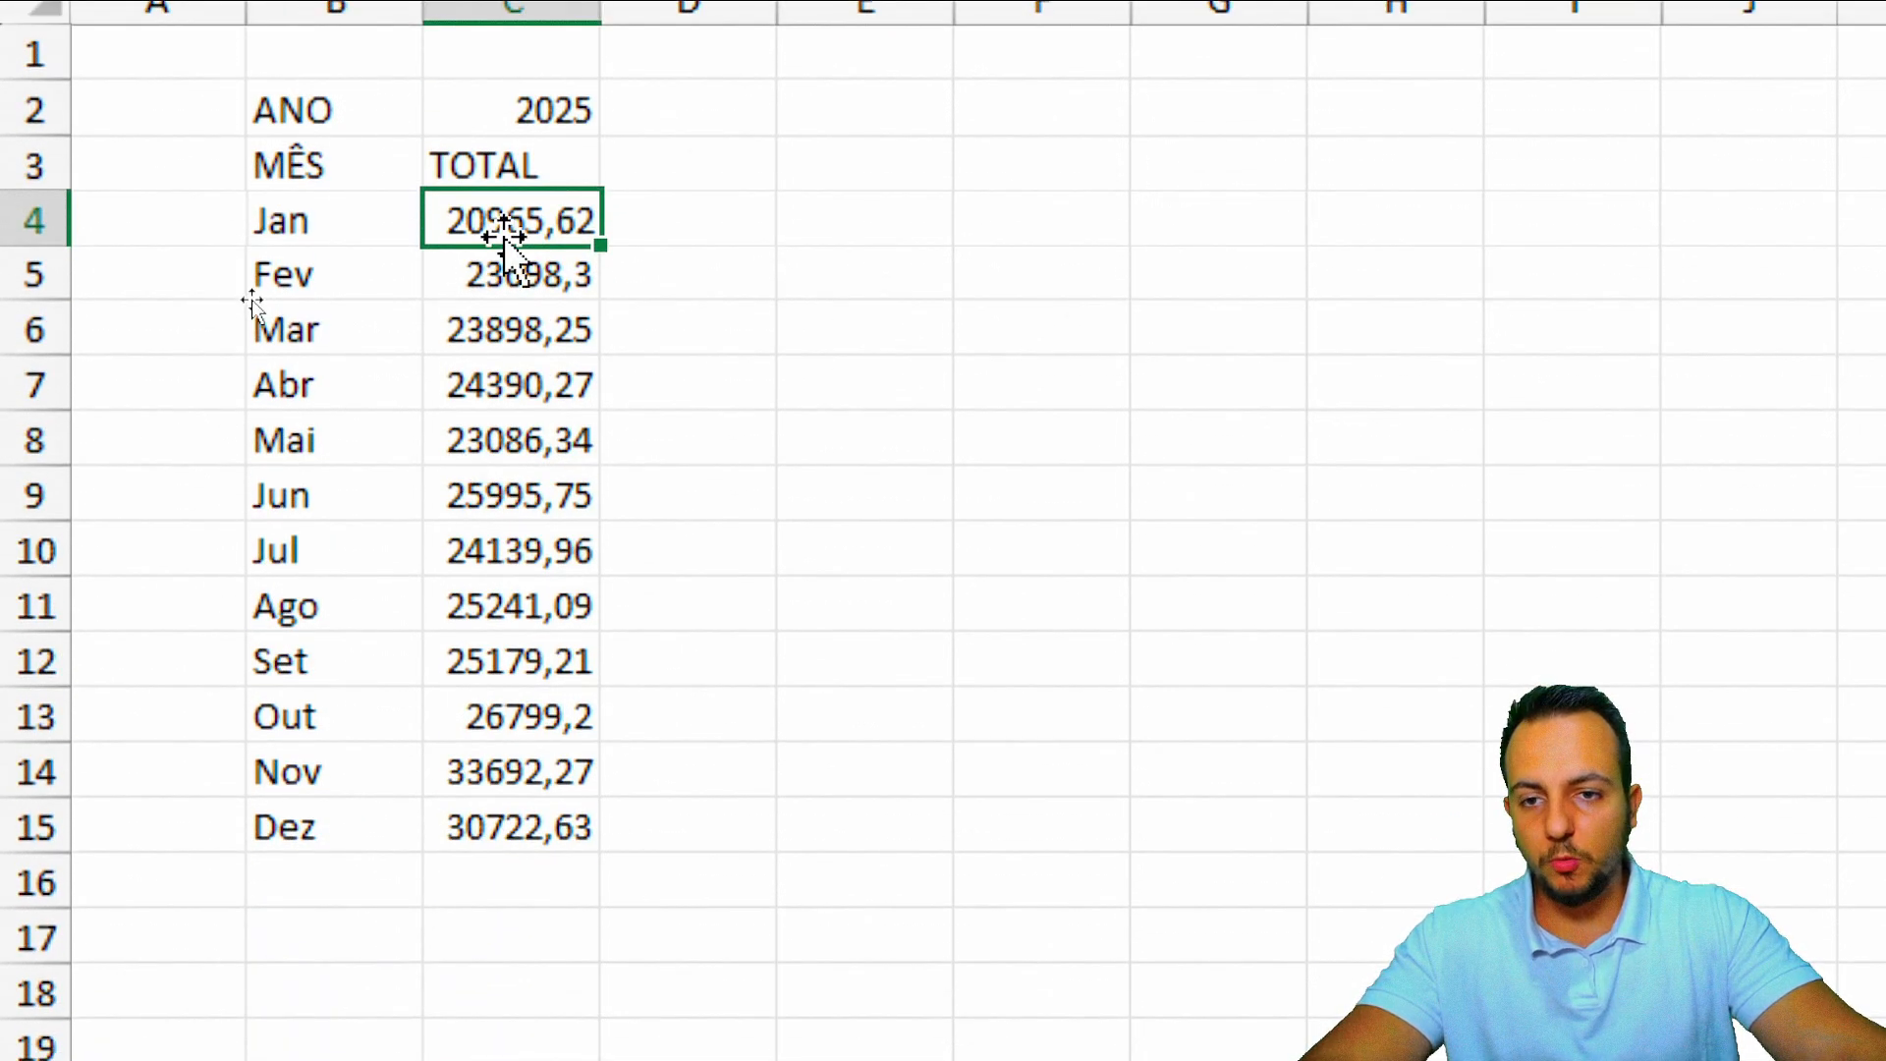
{"action": "left_click_drag", "start_coordinate": [541, 210], "coordinate": [515, 818]}
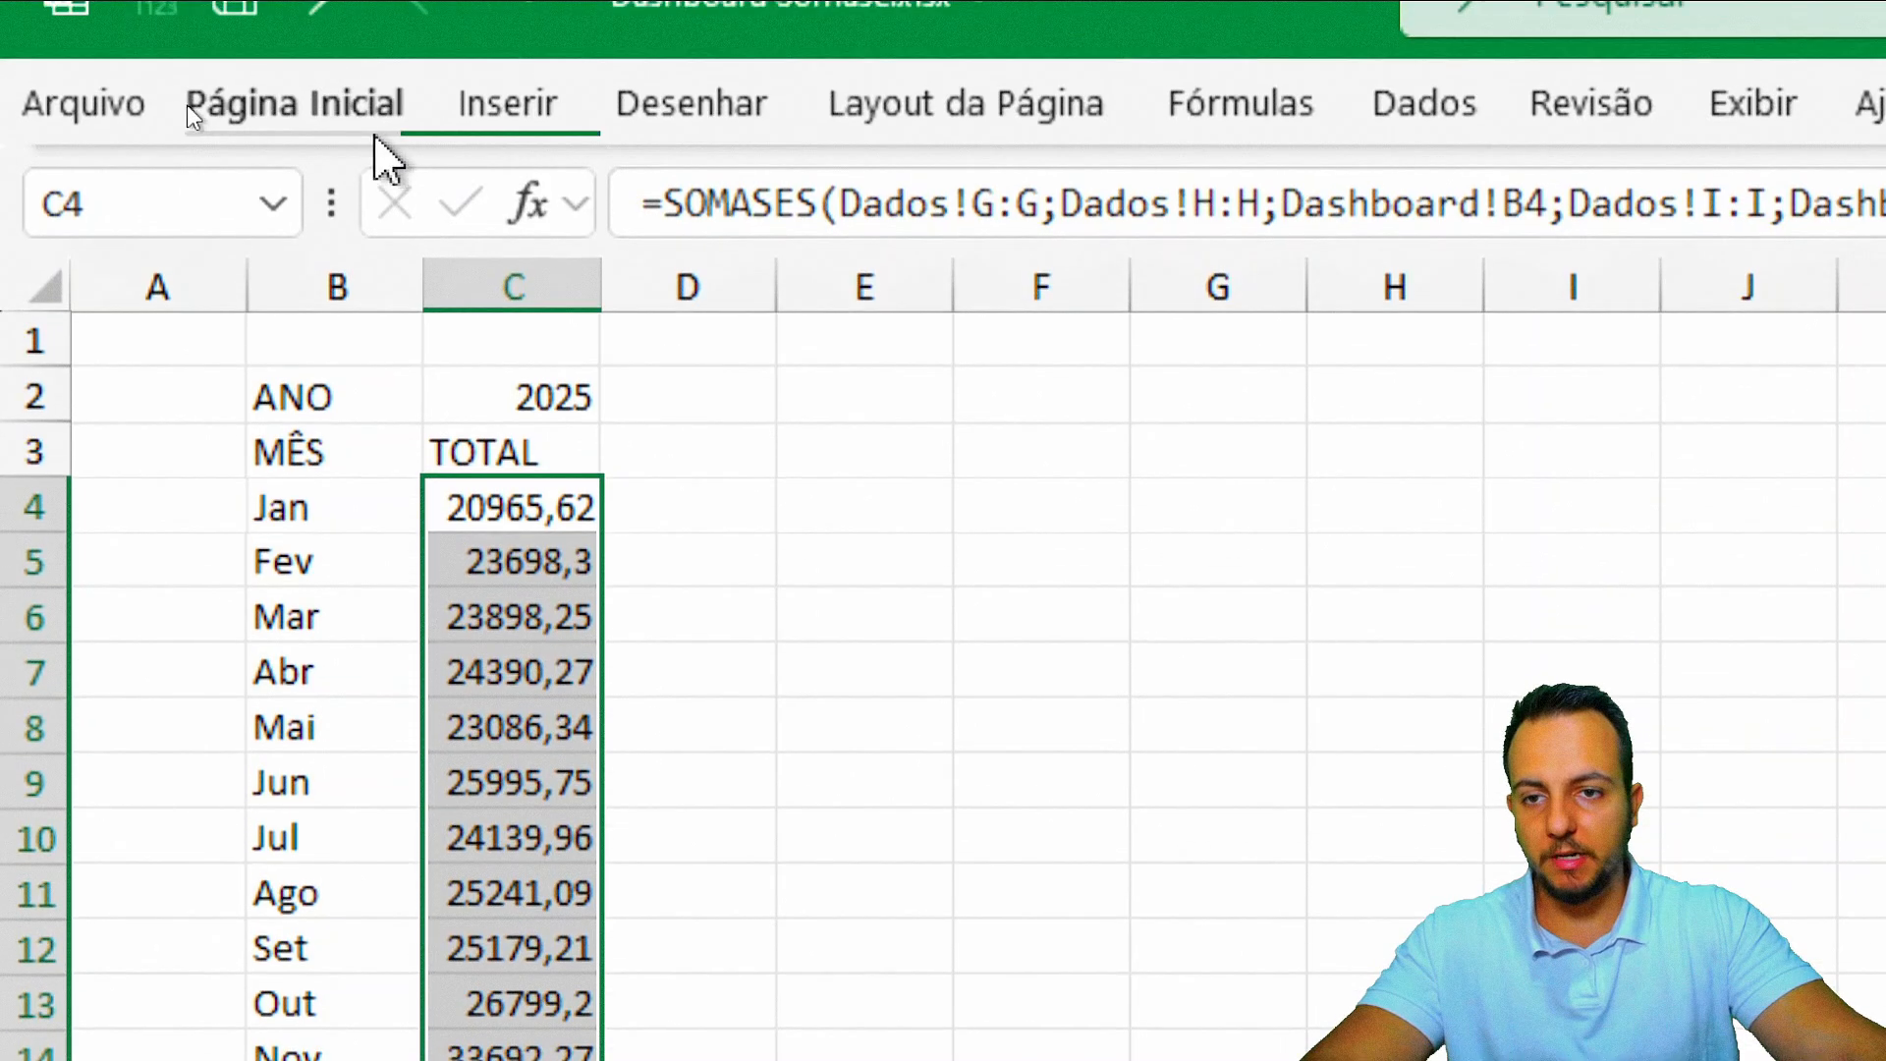
{"action": "left_click", "coordinate": [382, 158]}
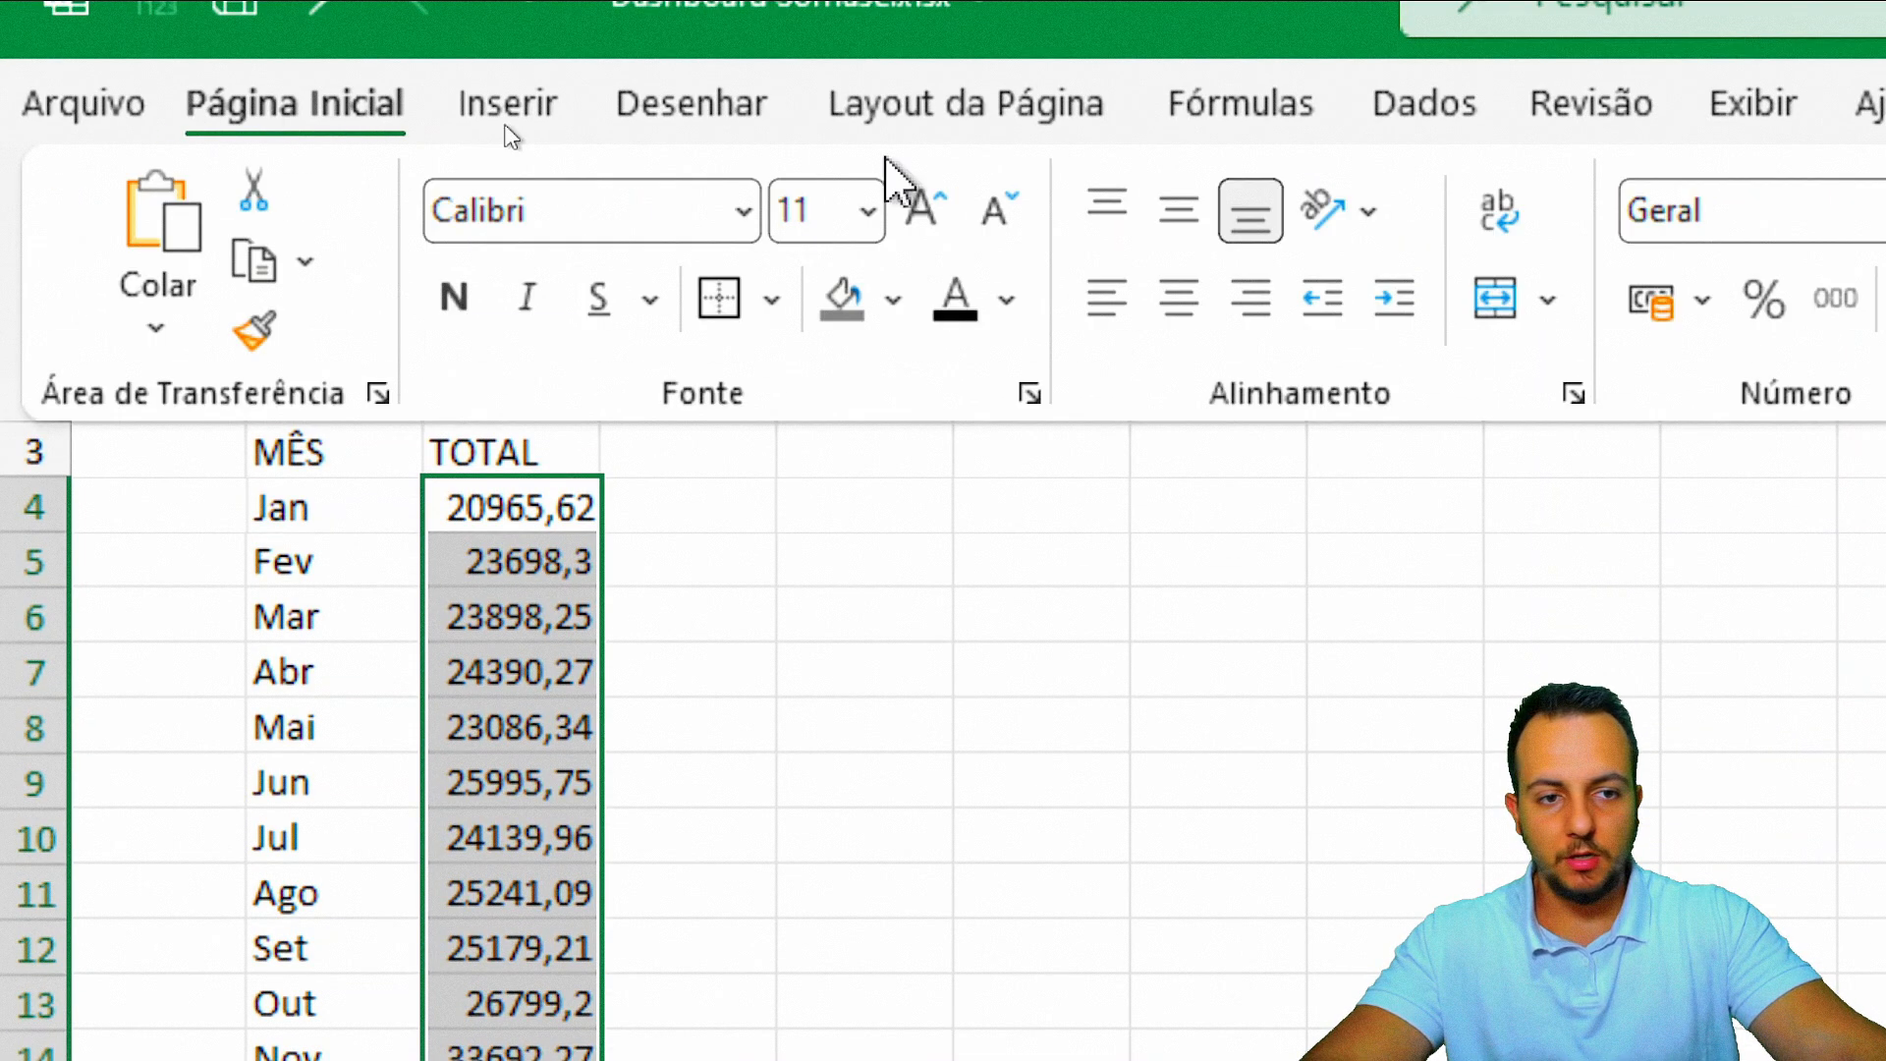
{"action": "left_click", "coordinate": [1651, 300]}
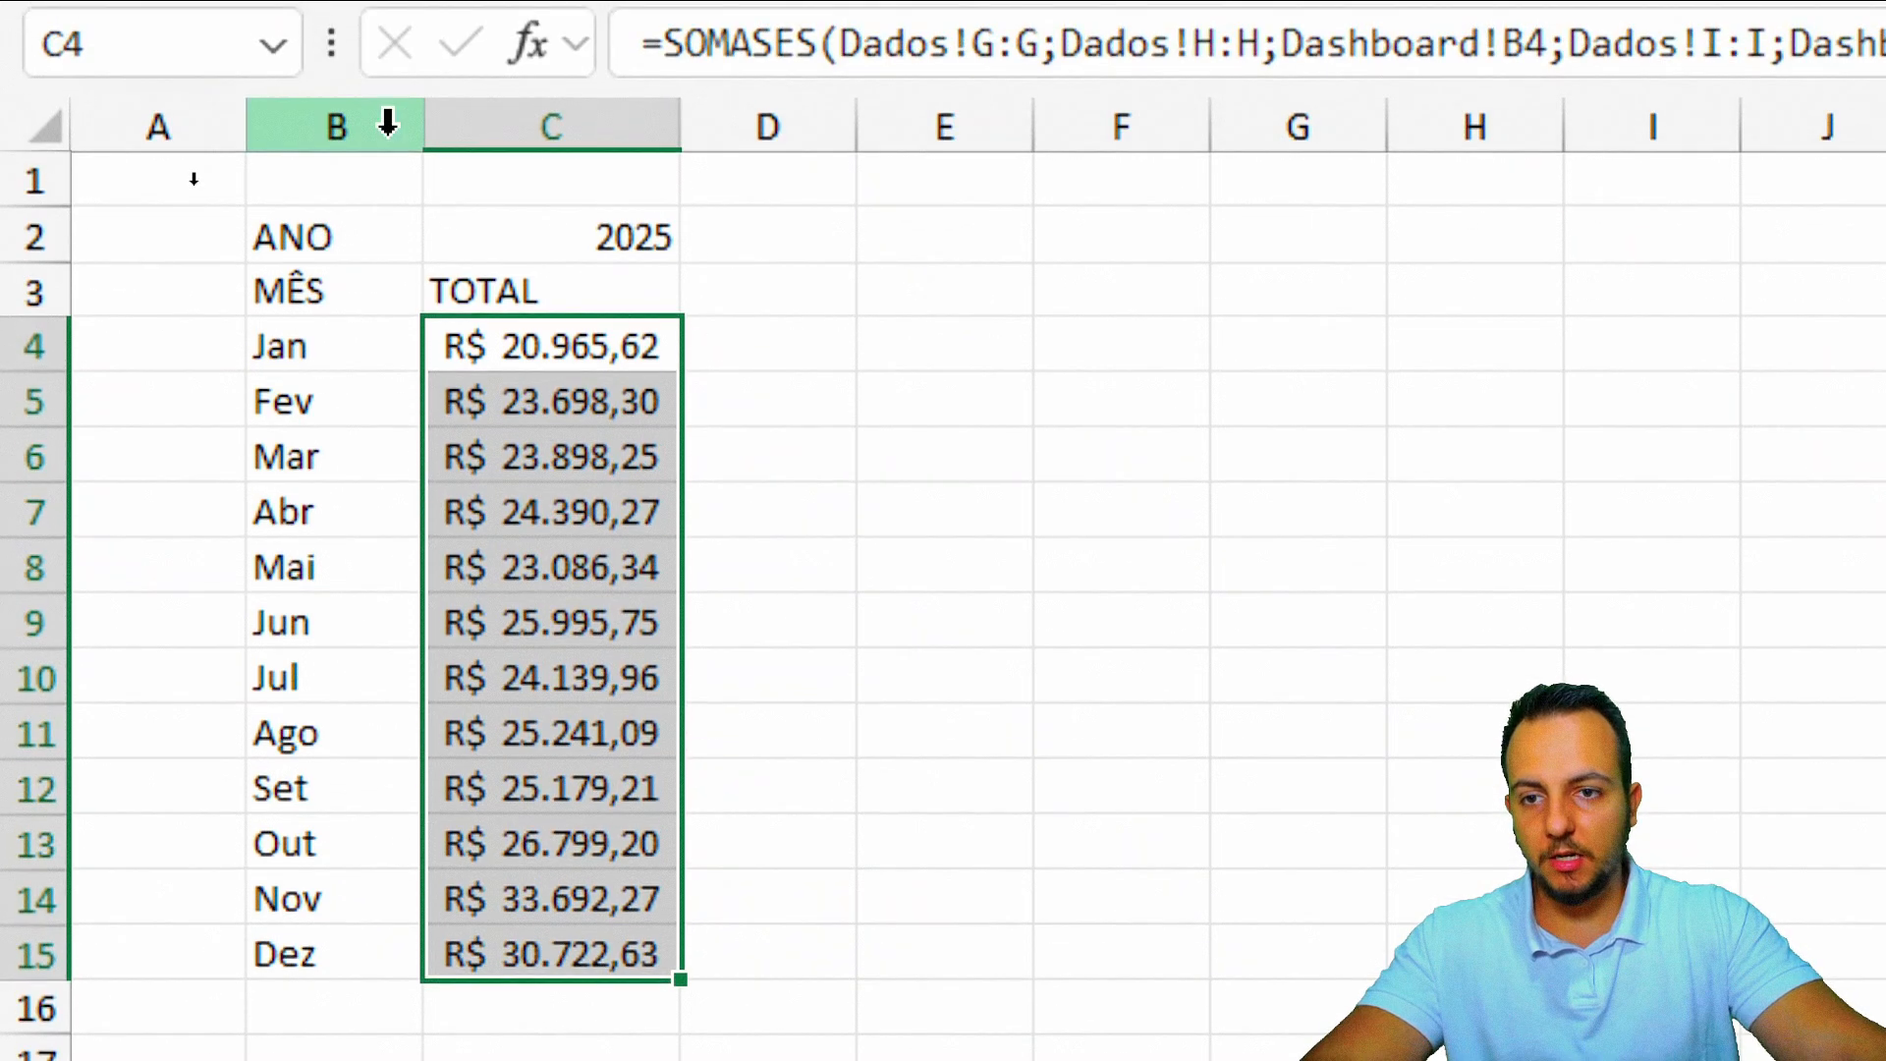
Step: Set the width of columns B and C to 15
{"action": "left_click_drag", "start_coordinate": [388, 134], "coordinate": [539, 144]}
{"action": "right_click", "coordinate": [542, 148]}
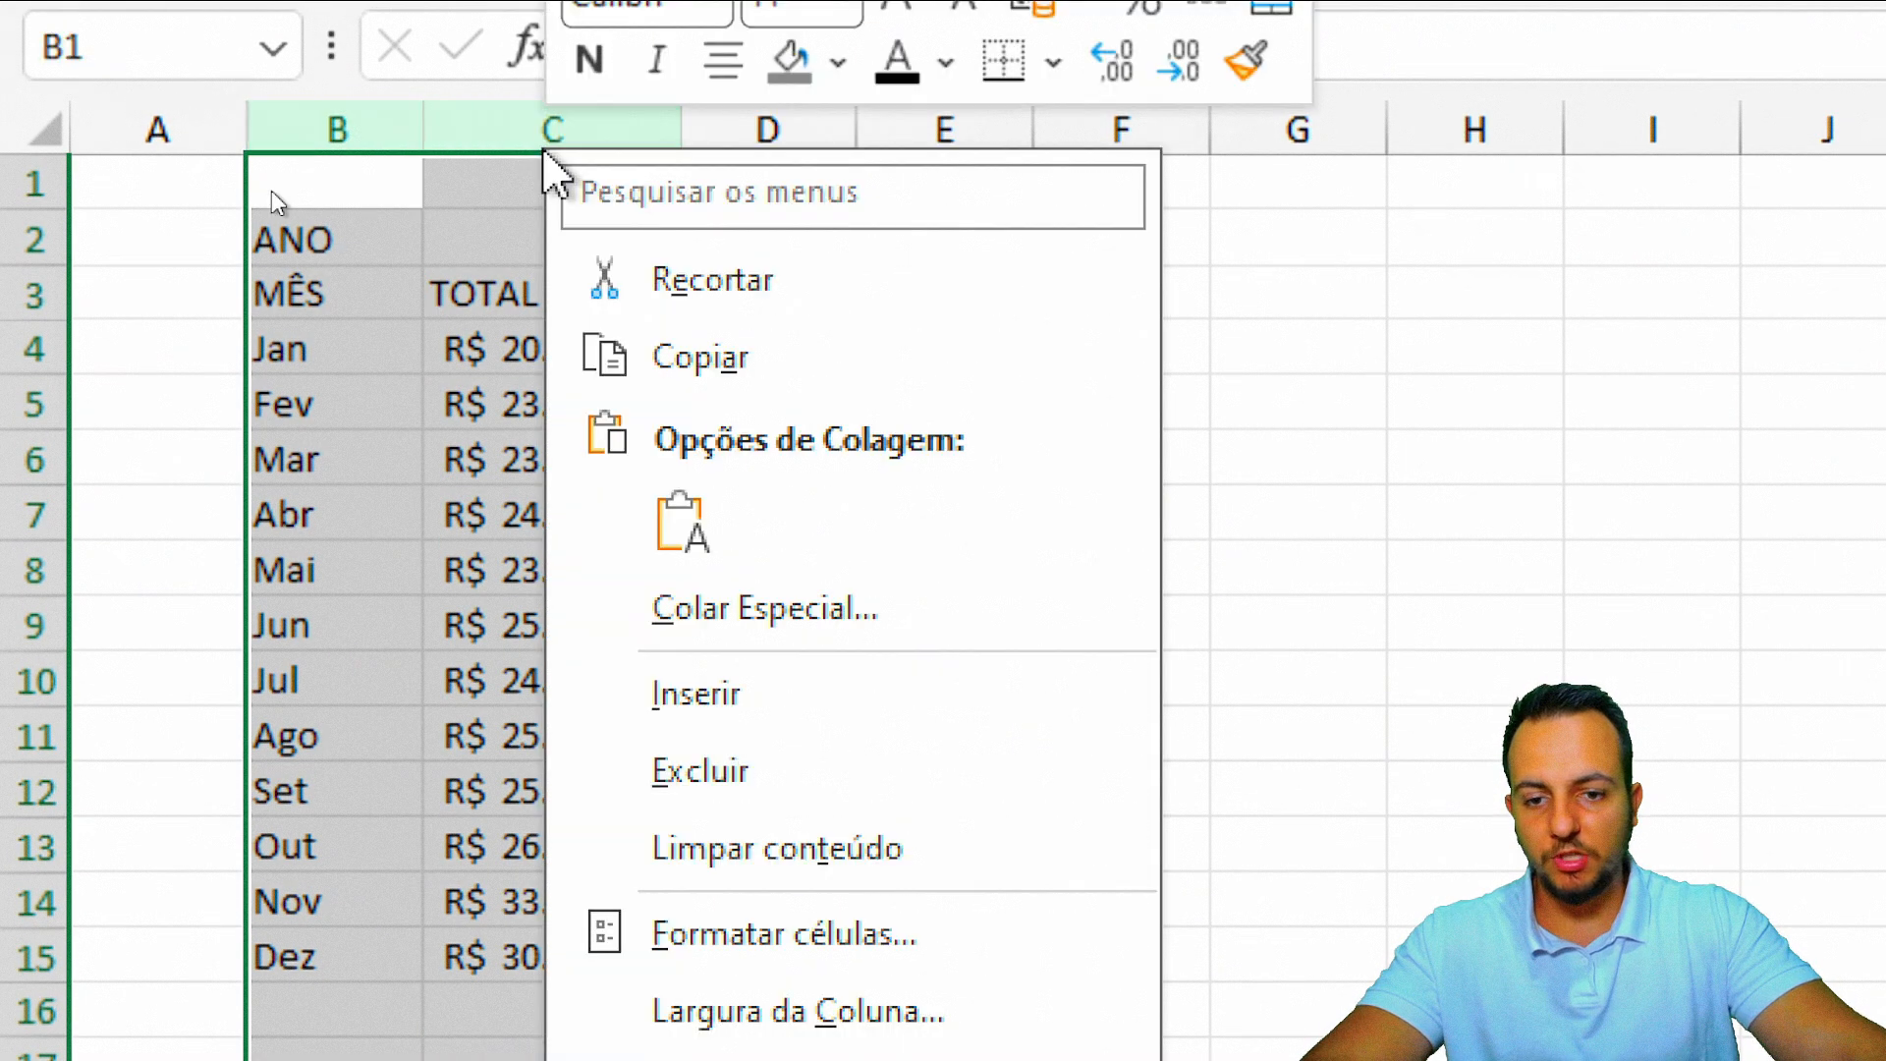
{"action": "left_click", "coordinate": [747, 1022]}
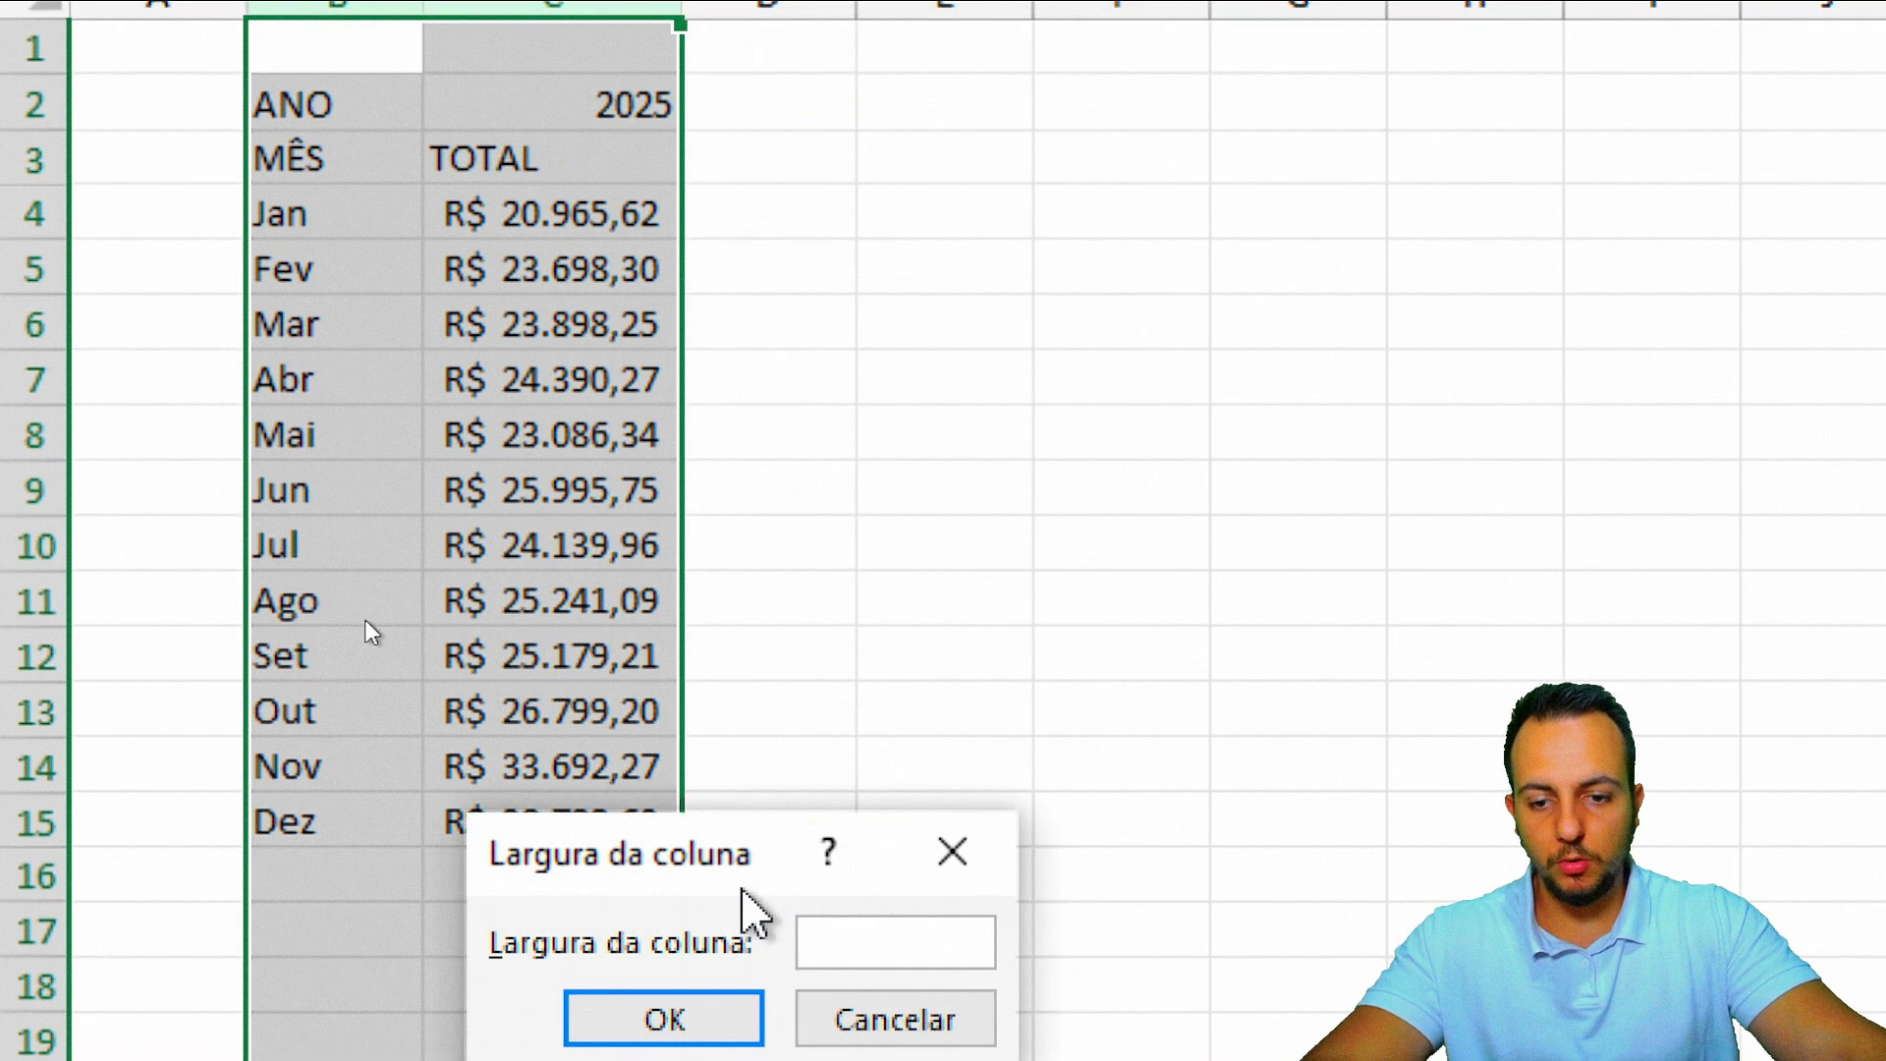
{"action": "left_click_drag", "start_coordinate": [749, 1026], "coordinate": [496, 686]}
{"action": "left_click_drag", "start_coordinate": [506, 570], "coordinate": [464, 496]}
{"action": "type", "text": "15"}
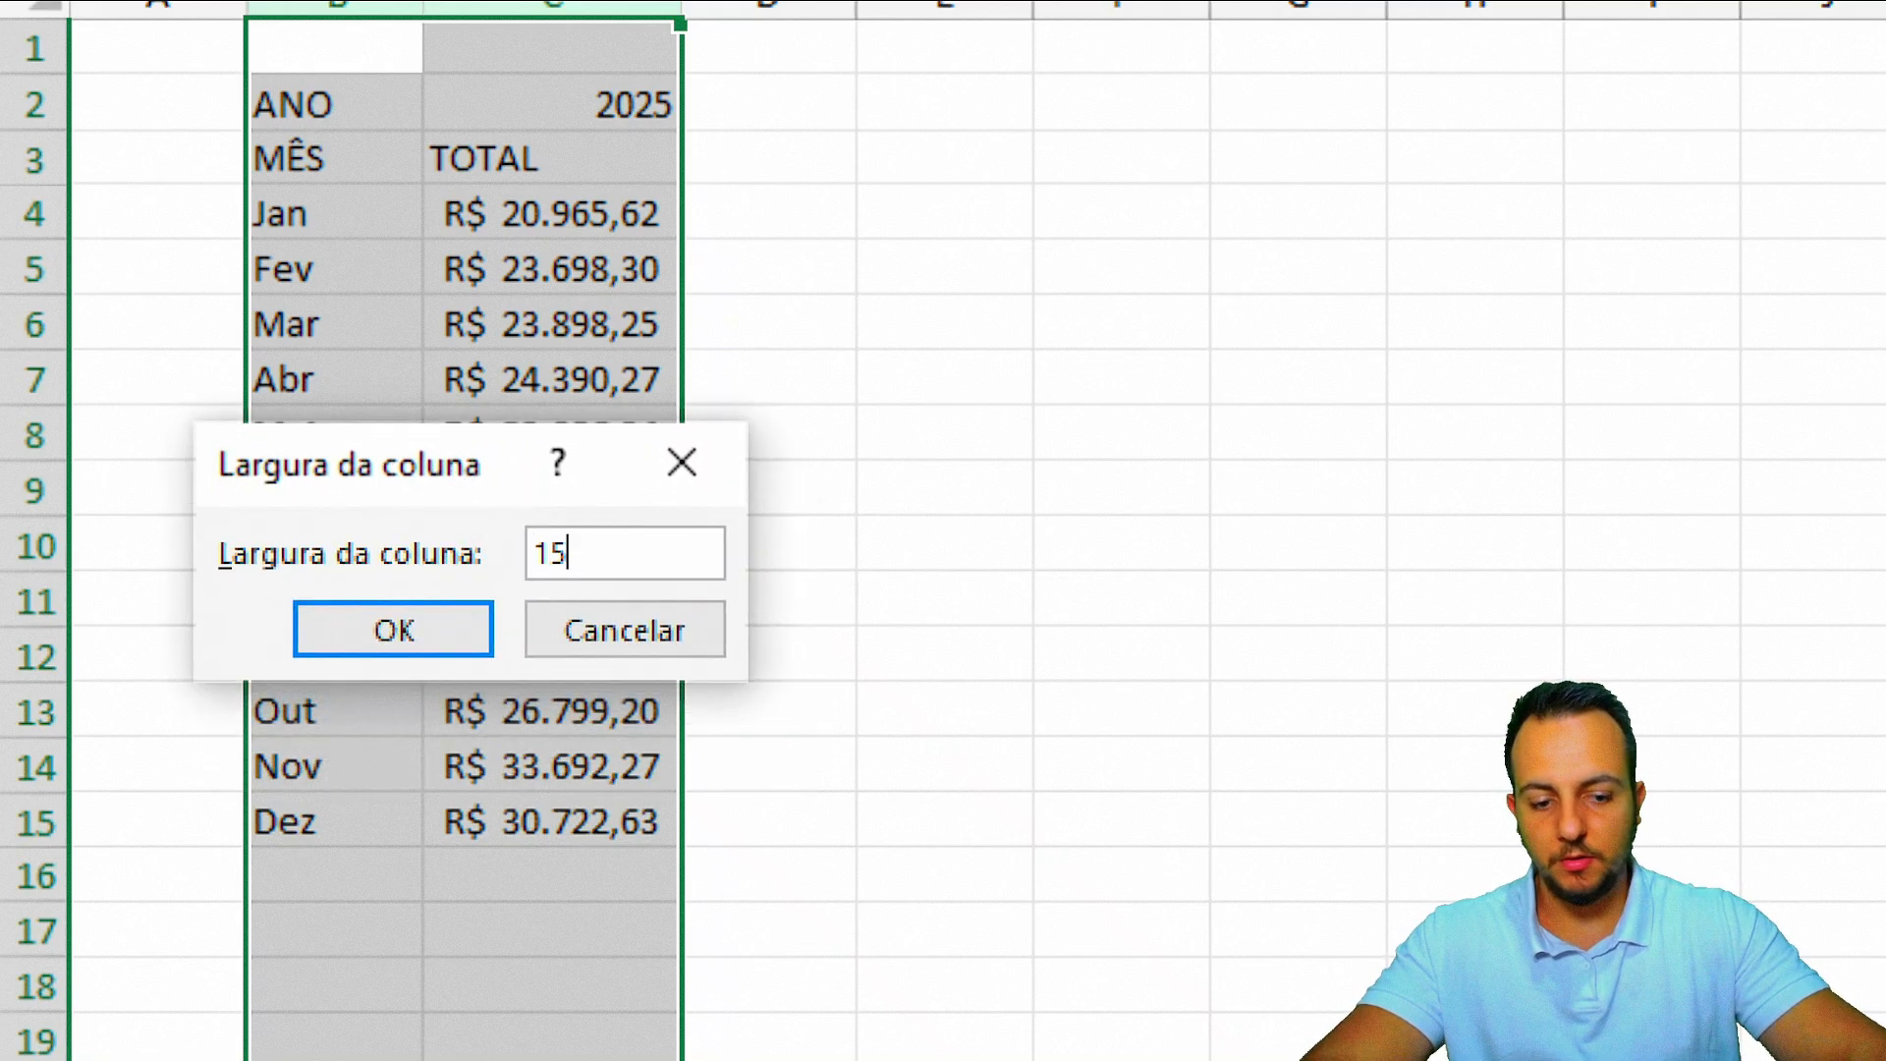
{"action": "key", "text": "Return"}
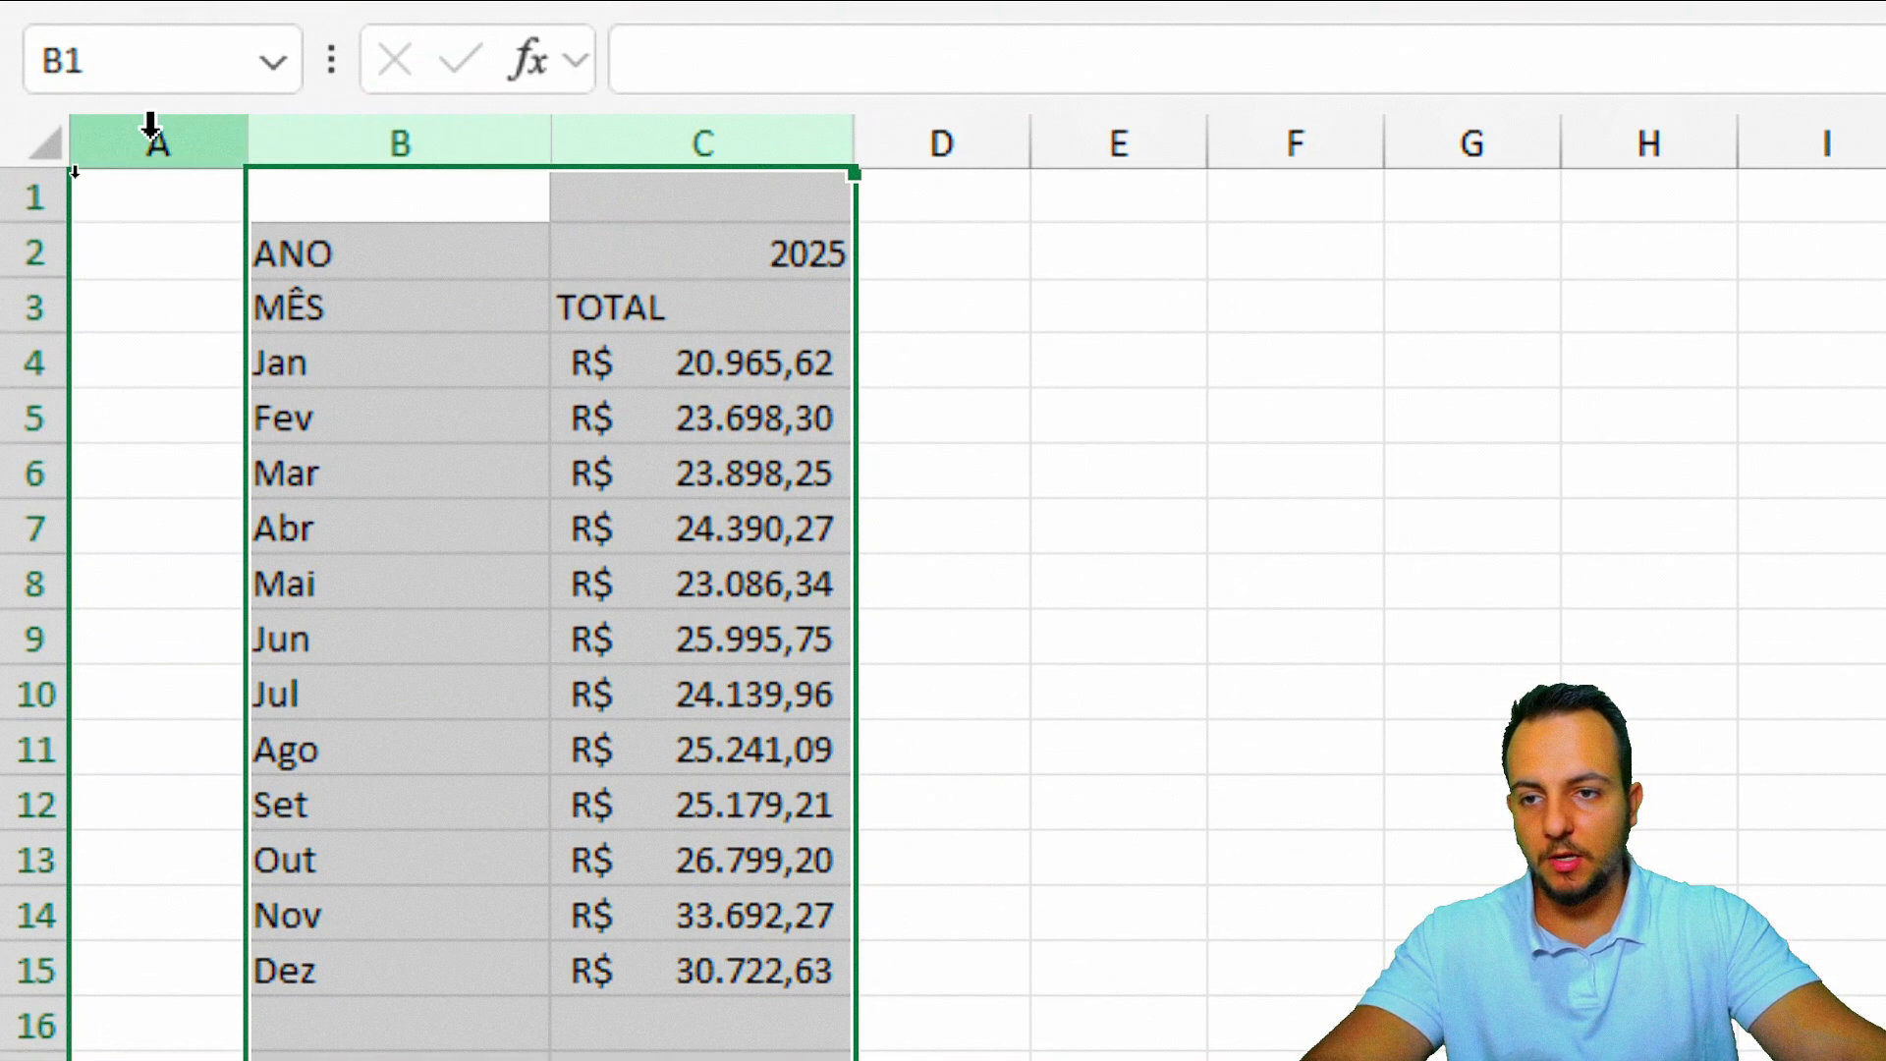
Step: Narrow column A to a width of 2
{"action": "left_click", "coordinate": [172, 131]}
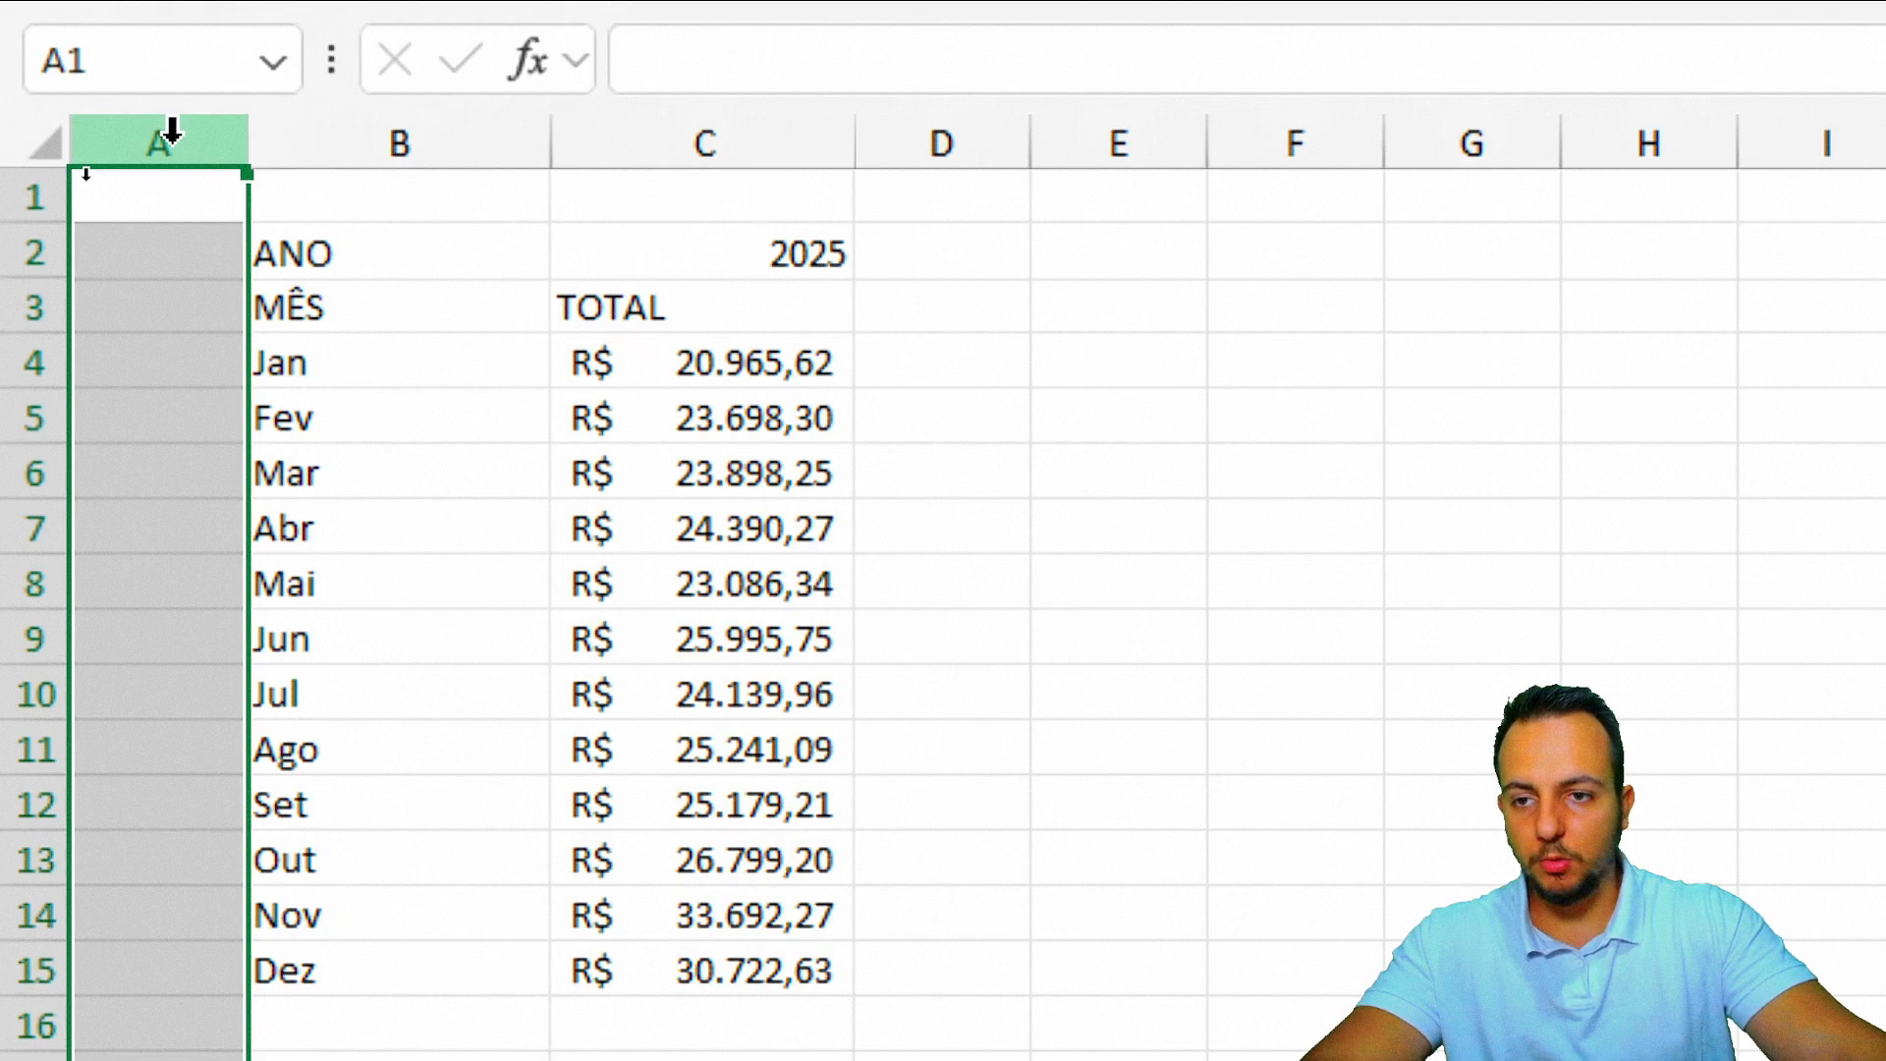
{"action": "right_click", "coordinate": [172, 130]}
{"action": "left_click", "coordinate": [423, 1012]}
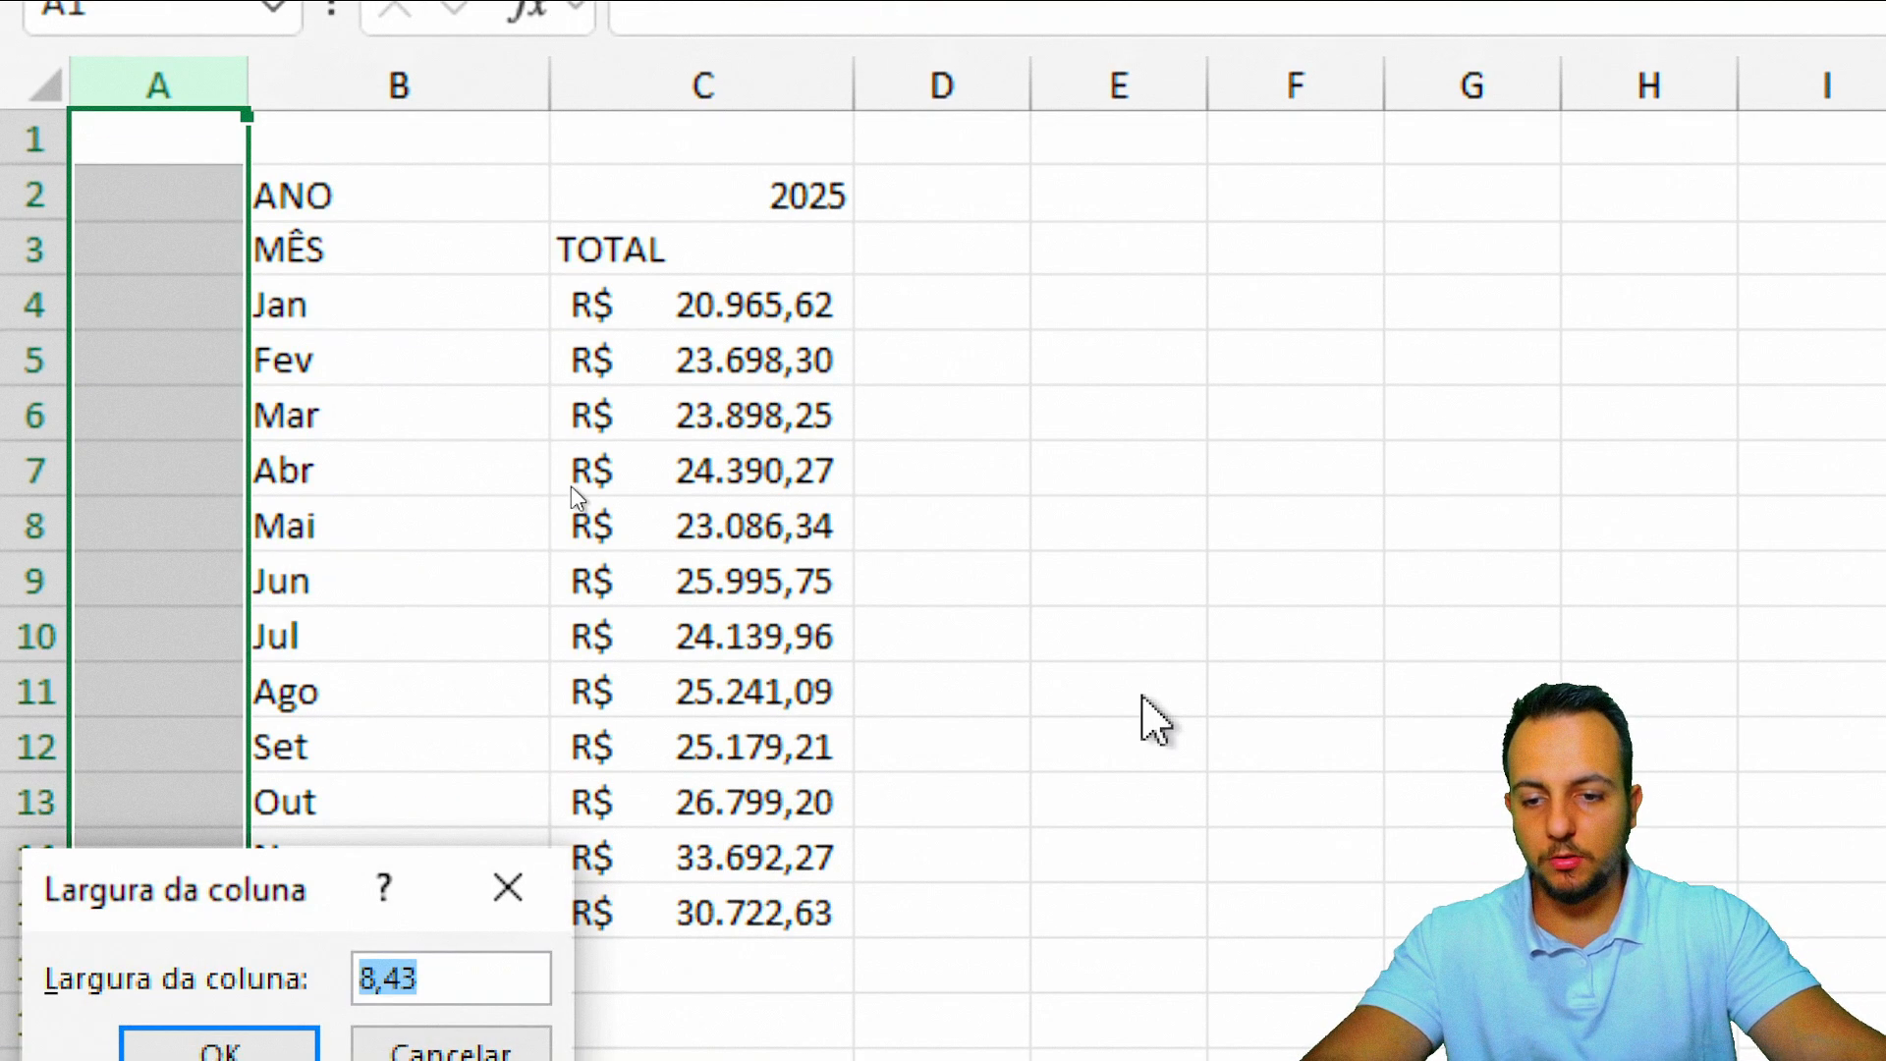
{"action": "type", "text": "2"}
{"action": "key", "text": "Return"}
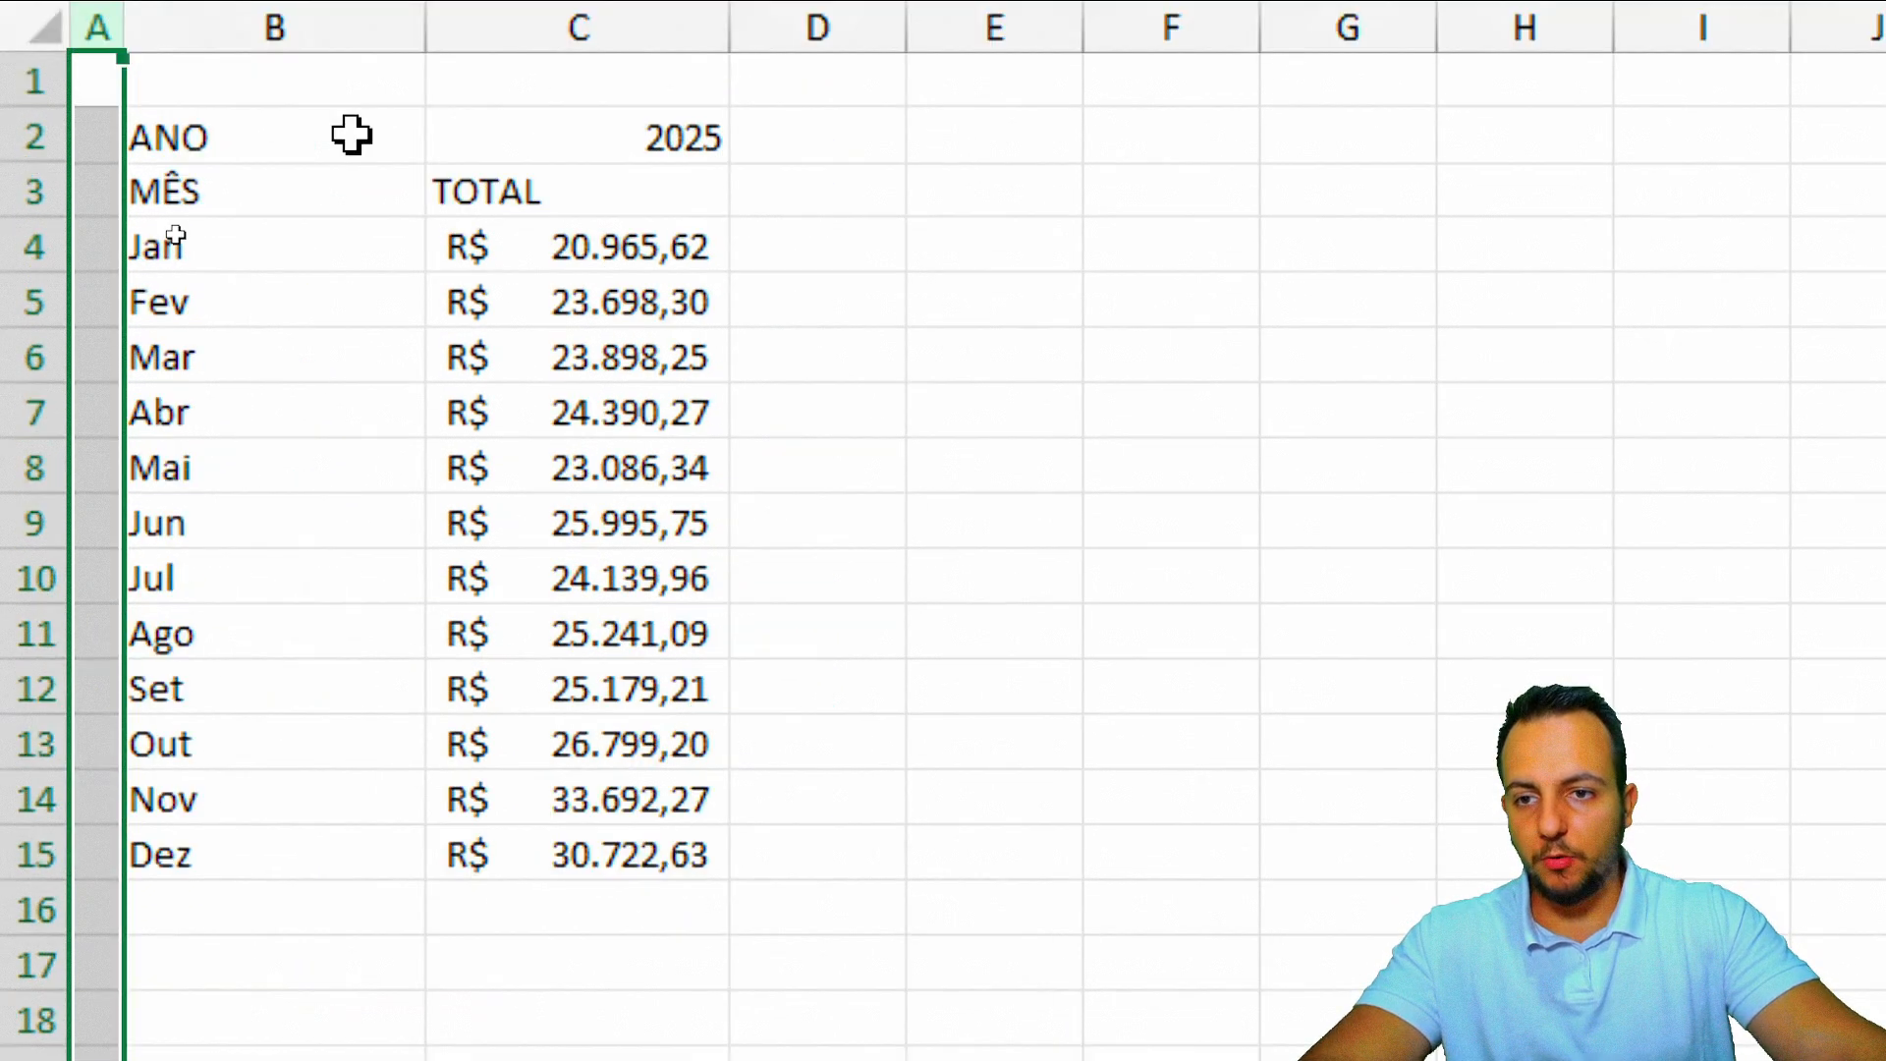
Step: Centre the table B2:C15 vertically and horizontally and apply all borders to its cells
{"action": "left_click_drag", "start_coordinate": [351, 134], "coordinate": [455, 847]}
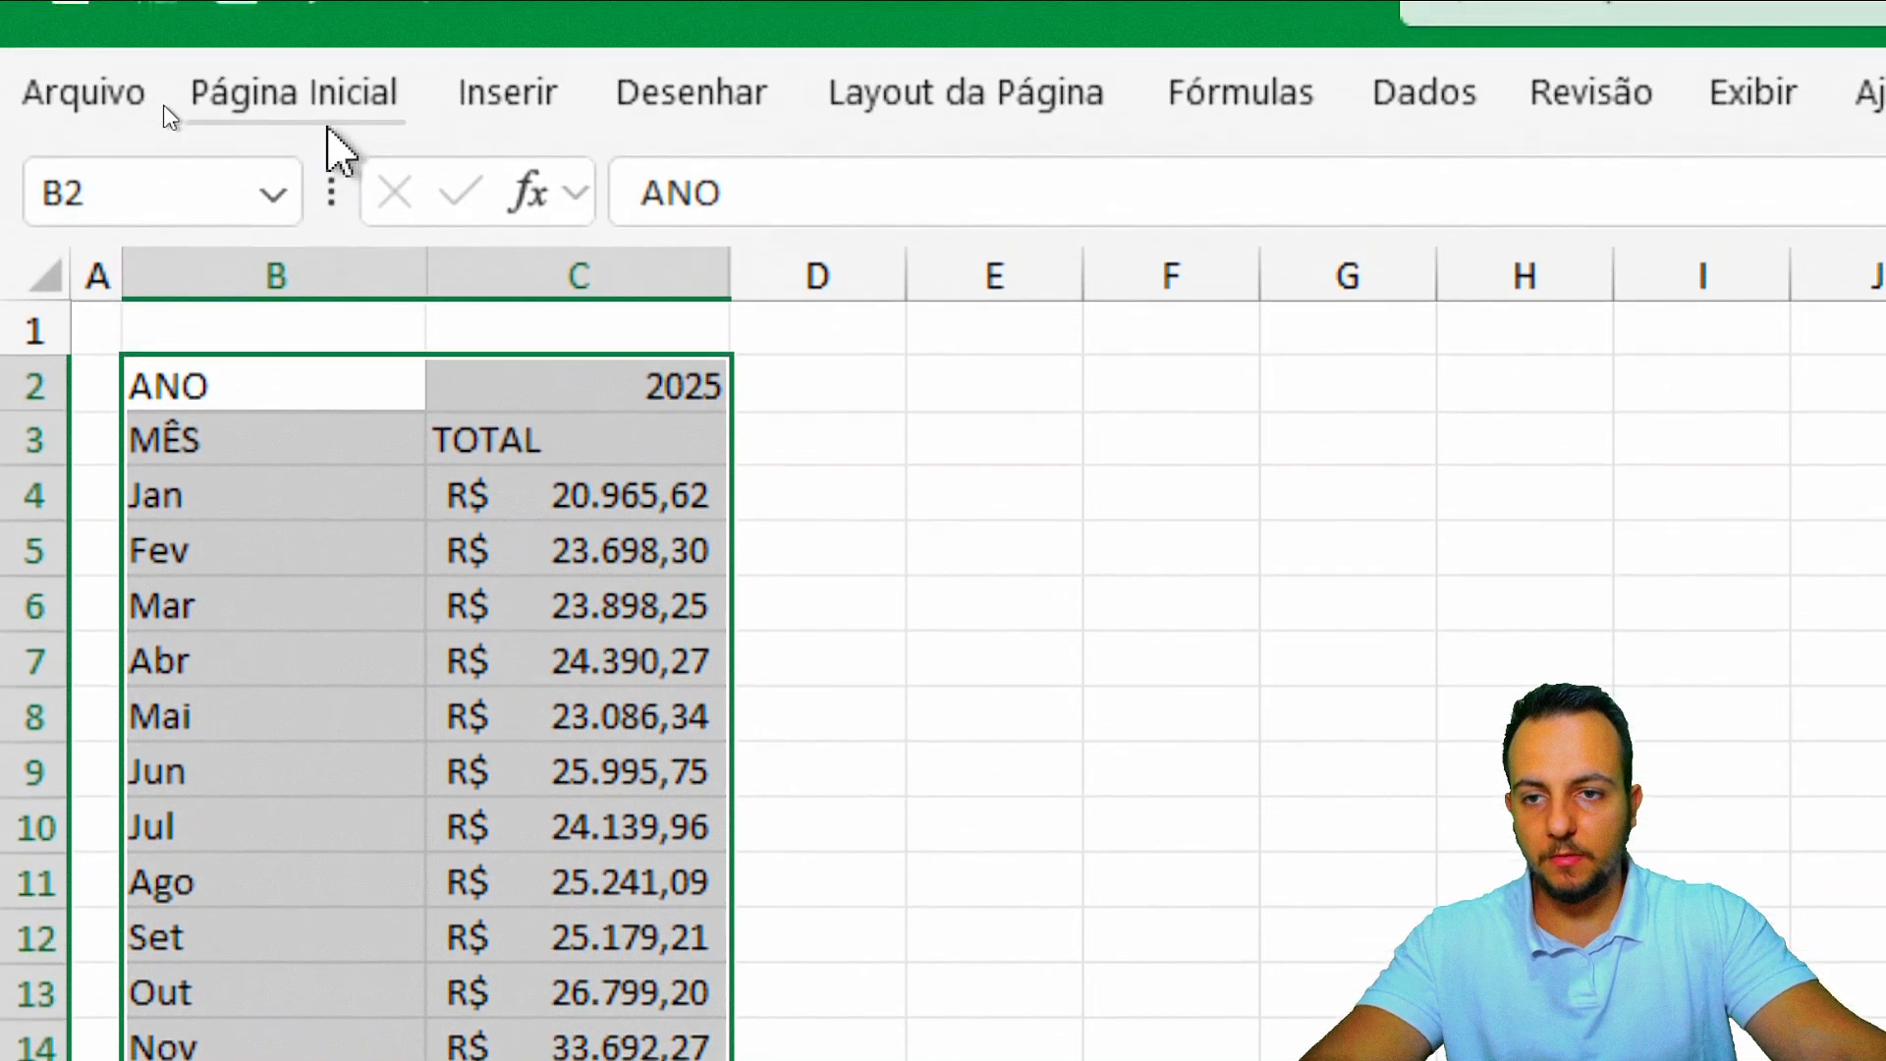
{"action": "left_click", "coordinate": [329, 128]}
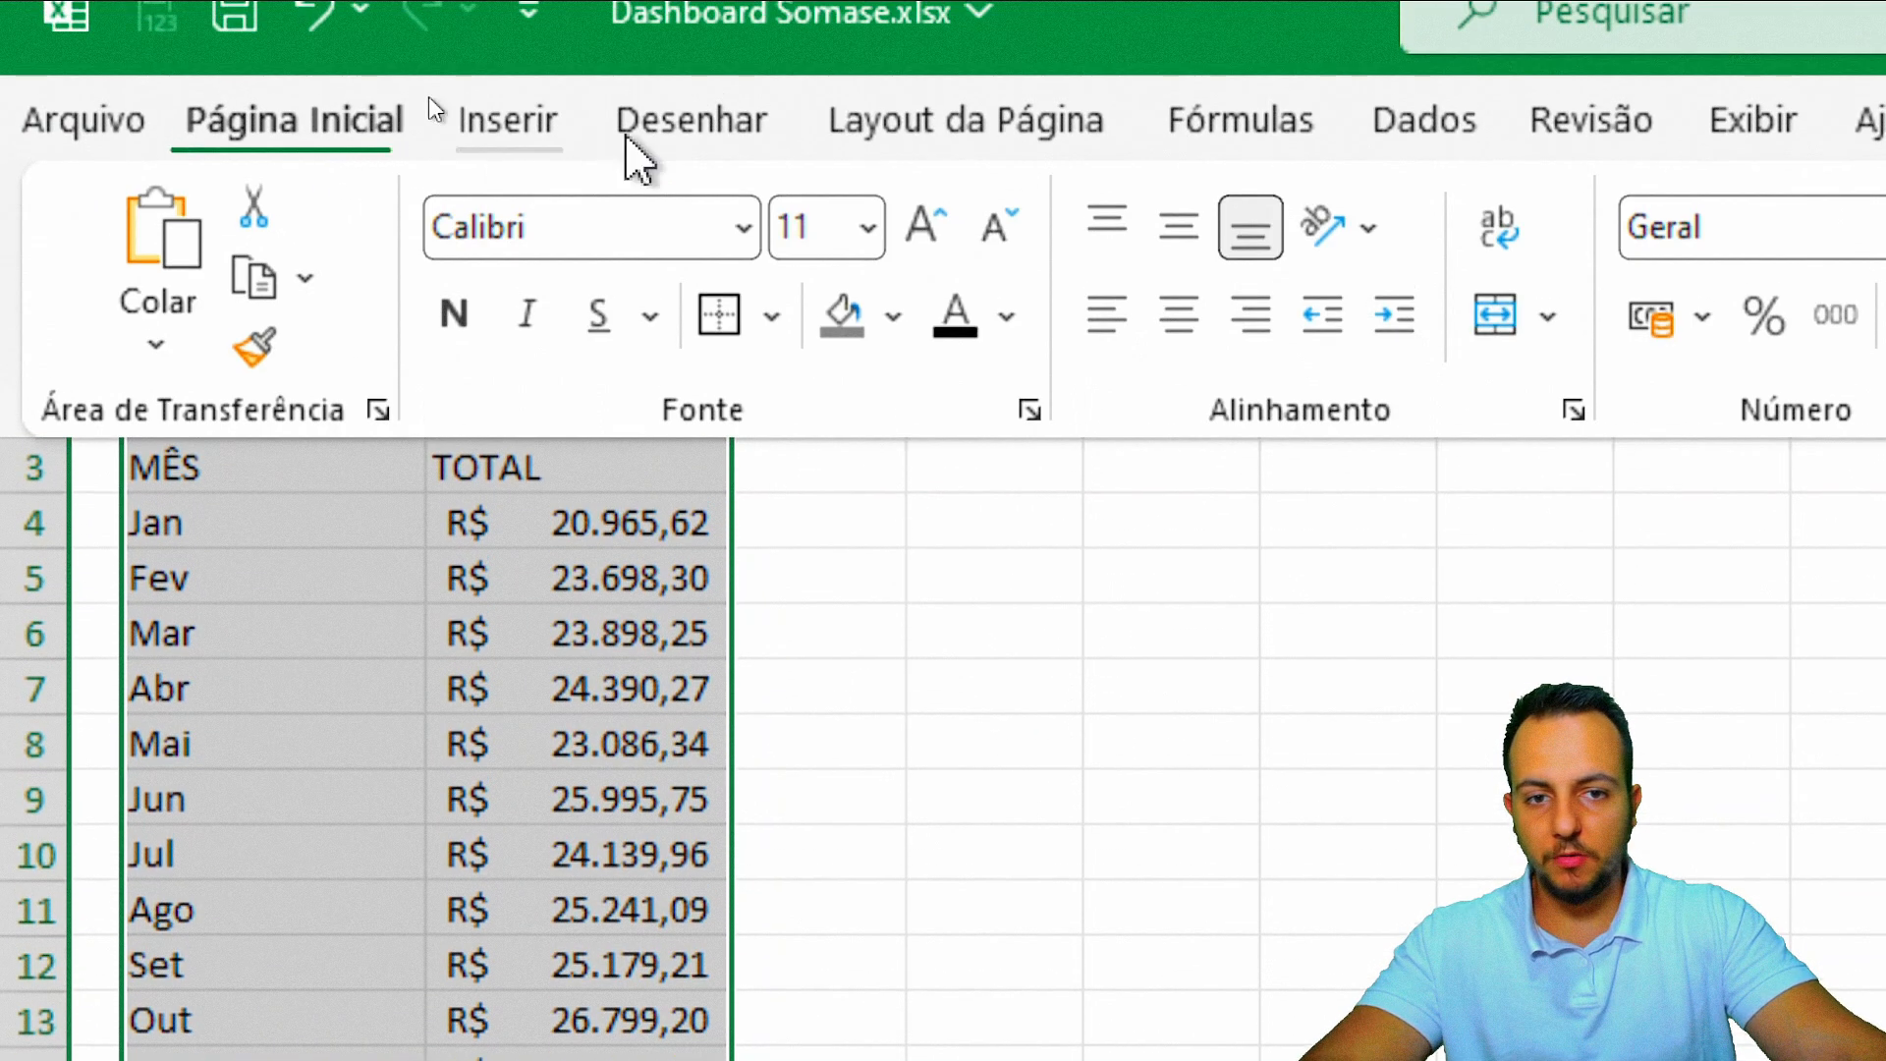
{"action": "left_click", "coordinate": [1177, 218]}
{"action": "left_click", "coordinate": [1183, 317]}
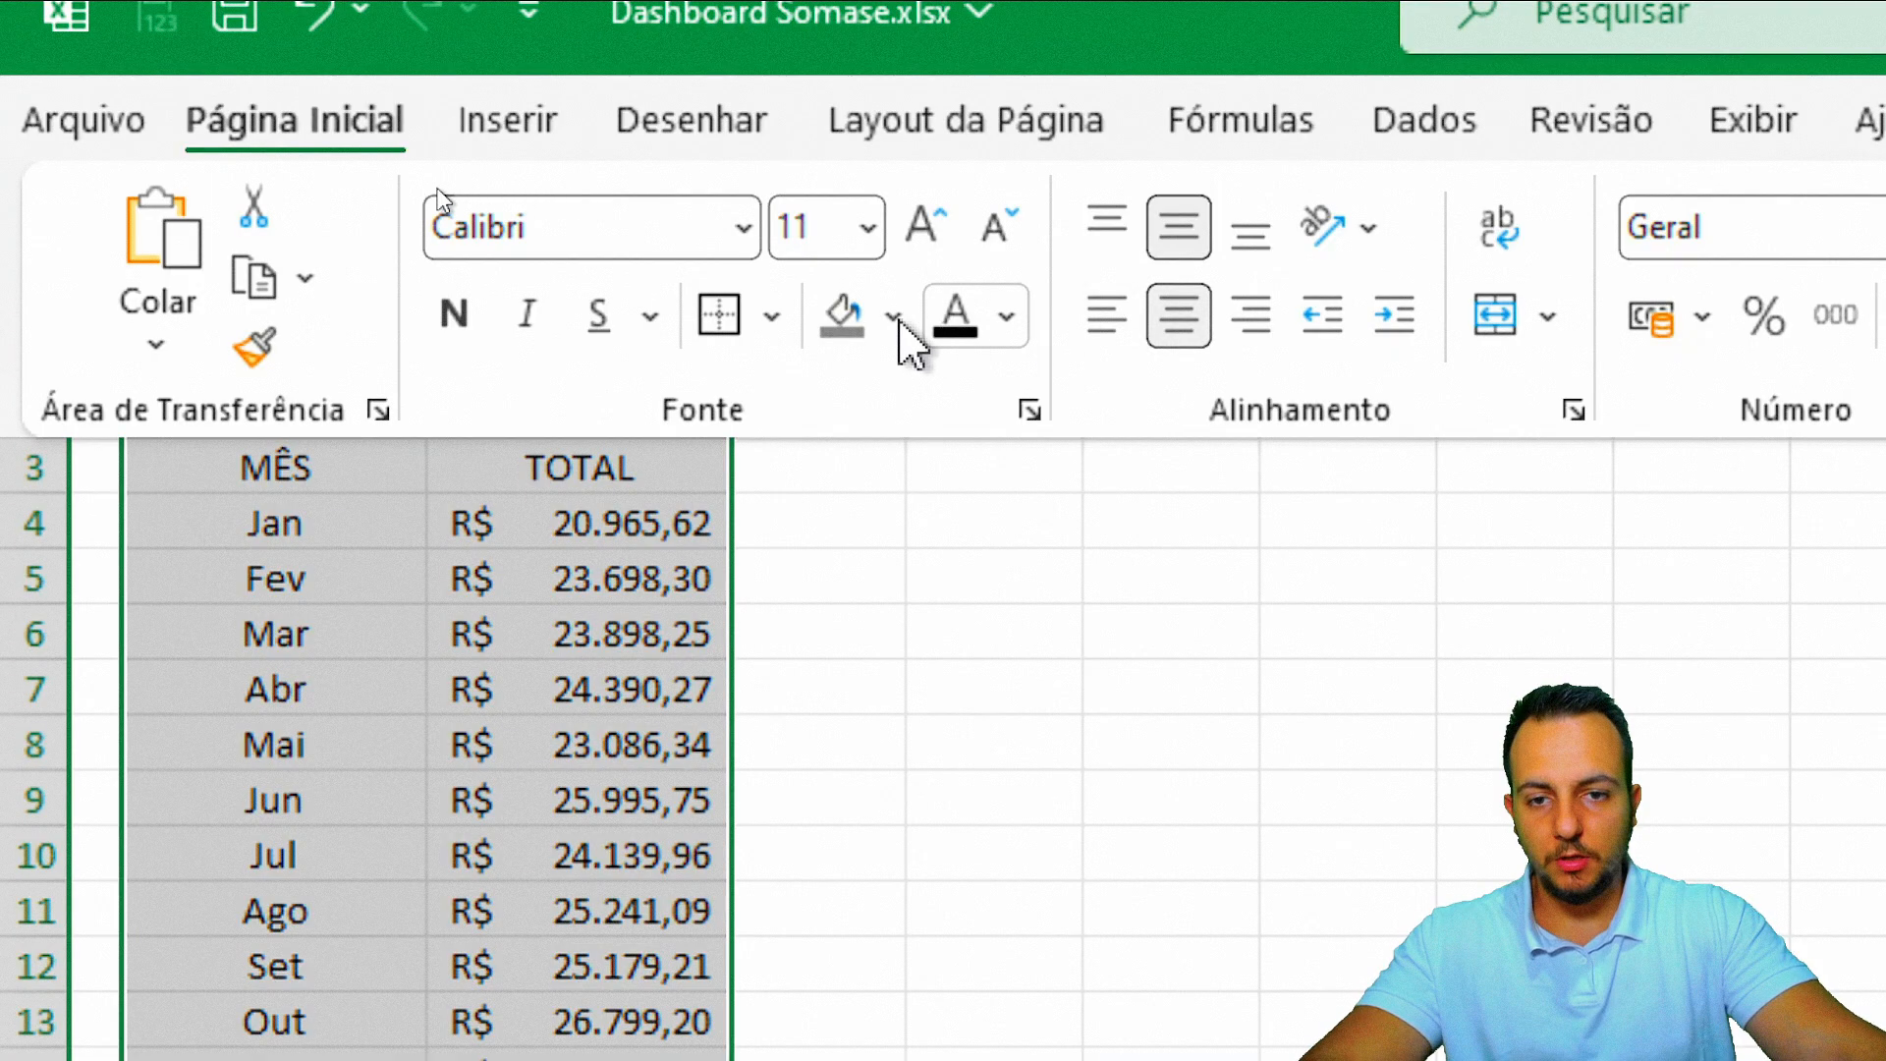
{"action": "left_click", "coordinate": [777, 315]}
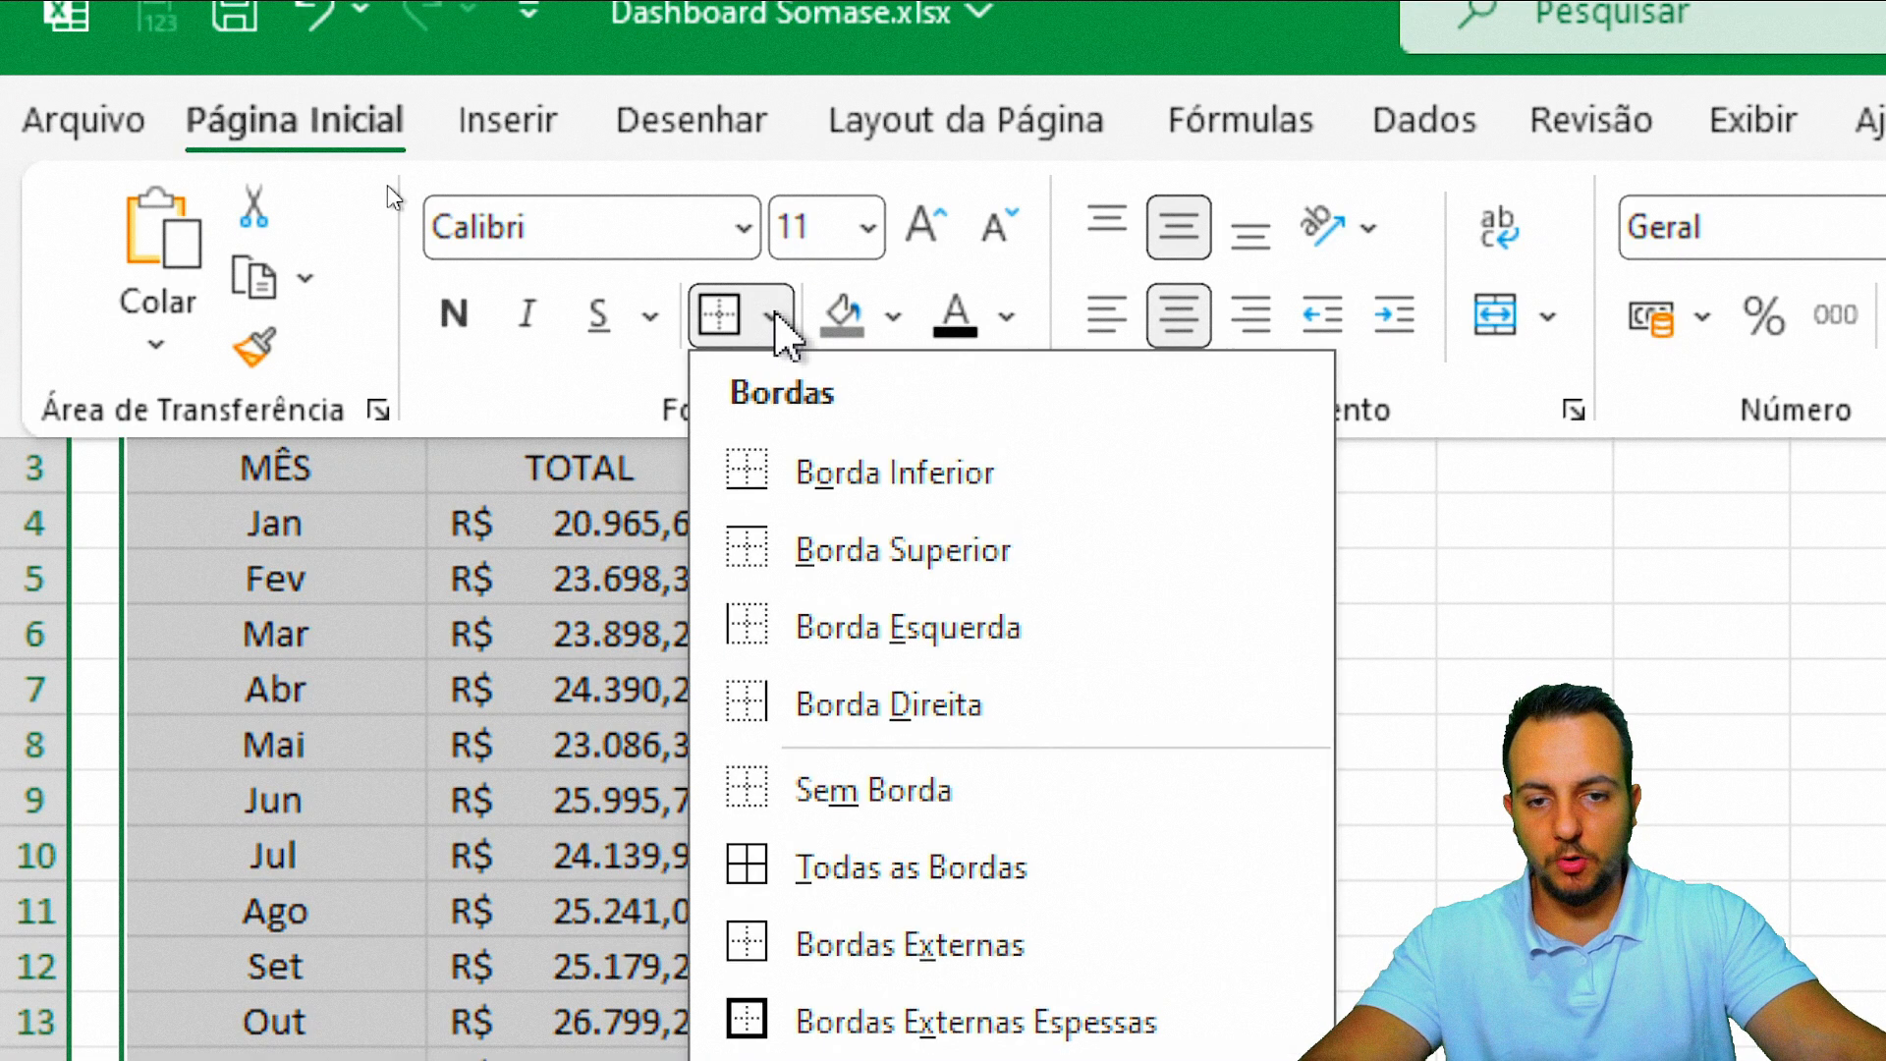
{"action": "left_click", "coordinate": [804, 864]}
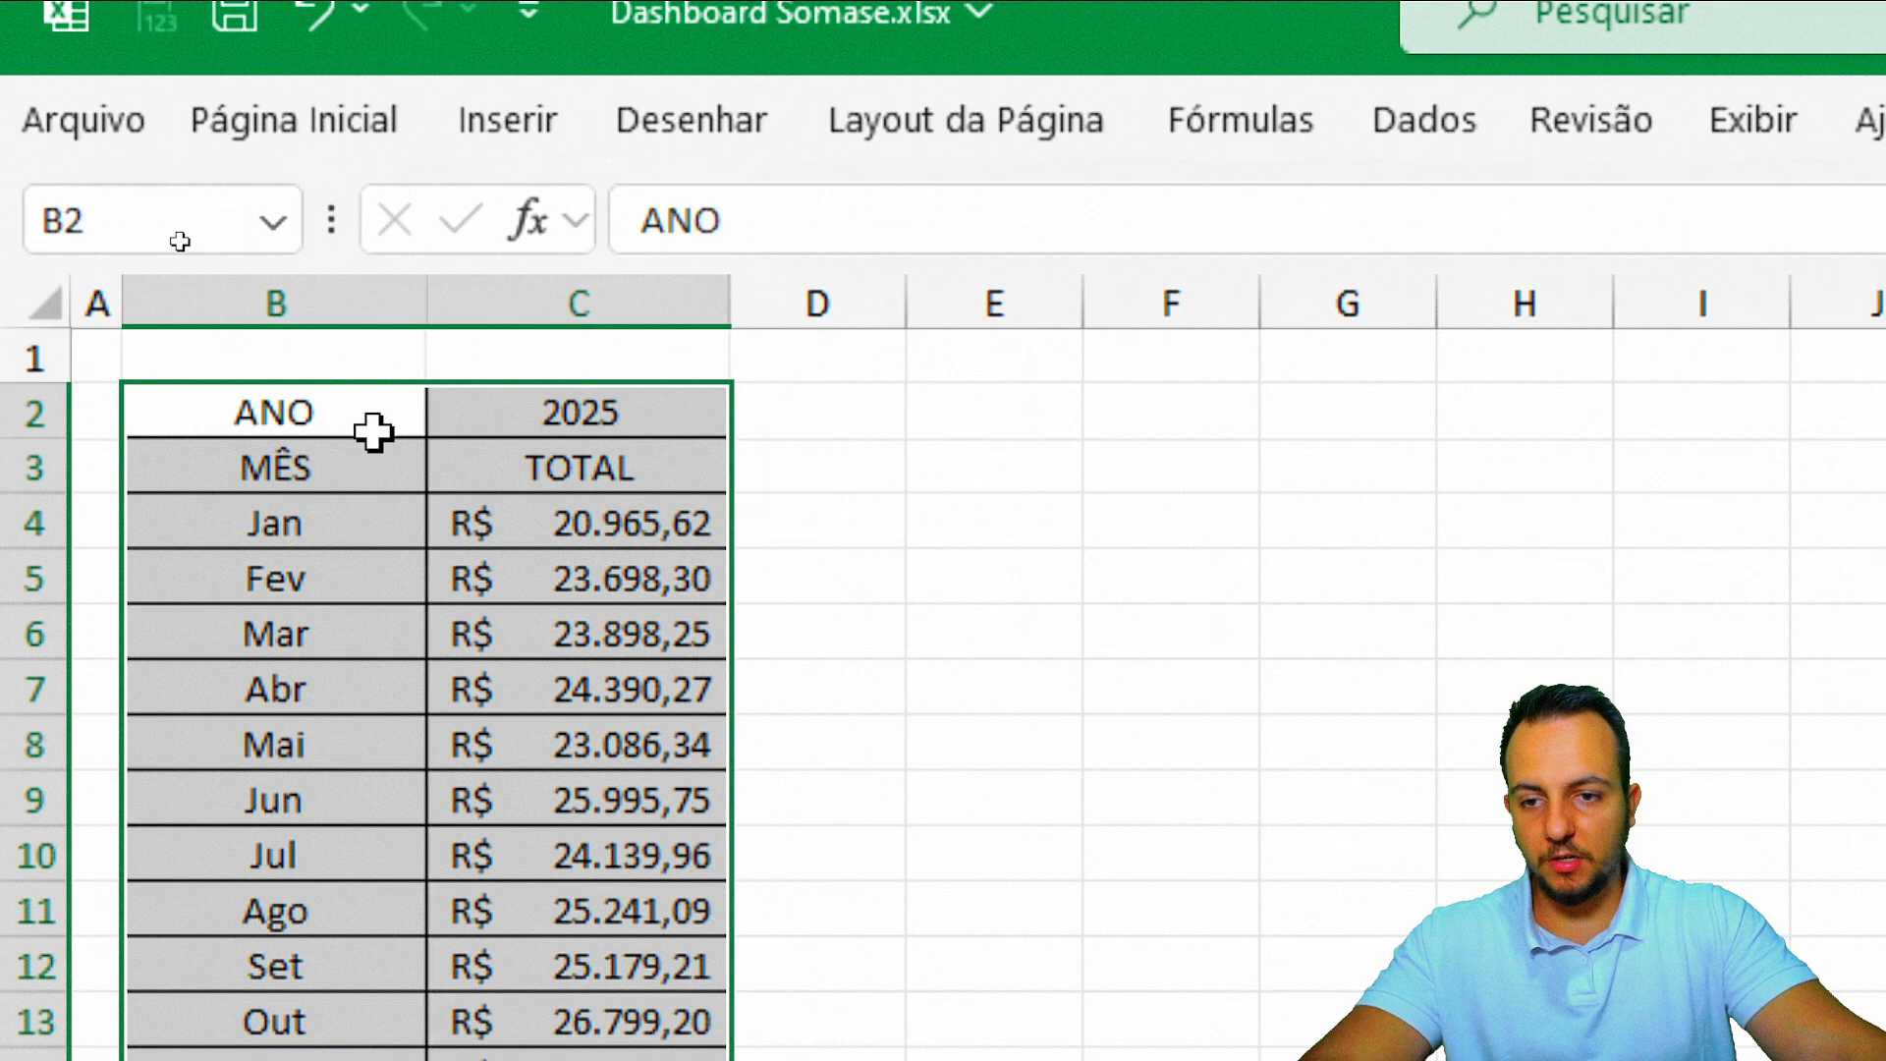
Step: Format the header cells B2:C3 with bold text, a dark grey fill and a white font
{"action": "left_click_drag", "start_coordinate": [375, 429], "coordinate": [462, 470]}
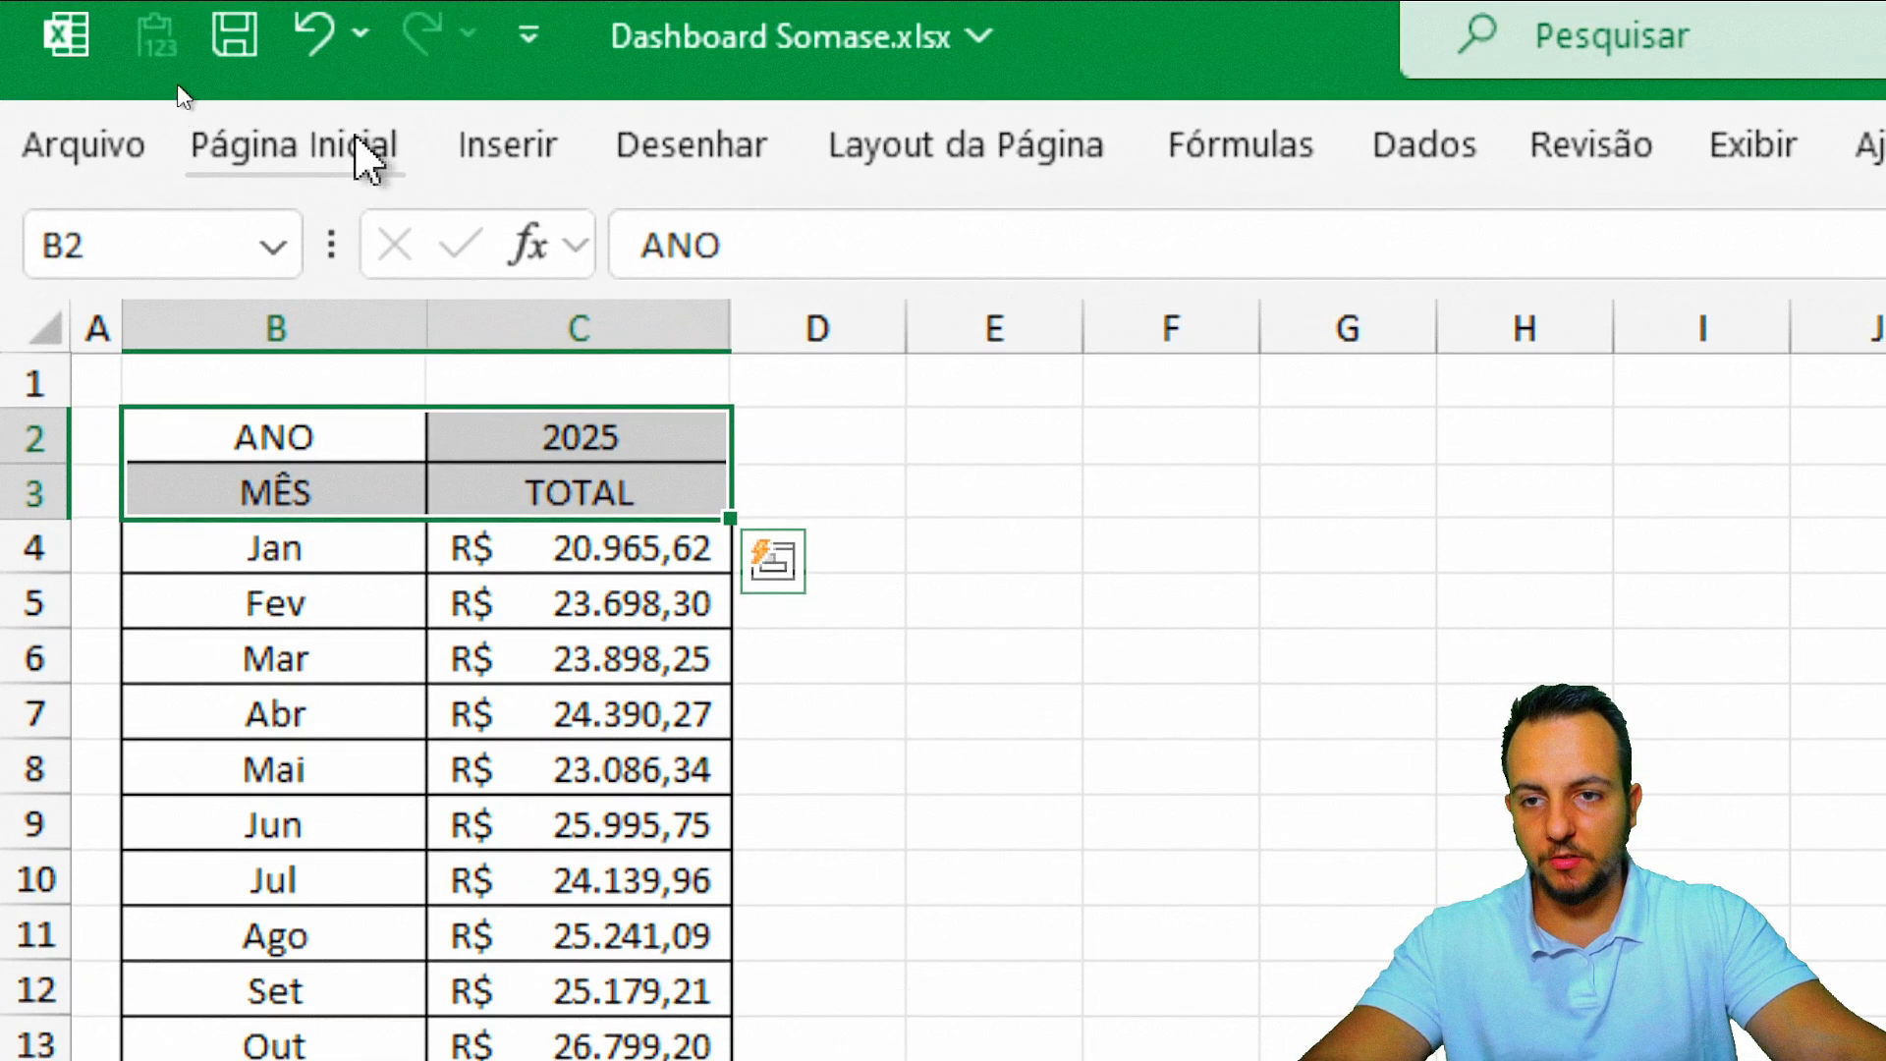
{"action": "left_click", "coordinate": [372, 120]}
{"action": "left_click", "coordinate": [457, 340]}
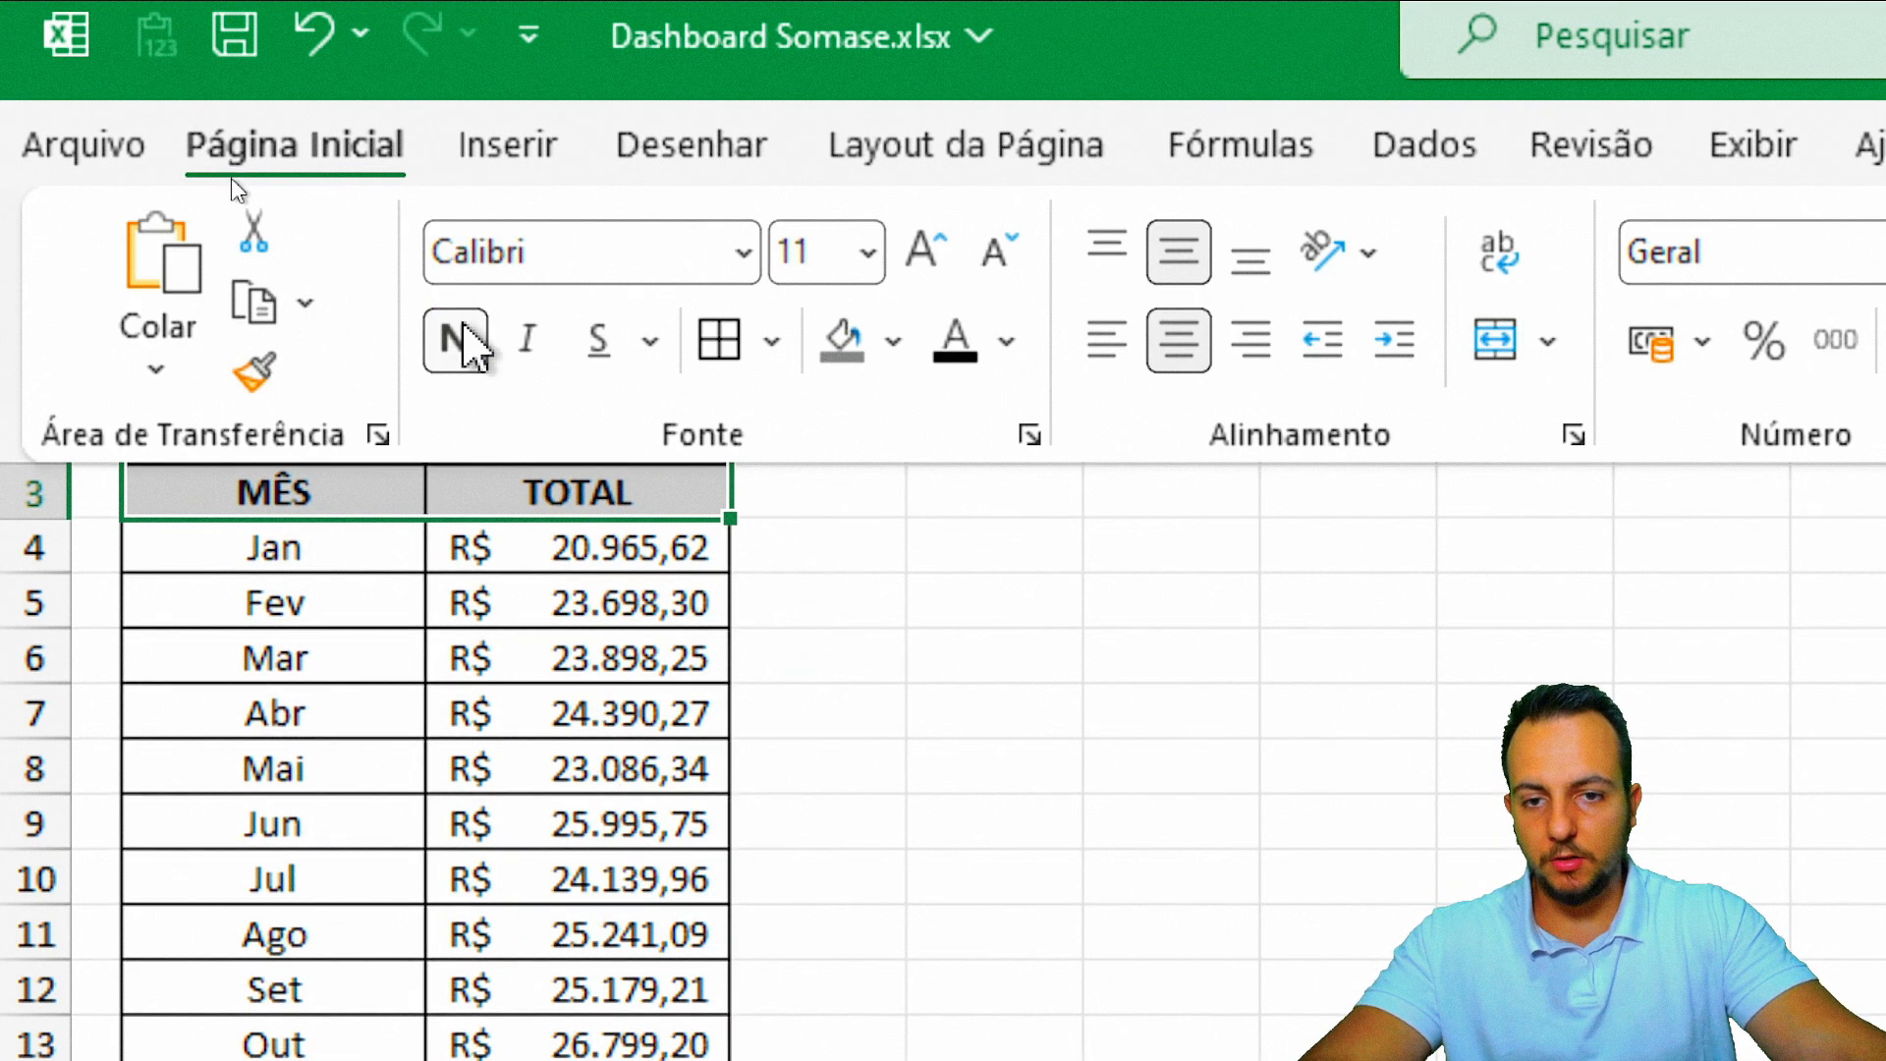
{"action": "left_click", "coordinate": [892, 344]}
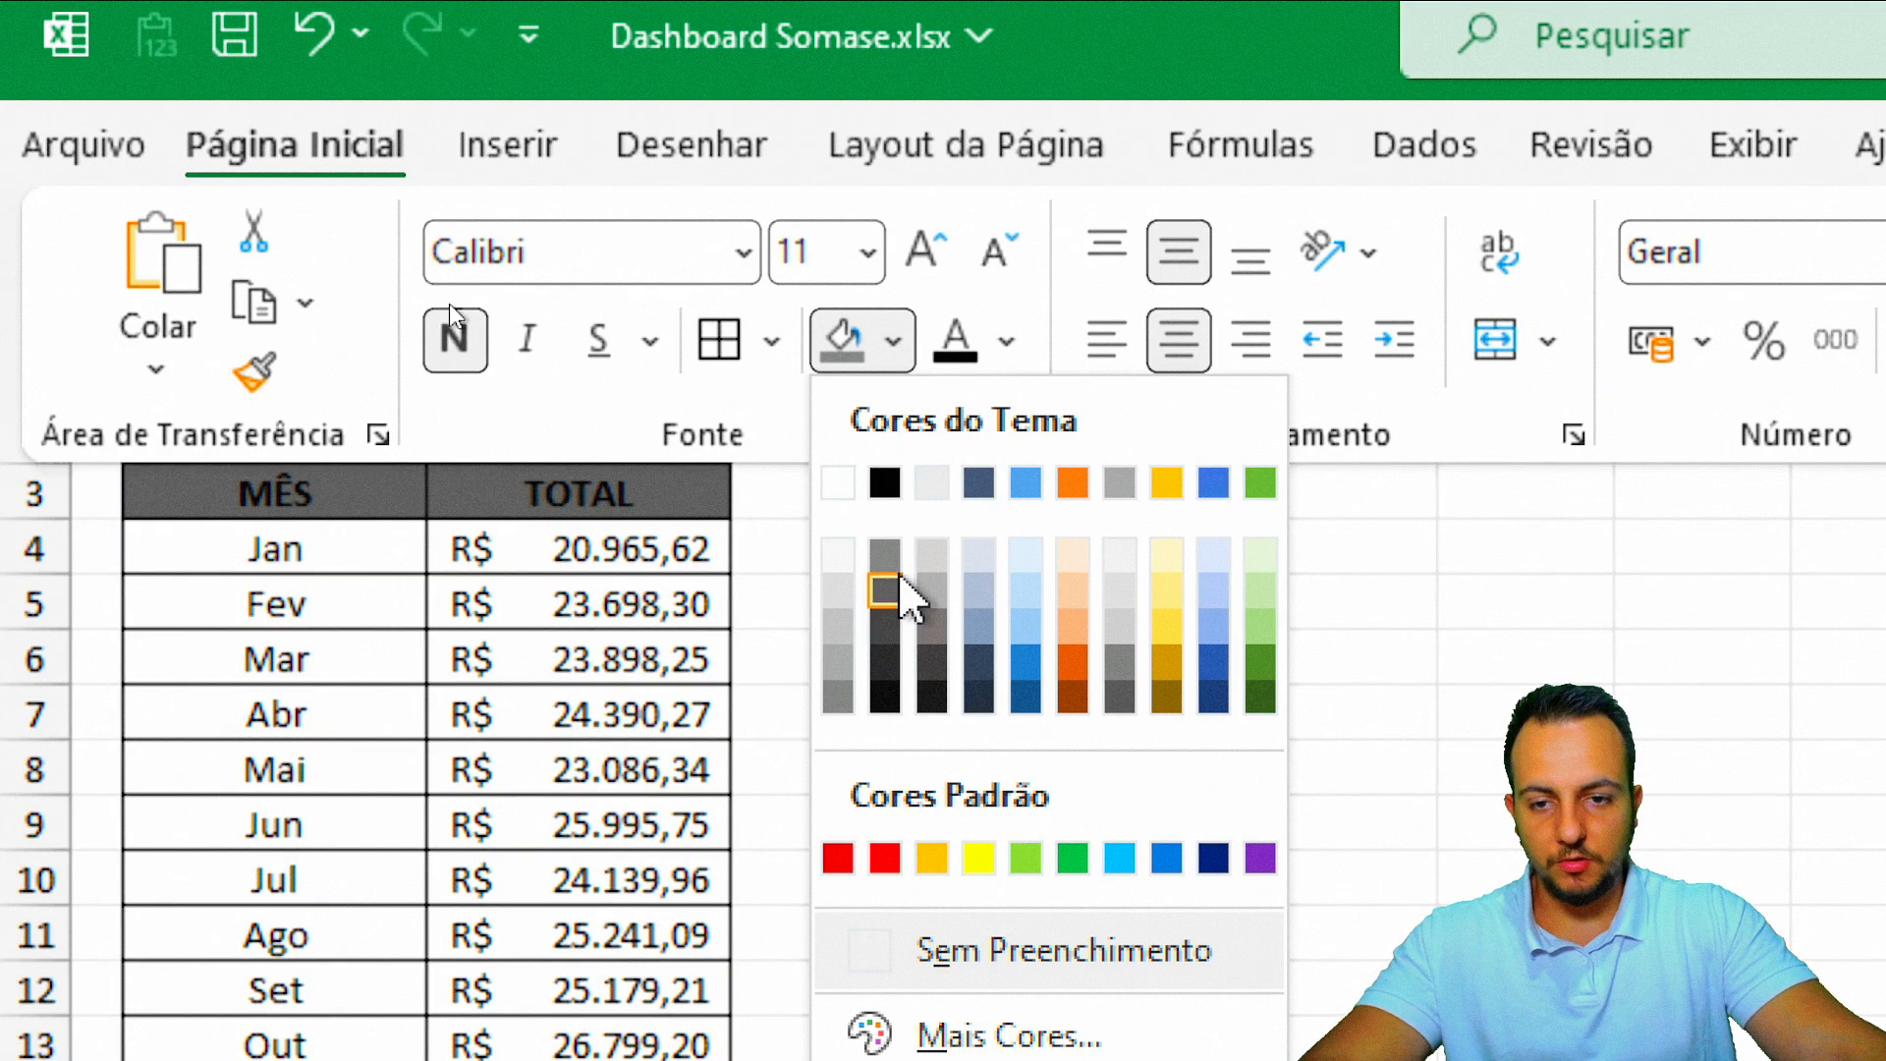
{"action": "left_click", "coordinate": [892, 586]}
{"action": "left_click", "coordinate": [1006, 344]}
{"action": "left_click", "coordinate": [951, 564]}
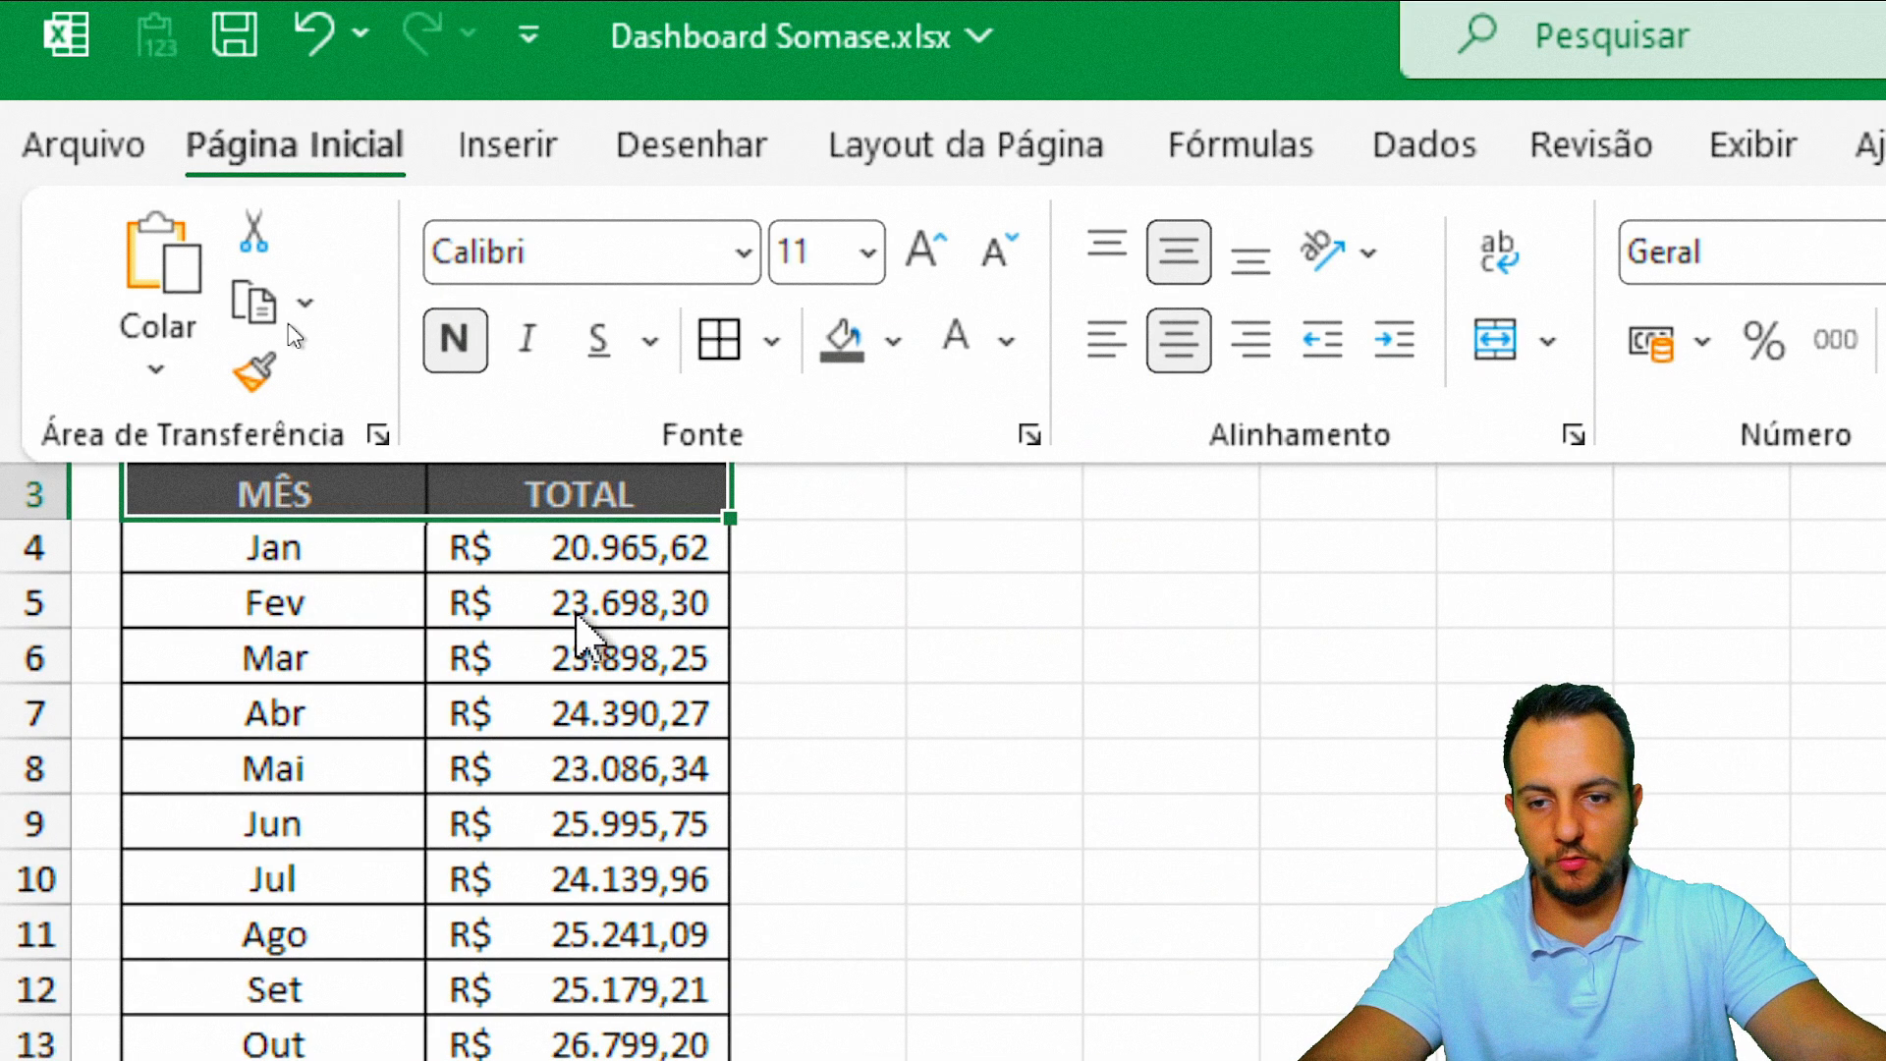
{"action": "left_click", "coordinate": [586, 644]}
Step: Highlight the year cell C2 with a gold fill and a black font
{"action": "left_click", "coordinate": [607, 436]}
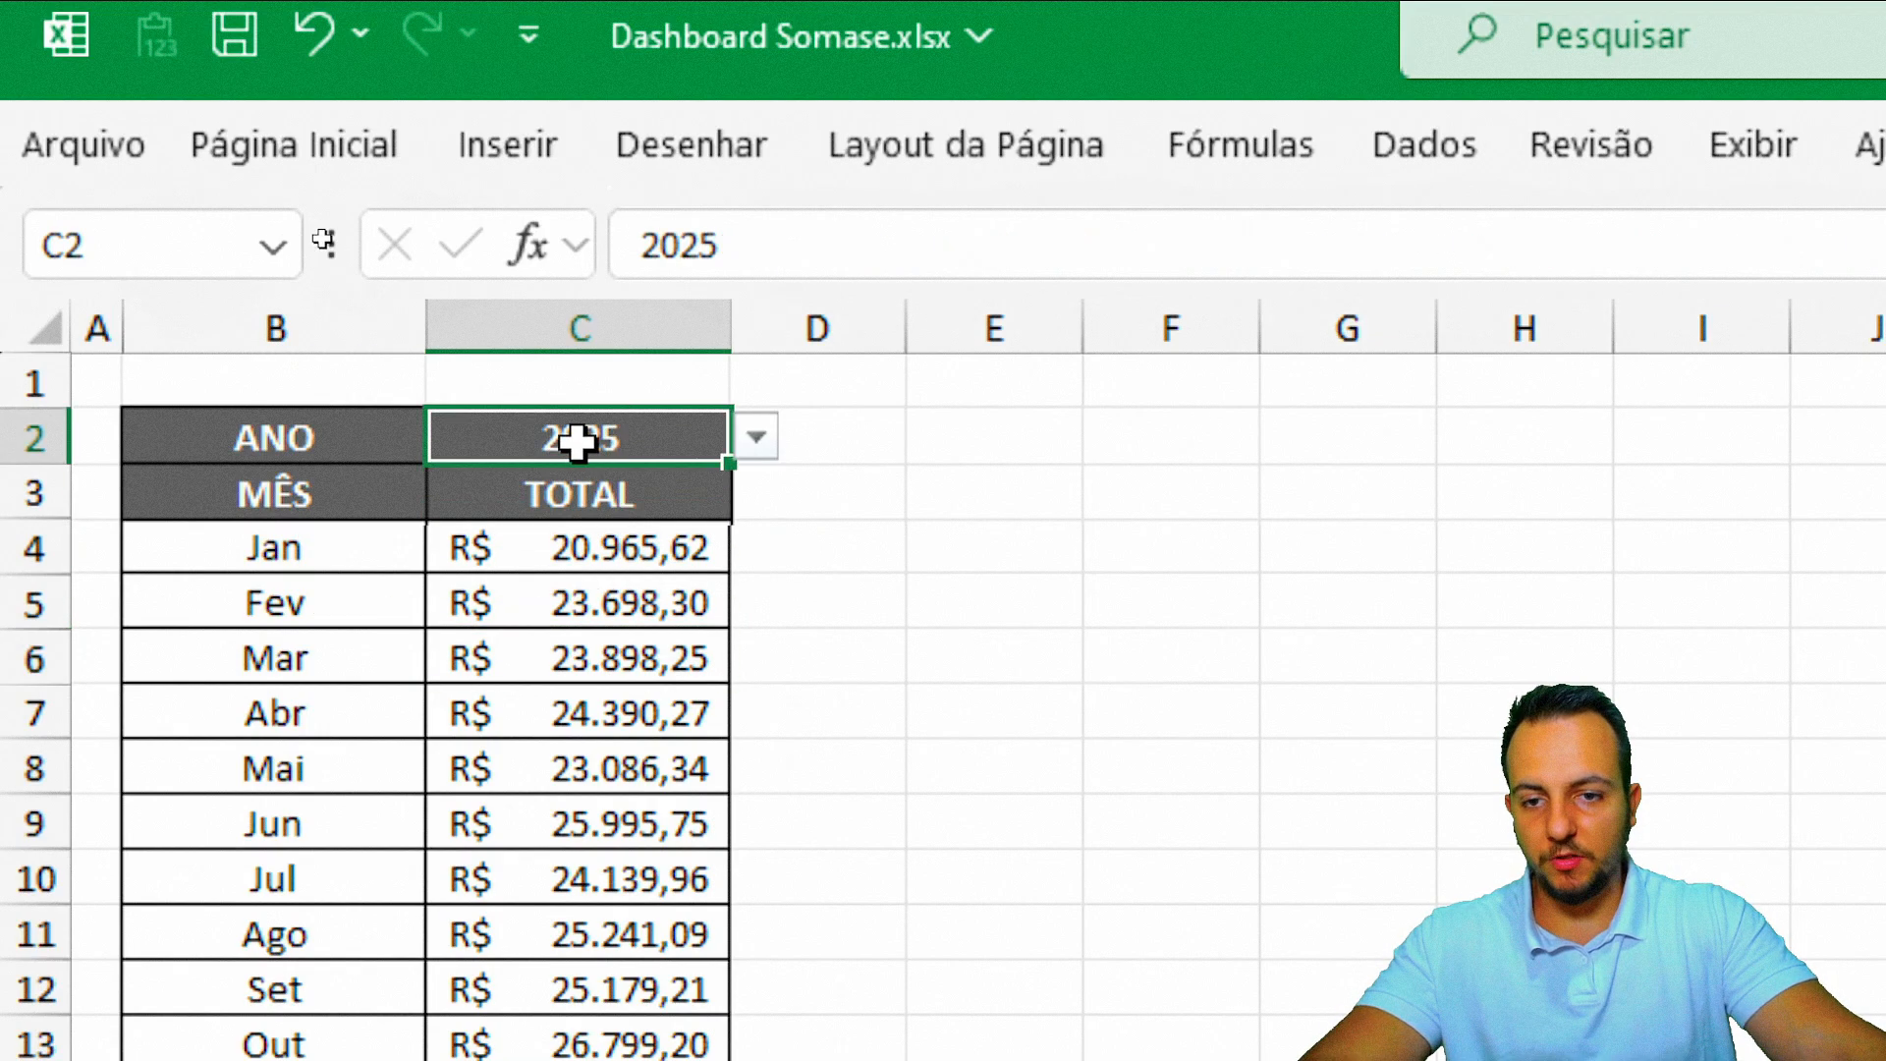
{"action": "left_click", "coordinate": [757, 436]}
{"action": "left_click", "coordinate": [266, 157]}
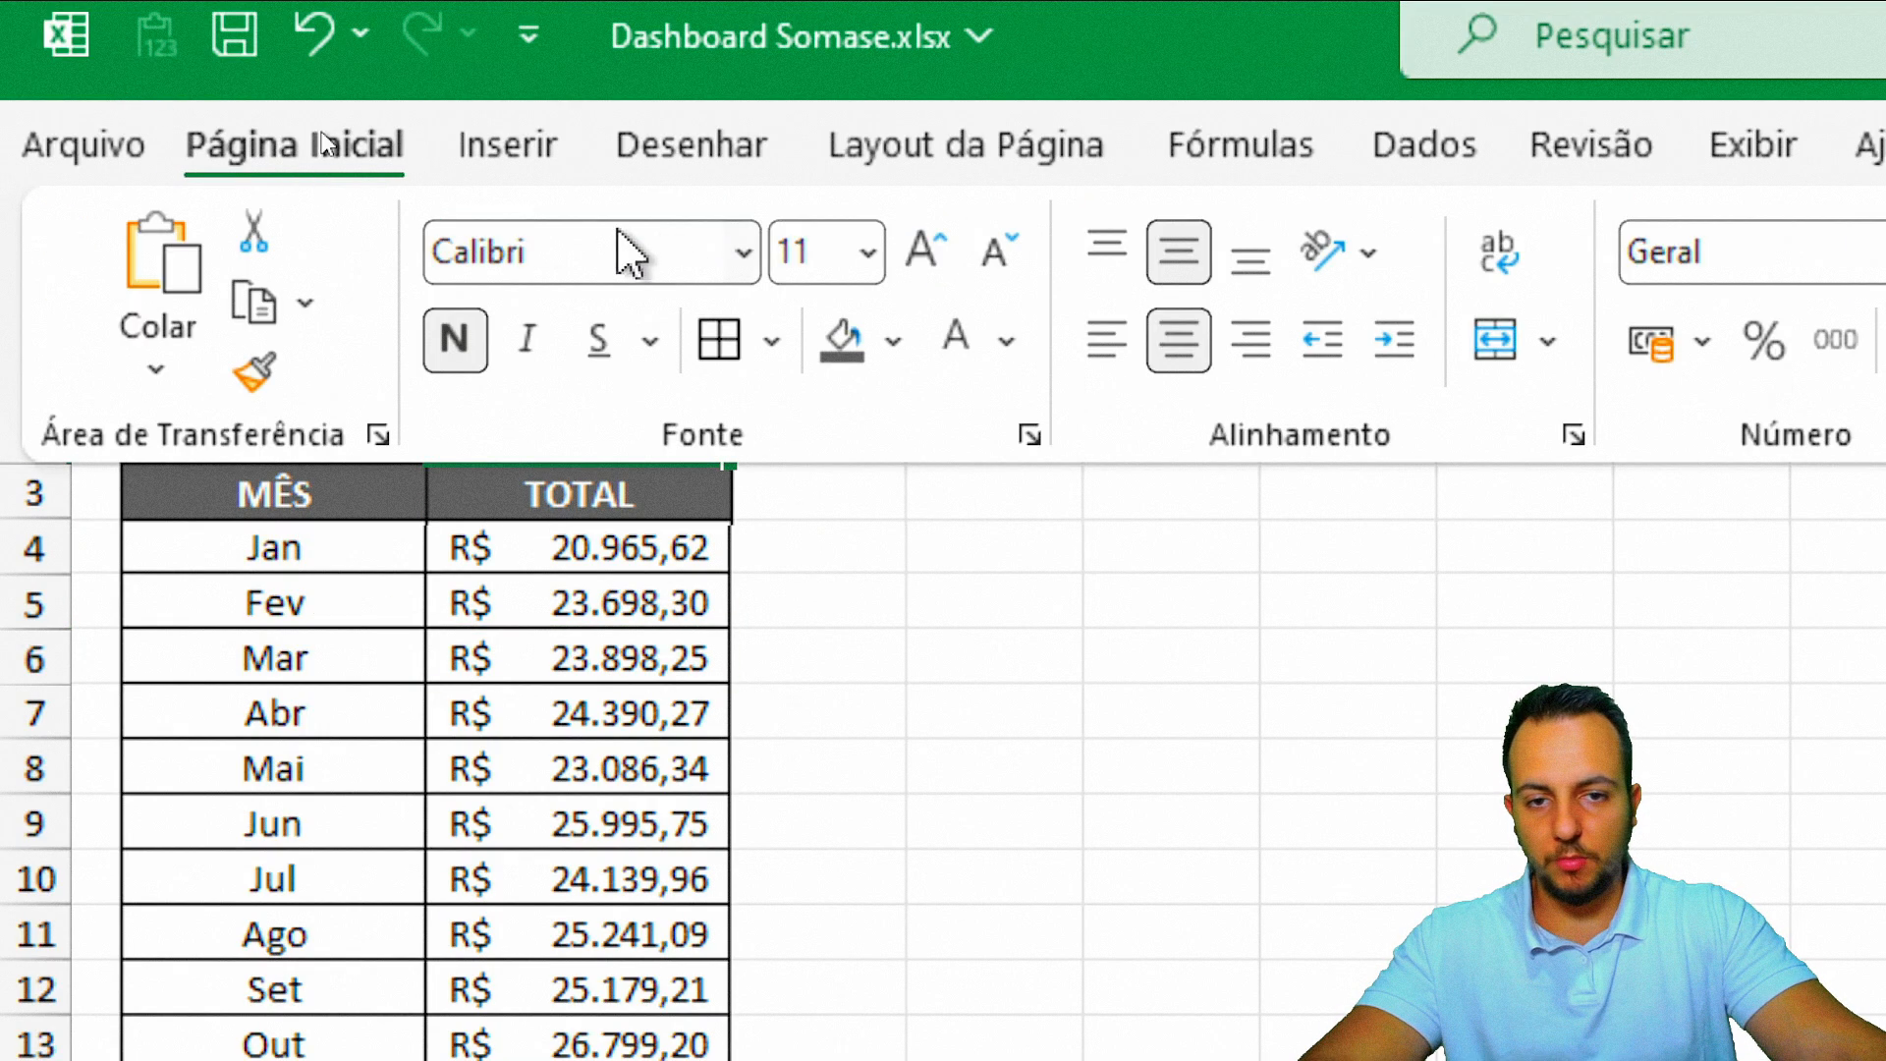
{"action": "left_click", "coordinate": [892, 341]}
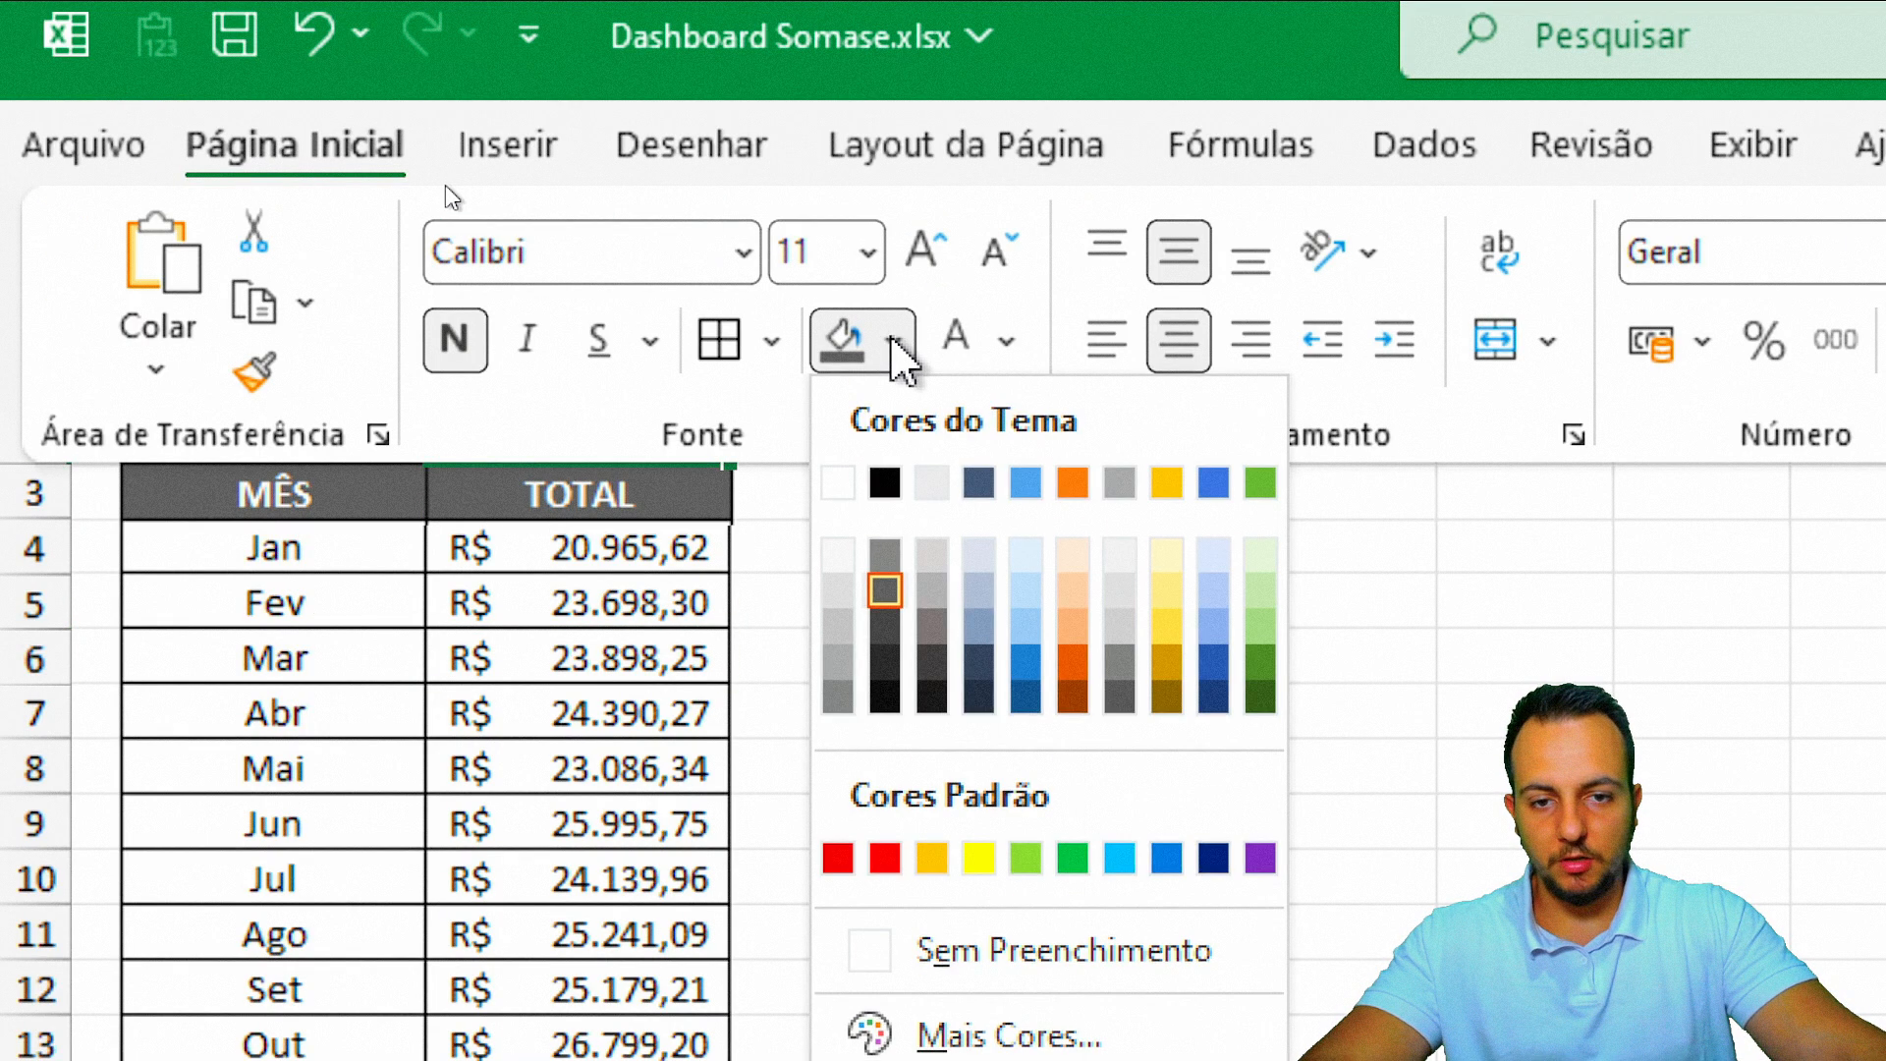
{"action": "left_click", "coordinate": [1167, 483]}
{"action": "left_click", "coordinate": [1006, 341]}
{"action": "left_click", "coordinate": [580, 657]}
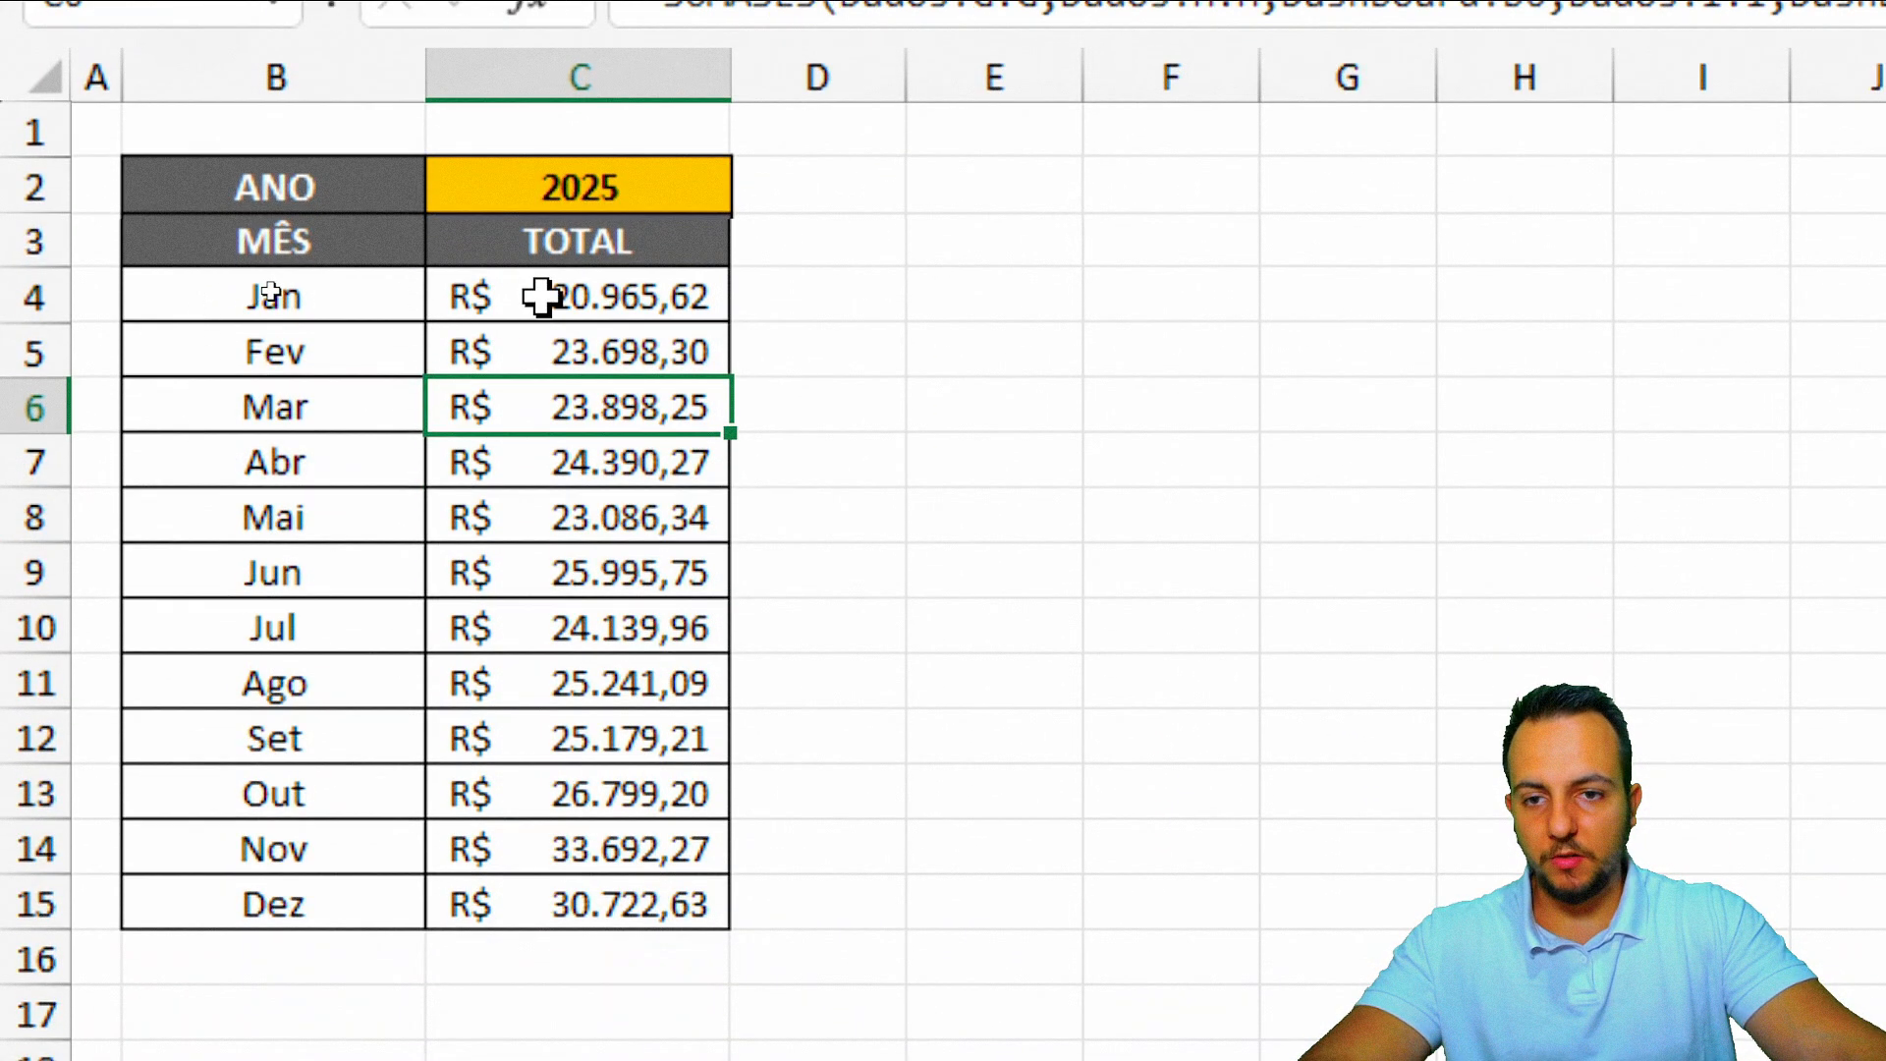
Step: Apply the green-yellow-red colour scale as conditional formatting to the monthly totals in C4:C15
{"action": "left_click_drag", "start_coordinate": [578, 292], "coordinate": [533, 891]}
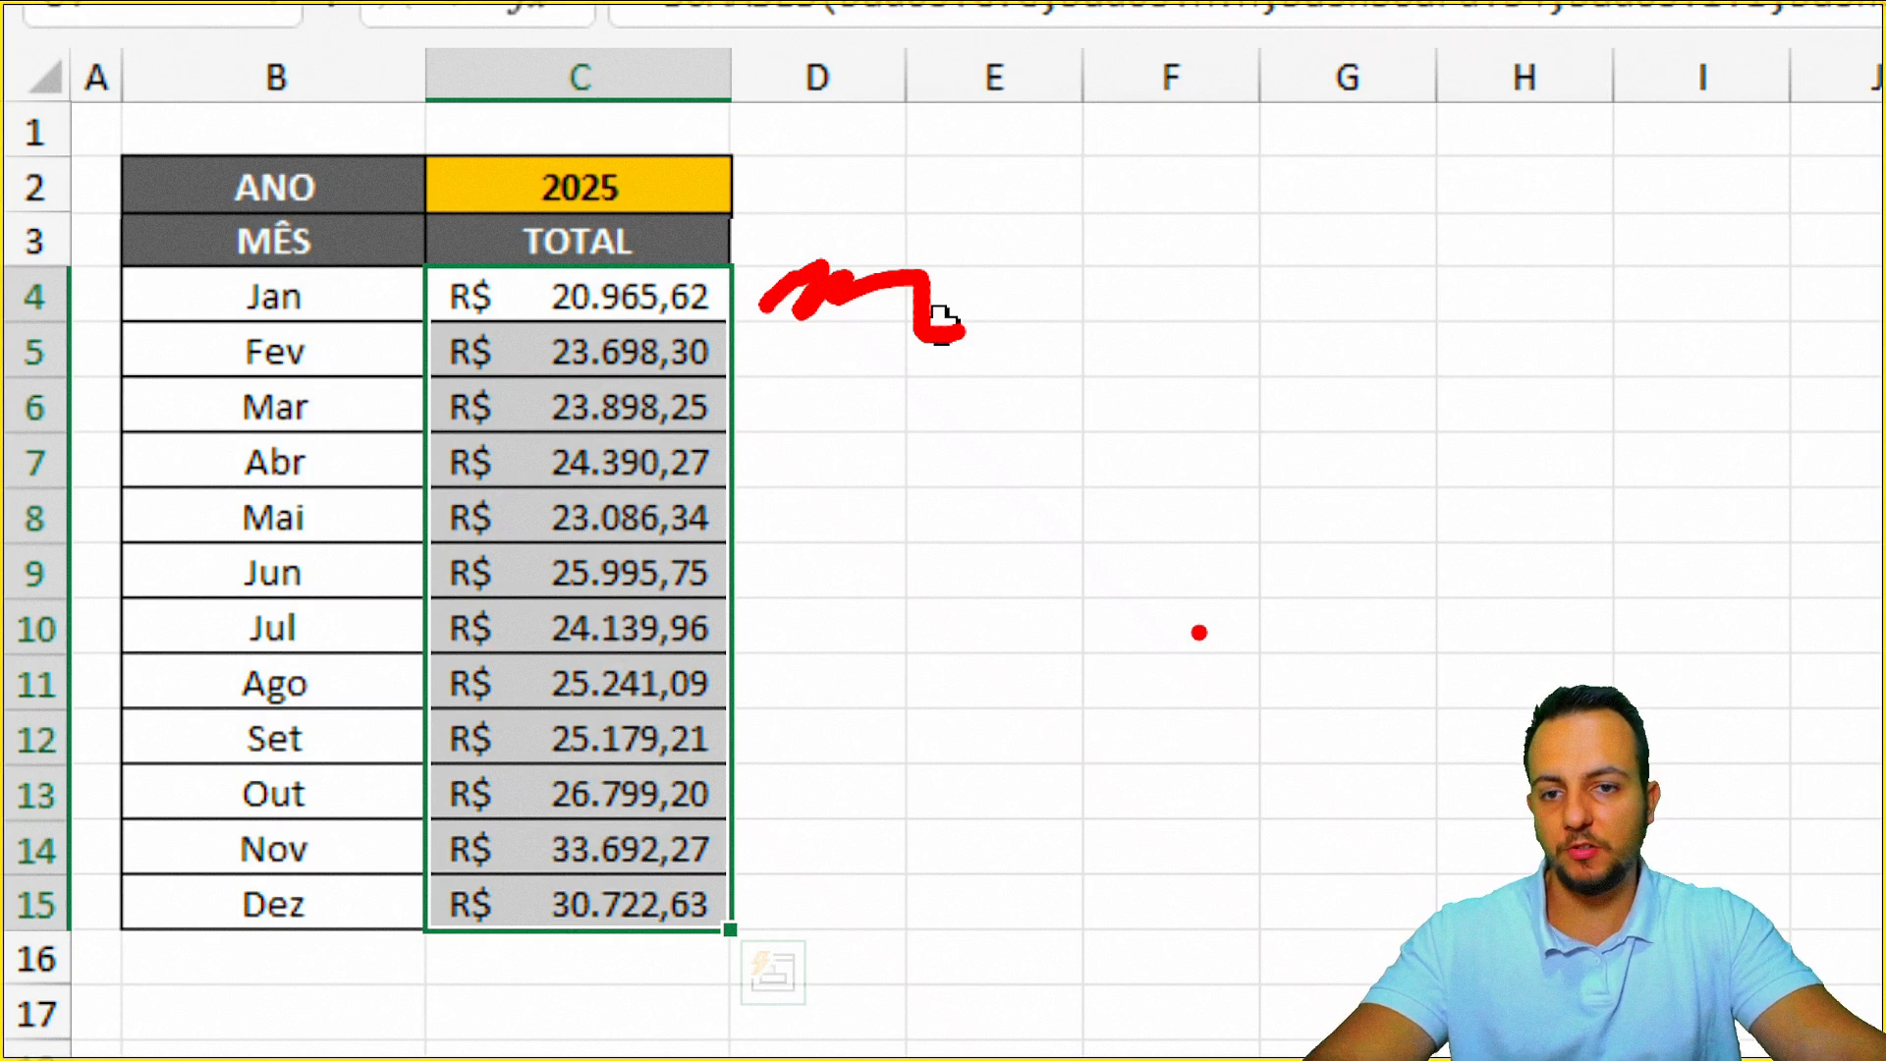
{"action": "key", "text": "Escape"}
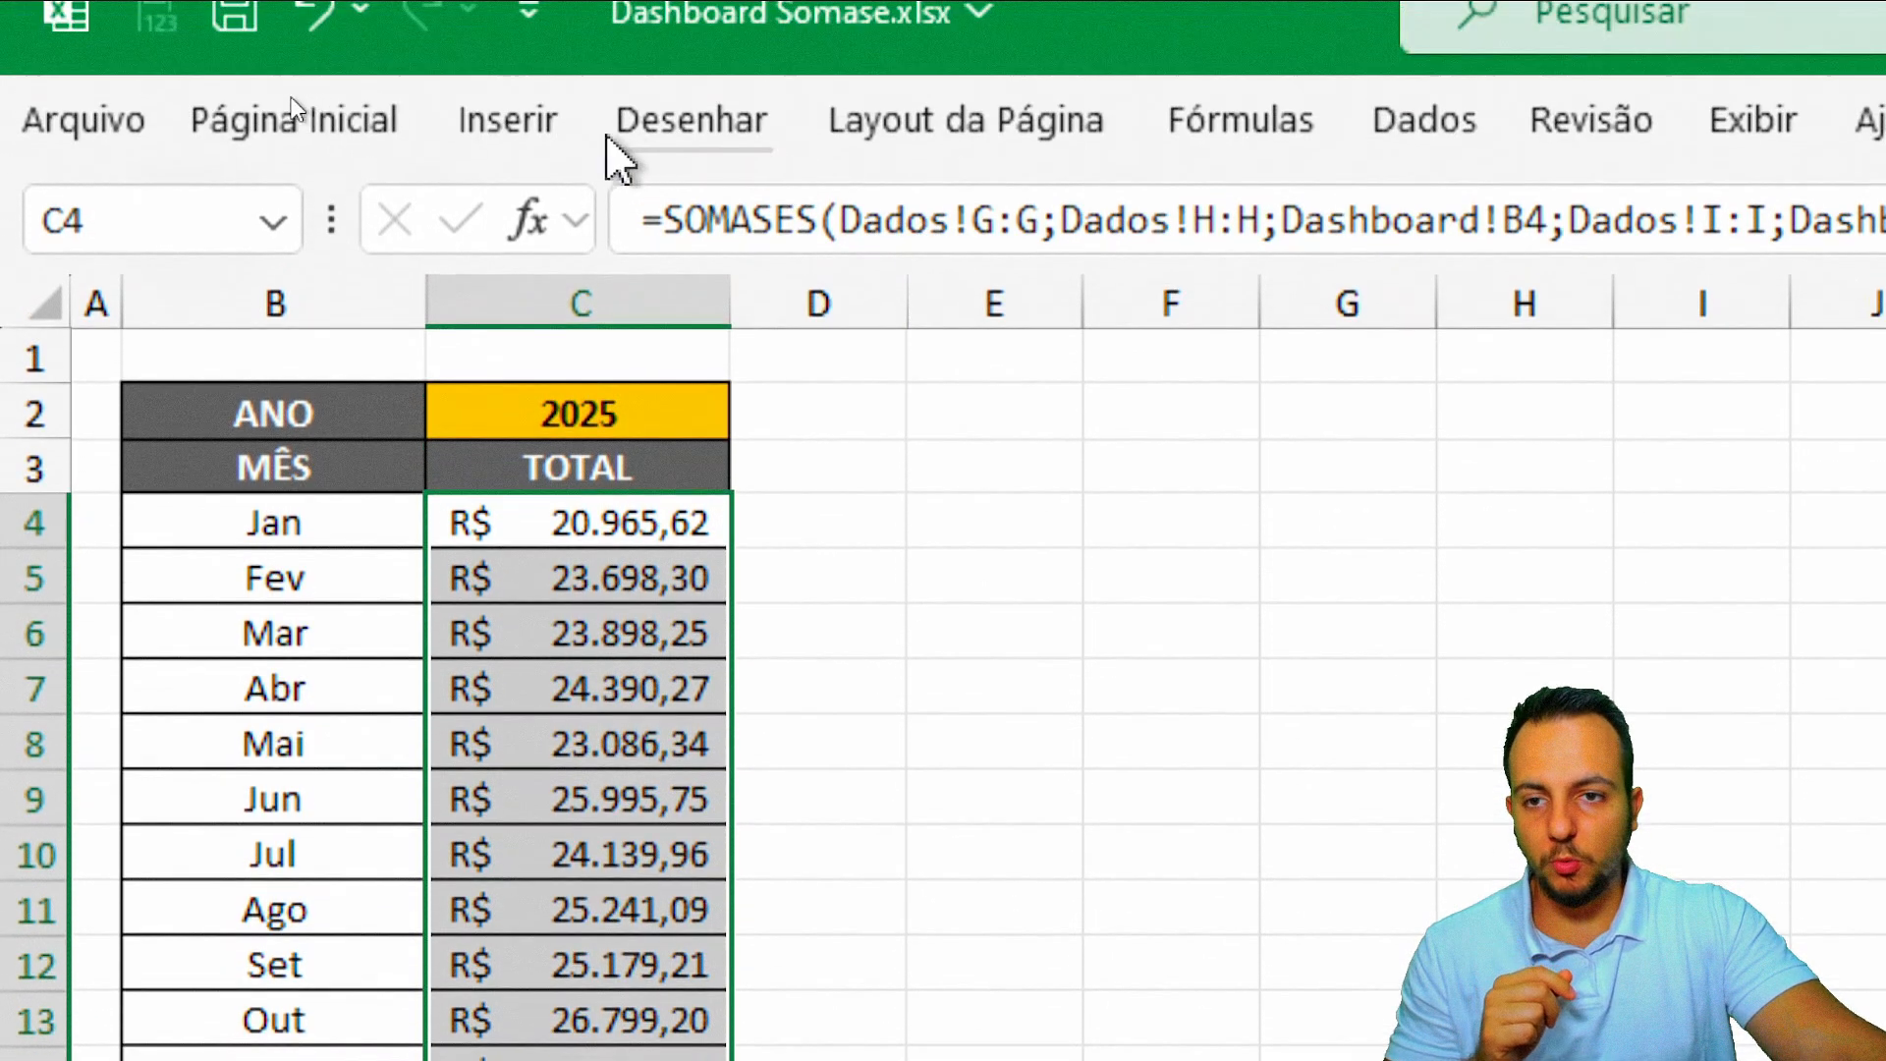
{"action": "left_click", "coordinate": [379, 138]}
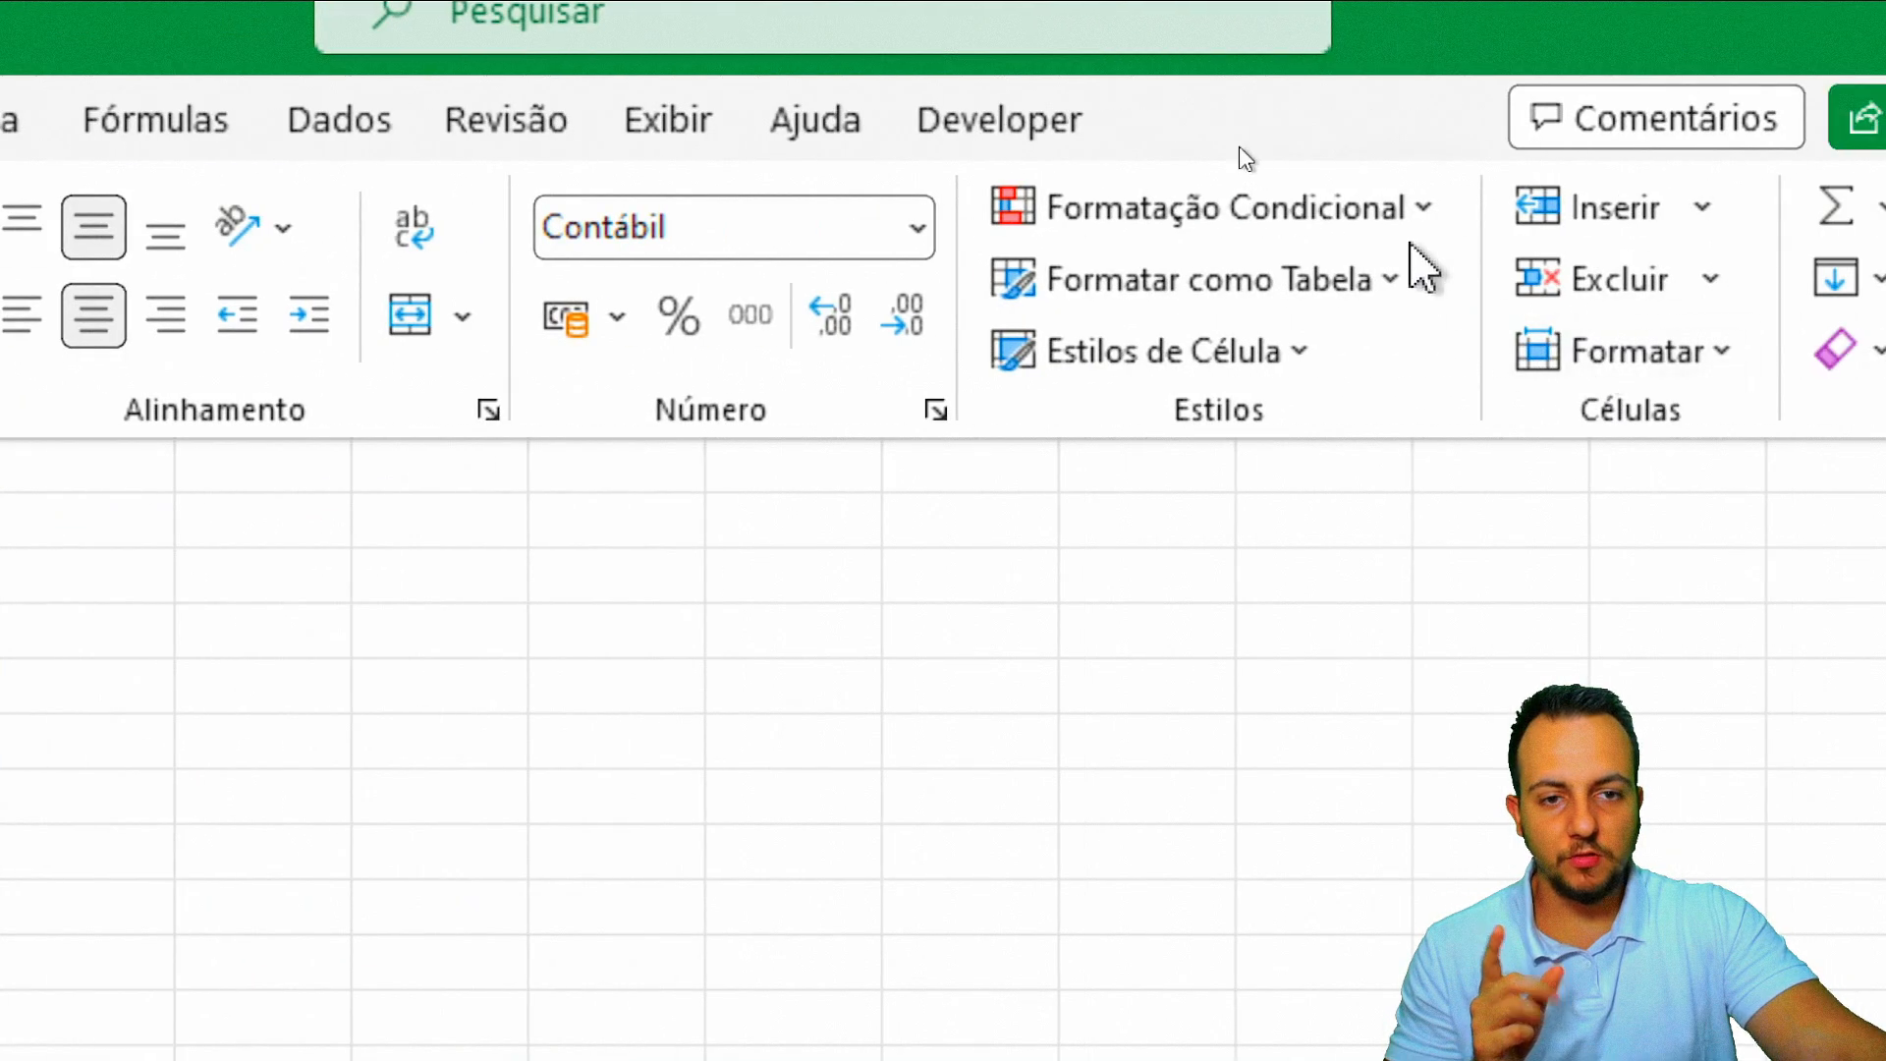
{"action": "left_click", "coordinate": [1381, 211]}
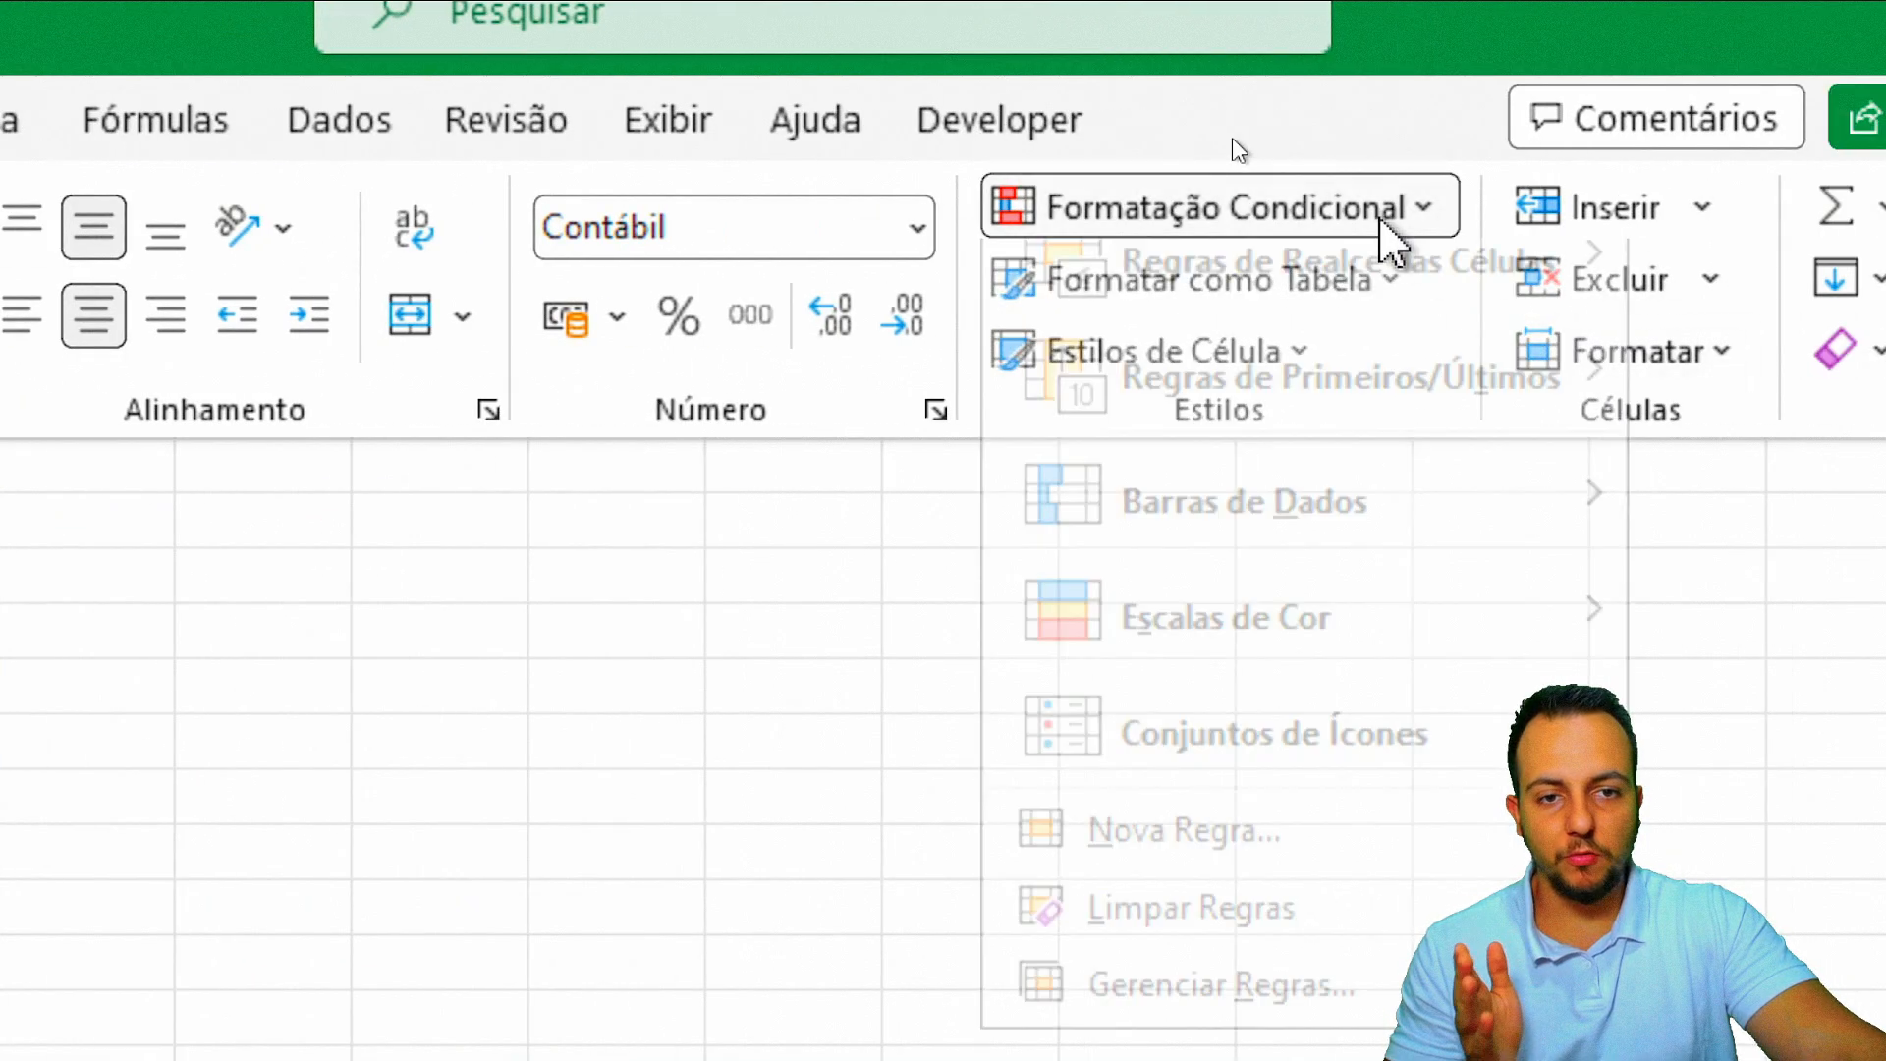
{"action": "mouse_move", "coordinate": [1389, 696]}
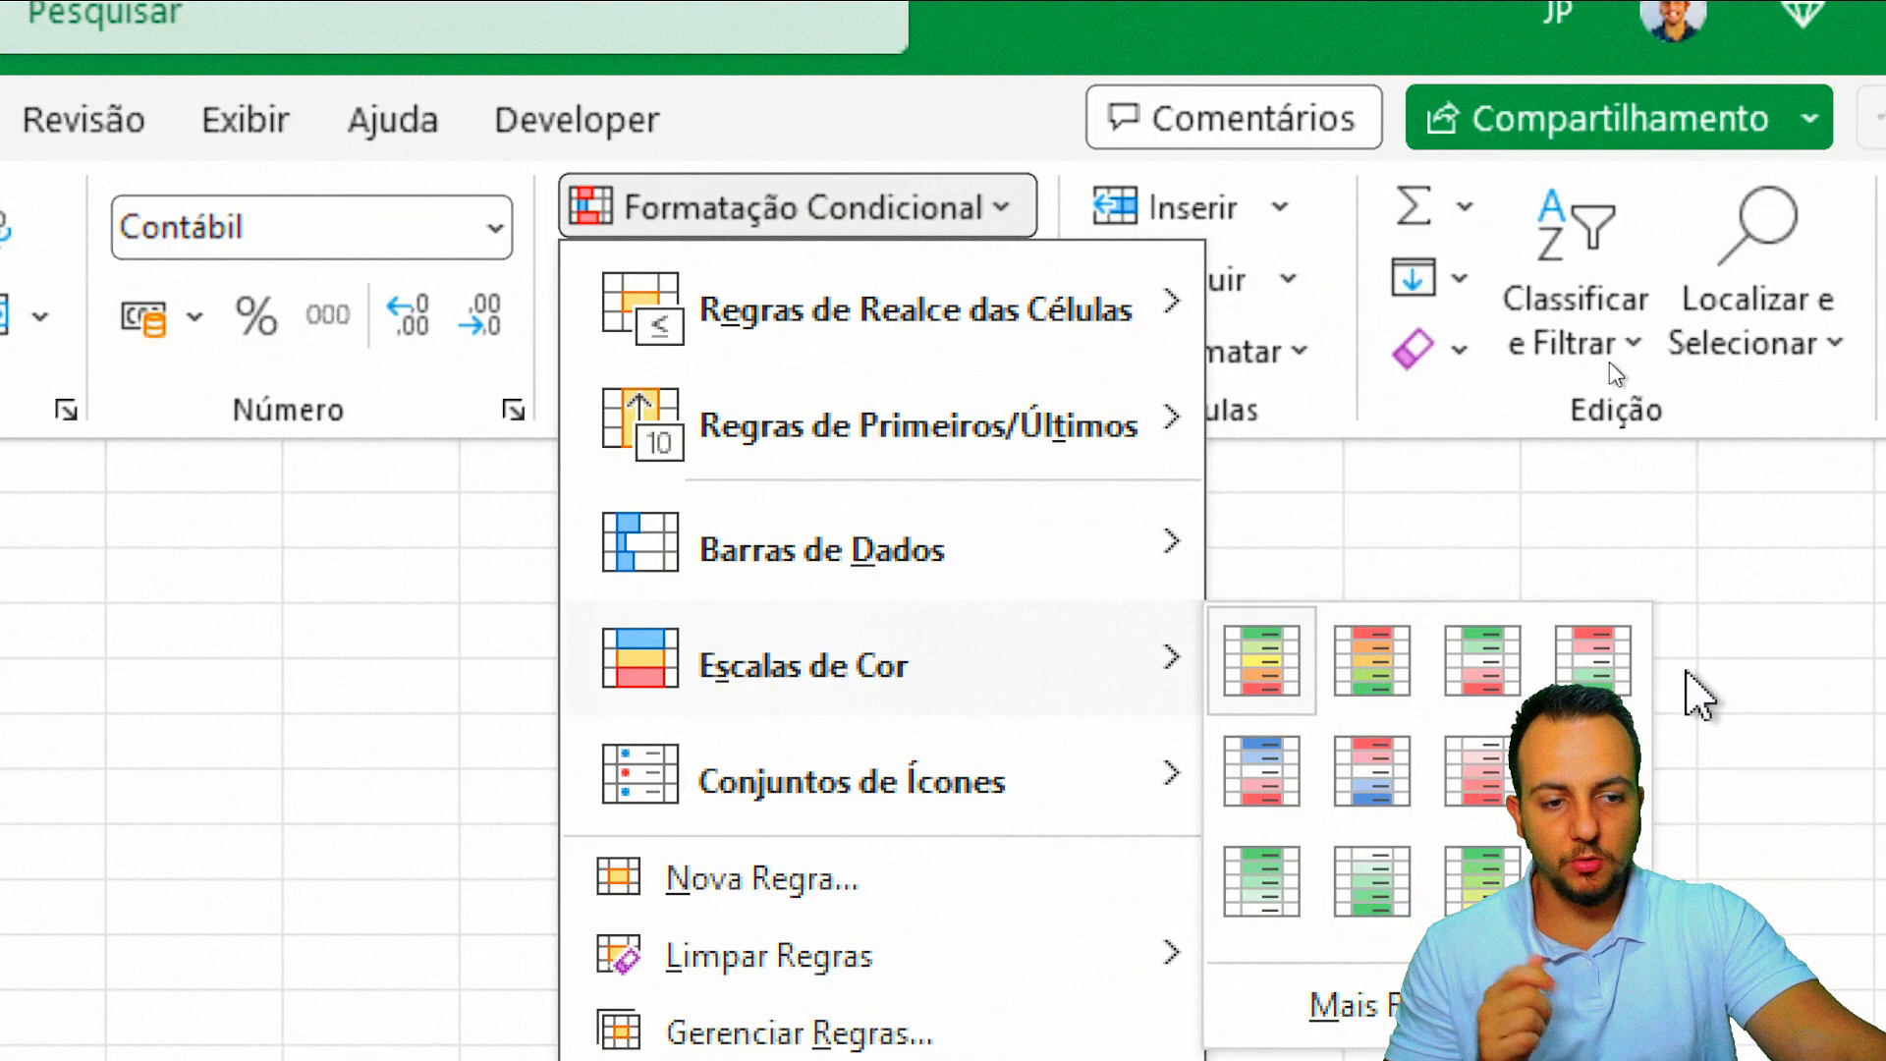
{"action": "left_click", "coordinate": [1268, 678]}
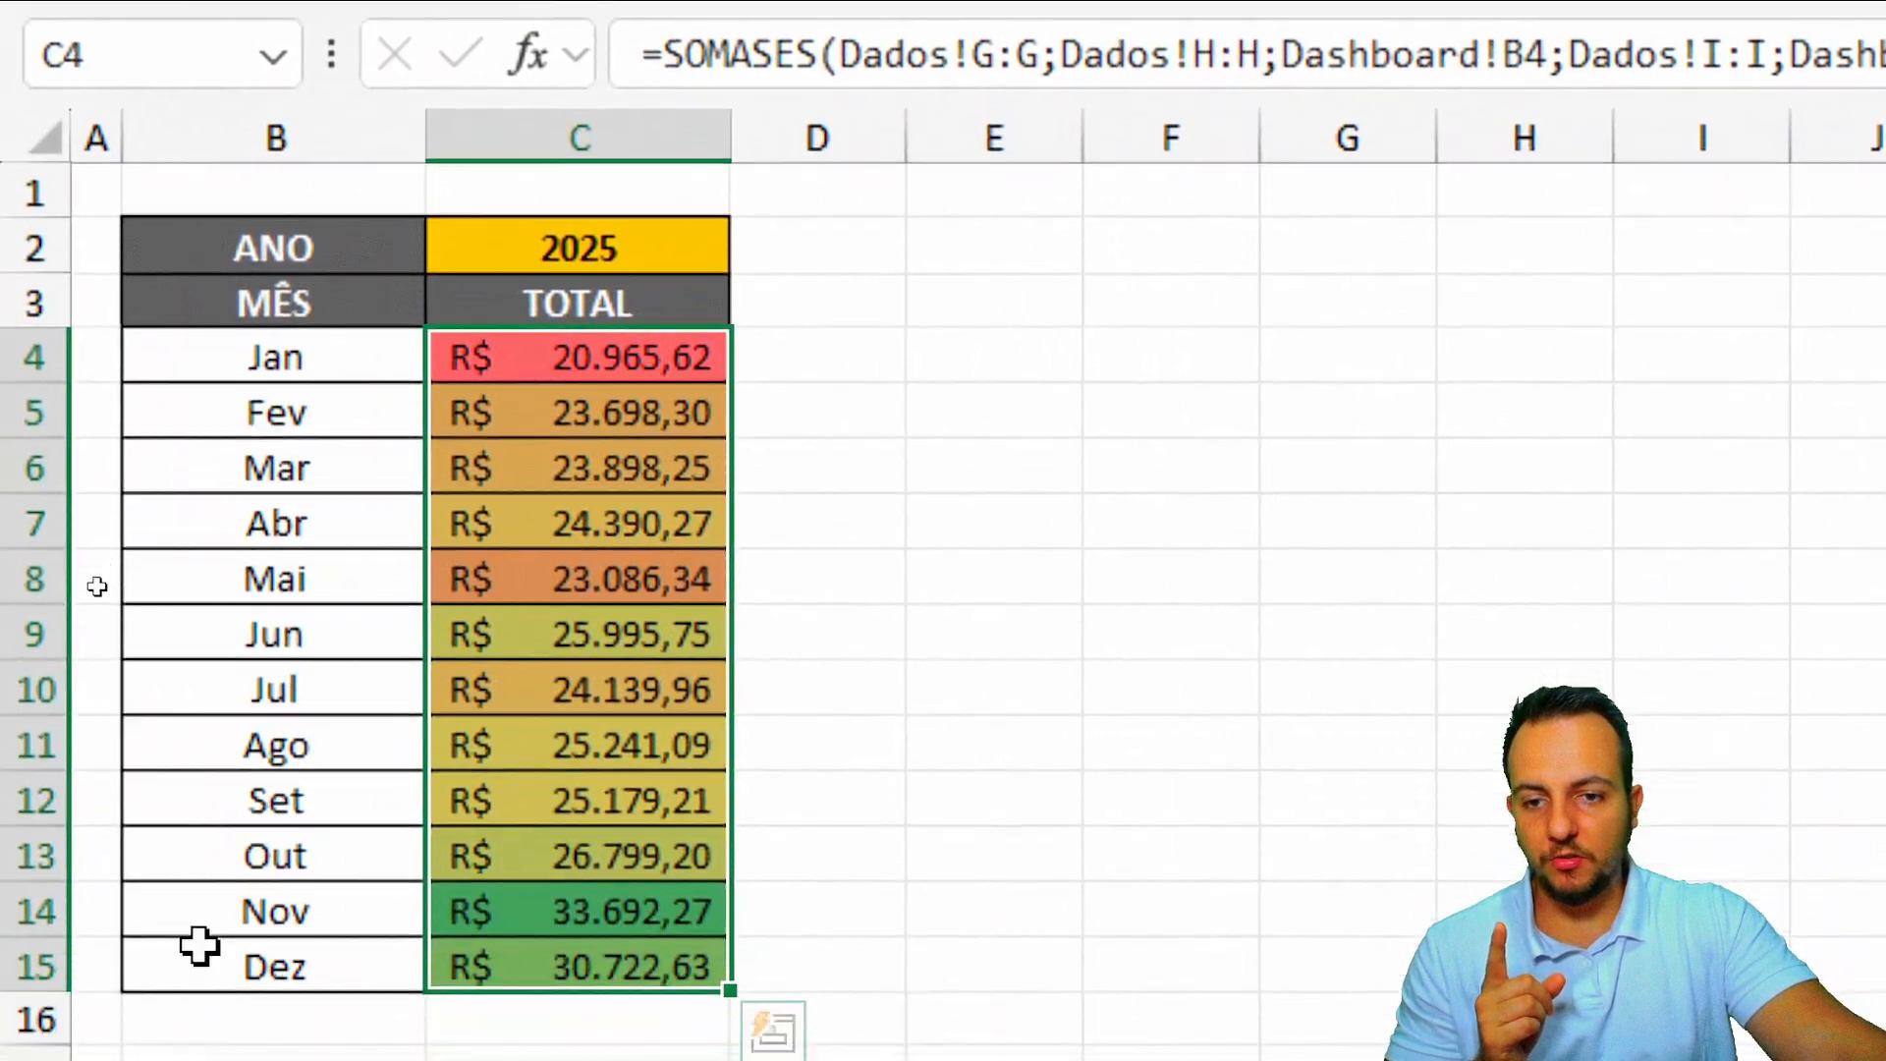
{"action": "left_click", "coordinate": [937, 471]}
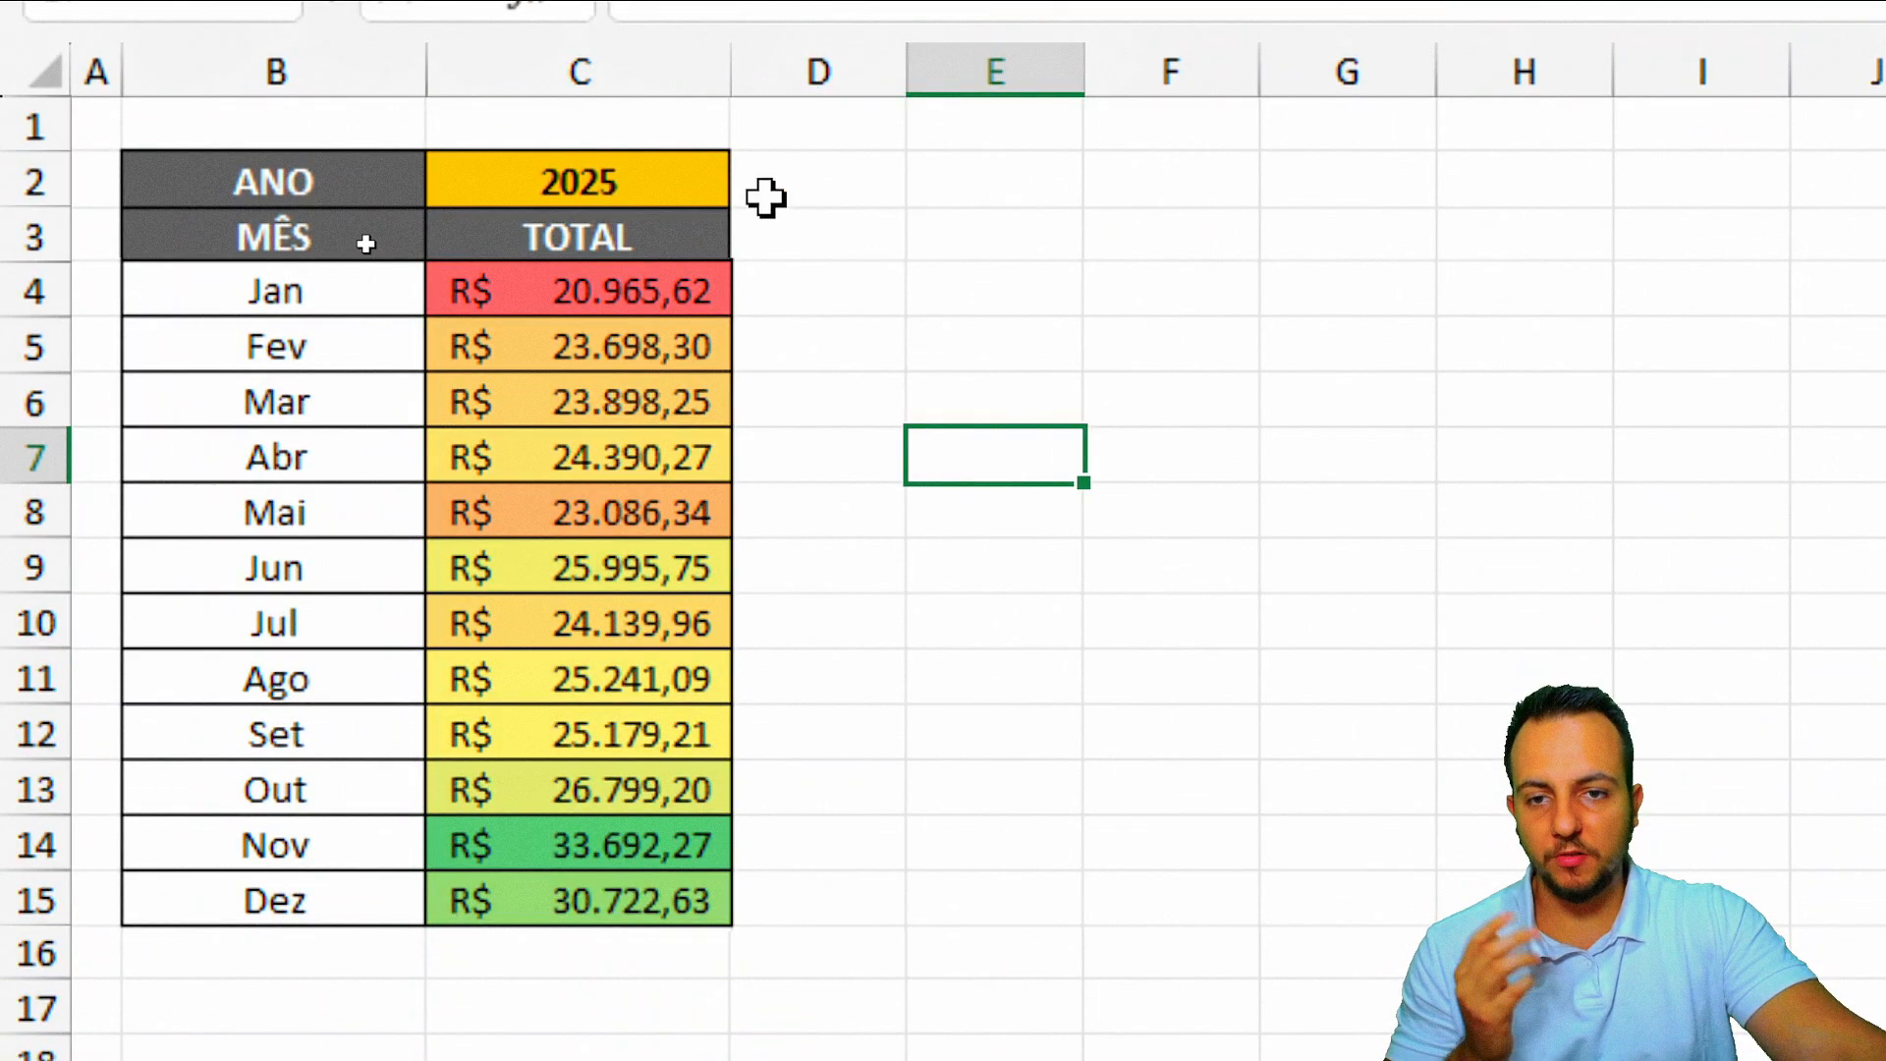
Step: Test the colour scale by switching the year in C2 to 2024, 2023, 2025 and finally 2024
{"action": "left_click", "coordinate": [721, 191]}
{"action": "left_click", "coordinate": [754, 182]}
{"action": "left_click", "coordinate": [644, 285]}
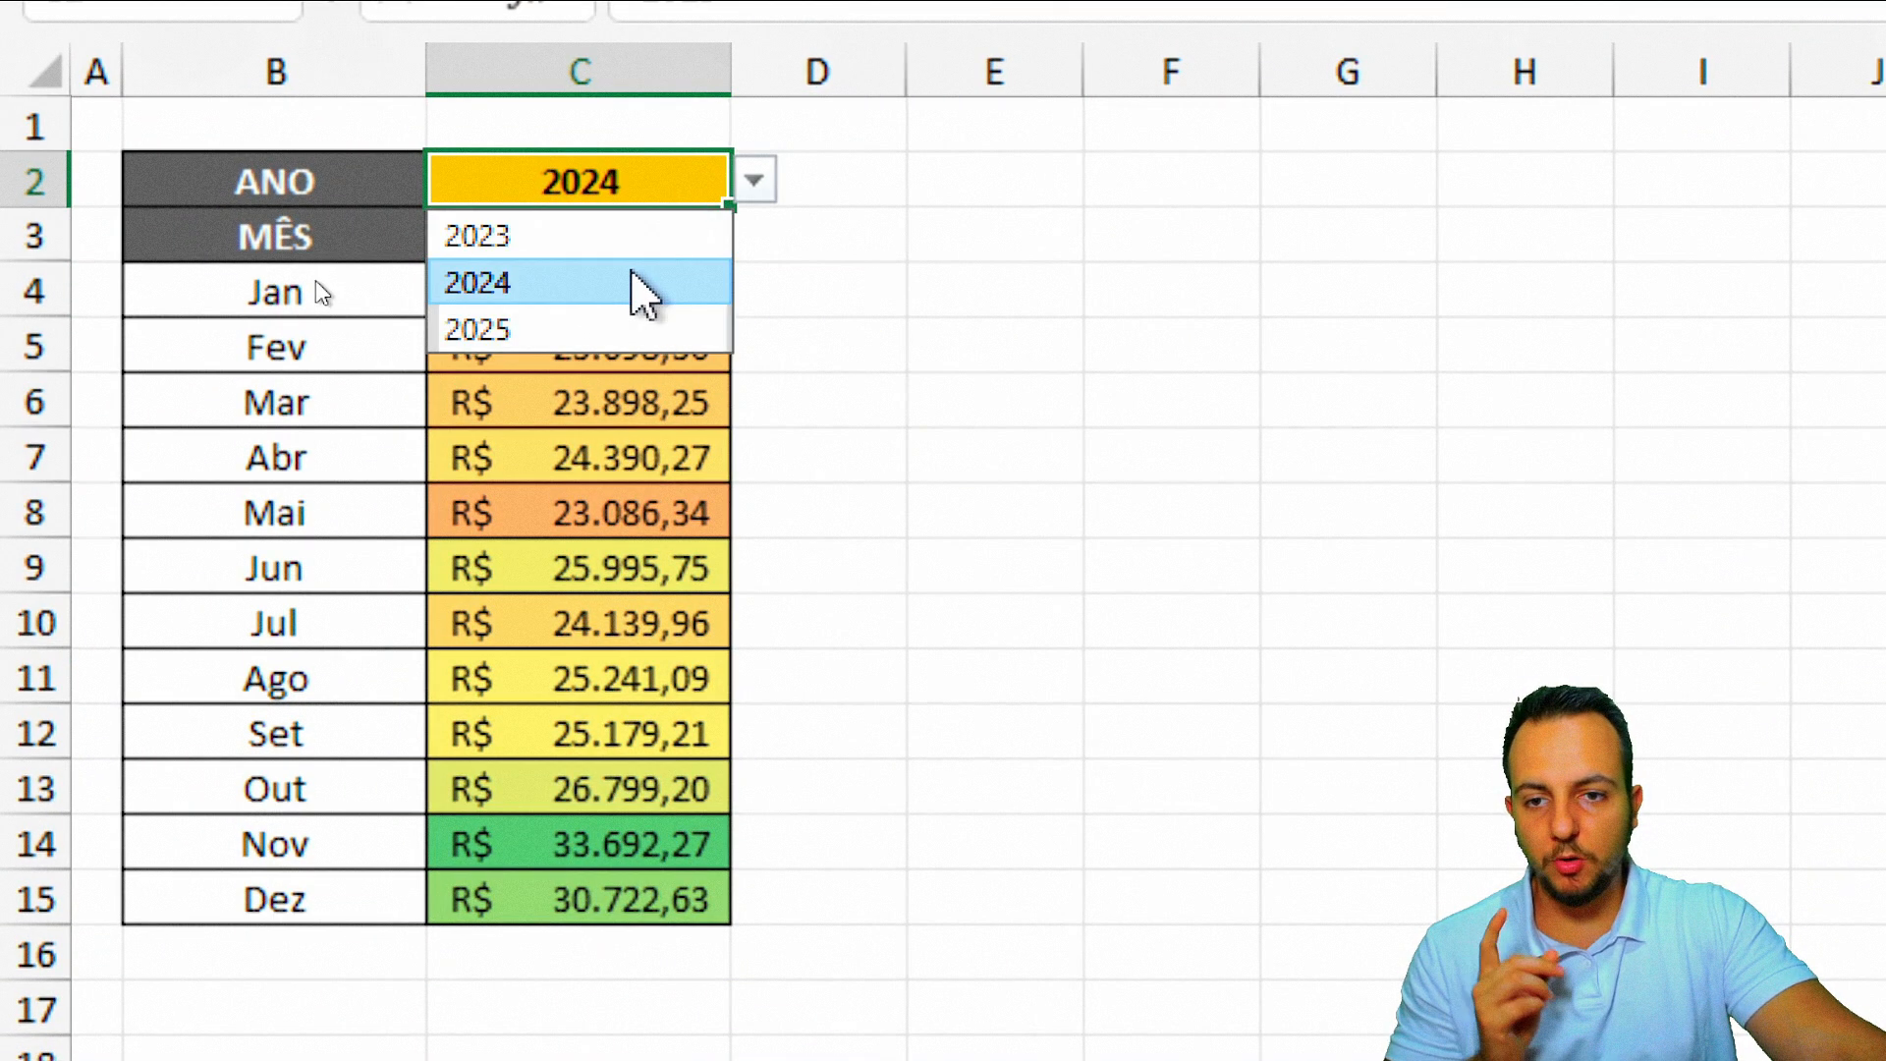
{"action": "left_click", "coordinate": [754, 182]}
{"action": "left_click", "coordinate": [682, 236]}
{"action": "left_click", "coordinate": [754, 181]}
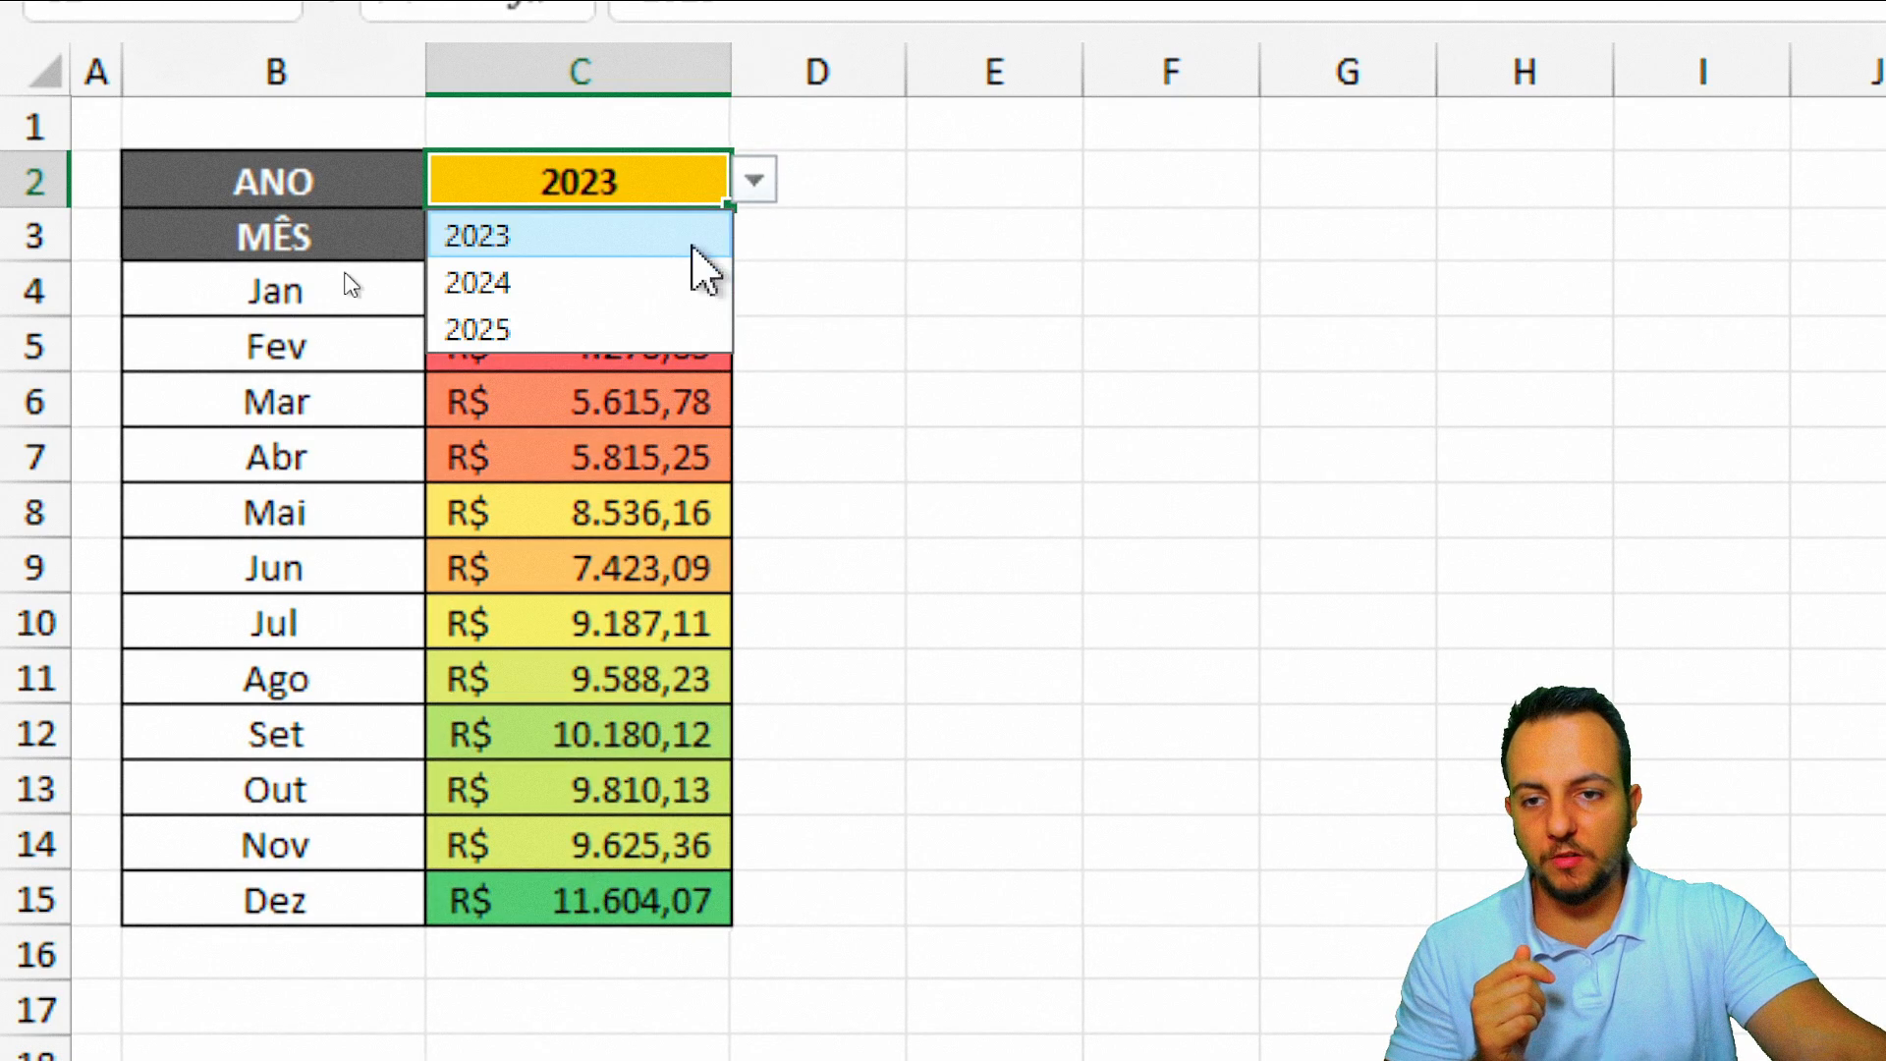
{"action": "left_click", "coordinate": [644, 328]}
{"action": "left_click", "coordinate": [753, 181]}
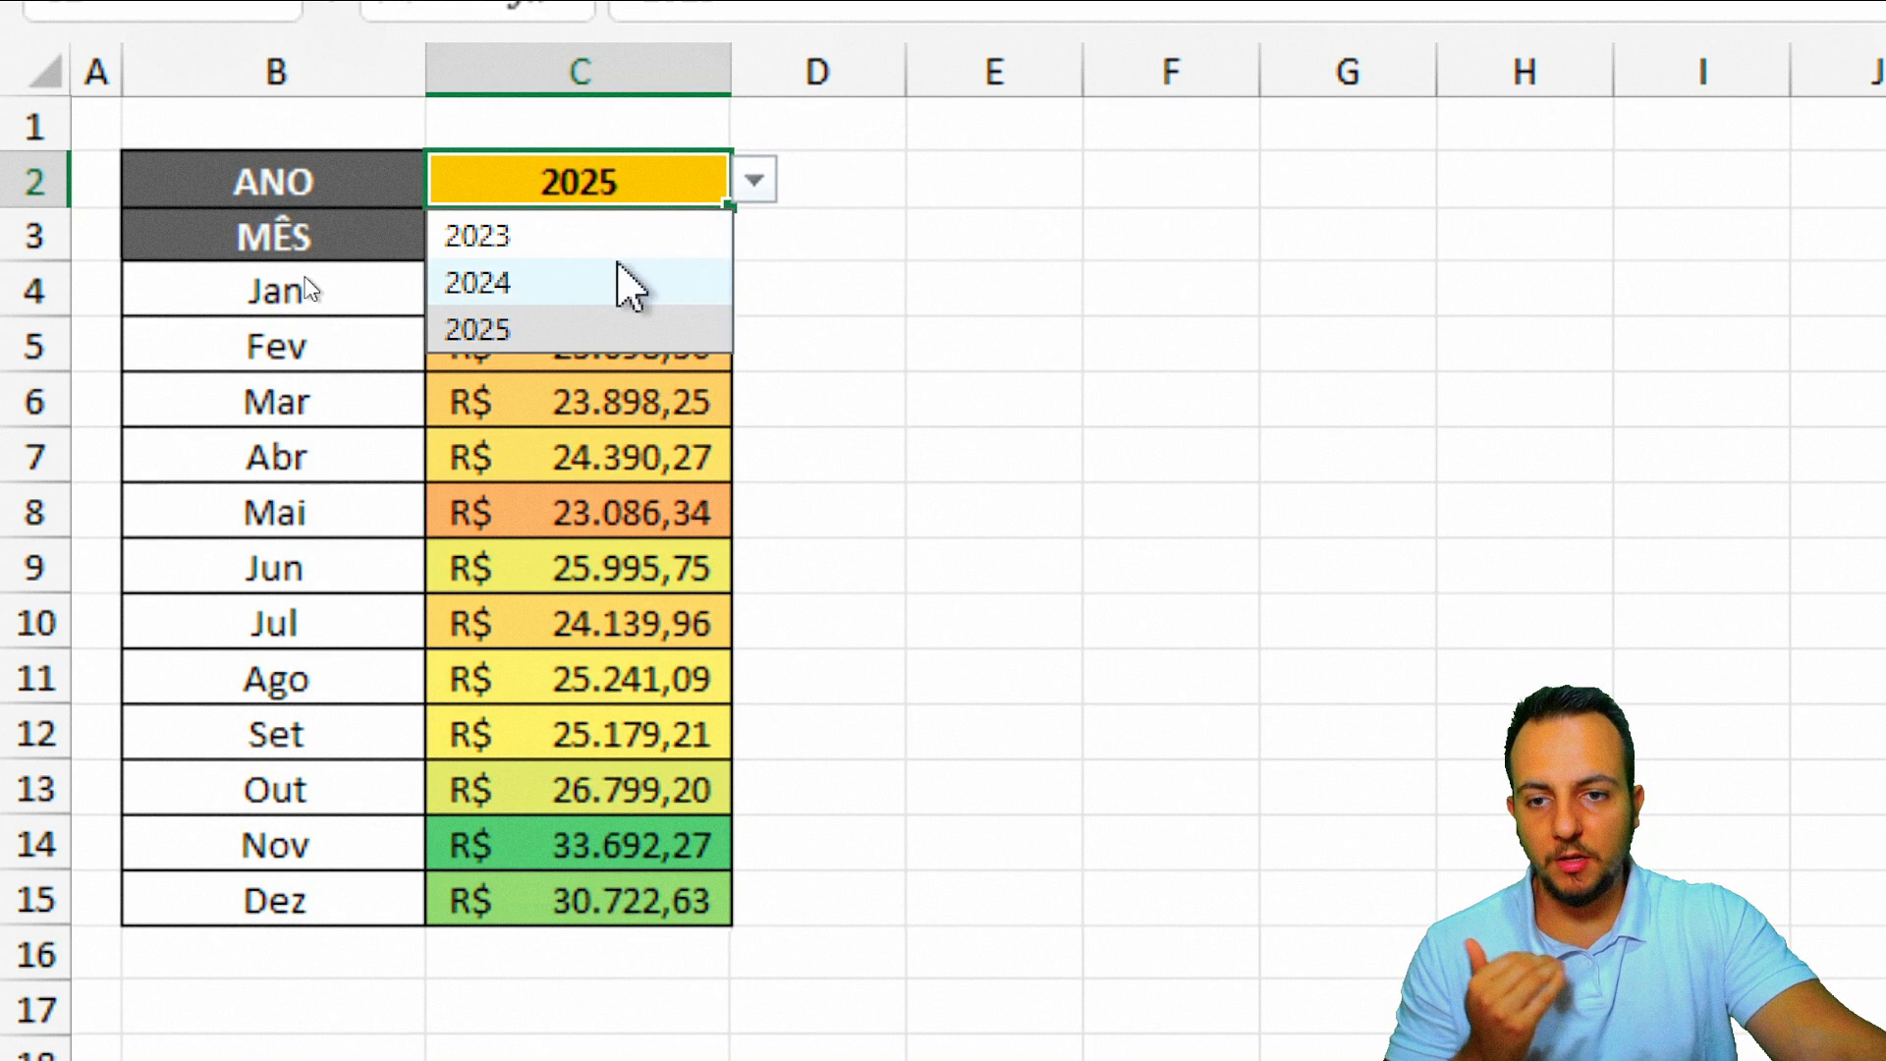
{"action": "left_click", "coordinate": [625, 283]}
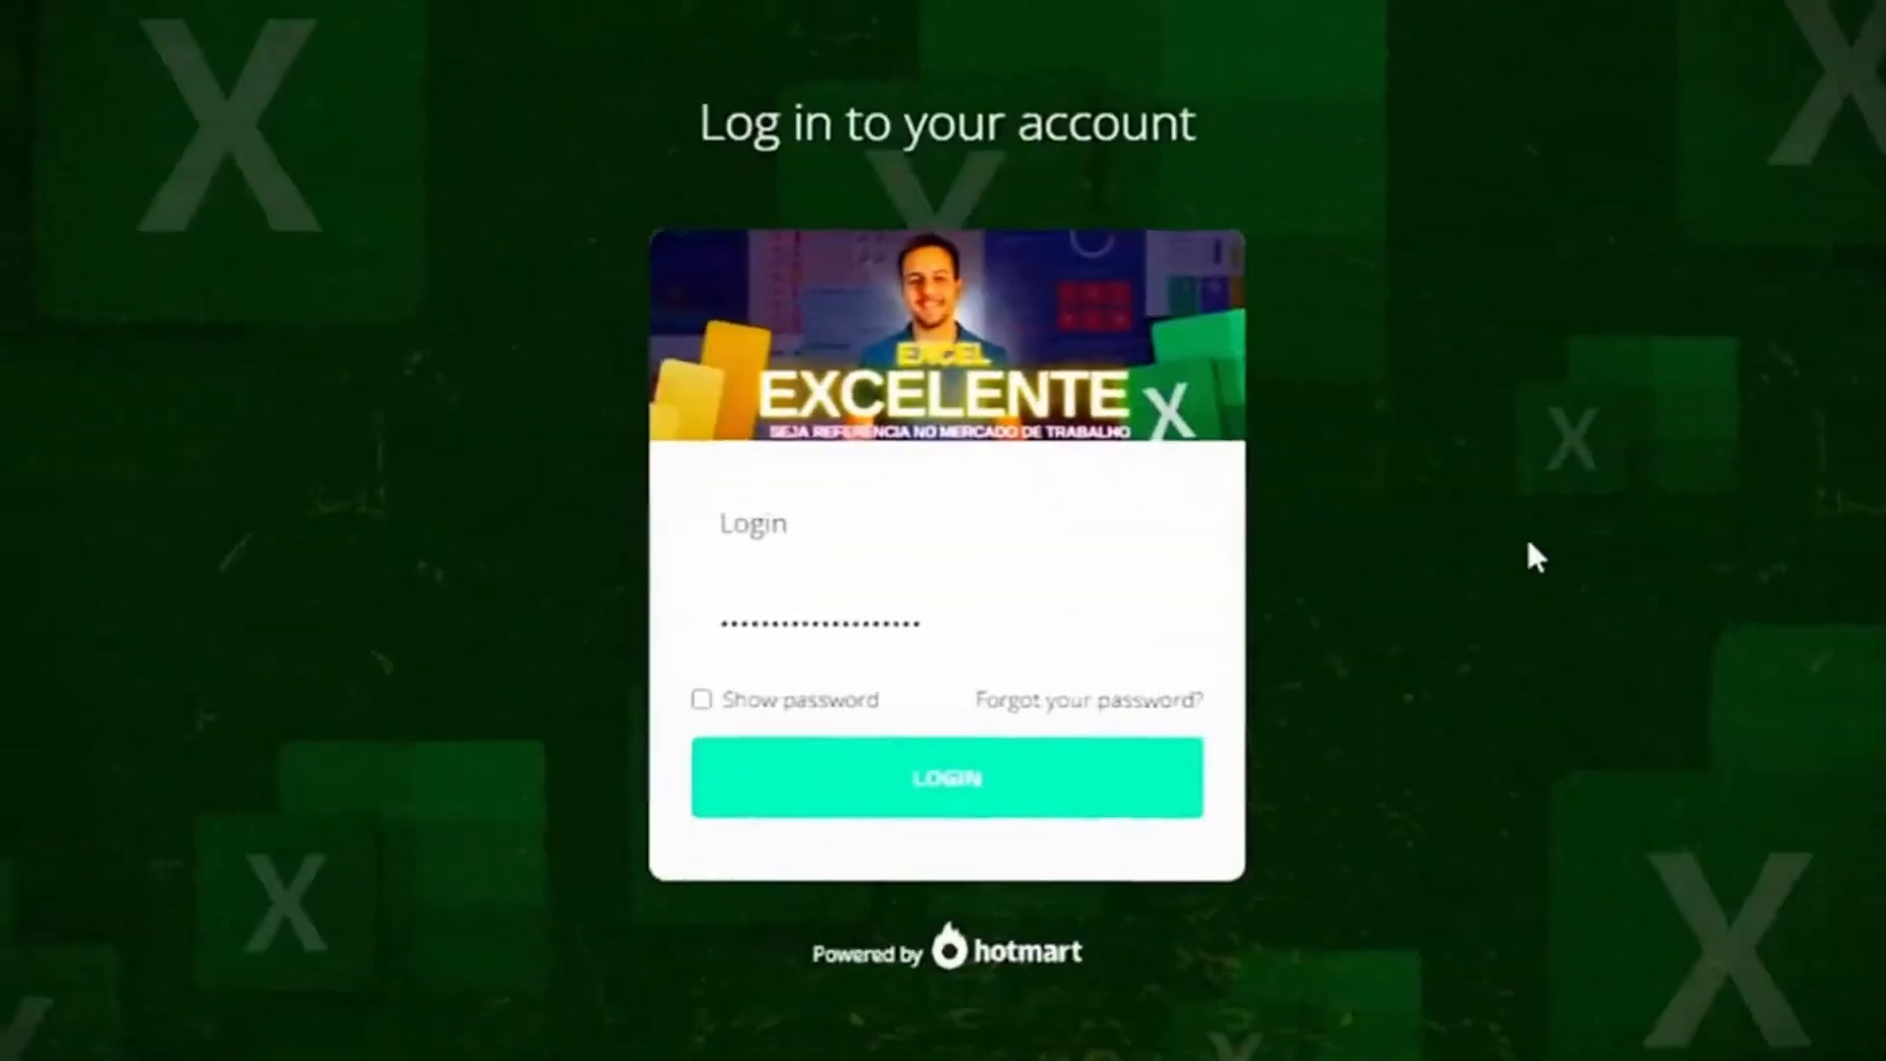
Step: Log in to the Excel Excelente course area and browse its module list, including the Power BI lessons
{"action": "left_click", "coordinate": [916, 800]}
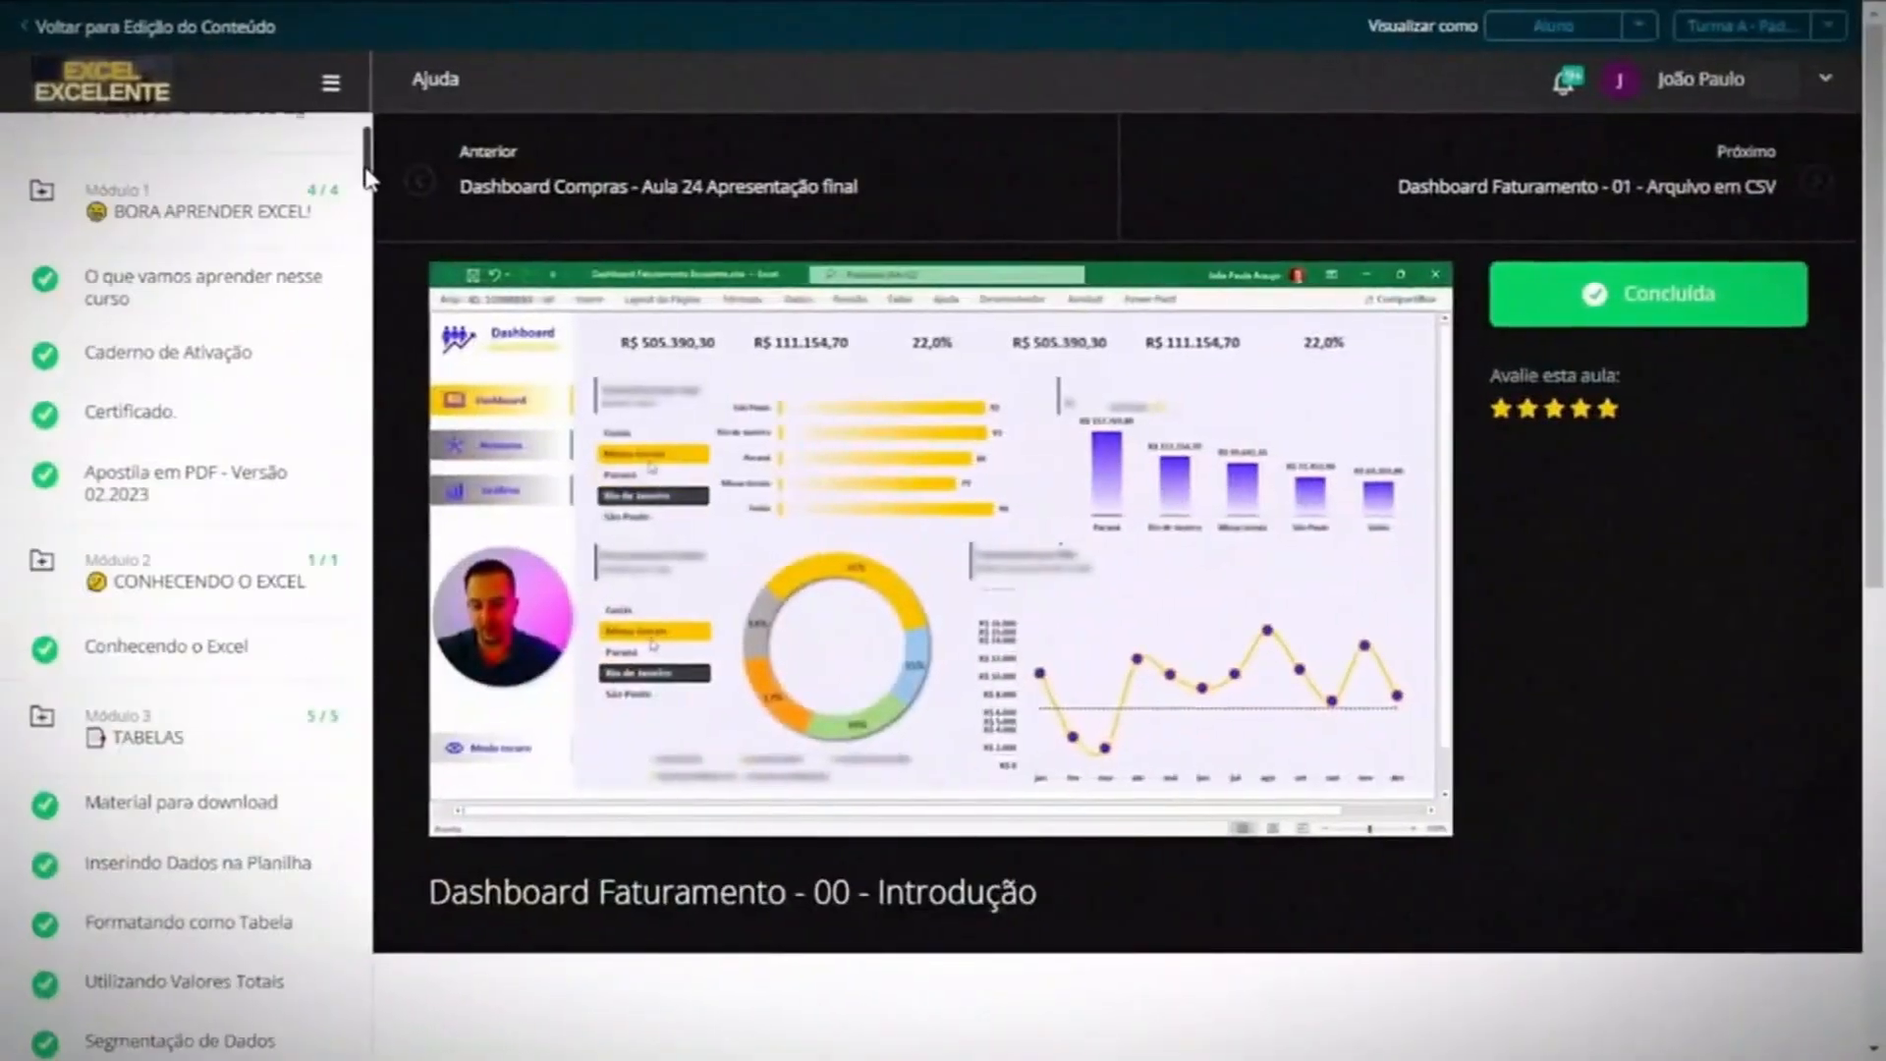
{"action": "left_click_drag", "start_coordinate": [370, 151], "coordinate": [365, 589]}
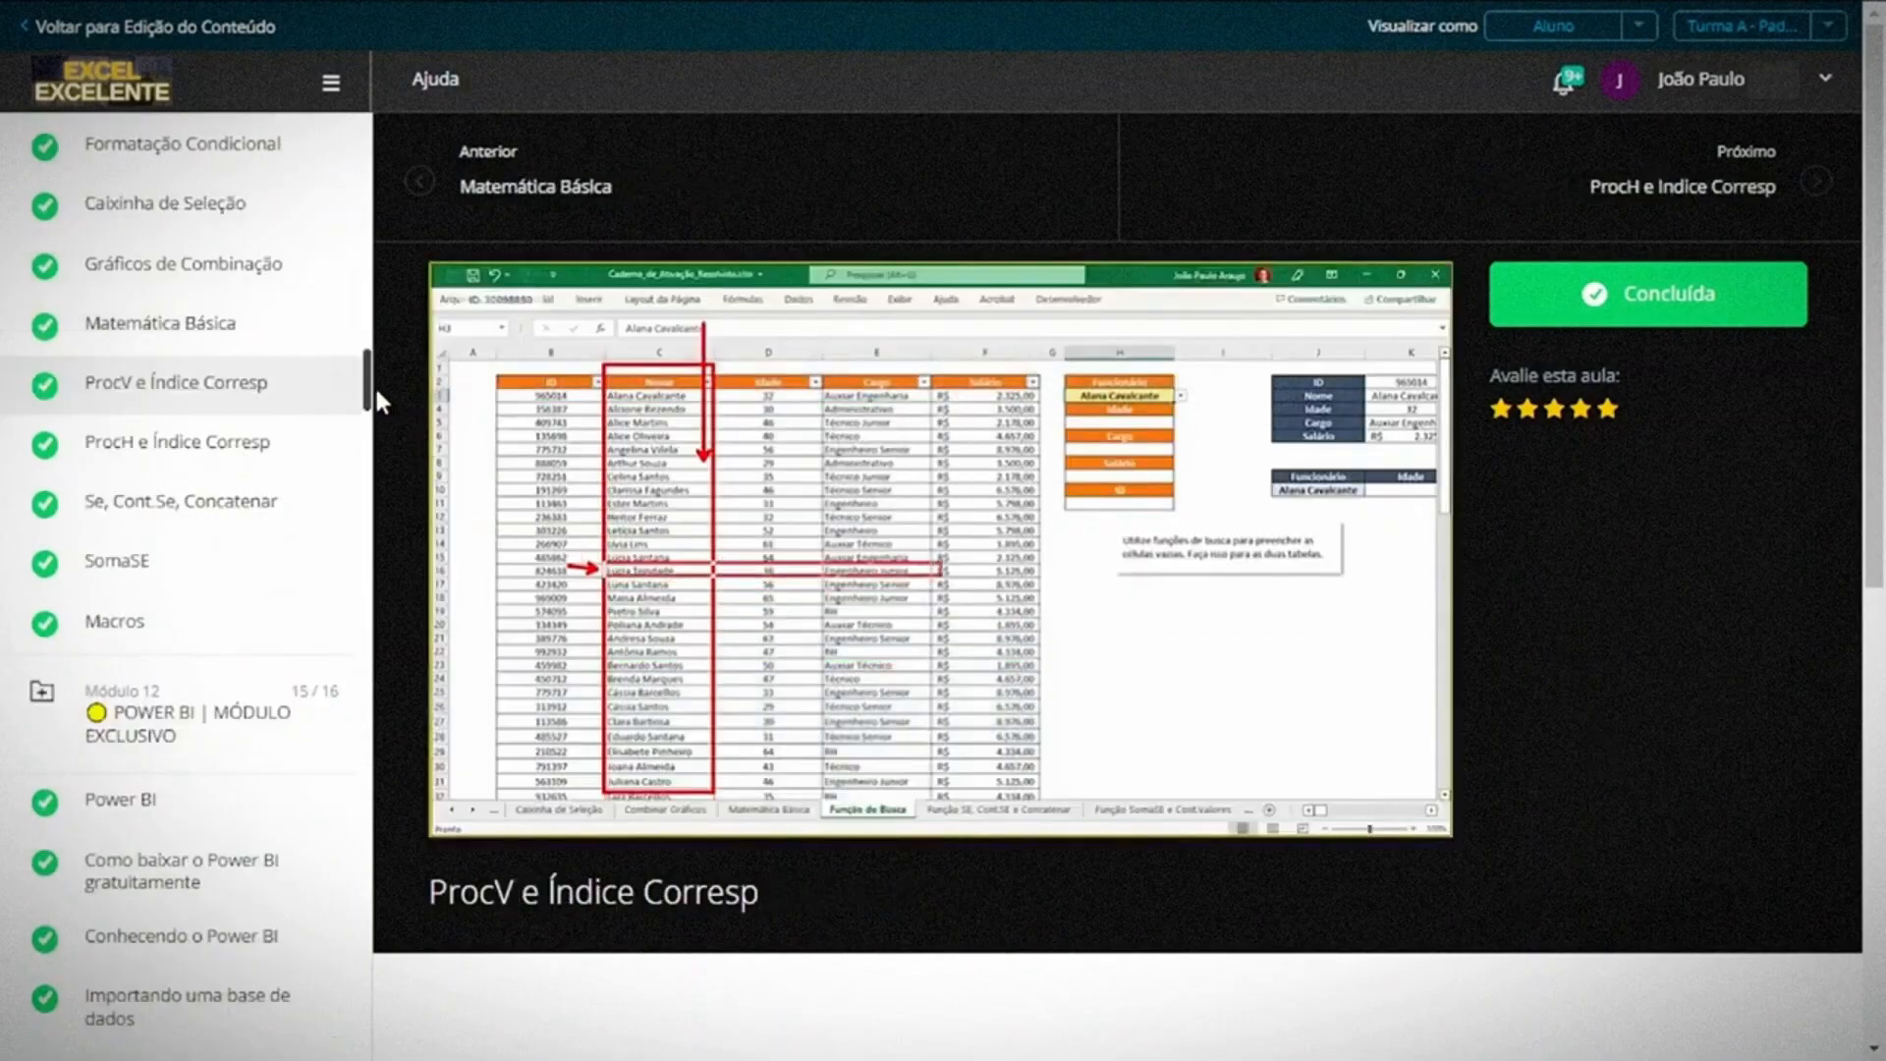
{"action": "left_click_drag", "start_coordinate": [368, 389], "coordinate": [362, 449]}
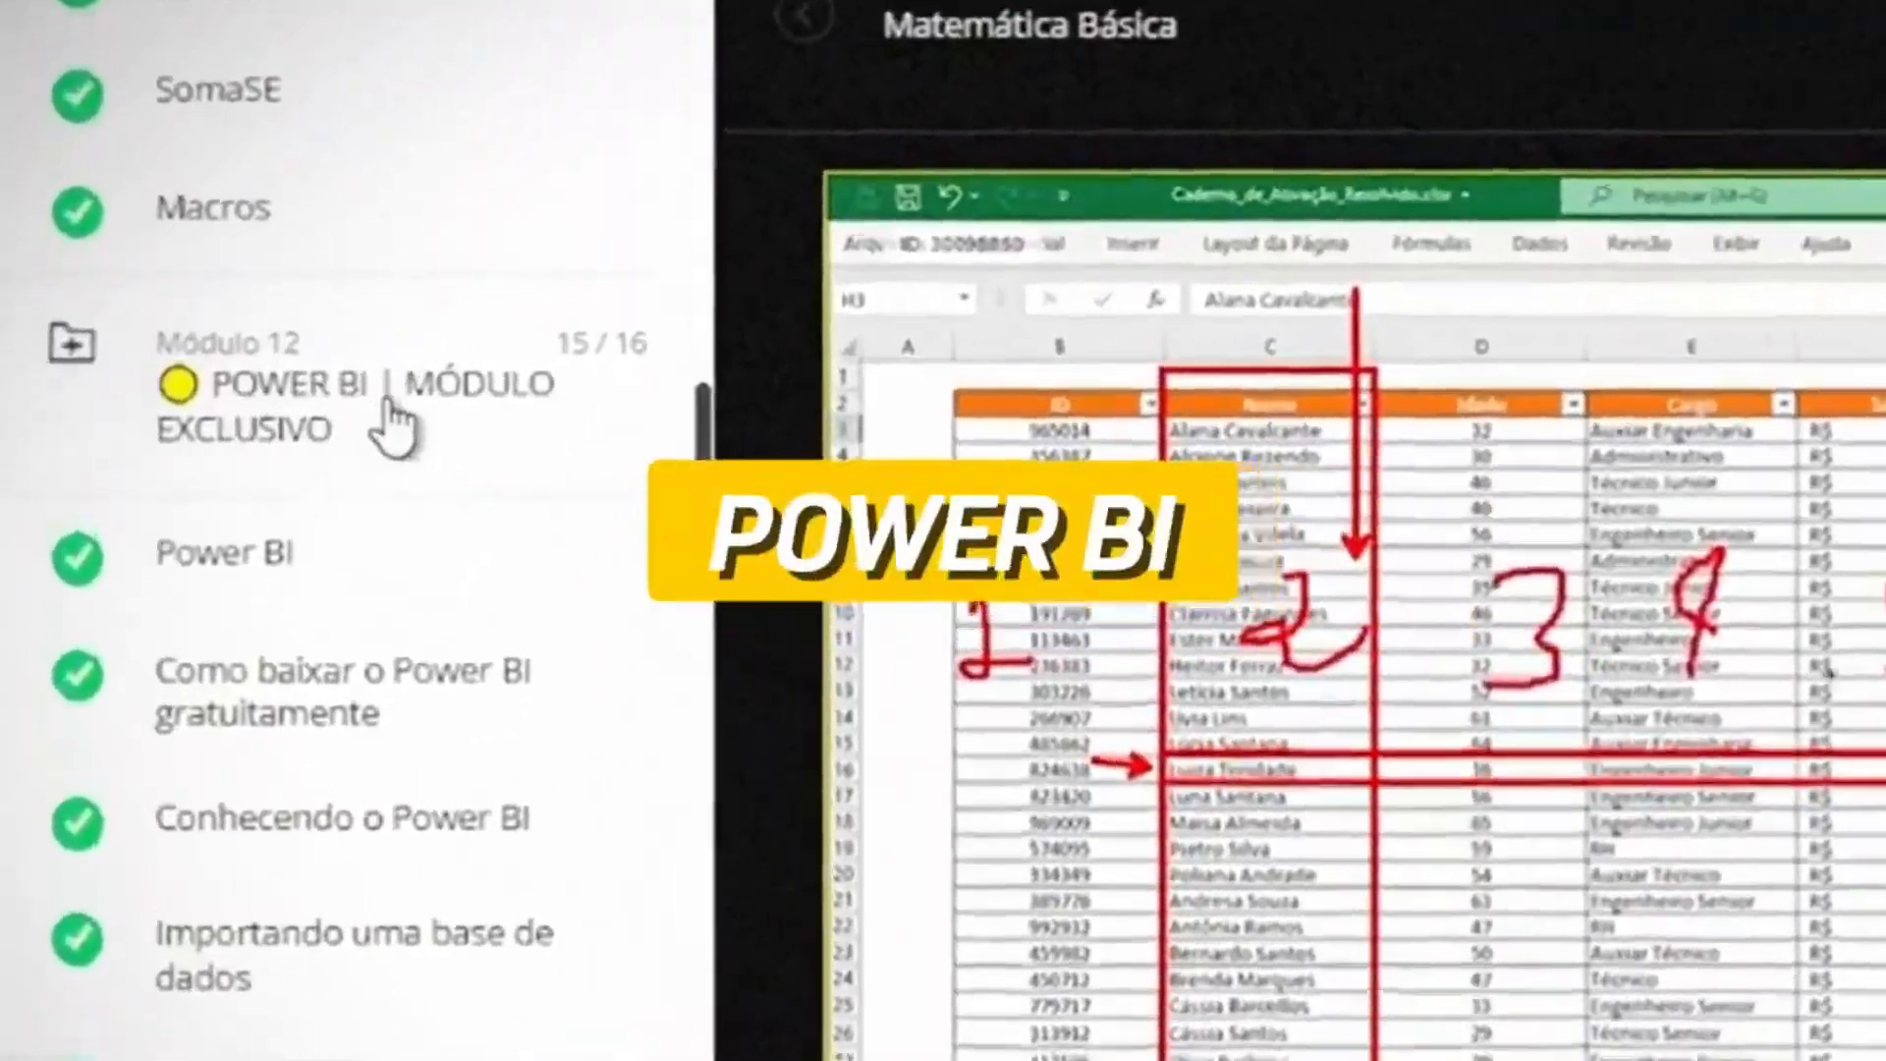
{"action": "left_click", "coordinate": [315, 619]}
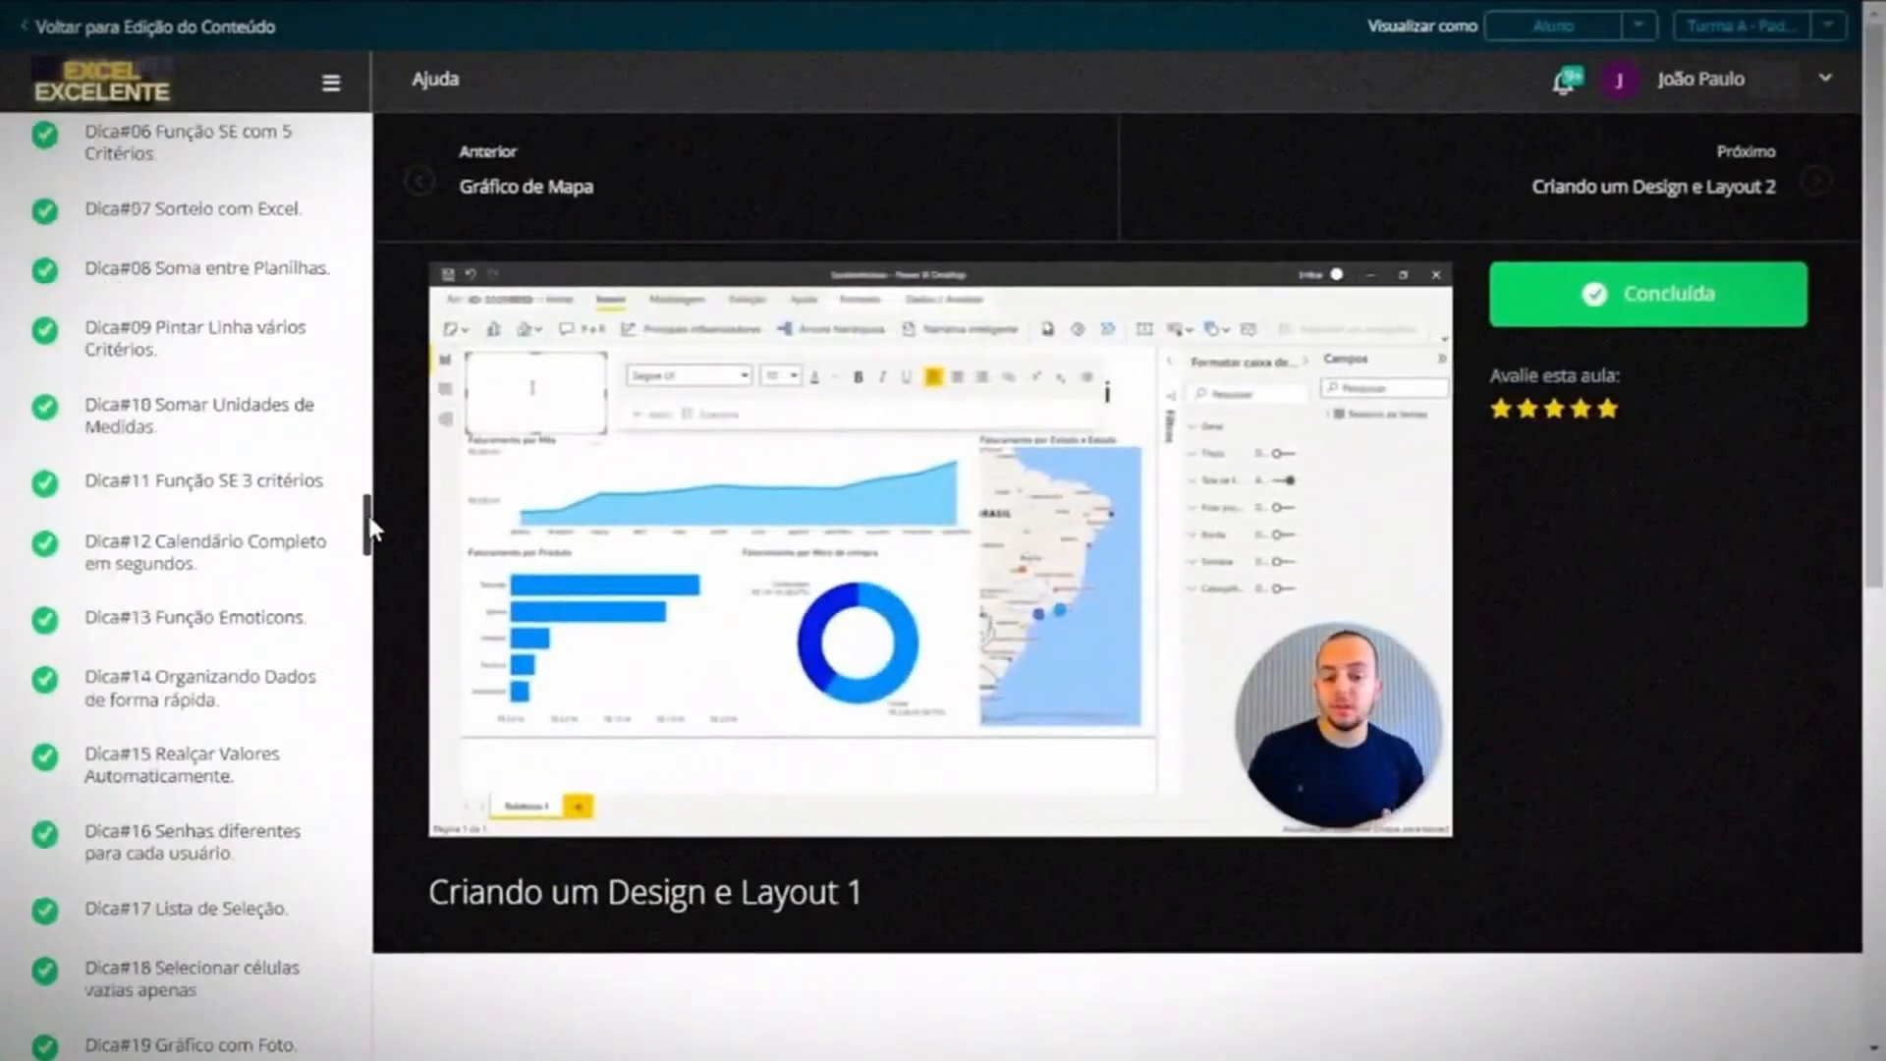
{"action": "left_click_drag", "start_coordinate": [368, 511], "coordinate": [363, 937]}
{"action": "left_click", "coordinate": [871, 838]}
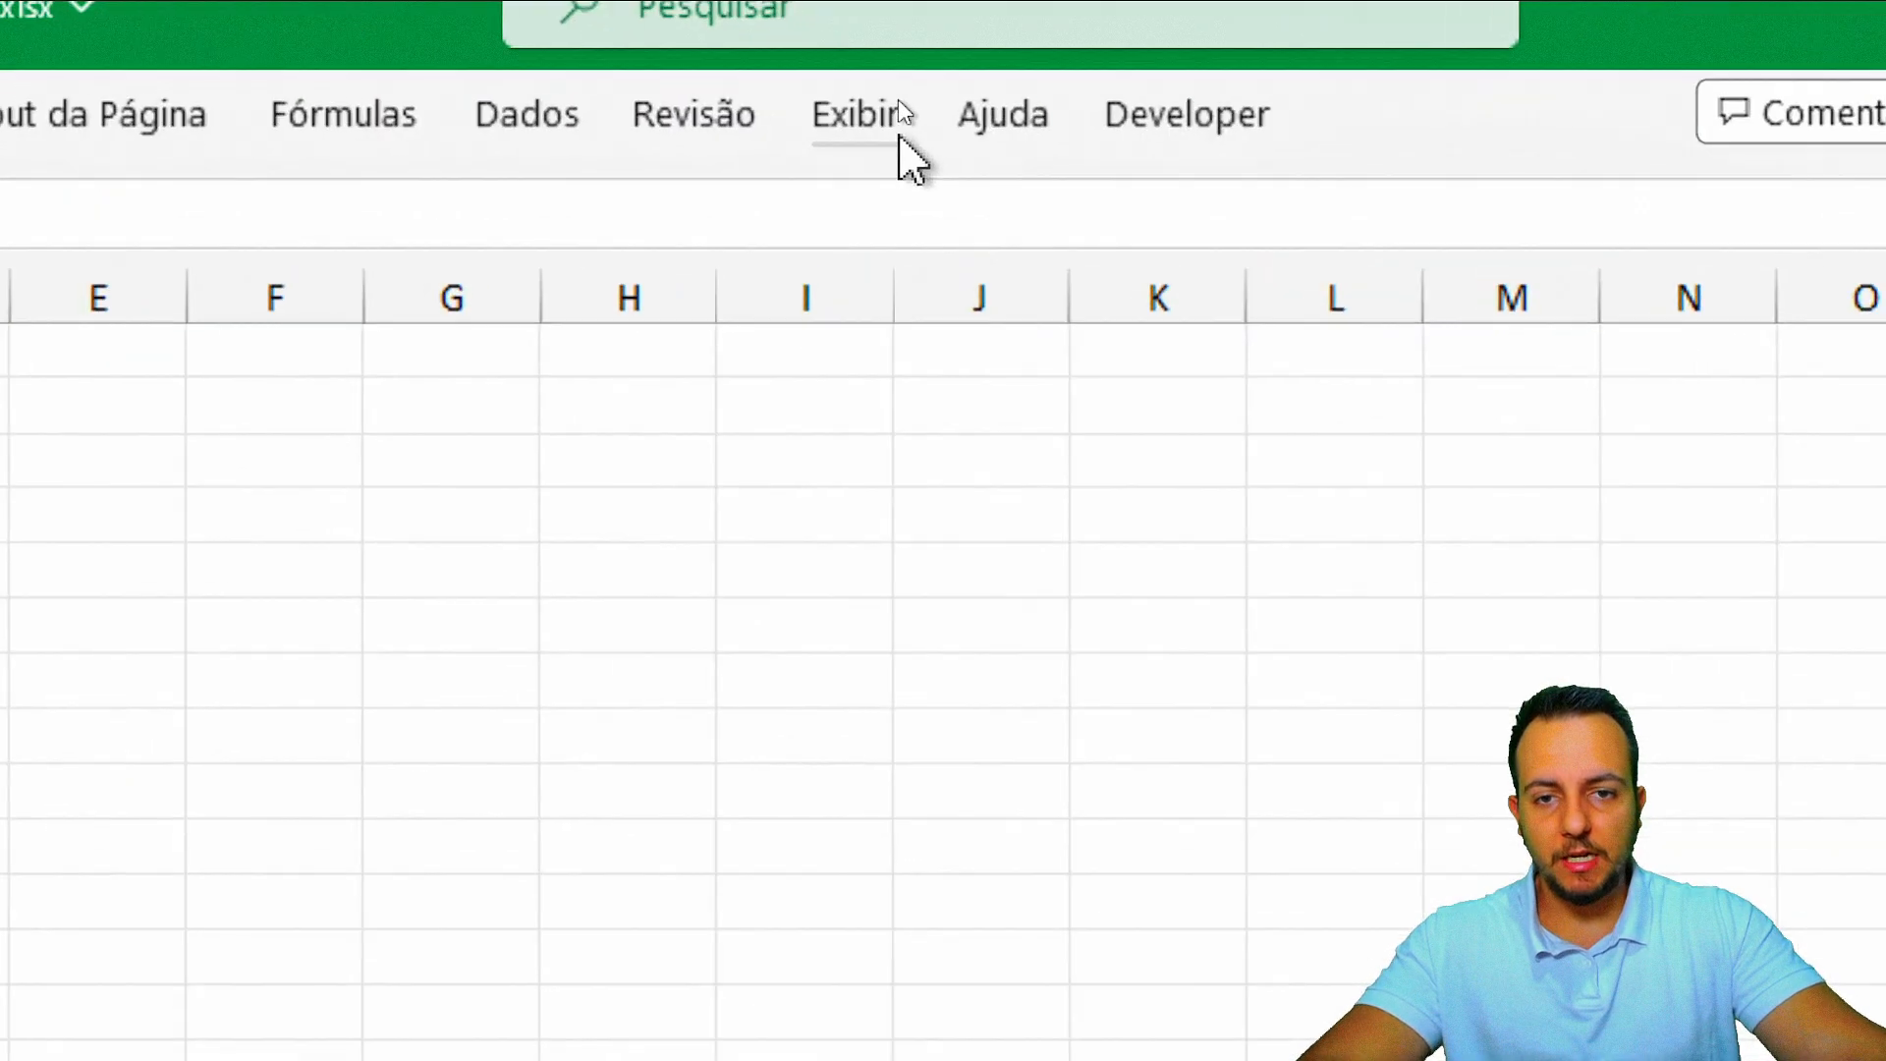
Step: Hide the gridlines on the Dashboard sheet
{"action": "left_click", "coordinate": [897, 97]}
{"action": "left_click", "coordinate": [909, 172]}
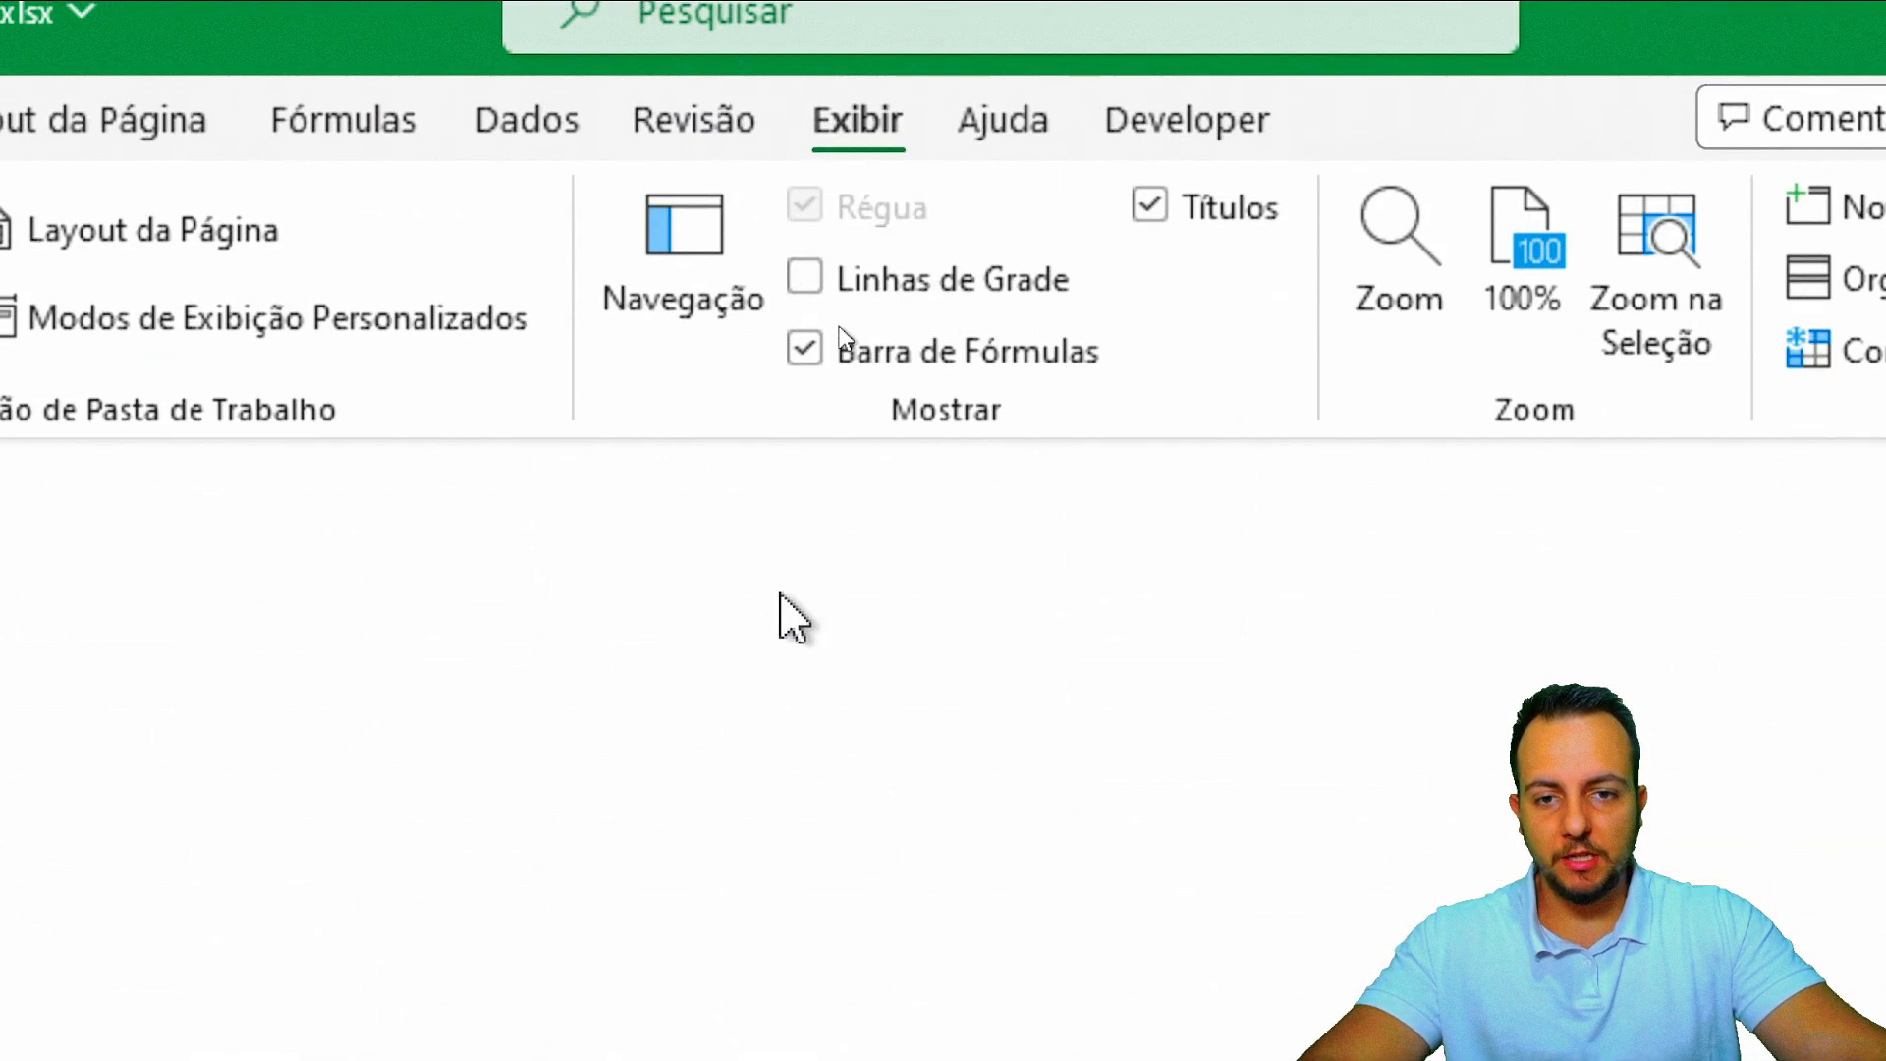
{"action": "key", "text": "ctrl+2"}
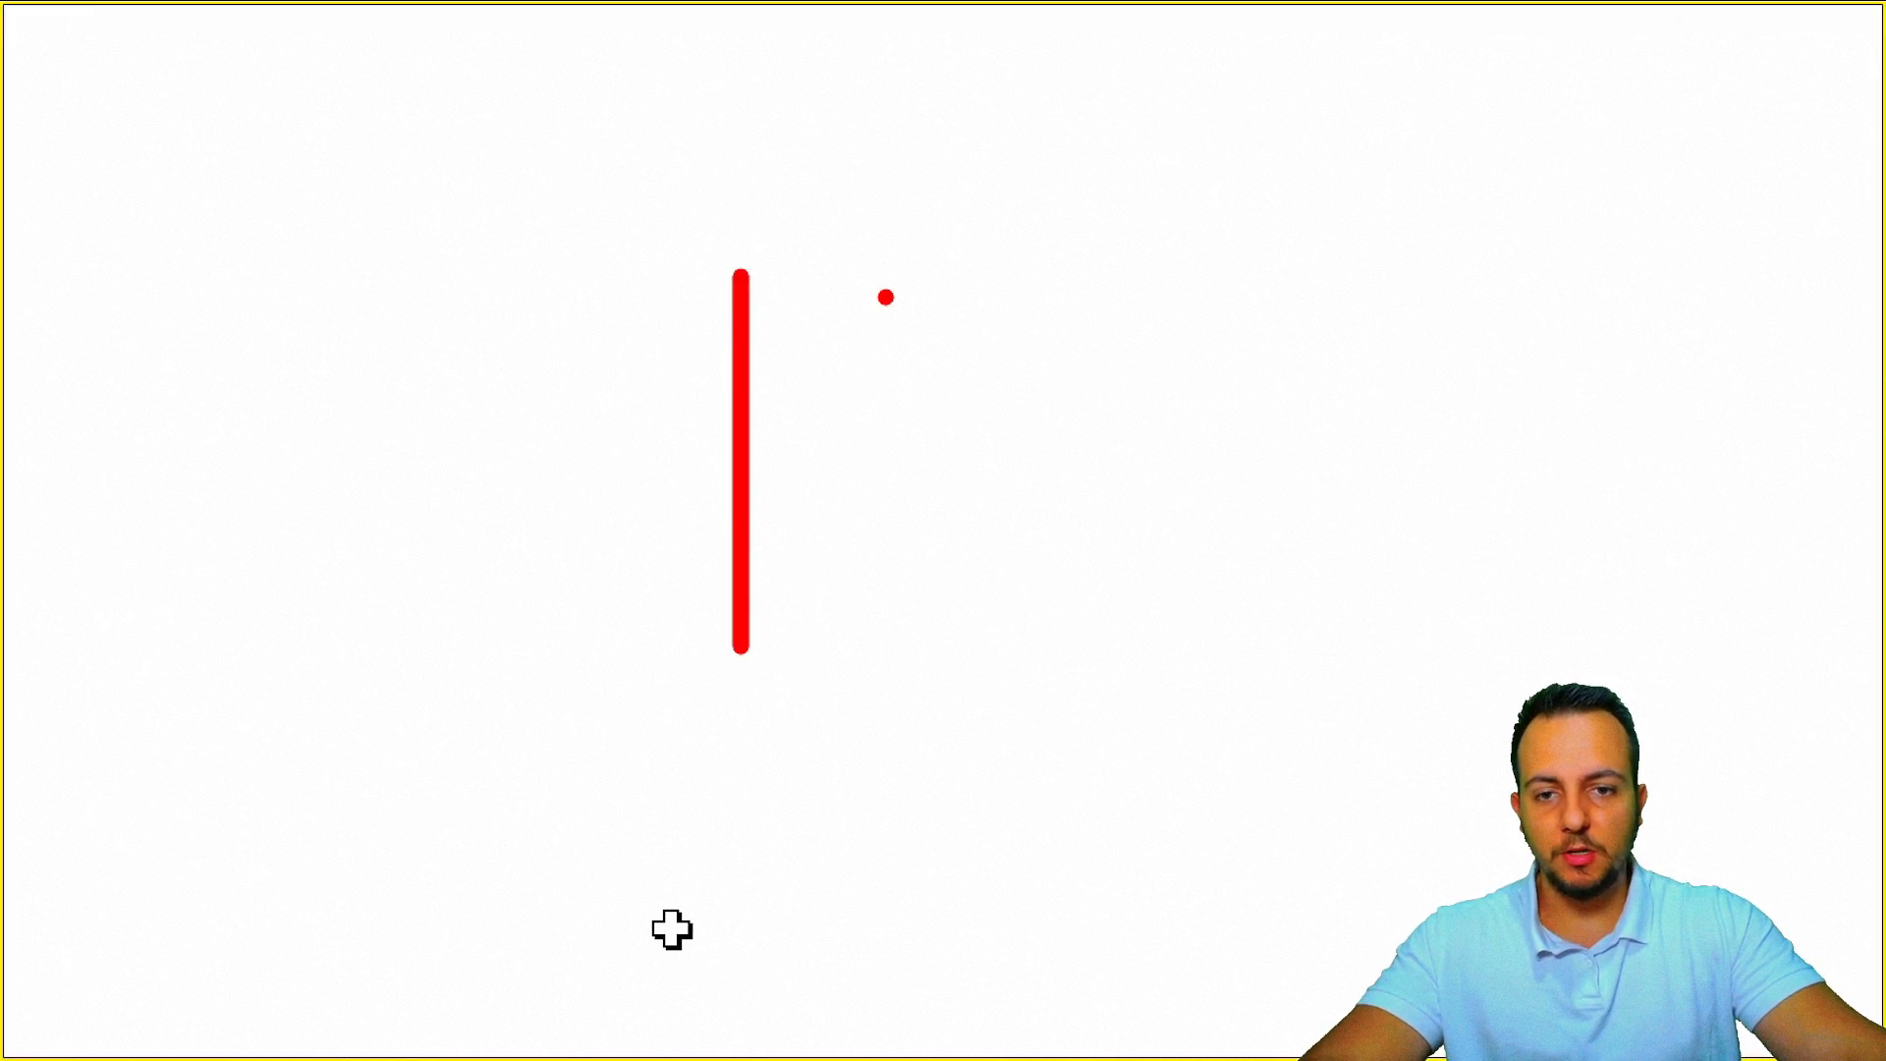
{"action": "left_click_drag", "start_coordinate": [885, 296], "coordinate": [834, 641]}
{"action": "left_click_drag", "start_coordinate": [560, 496], "coordinate": [999, 495]}
{"action": "key", "text": "Escape"}
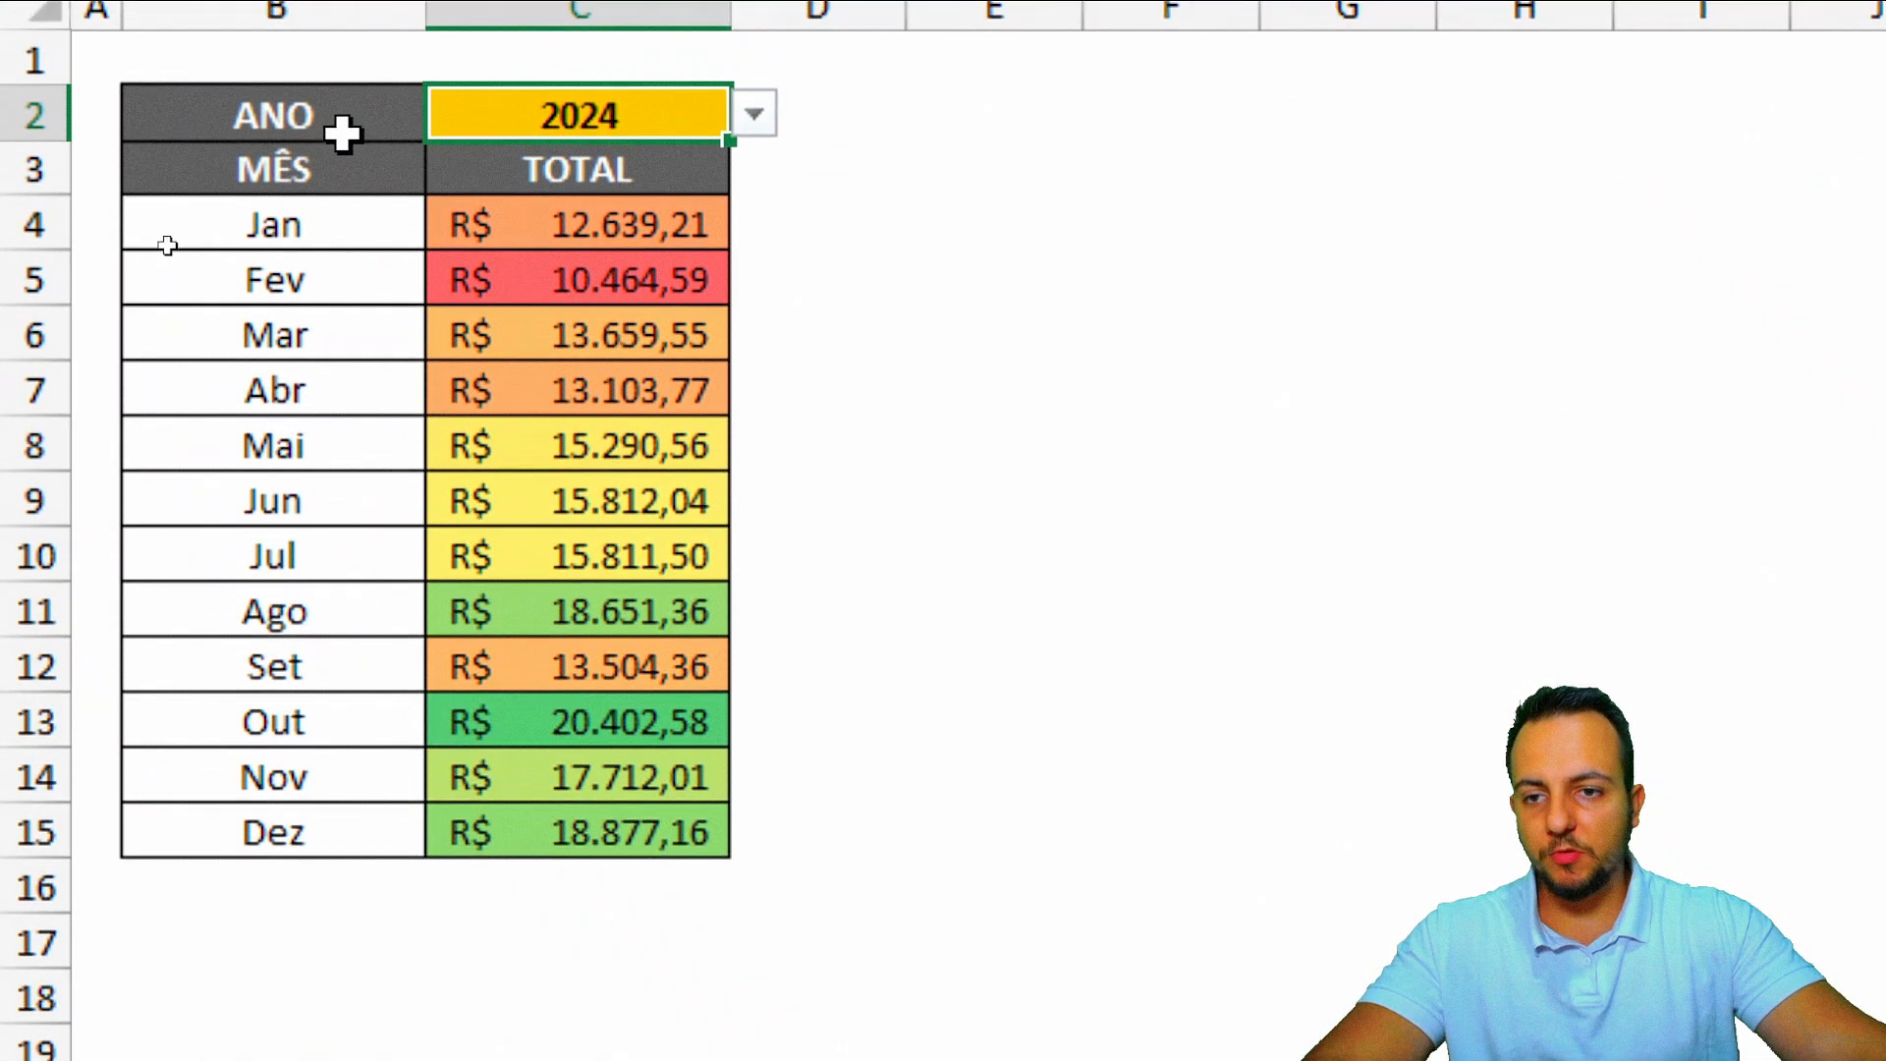
Step: Insert a clustered column chart from the monthly totals in B3:C15 and place it, widened, directly below the table from row 16
{"action": "left_click", "coordinate": [150, 275]}
{"action": "left_click_drag", "start_coordinate": [298, 197], "coordinate": [526, 831]}
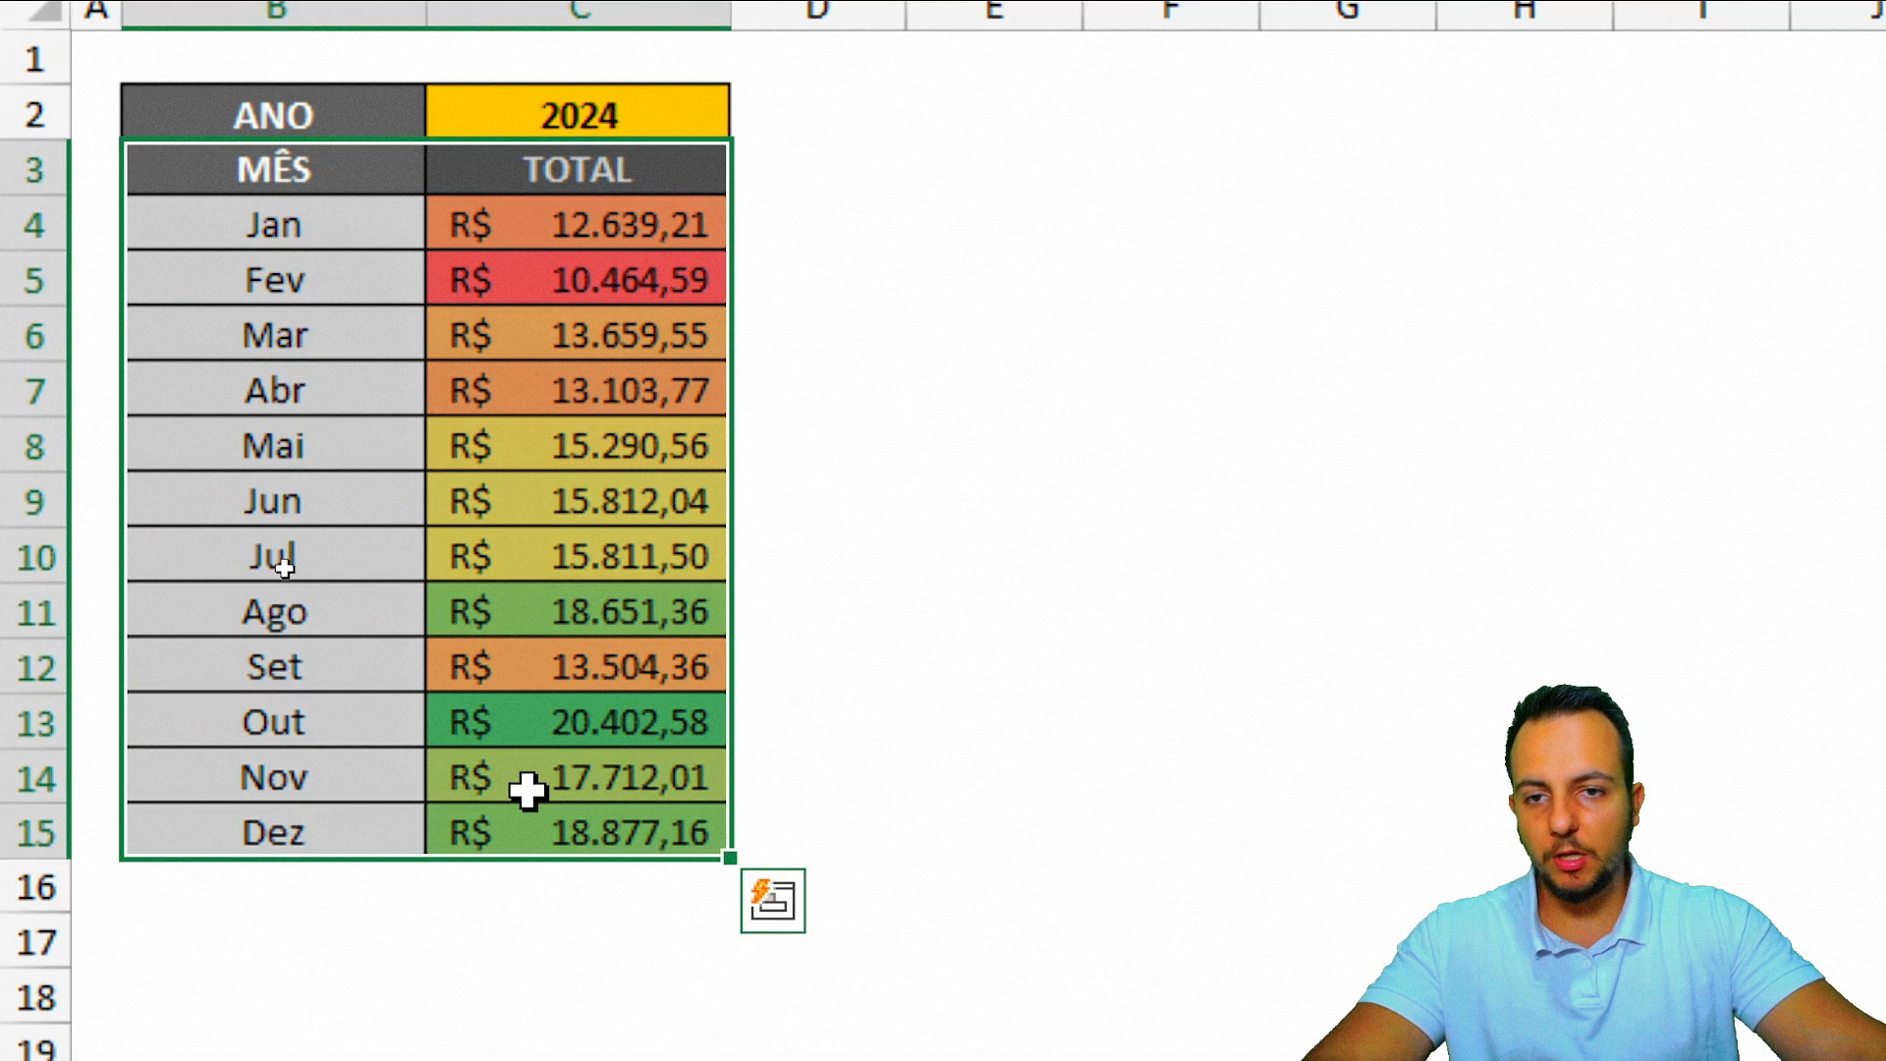
{"action": "left_click", "coordinate": [508, 128]}
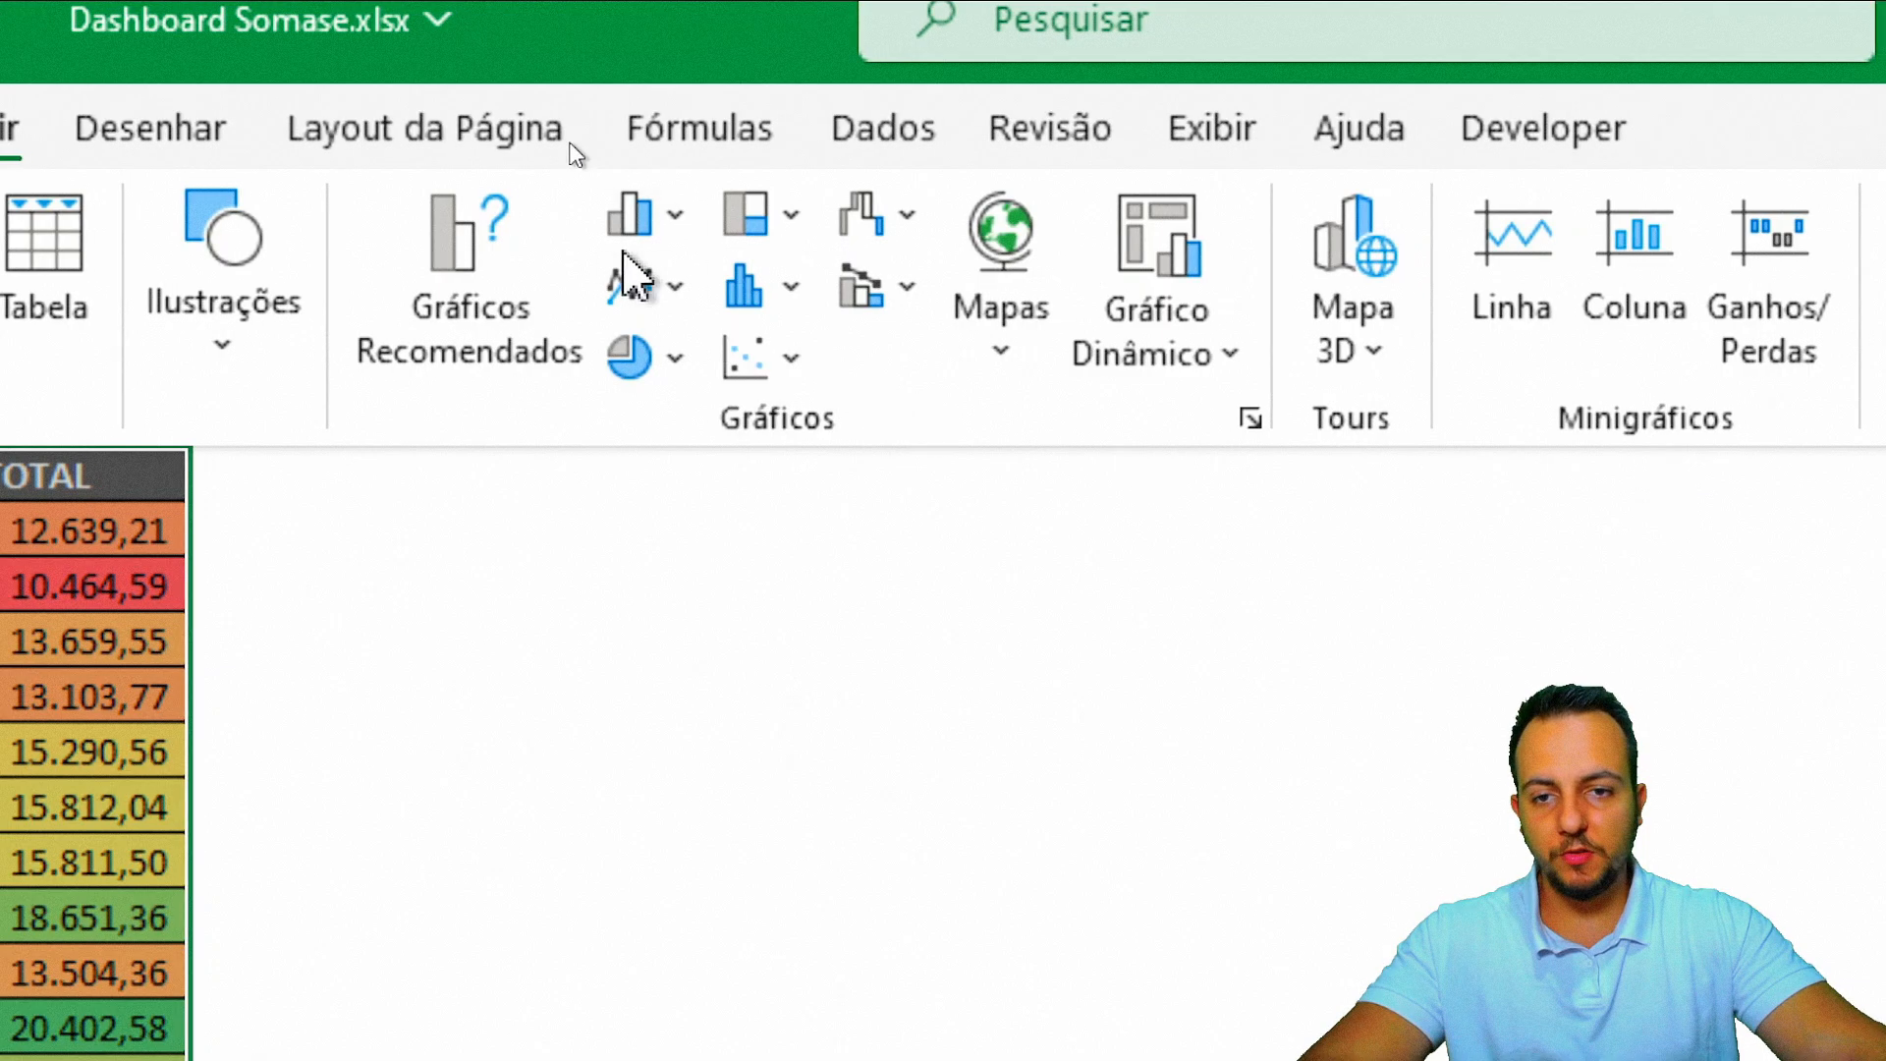
{"action": "left_click", "coordinate": [1172, 236]}
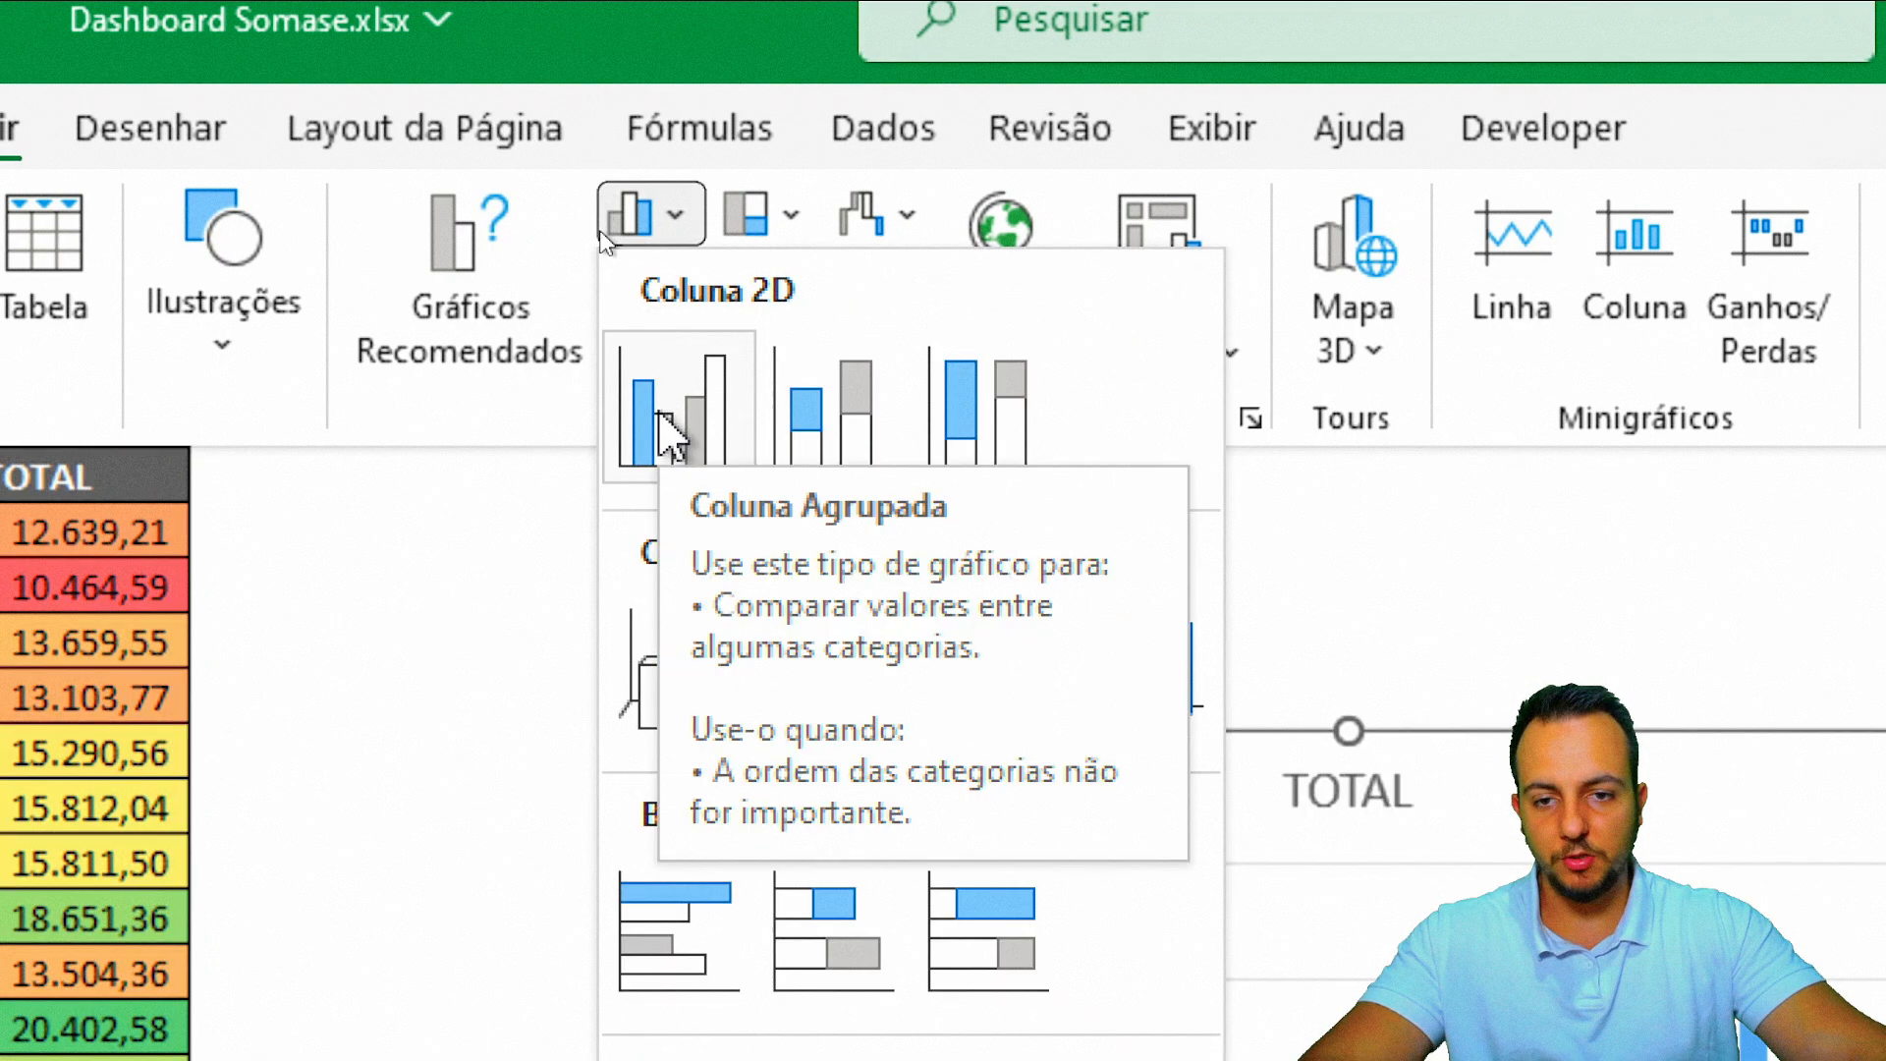
{"action": "left_click", "coordinate": [671, 437]}
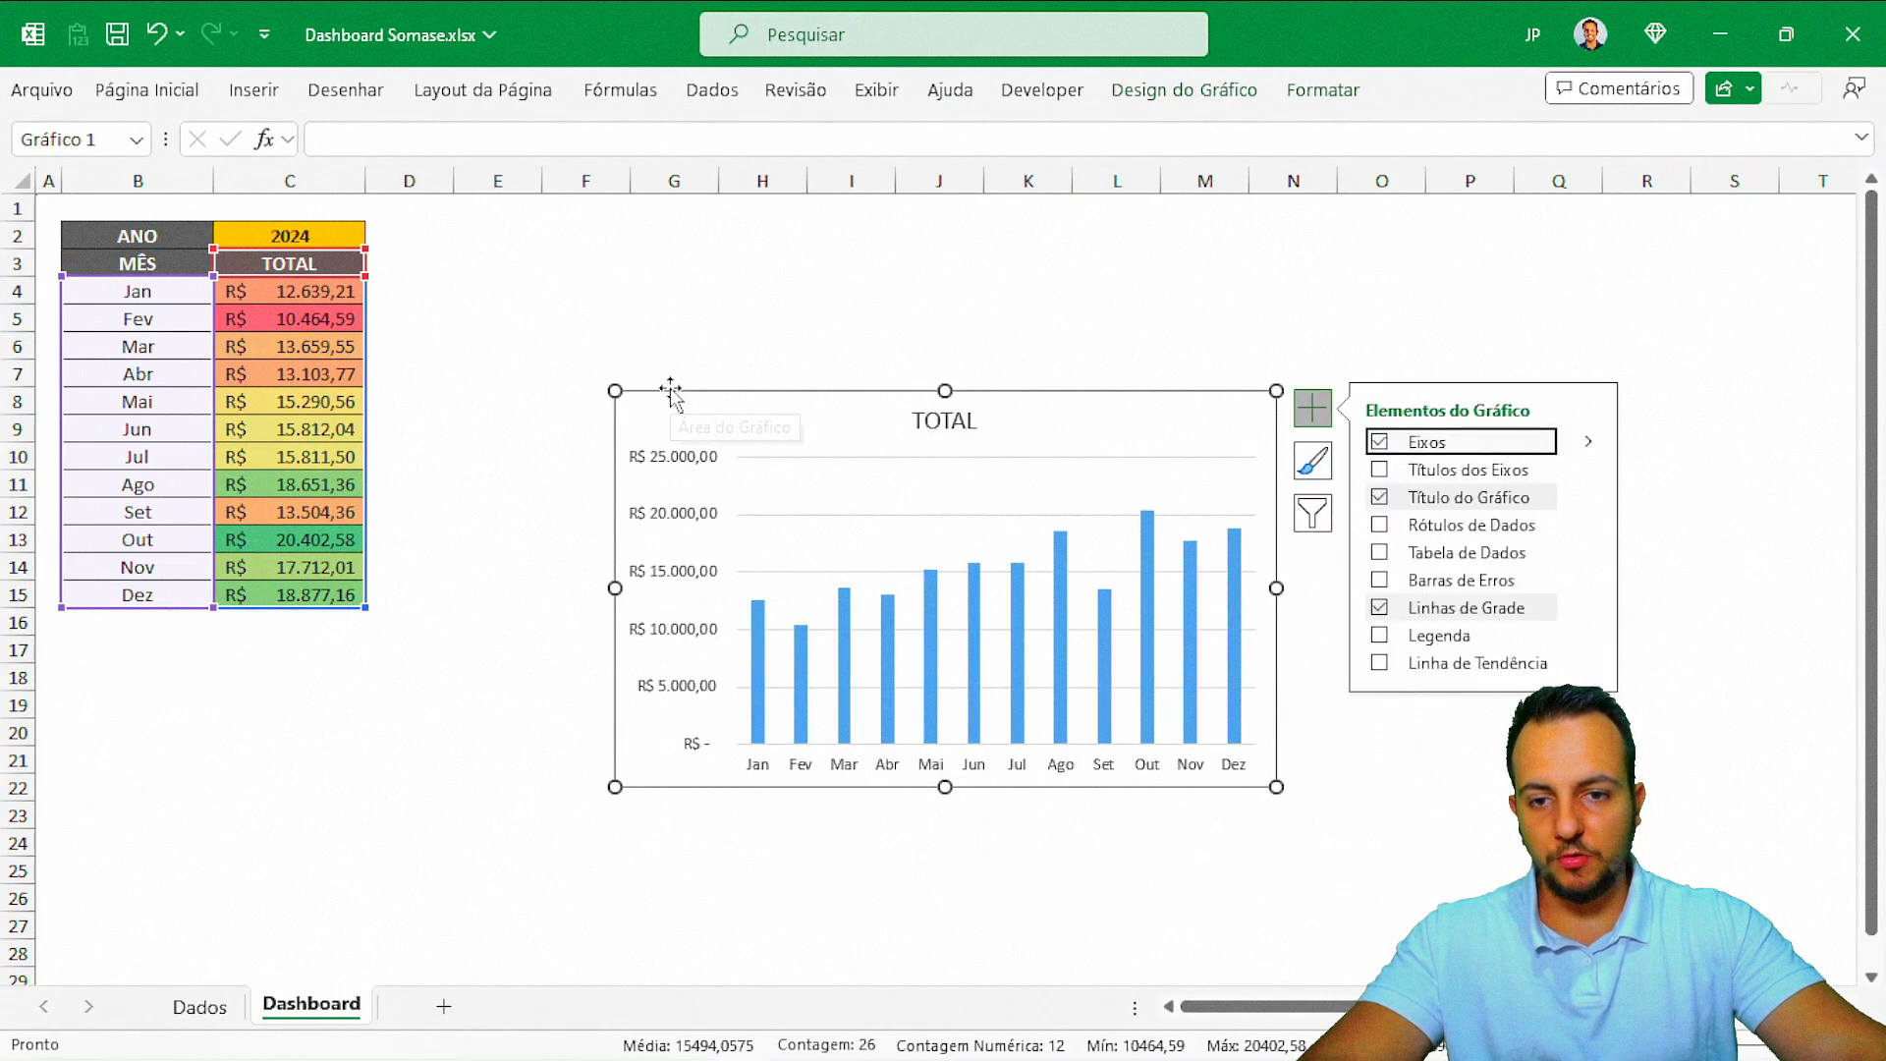
{"action": "left_click_drag", "start_coordinate": [671, 391], "coordinate": [105, 575]}
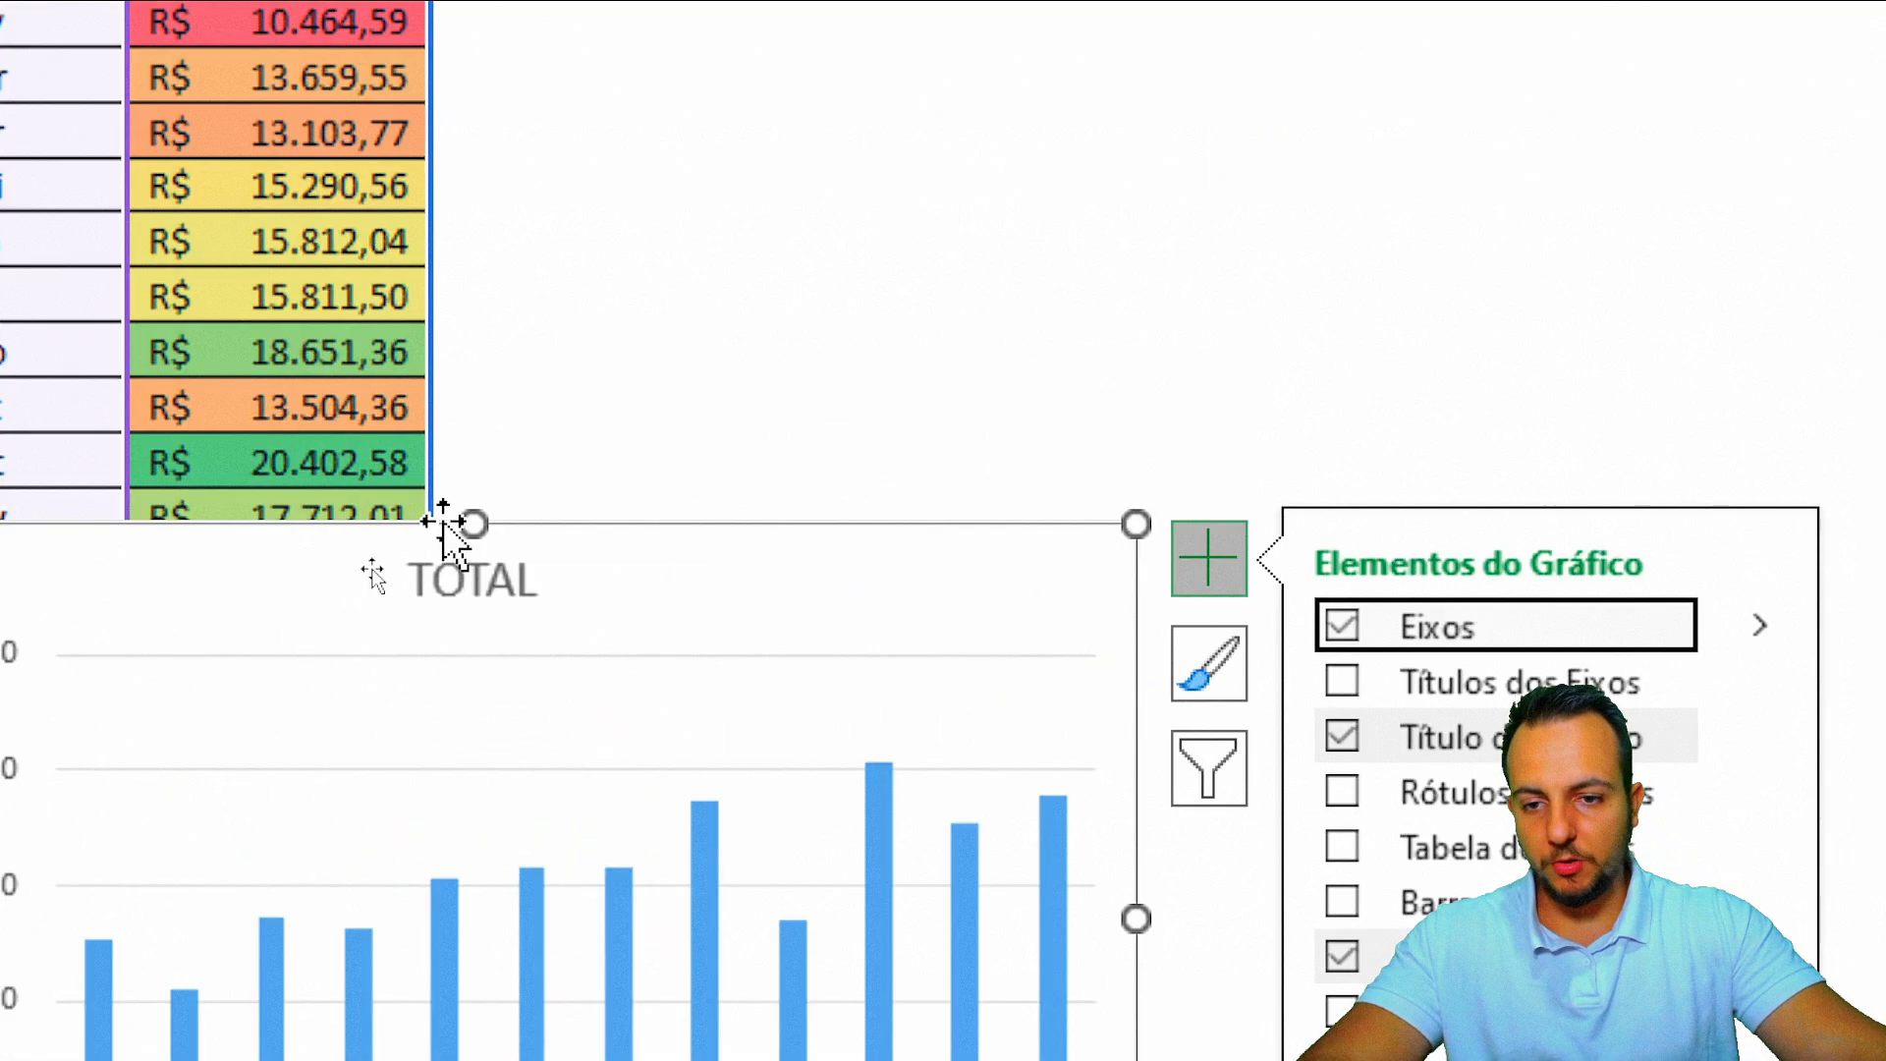
{"action": "left_click_drag", "start_coordinate": [454, 518], "coordinate": [498, 582]}
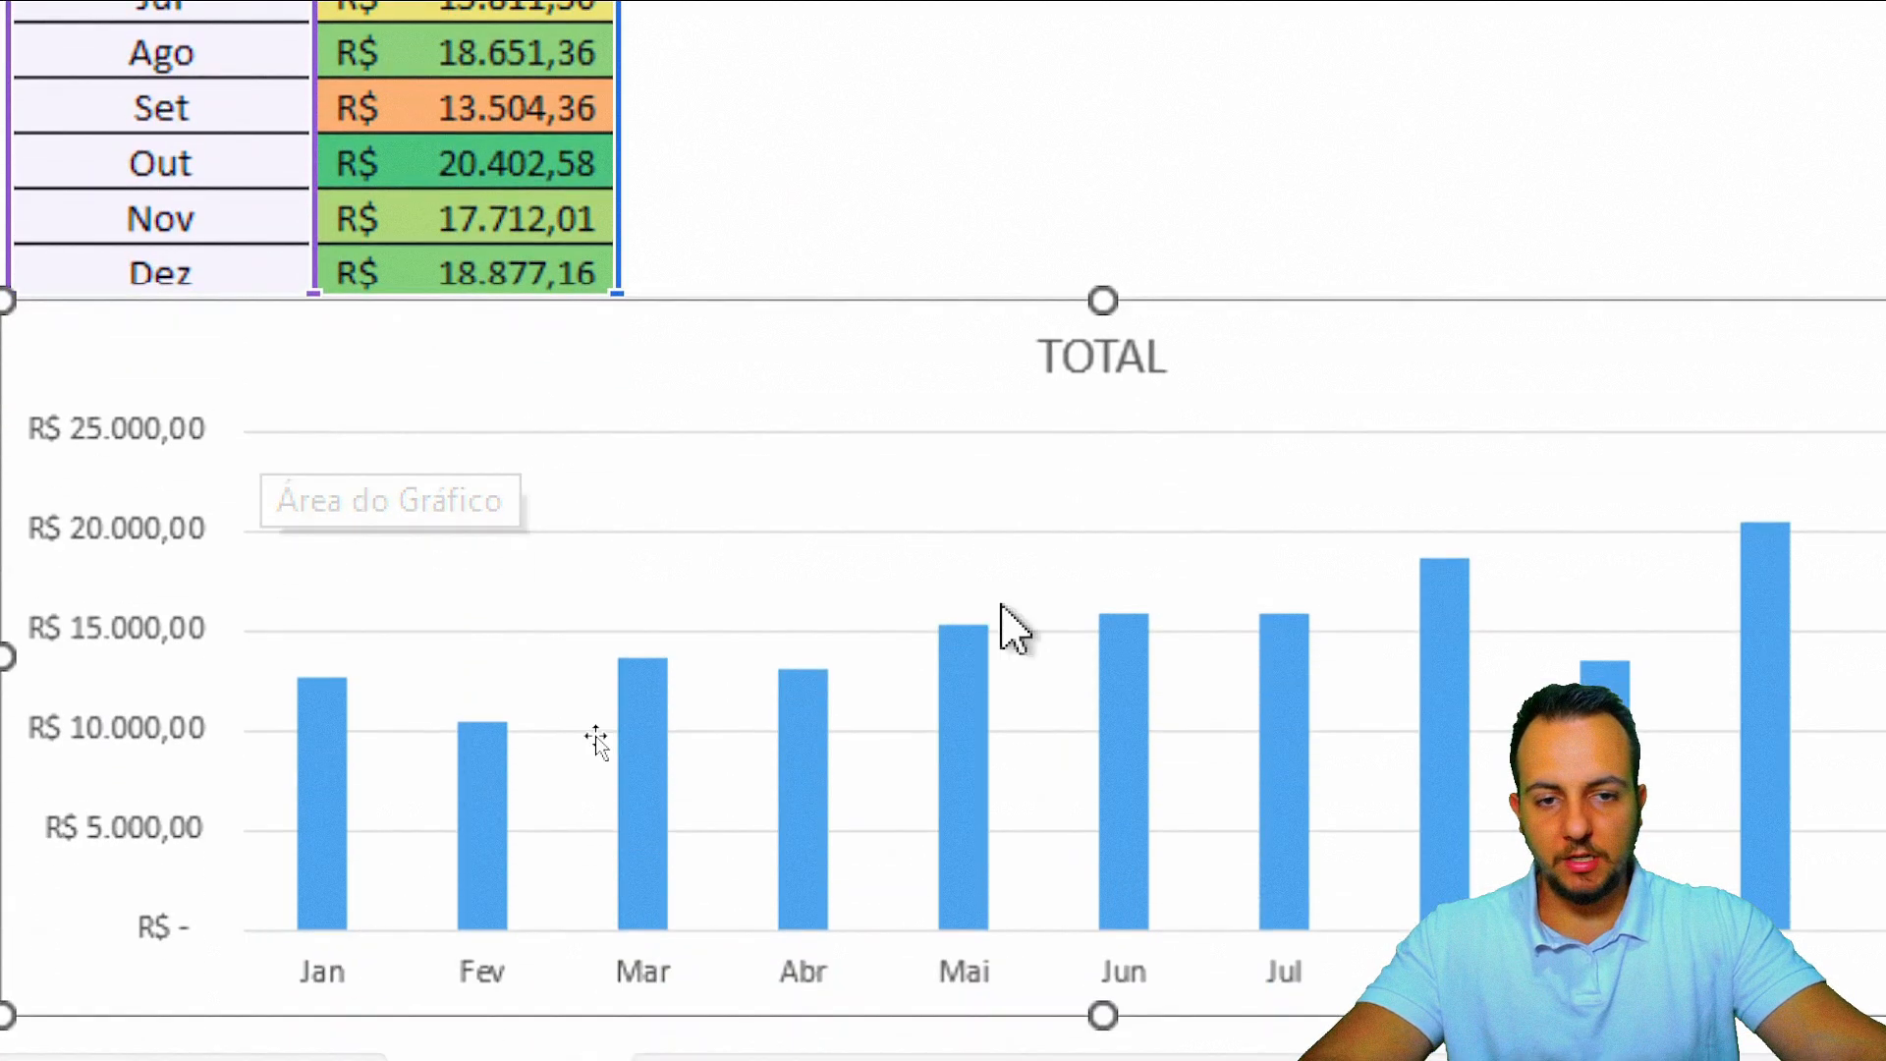
Step: Remove the title, the horizontal gridlines and the value axis from the monthly totals chart
{"action": "left_click", "coordinate": [1116, 356]}
{"action": "key", "text": "Delete"}
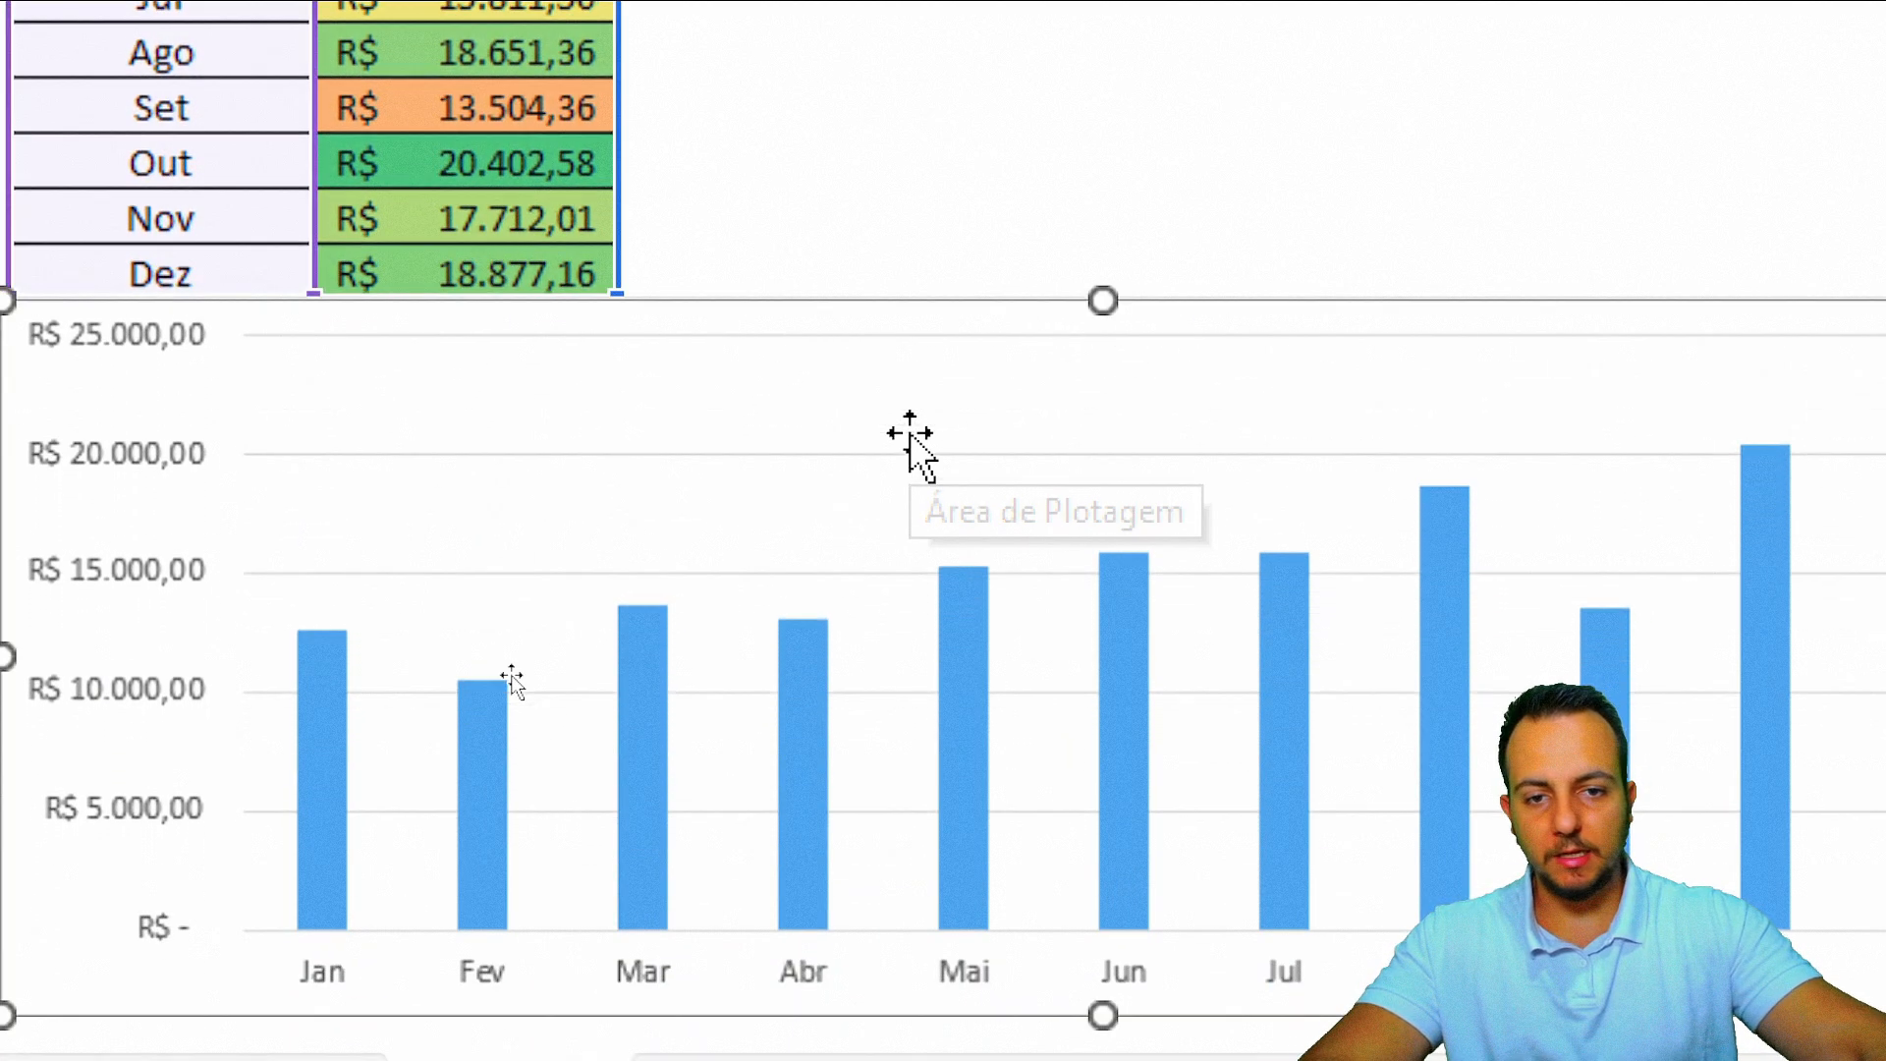
{"action": "left_click", "coordinate": [91, 686]}
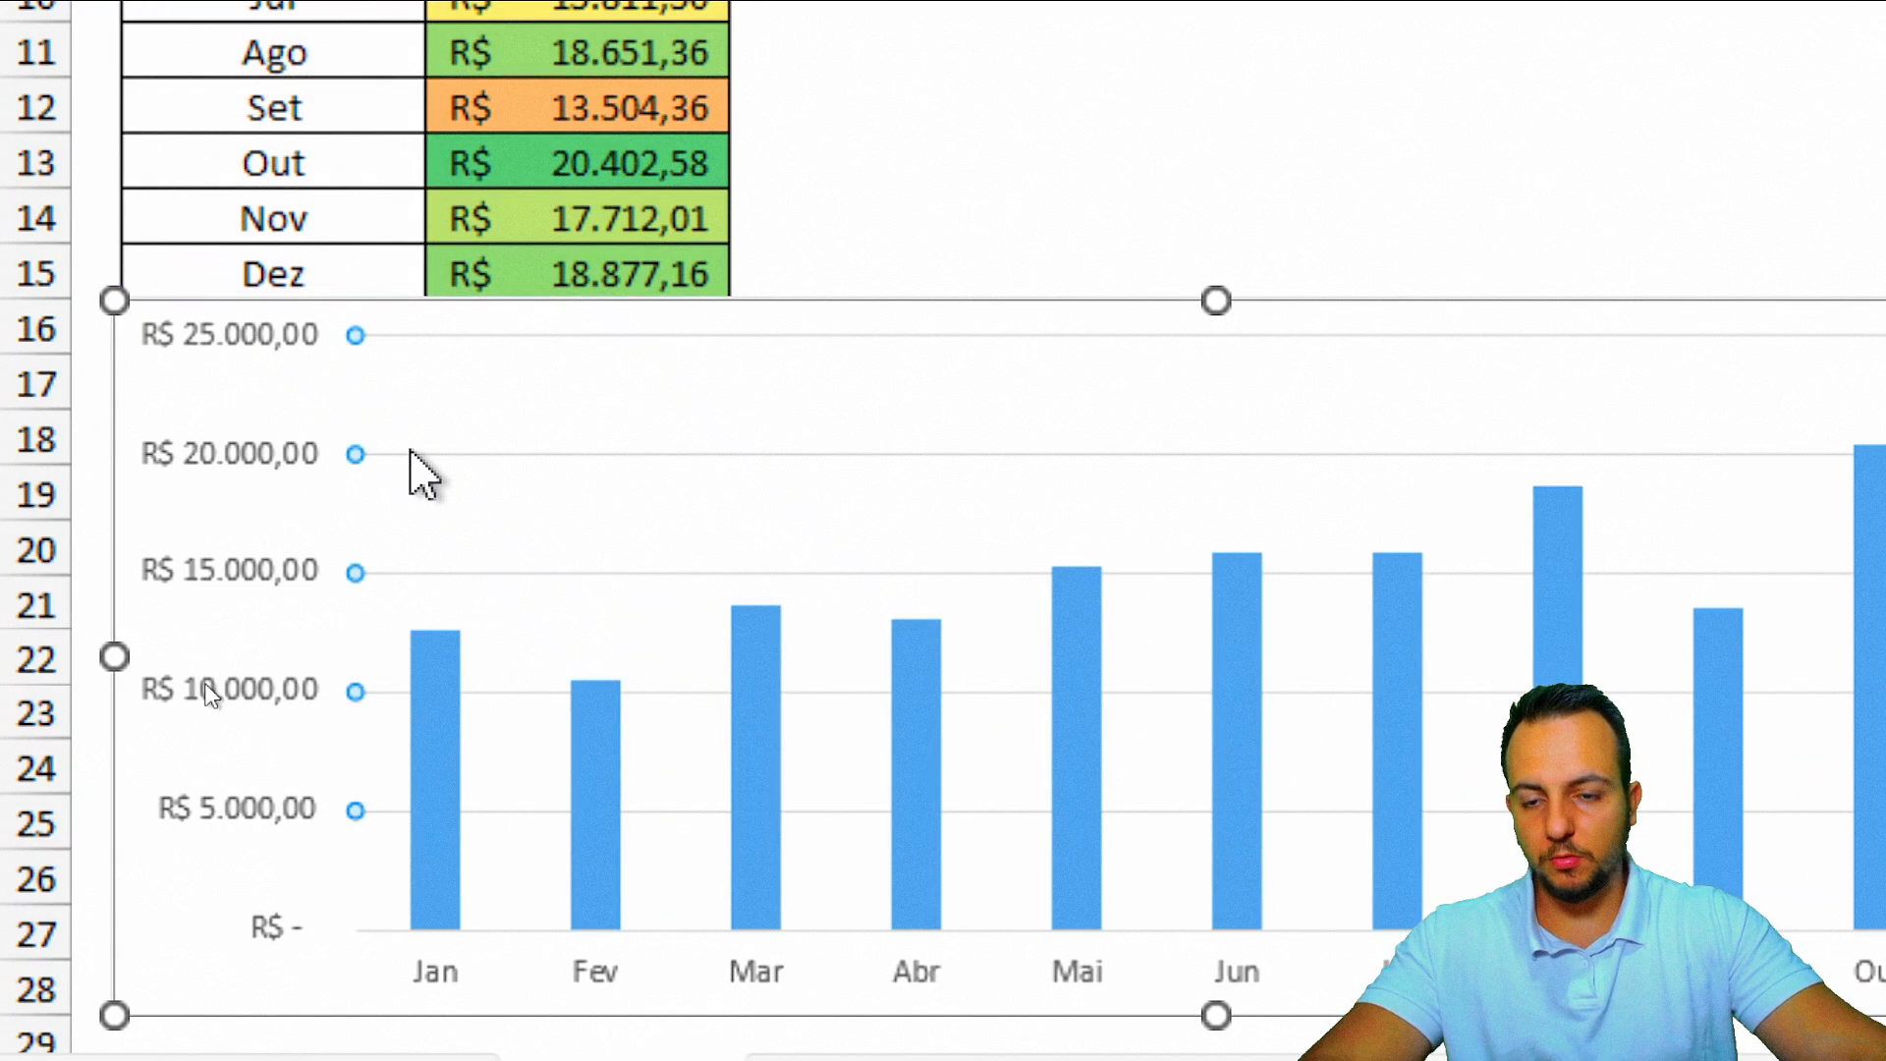
{"action": "left_click", "coordinate": [410, 454]}
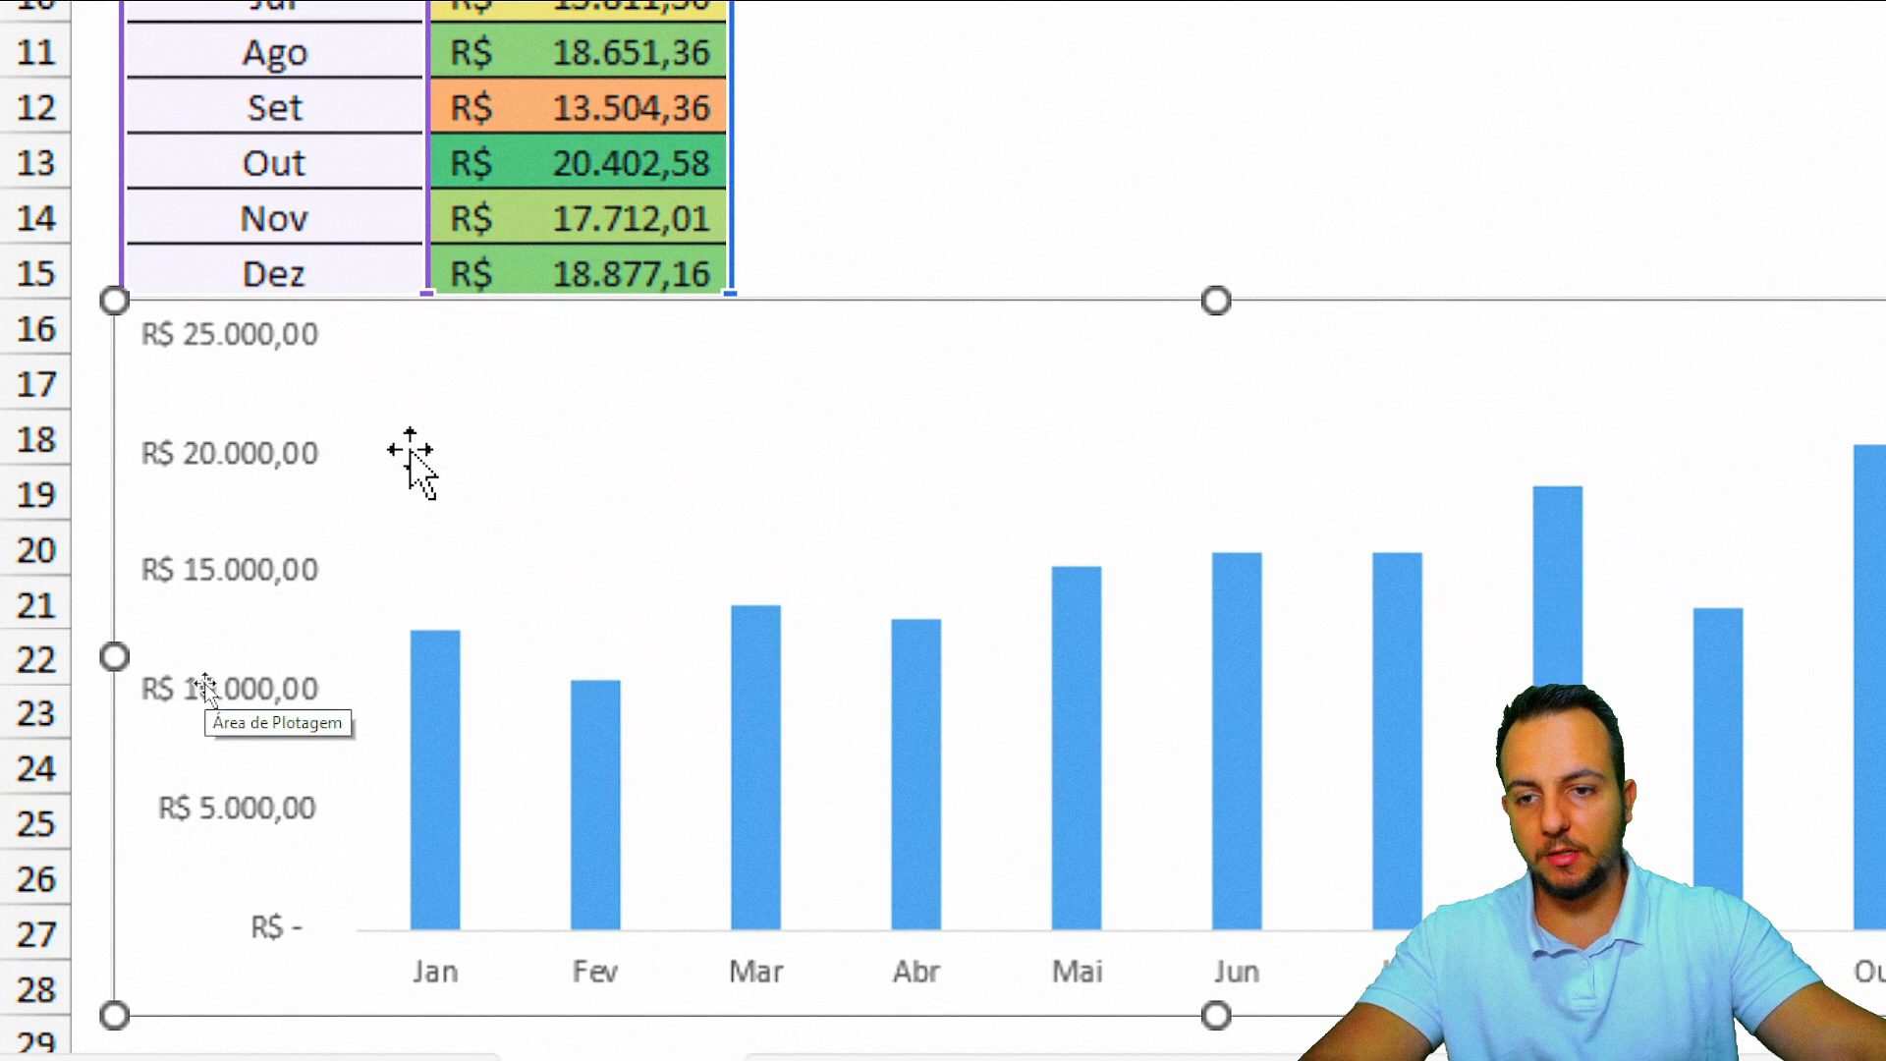
{"action": "left_click", "coordinate": [260, 452]}
{"action": "key", "text": "Delete"}
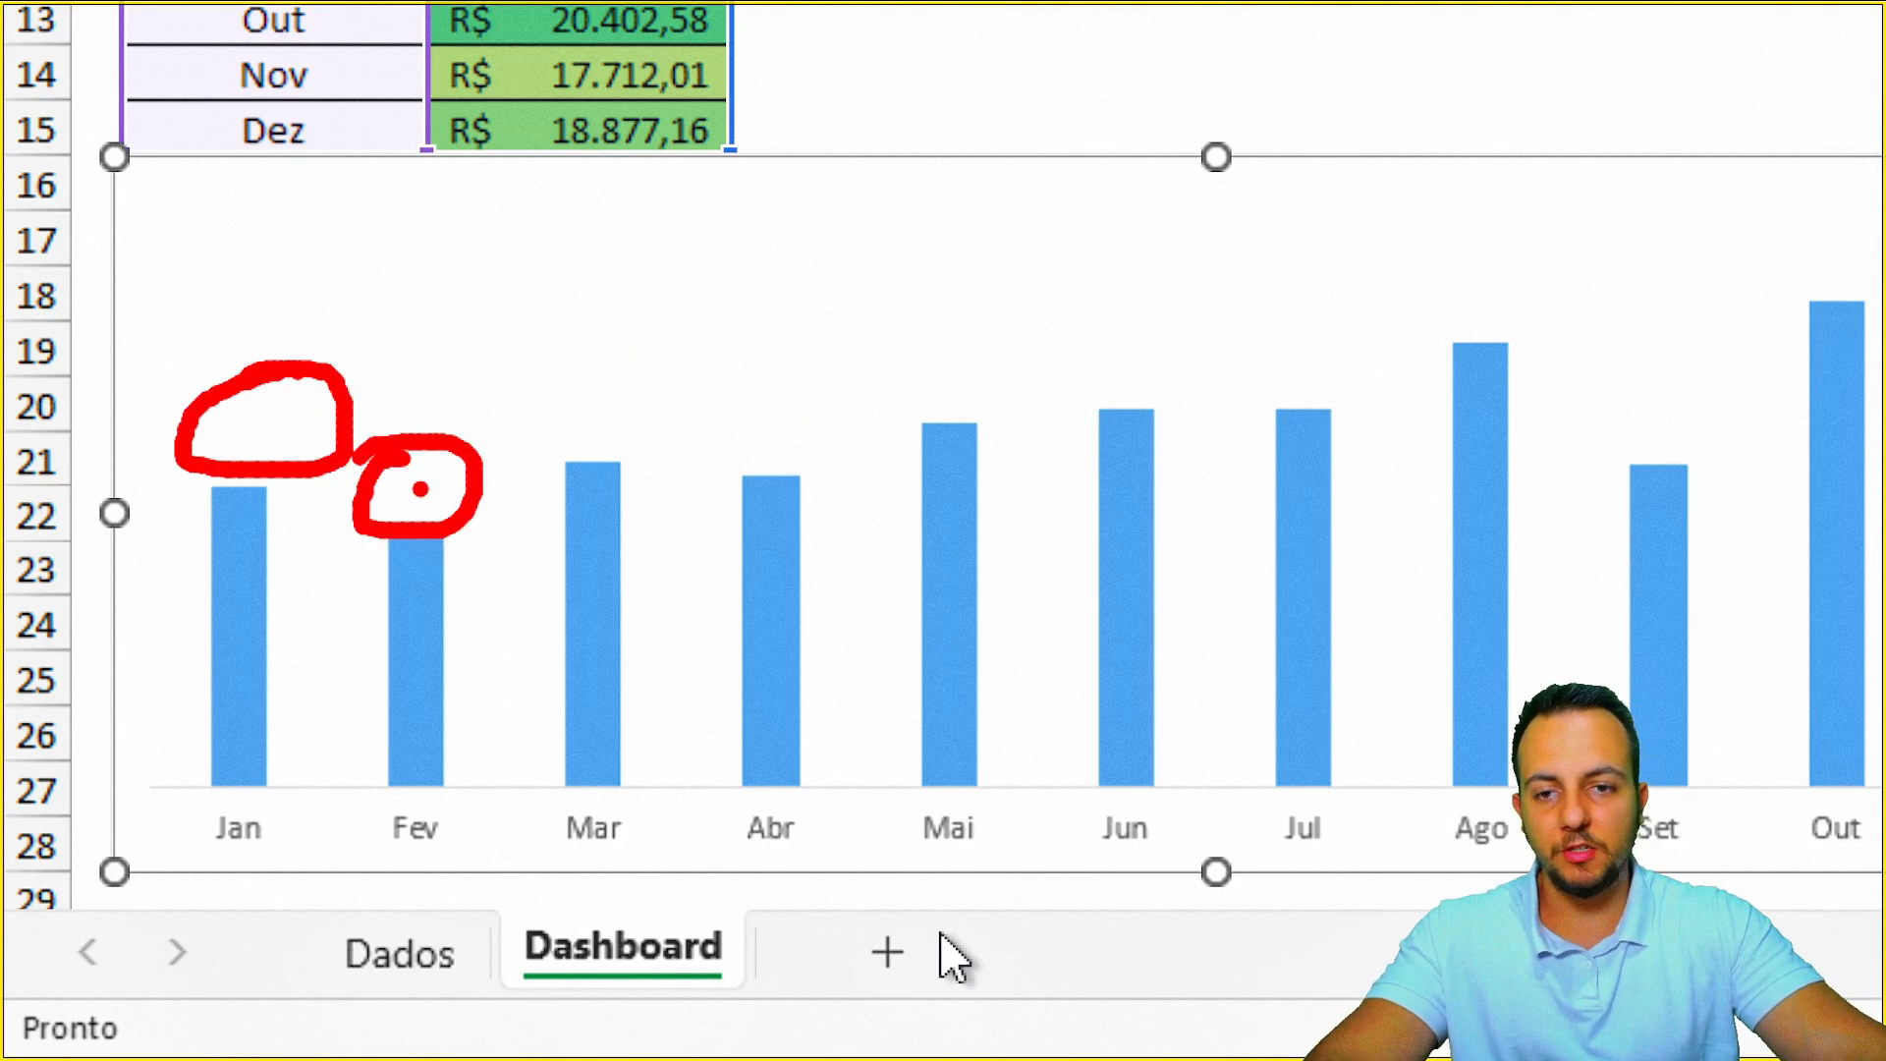
{"action": "key", "text": "Escape"}
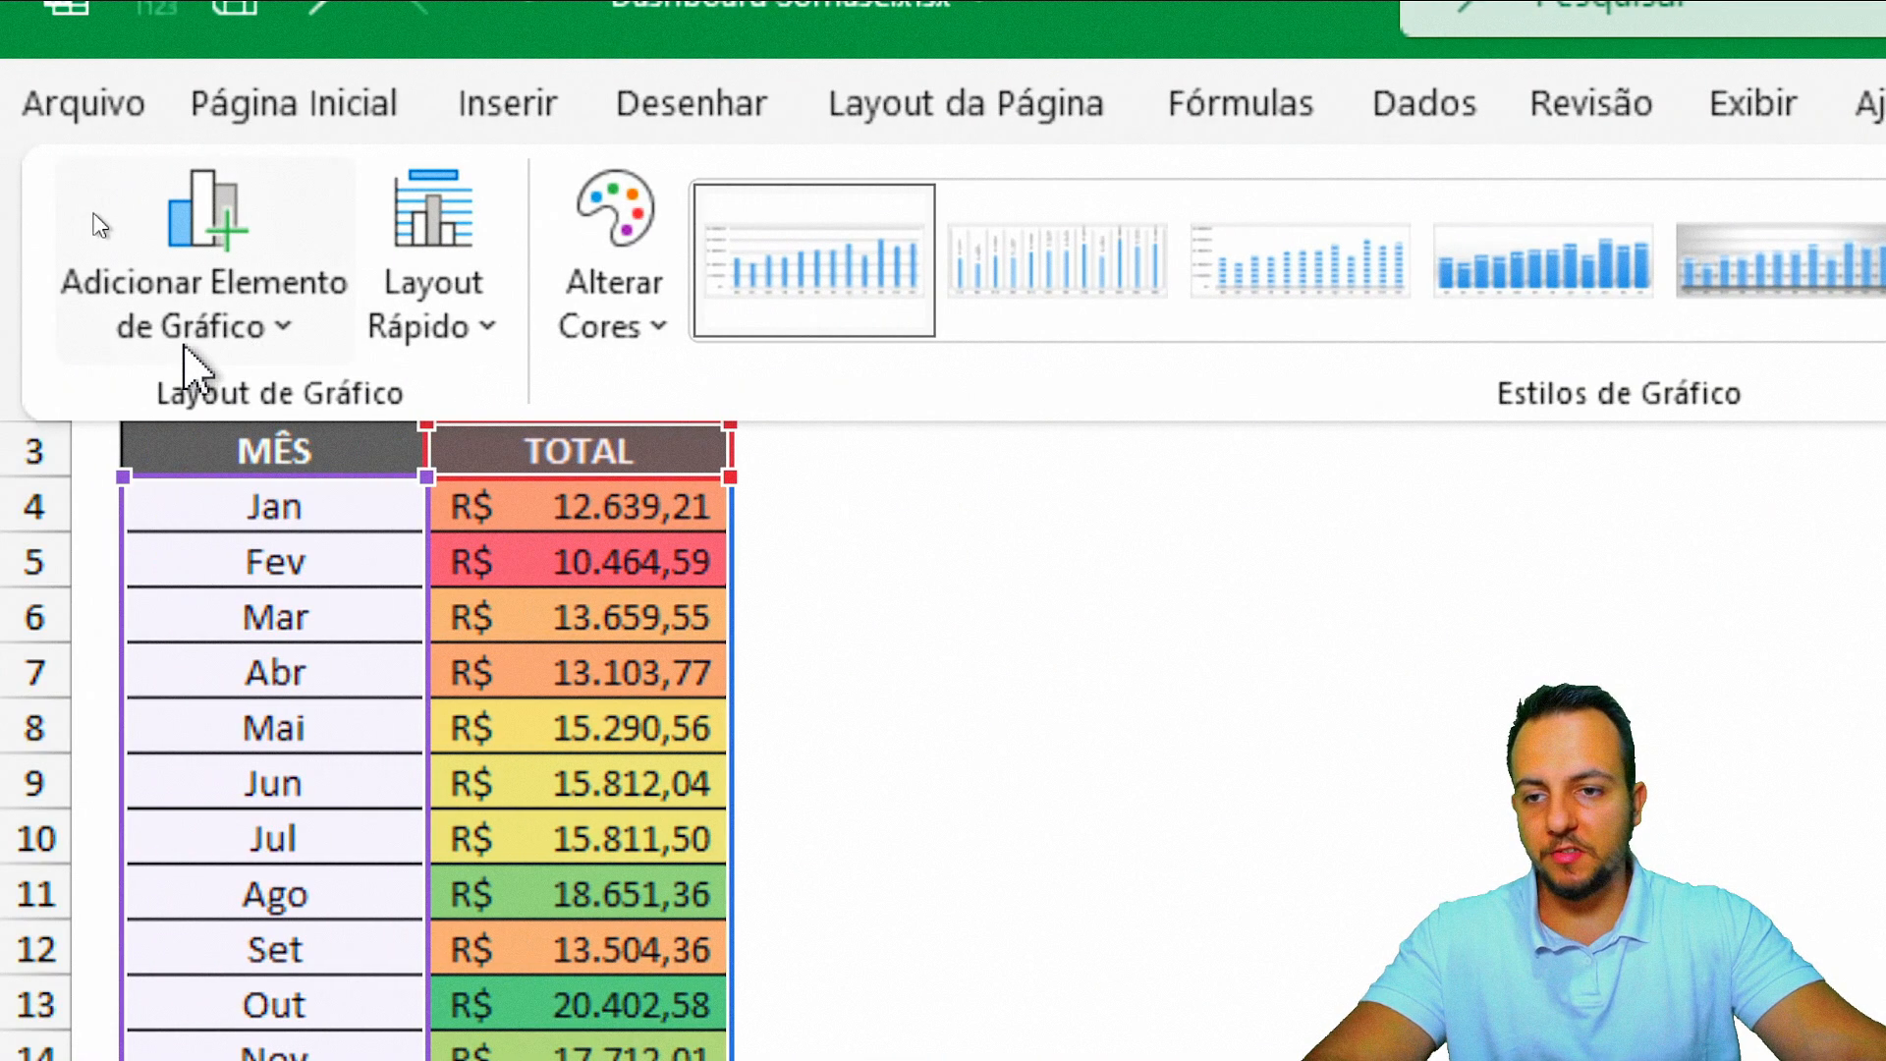
Step: Add data labels to the chart's columns at the outside end (Extremidade Externa)
{"action": "left_click", "coordinate": [59, 324]}
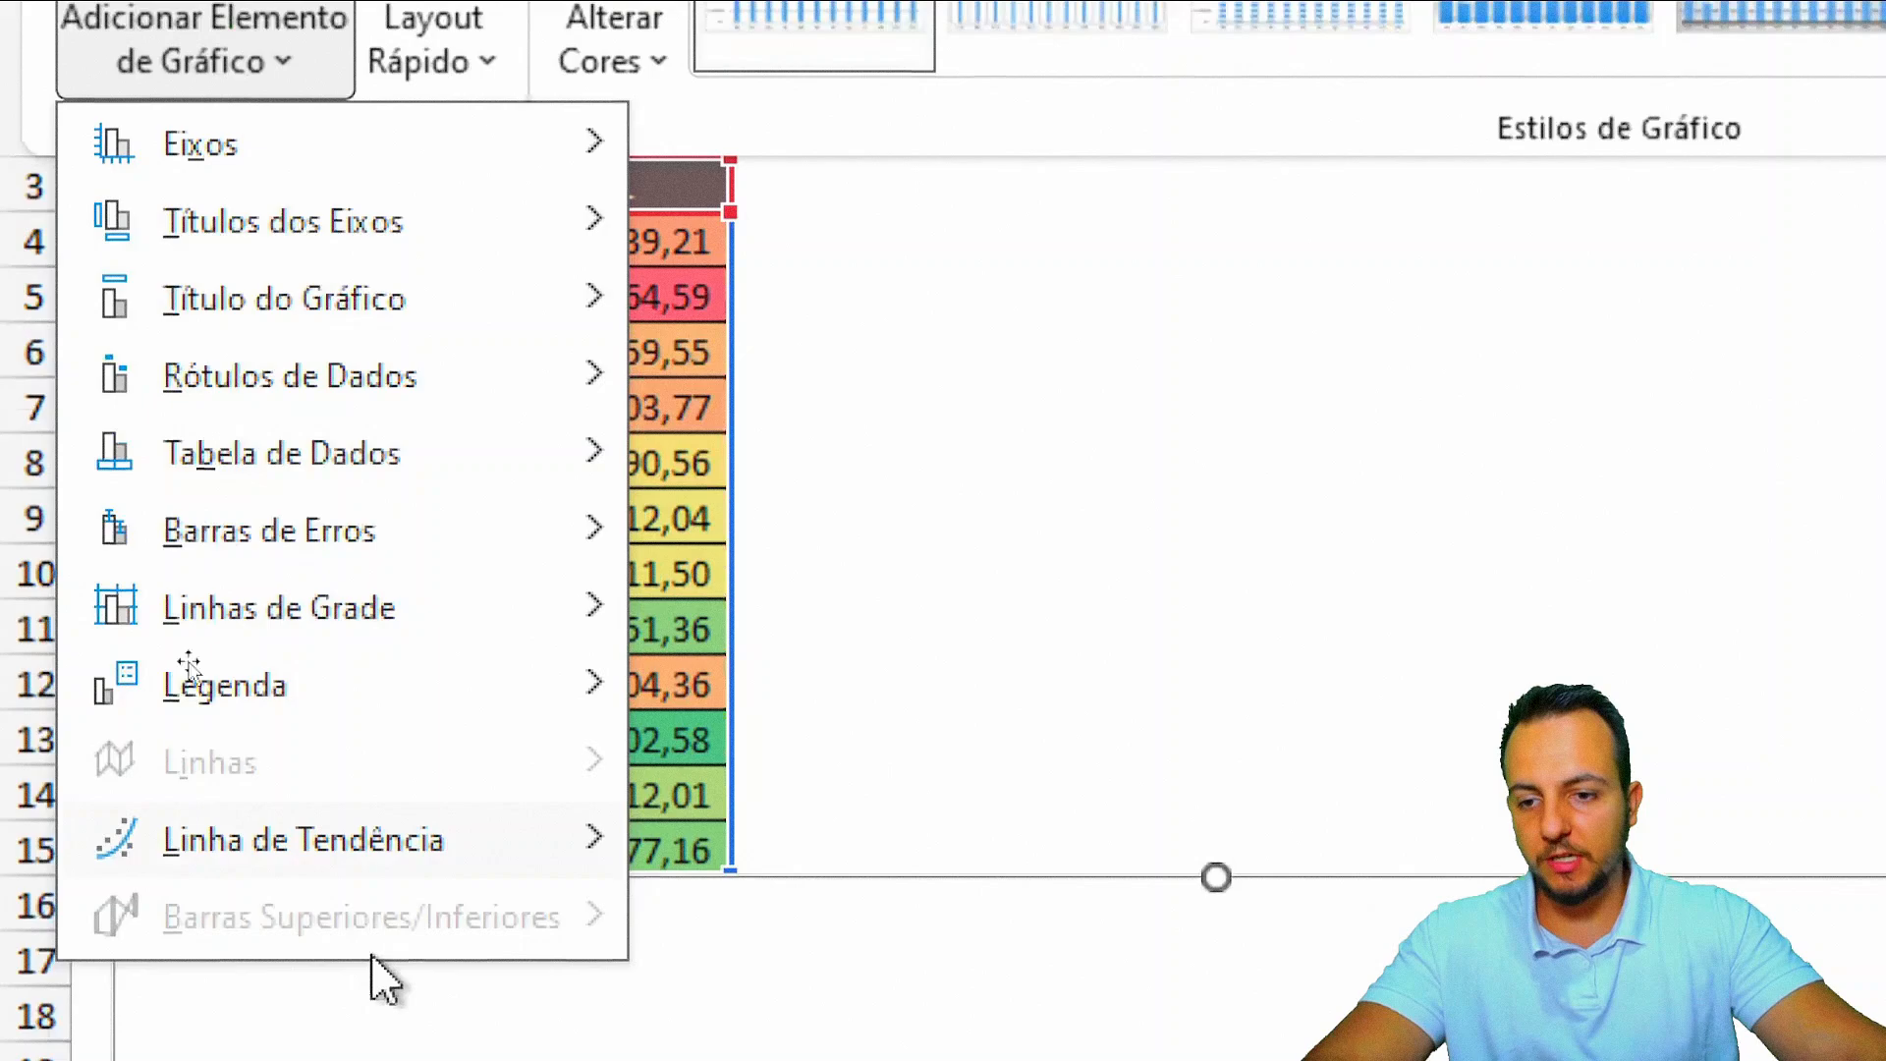
{"action": "mouse_move", "coordinate": [411, 841]}
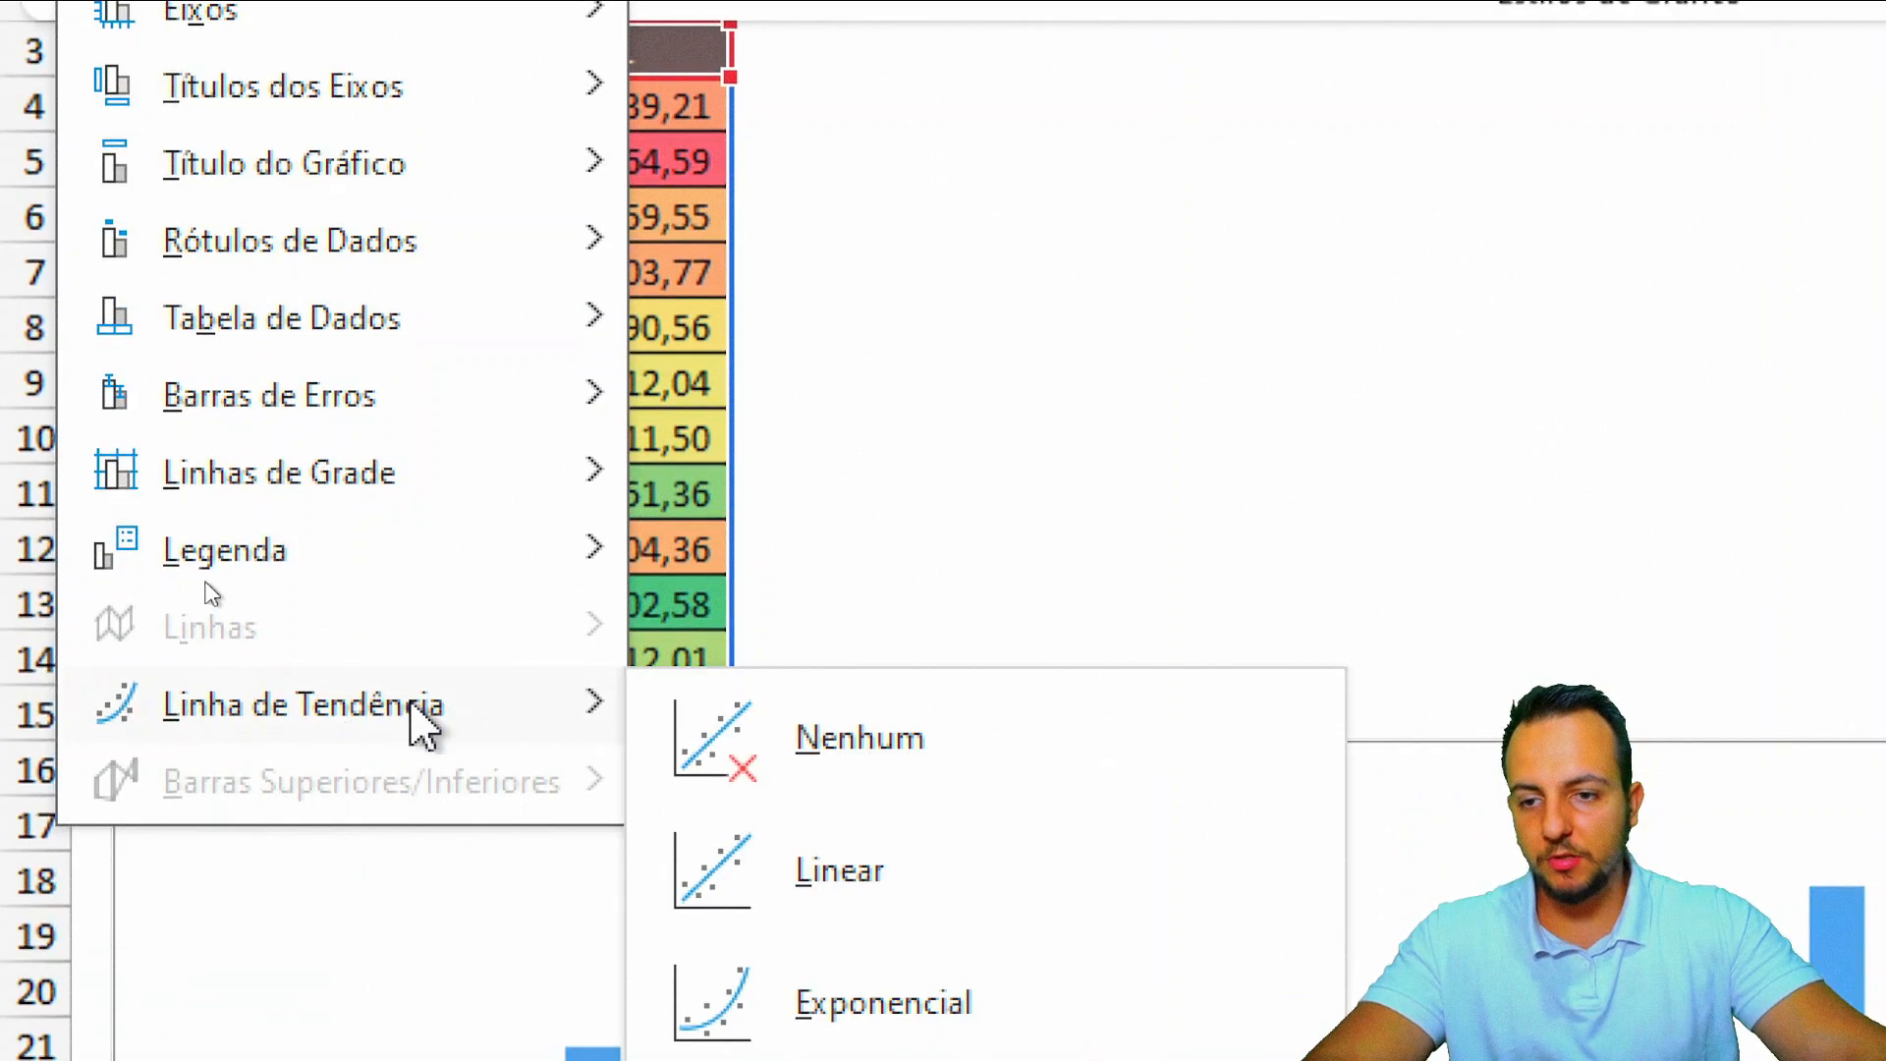
{"action": "mouse_move", "coordinate": [560, 271]}
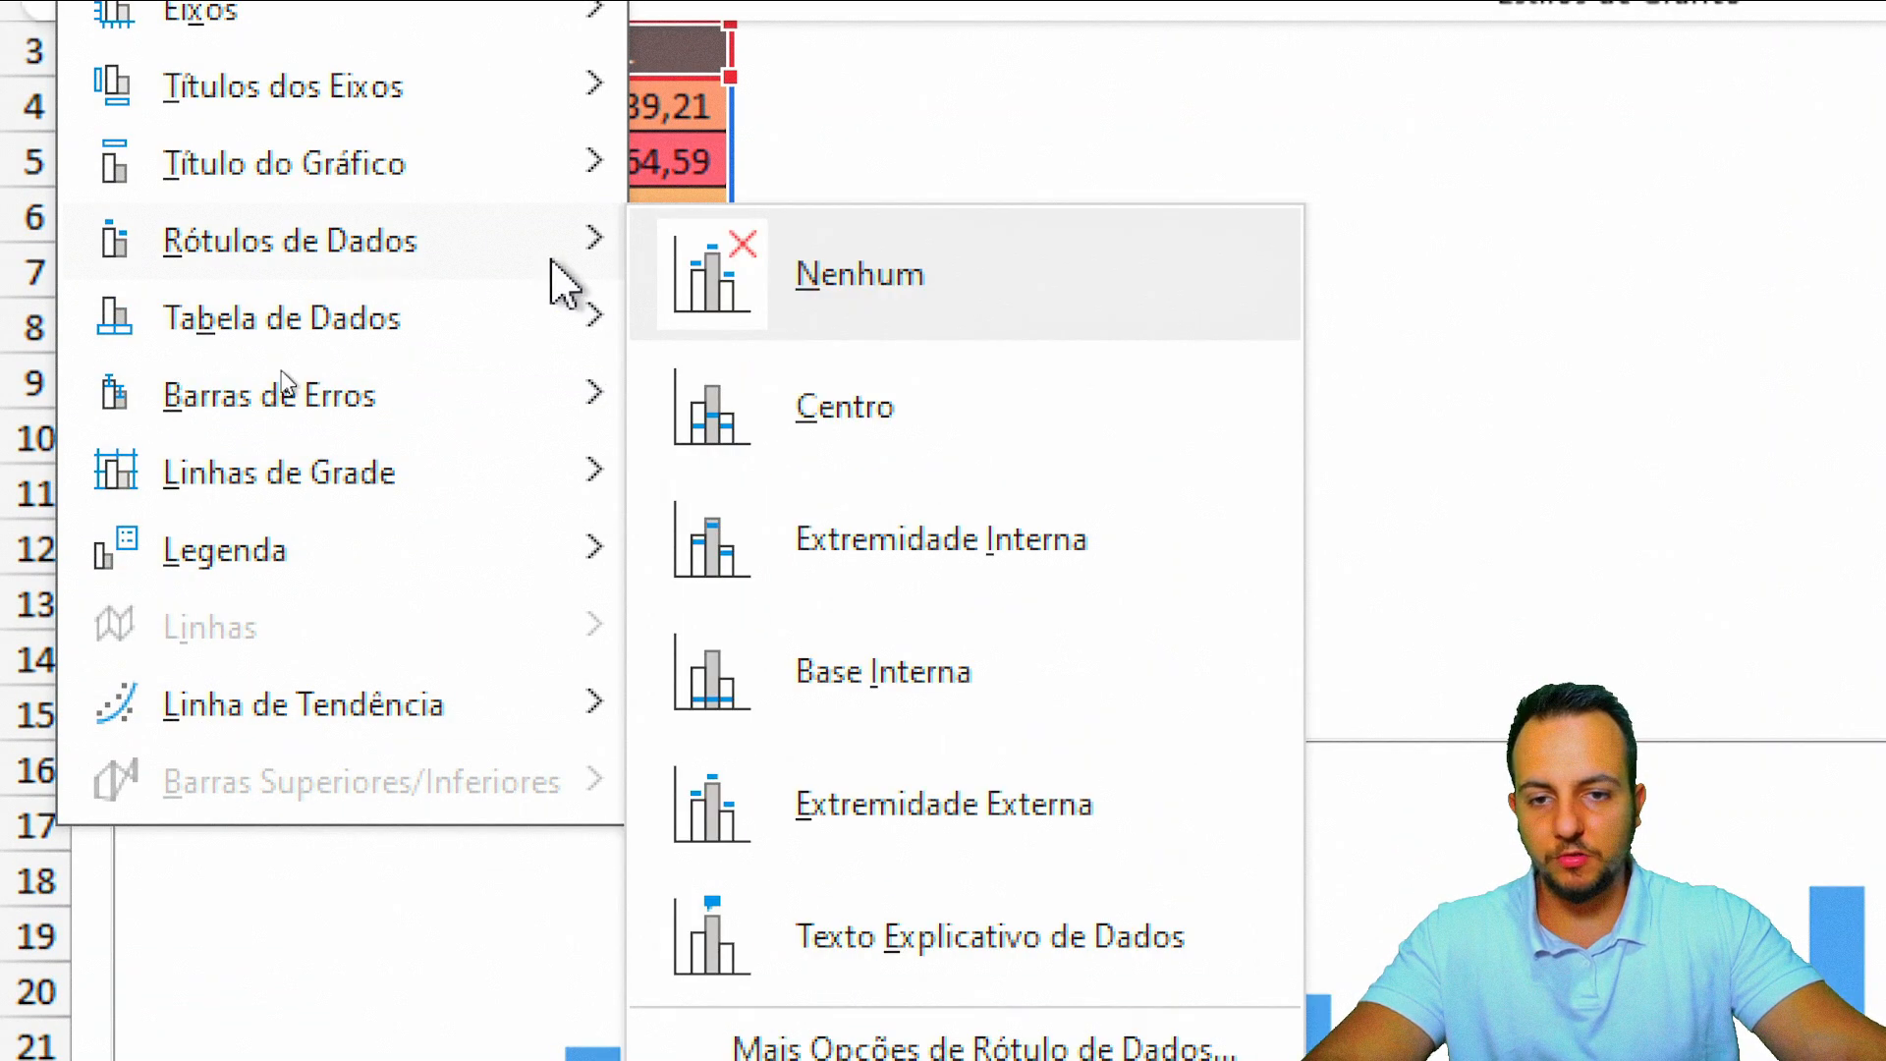
{"action": "left_click", "coordinate": [853, 843]}
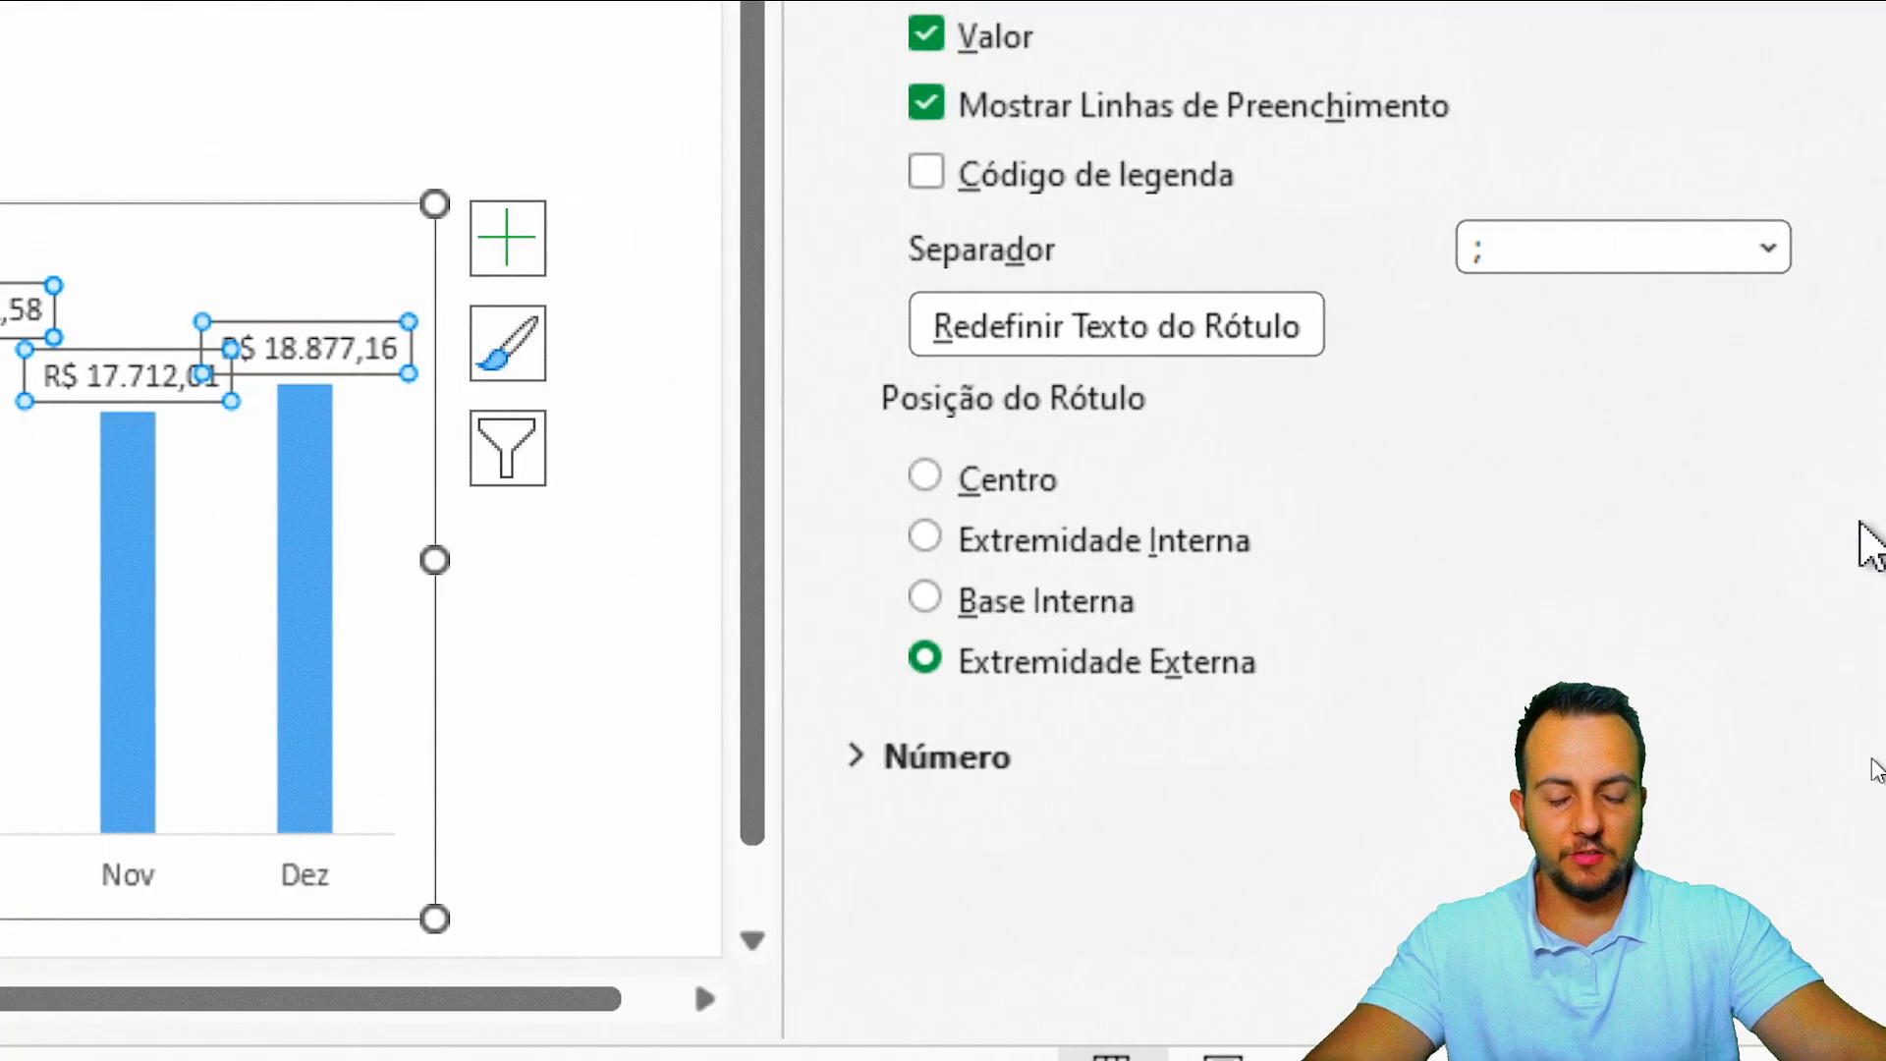
Step: Format the data labels as currency (Moeda) with the R$ symbol and 0 decimal places
{"action": "left_click", "coordinate": [1140, 152]}
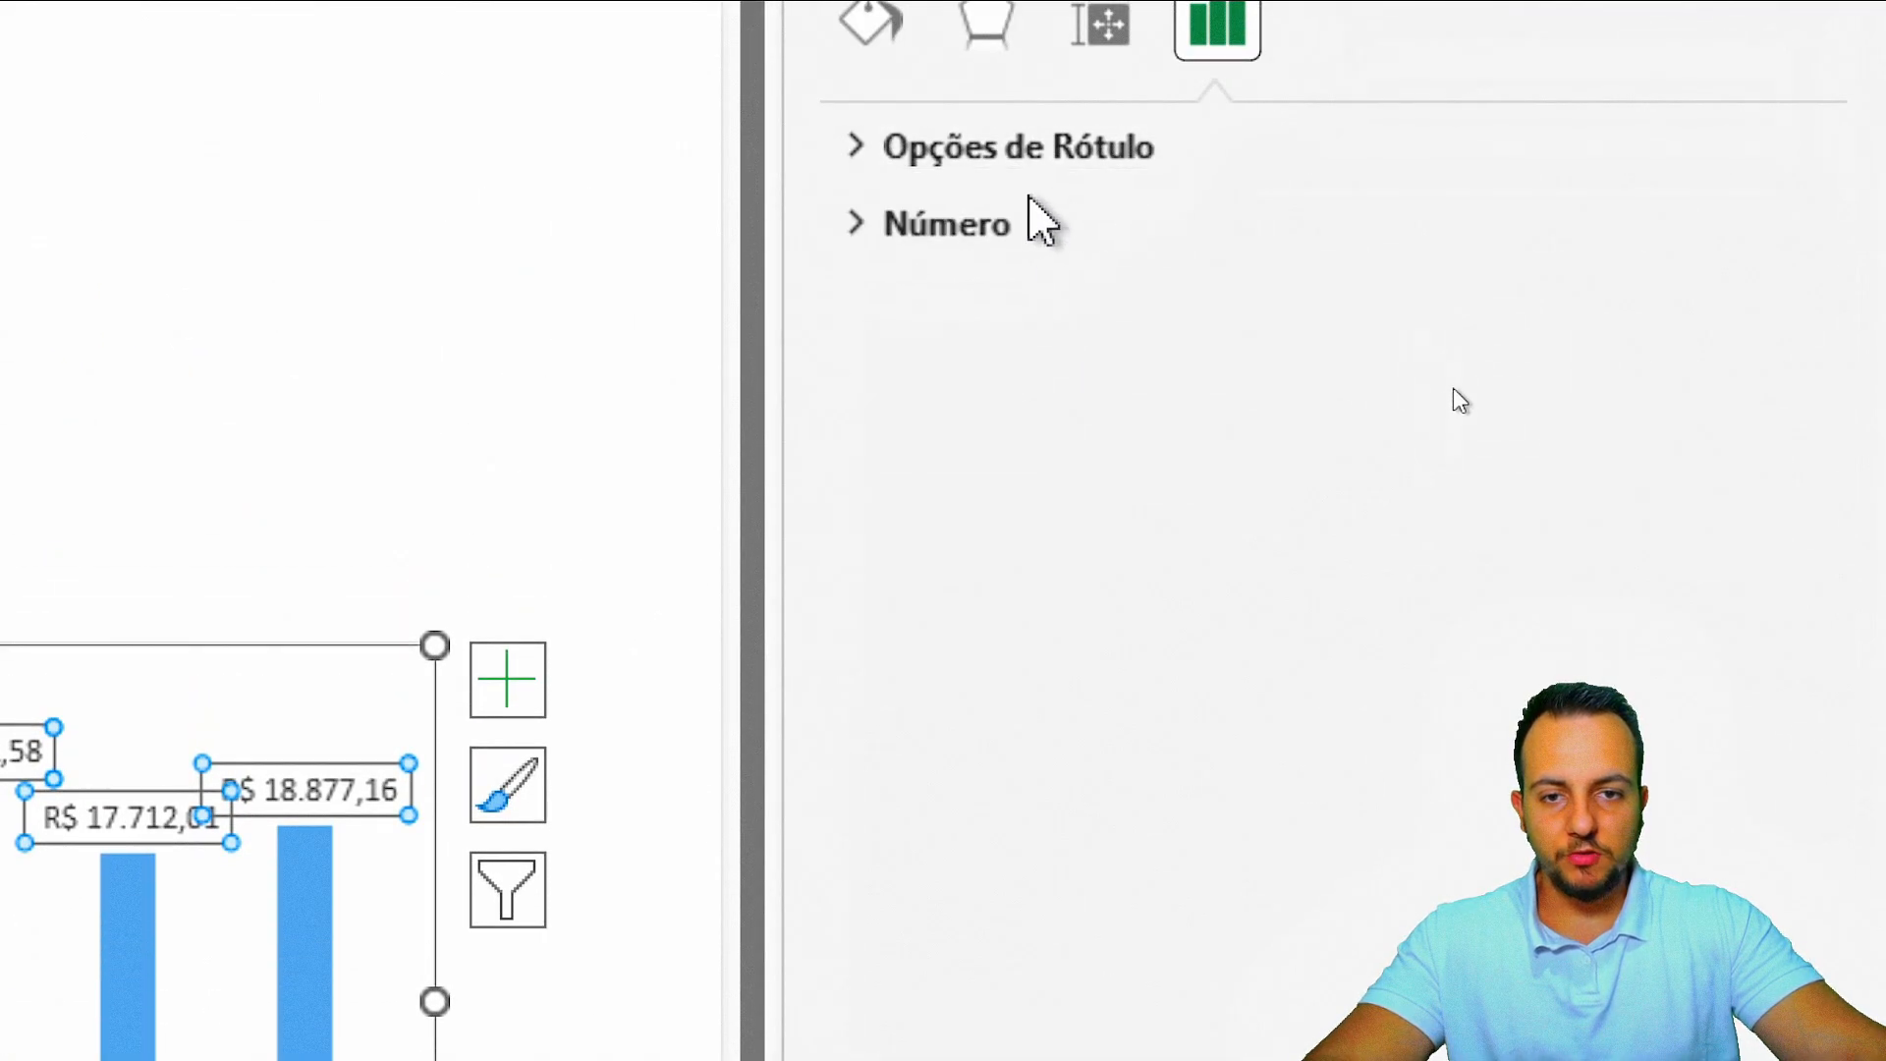
{"action": "left_click", "coordinate": [987, 225]}
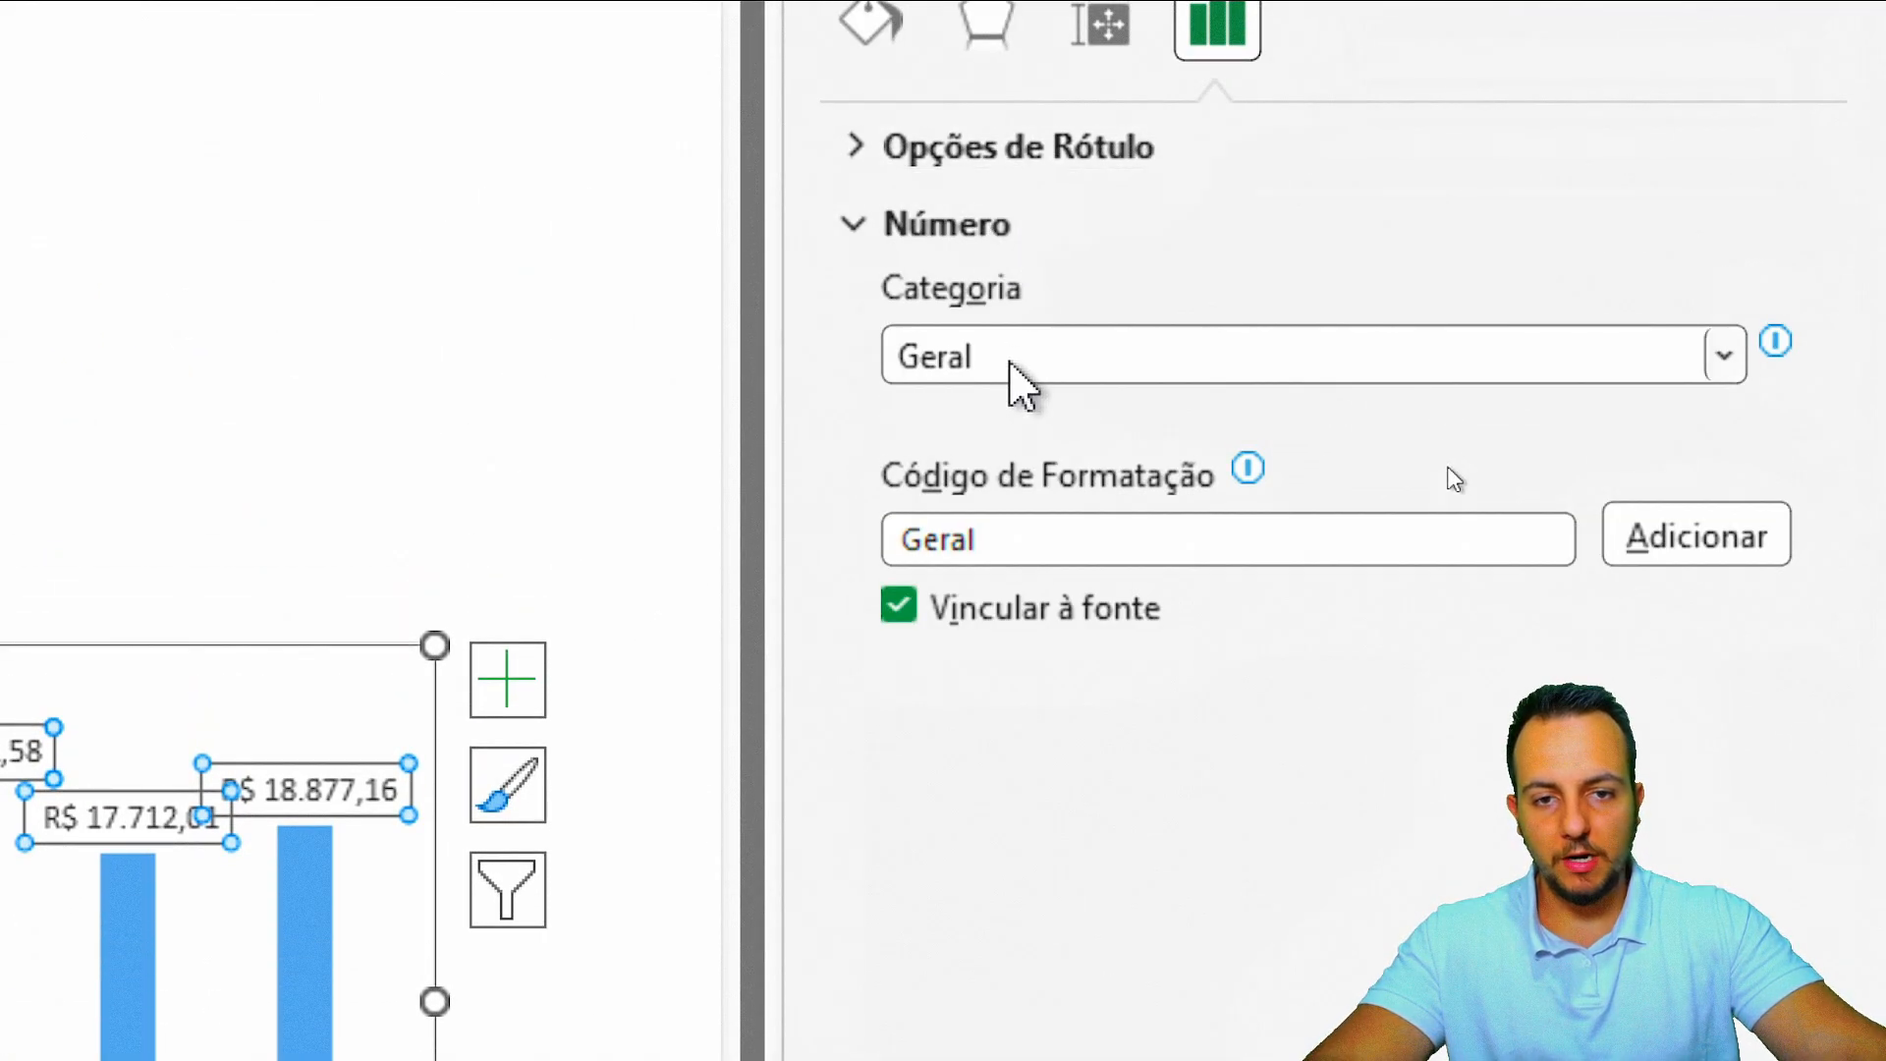
{"action": "left_click", "coordinate": [1010, 362]}
{"action": "left_click", "coordinate": [1012, 516]}
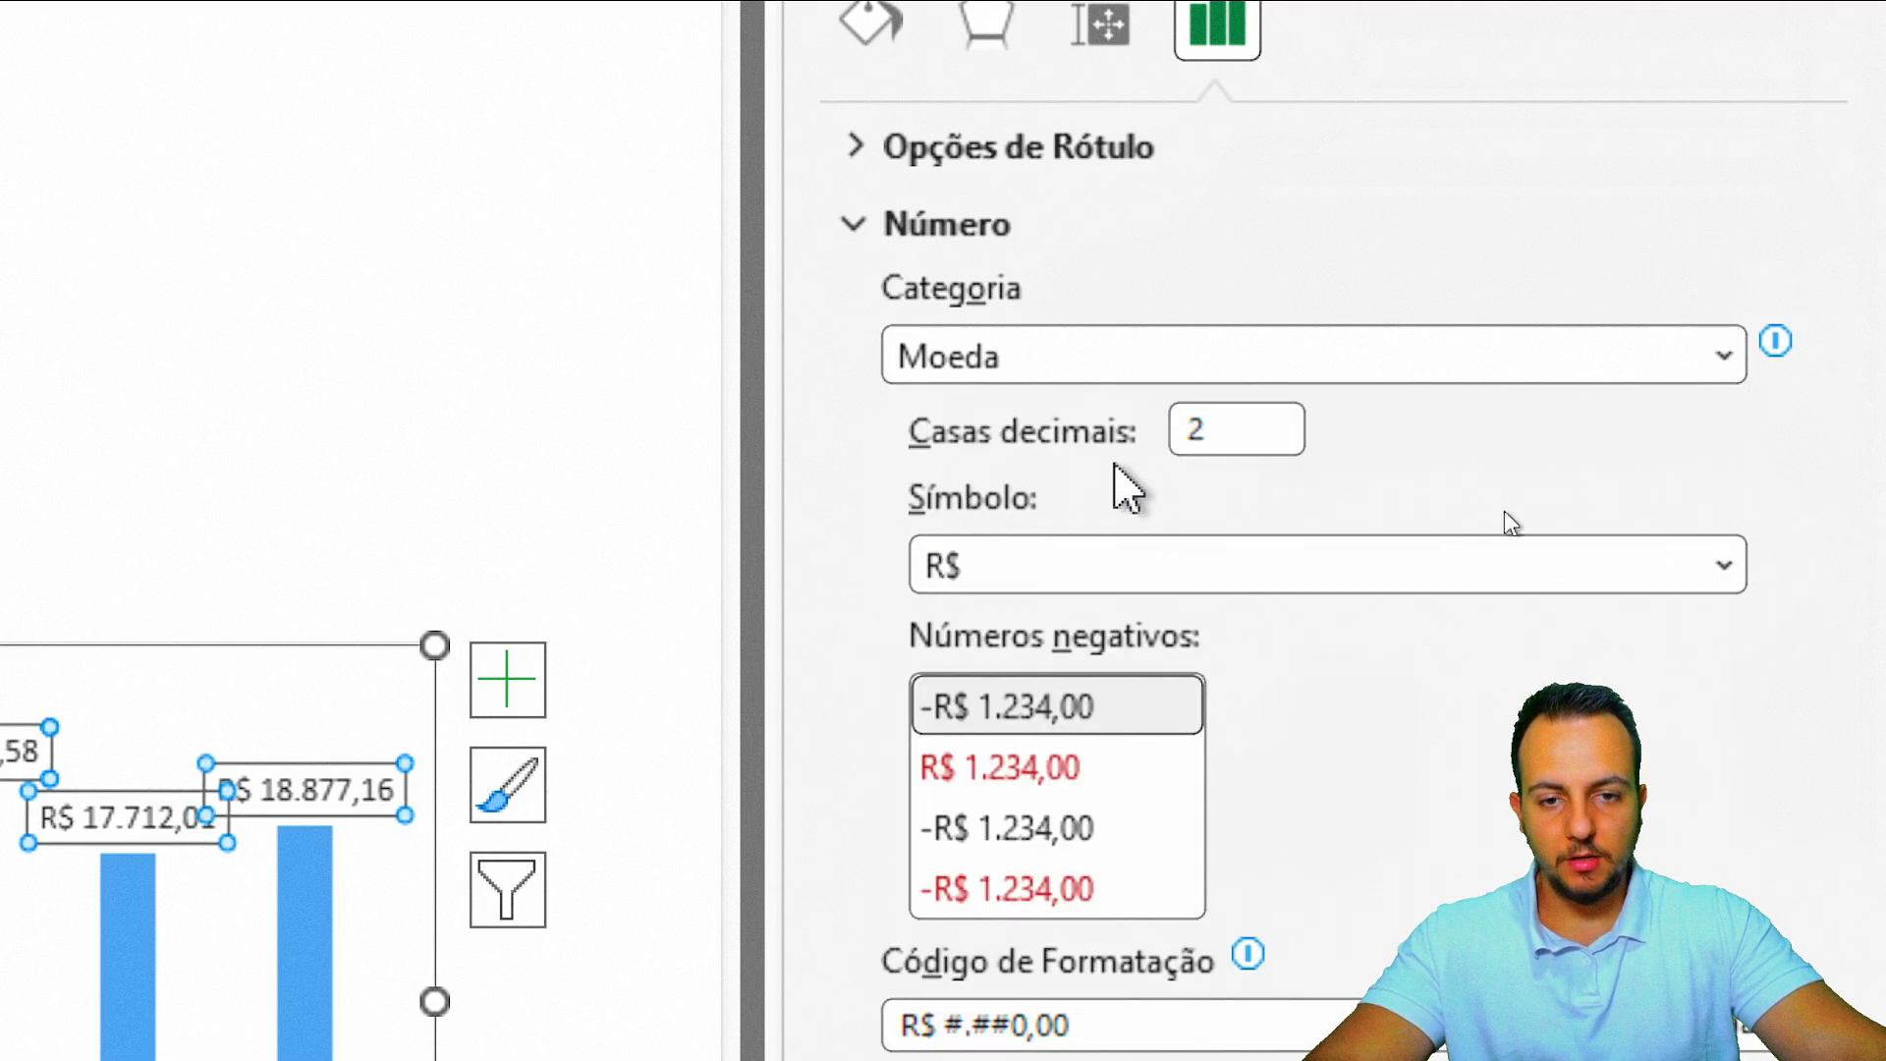
{"action": "double_click", "coordinate": [1230, 430]}
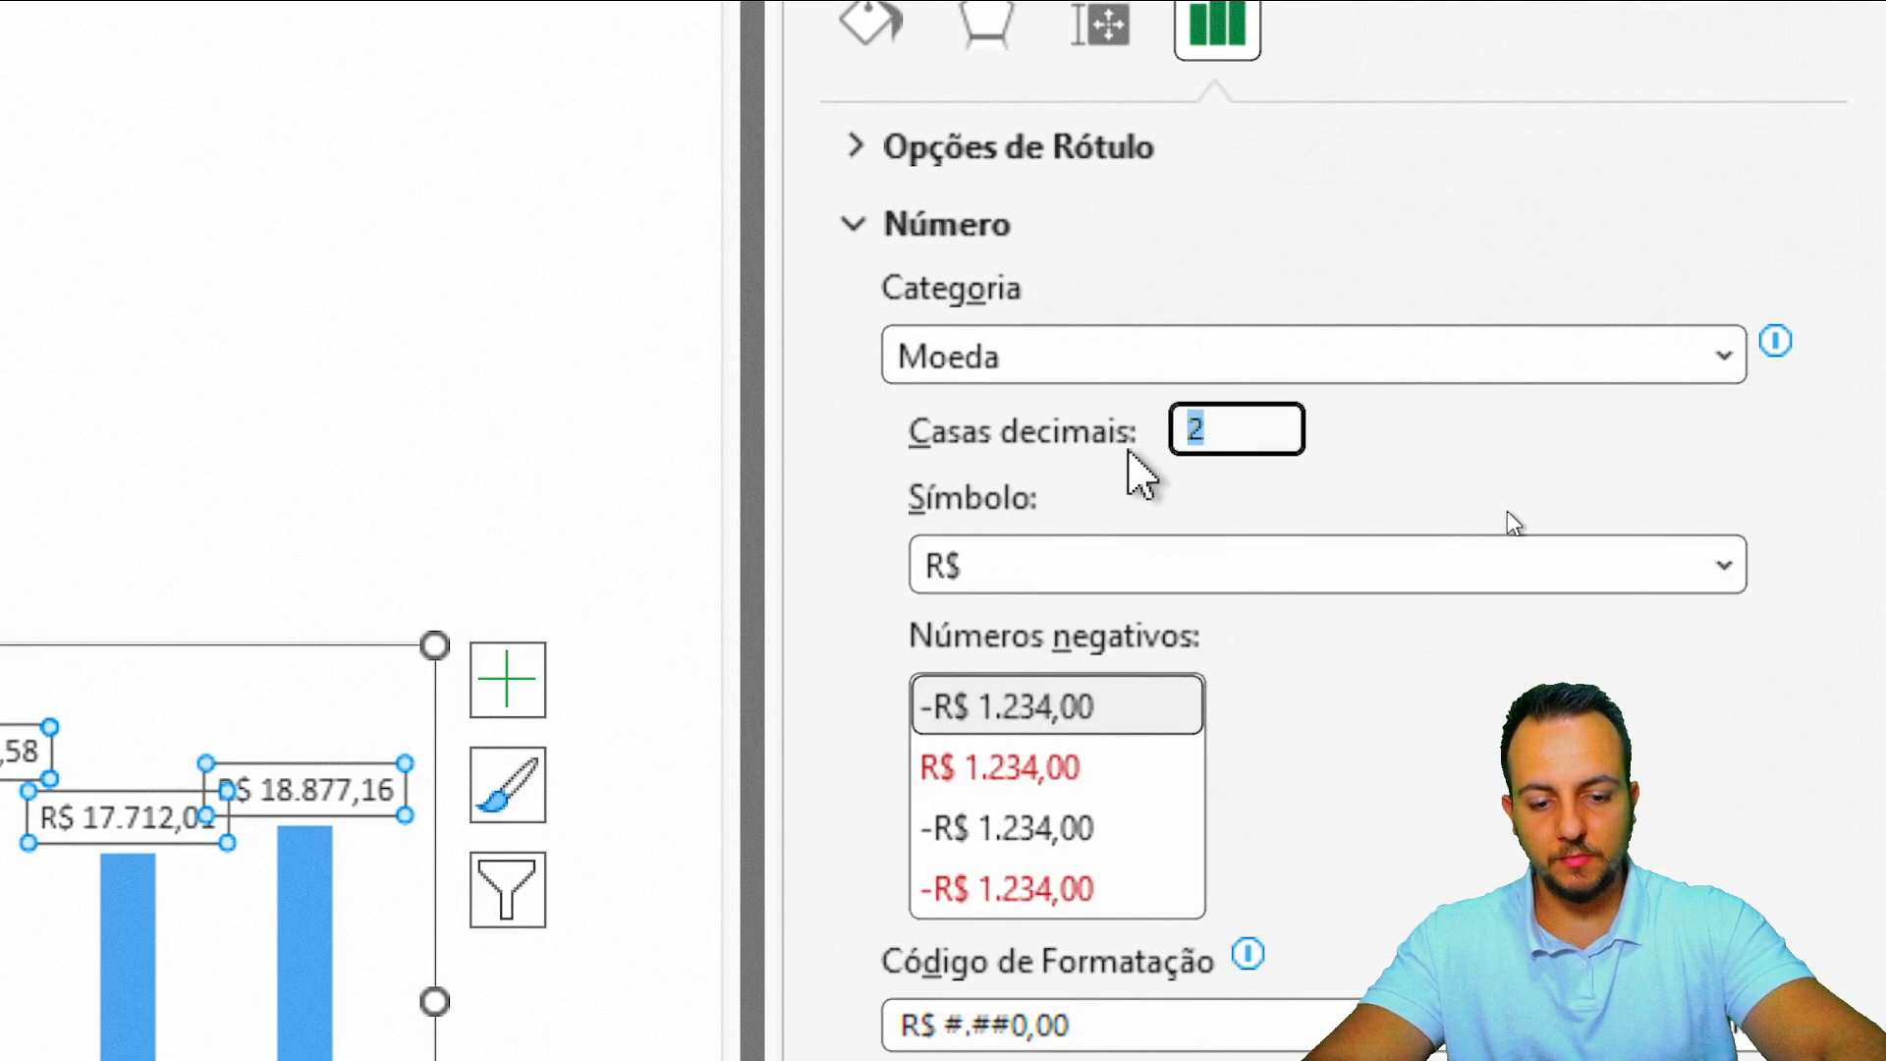
{"action": "type", "text": "0"}
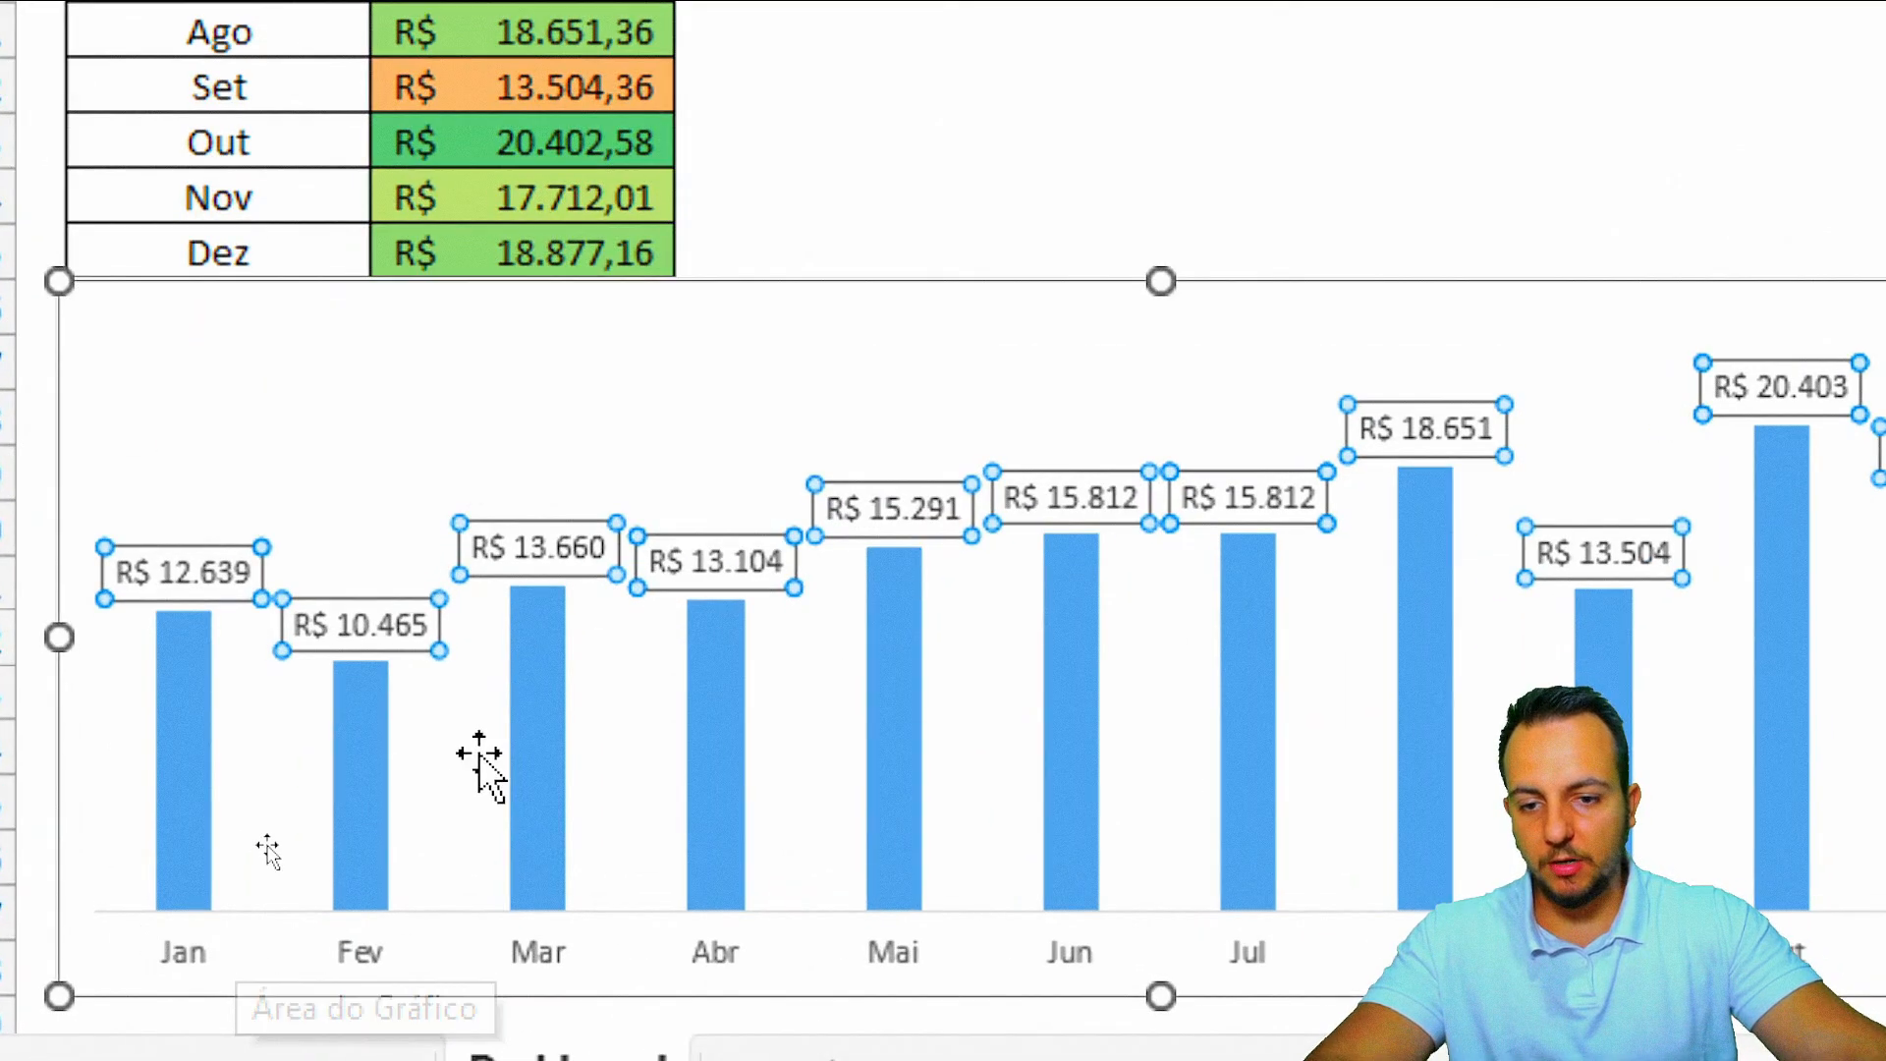
Step: Set the gap width (Largura do Espaçamento) of the chart's column series to 75%
{"action": "left_click", "coordinate": [540, 727]}
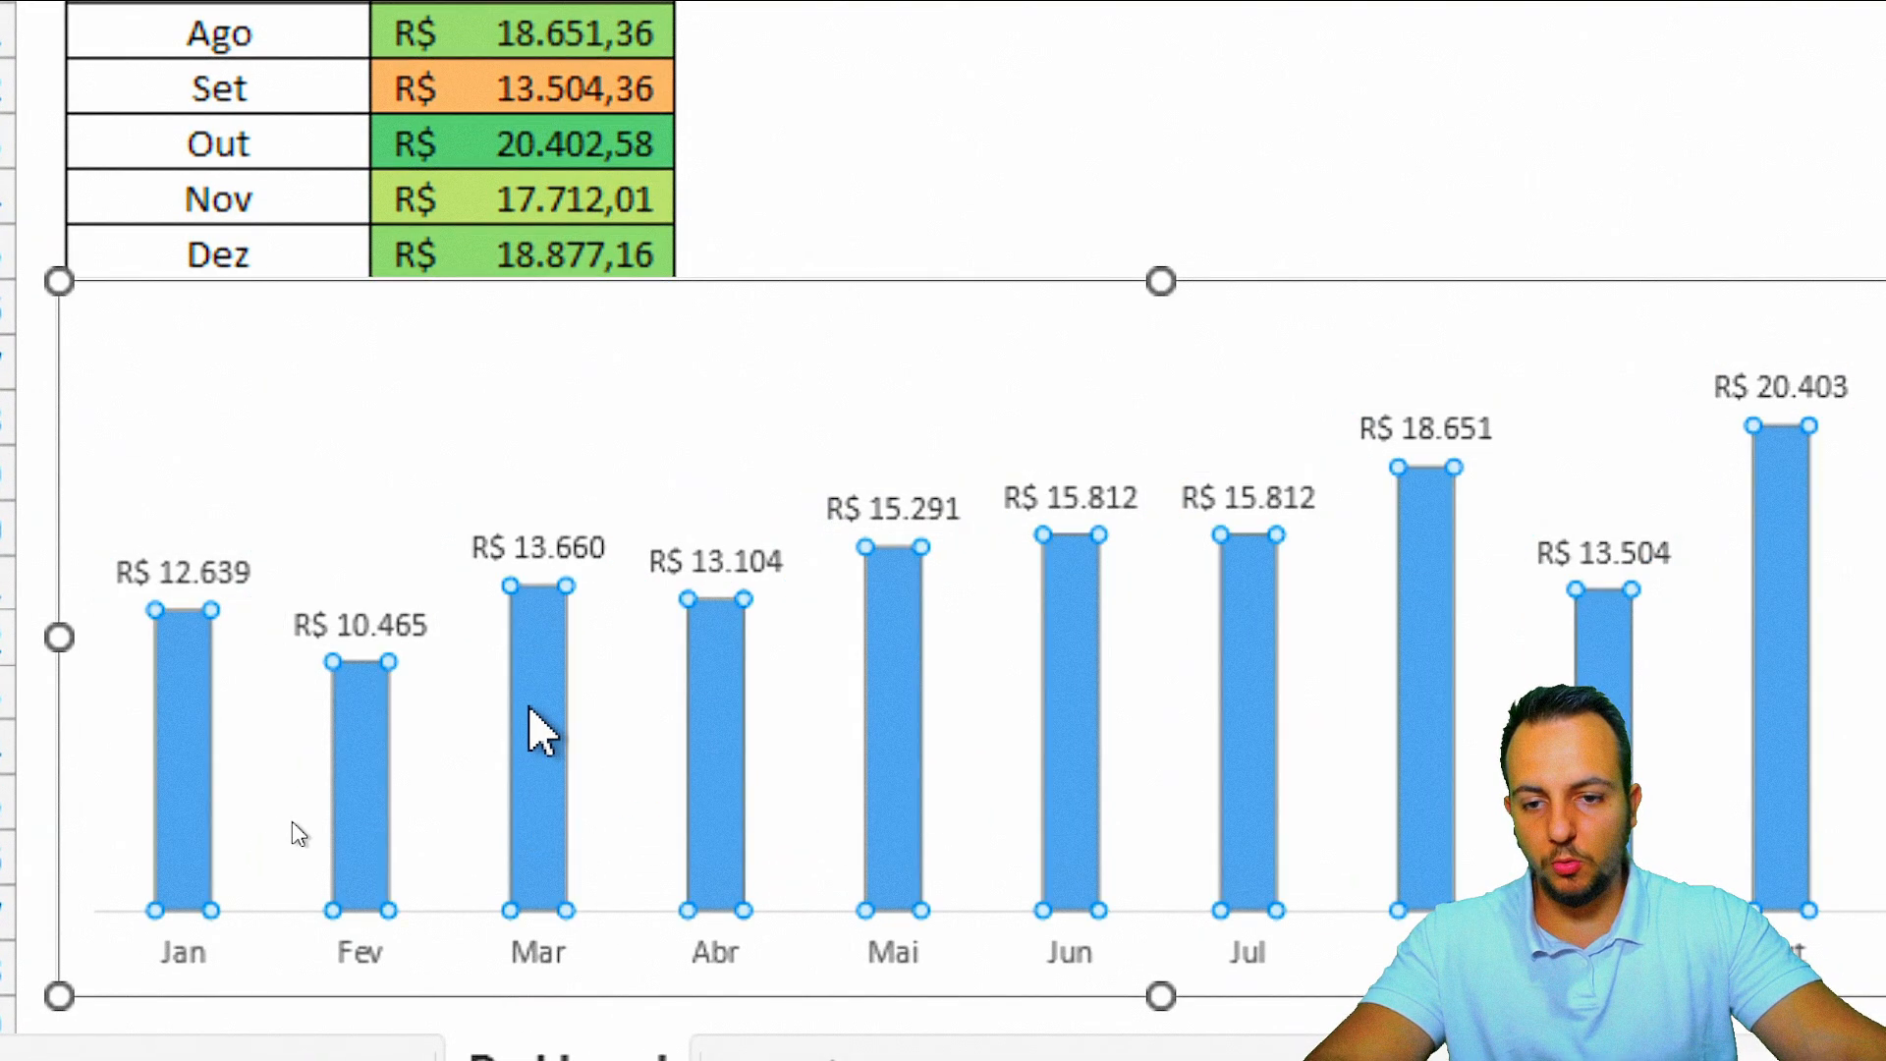
{"action": "double_click", "coordinate": [1166, 715]}
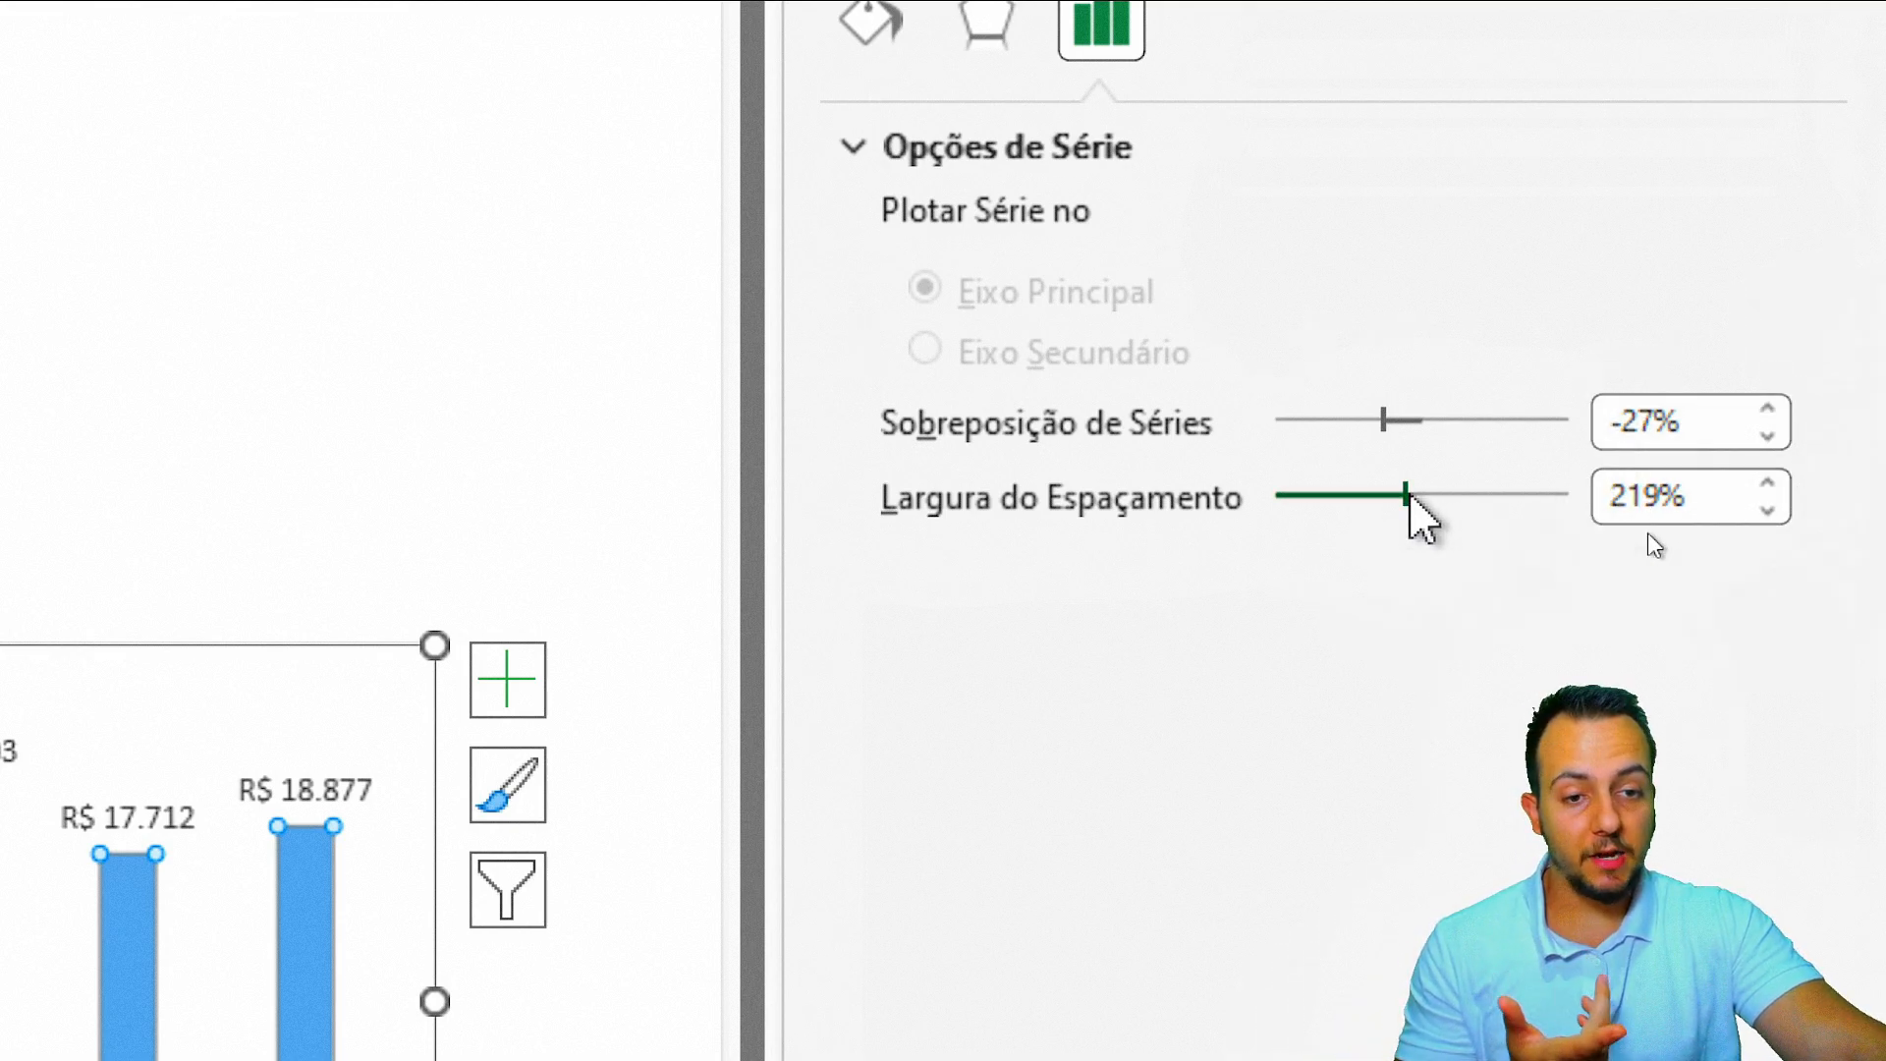
{"action": "left_click_drag", "start_coordinate": [1411, 498], "coordinate": [1320, 539]}
{"action": "left_click", "coordinate": [1768, 485]}
{"action": "left_click", "coordinate": [1768, 486]}
{"action": "left_click", "coordinate": [1768, 485]}
{"action": "left_click", "coordinate": [1767, 485]}
{"action": "left_click", "coordinate": [1767, 486]}
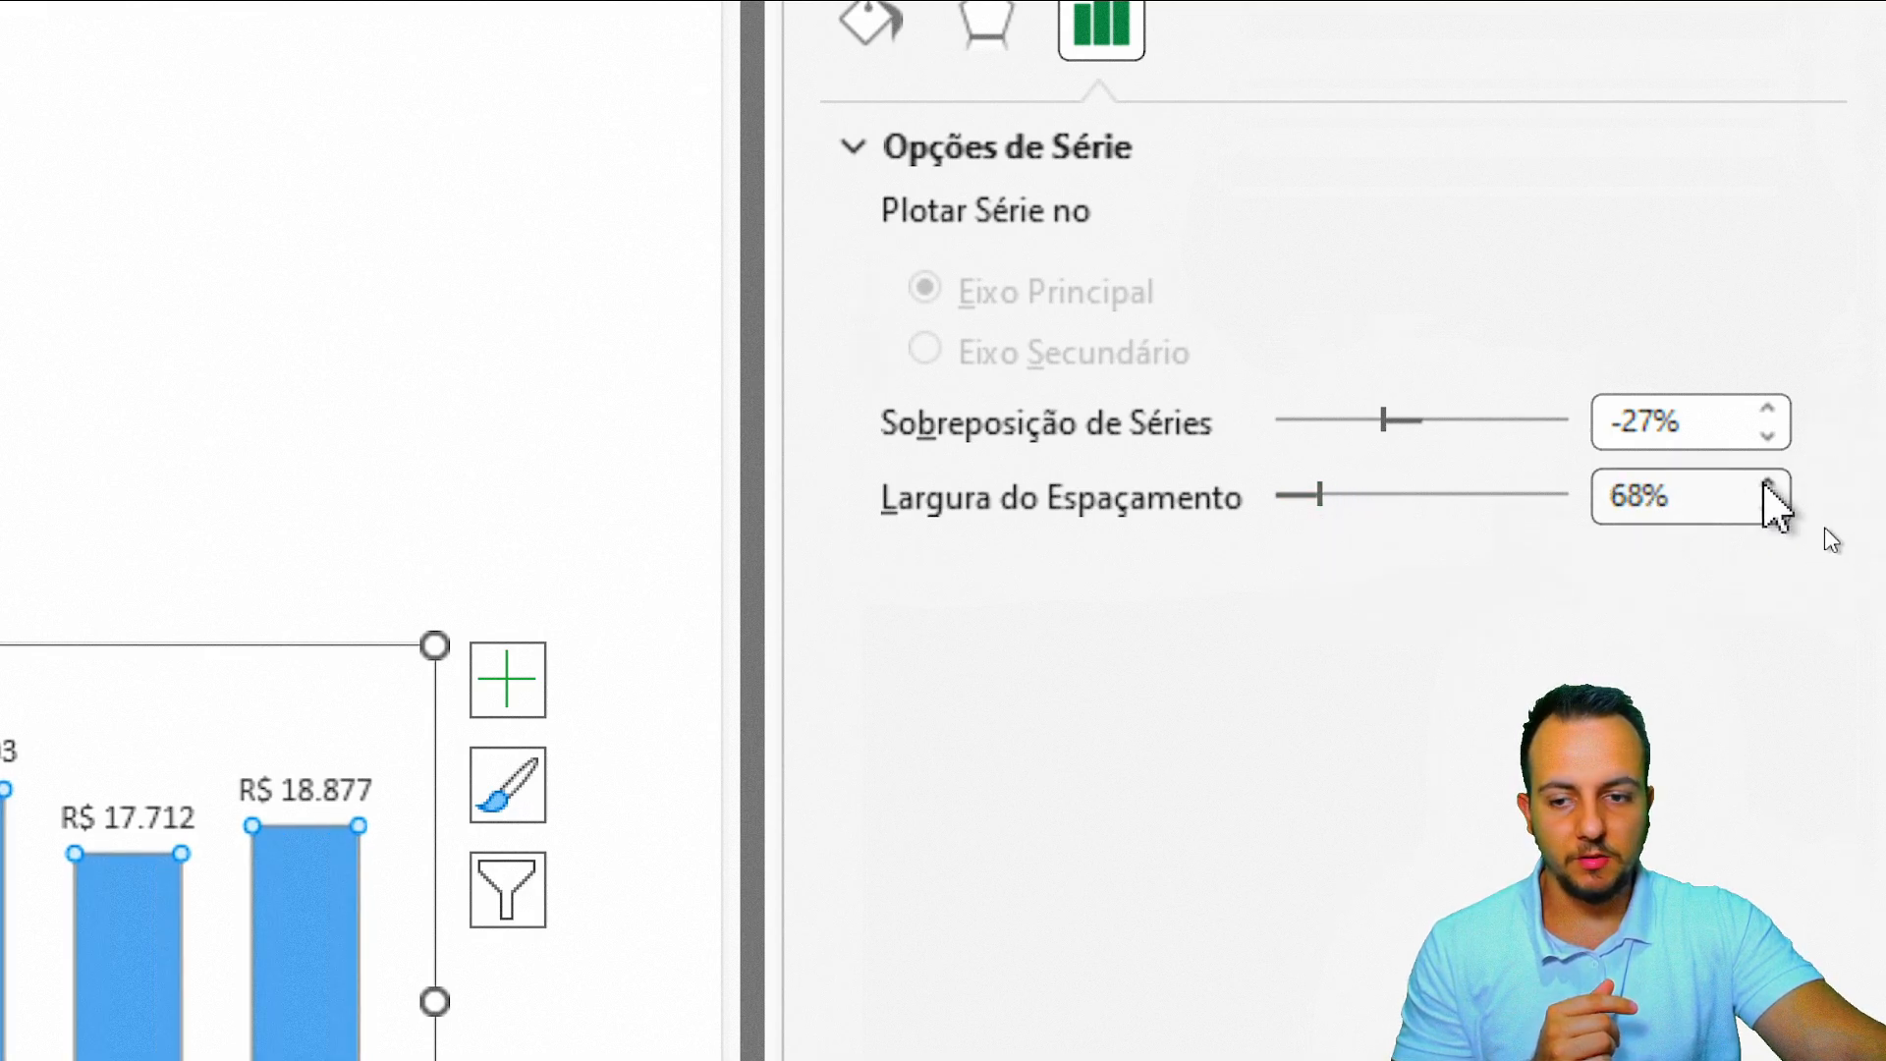
{"action": "left_click", "coordinate": [1768, 485]}
{"action": "left_click", "coordinate": [1768, 485]}
{"action": "left_click", "coordinate": [1767, 485]}
{"action": "left_click", "coordinate": [1768, 485]}
{"action": "left_click", "coordinate": [1767, 486]}
{"action": "left_click", "coordinate": [1768, 485]}
{"action": "left_click", "coordinate": [1767, 485]}
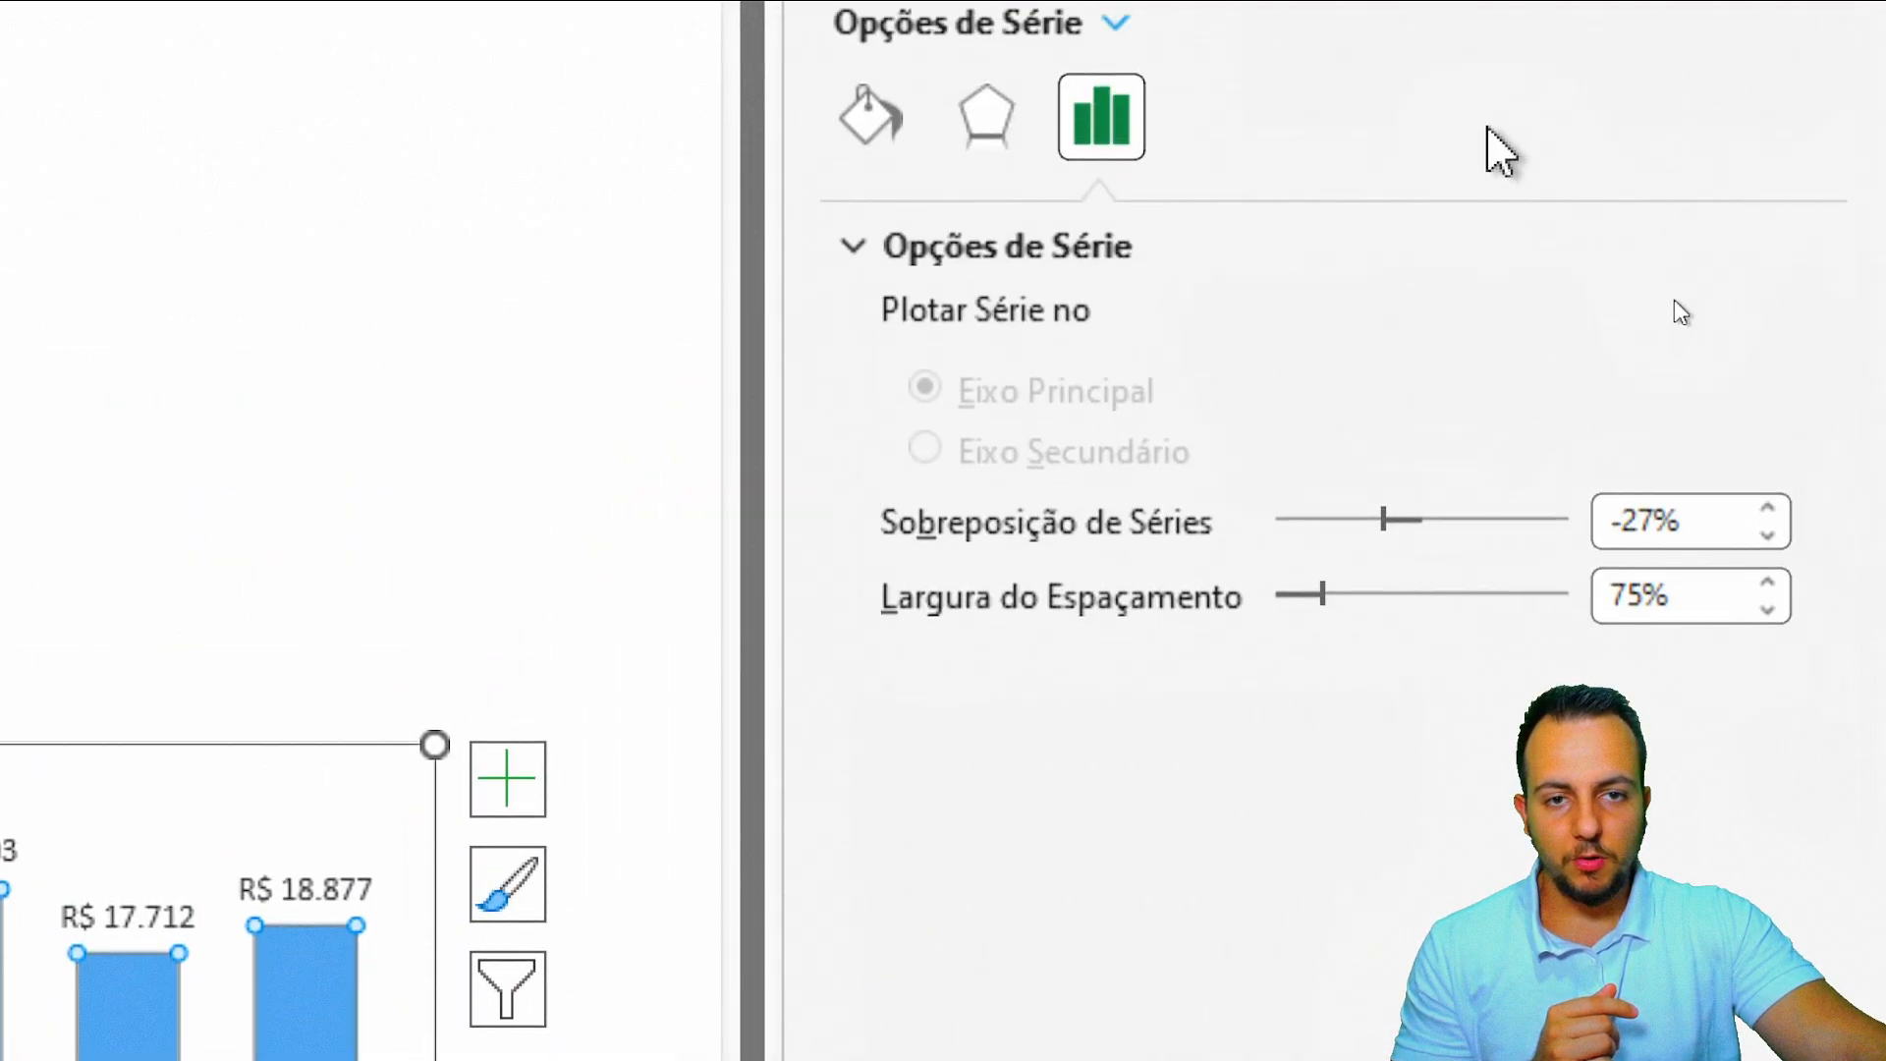
Step: Apply an external shadow preset to the chart's column series
{"action": "left_click", "coordinate": [985, 115]}
{"action": "left_click", "coordinate": [1729, 324]}
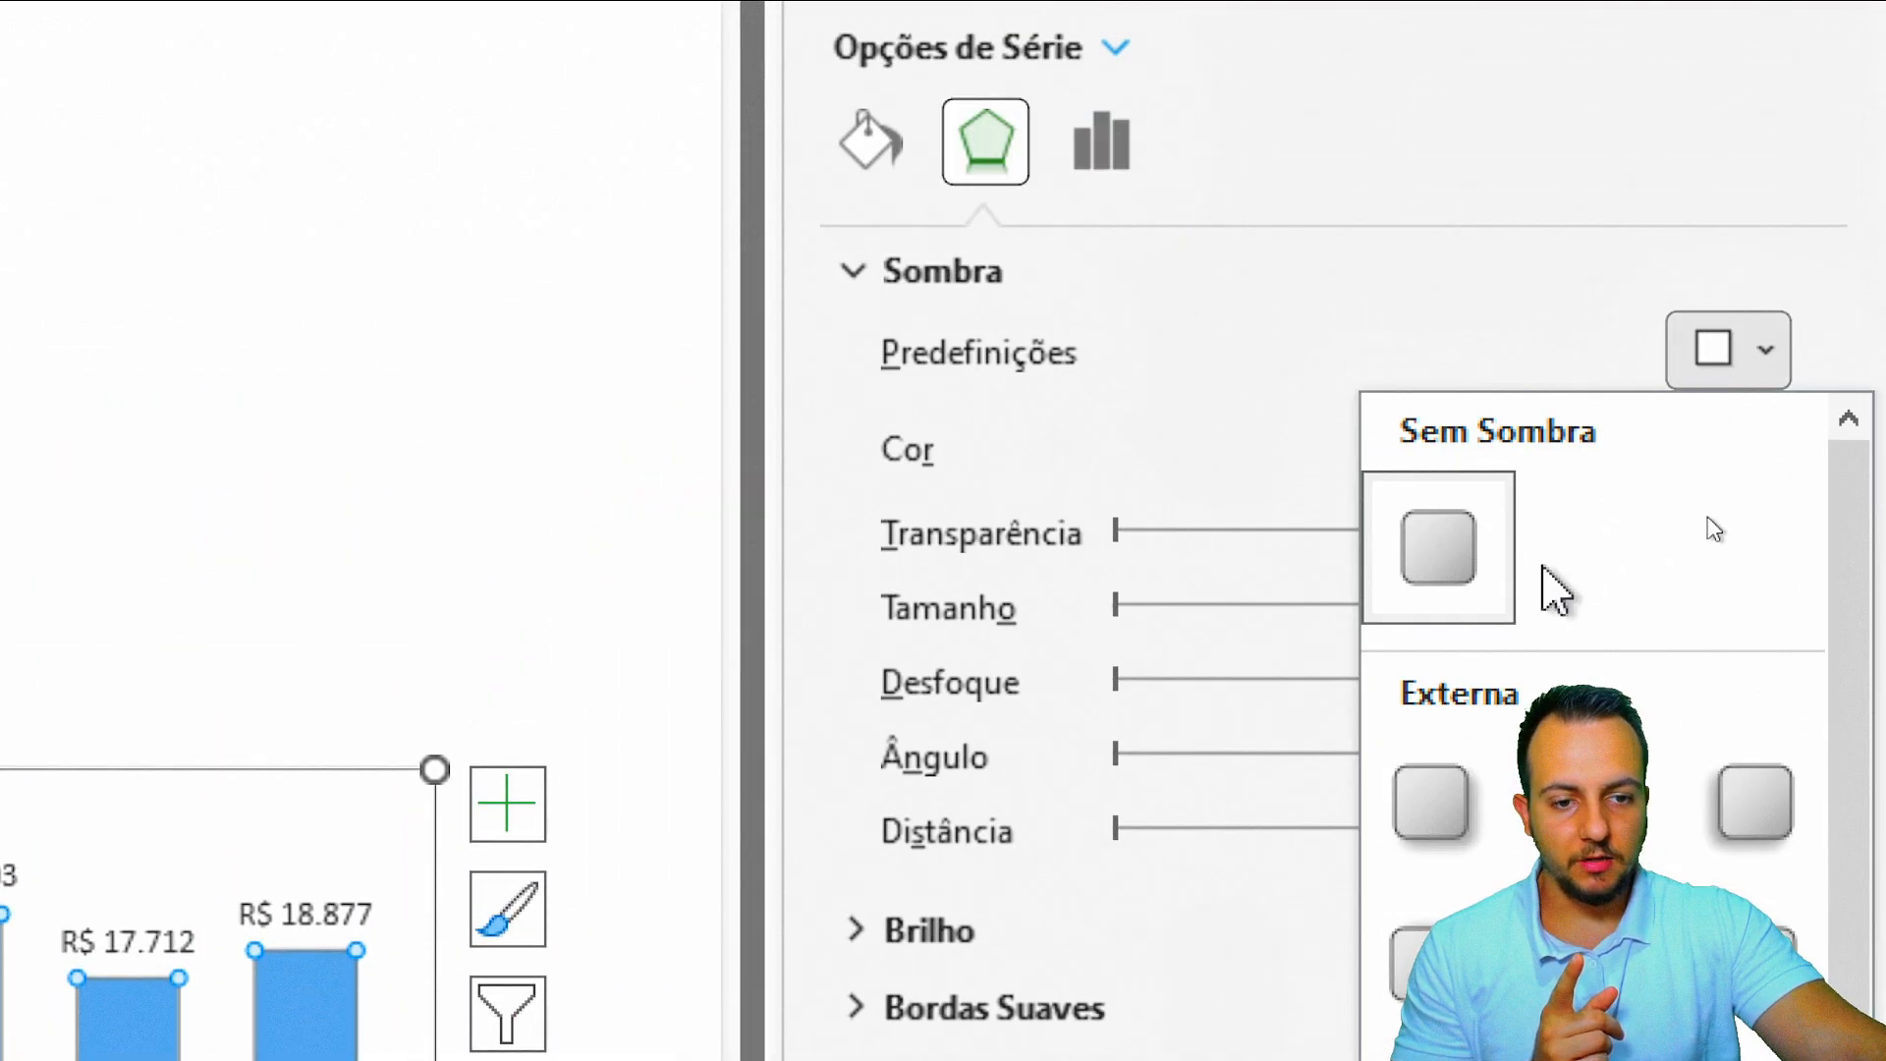
{"action": "left_click", "coordinate": [1415, 692]}
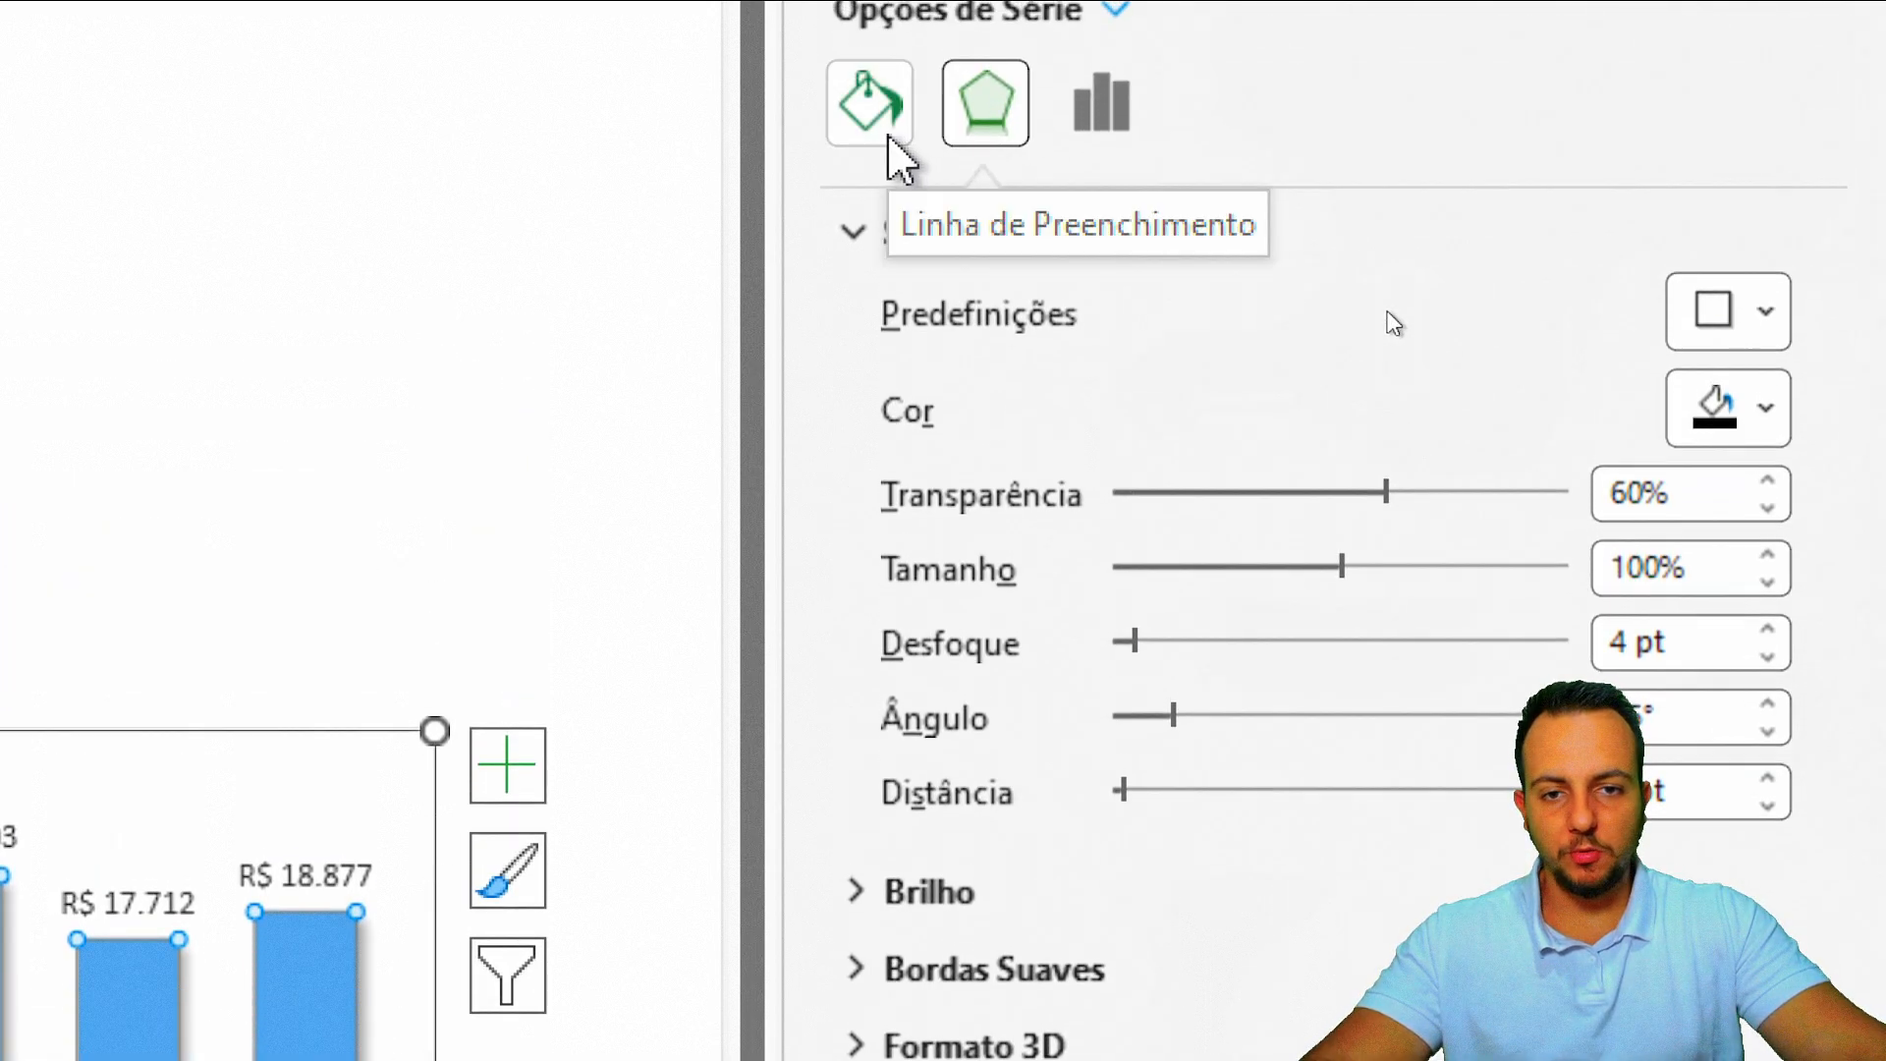
Step: Fill the chart's column series with a linear blue preset gradient (Preenchimento de gradiente)
{"action": "left_click", "coordinate": [889, 138]}
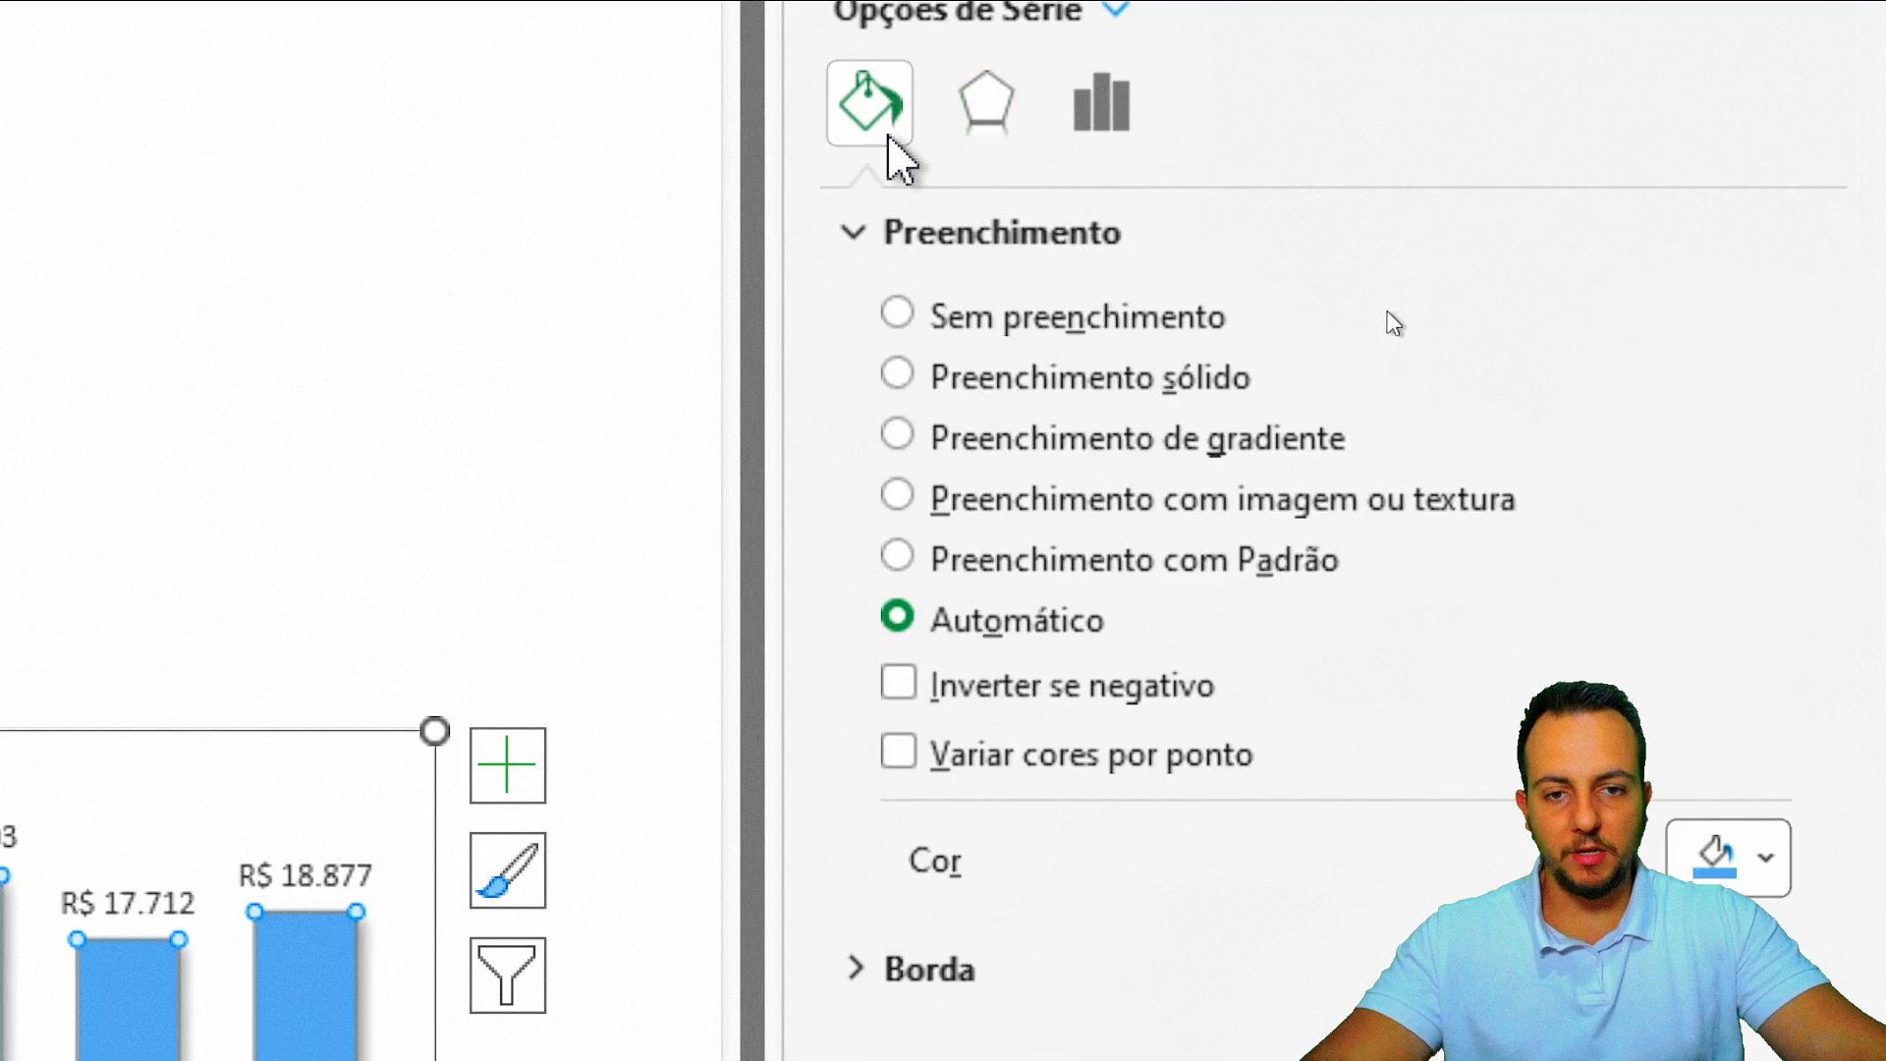
{"action": "left_click", "coordinate": [1020, 432]}
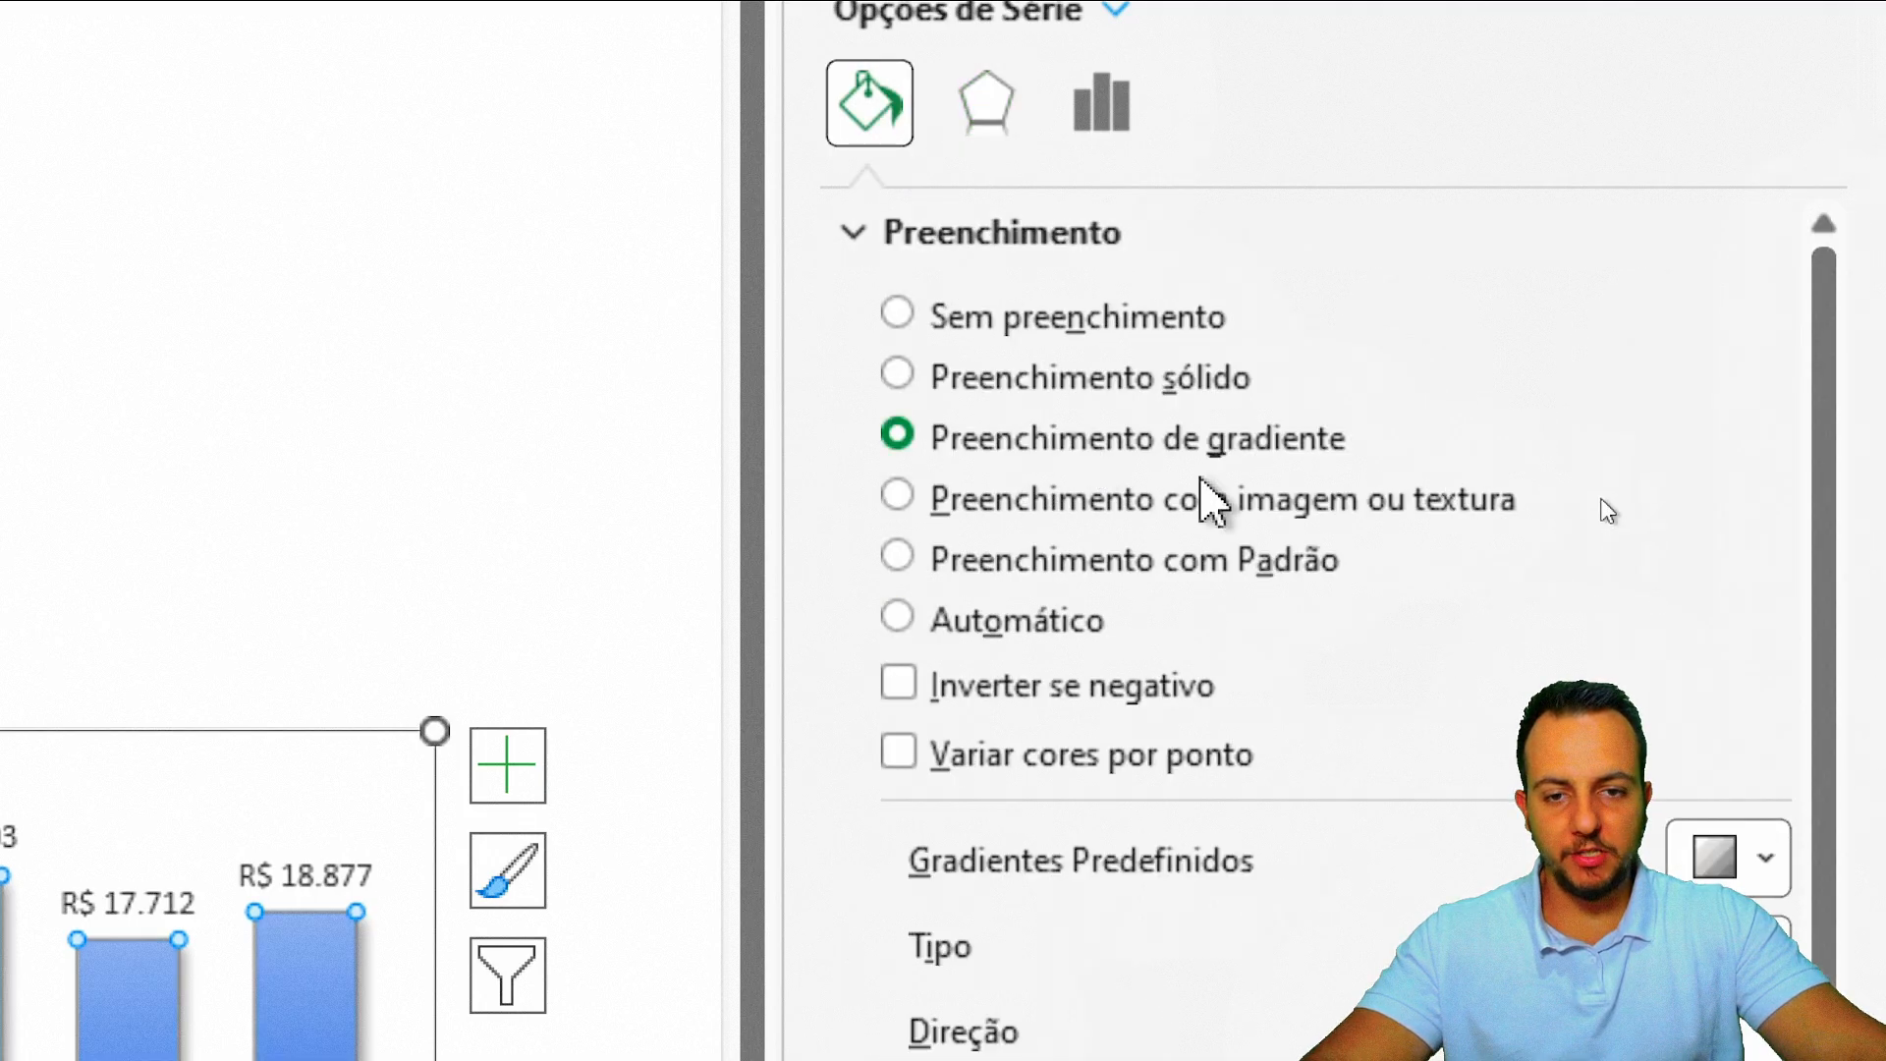
{"action": "scroll", "coordinate": [1837, 457], "scroll_direction": "down", "scroll_amount": 2}
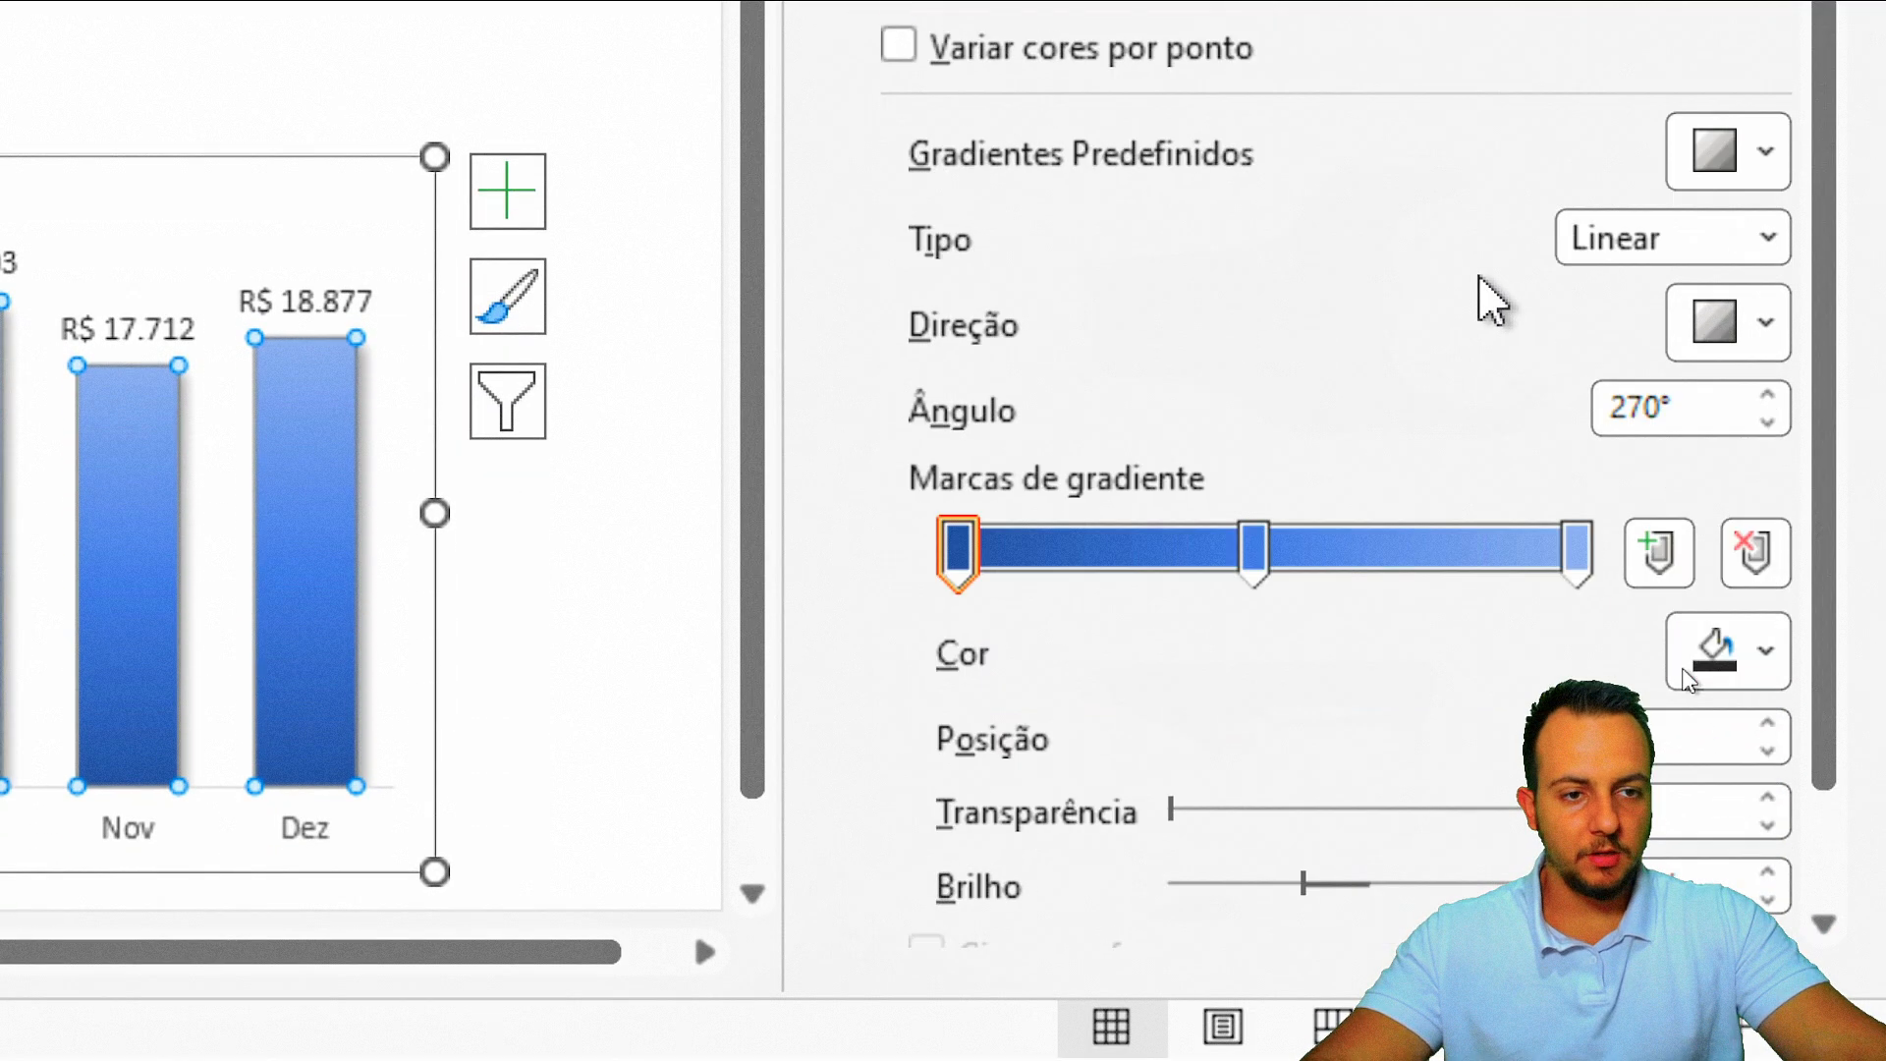
{"action": "left_click", "coordinate": [1737, 152]}
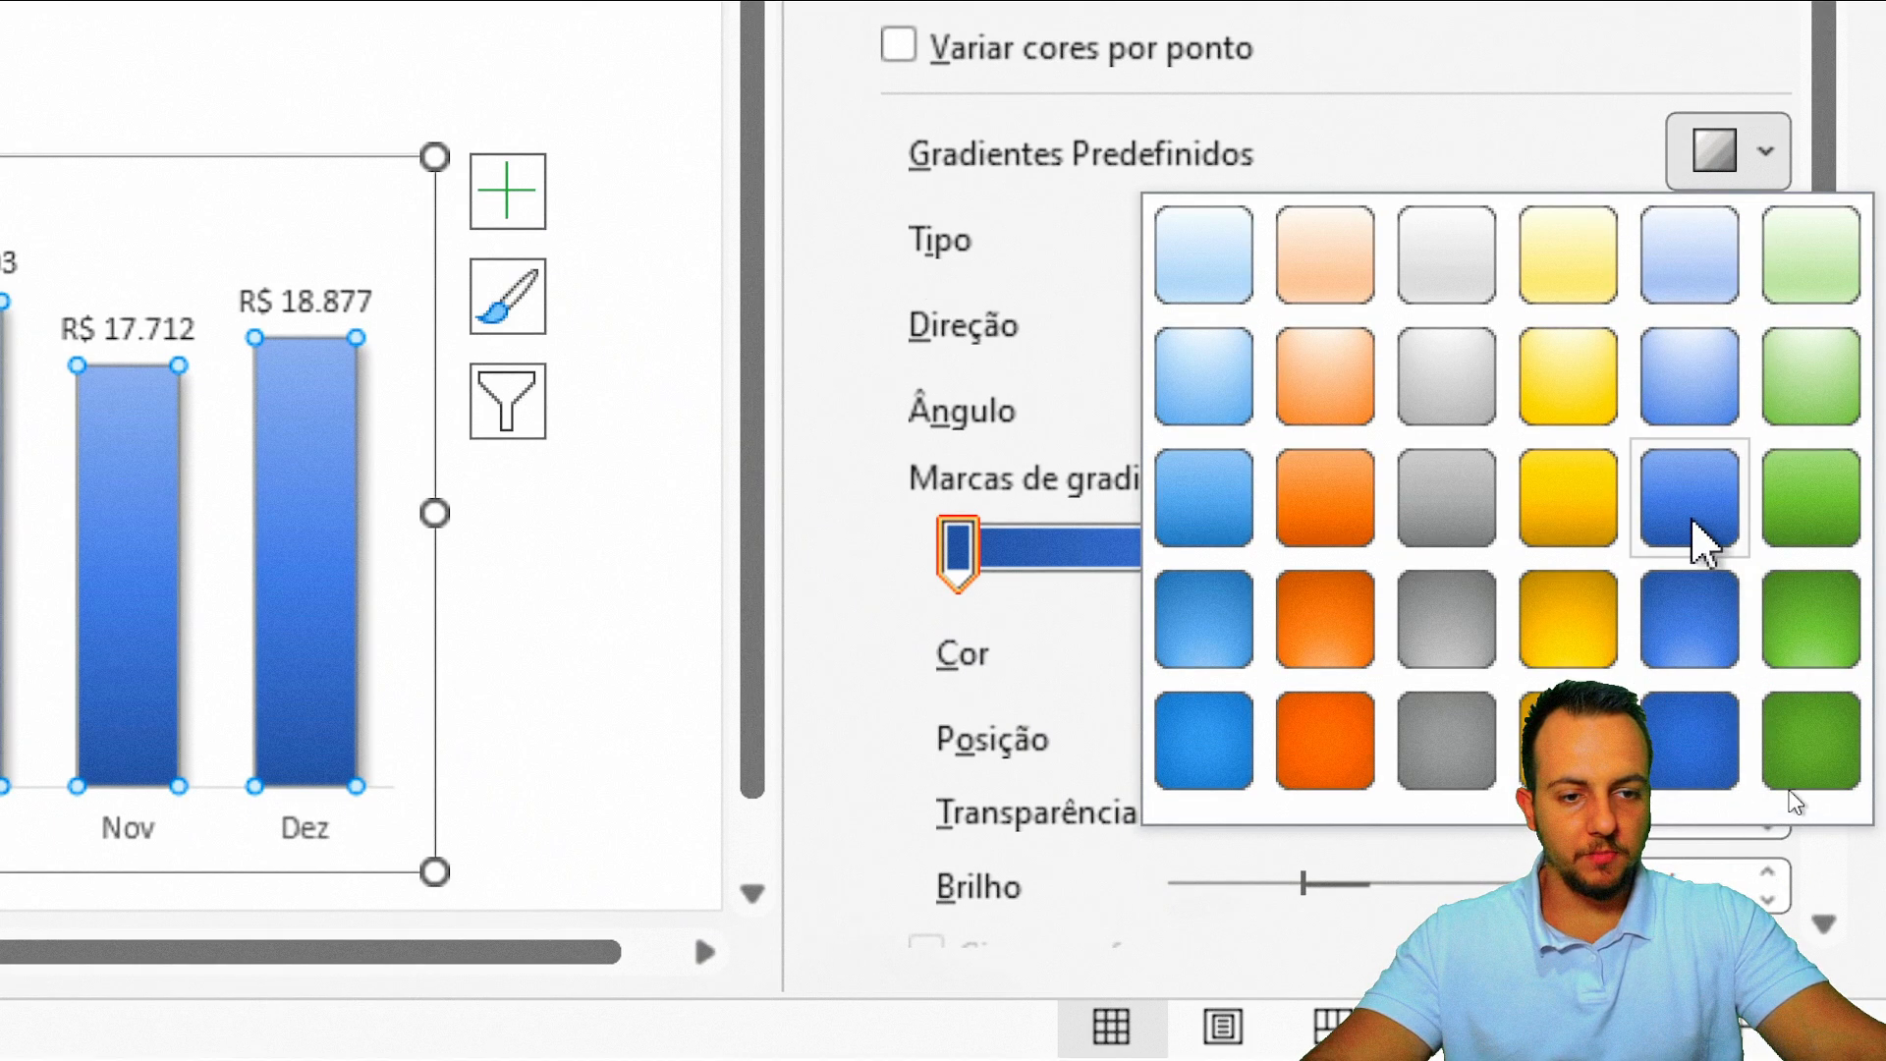
{"action": "left_click", "coordinate": [1690, 517]}
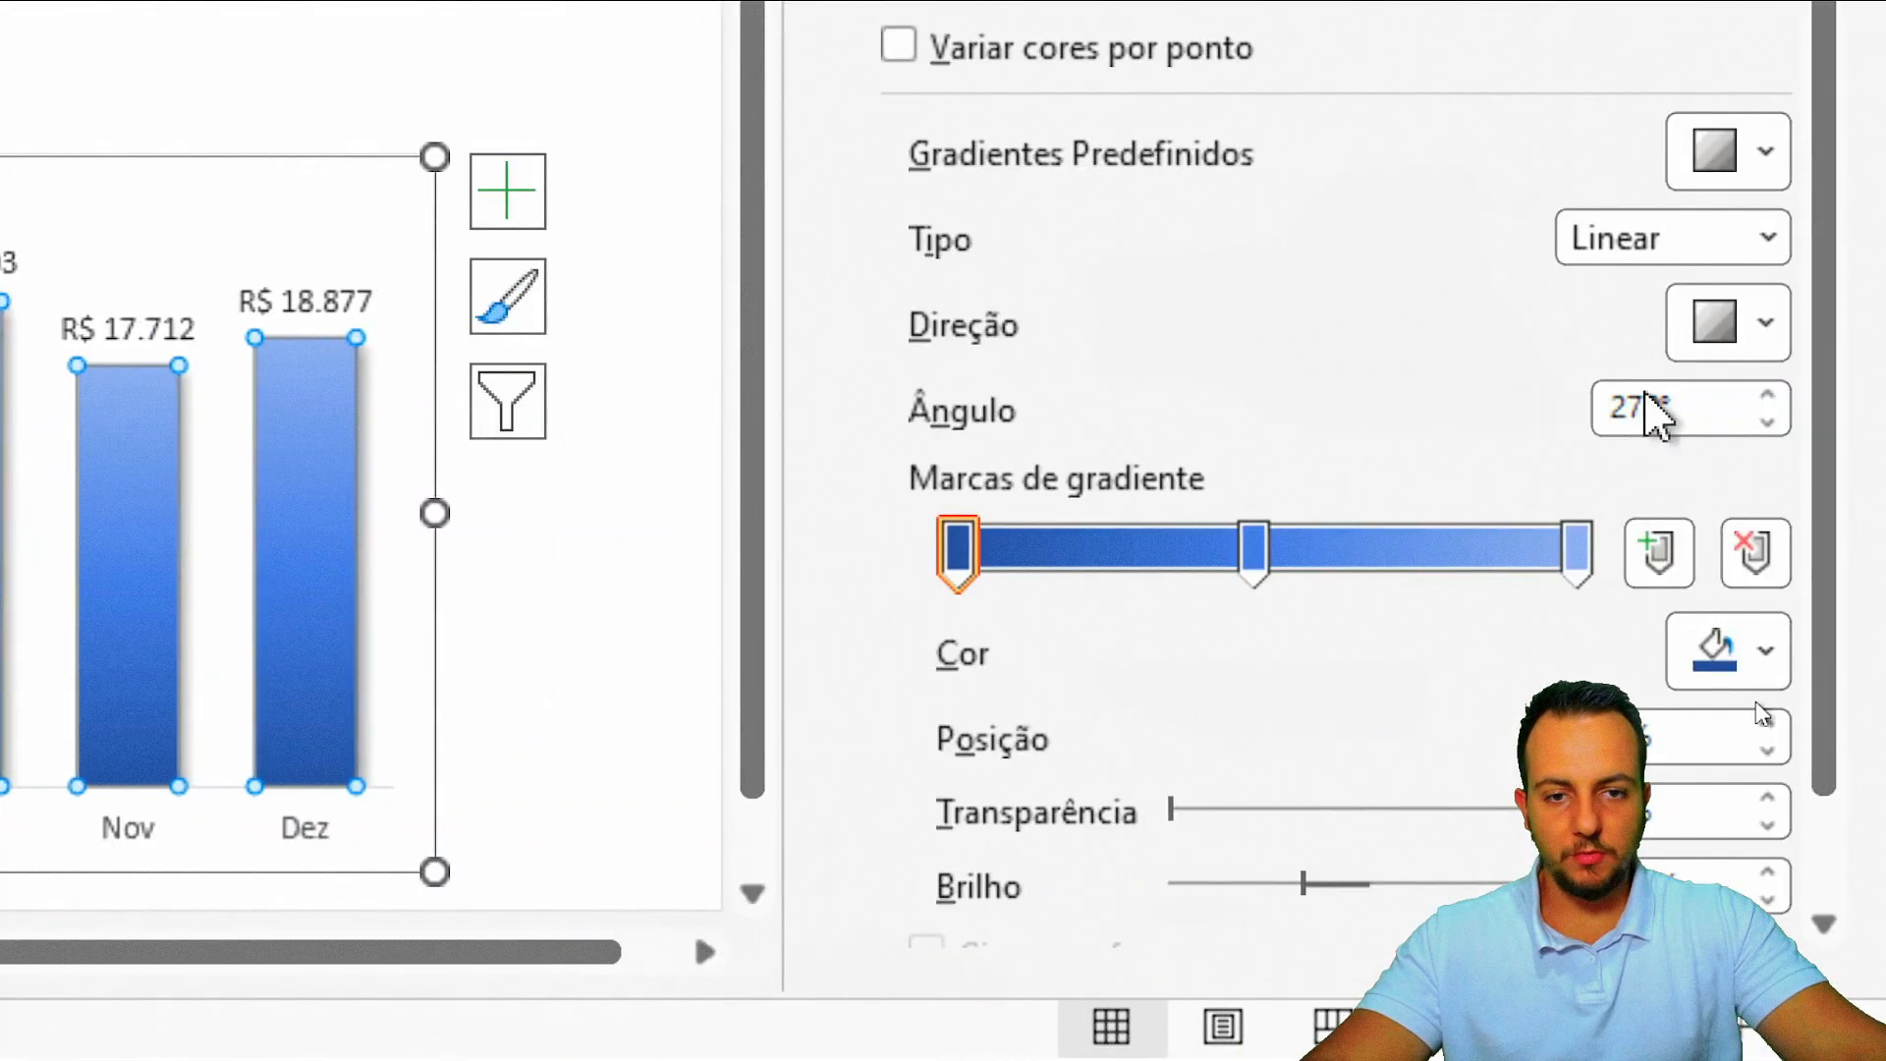
{"action": "scroll", "coordinate": [1086, 353], "scroll_direction": "up", "scroll_amount": 2}
Step: Give the chart's column series a solid black border (Linha sólida) and close the series formatting
{"action": "left_click", "coordinate": [1041, 240]}
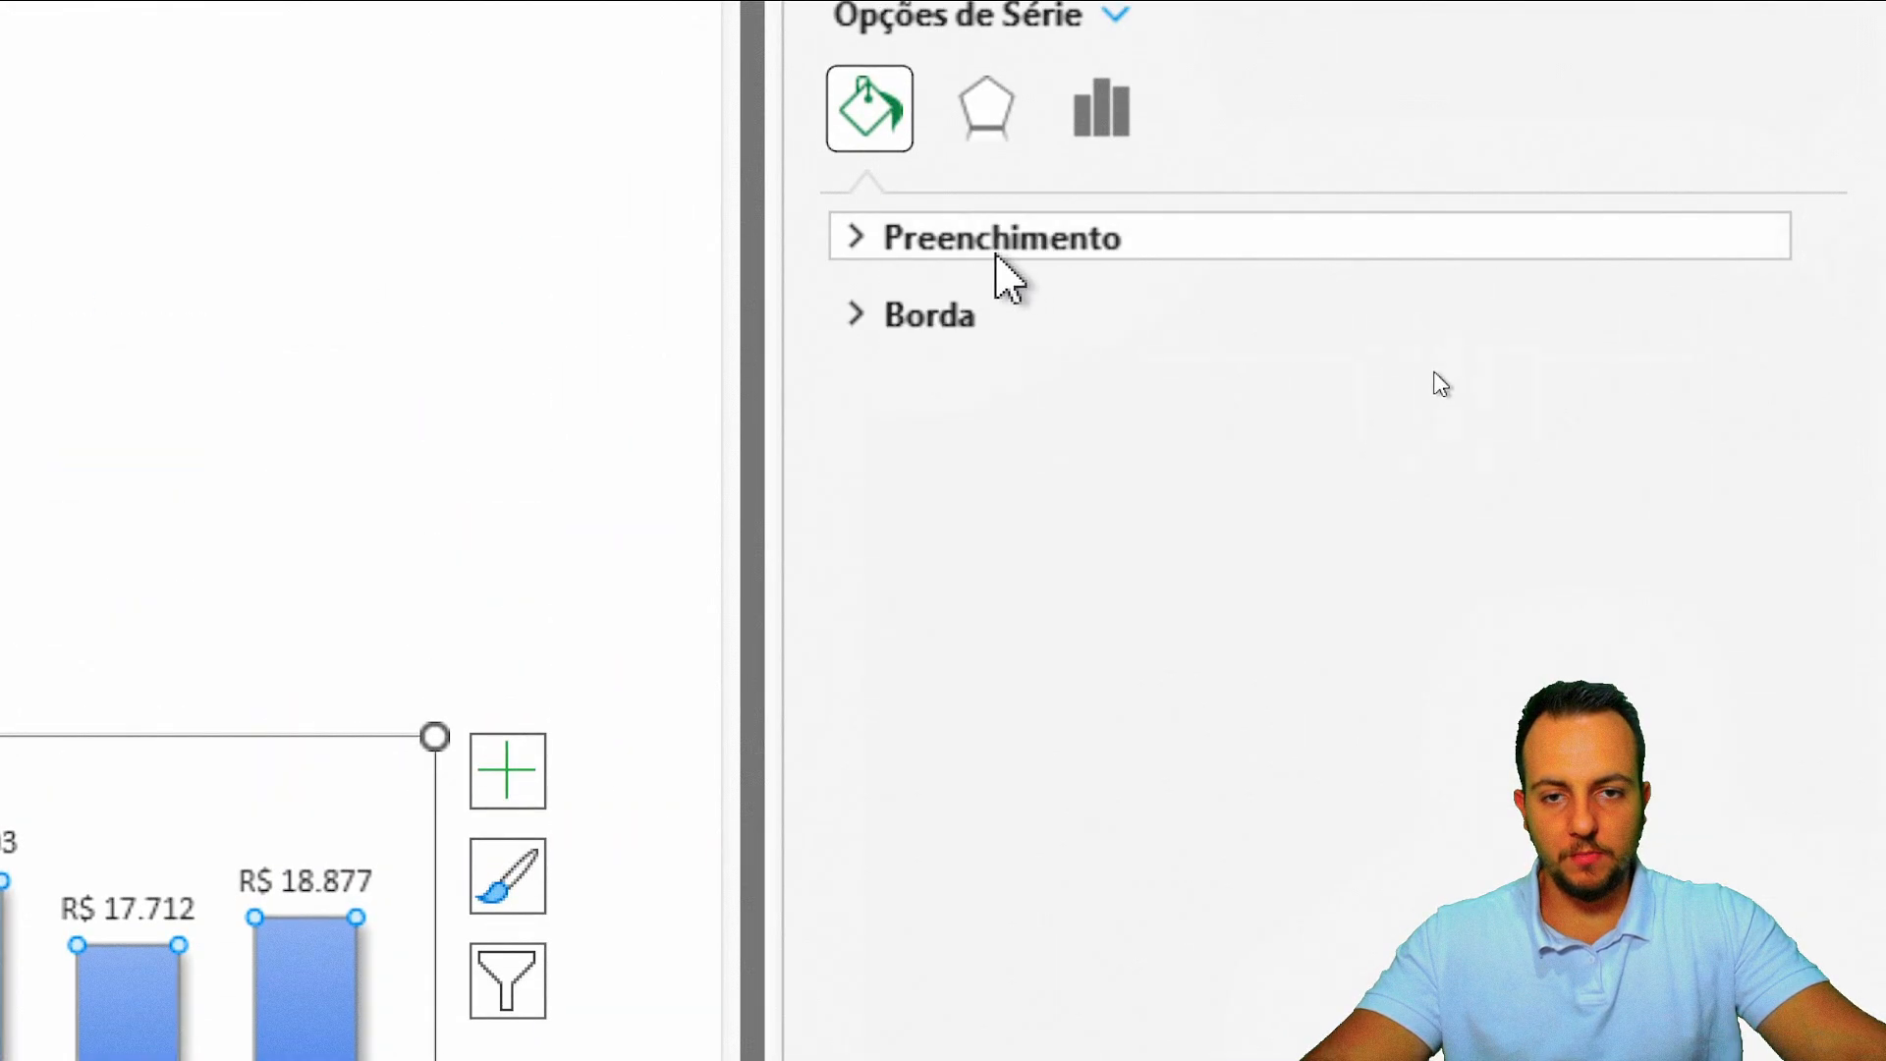
{"action": "left_click", "coordinate": [943, 312]}
{"action": "left_click", "coordinate": [999, 471]}
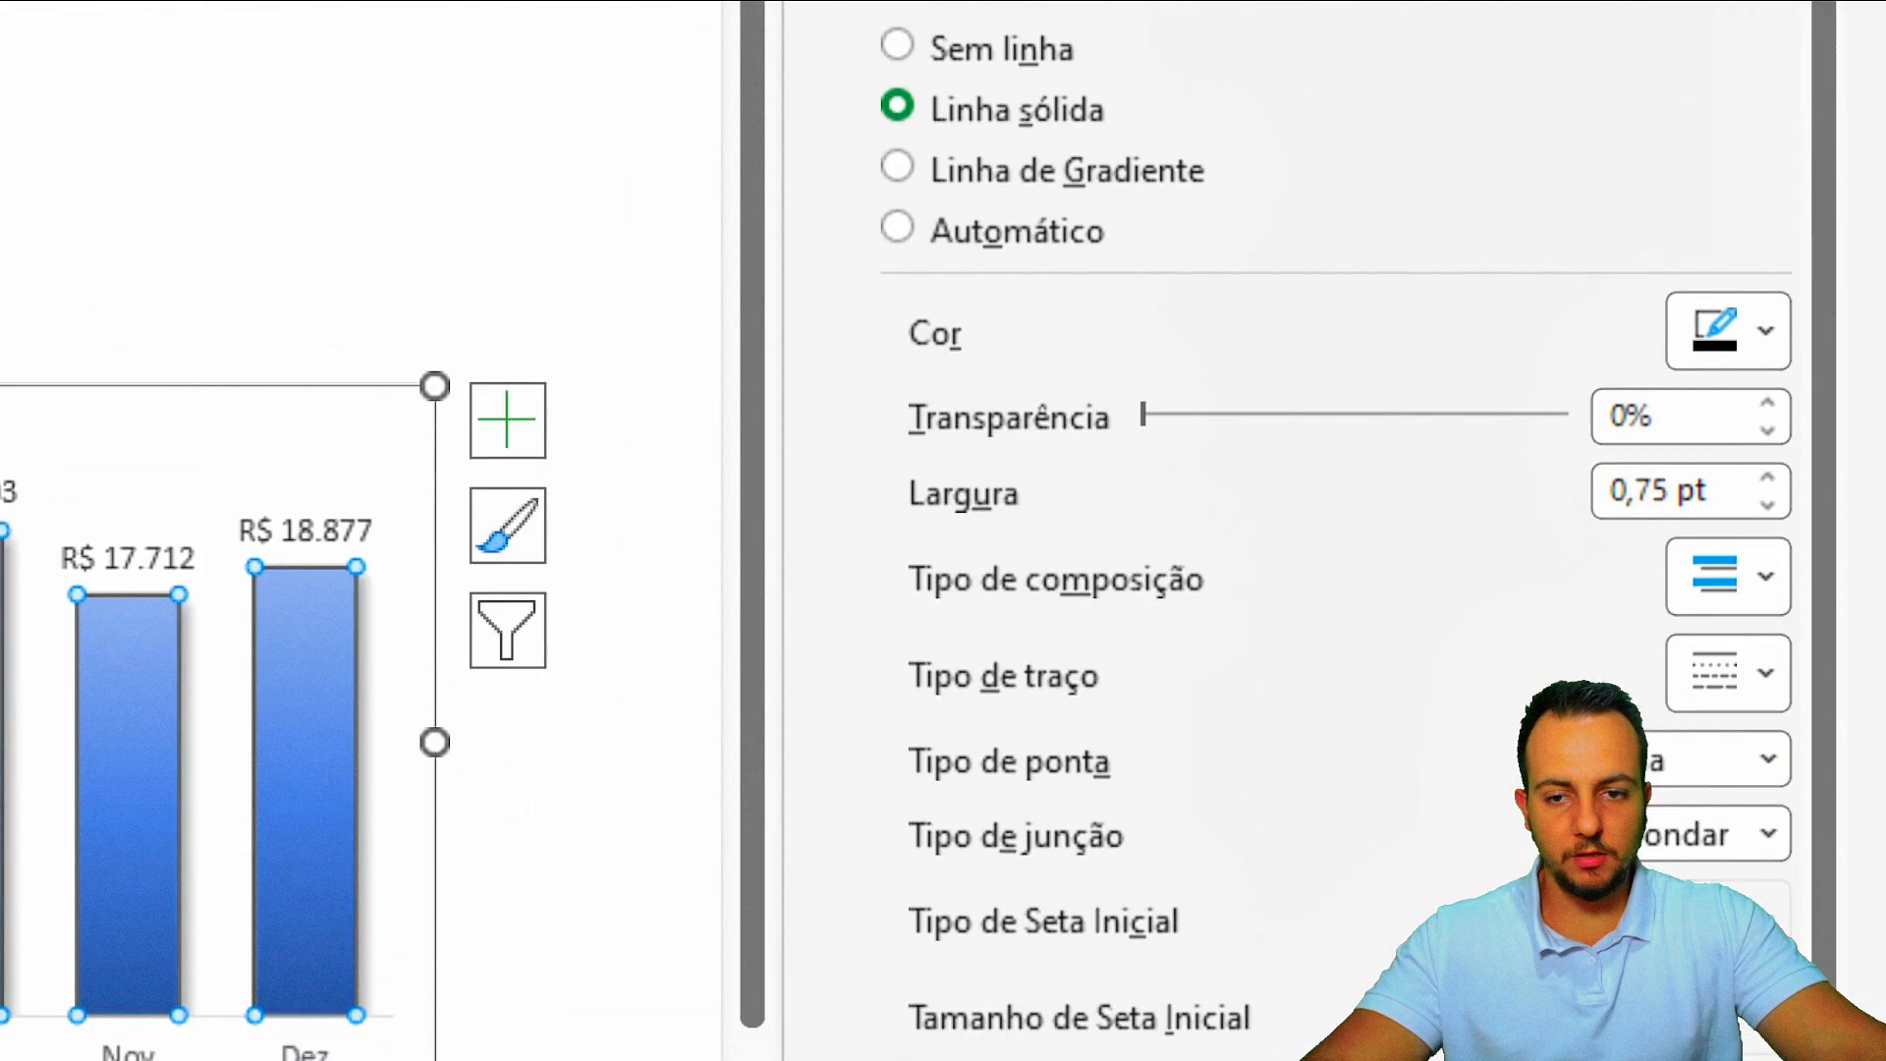
{"action": "left_click", "coordinate": [1725, 682]}
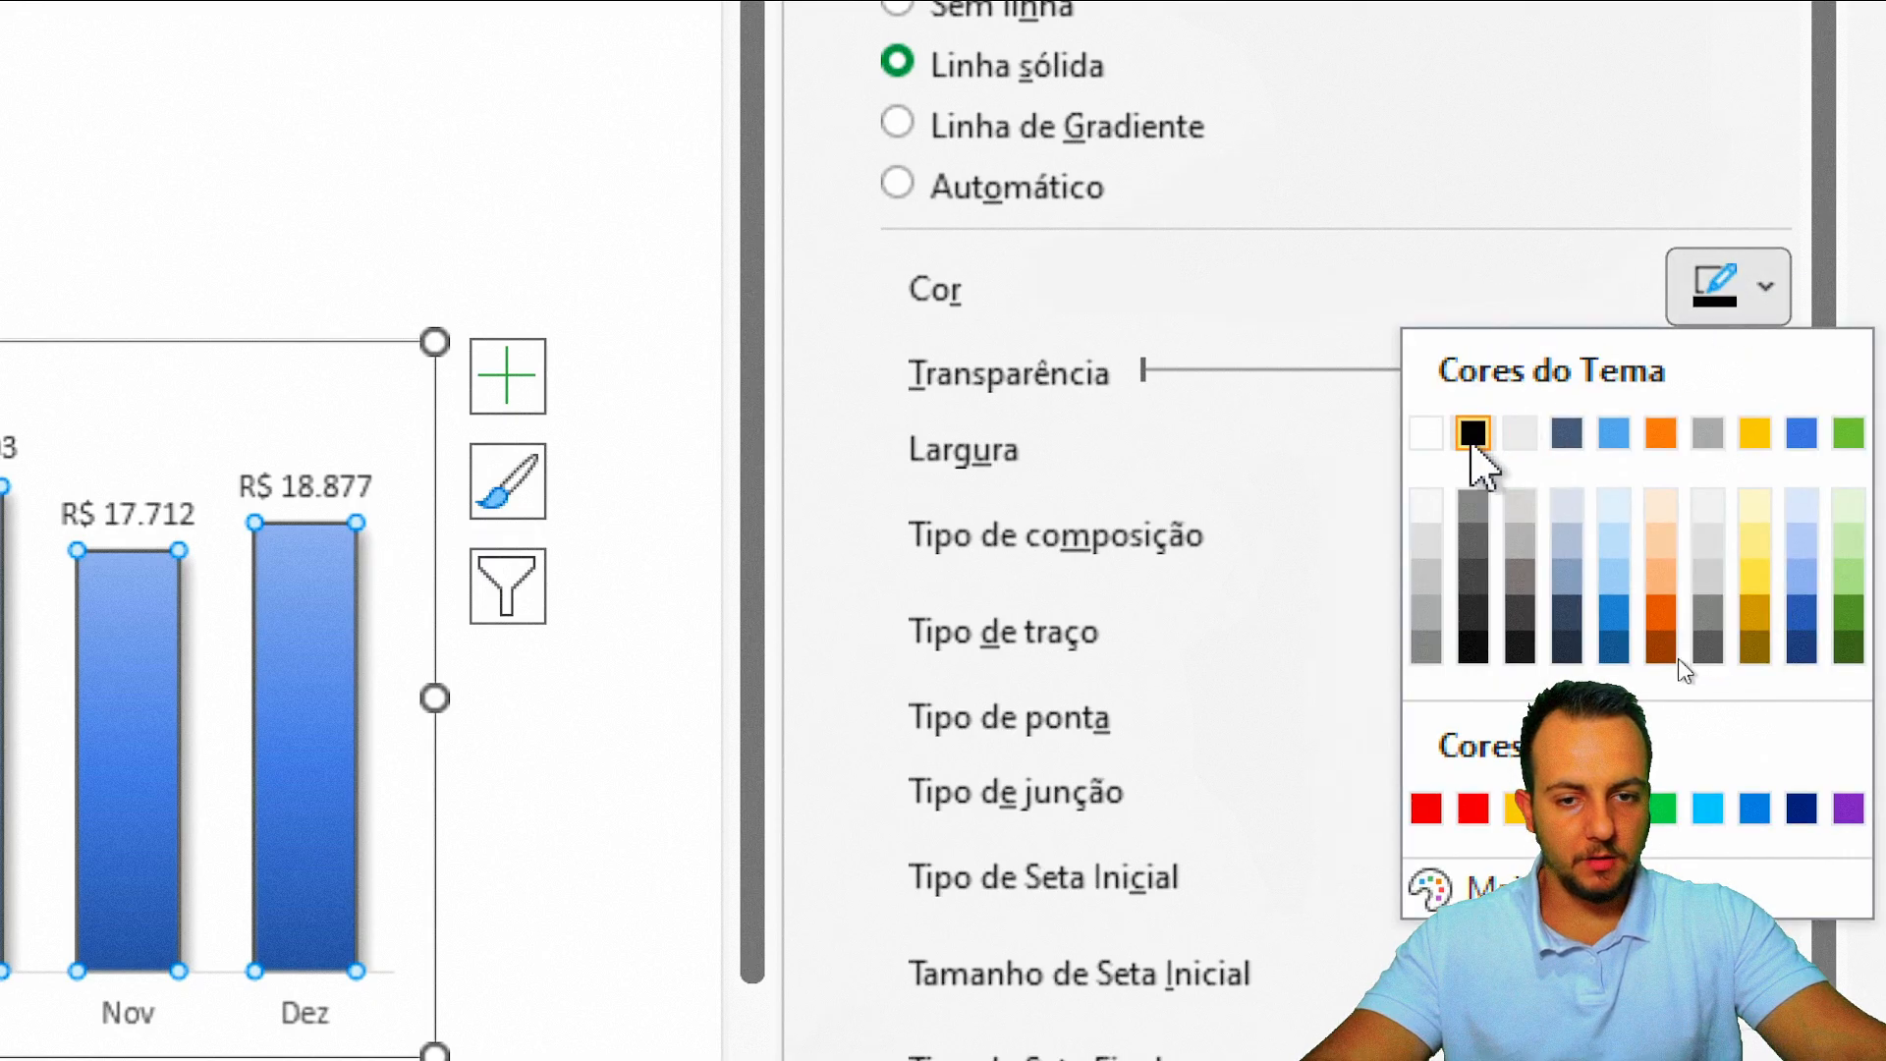
{"action": "left_click", "coordinate": [1473, 433]}
{"action": "left_click", "coordinate": [1766, 364]}
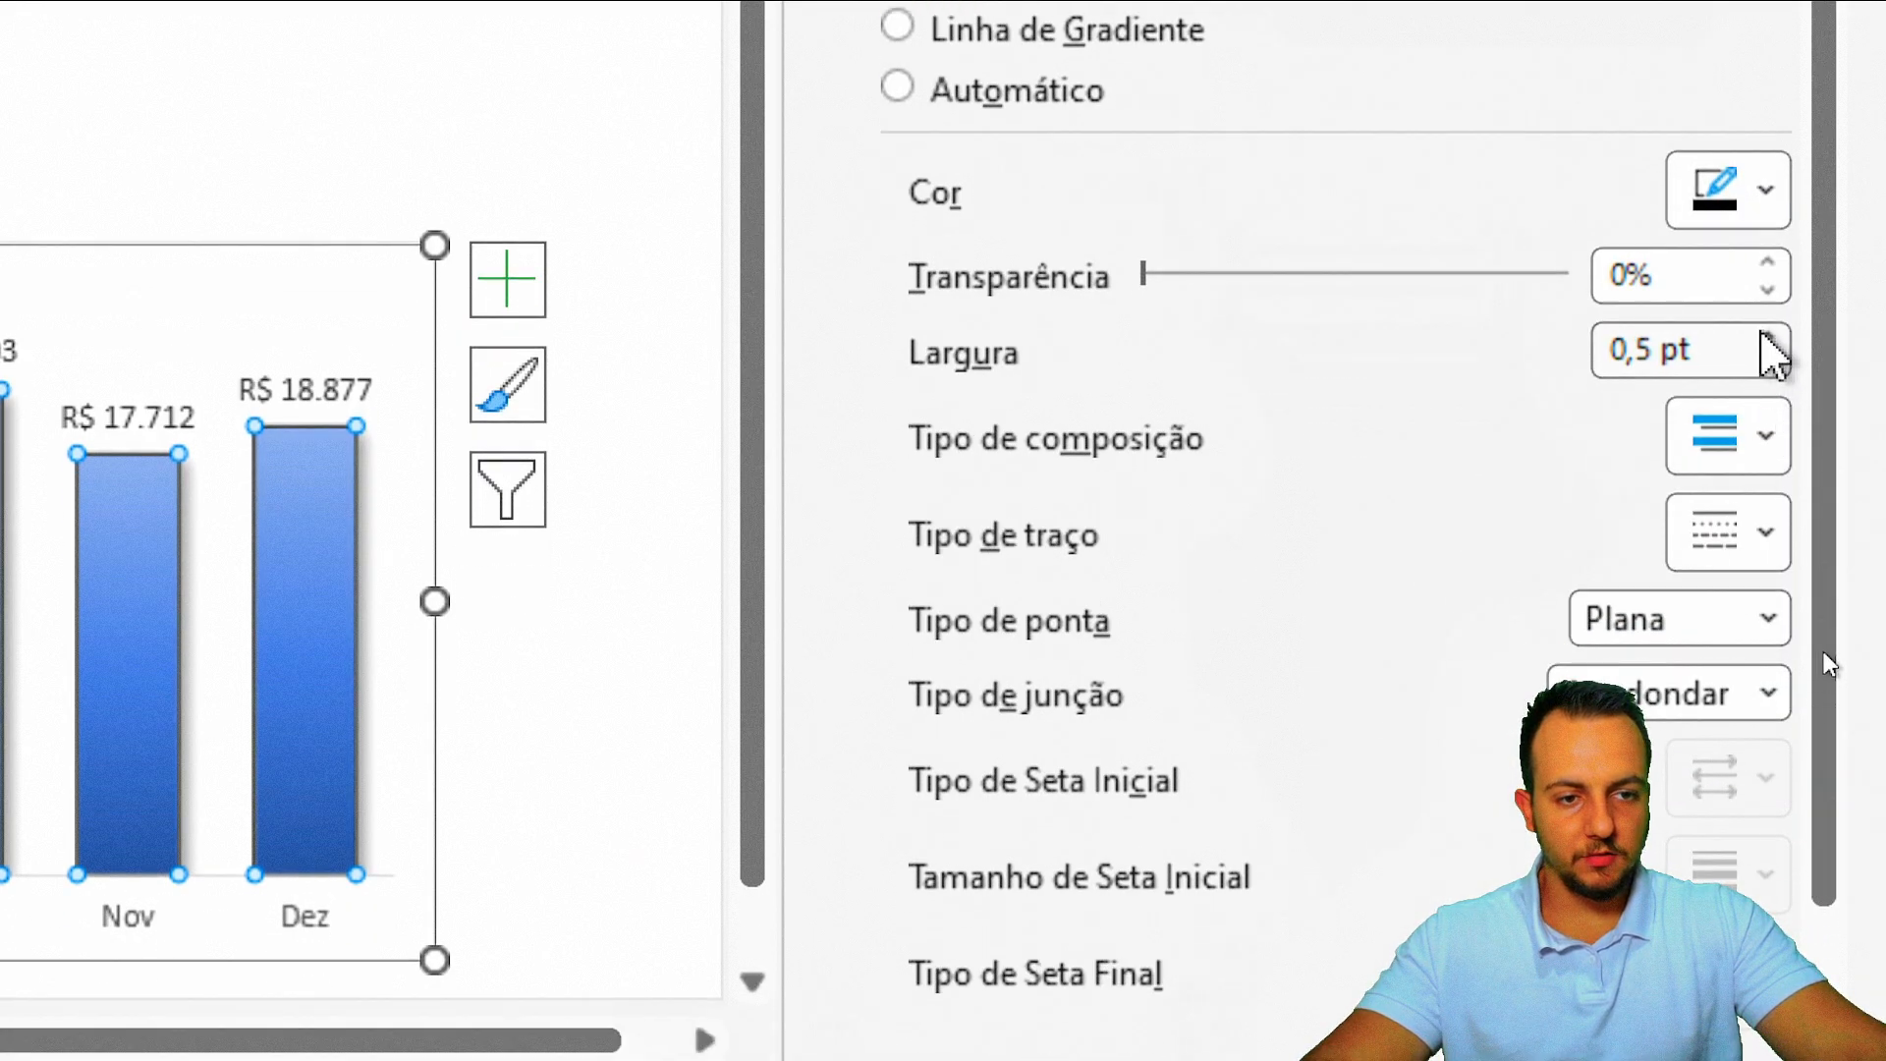
{"action": "left_click", "coordinate": [1766, 338]}
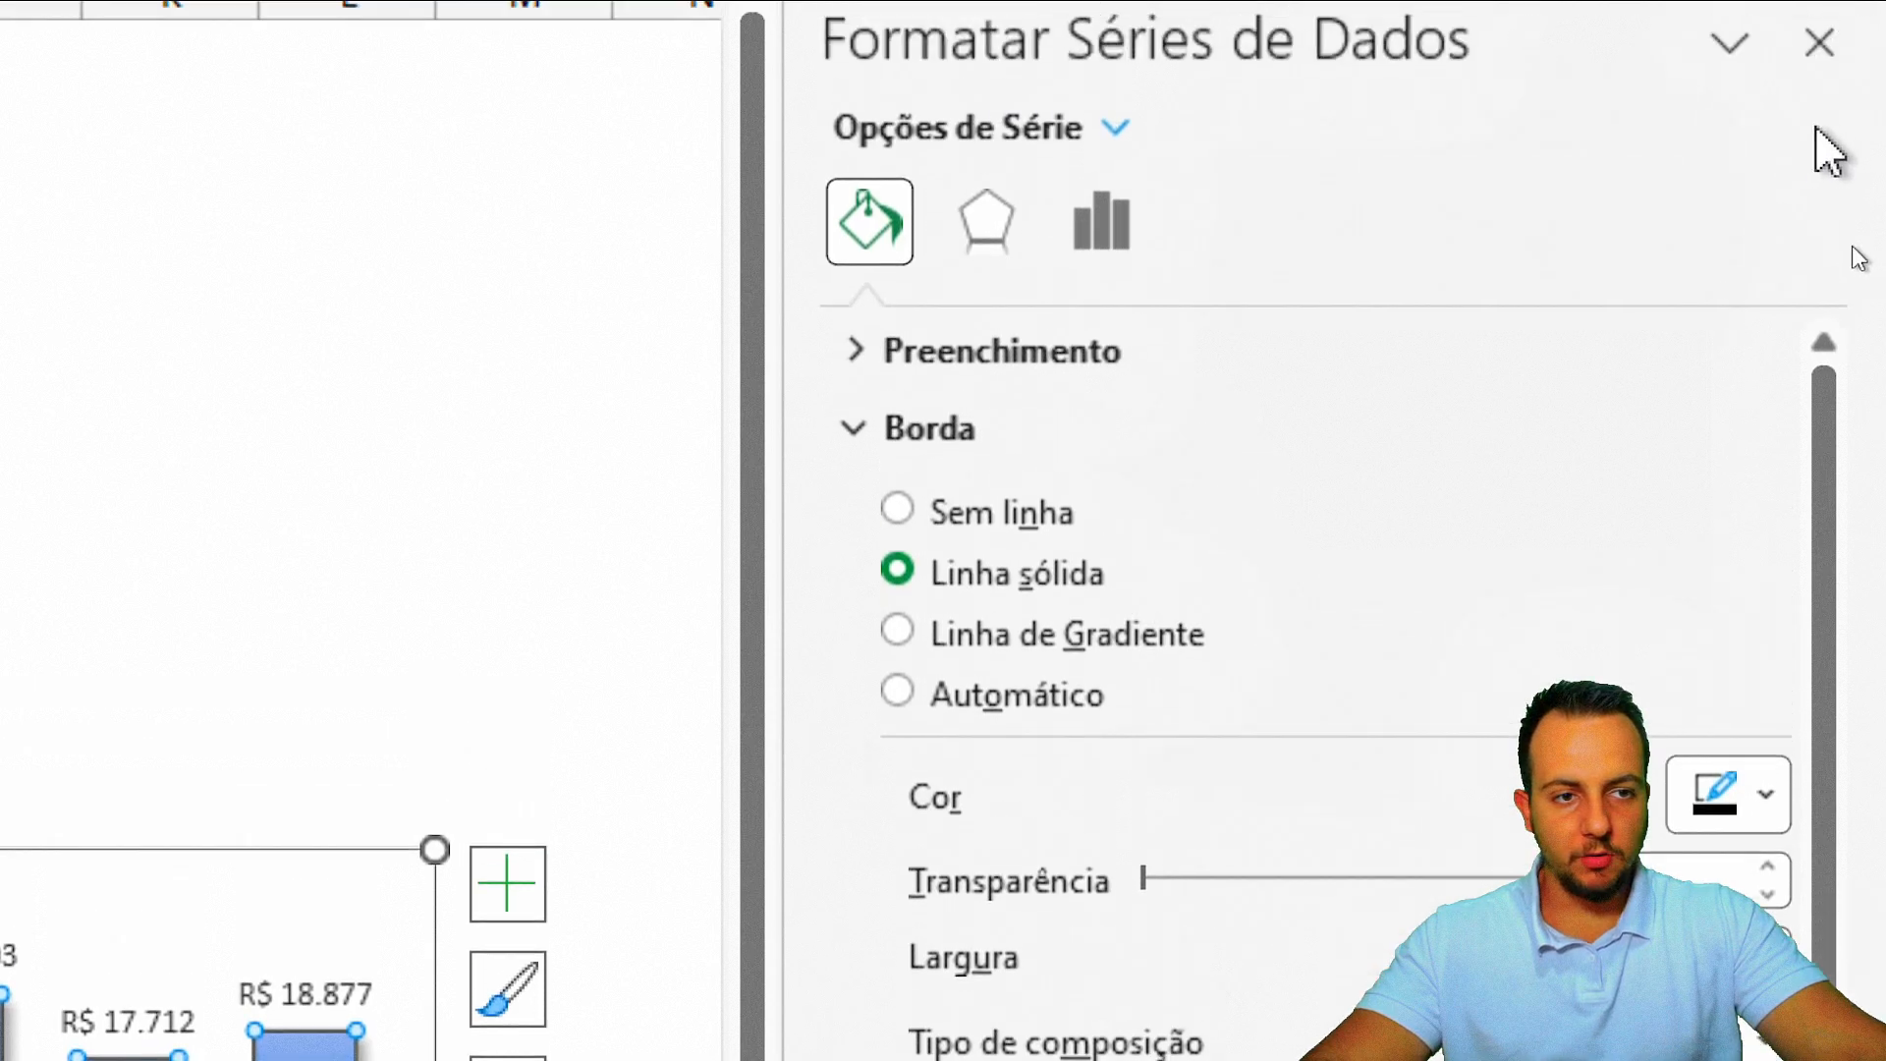
{"action": "left_click", "coordinate": [1818, 42]}
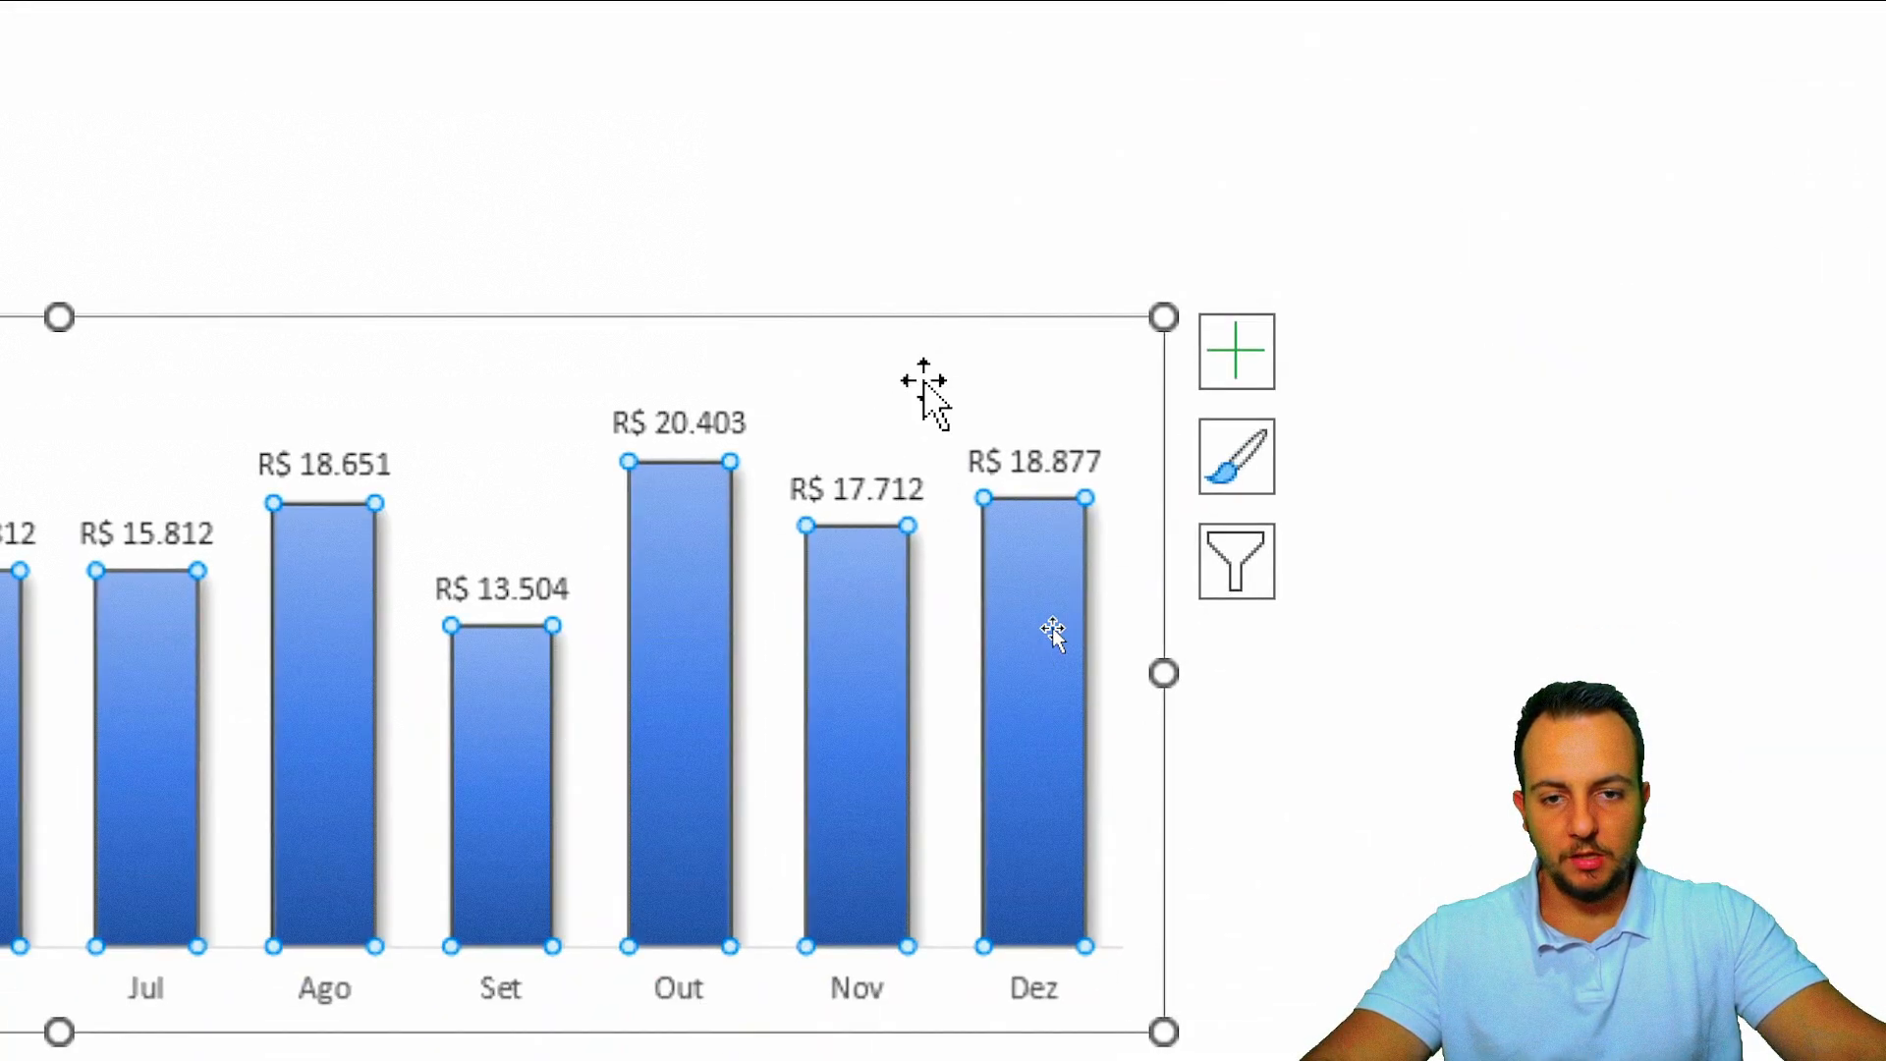
Step: Apply a black outline (Contorno da Forma) to the whole chart area
{"action": "left_click", "coordinate": [990, 316]}
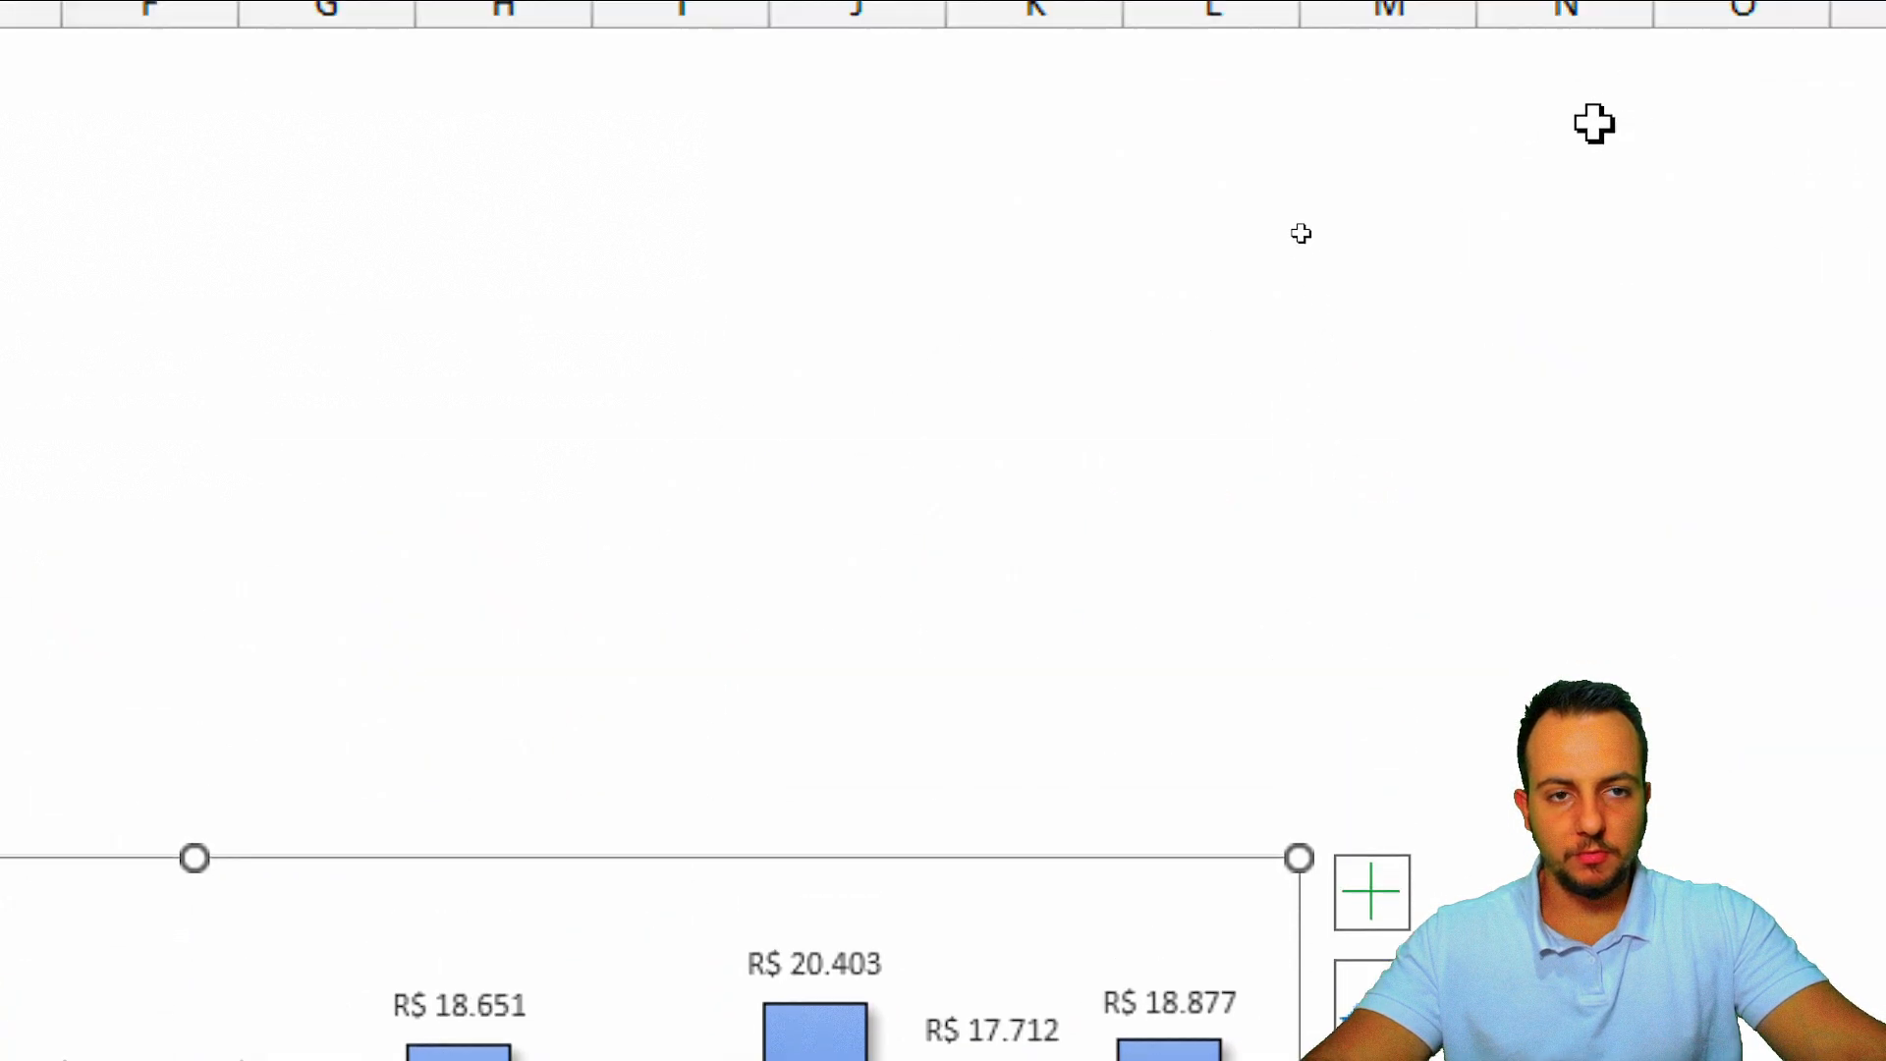
{"action": "left_click", "coordinate": [1576, 153]}
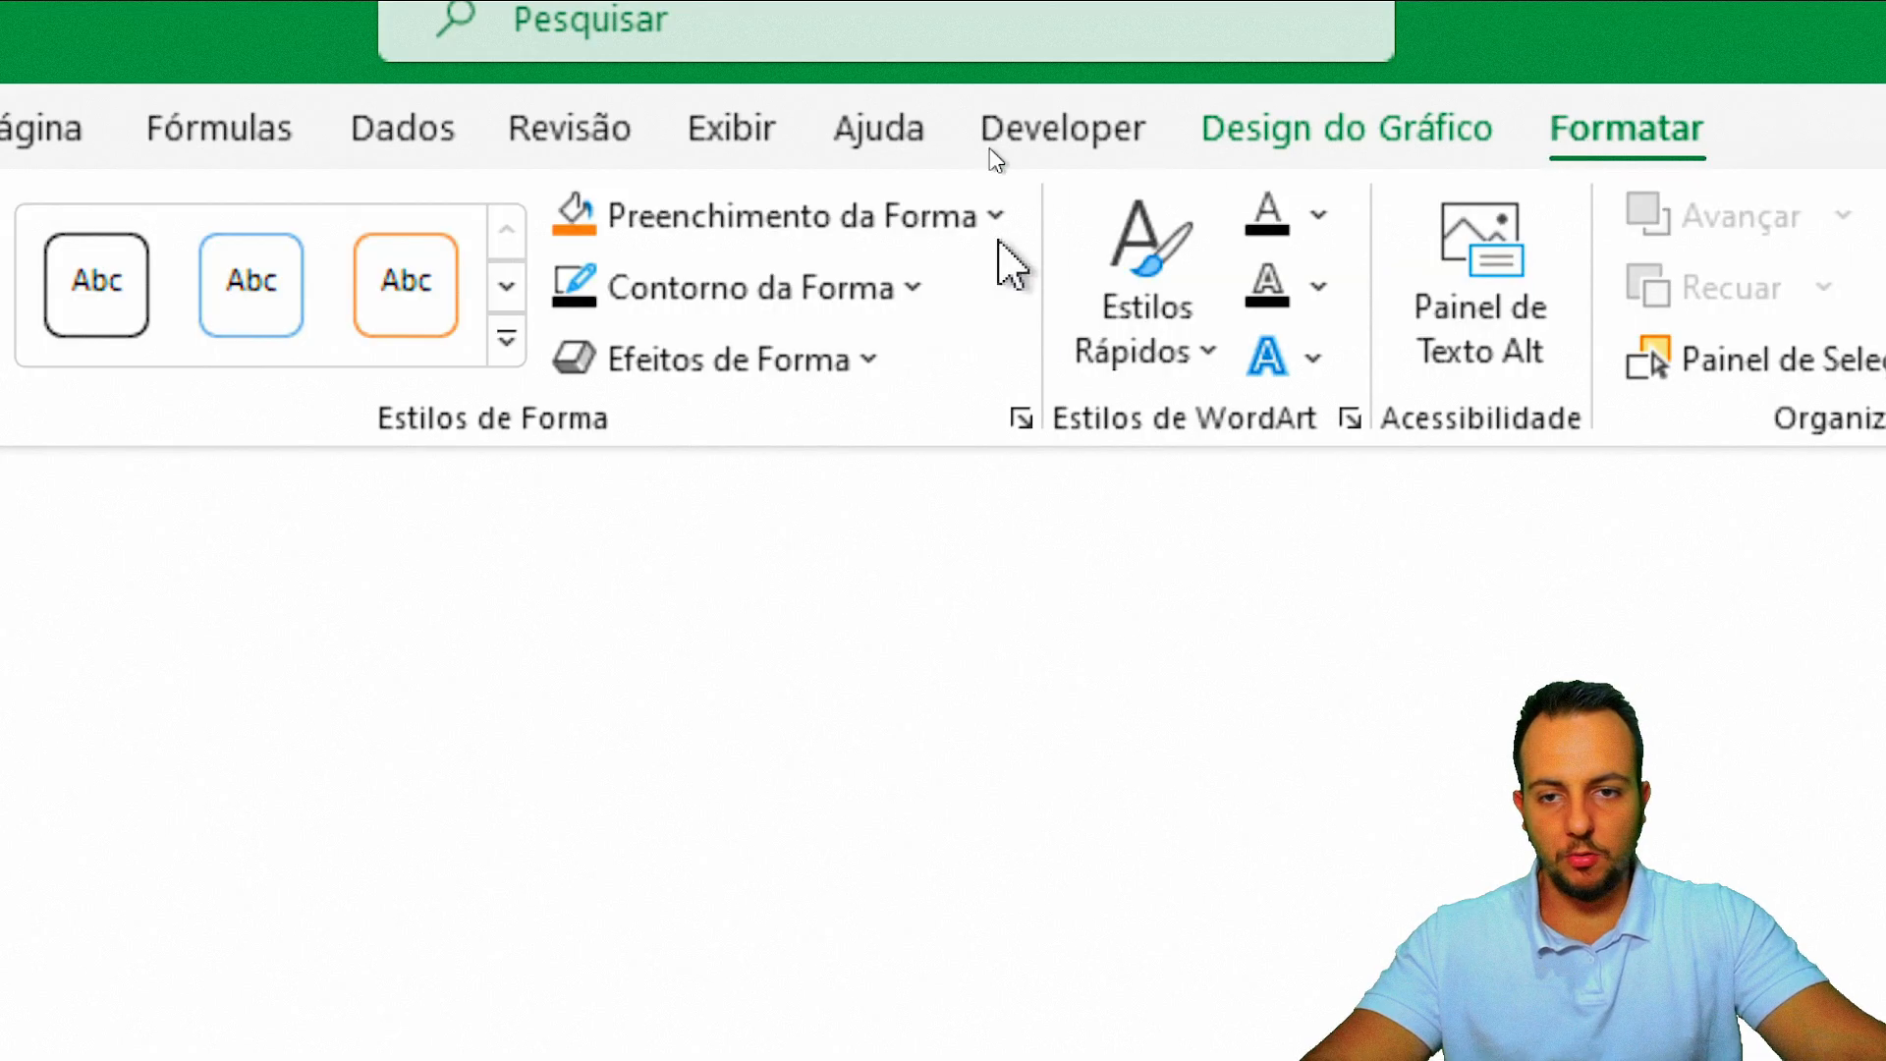
{"action": "left_click", "coordinate": [806, 289]}
{"action": "left_click", "coordinate": [614, 513]}
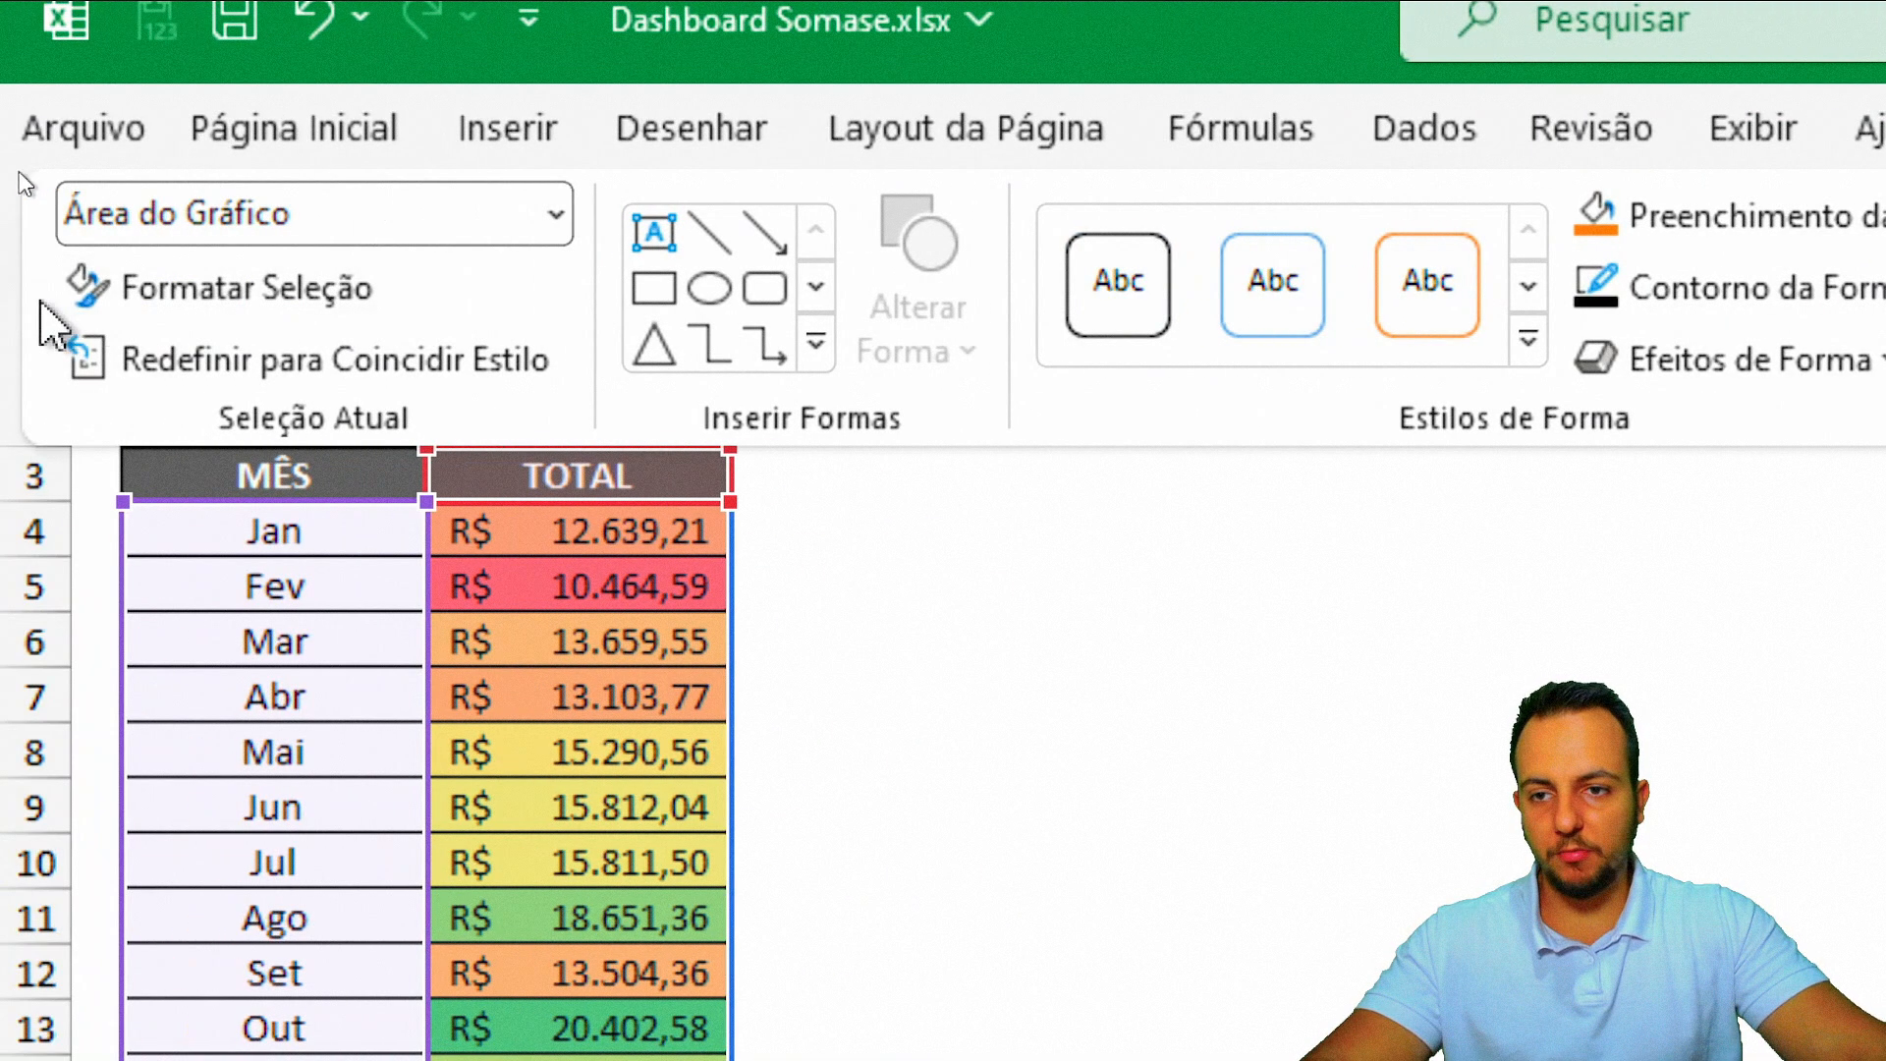
Step: Make all the chart's text bold at font size 10 and deselect the chart
{"action": "left_click", "coordinate": [327, 145]}
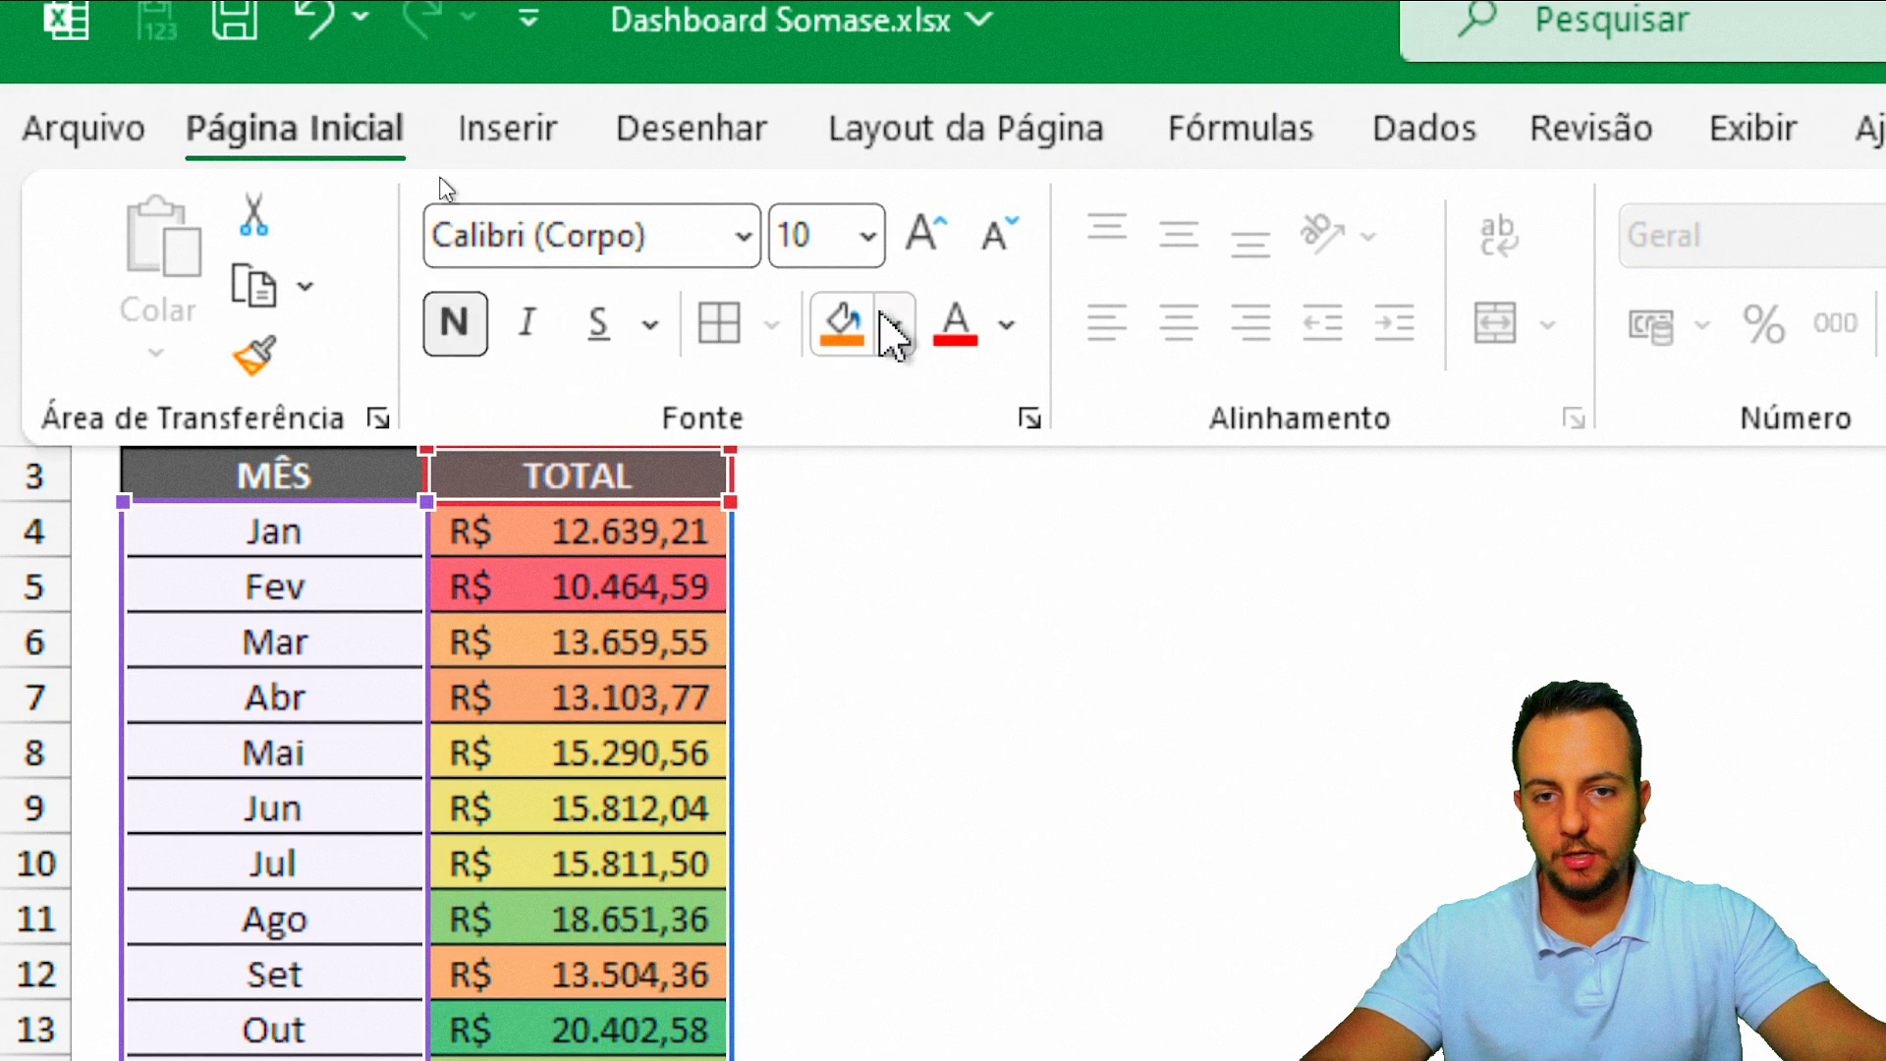
{"action": "left_click", "coordinate": [868, 236]}
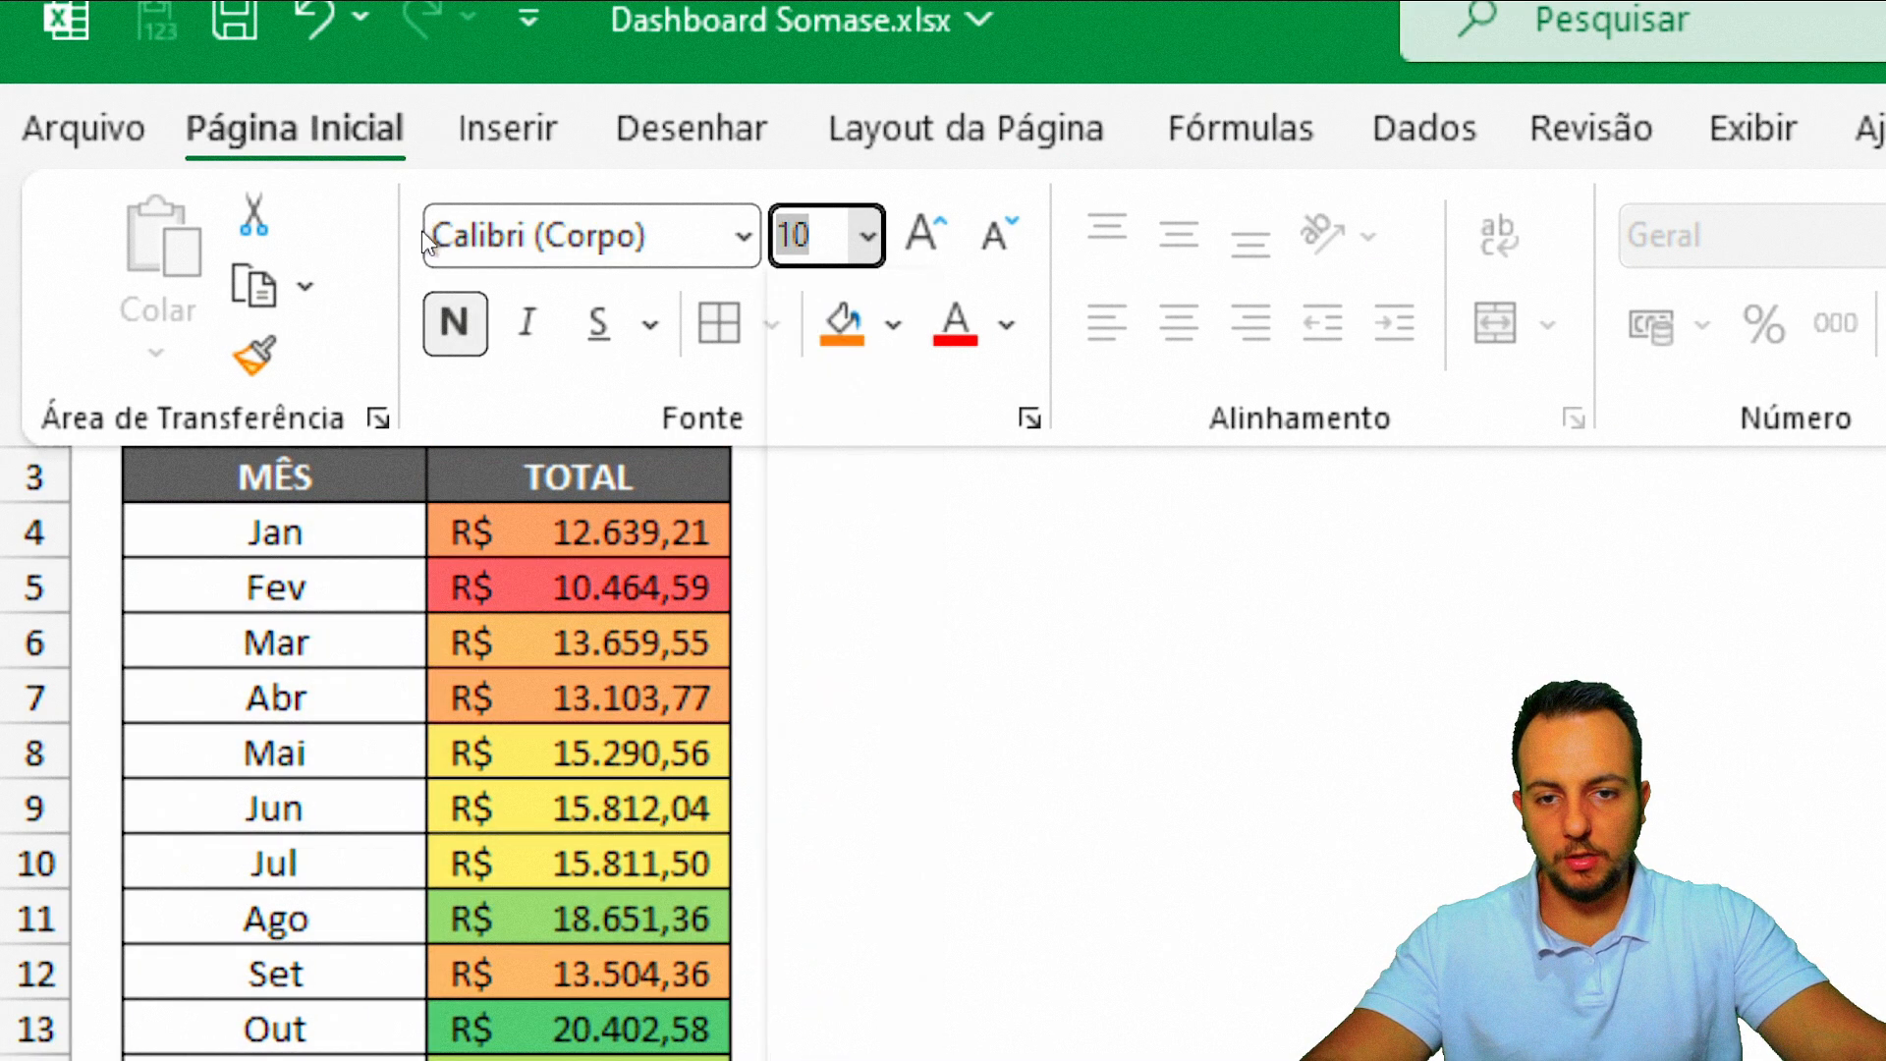
{"action": "left_click", "coordinate": [835, 447]}
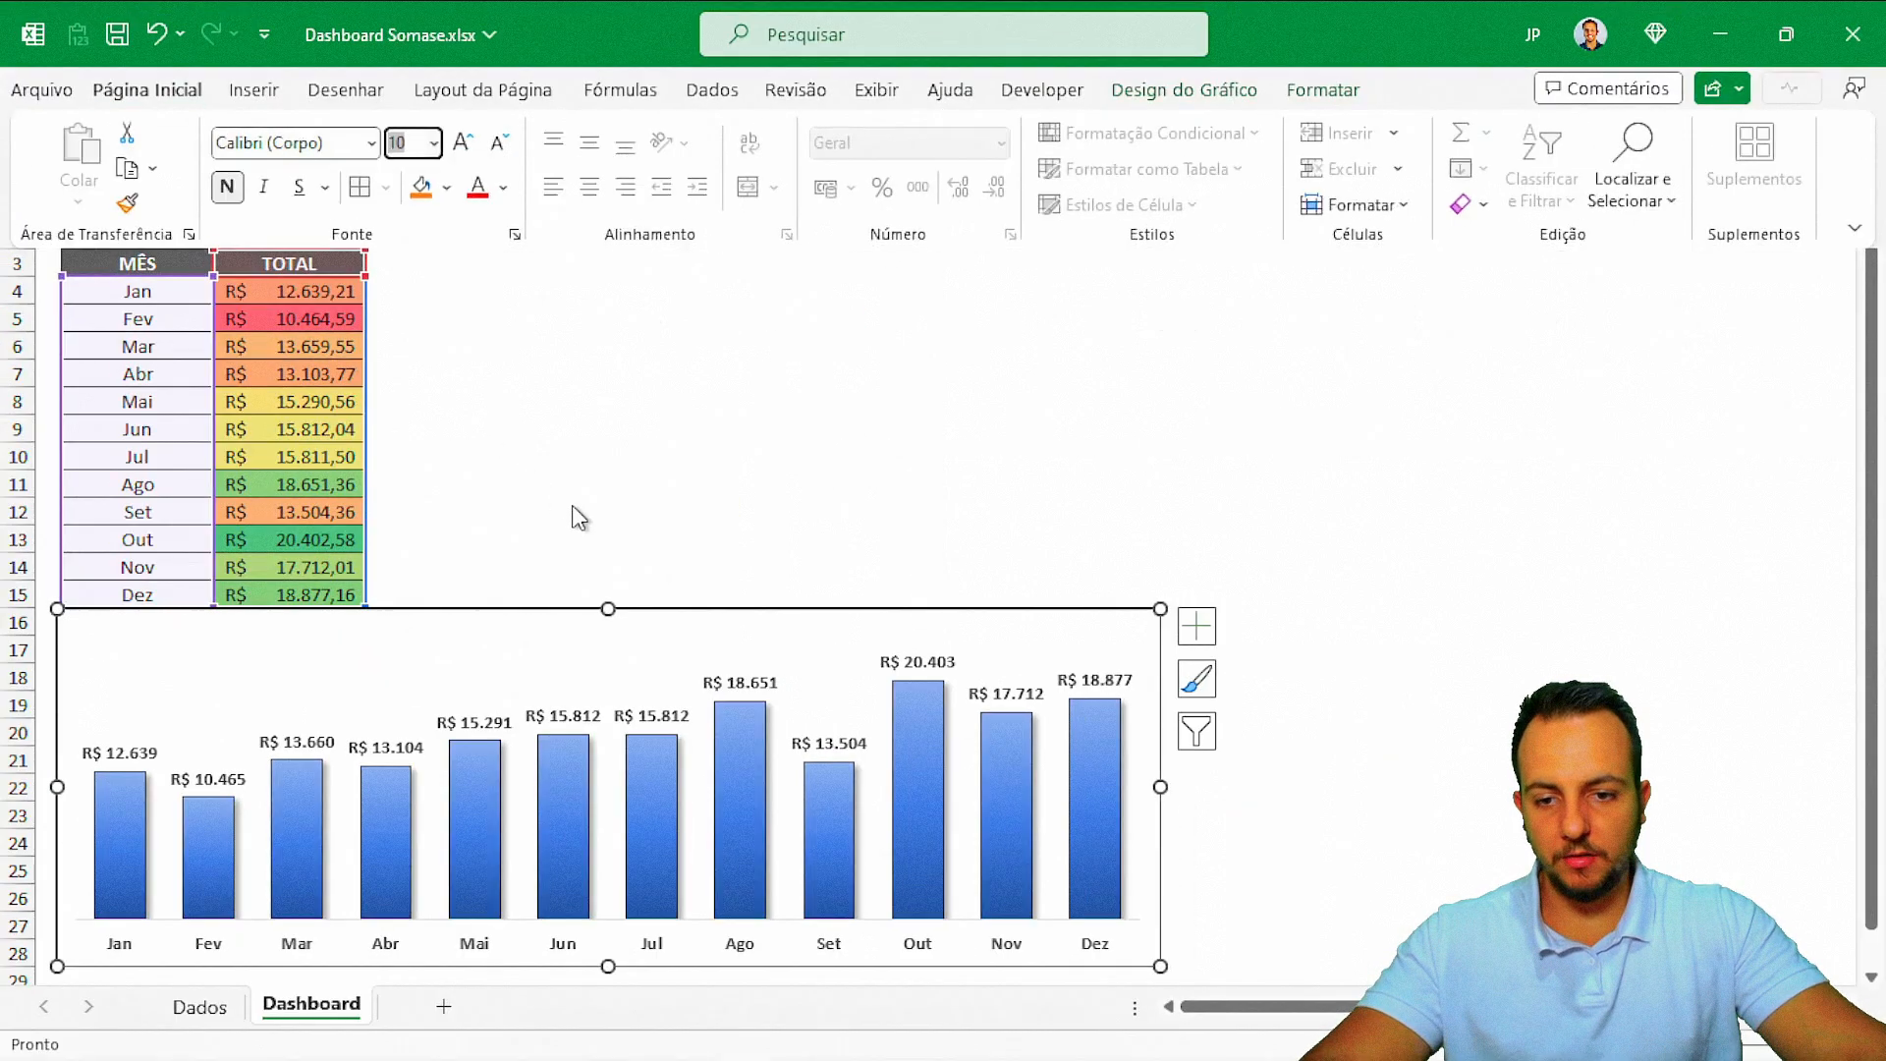
{"action": "left_click", "coordinate": [619, 483]}
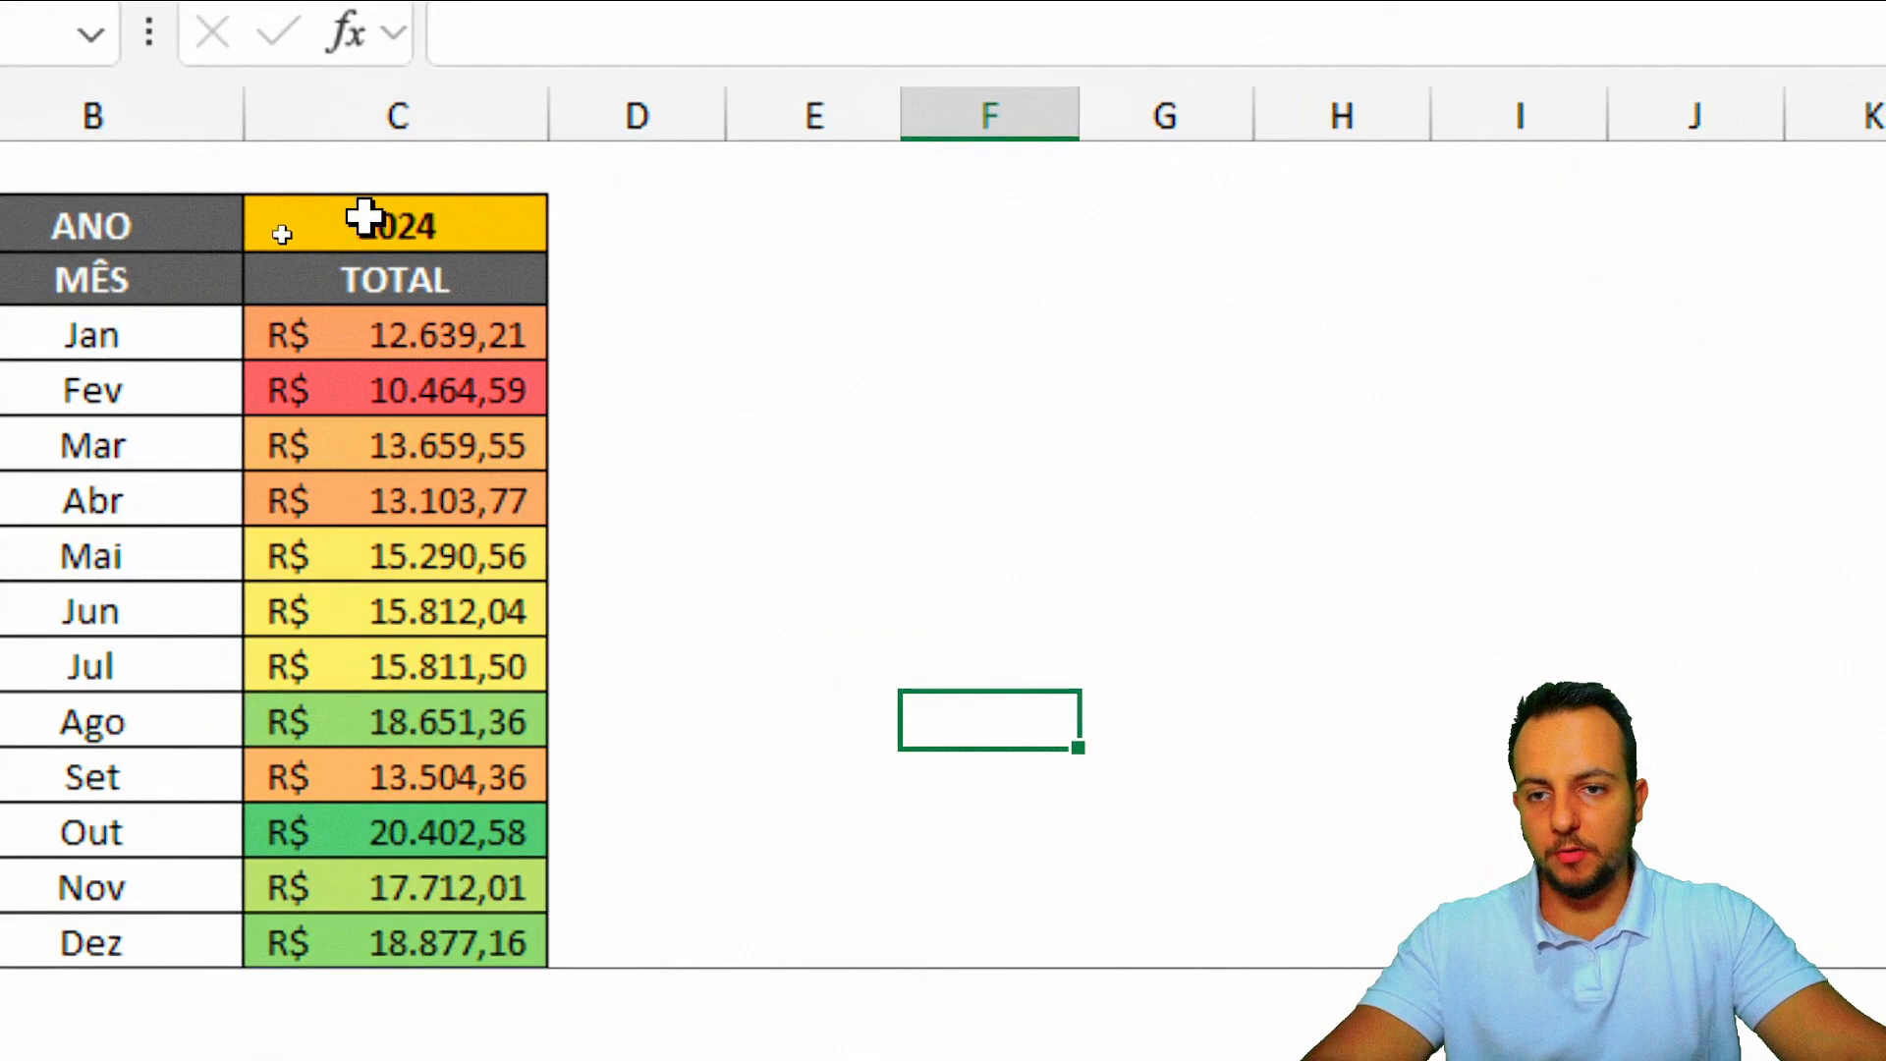
Step: Try the year drop-down in C2 with 2025 and leave it set to 2023
{"action": "left_click", "coordinate": [309, 236]}
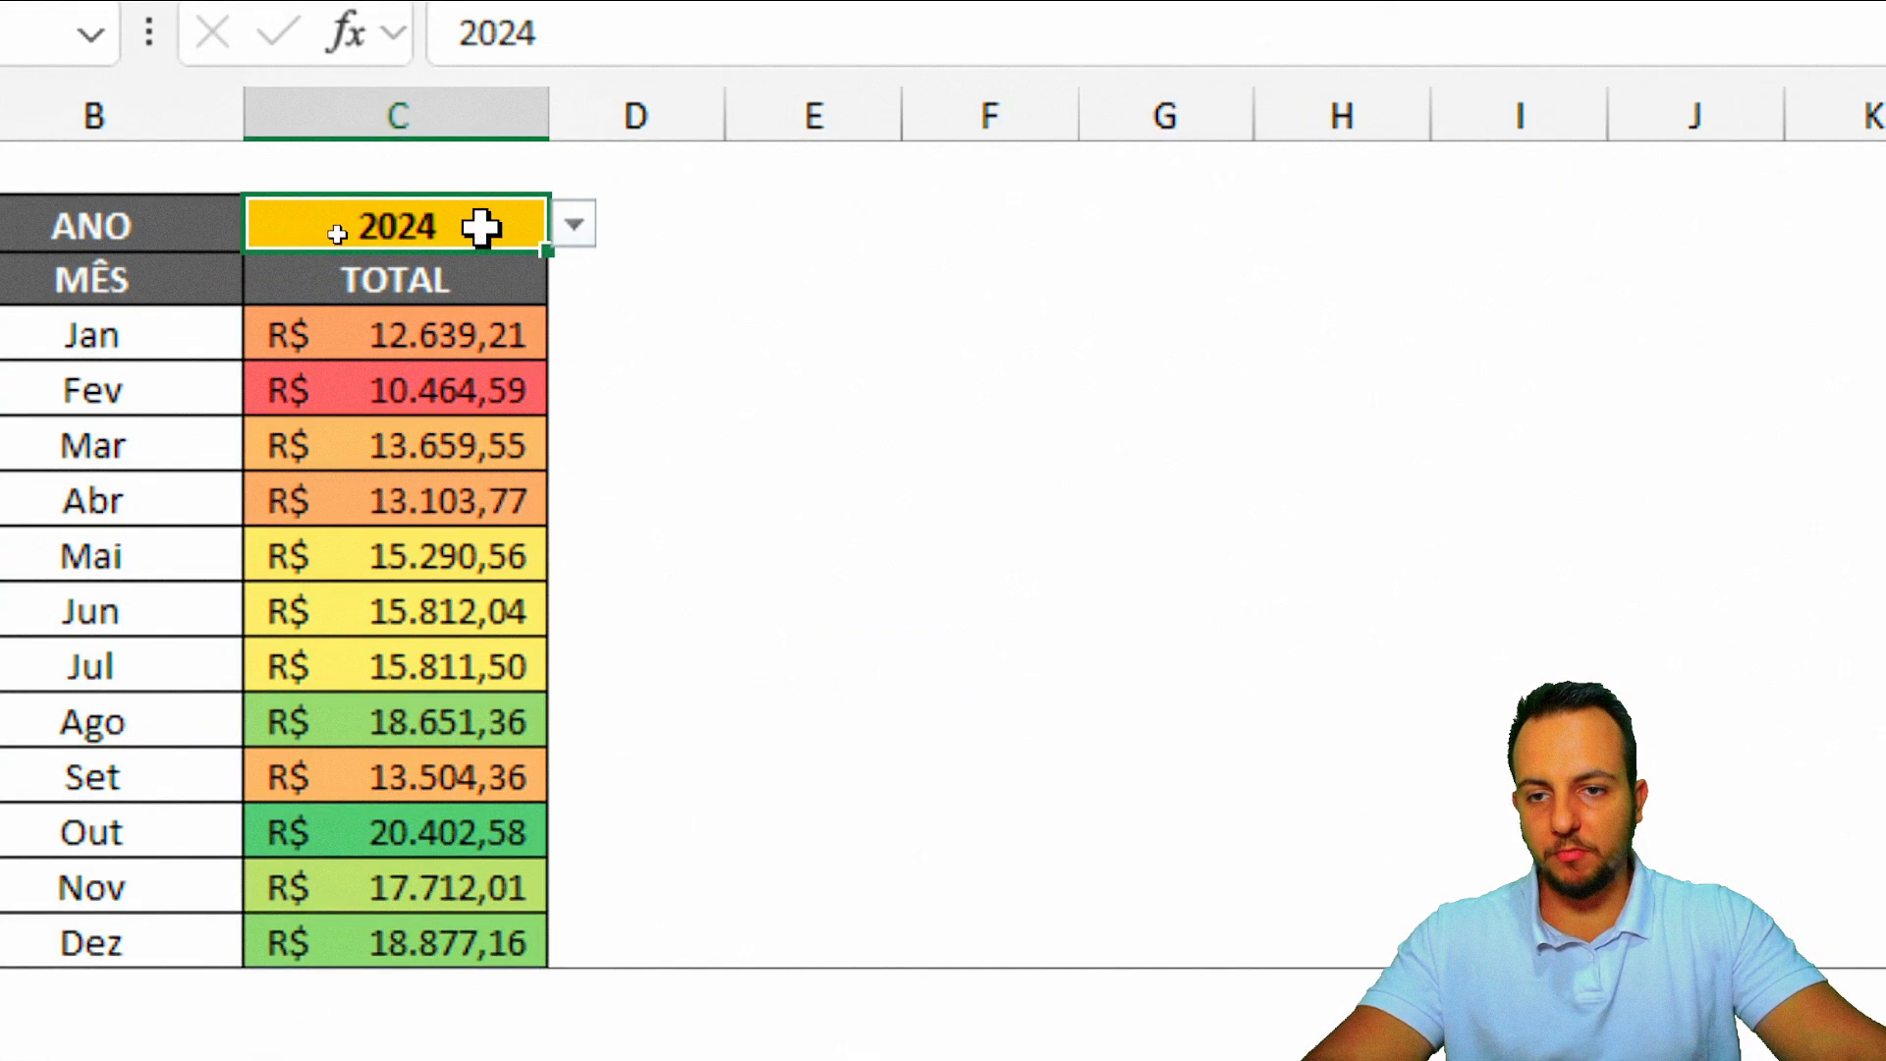
{"action": "left_click", "coordinate": [377, 235]}
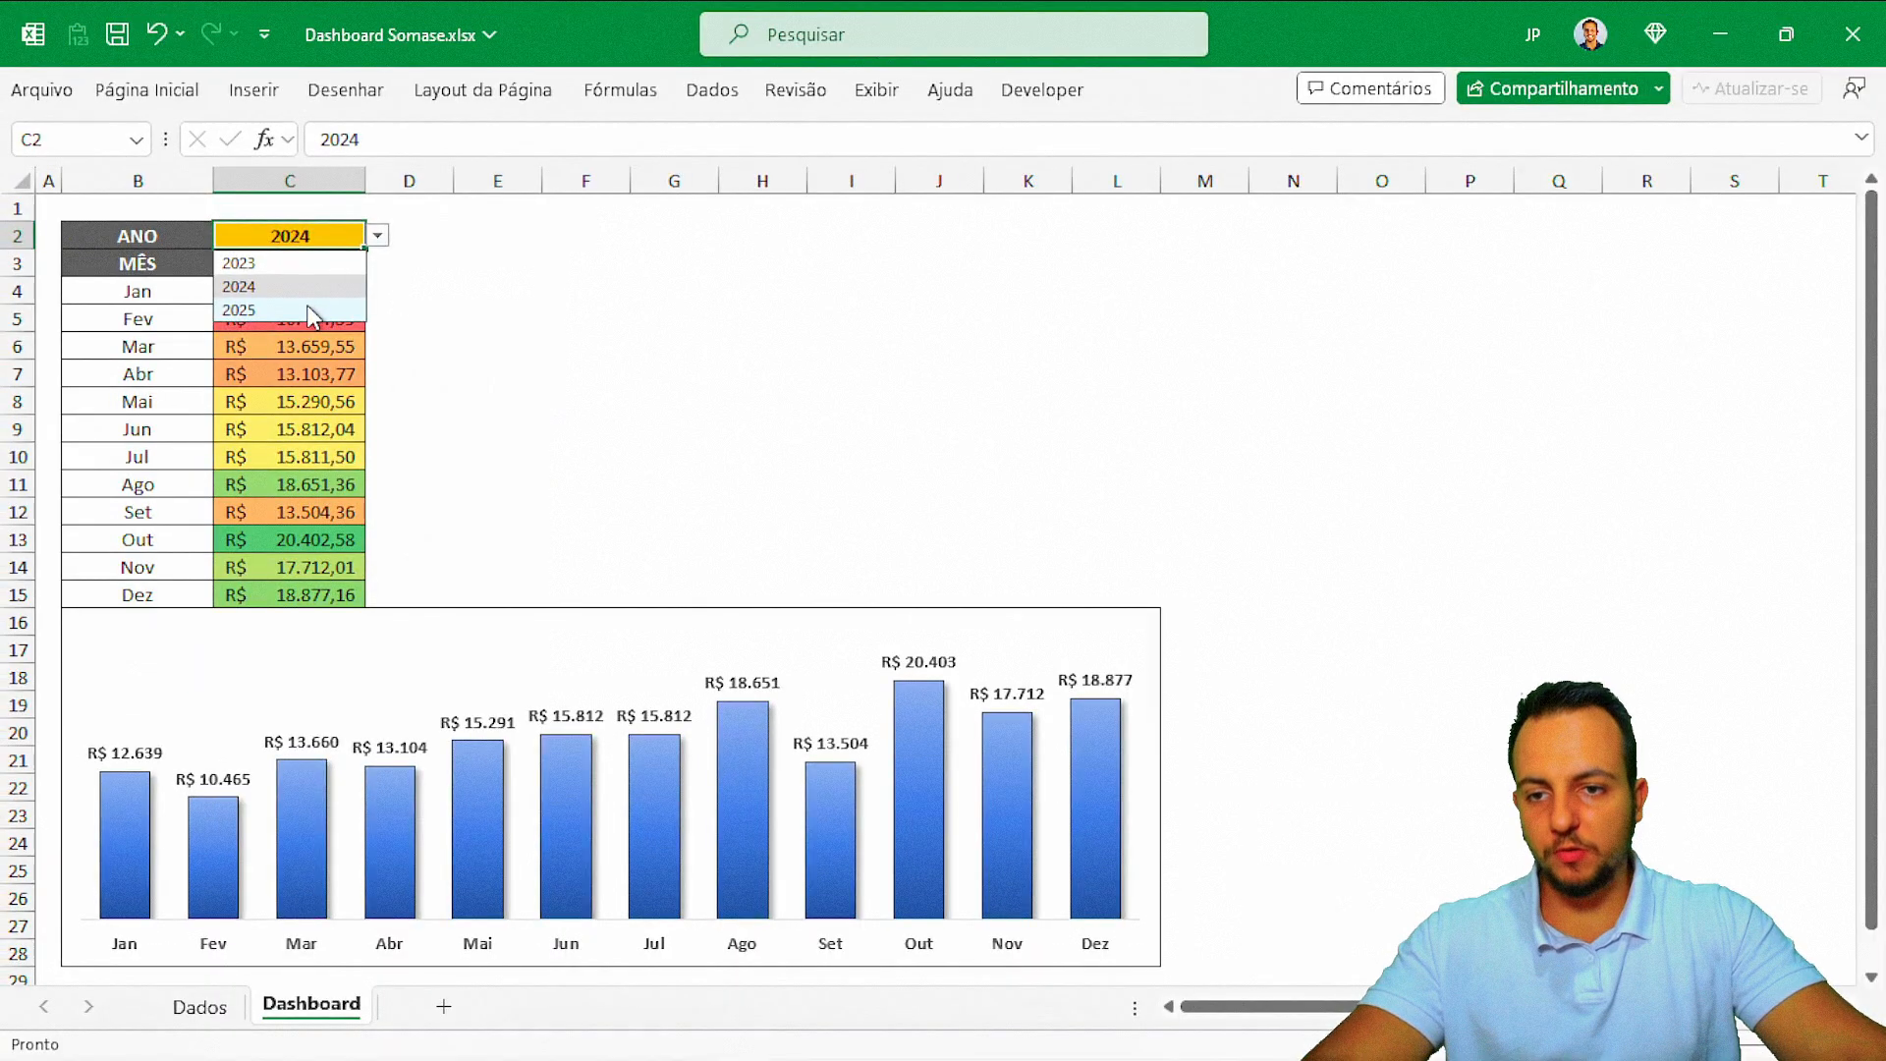
{"action": "left_click", "coordinate": [308, 310]}
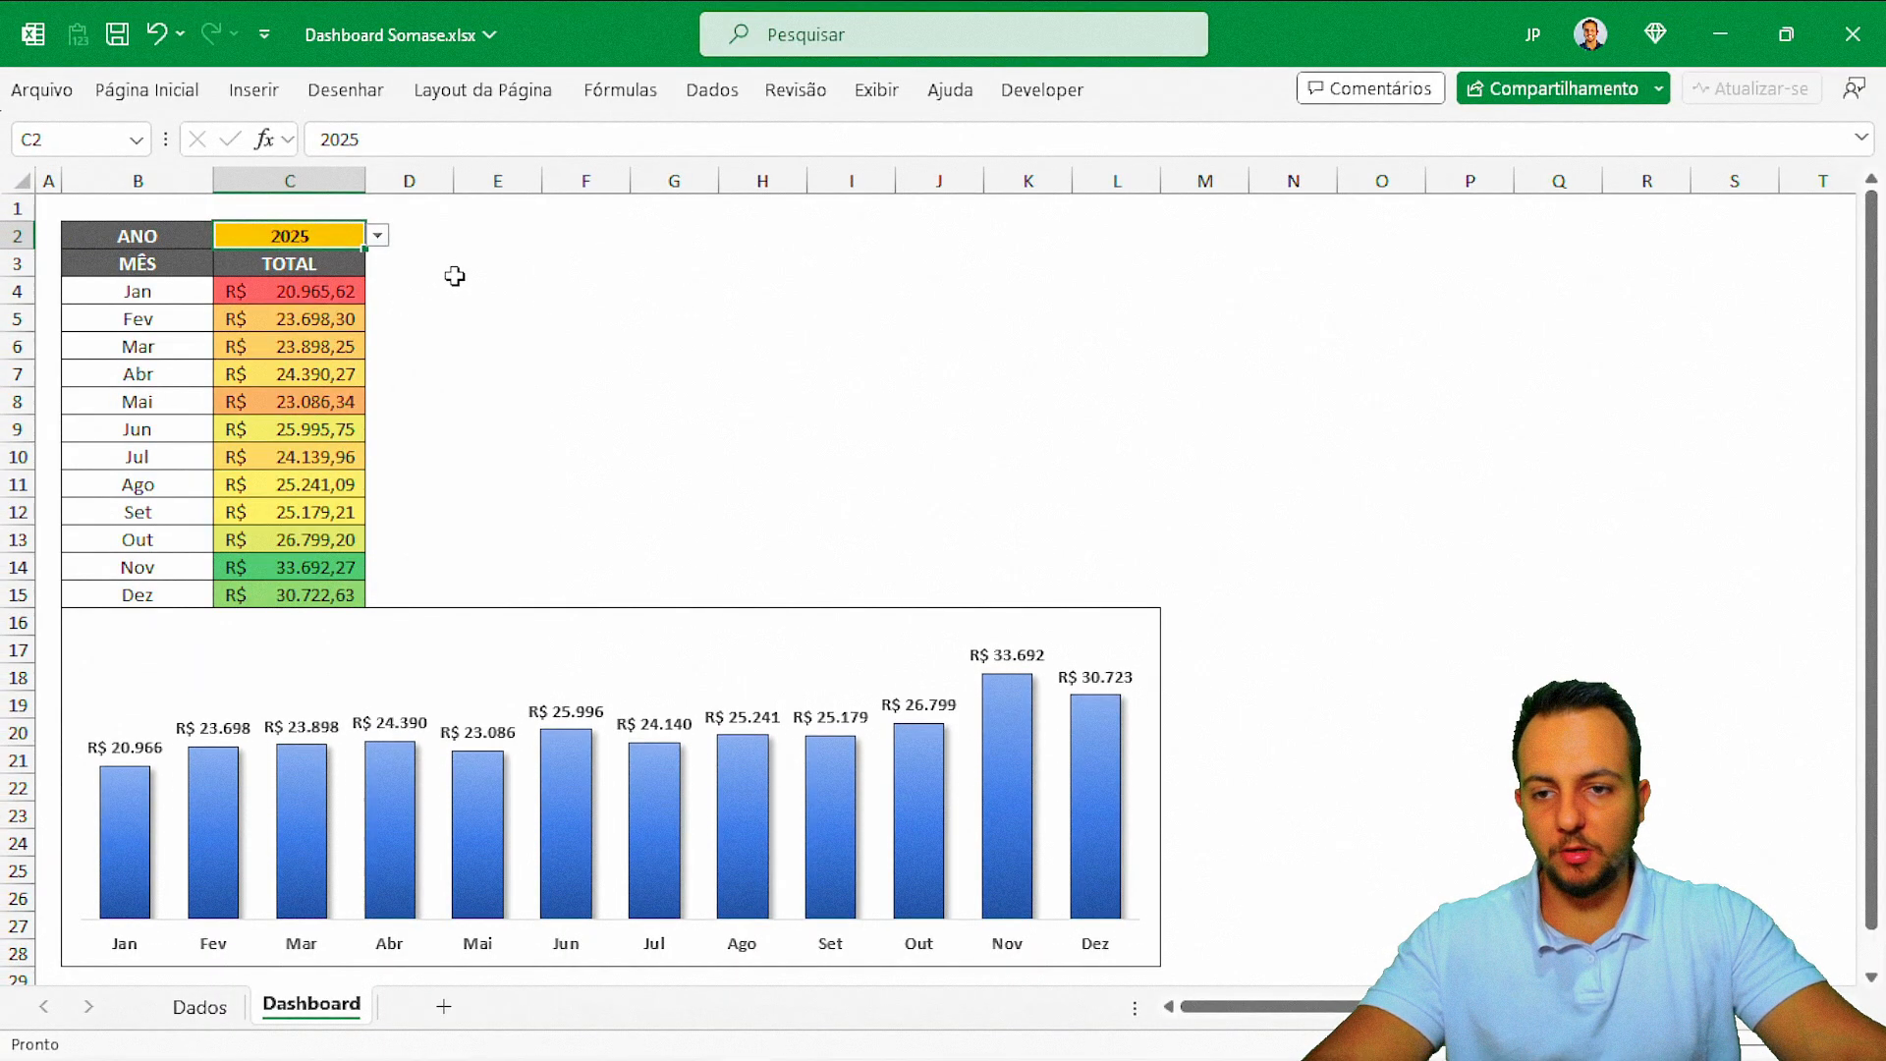
{"action": "left_click", "coordinate": [377, 236]}
{"action": "left_click", "coordinate": [324, 257]}
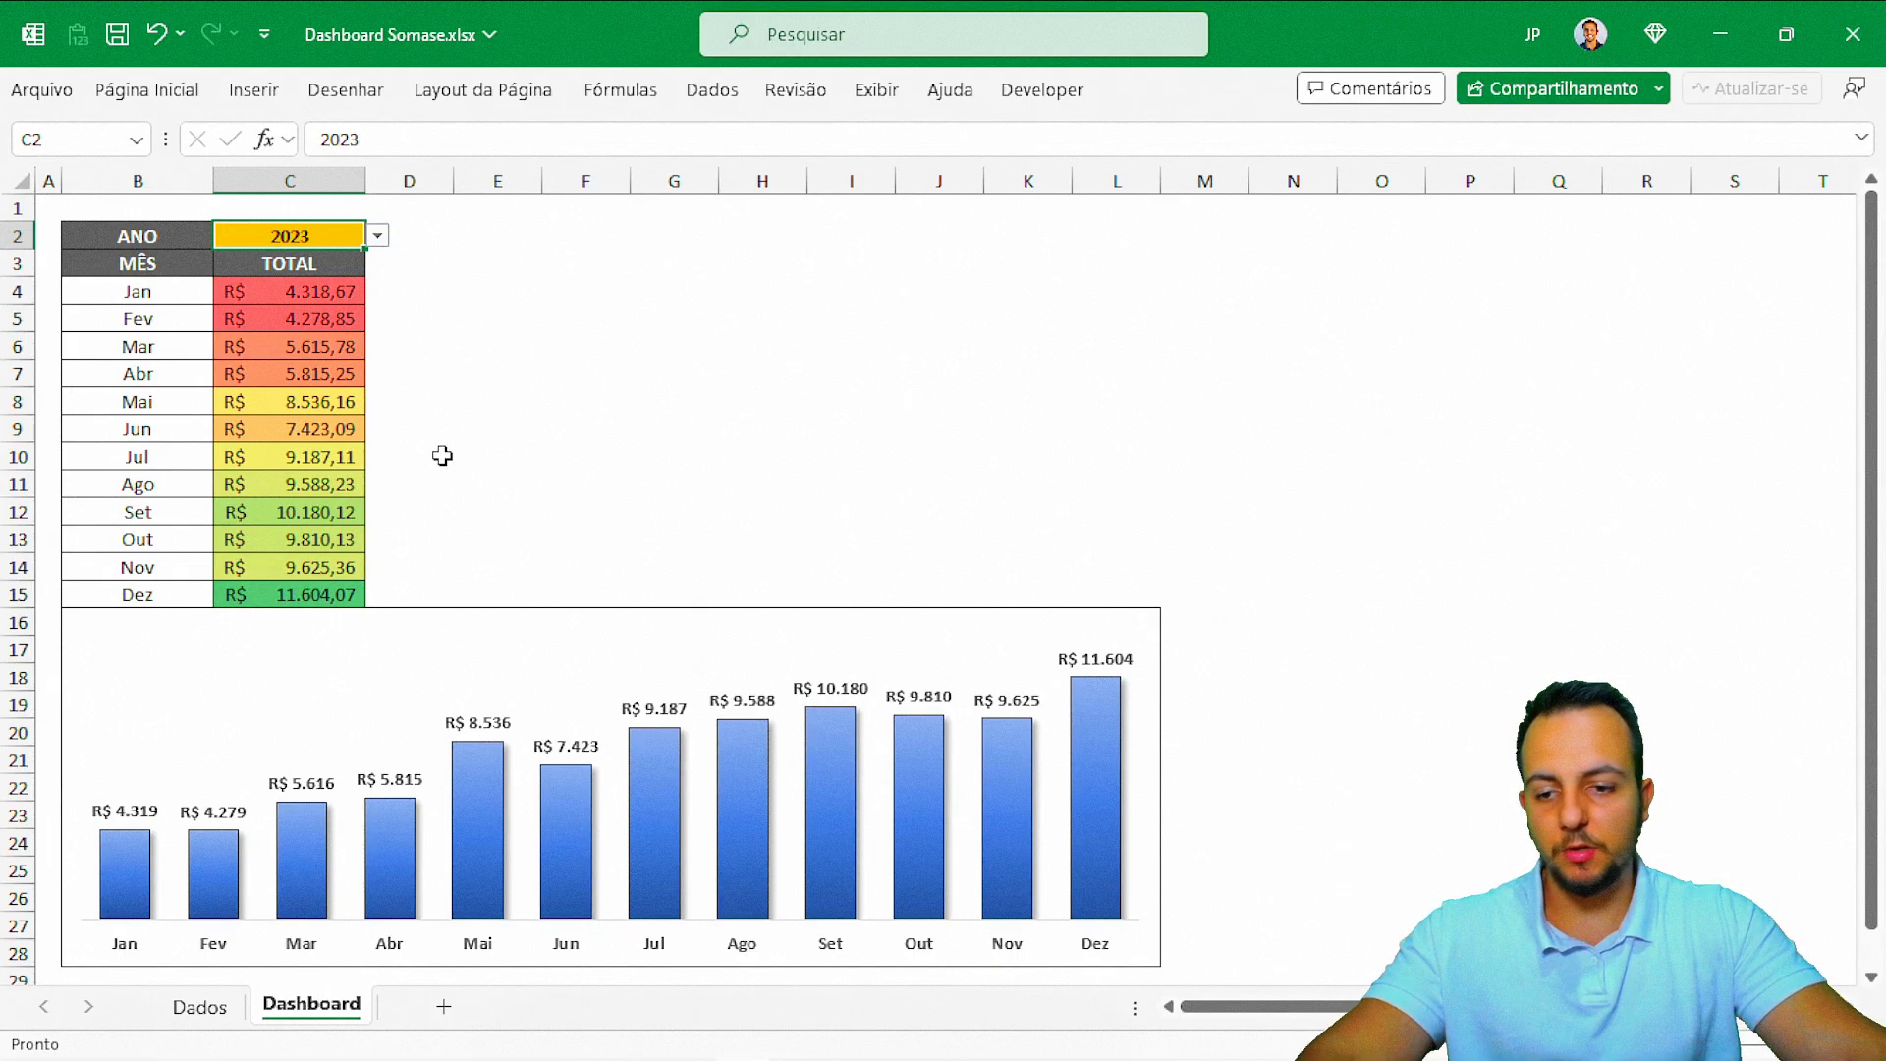
Step: Copy the five product names, Whey Protein to Glutamina, from the Dados sheet into the Dashboard sheet starting at F5
{"action": "left_click", "coordinate": [200, 1007]}
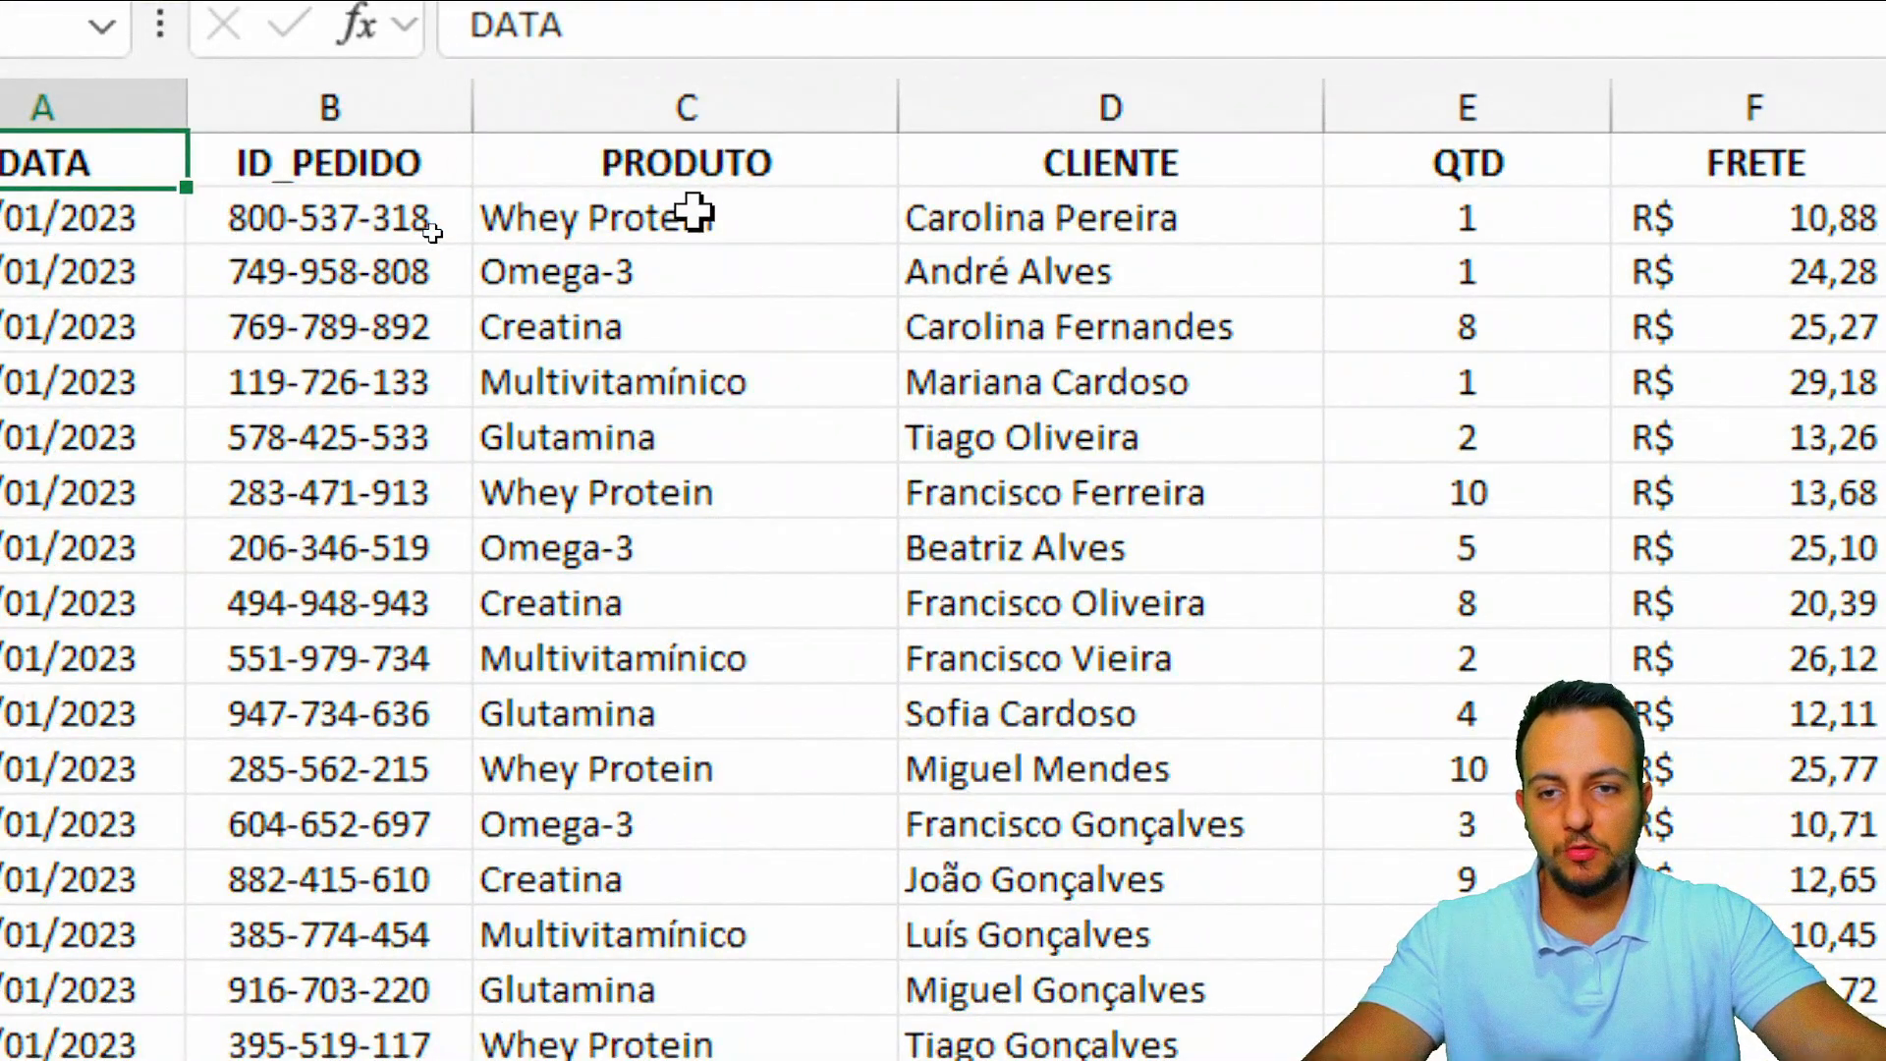
{"action": "left_click_drag", "start_coordinate": [716, 211], "coordinate": [749, 426]}
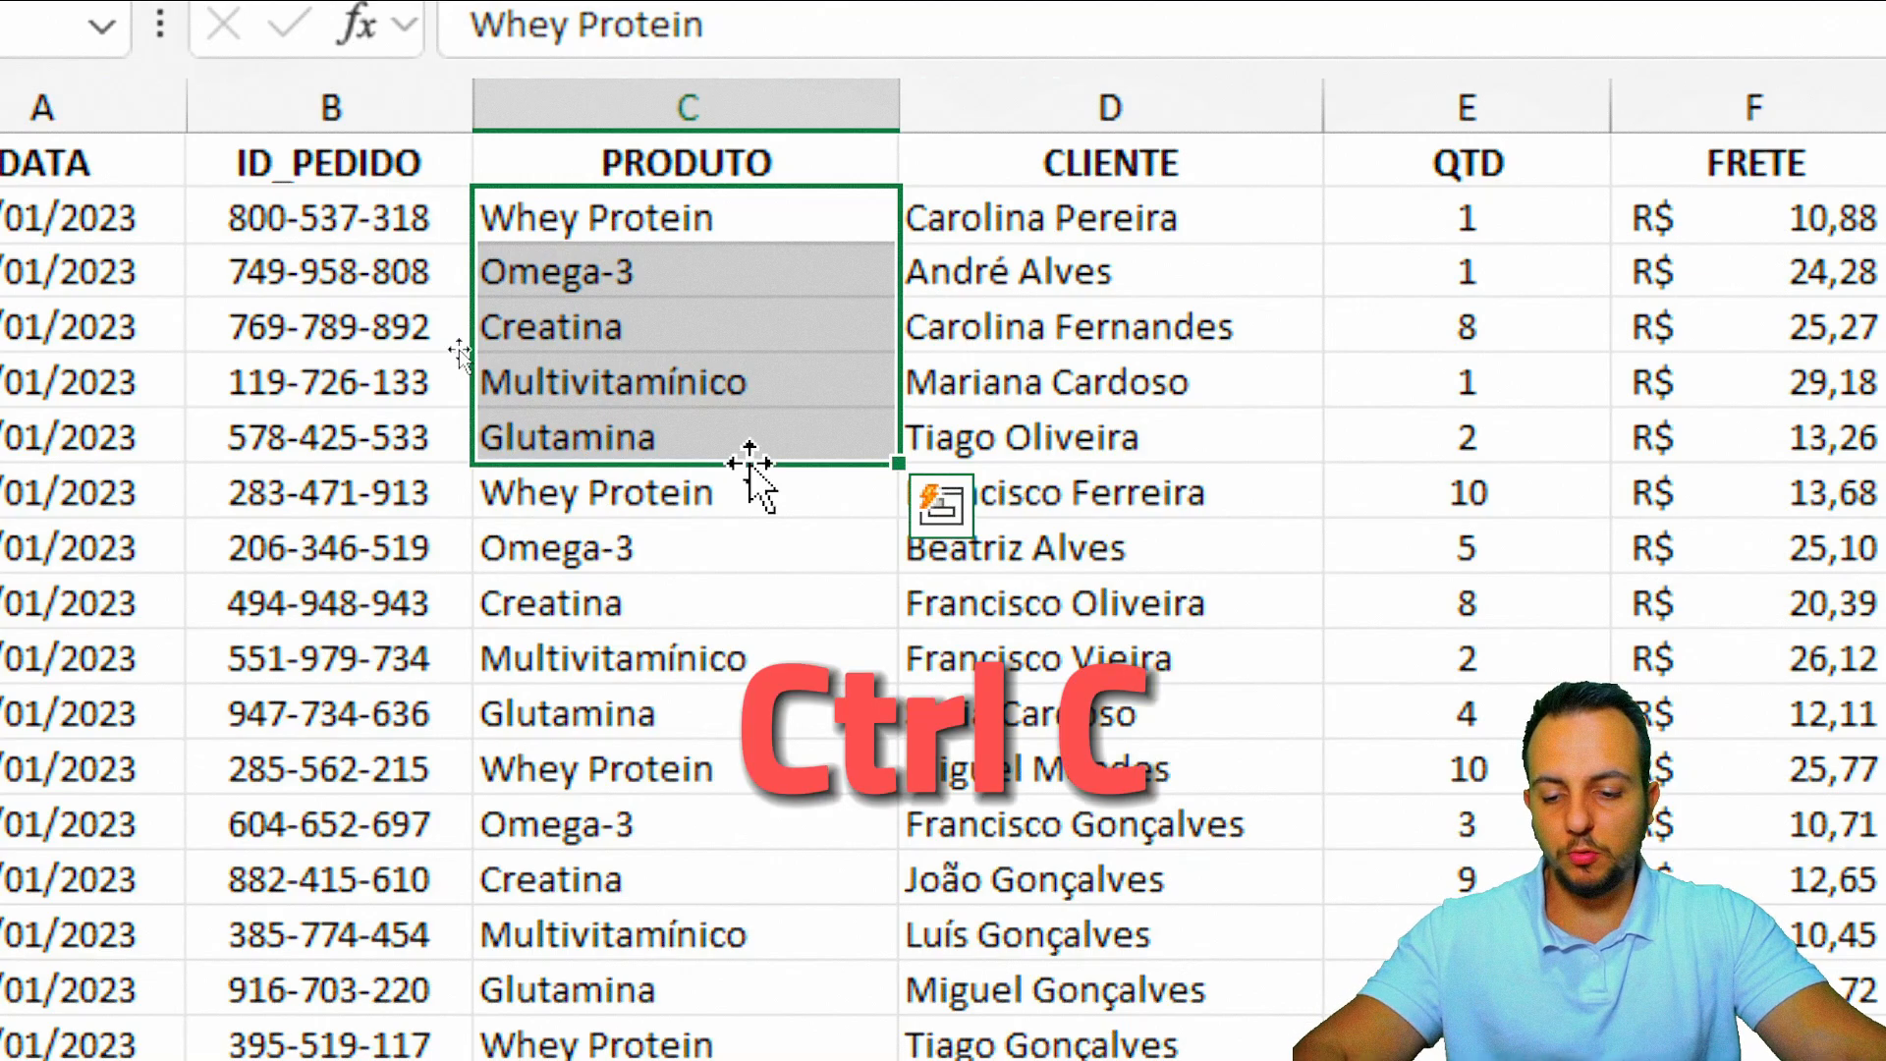
{"action": "key", "text": "ctrl+c"}
{"action": "left_click", "coordinate": [310, 1006]}
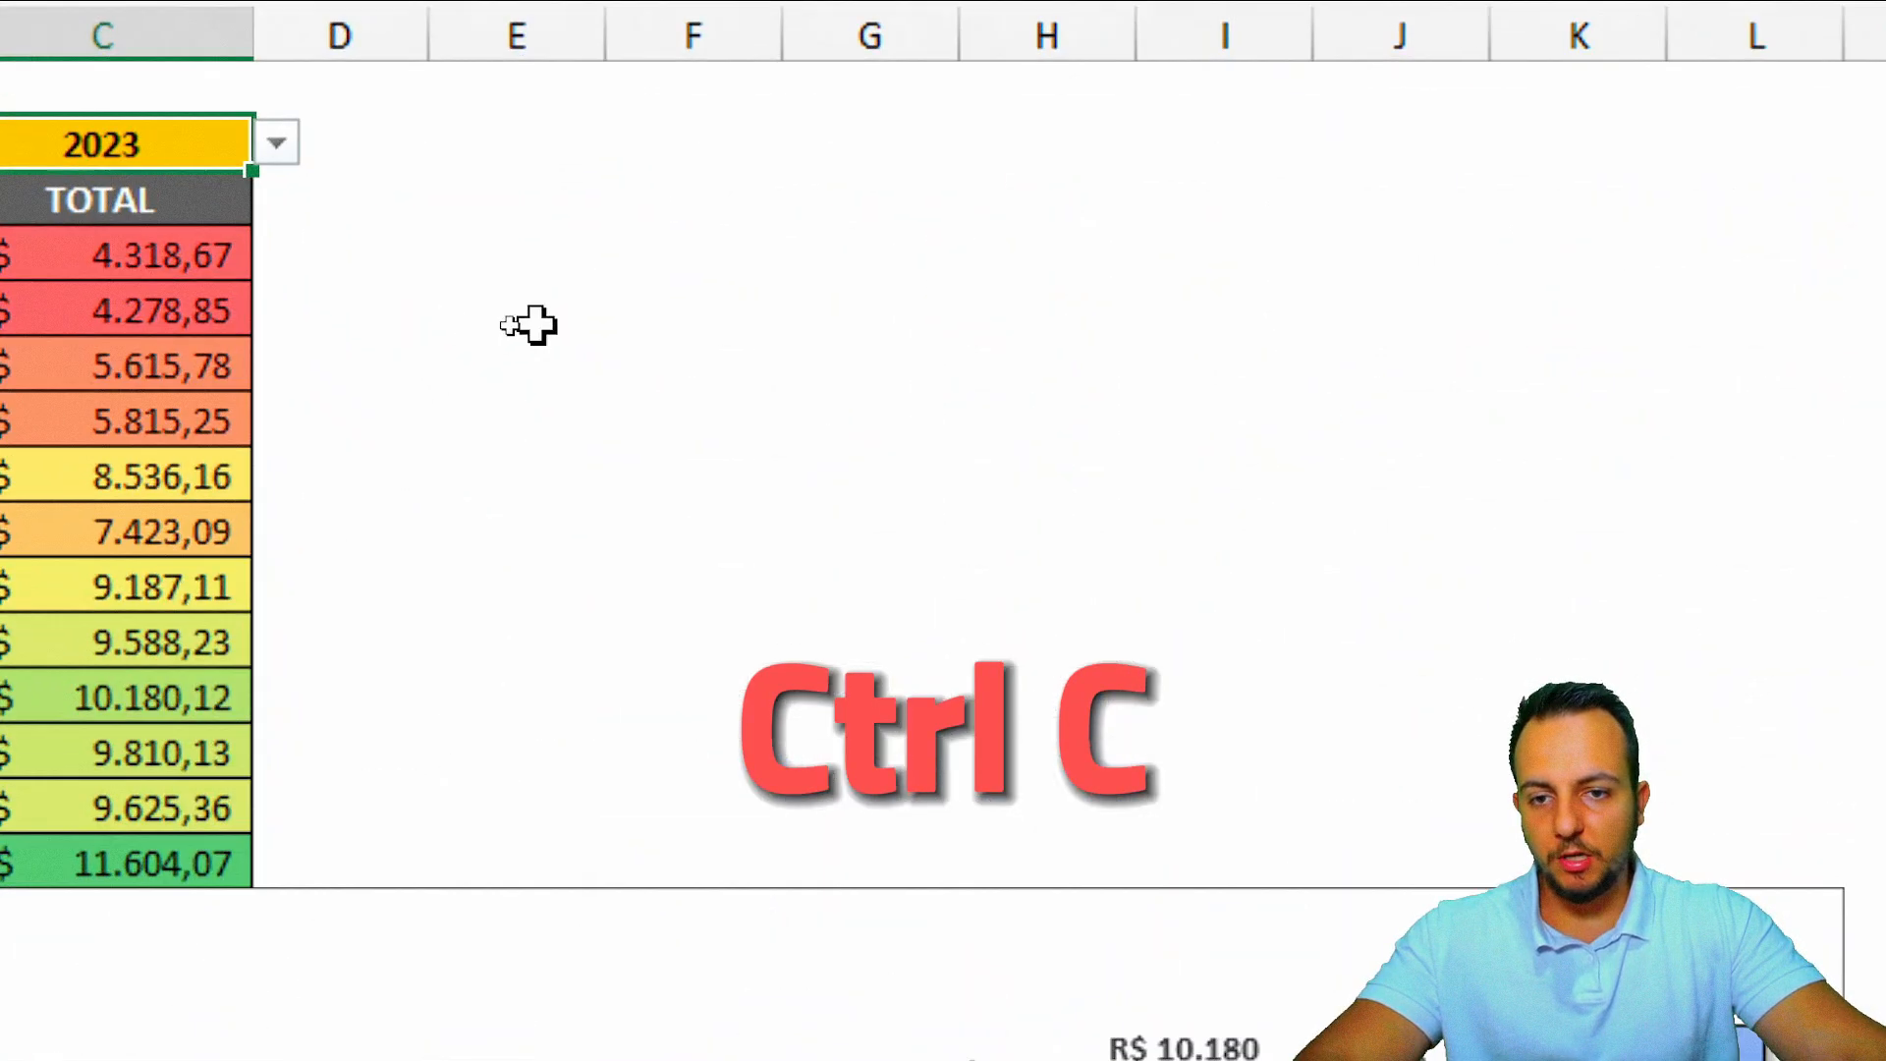
{"action": "left_click", "coordinate": [550, 317]}
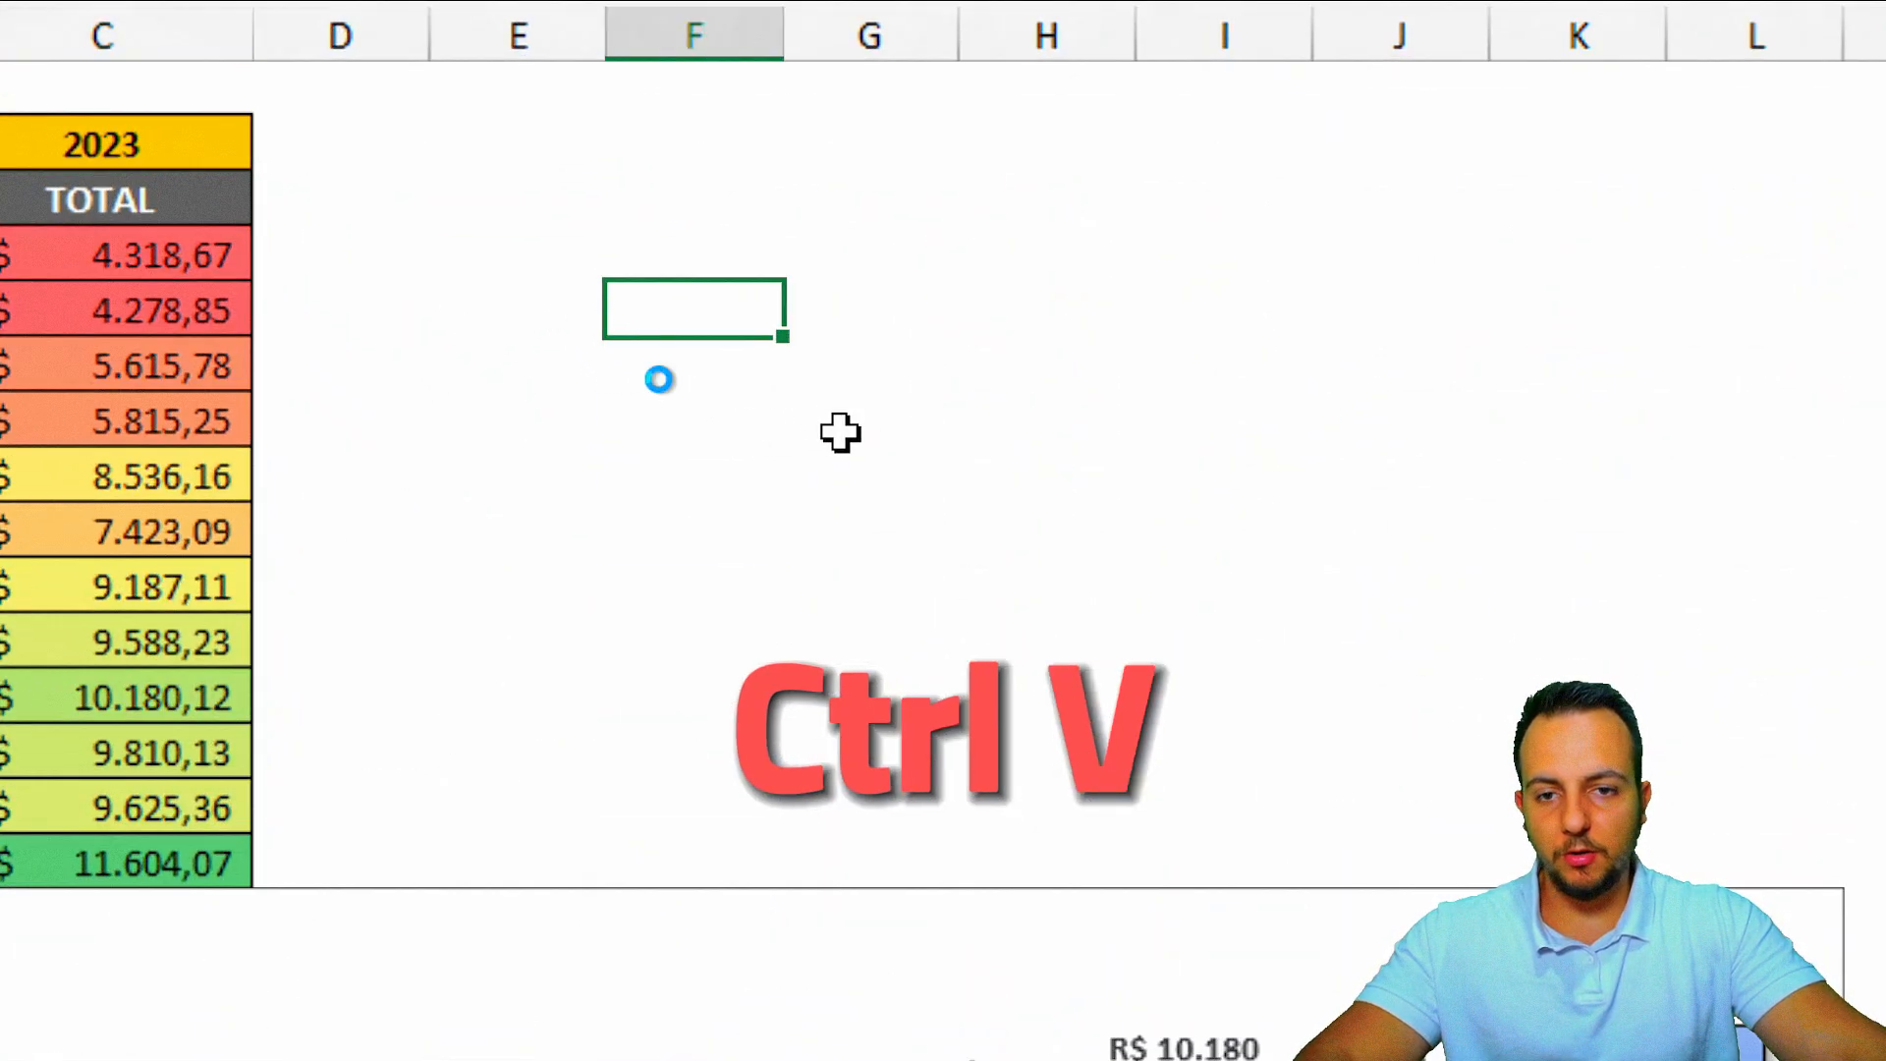
{"action": "key", "text": "ctrl+v"}
Step: Start a SOMASES formula in G5 beside Whey Protein with the TOTAL column Dados!G:G as the sum range
{"action": "left_click", "coordinate": [918, 316]}
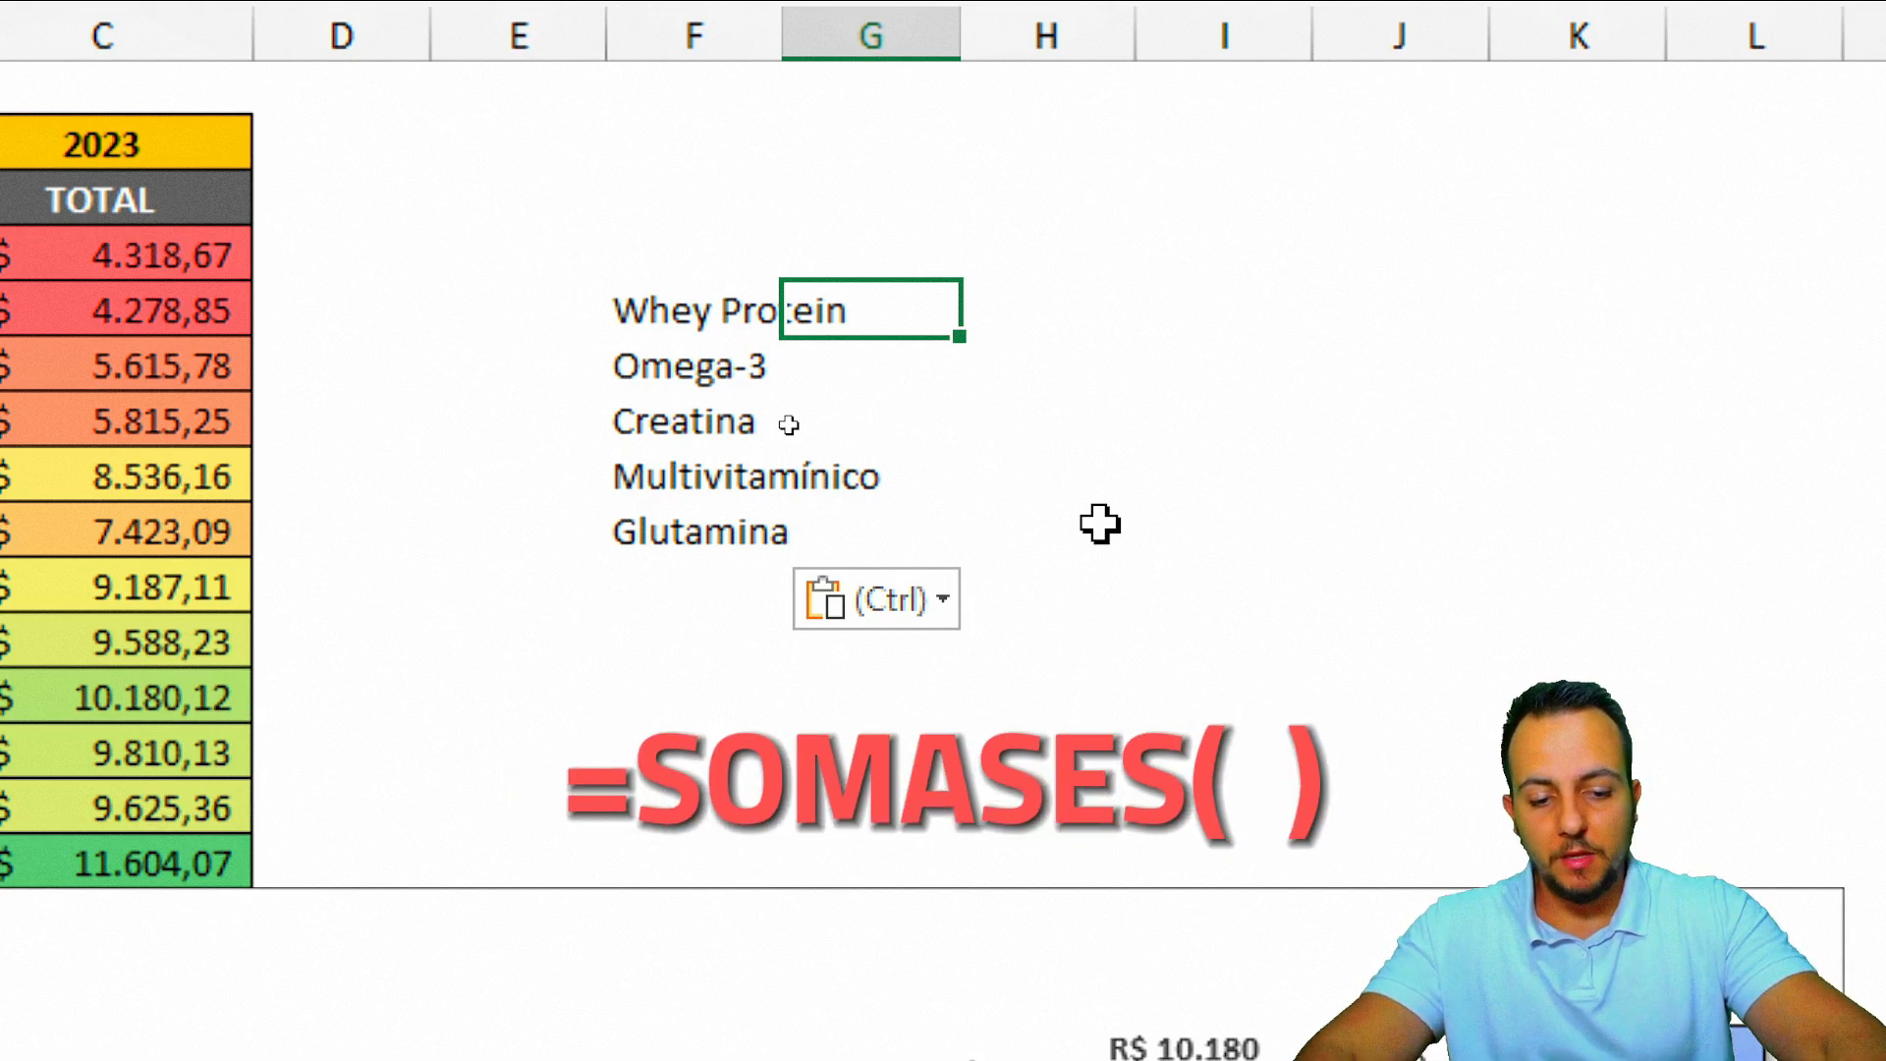
{"action": "type", "text": "=somases"}
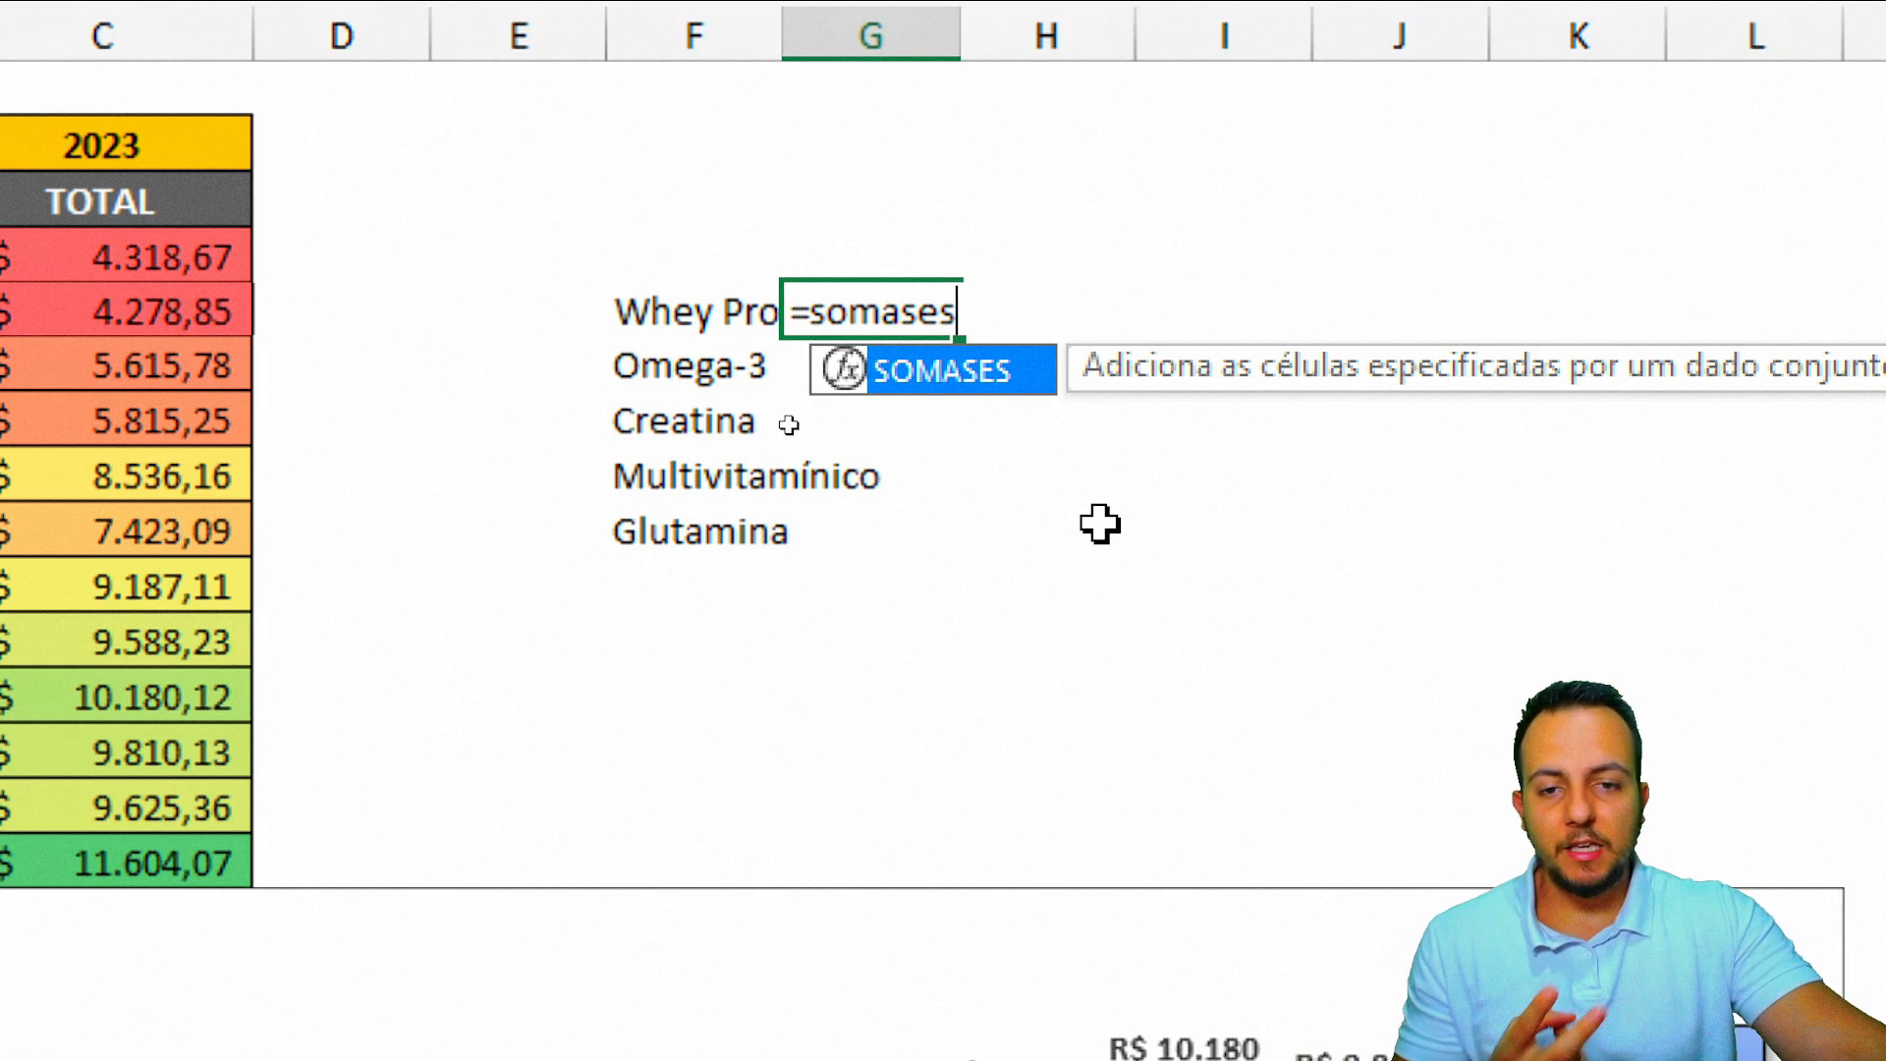
{"action": "double_click", "coordinate": [1001, 378]}
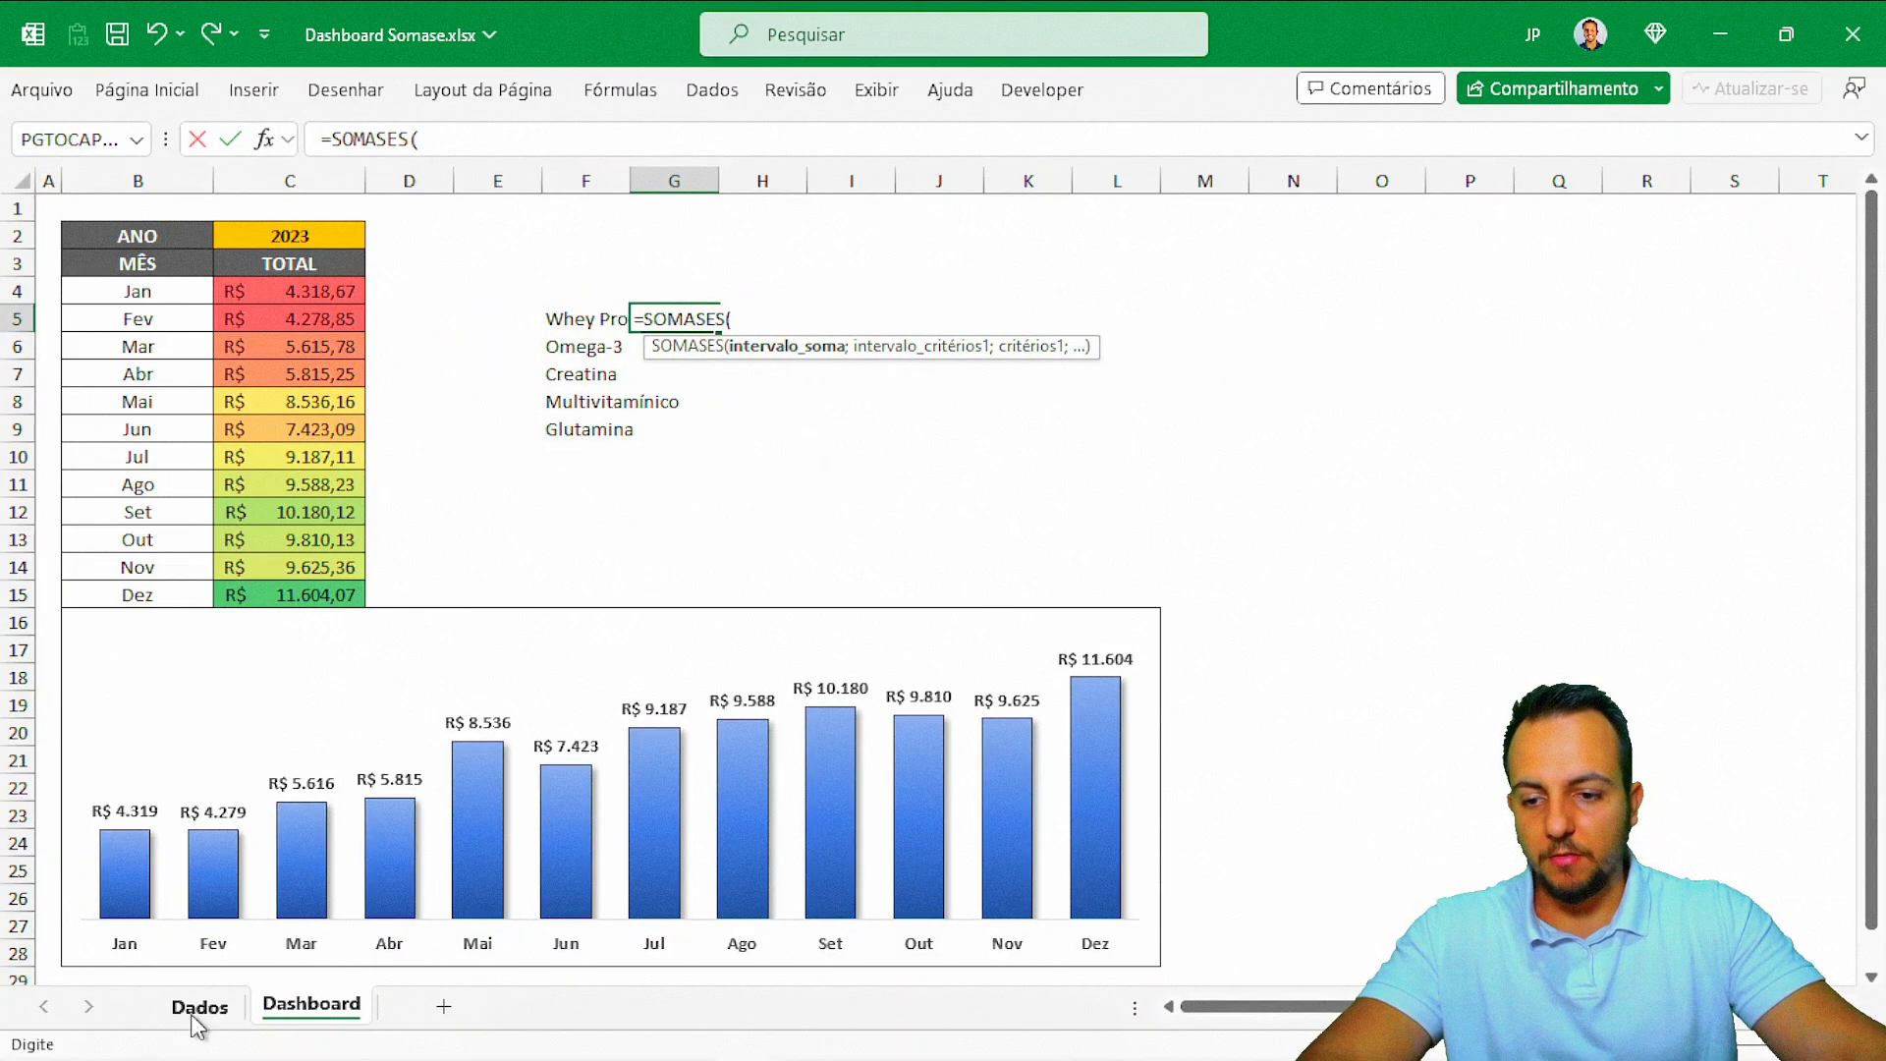
{"action": "left_click", "coordinate": [192, 1018]}
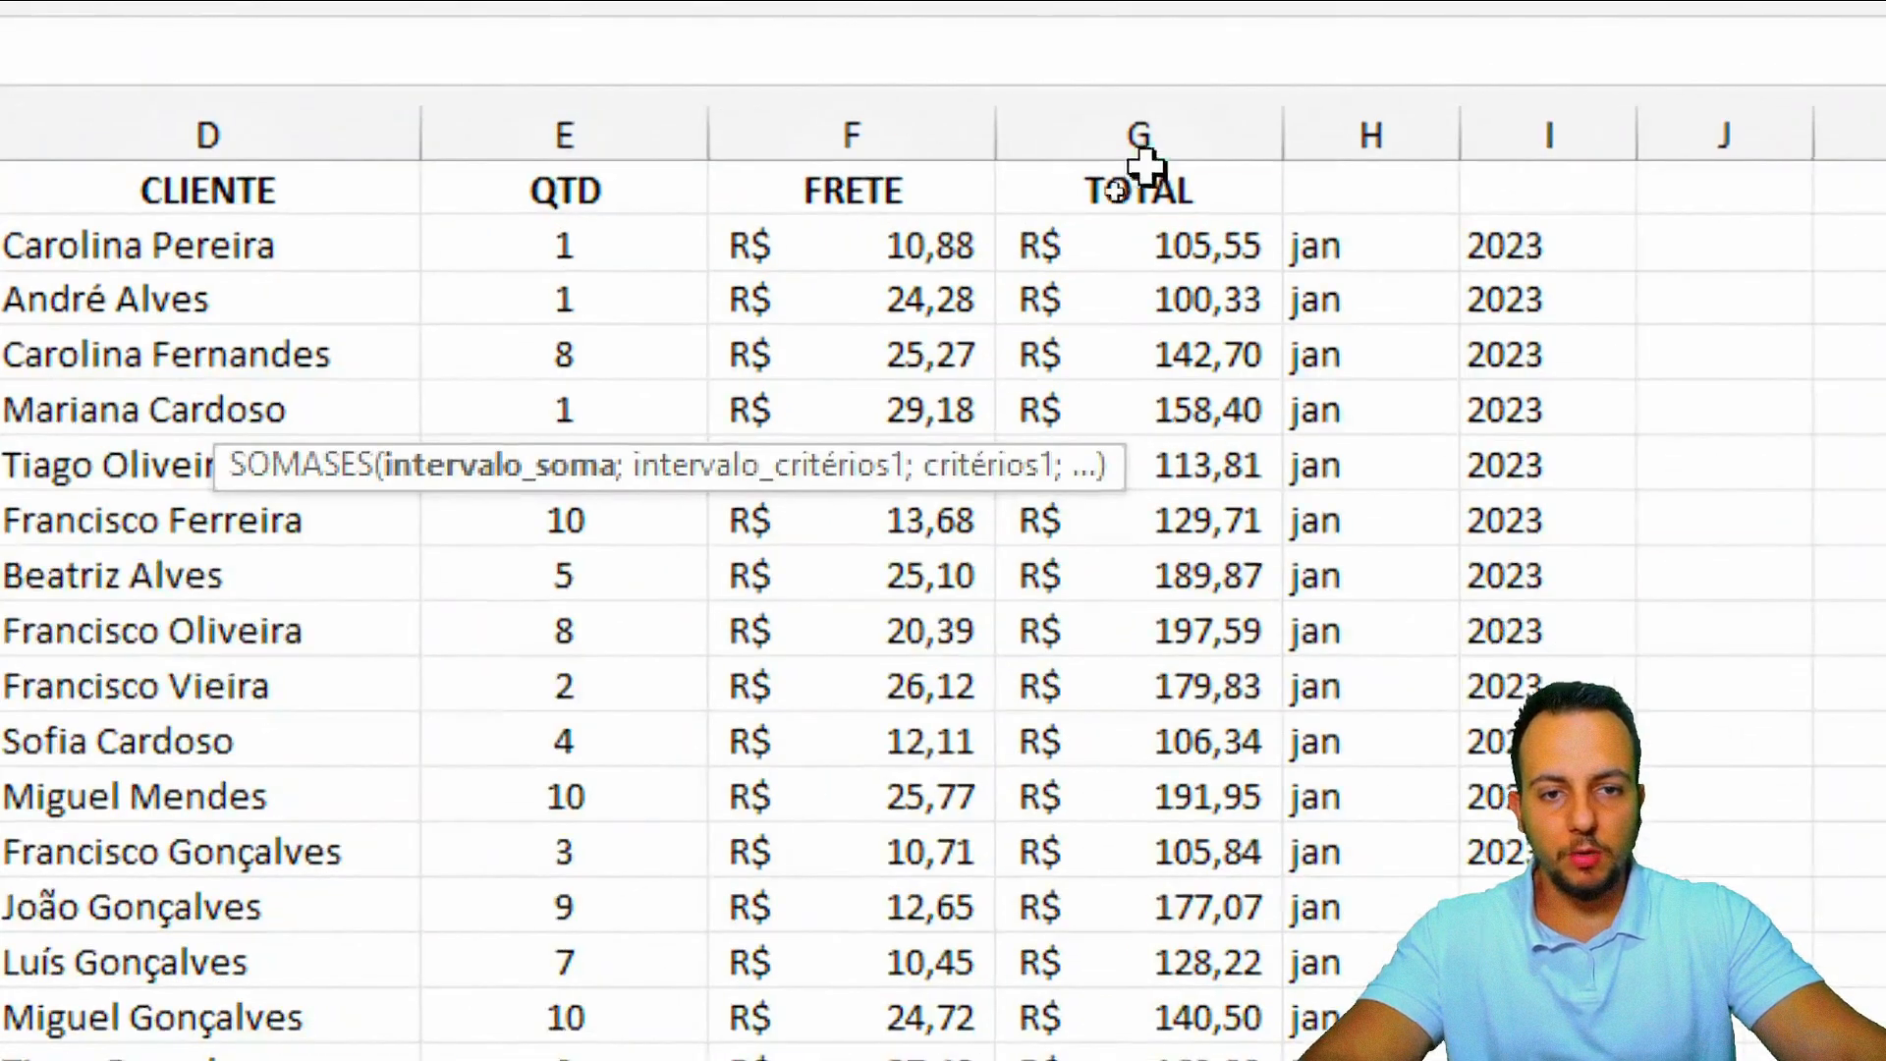
{"action": "left_click", "coordinate": [1134, 178]}
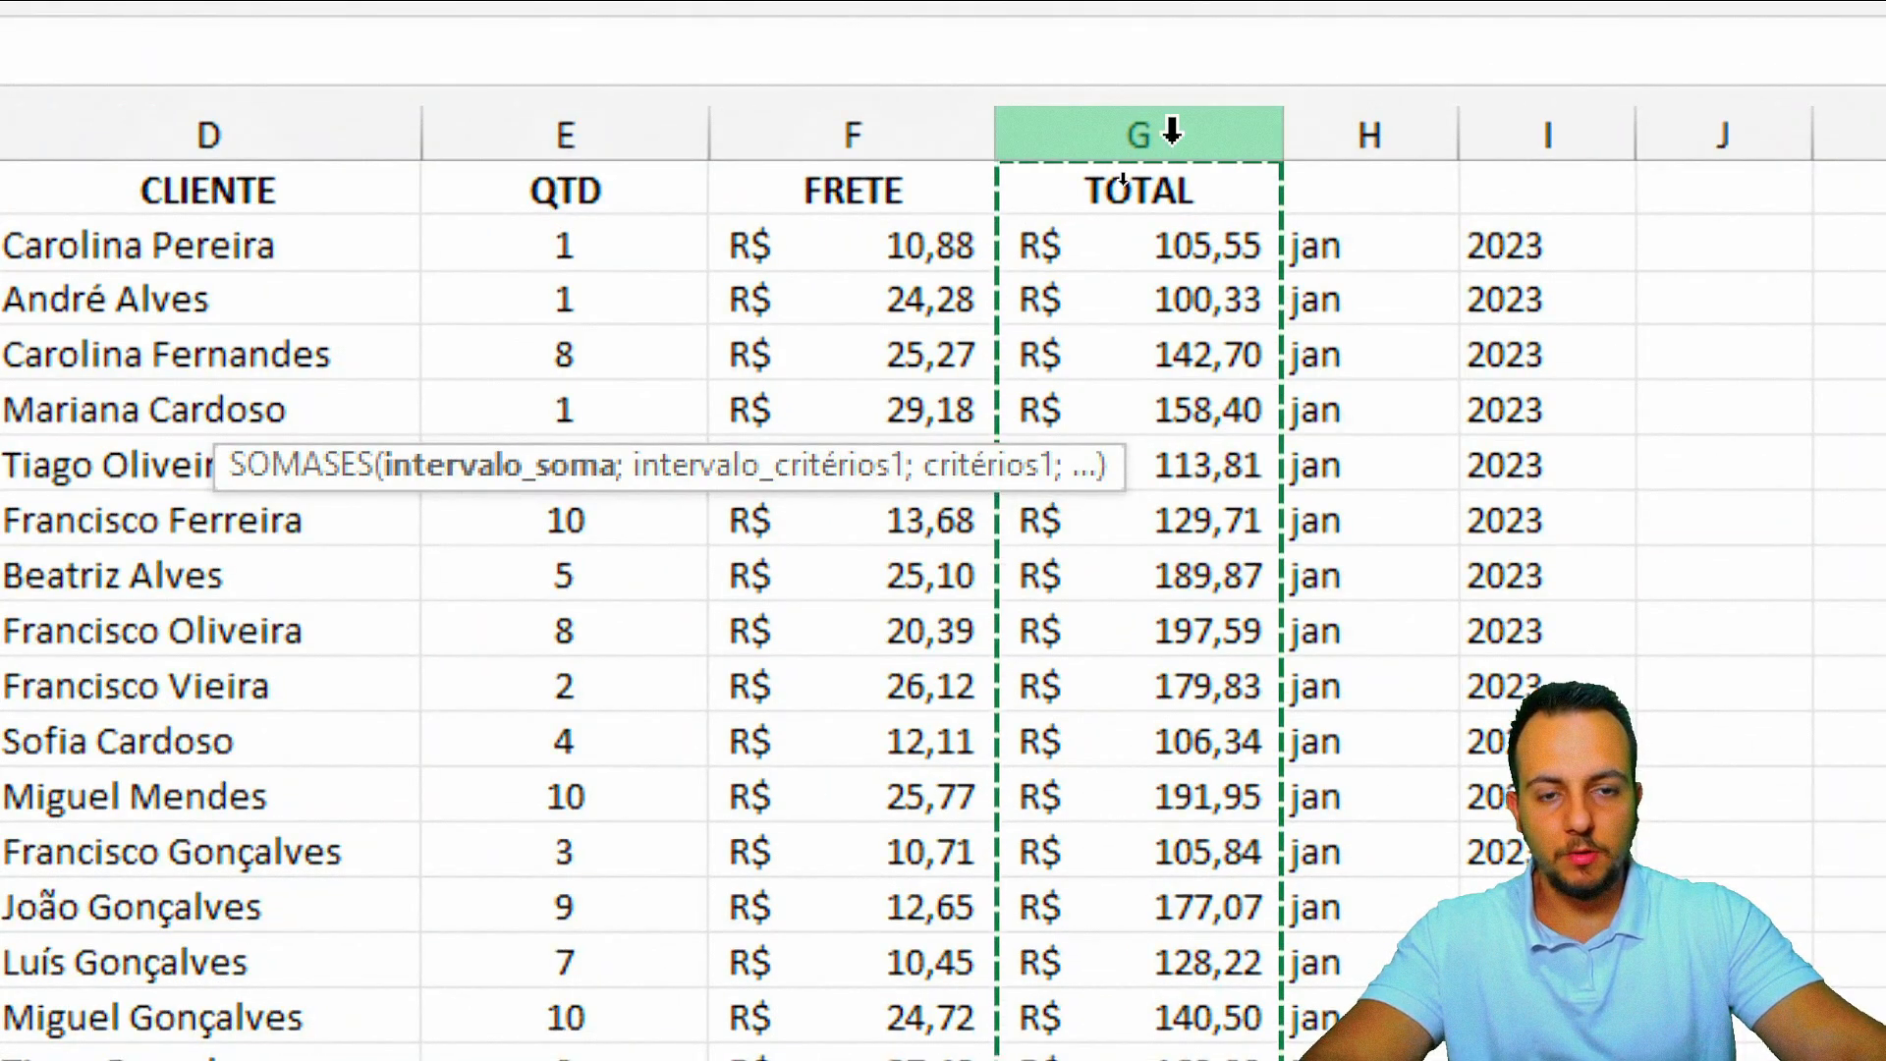
{"action": "type", "text": ";"}
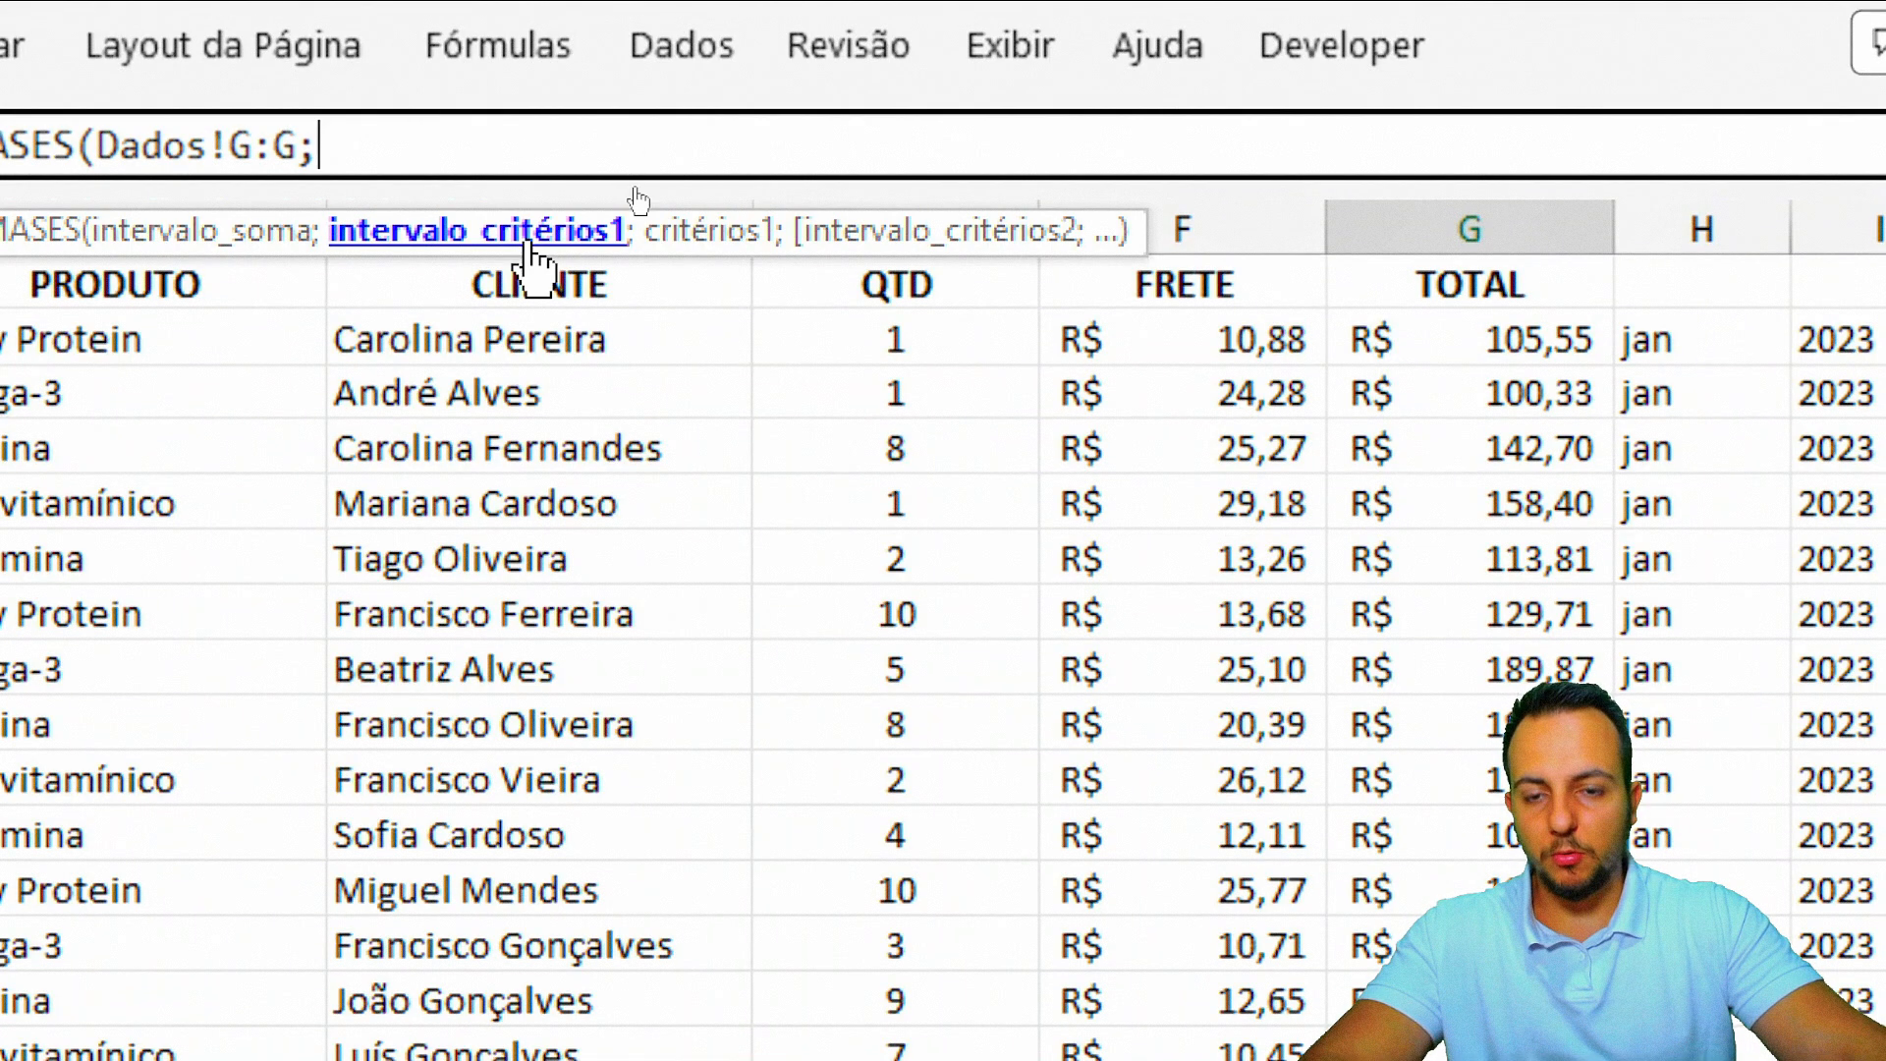
Step: Add the first SOMASES criterion in G5, matching the year column Dados!I:I against the absolute reference Dashboard!$C$2
{"action": "left_click", "coordinate": [1310, 229]}
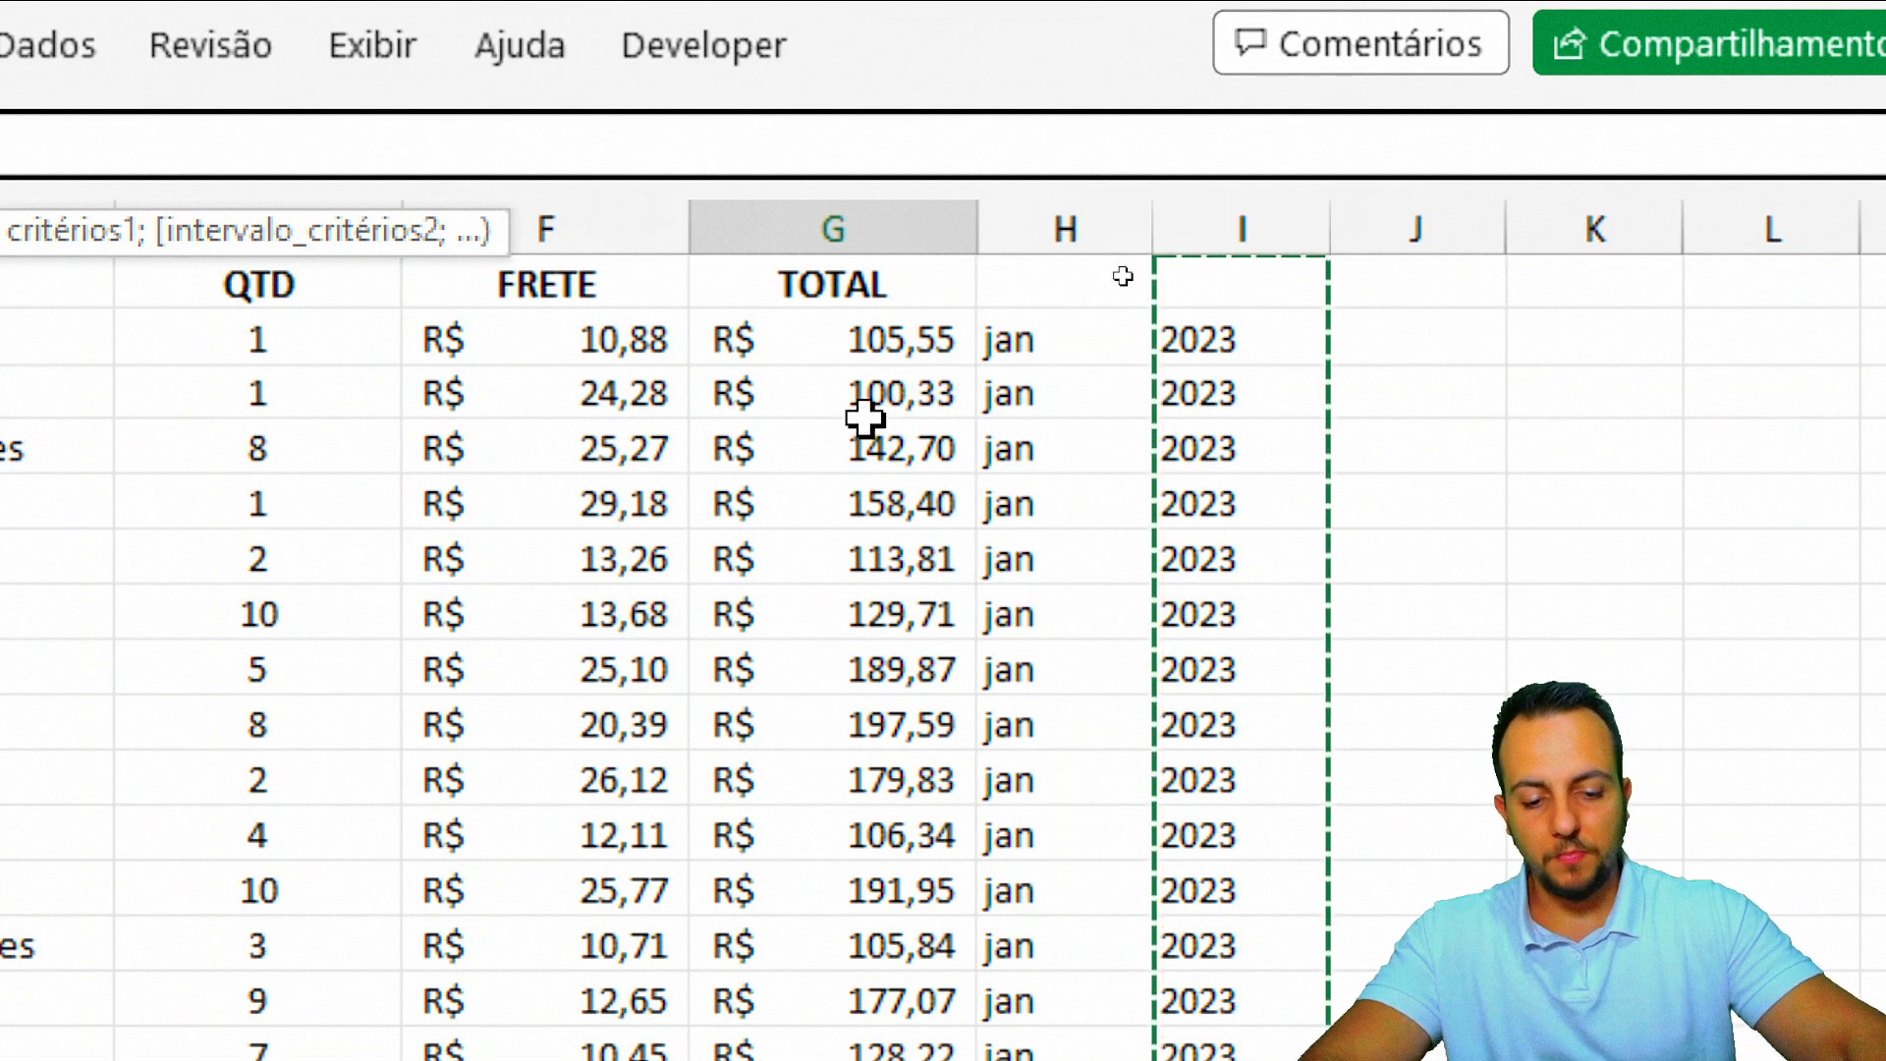
{"action": "type", "text": ";Dados!I:I;"}
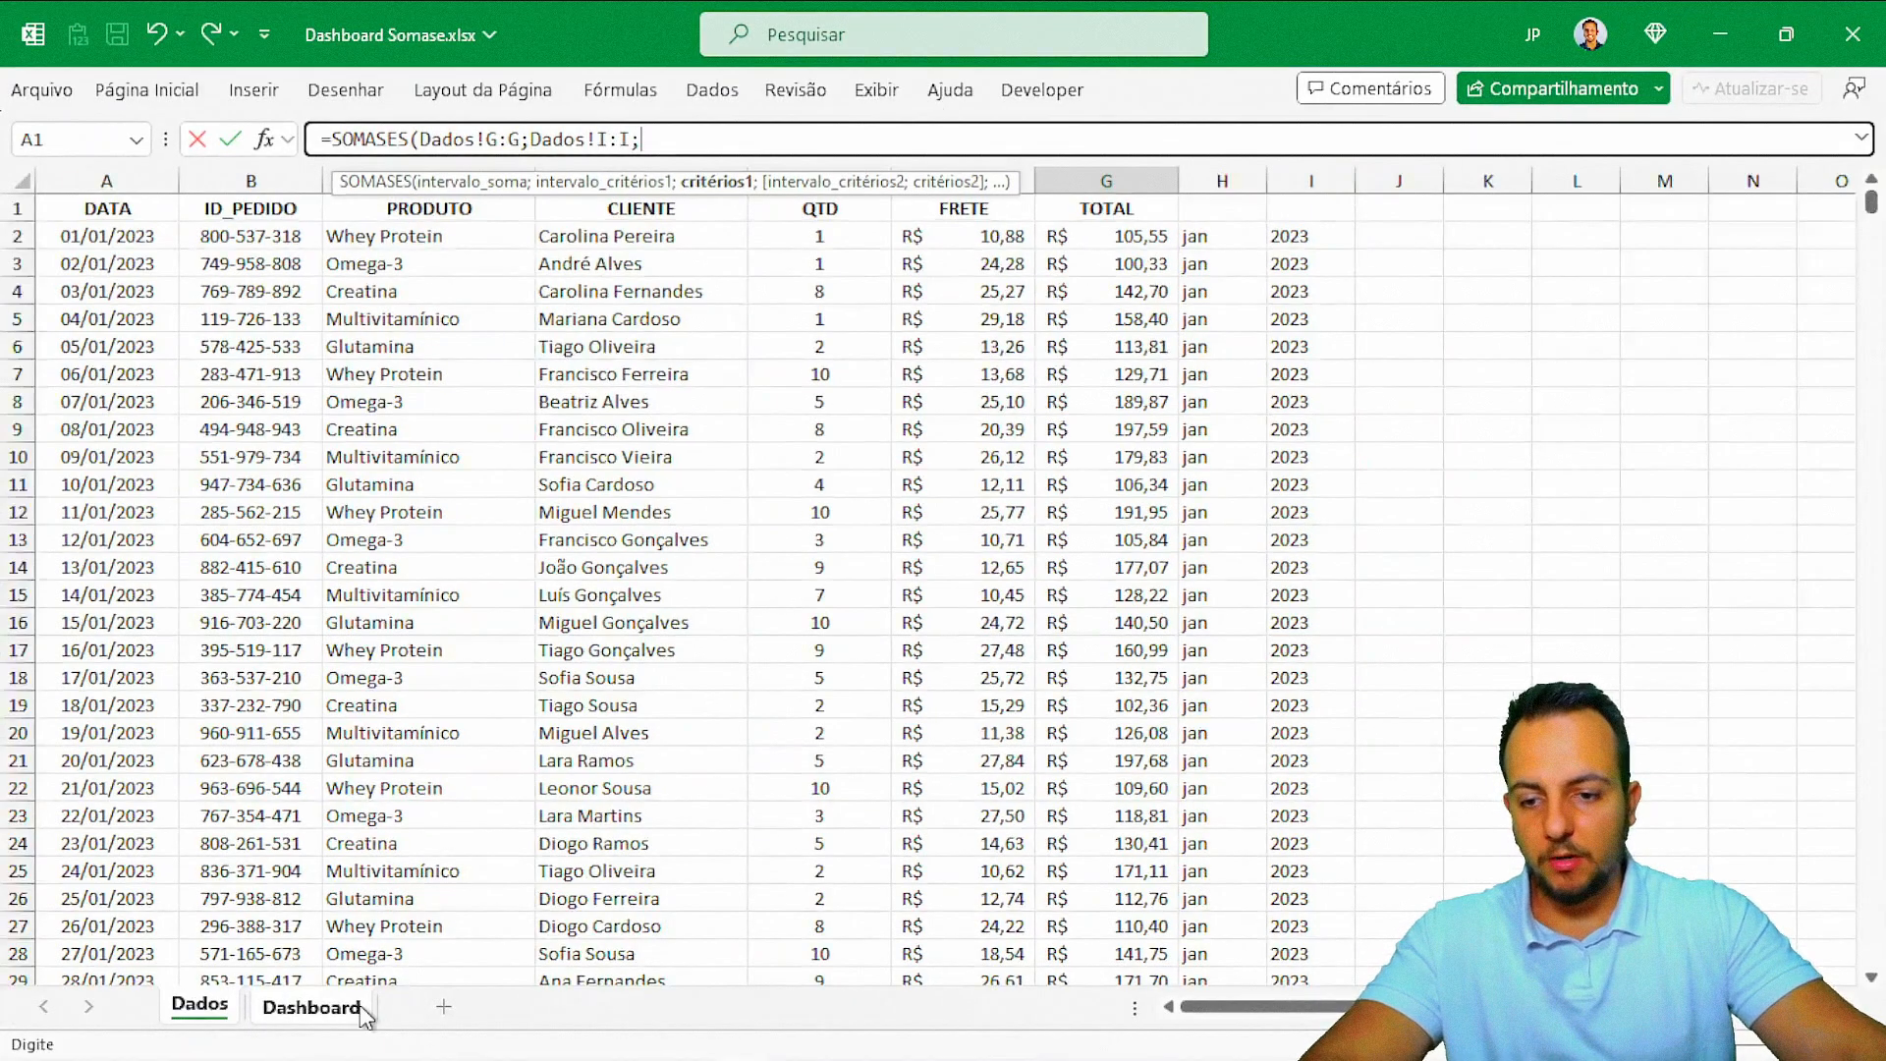
{"action": "left_click", "coordinate": [361, 1010]}
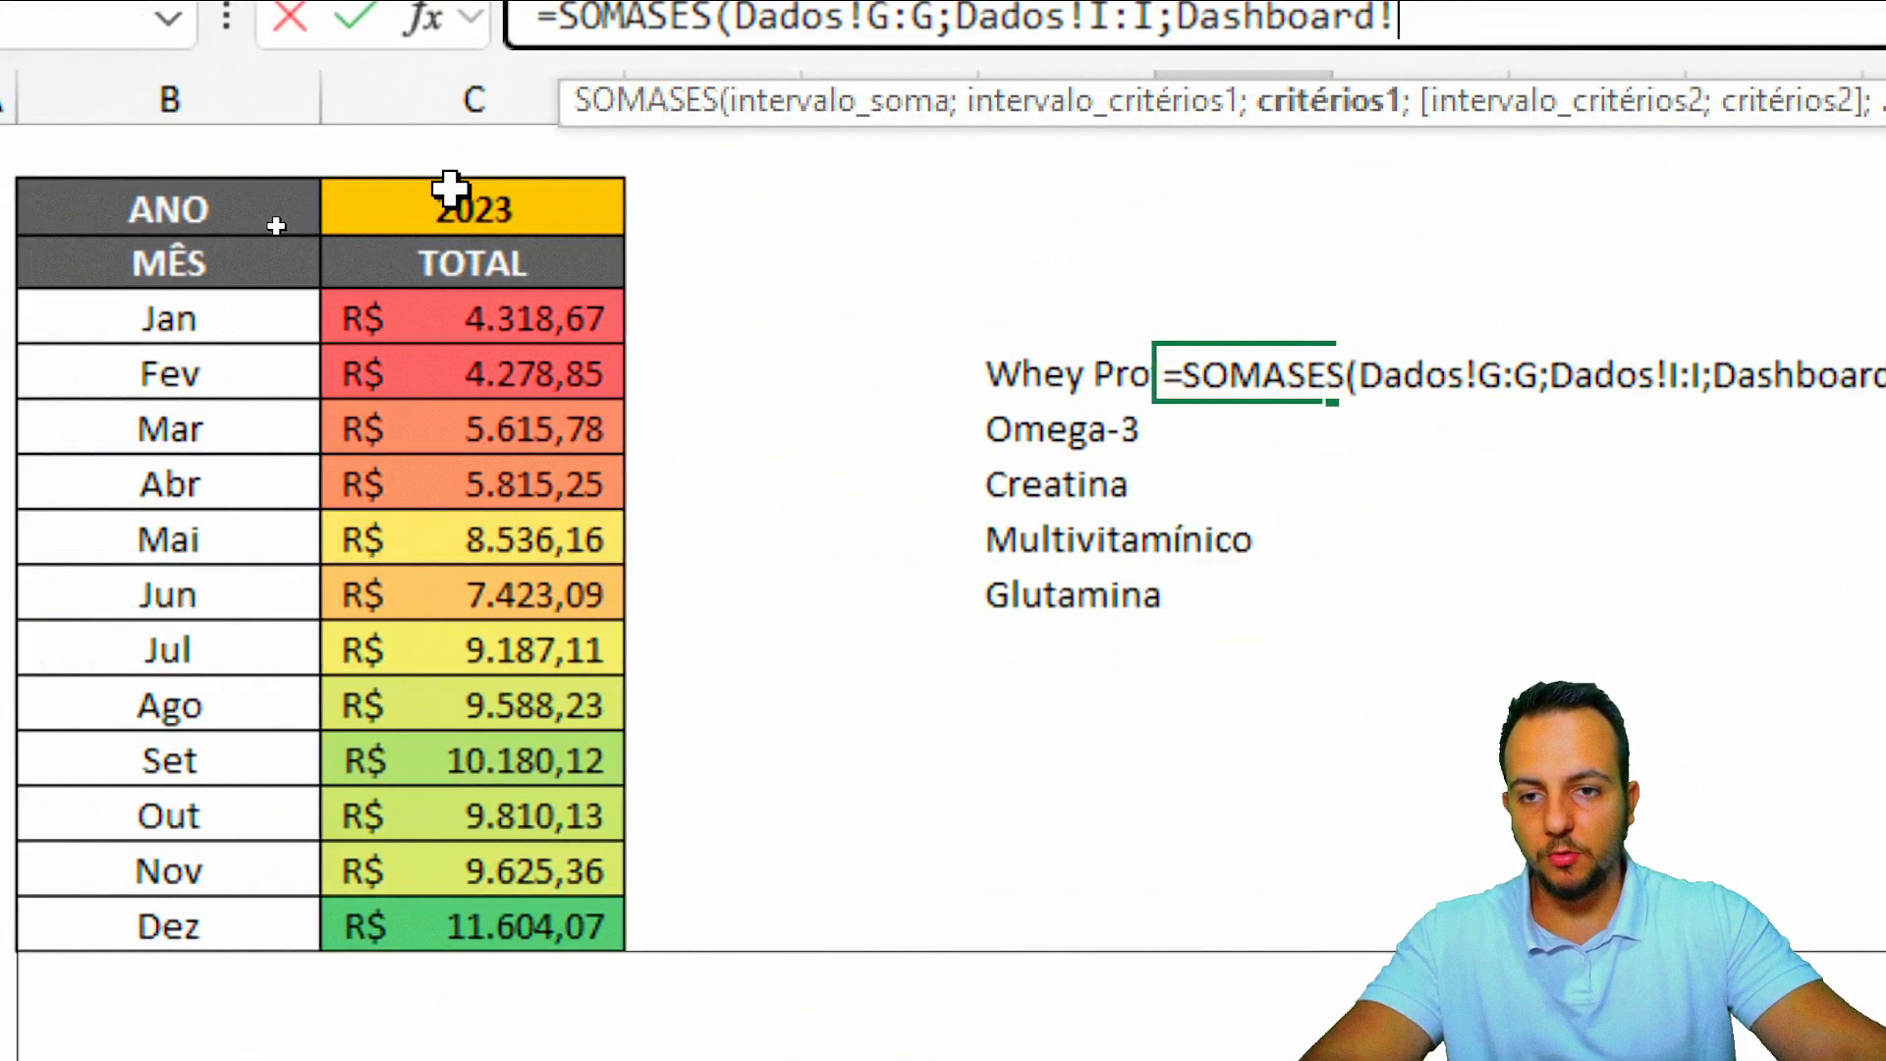
{"action": "left_click", "coordinate": [450, 188]}
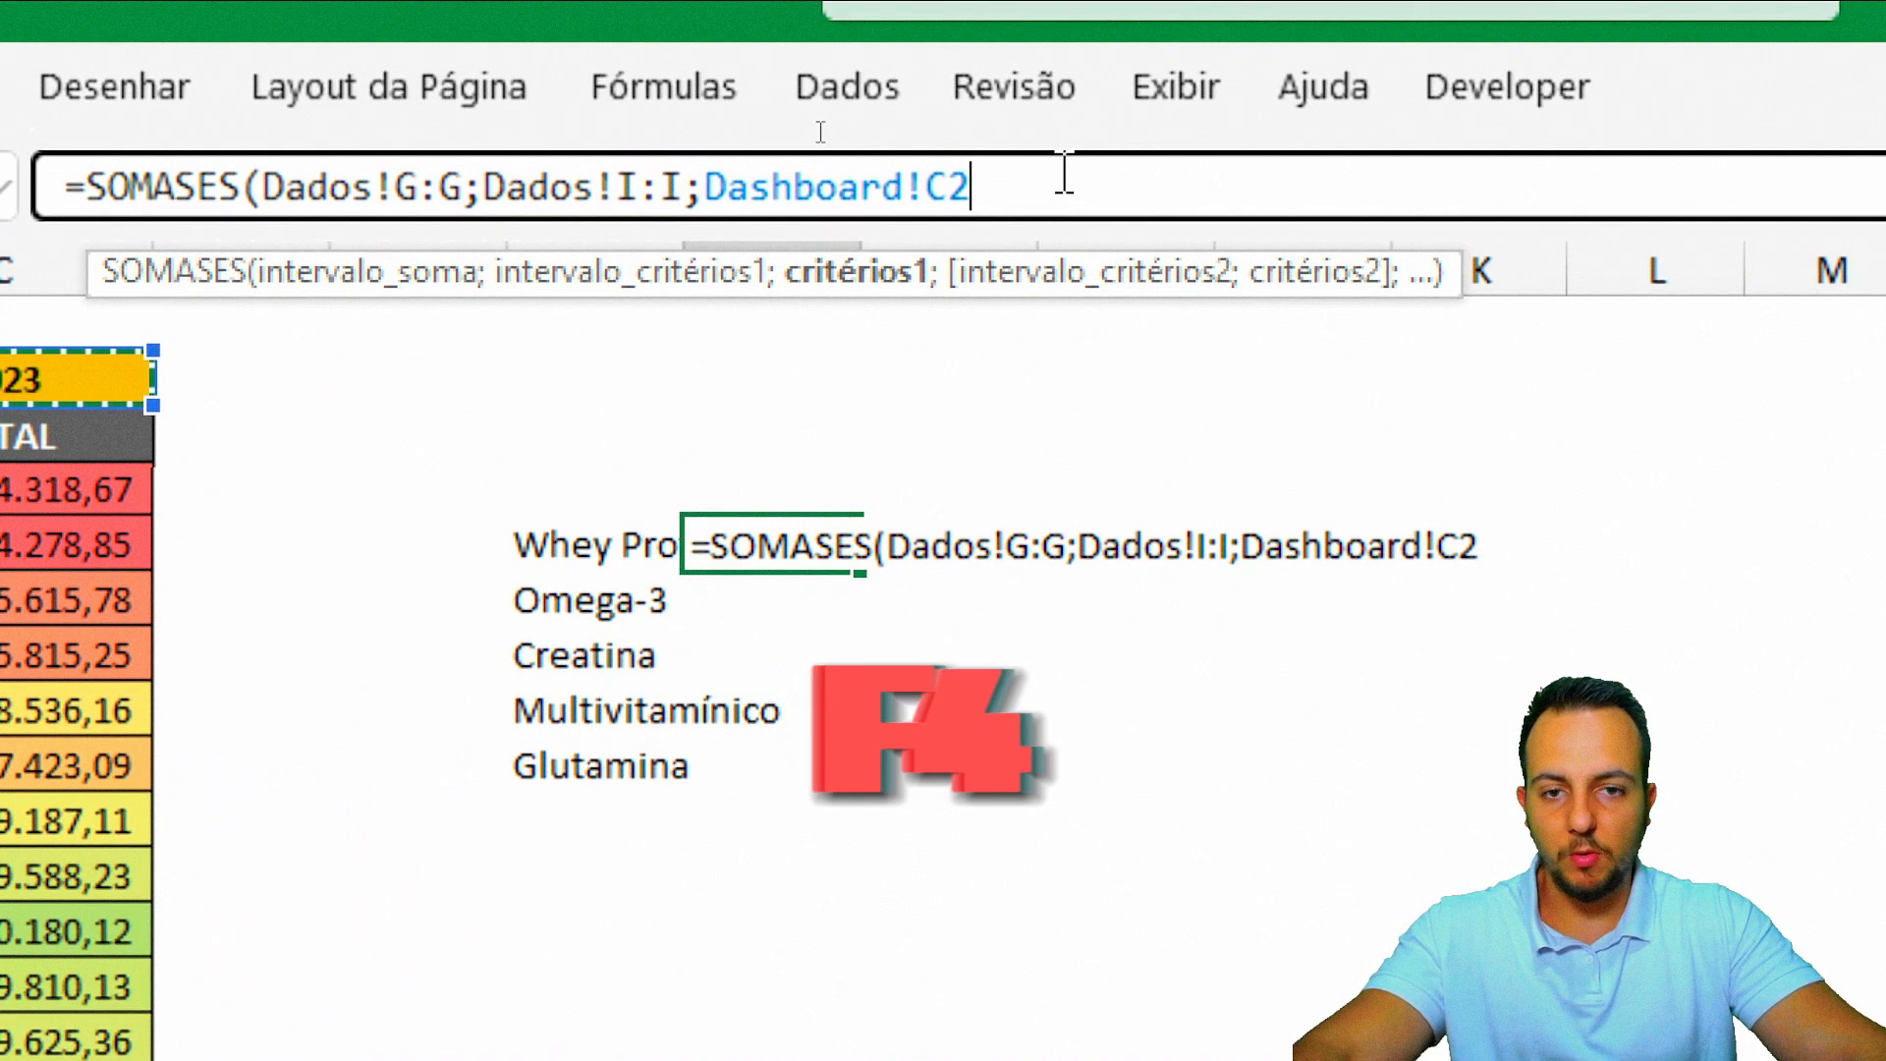
{"action": "key", "text": "F4"}
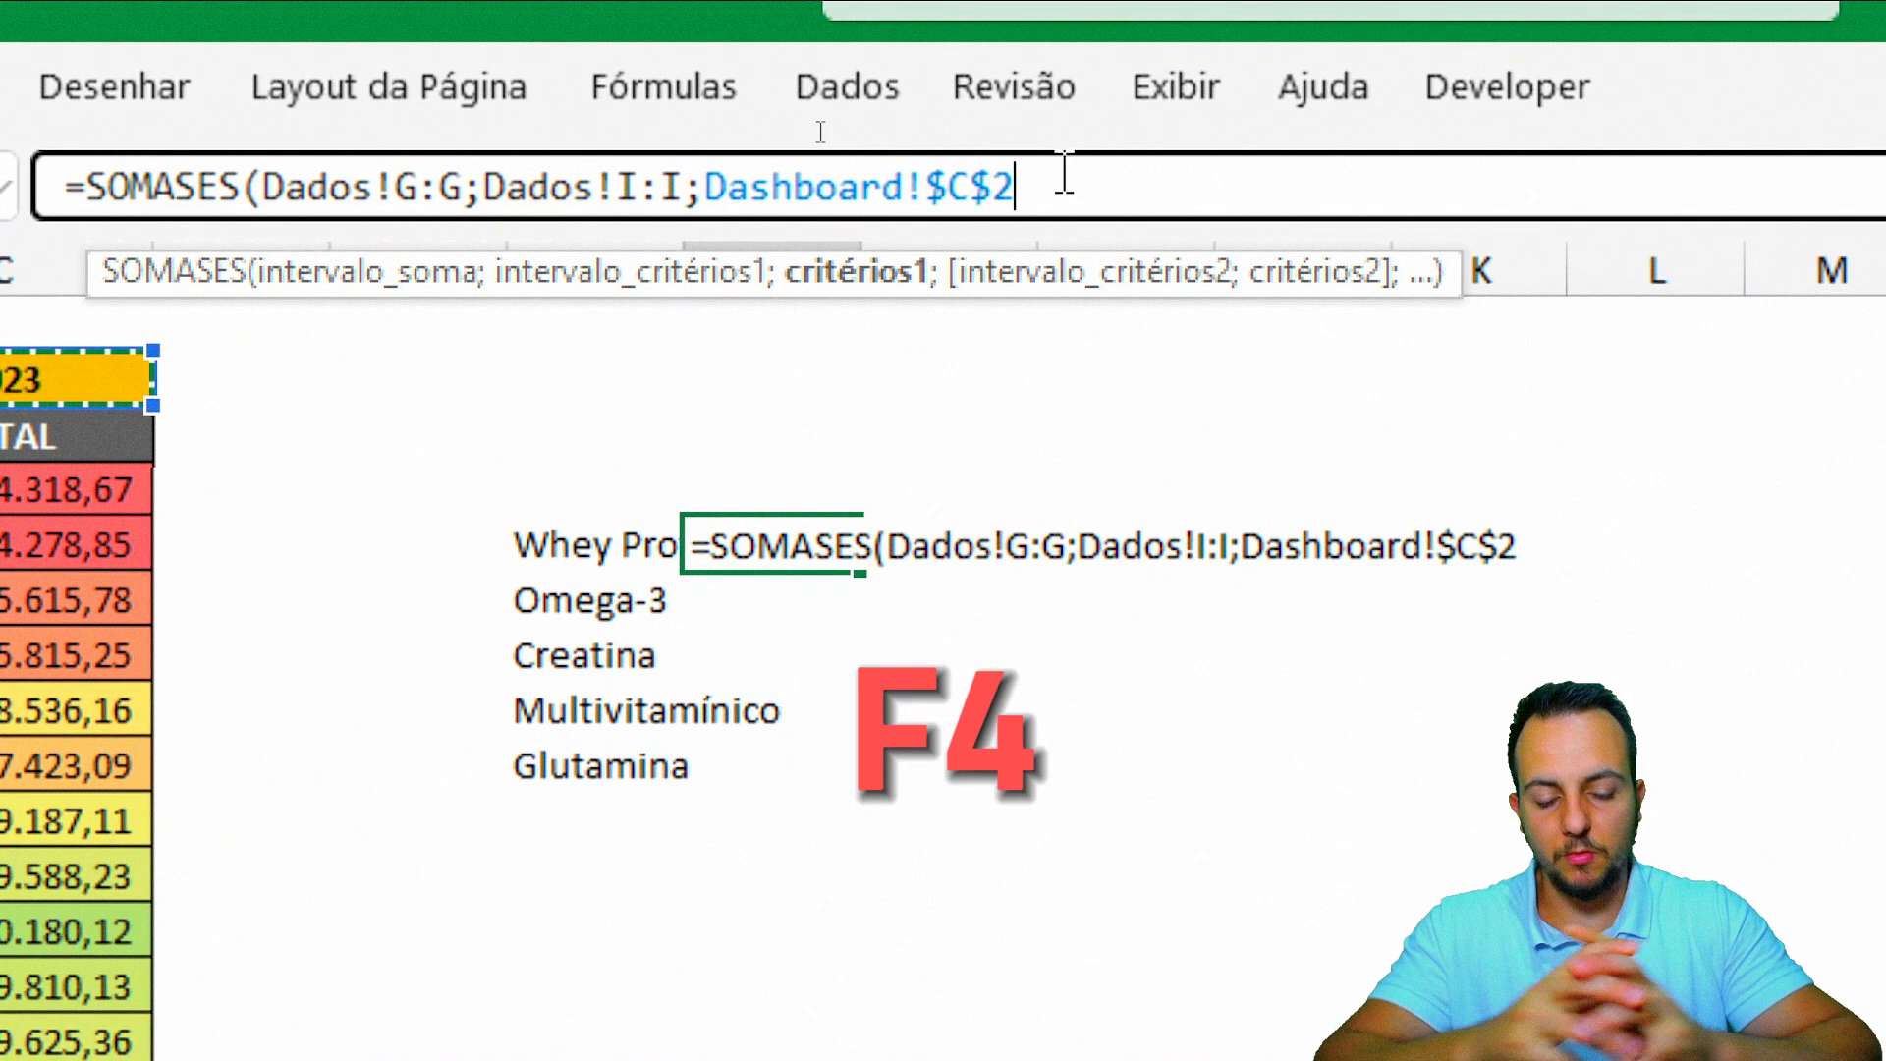
{"action": "type", "text": ";"}
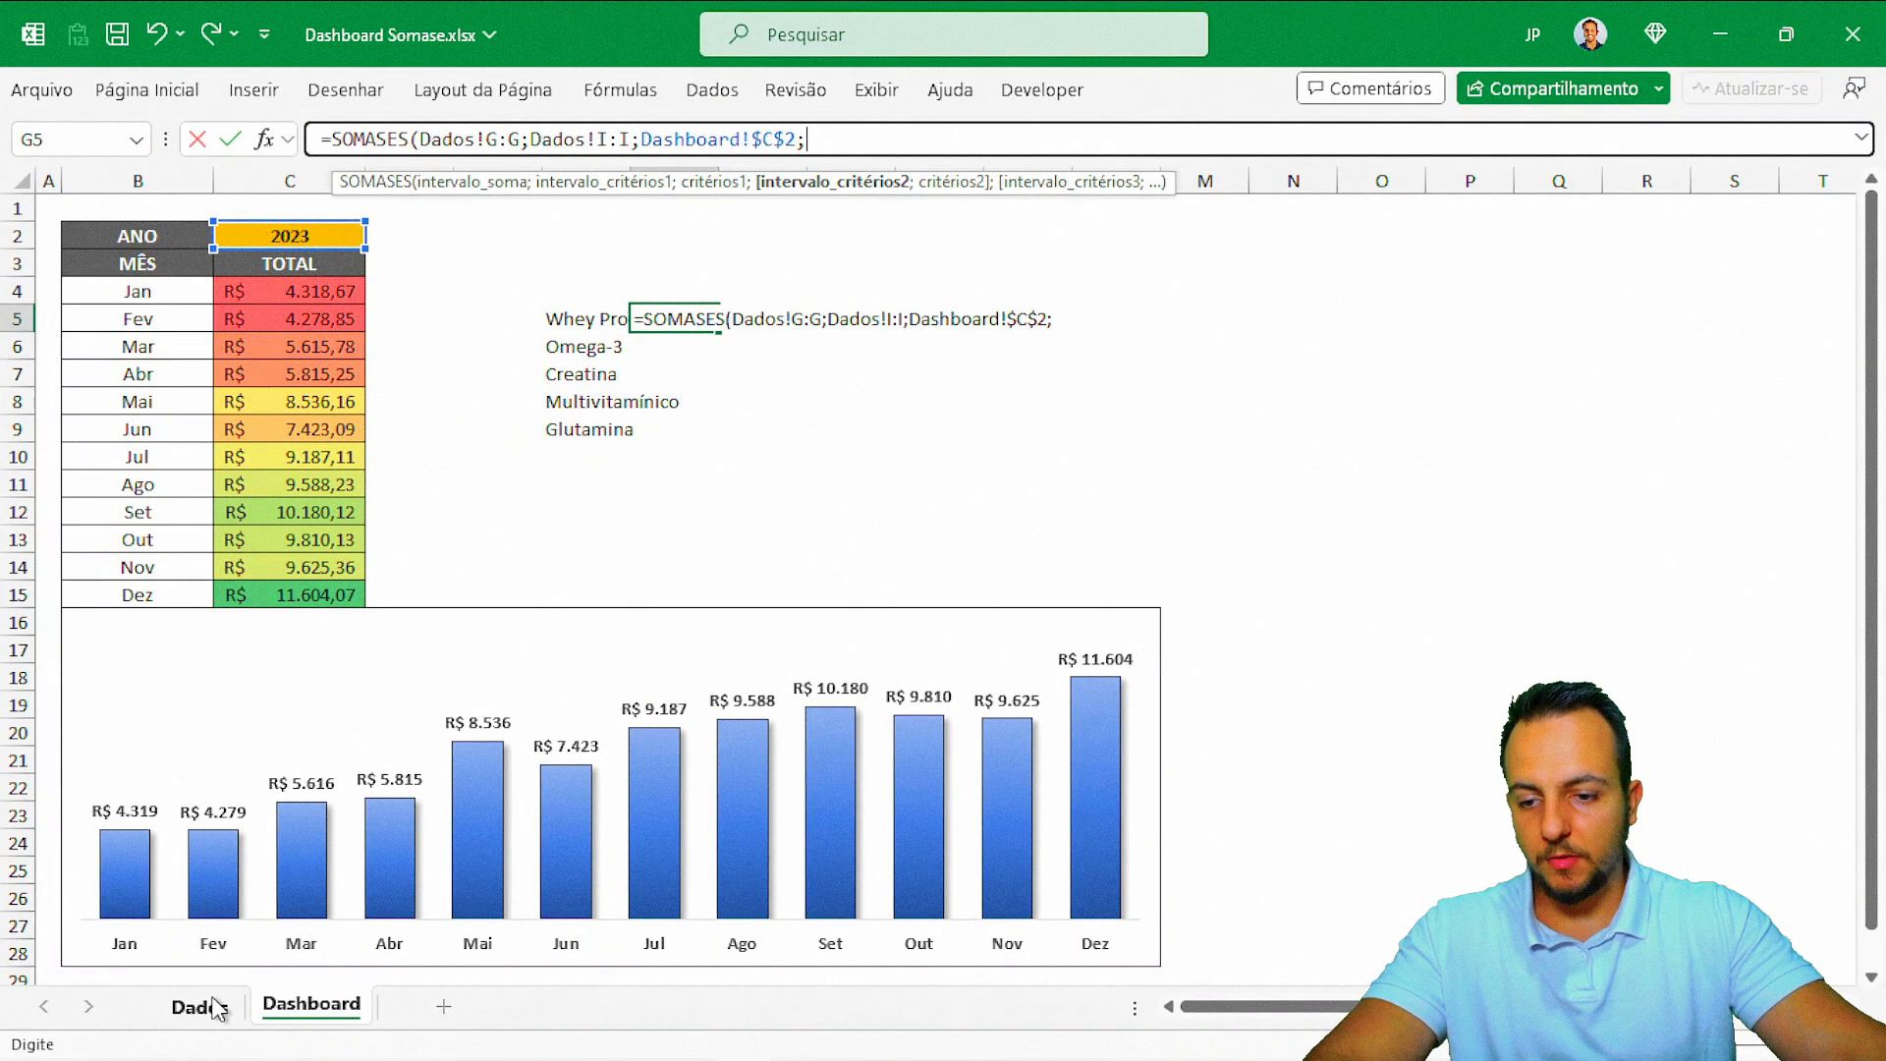
Step: Add the product column Dados!C:C with F5 as the second criterion, enter the formula and fill it down to G9
{"action": "left_click", "coordinate": [217, 1009]}
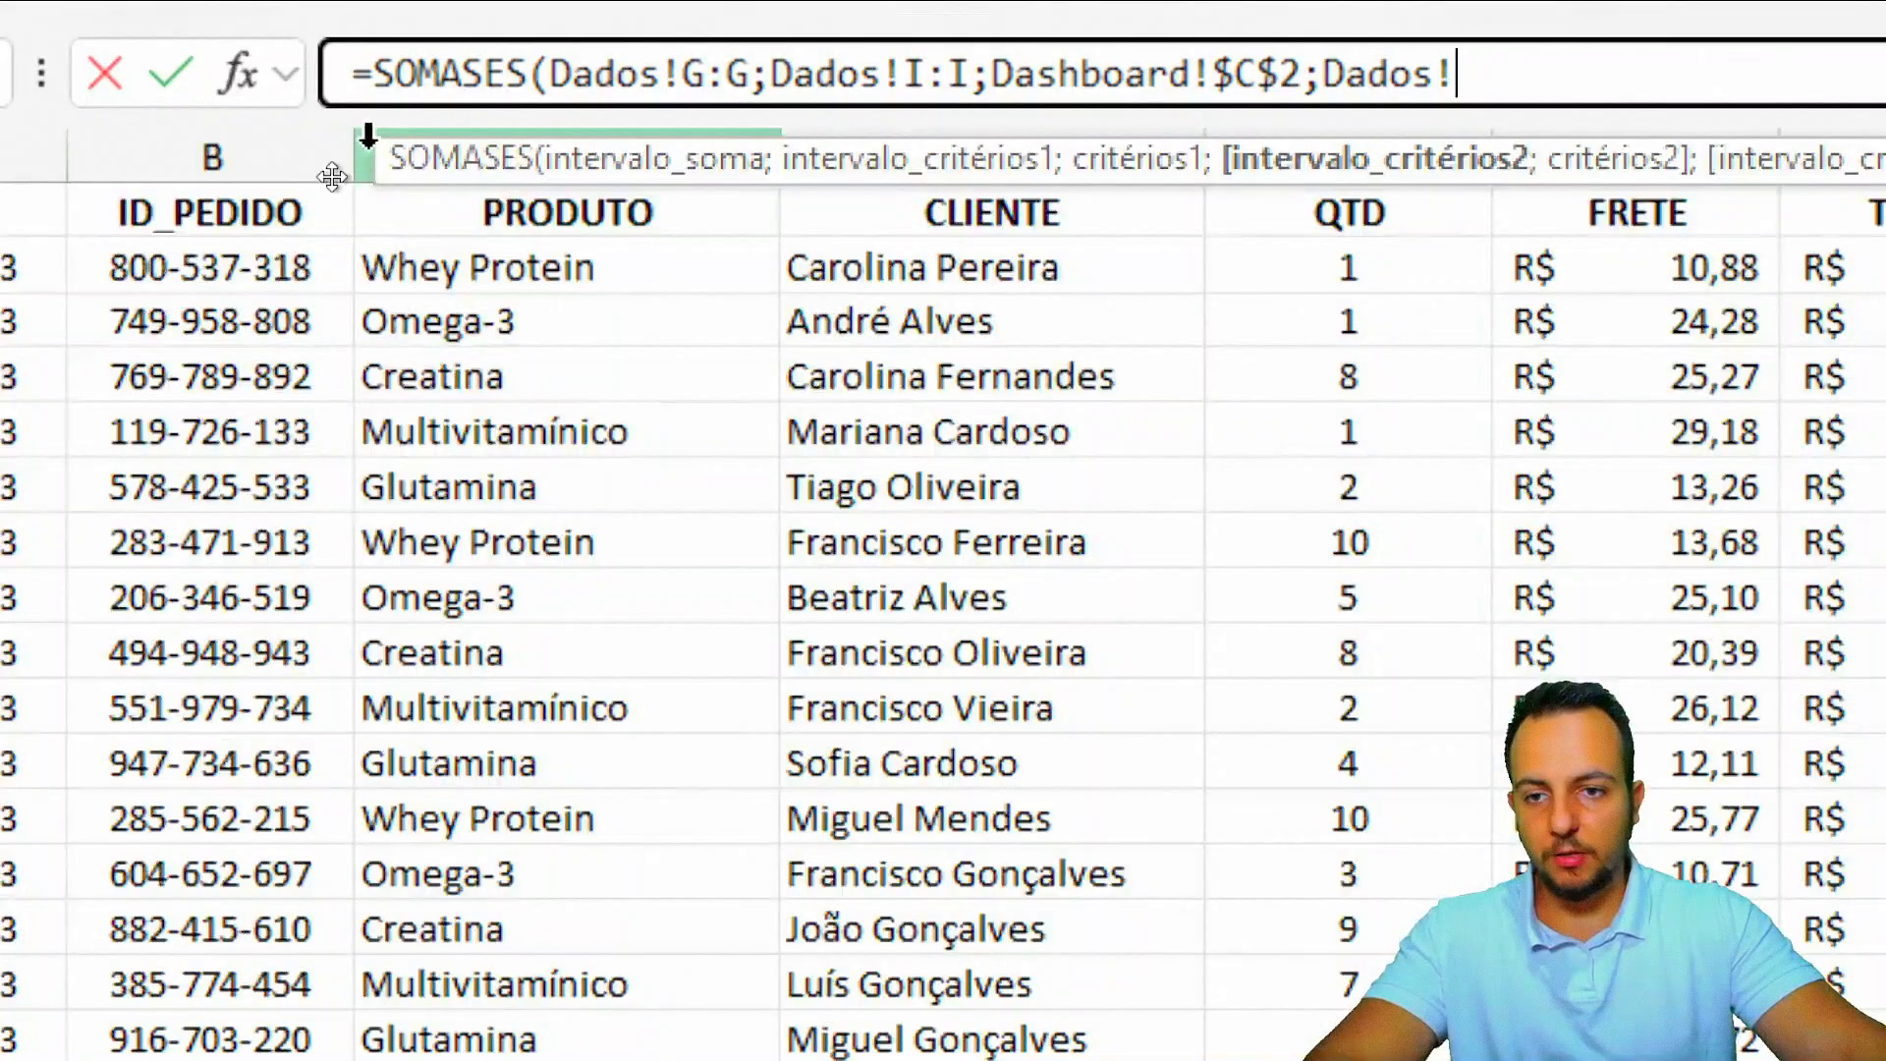
{"action": "left_click", "coordinate": [326, 178]}
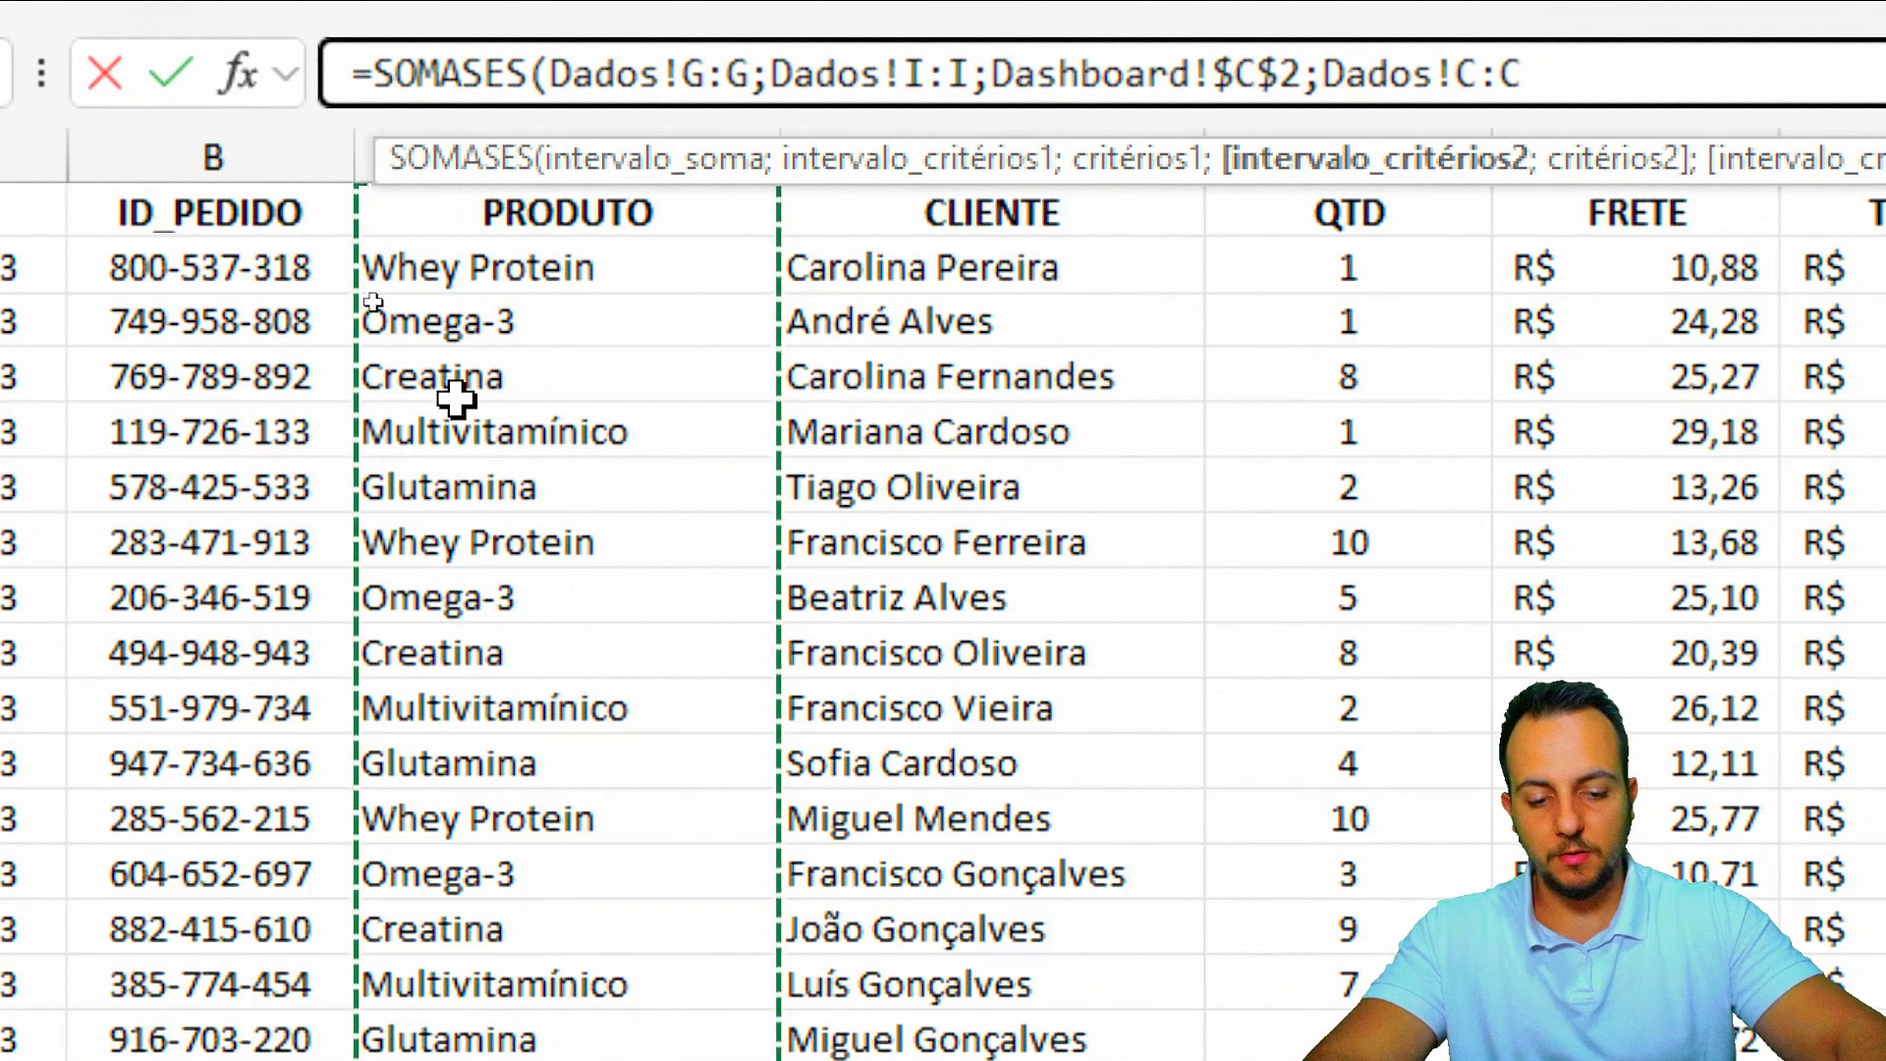
{"action": "type", "text": ";"}
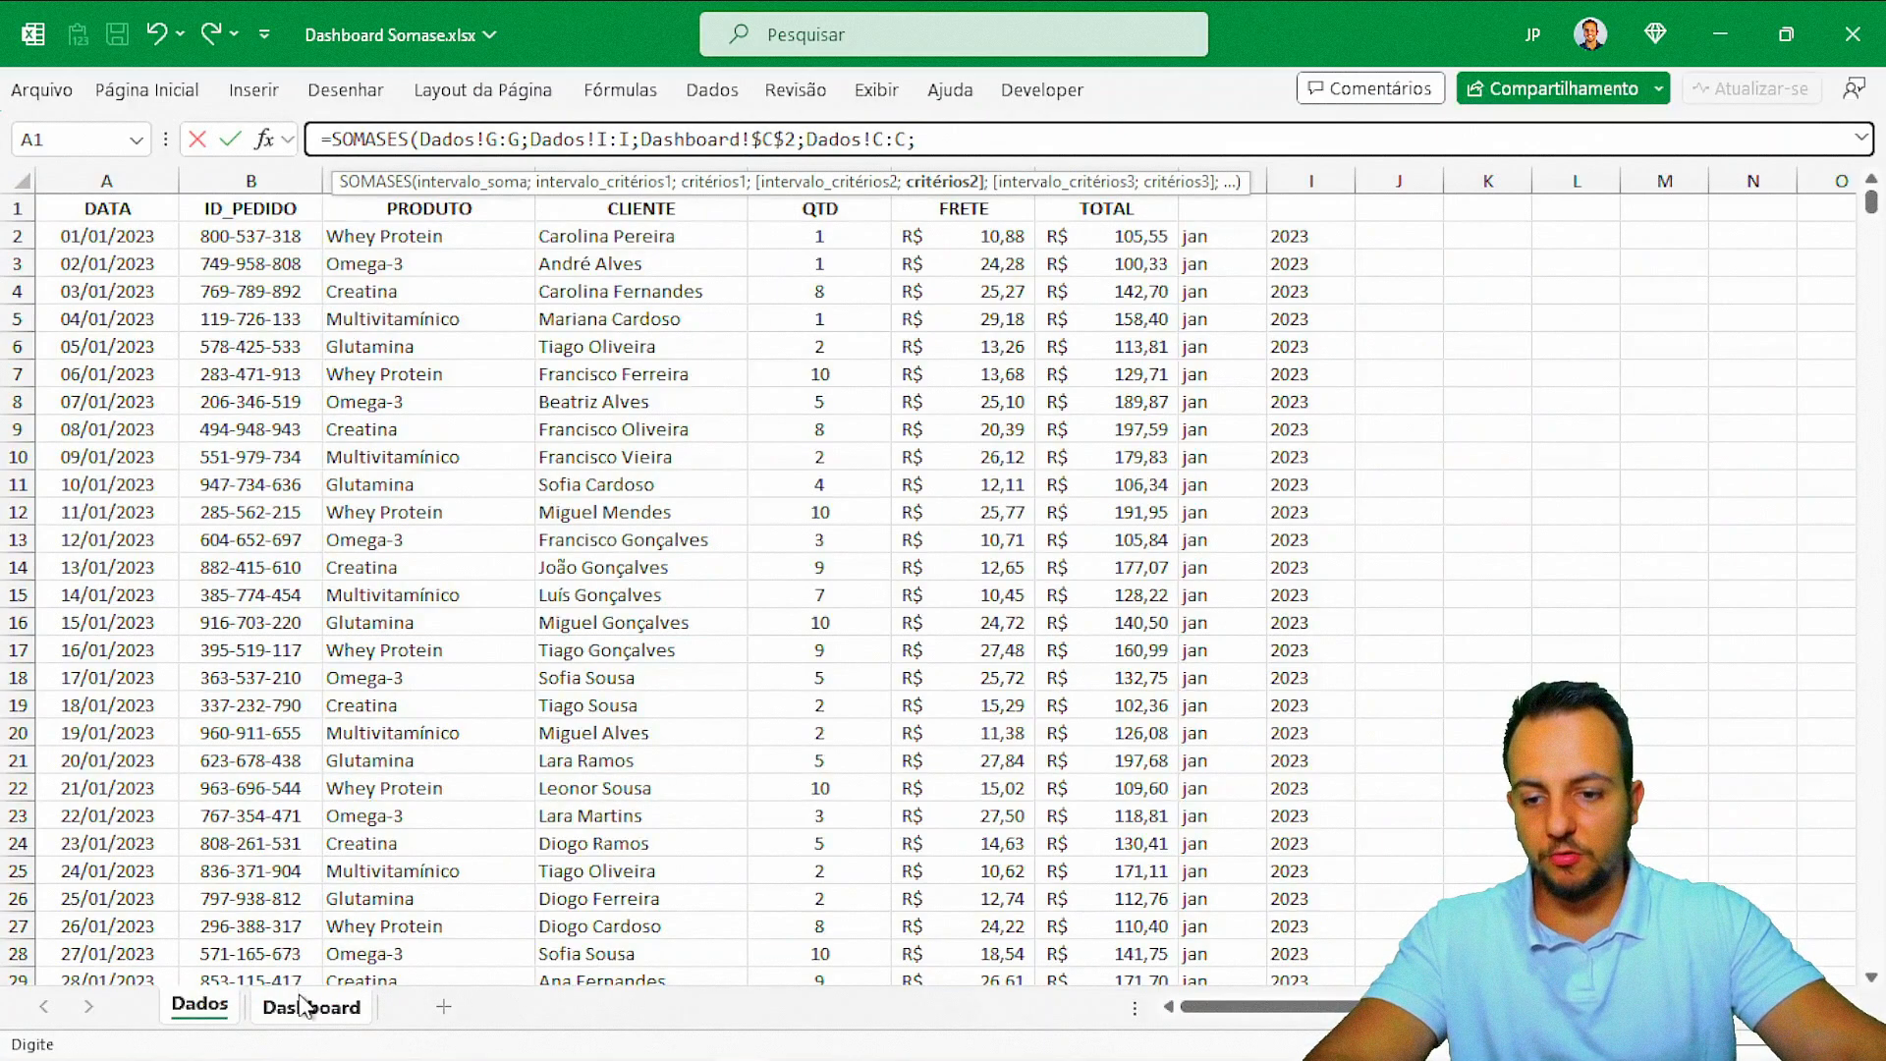
{"action": "left_click", "coordinate": [304, 1004]}
{"action": "left_click", "coordinate": [578, 312]}
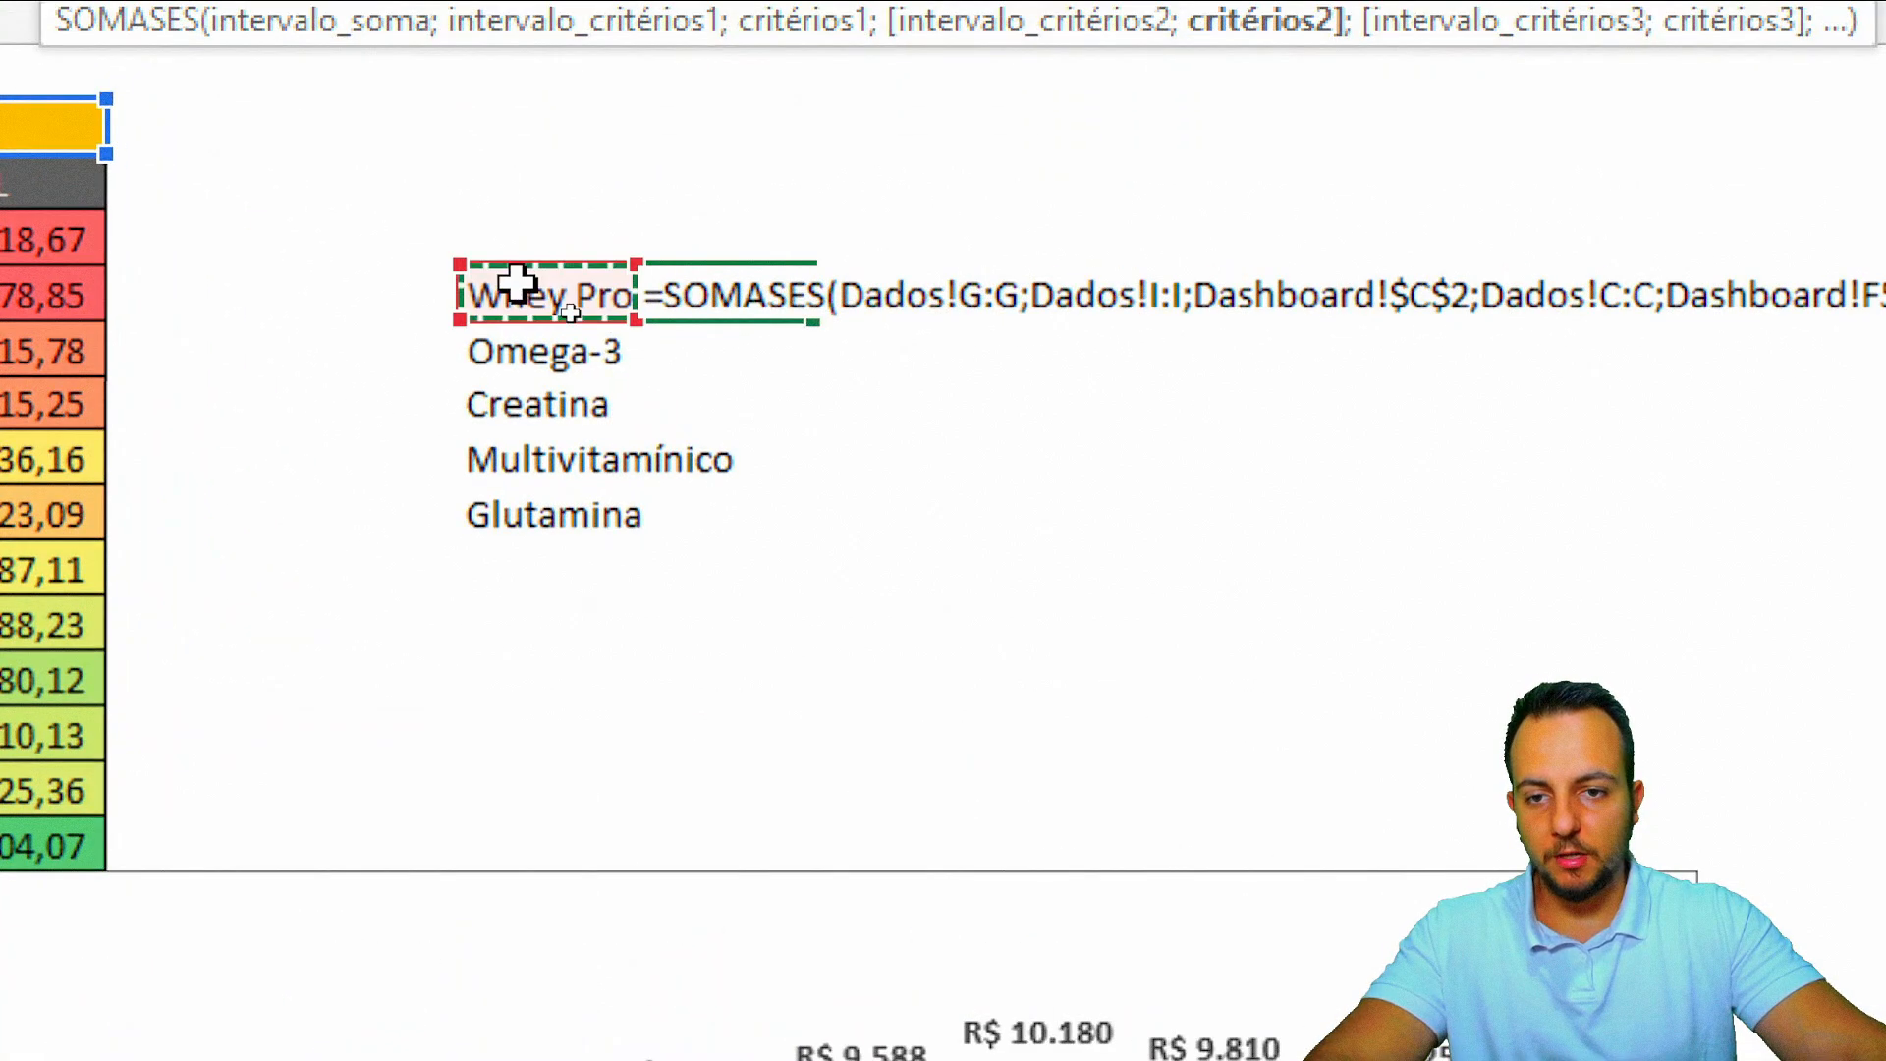
{"action": "key", "text": "Return"}
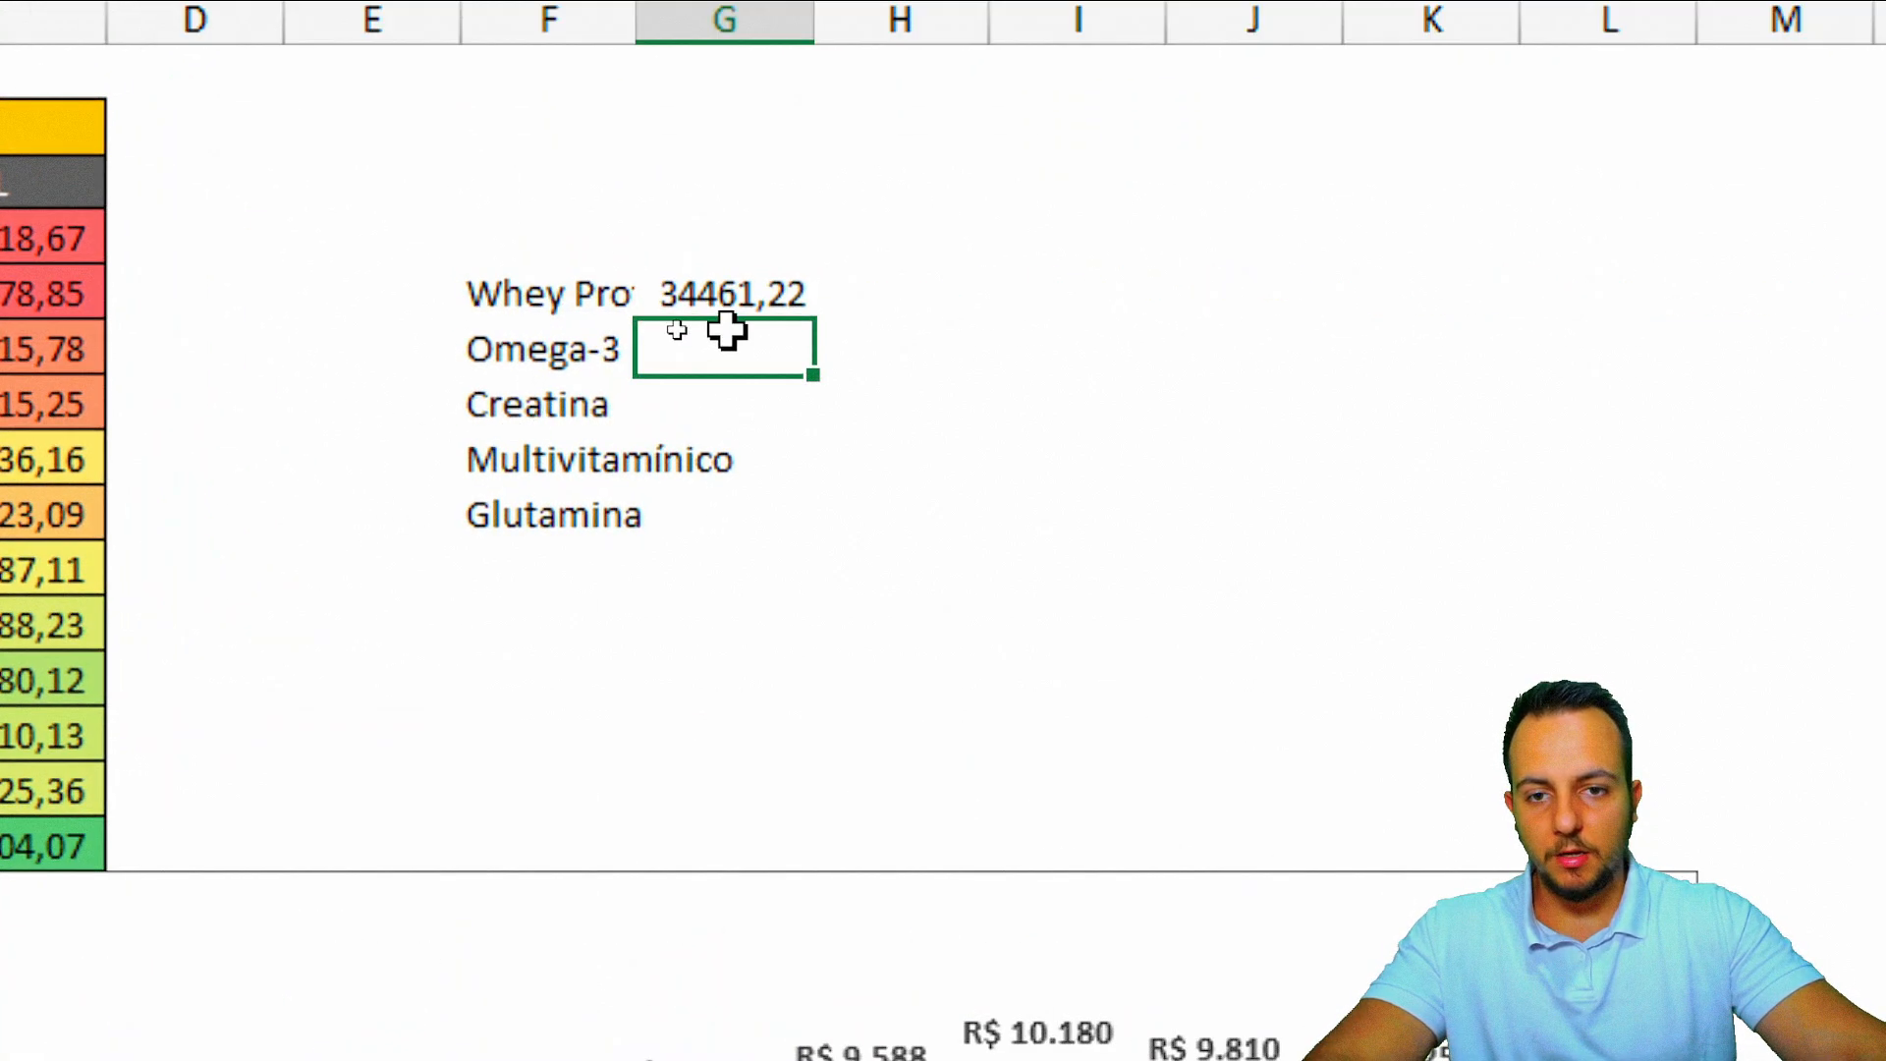
{"action": "left_click", "coordinate": [776, 294]}
{"action": "left_click_drag", "start_coordinate": [805, 312], "coordinate": [776, 520]}
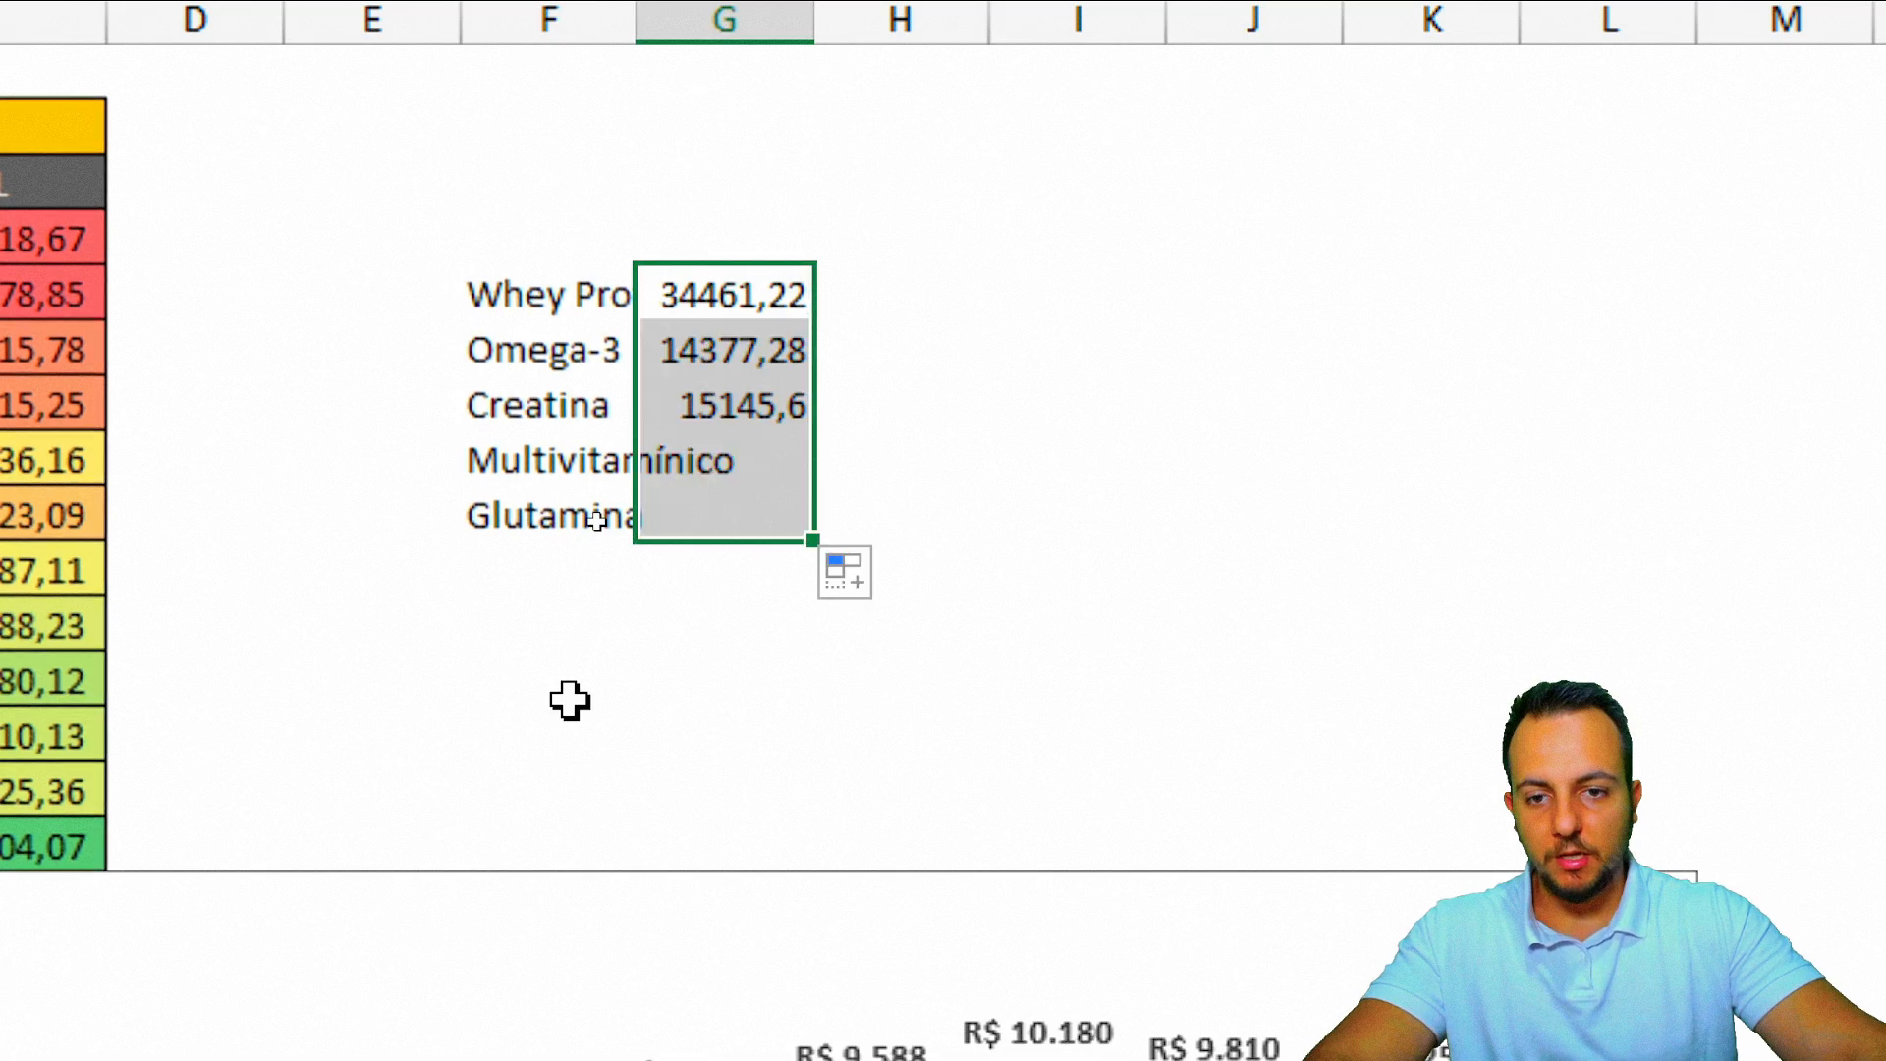
Step: Try the year drop-down in C2 with 2024 and leave it set to 2025
{"action": "scroll", "coordinate": [568, 699], "scroll_direction": "left", "scroll_amount": 3}
{"action": "left_click", "coordinate": [393, 133]}
{"action": "left_click", "coordinate": [546, 131]}
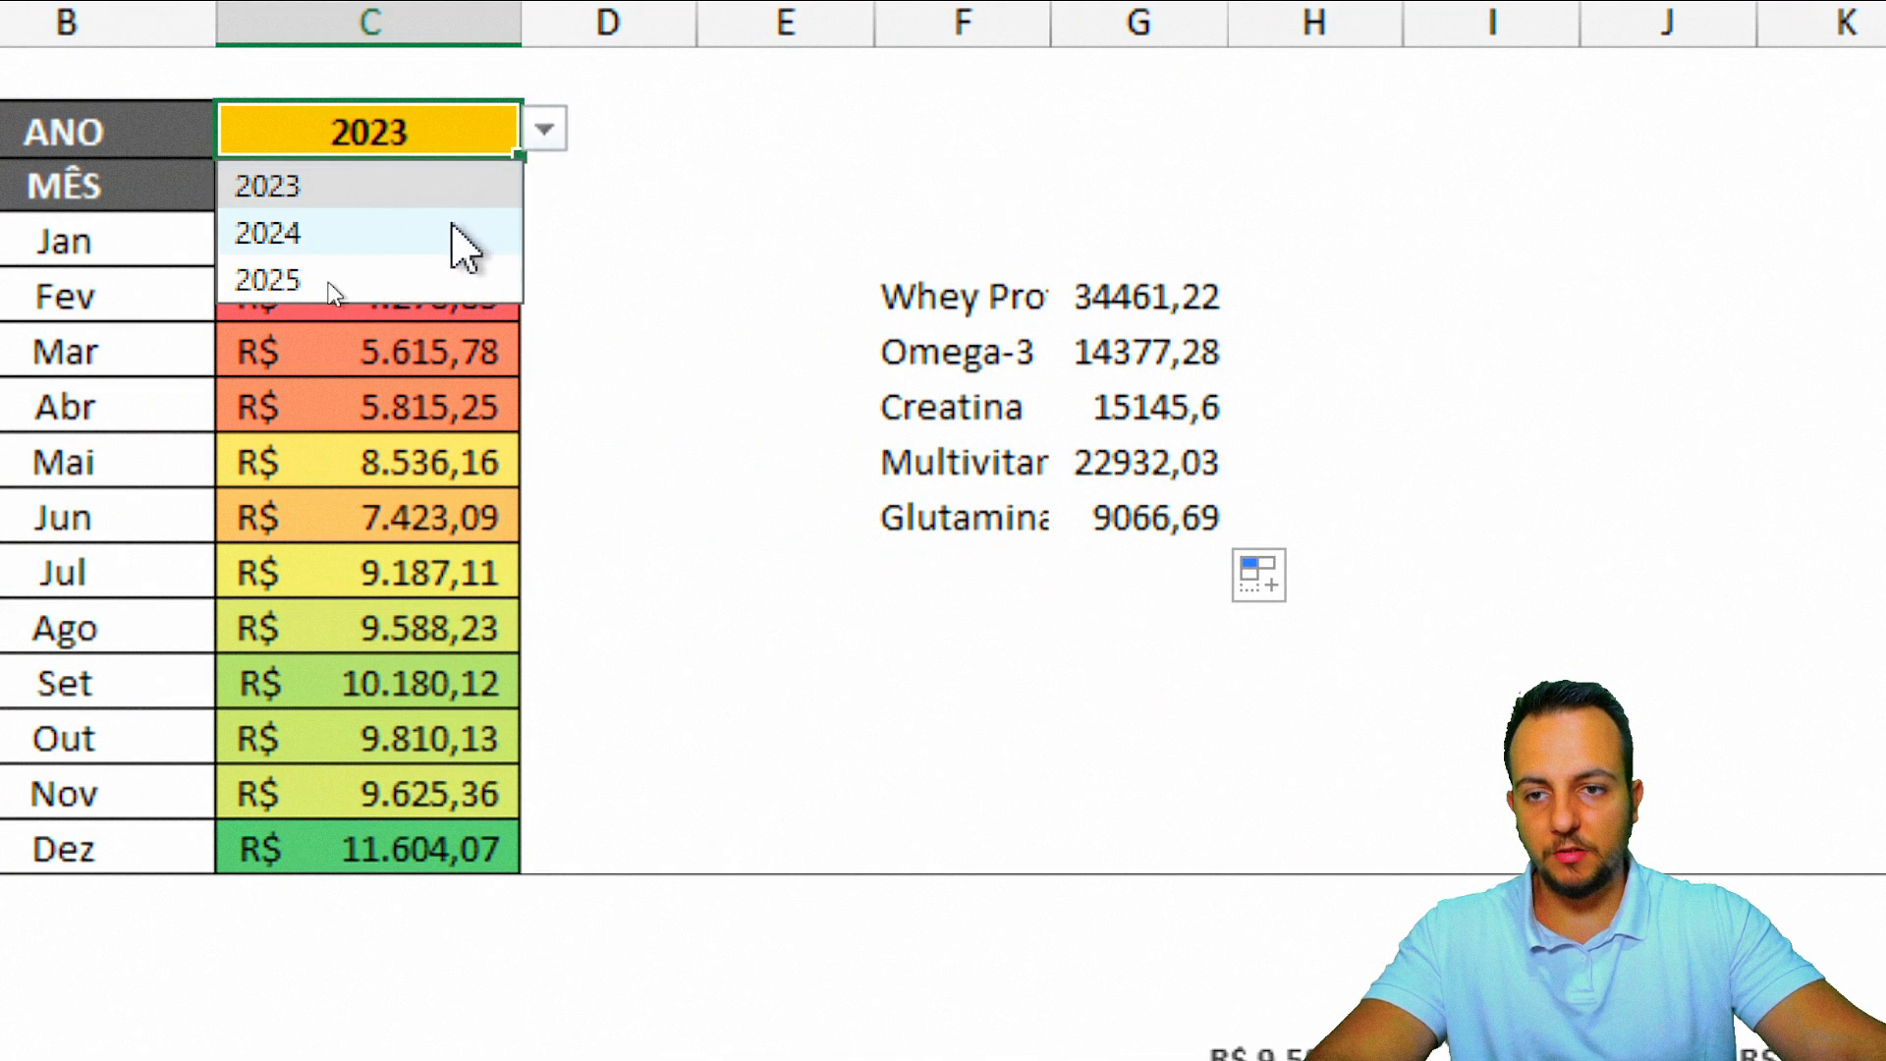
{"action": "left_click", "coordinate": [461, 235]}
{"action": "left_click", "coordinate": [546, 130]}
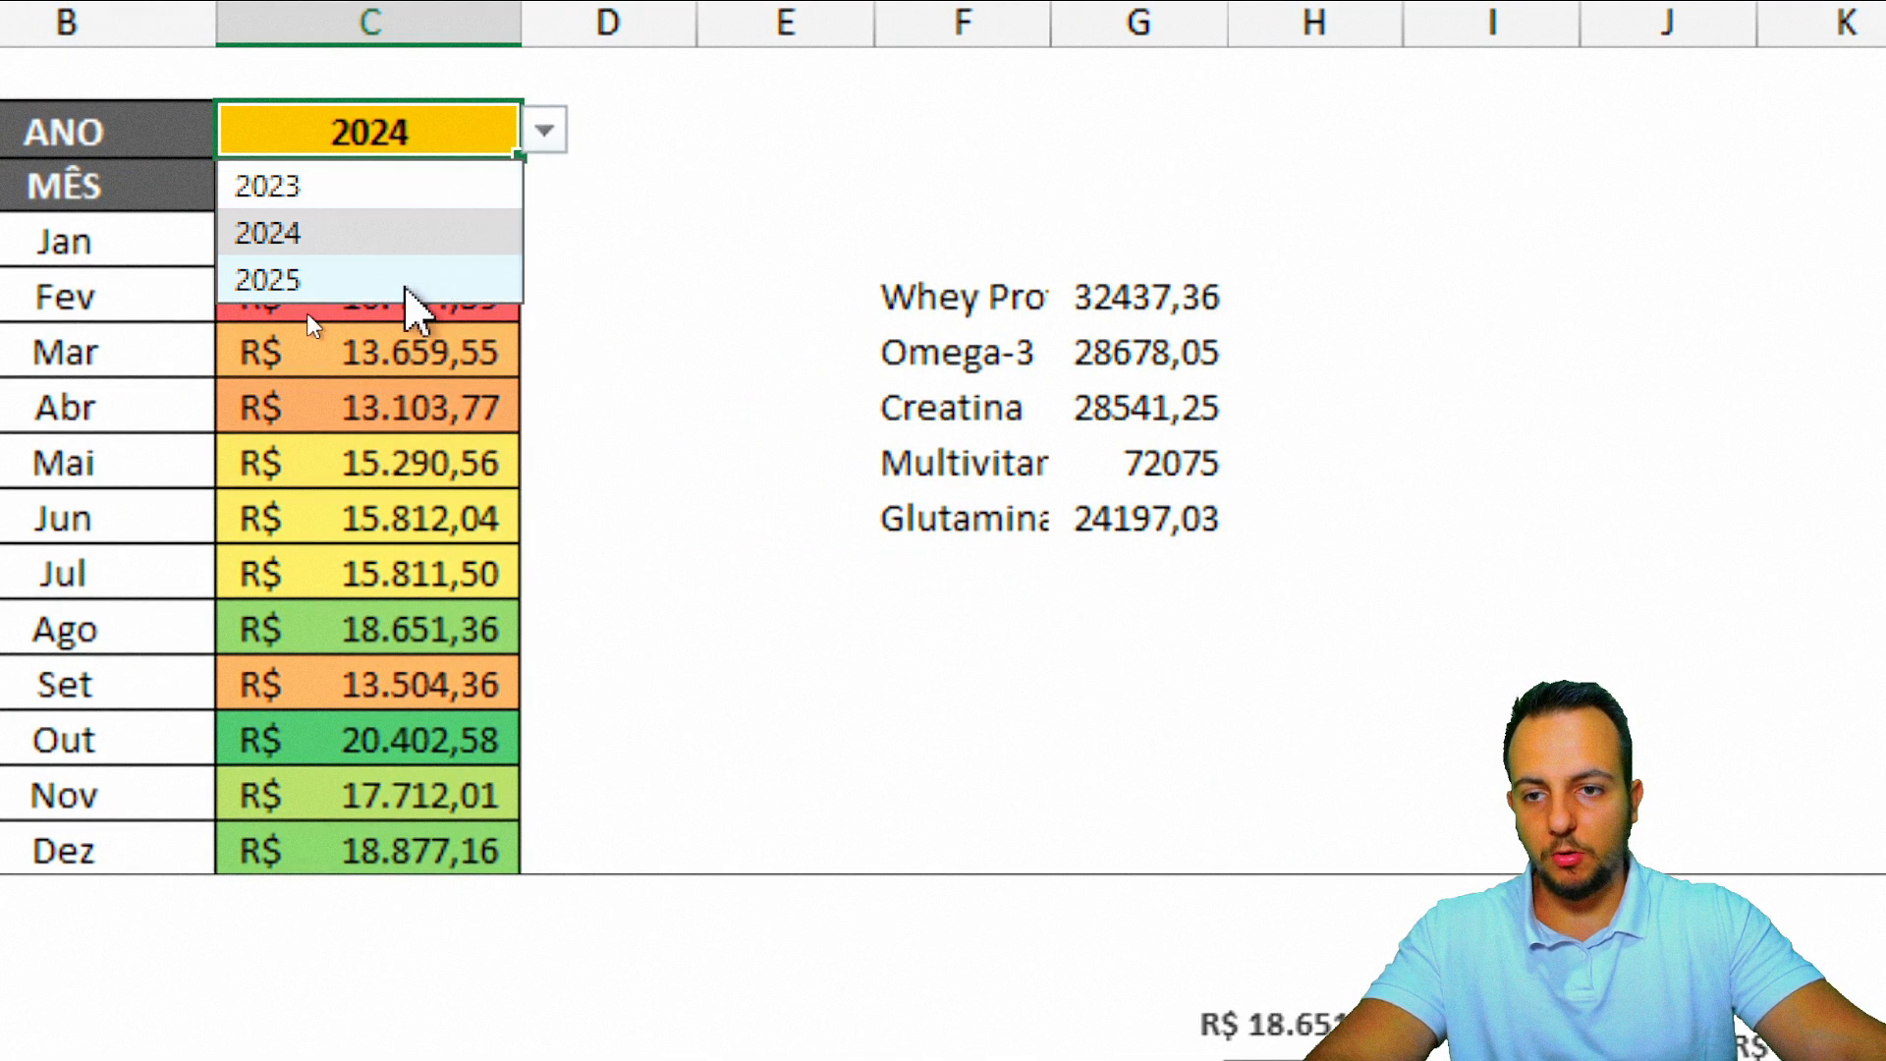
{"action": "left_click", "coordinate": [404, 281]}
{"action": "mouse_move", "coordinate": [482, 71]}
{"action": "left_mouse_down"}
{"action": "mouse_move", "coordinate": [555, 158]}
{"action": "mouse_move", "coordinate": [472, 67]}
{"action": "left_mouse_up"}
{"action": "left_click_drag", "start_coordinate": [1135, 218], "coordinate": [1027, 206]}
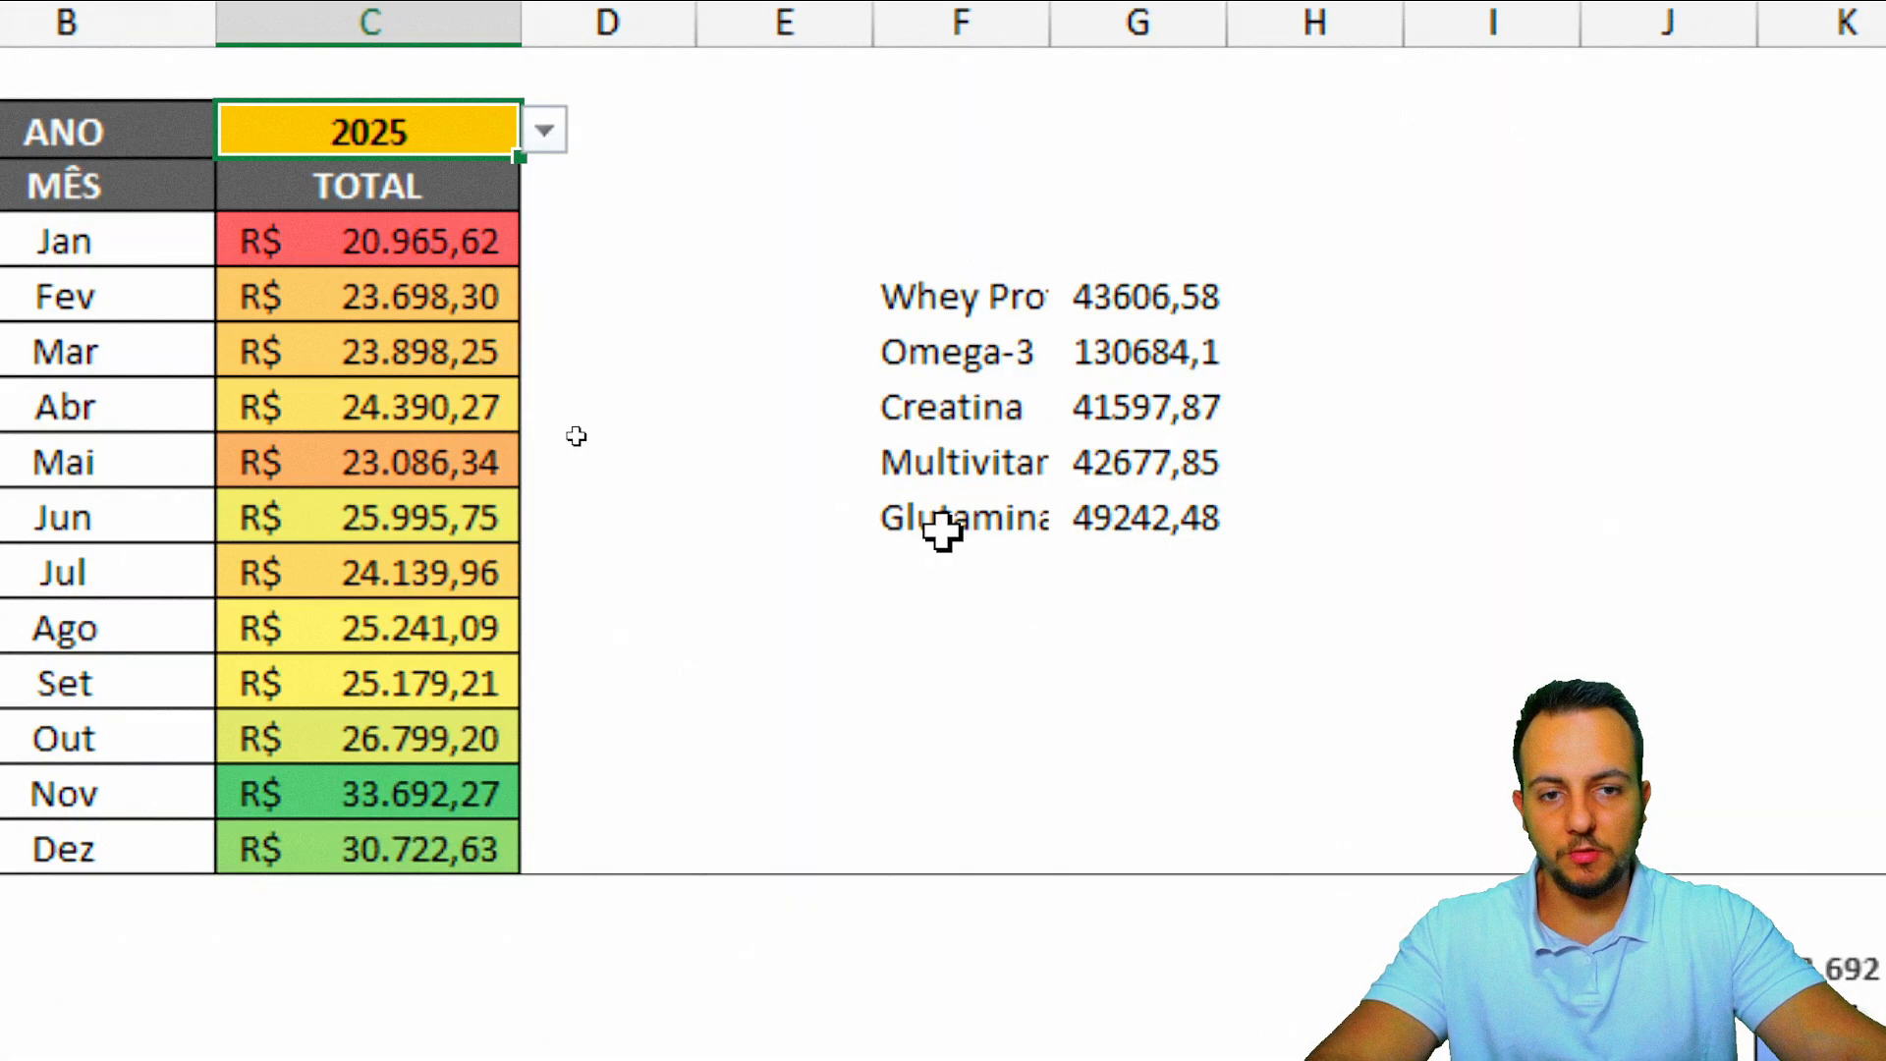
Step: Insert a doughnut (Rosca) chart from F5:G9 and place it above the column chart, covering the product table
{"action": "mouse_move", "coordinate": [982, 300]}
{"action": "left_mouse_down"}
{"action": "mouse_move", "coordinate": [1023, 307]}
{"action": "mouse_move", "coordinate": [1138, 526]}
{"action": "left_mouse_up"}
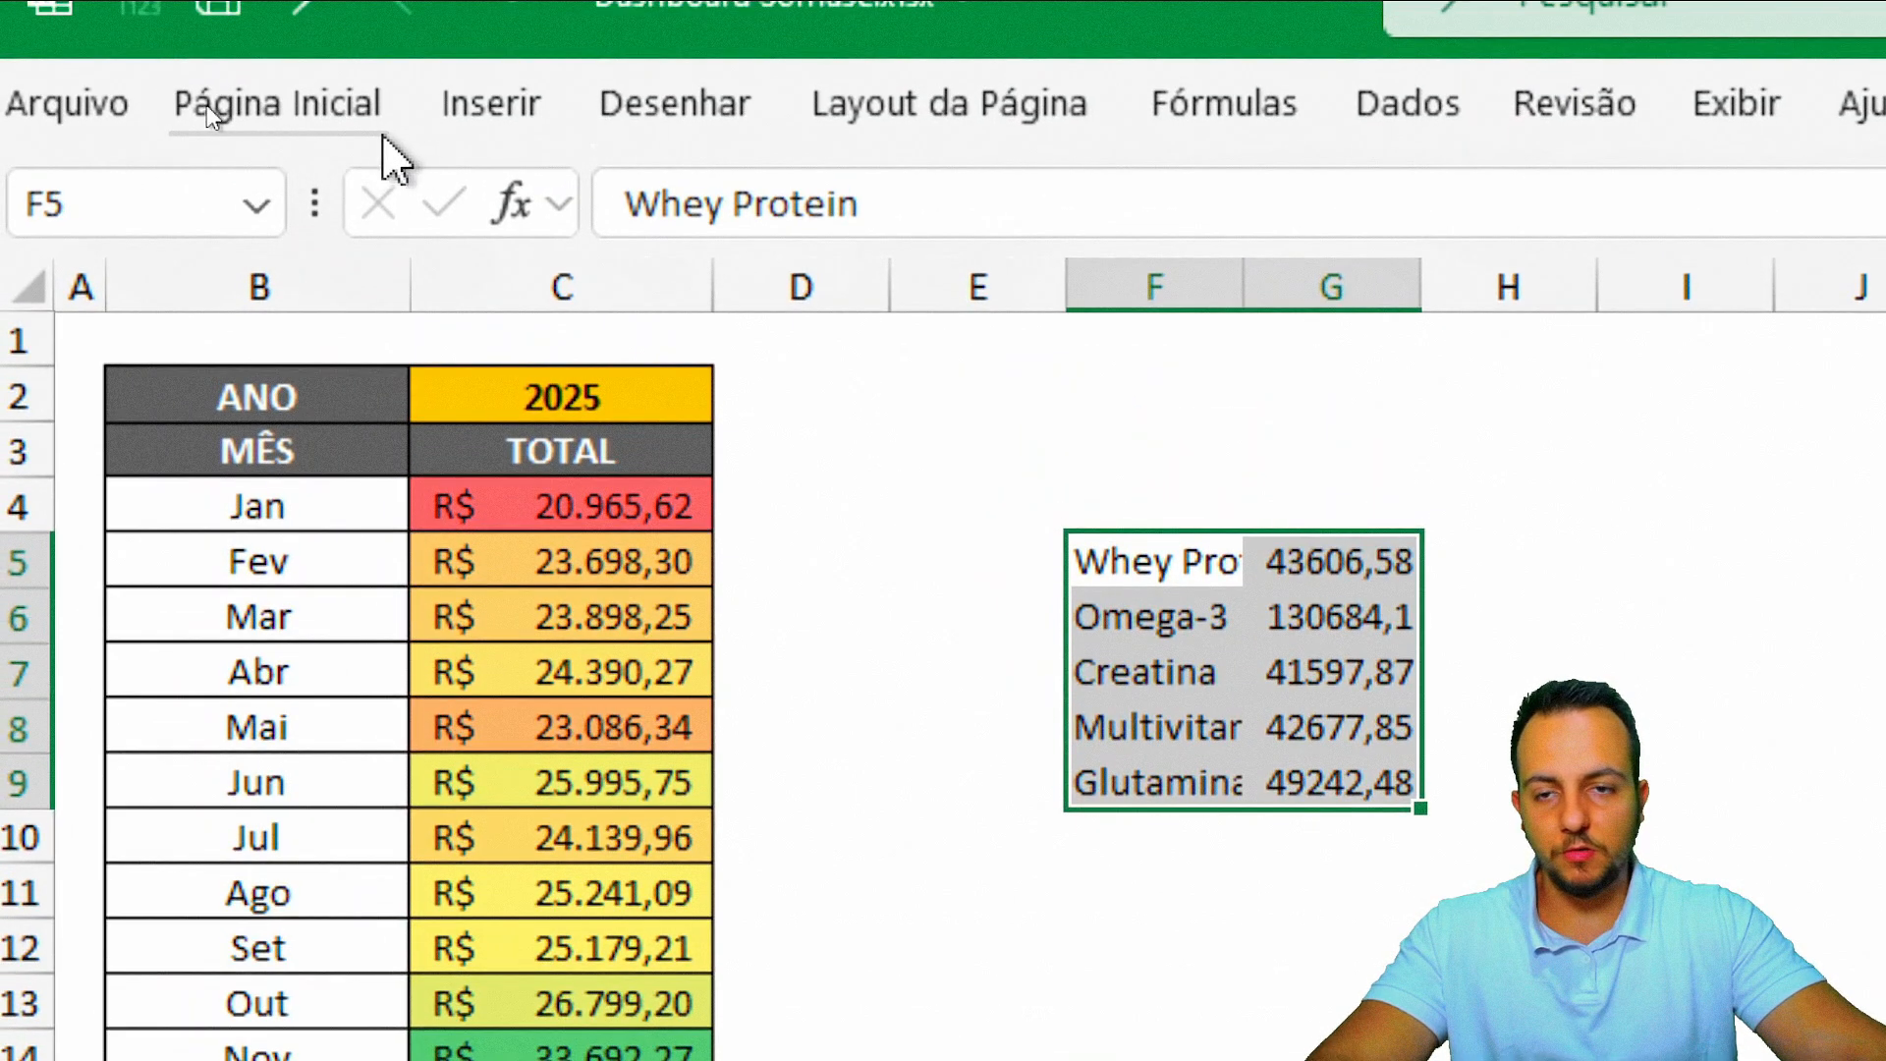
{"action": "left_click", "coordinate": [458, 136]}
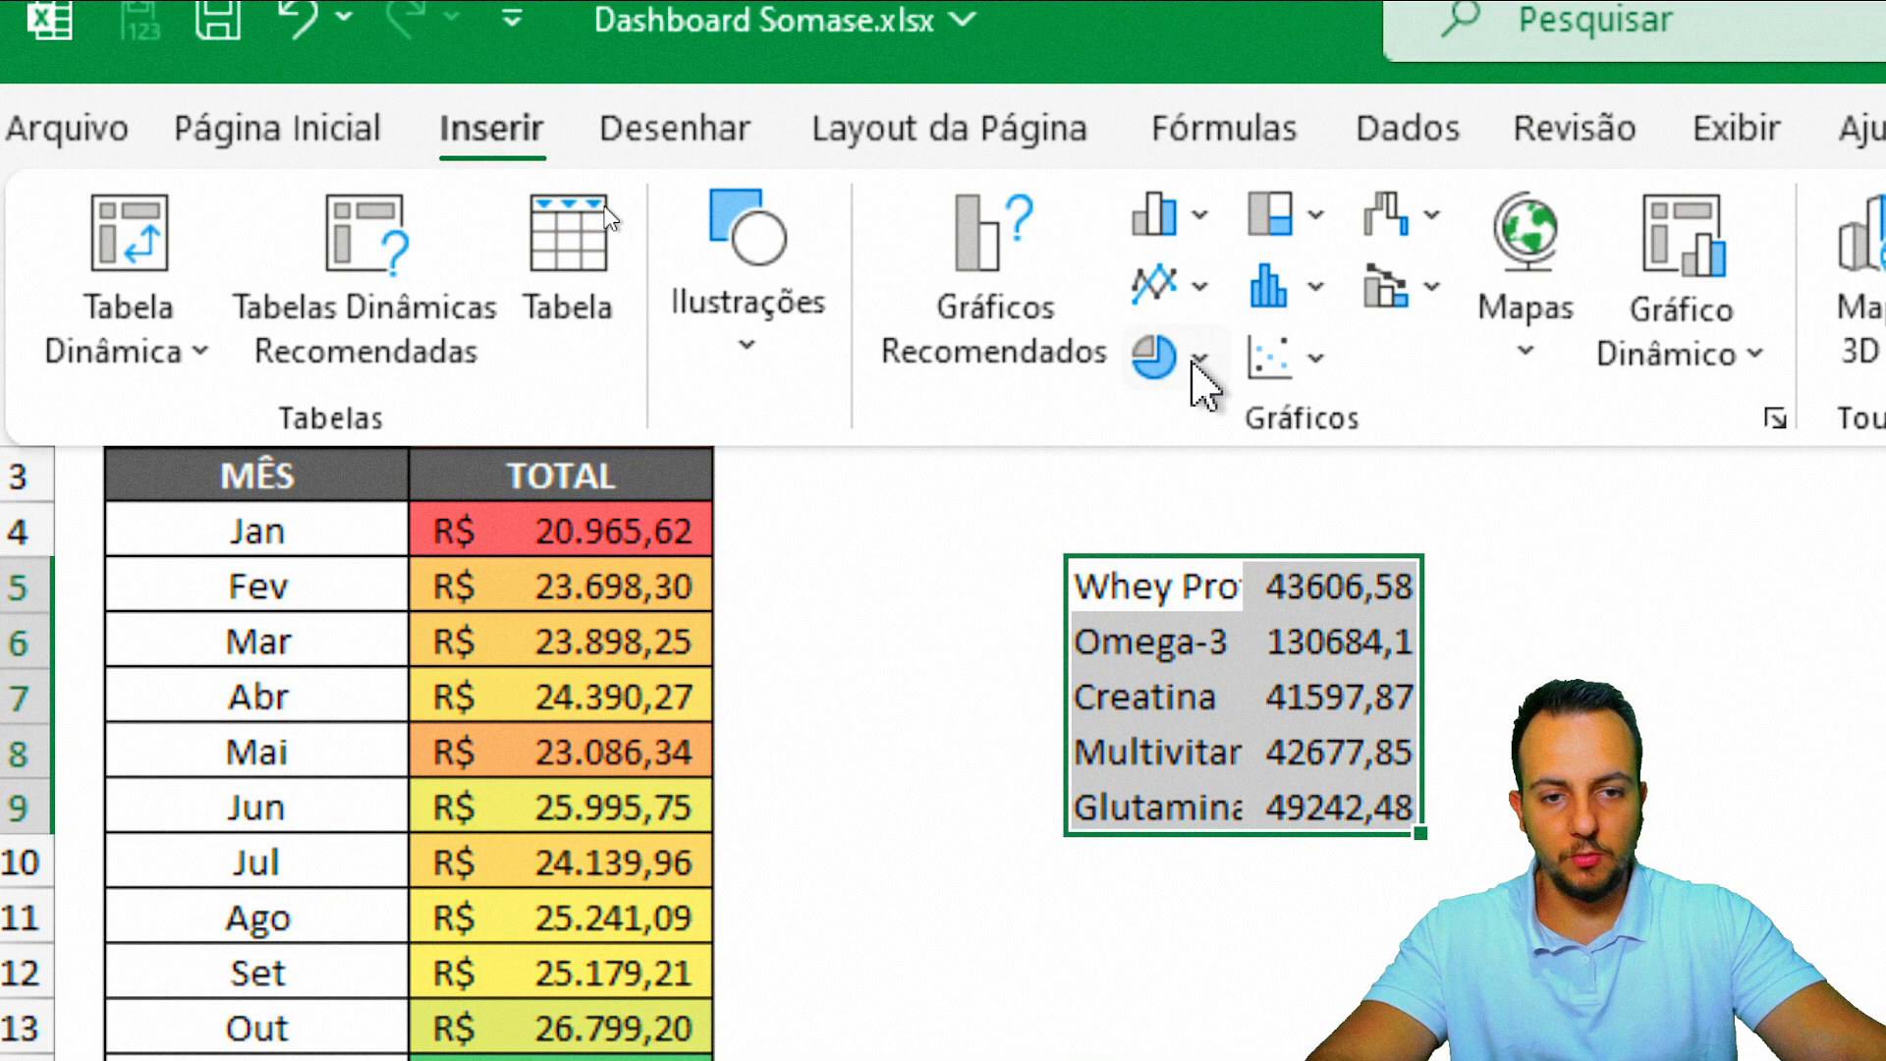
{"action": "left_click", "coordinate": [1196, 362]}
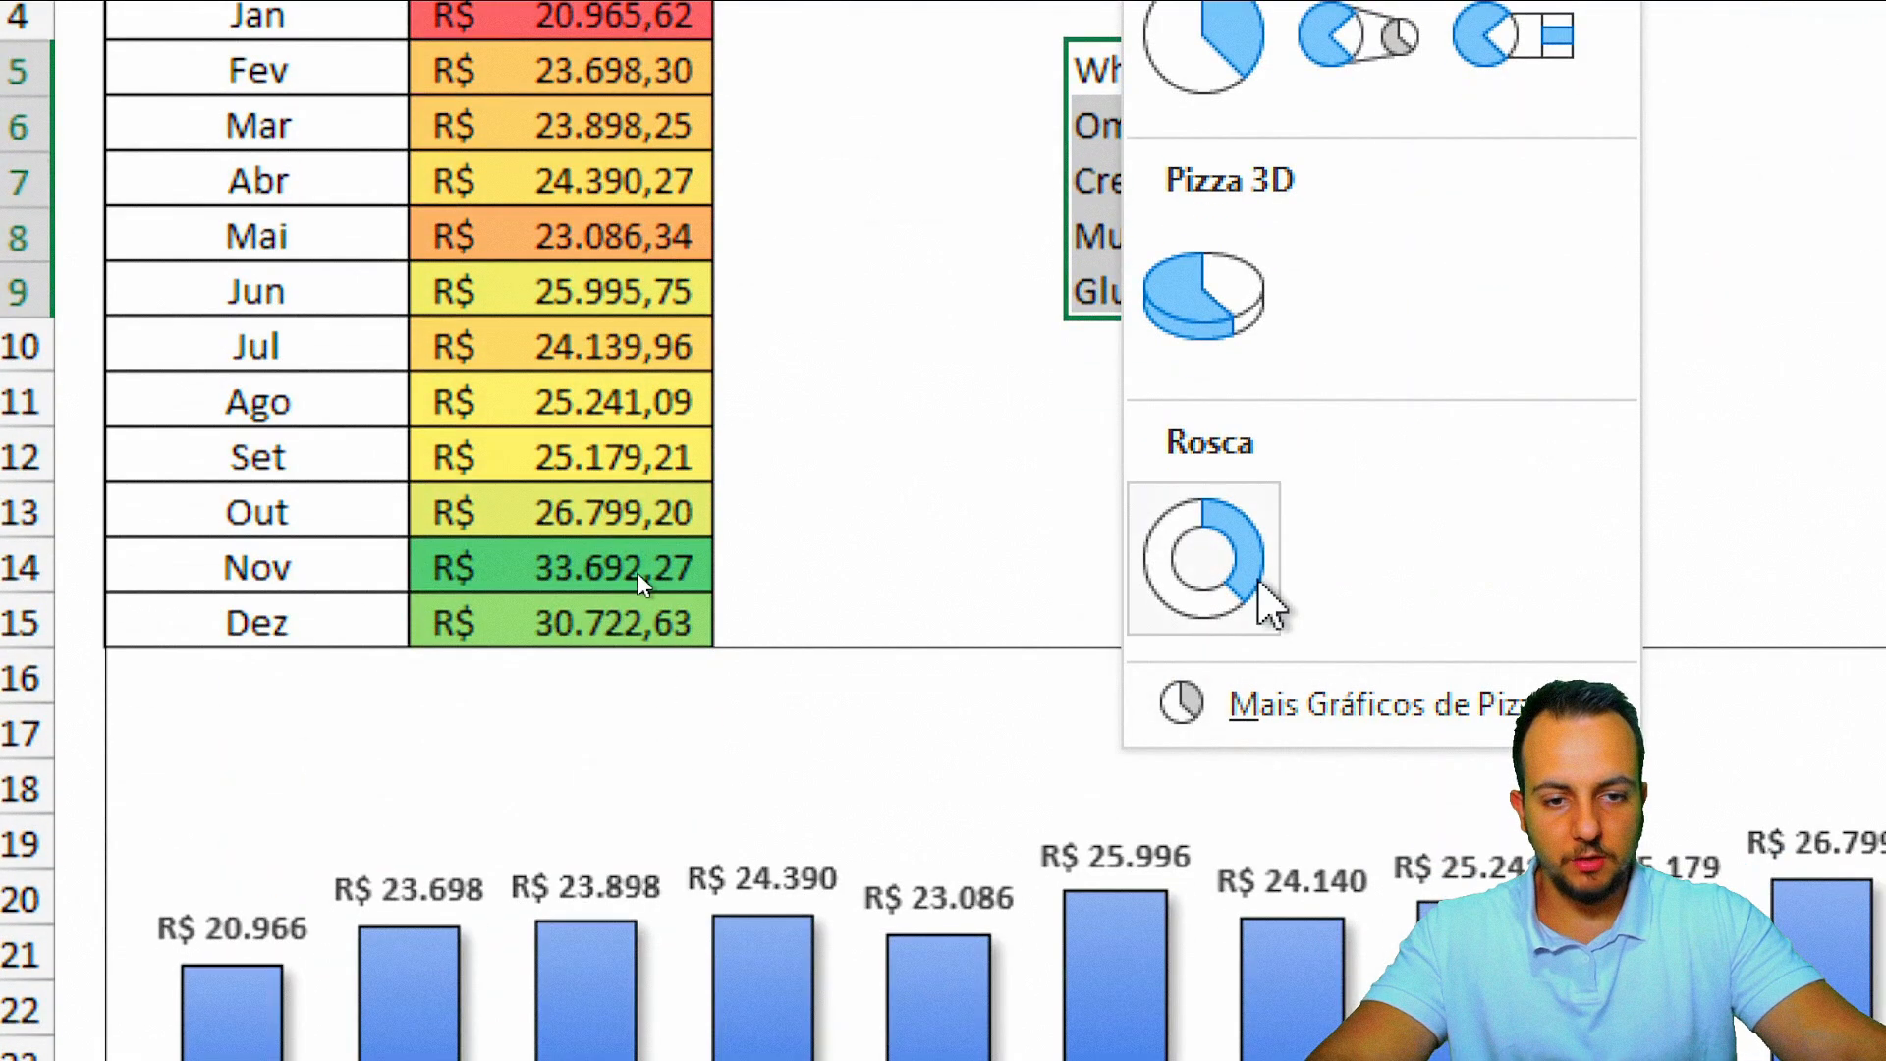
{"action": "left_click", "coordinate": [1266, 602]}
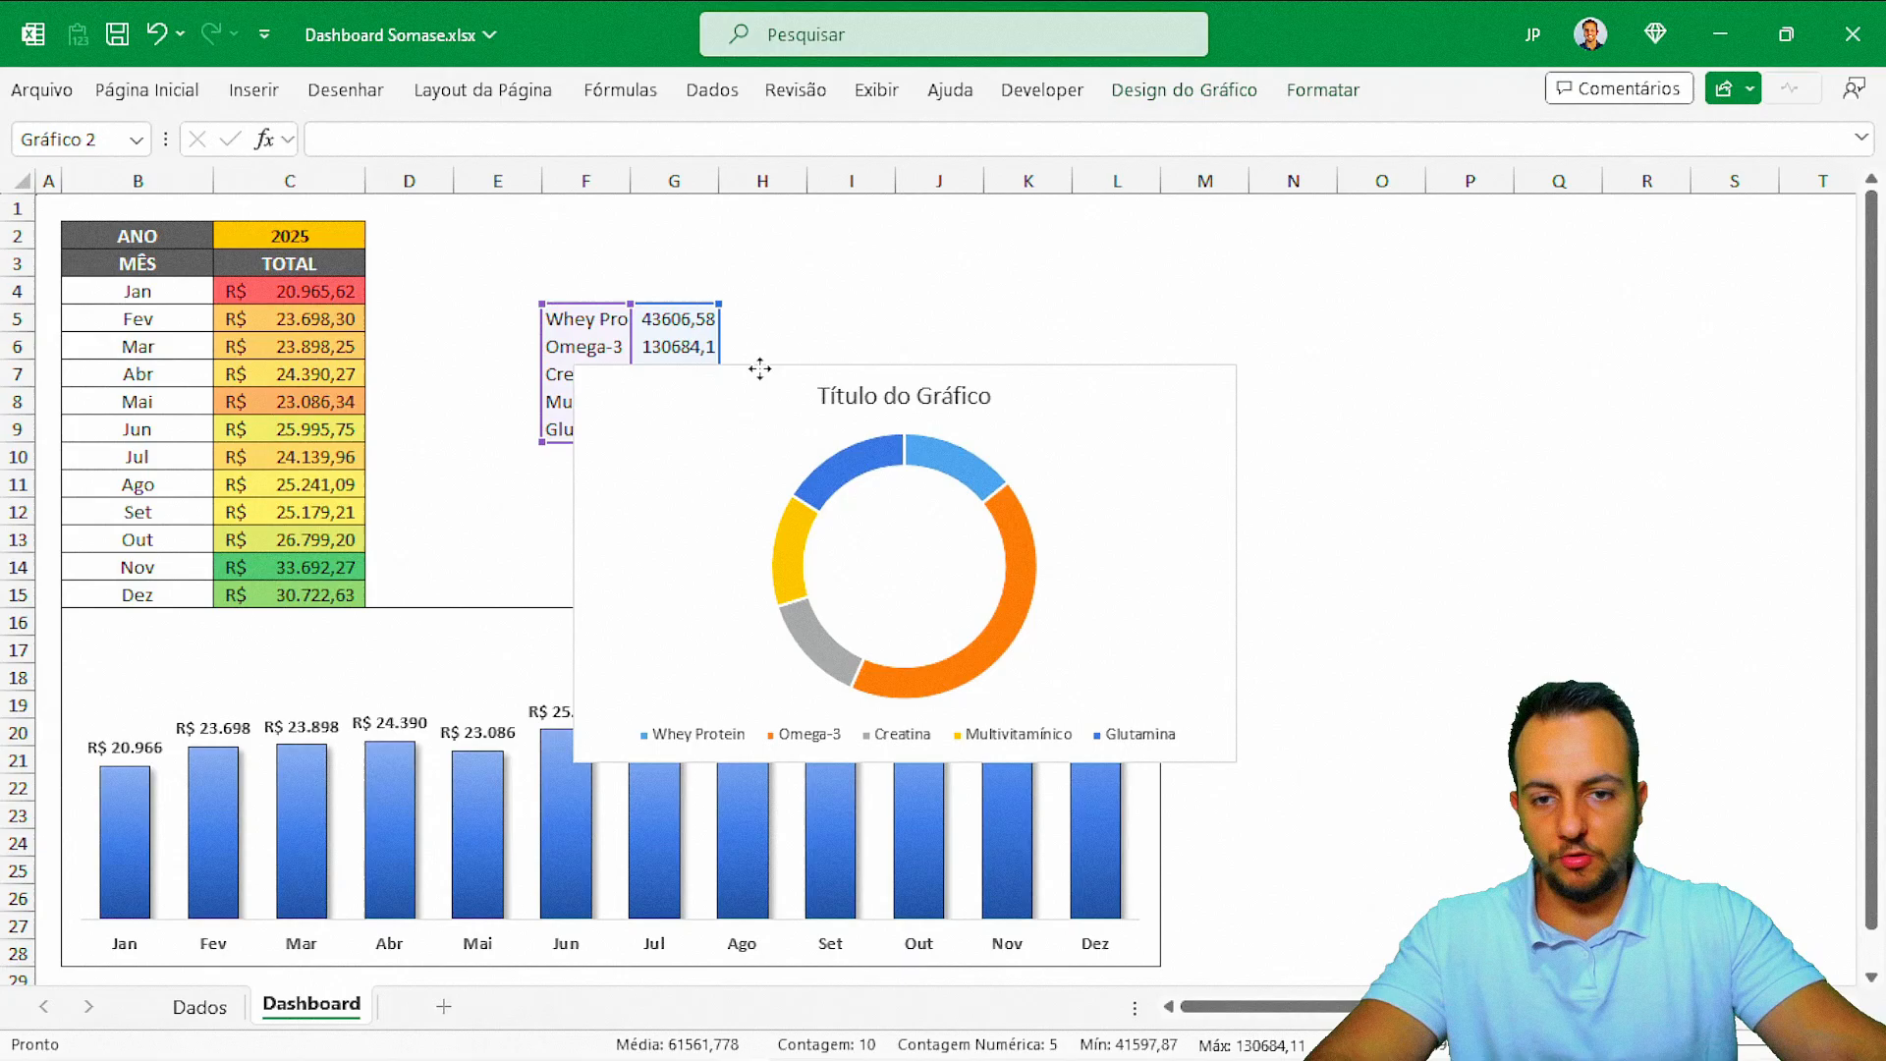
{"action": "left_click_drag", "start_coordinate": [759, 369], "coordinate": [640, 240]}
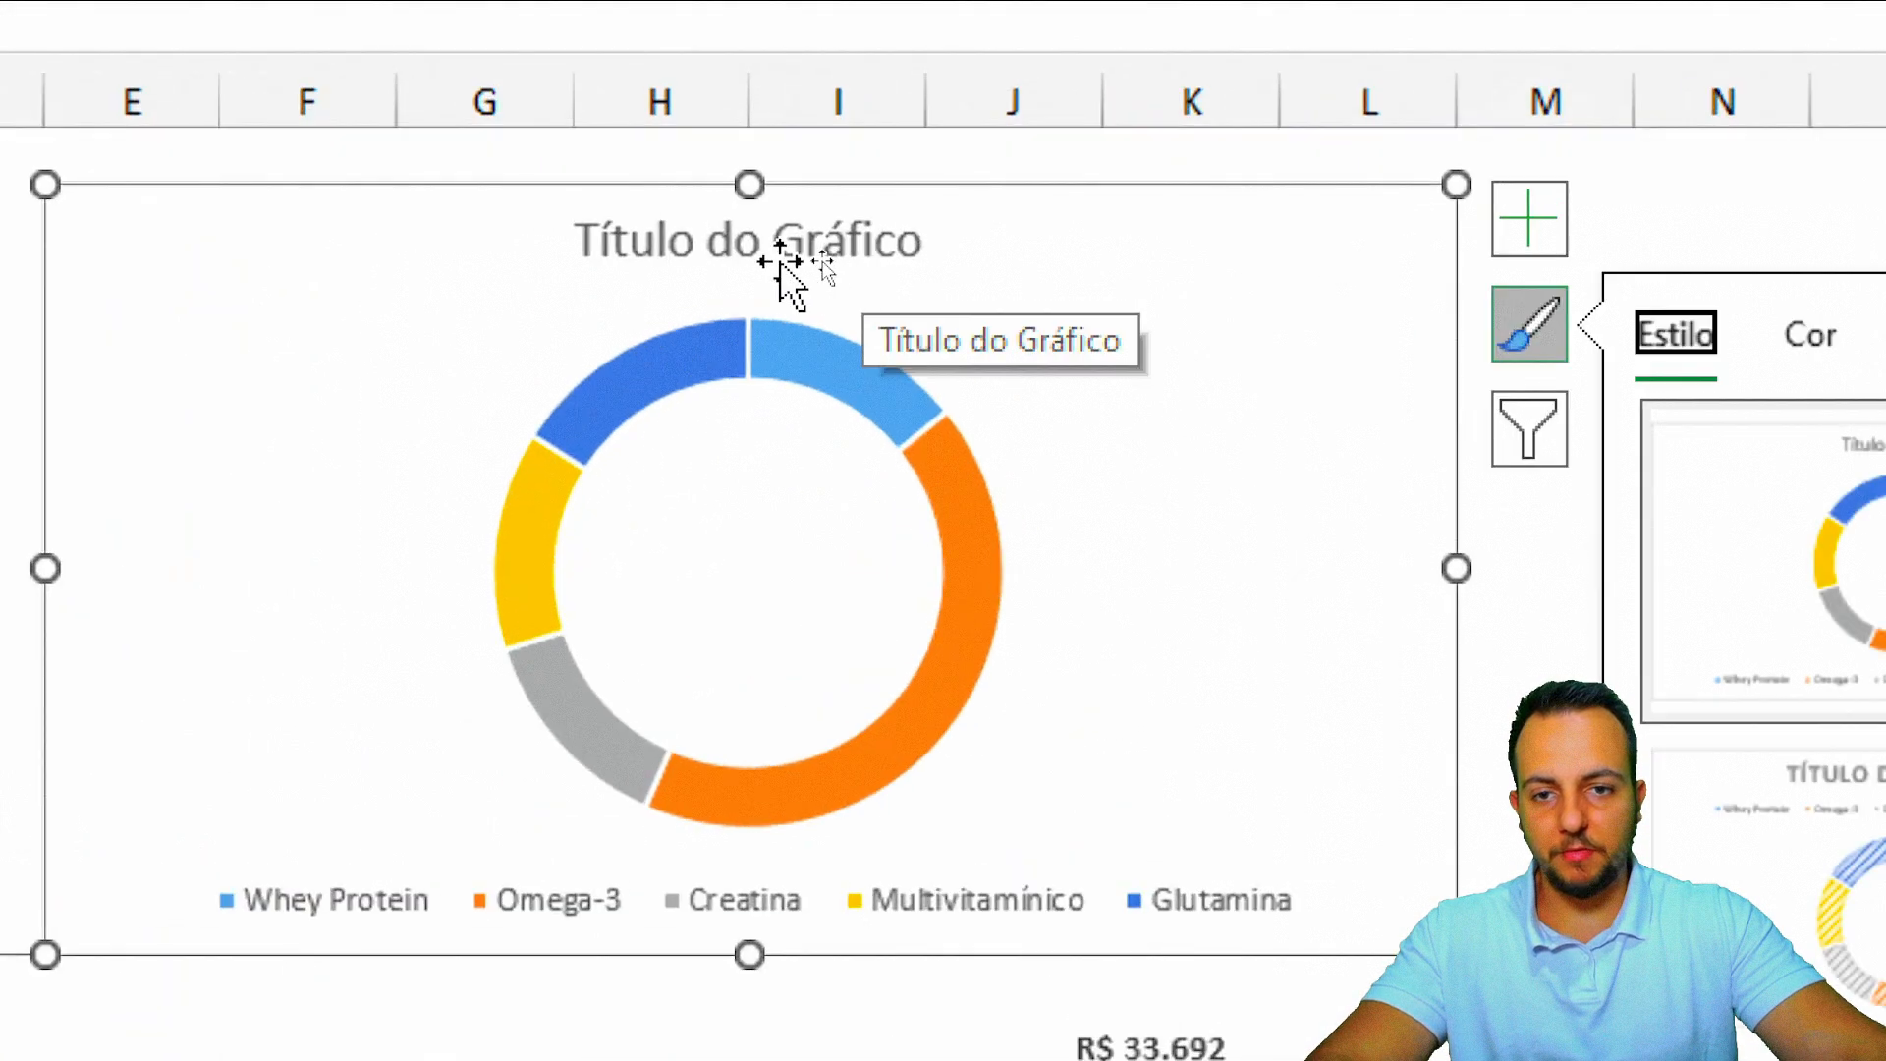
Step: Delete the doughnut chart's title and place its legend on the left (Esquerda)
{"action": "left_click", "coordinate": [811, 258]}
{"action": "key", "text": "Delete"}
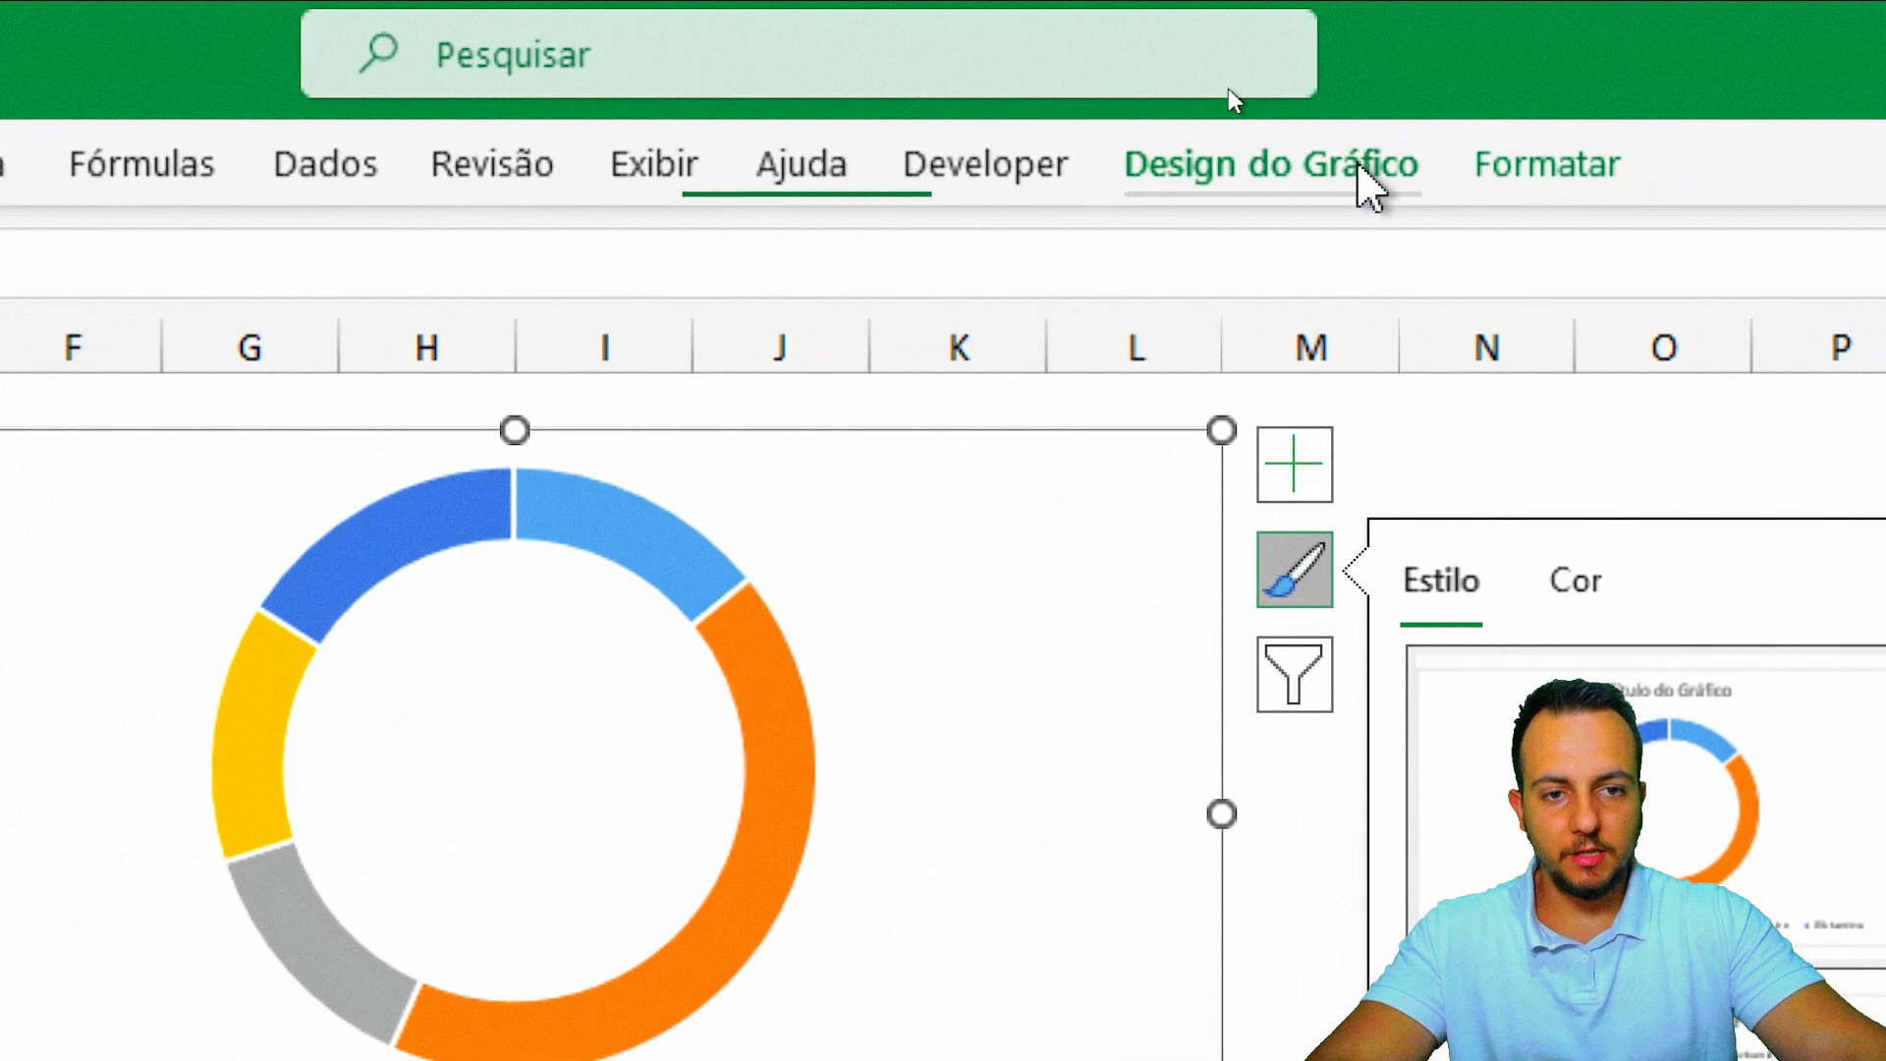
{"action": "left_click", "coordinate": [1364, 179]}
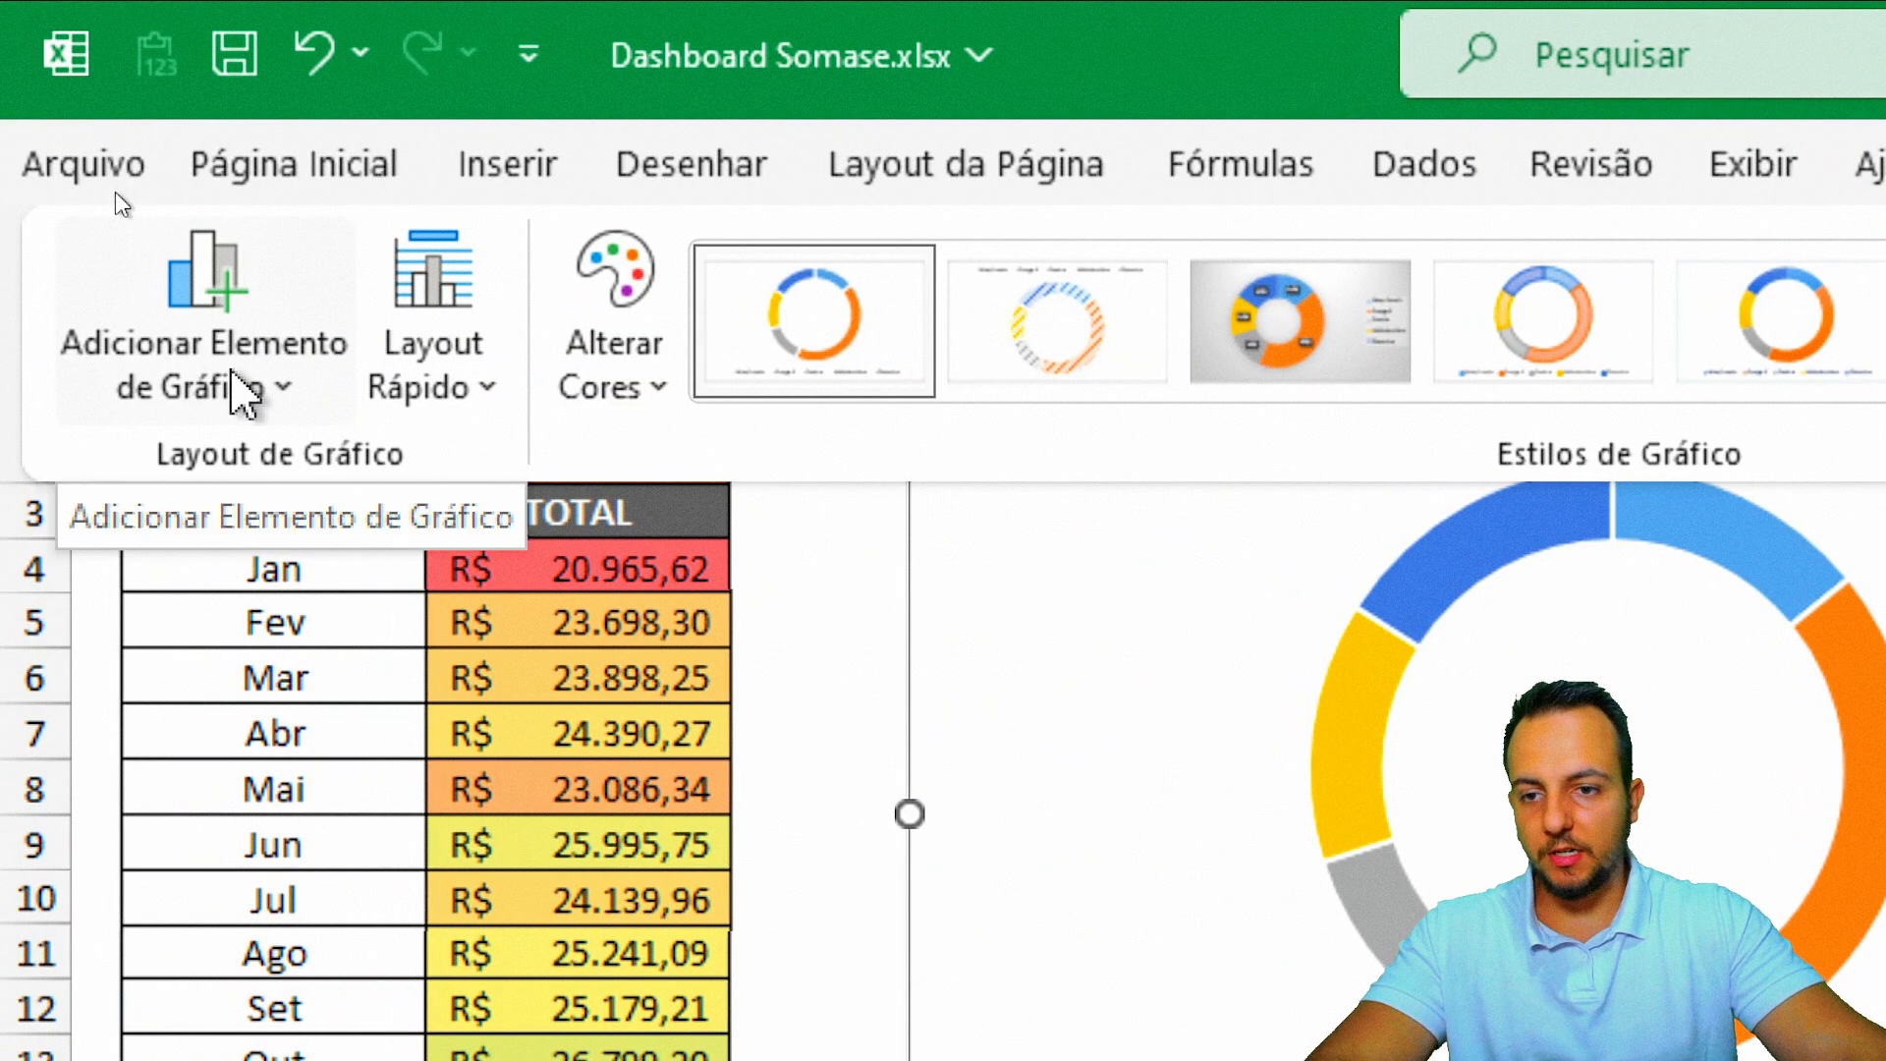
{"action": "left_click", "coordinate": [244, 392]}
{"action": "mouse_move", "coordinate": [364, 637]}
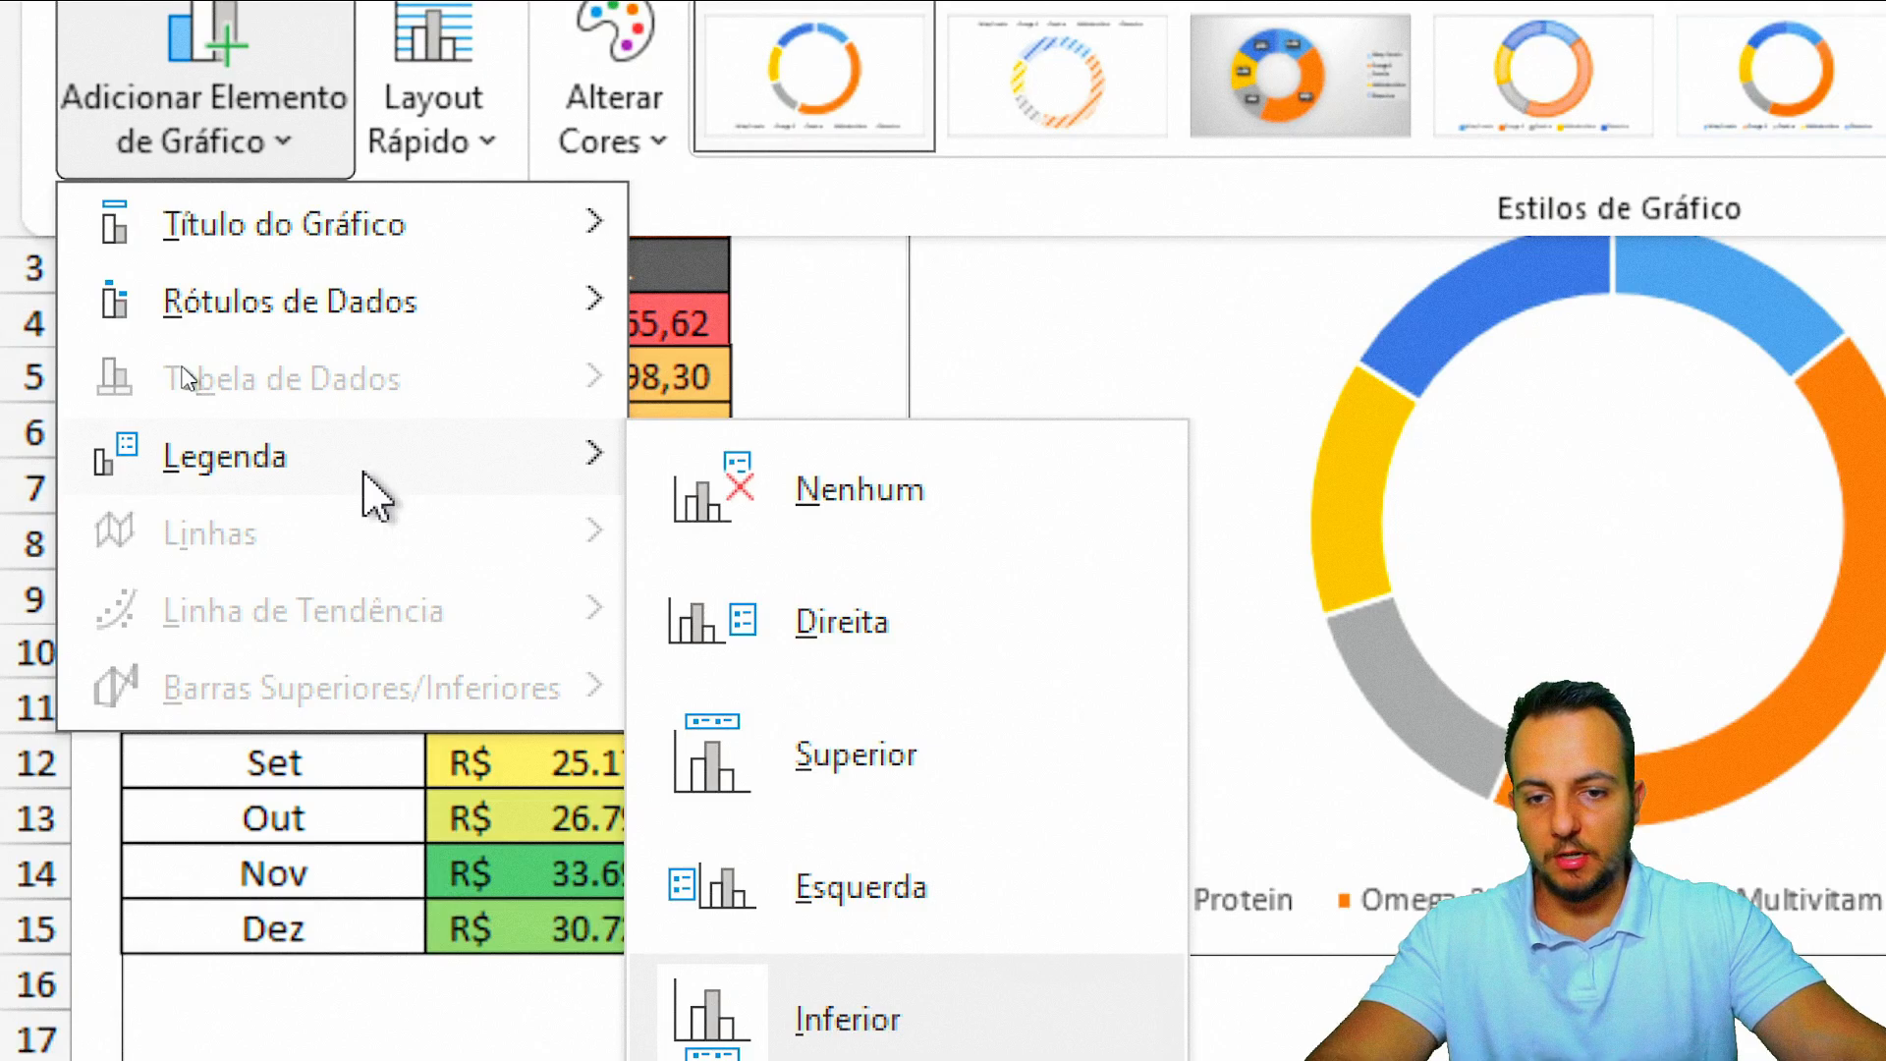
{"action": "left_click", "coordinate": [806, 886]}
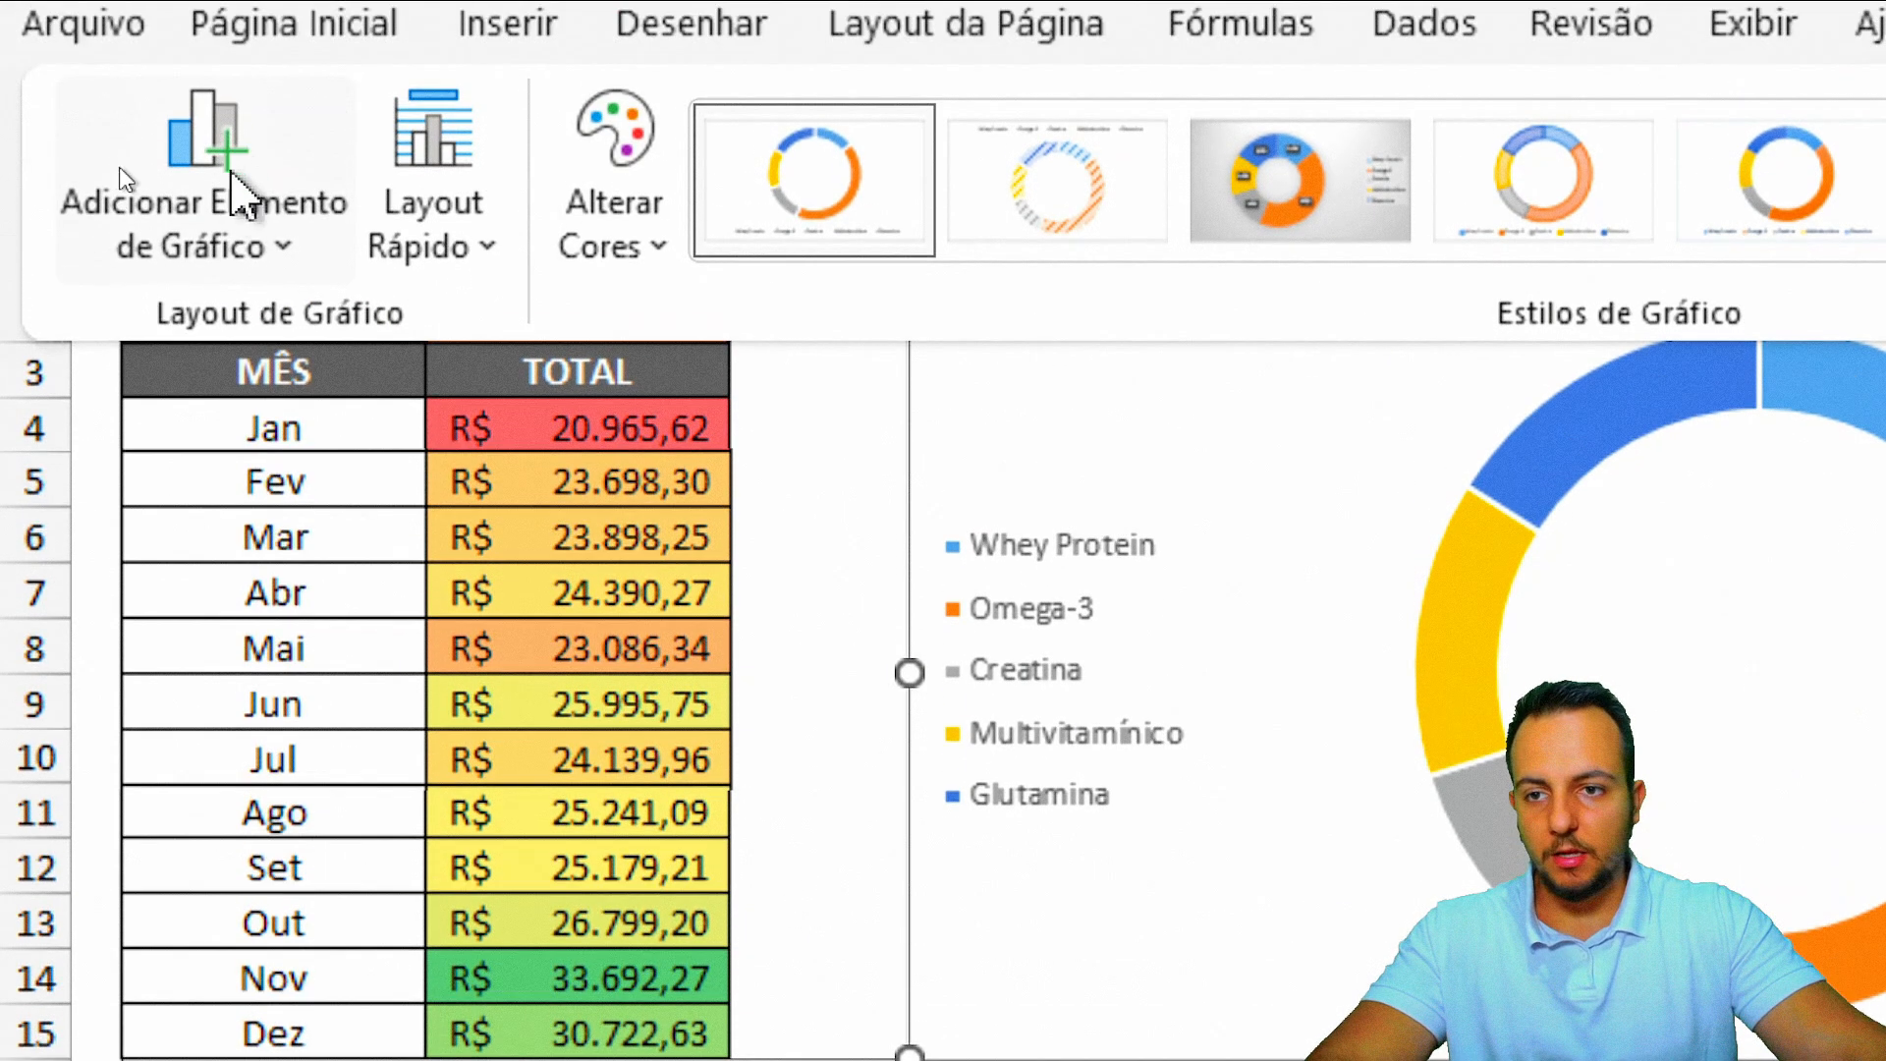
Step: Show data labels on the doughnut chart and give the chart area a black outline
{"action": "left_click", "coordinate": [148, 108]}
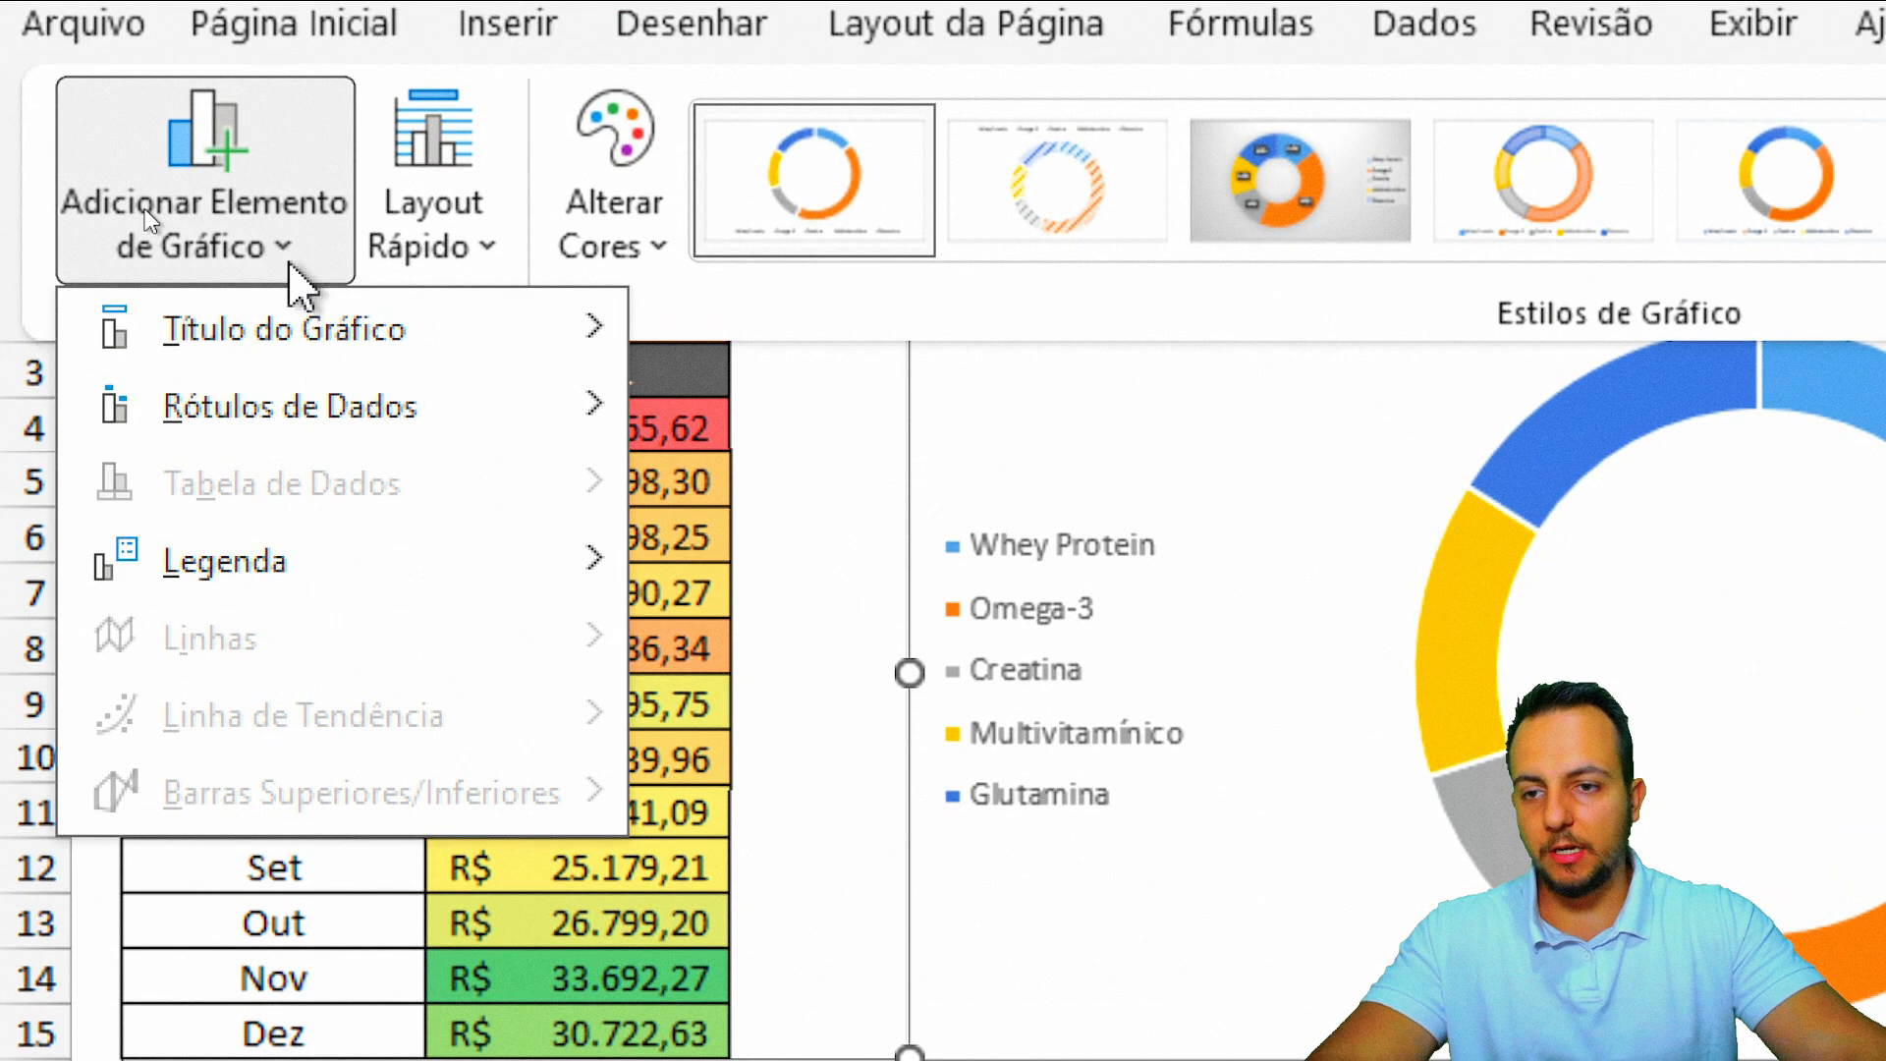
{"action": "mouse_move", "coordinate": [302, 420]}
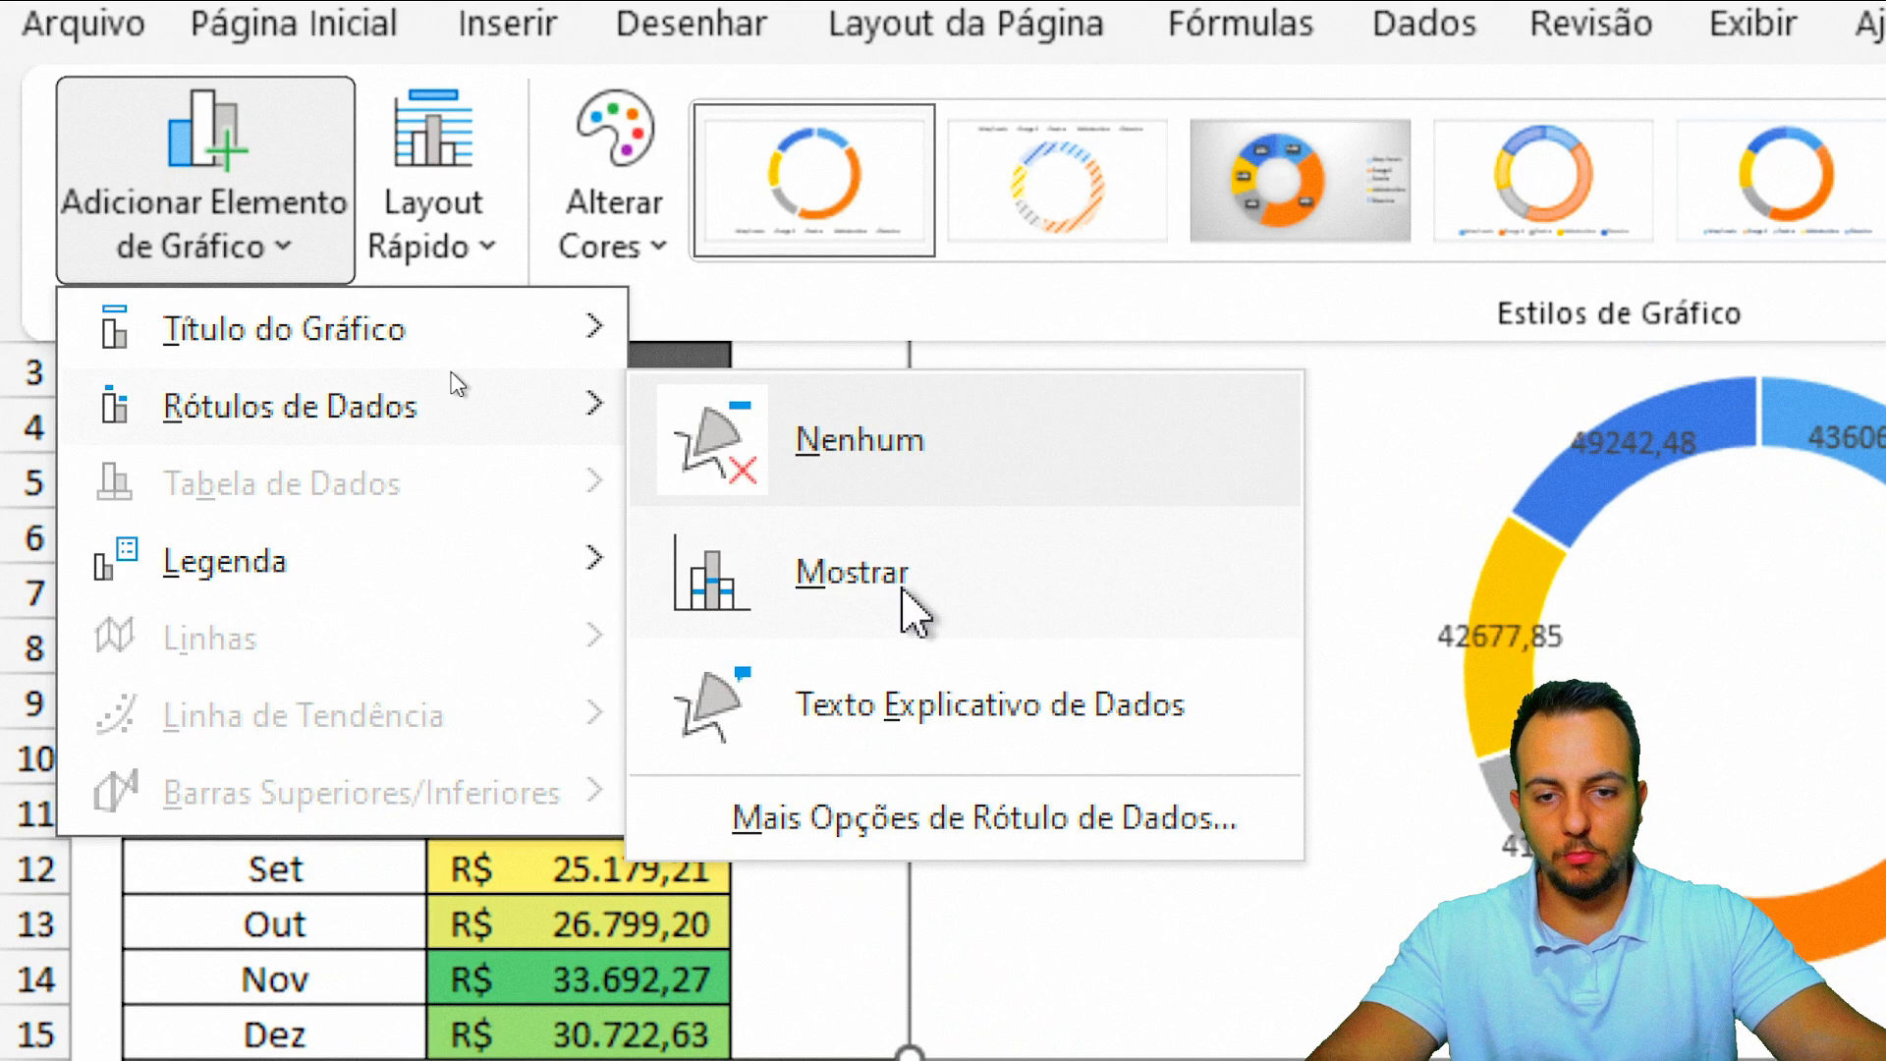
{"action": "left_click", "coordinate": [899, 590]}
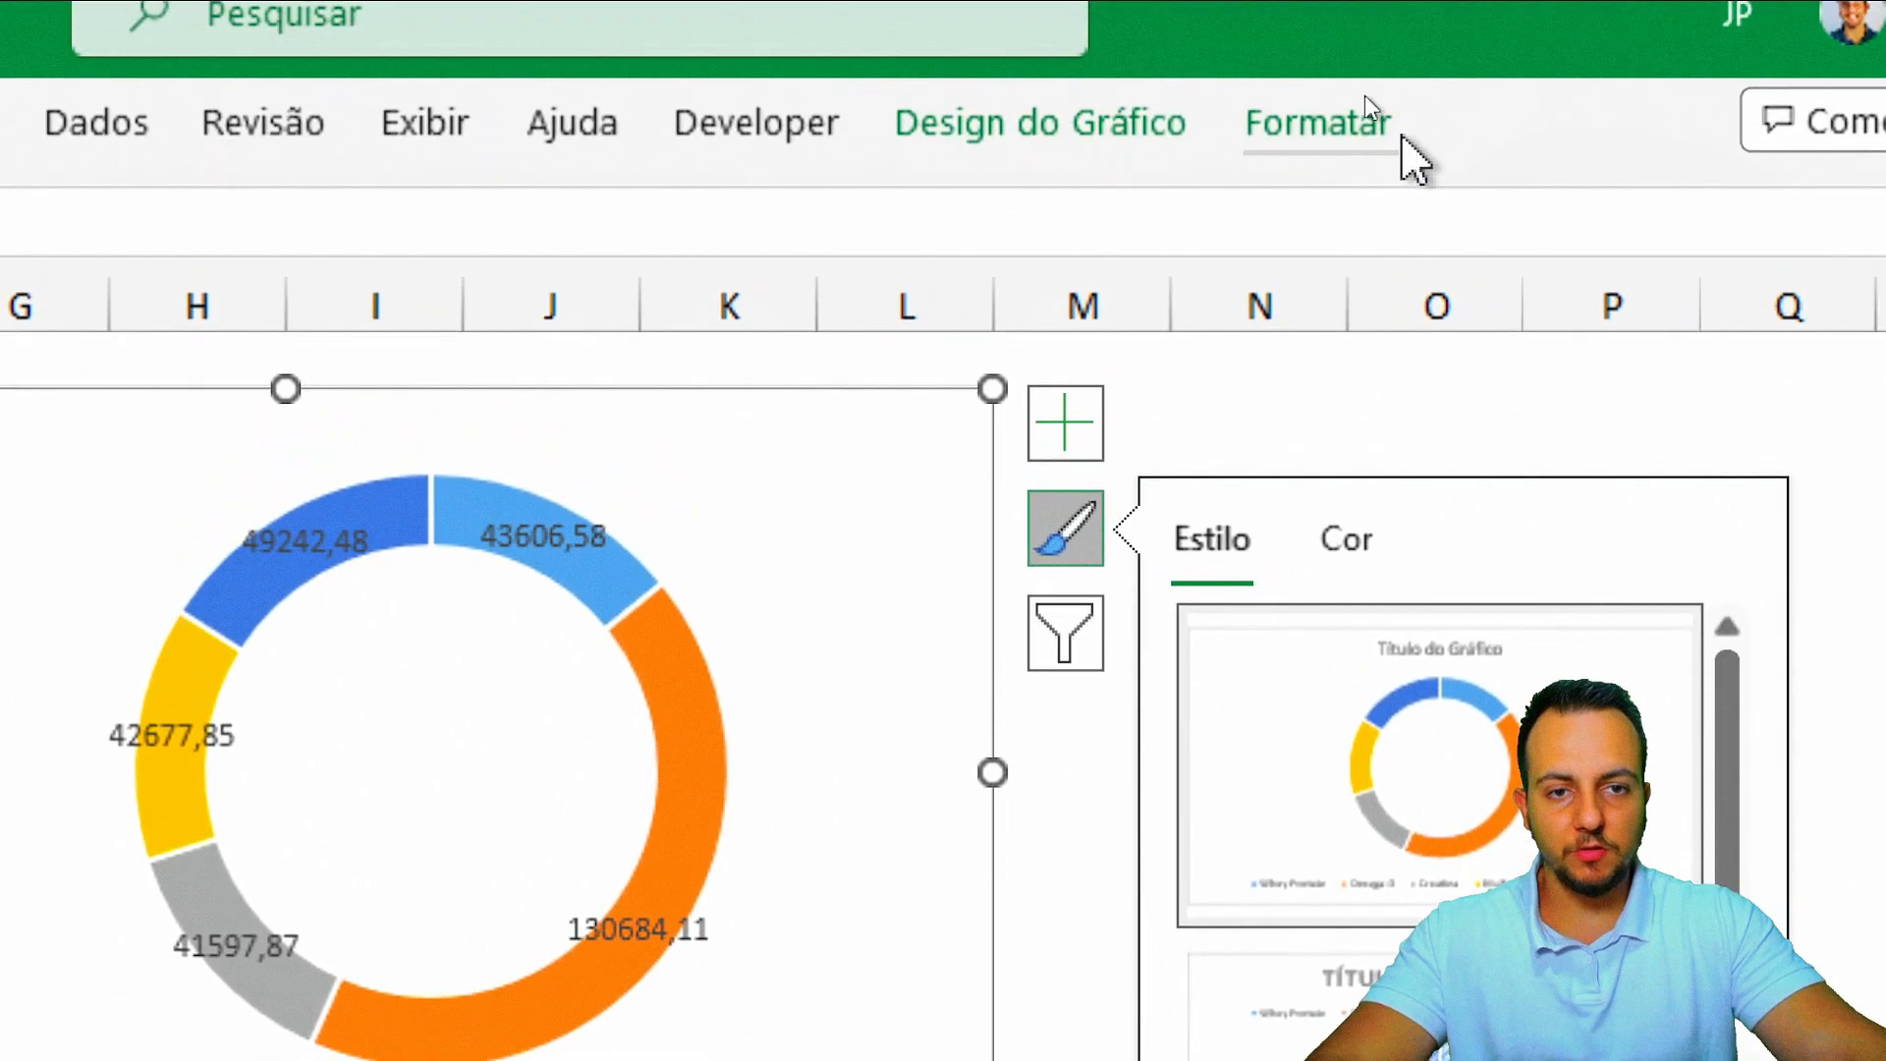
{"action": "left_click", "coordinate": [1386, 156]}
{"action": "left_click", "coordinate": [411, 280]}
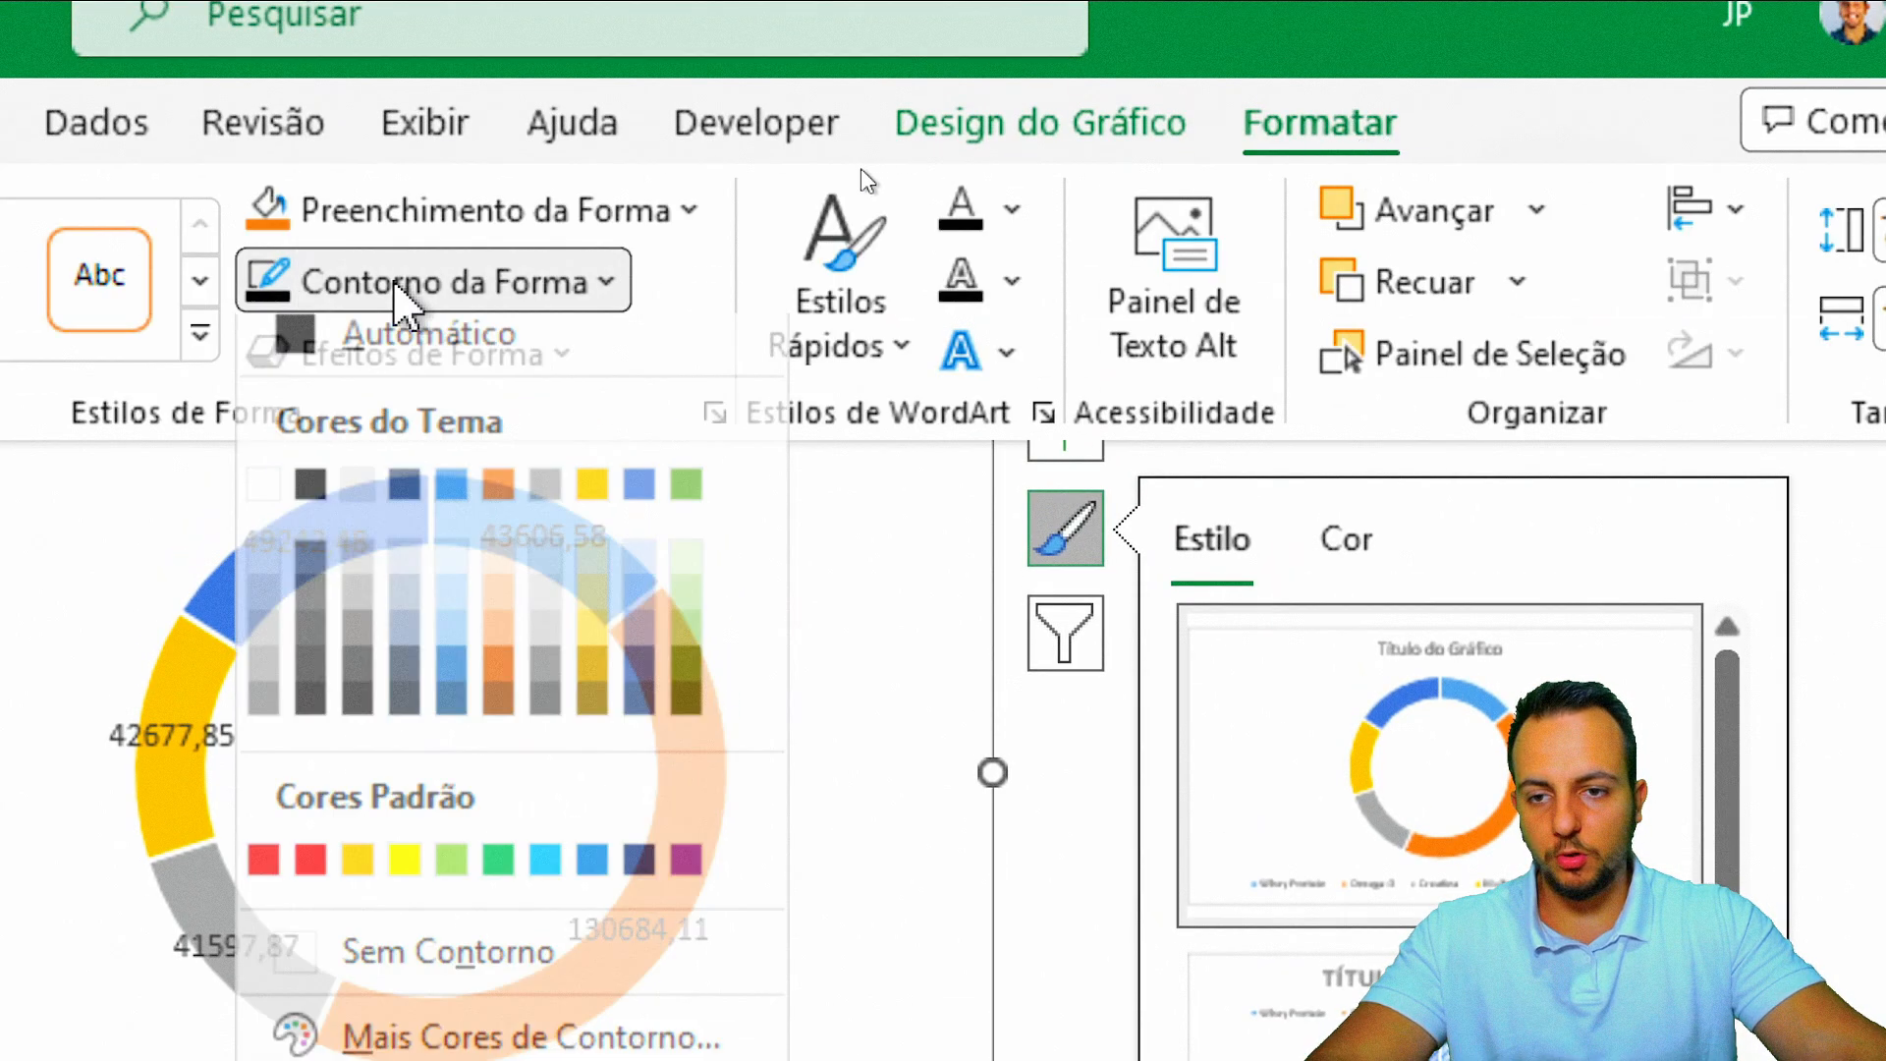
{"action": "left_click", "coordinate": [316, 505]}
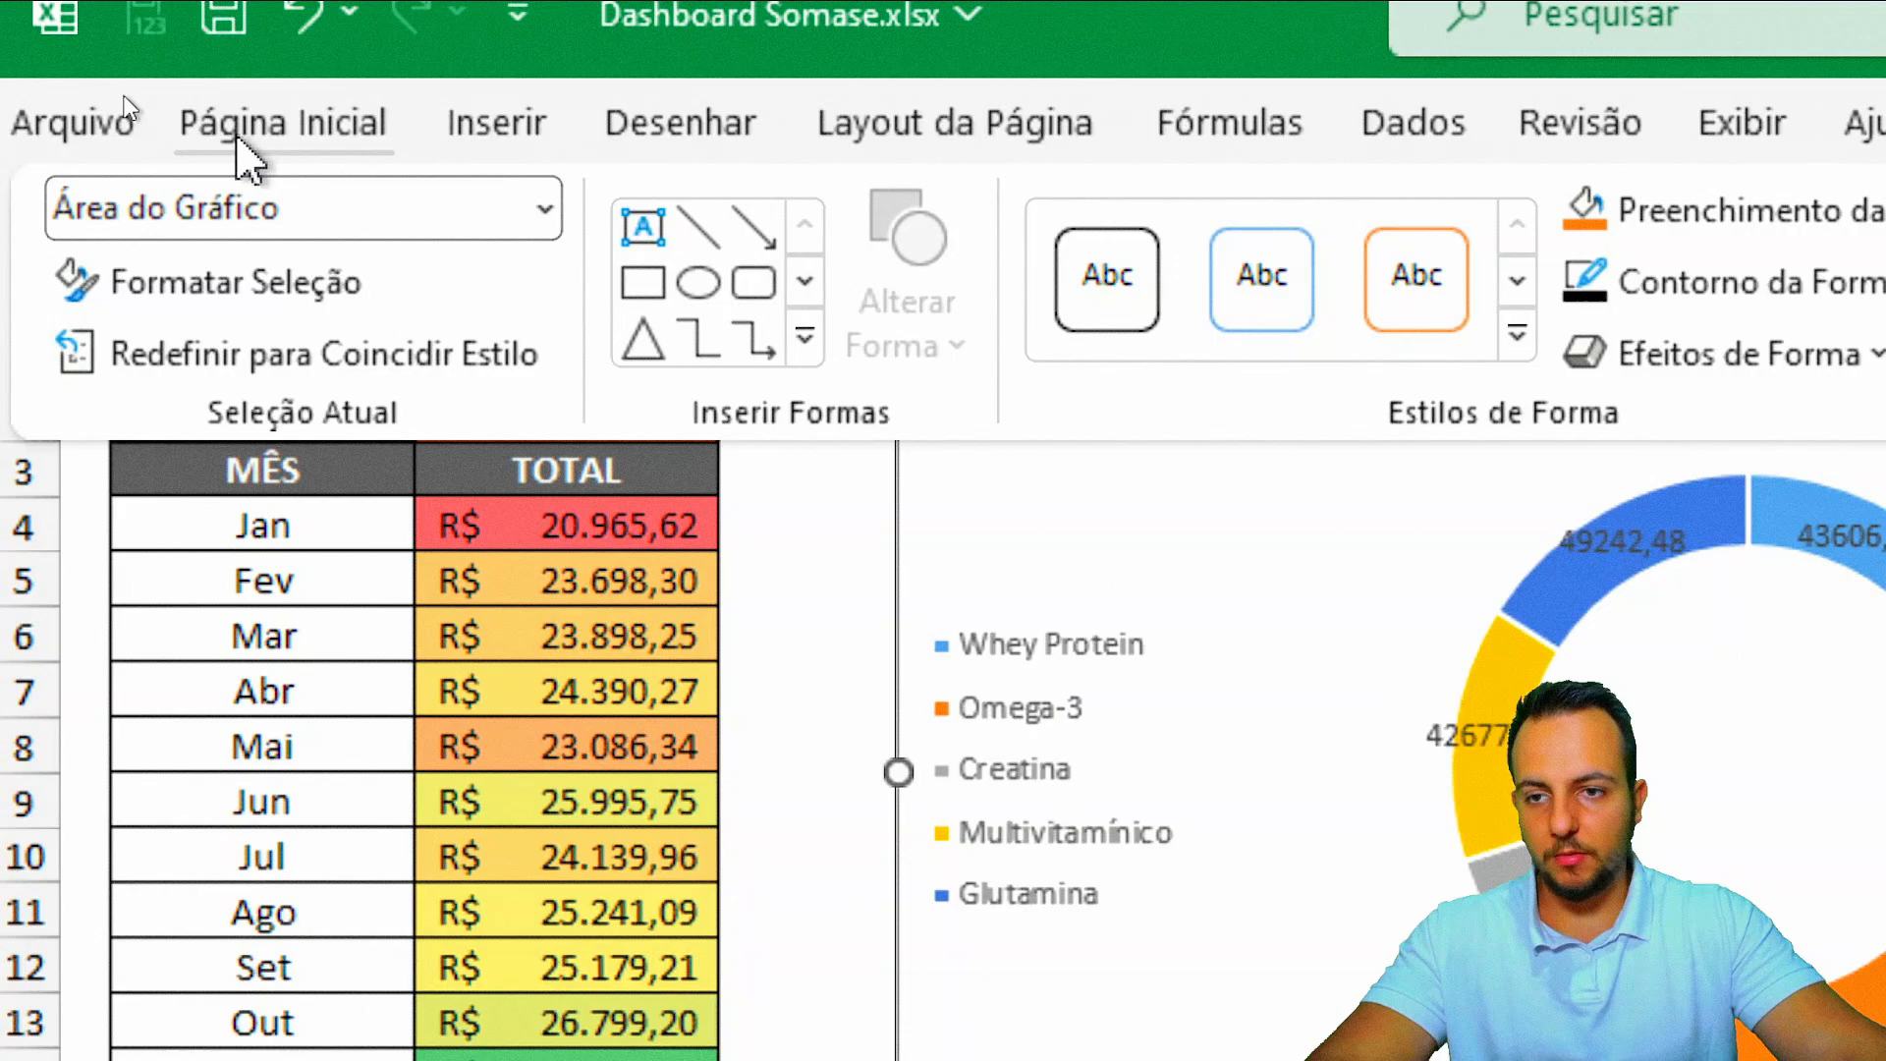
Step: Make all the doughnut chart's text bold at font size 10 and deselect the chart
{"action": "left_click", "coordinate": [246, 132]}
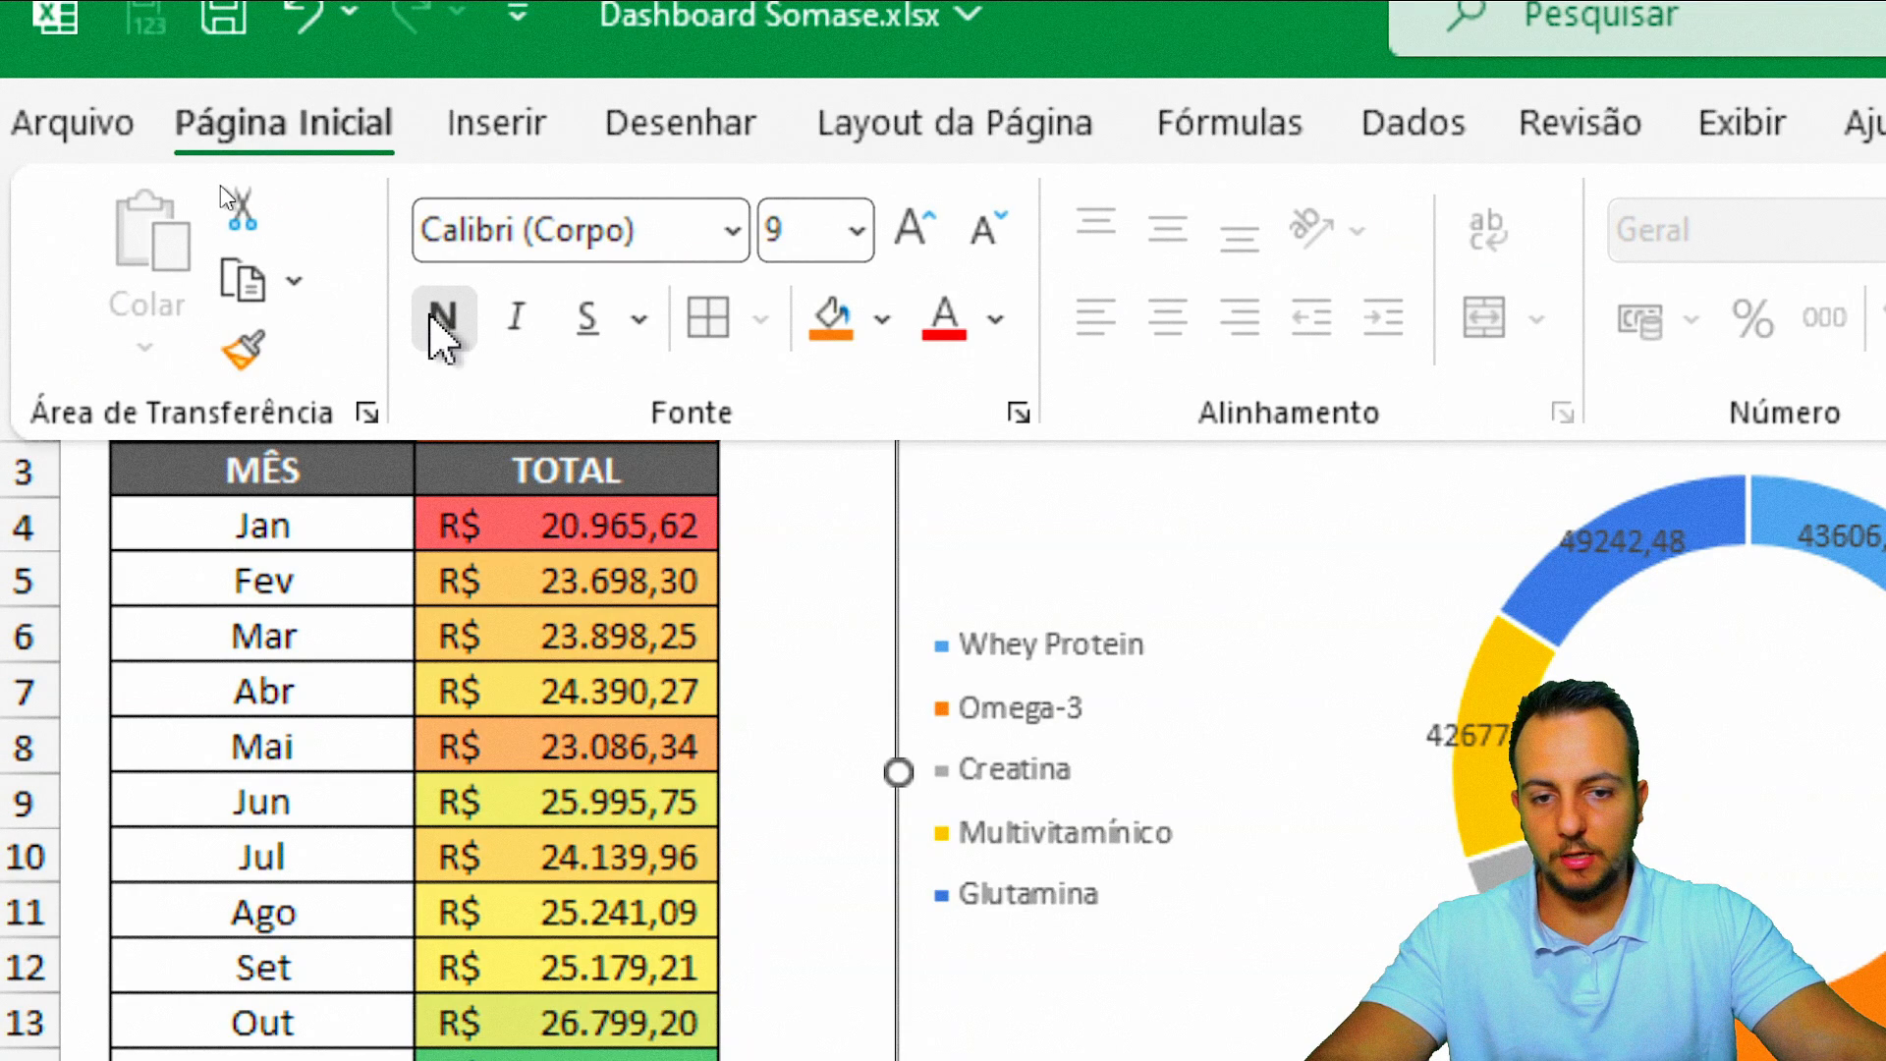
{"action": "left_click", "coordinate": [442, 317]}
{"action": "left_click", "coordinate": [863, 246]}
{"action": "left_click", "coordinate": [834, 433]}
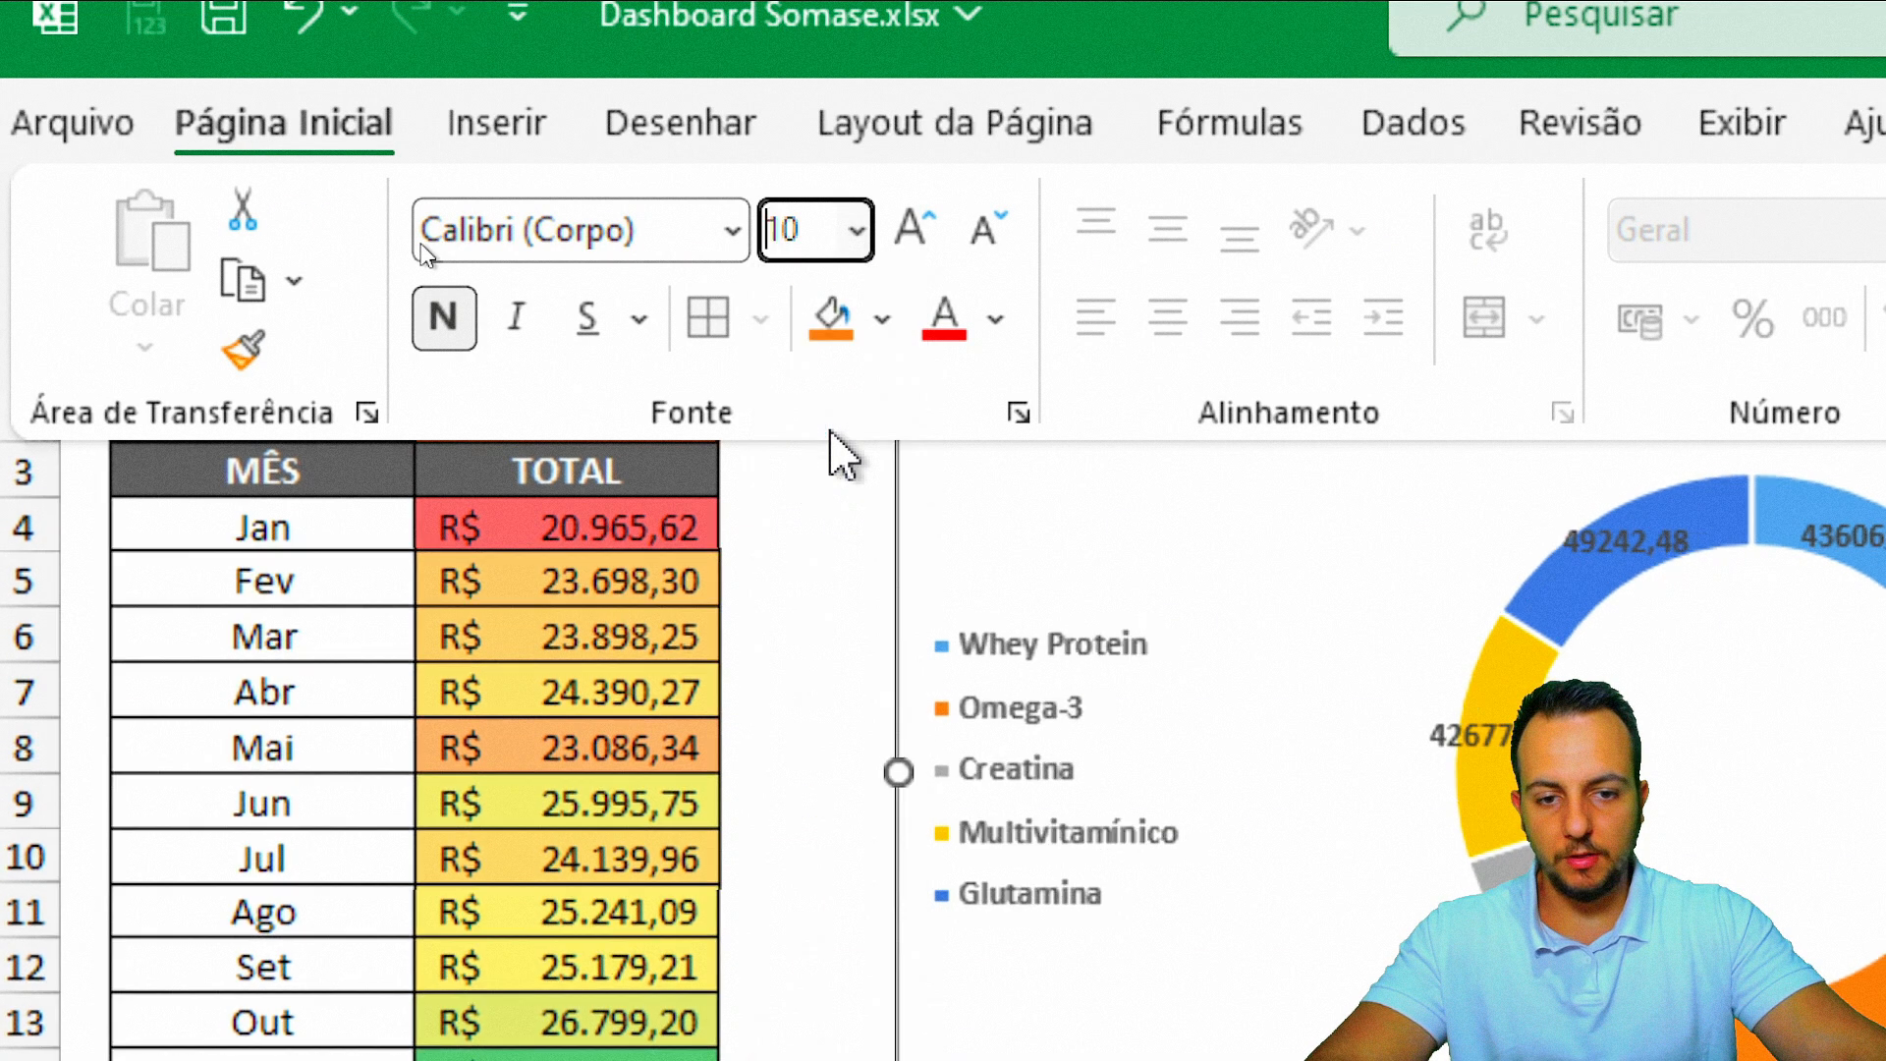
{"action": "key", "text": "Escape"}
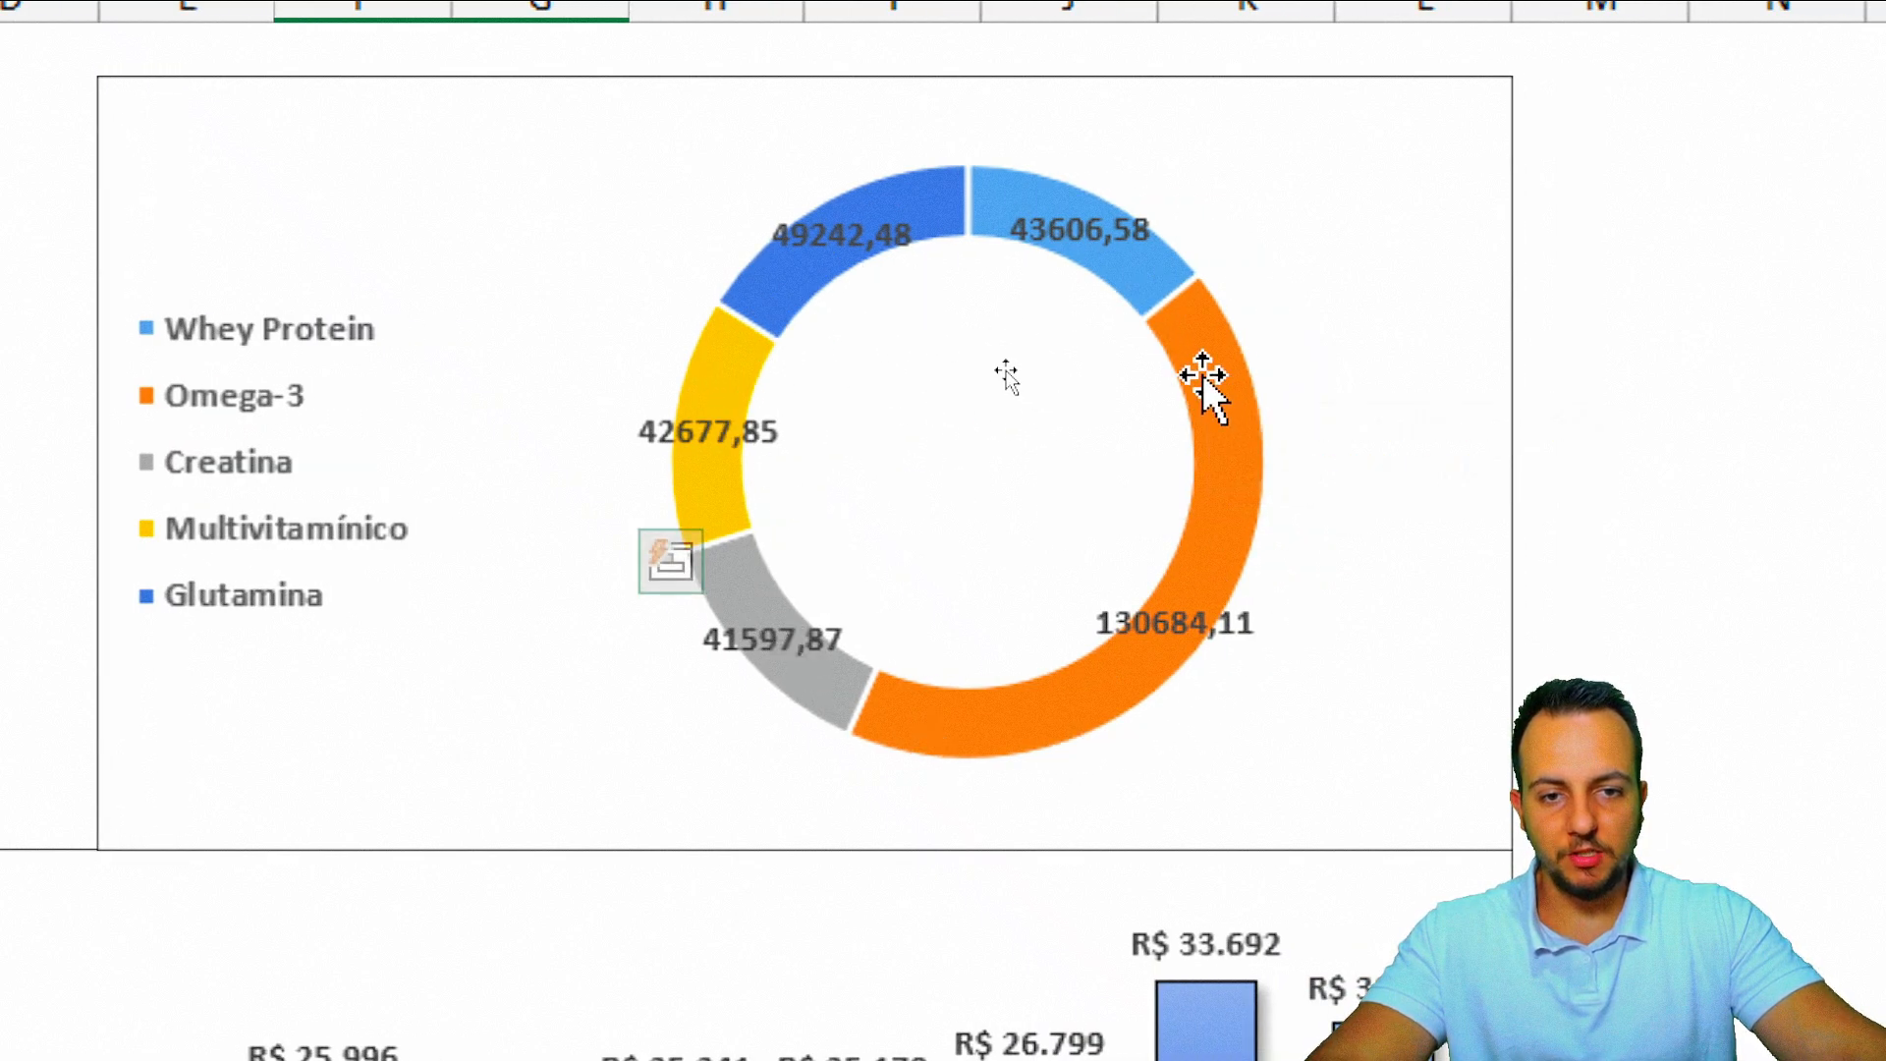
Step: Set the doughnut series' hole size (Tamanho do Orifício da Rosca) to 60%
{"action": "left_click", "coordinate": [1061, 654]}
{"action": "key", "text": "ctrl+1"}
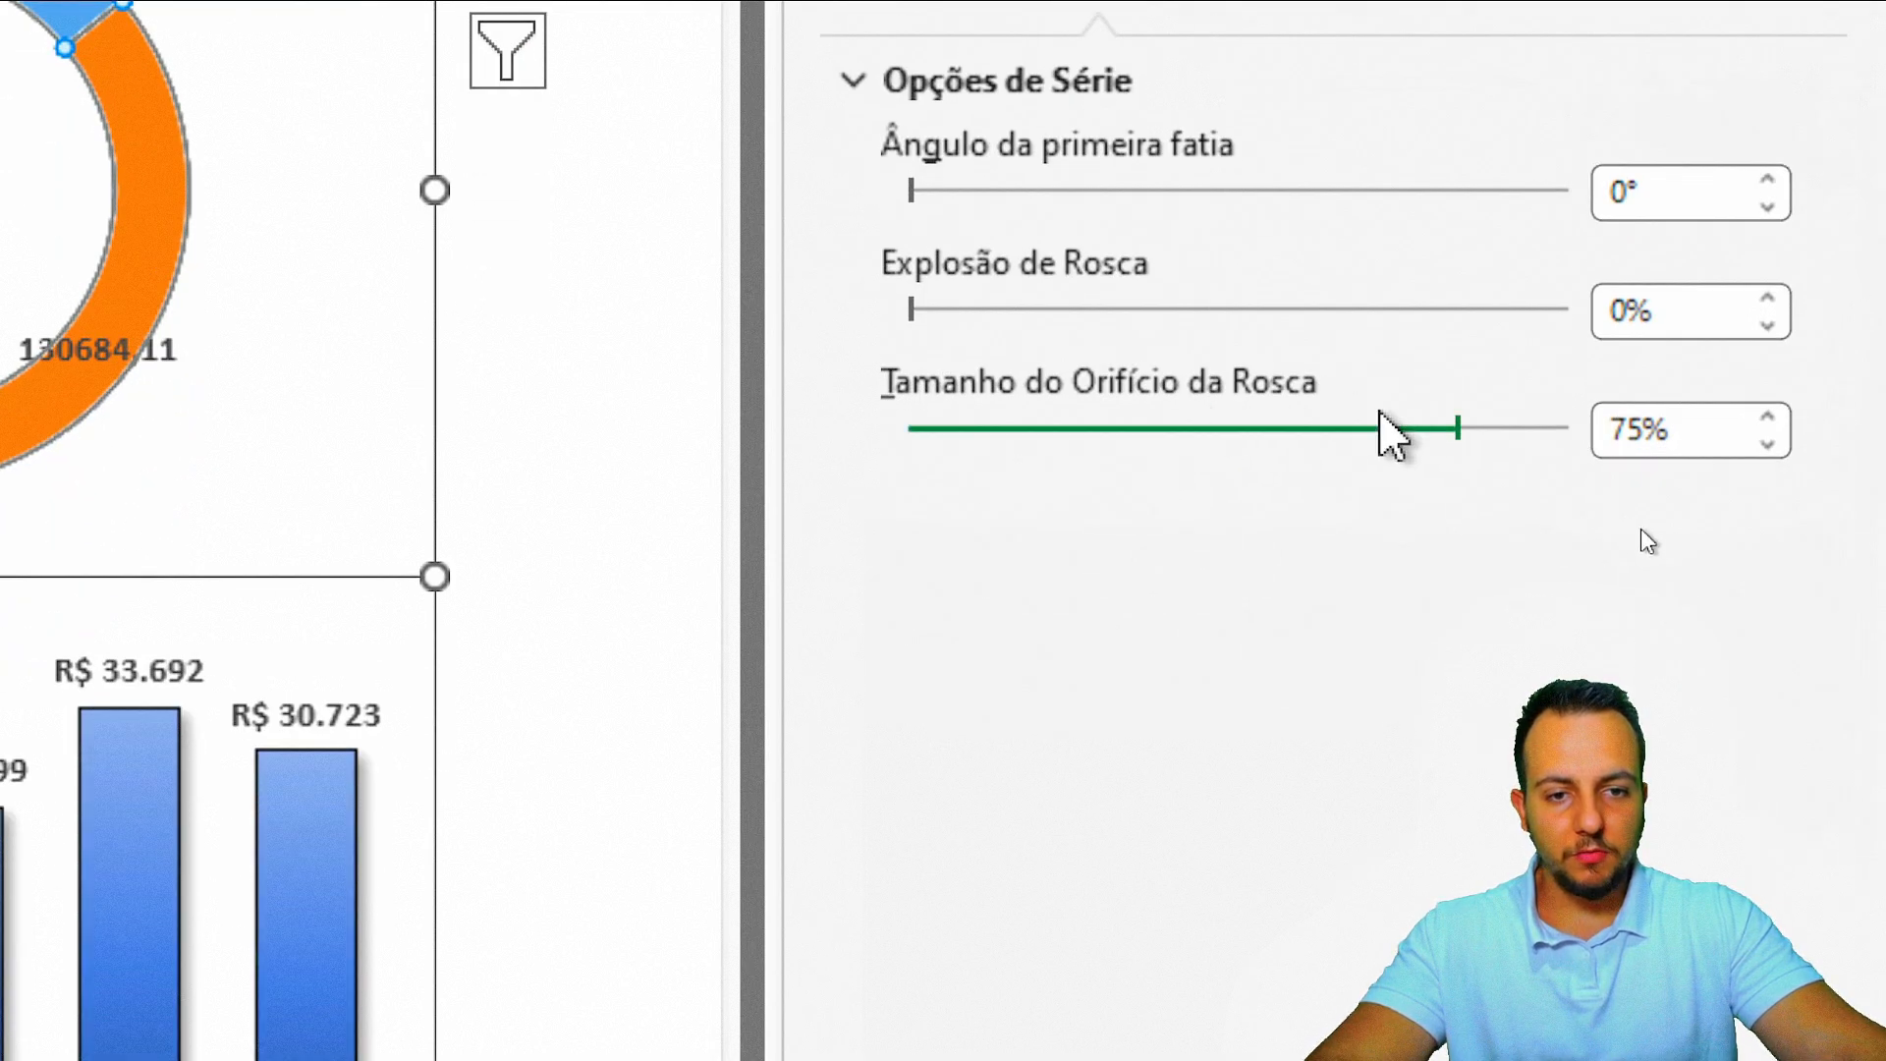
{"action": "left_click_drag", "start_coordinate": [1458, 428], "coordinate": [1376, 433]}
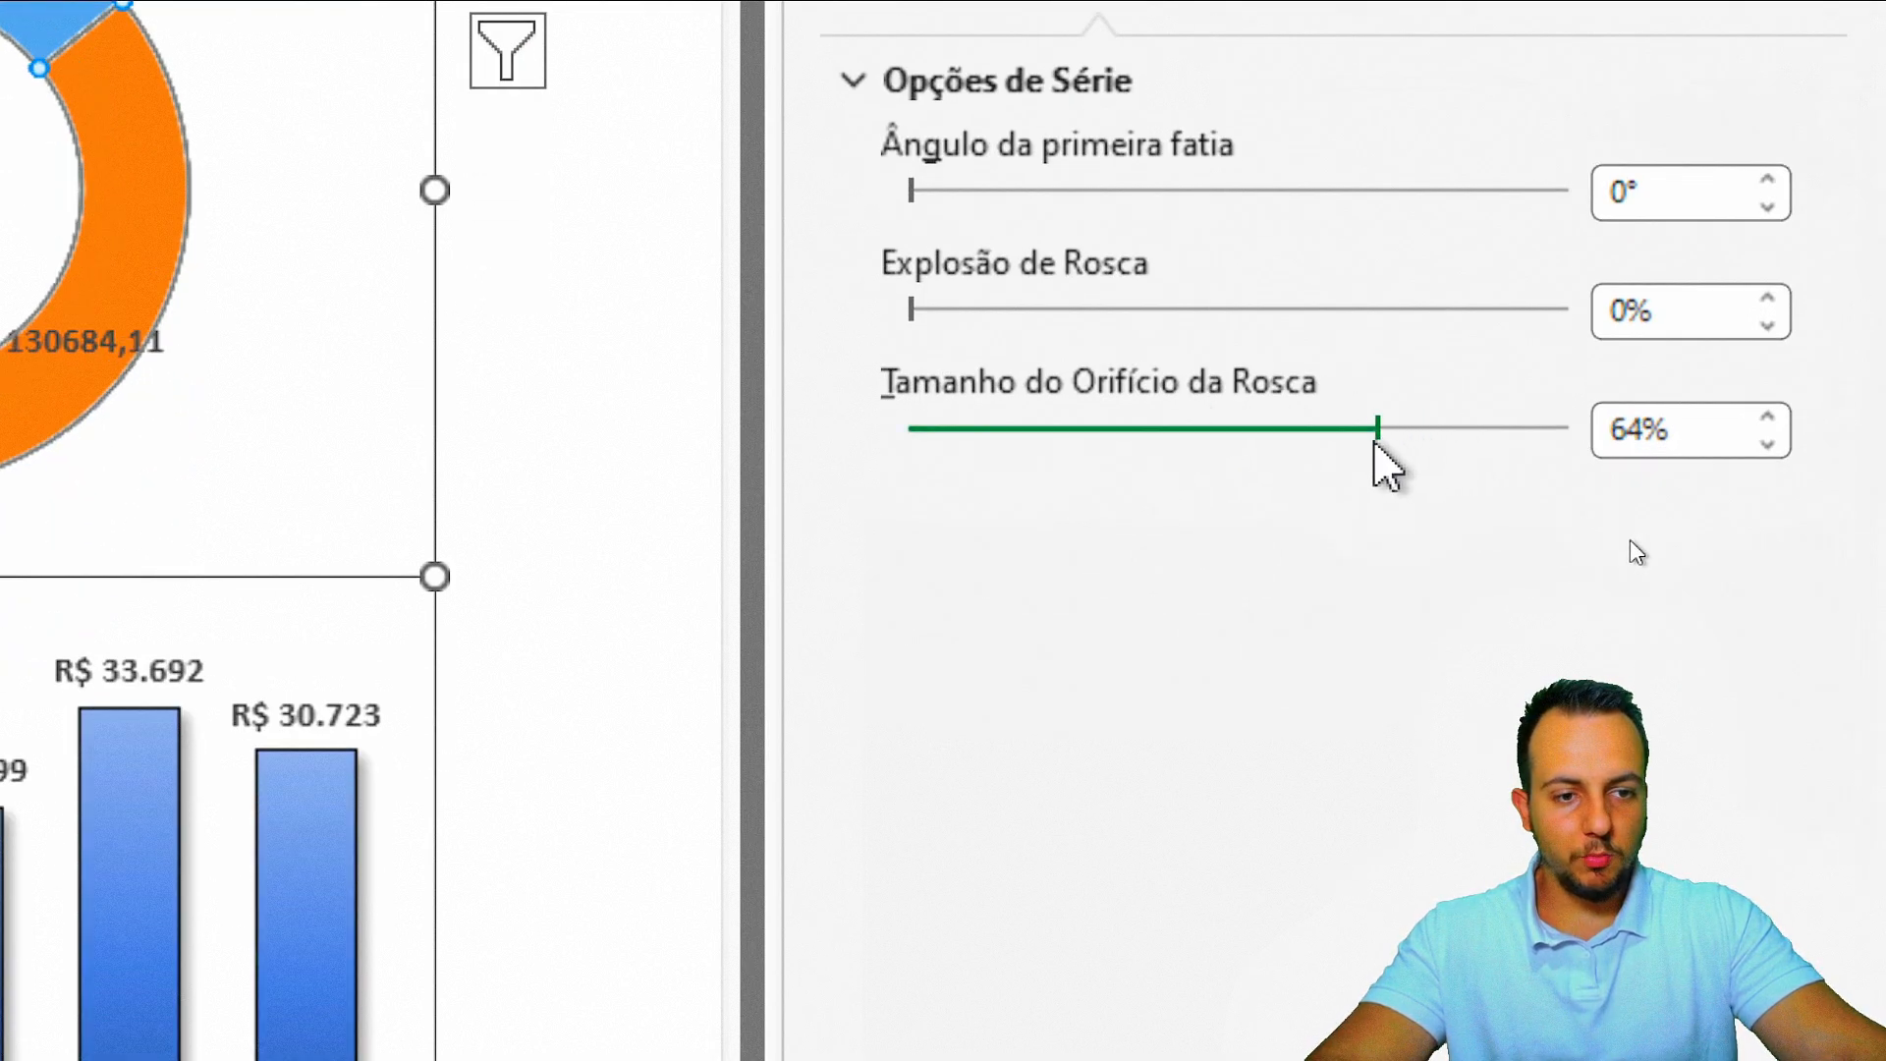
{"action": "left_click", "coordinate": [1768, 446]}
{"action": "left_click", "coordinate": [1767, 446]}
{"action": "left_click", "coordinate": [1768, 446]}
{"action": "left_click", "coordinate": [1767, 446]}
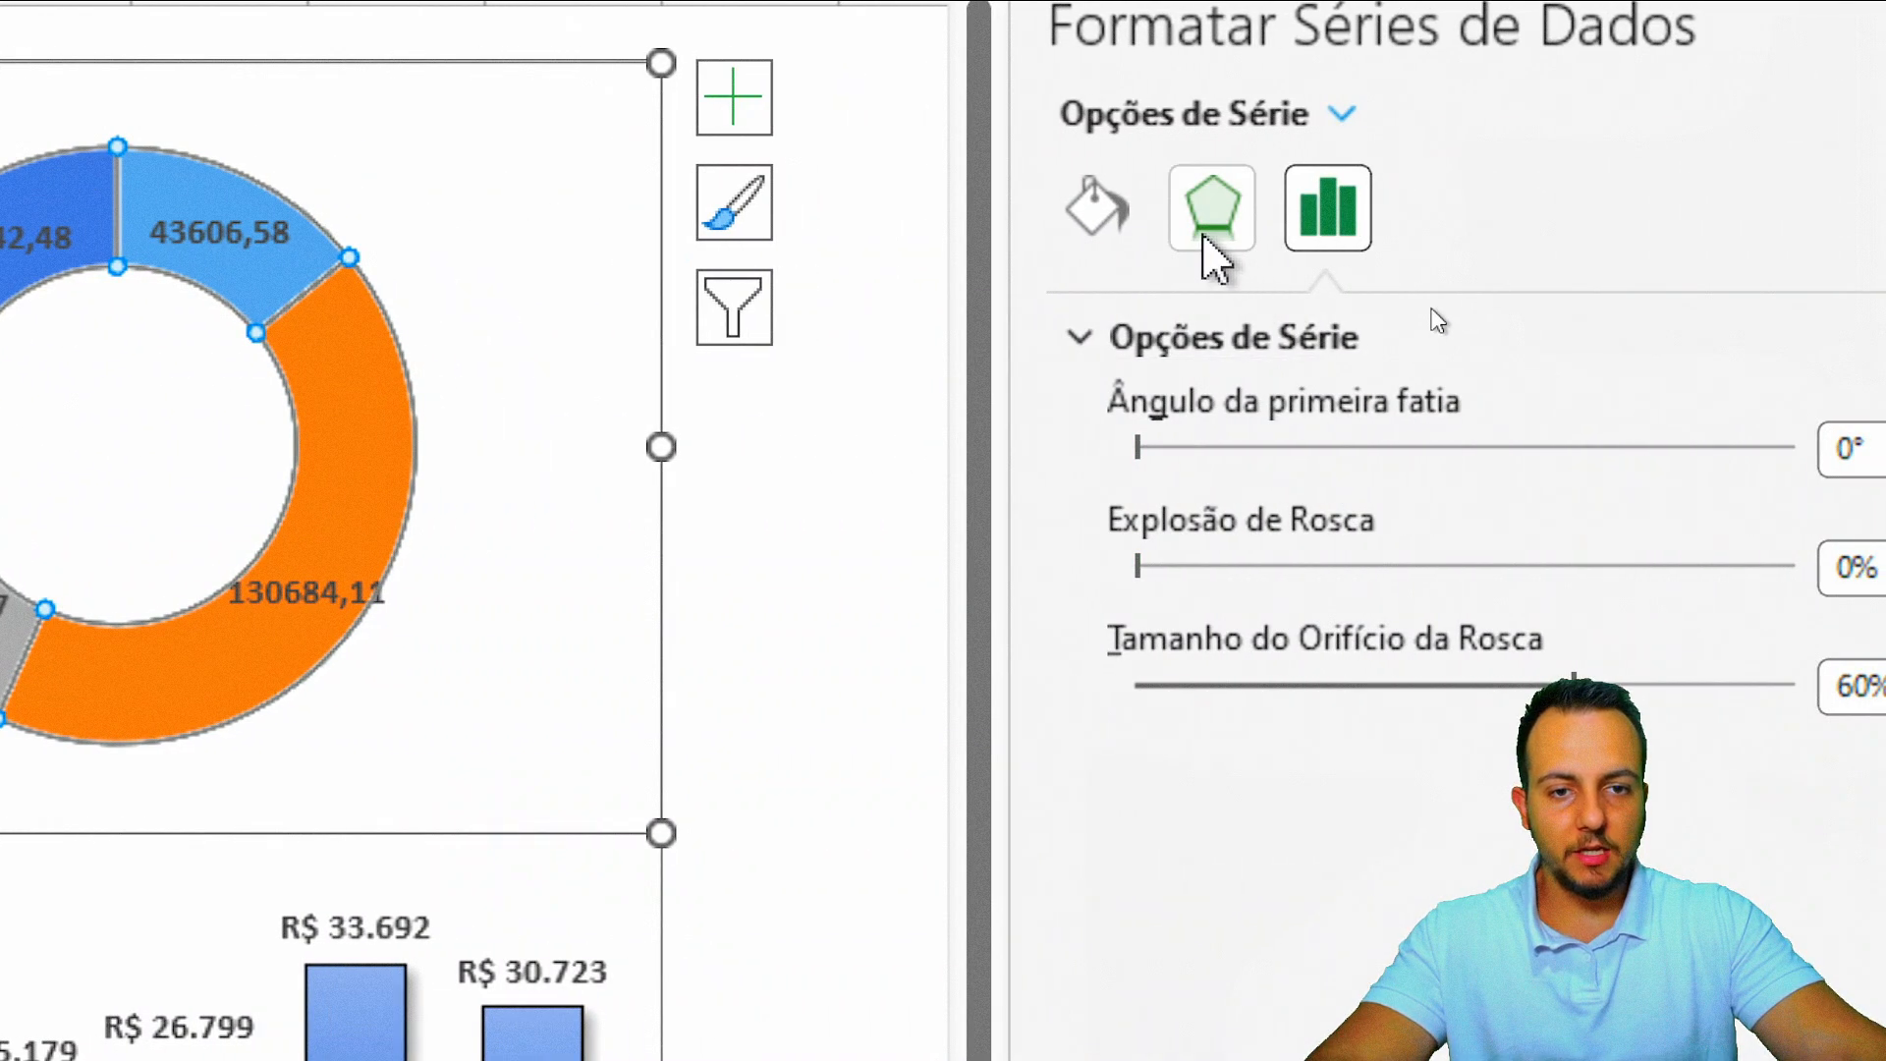
Step: Apply an outer (Externa) lower-right shadow to the doughnut series and give its slices a solid black border
{"action": "left_click", "coordinate": [1205, 237]}
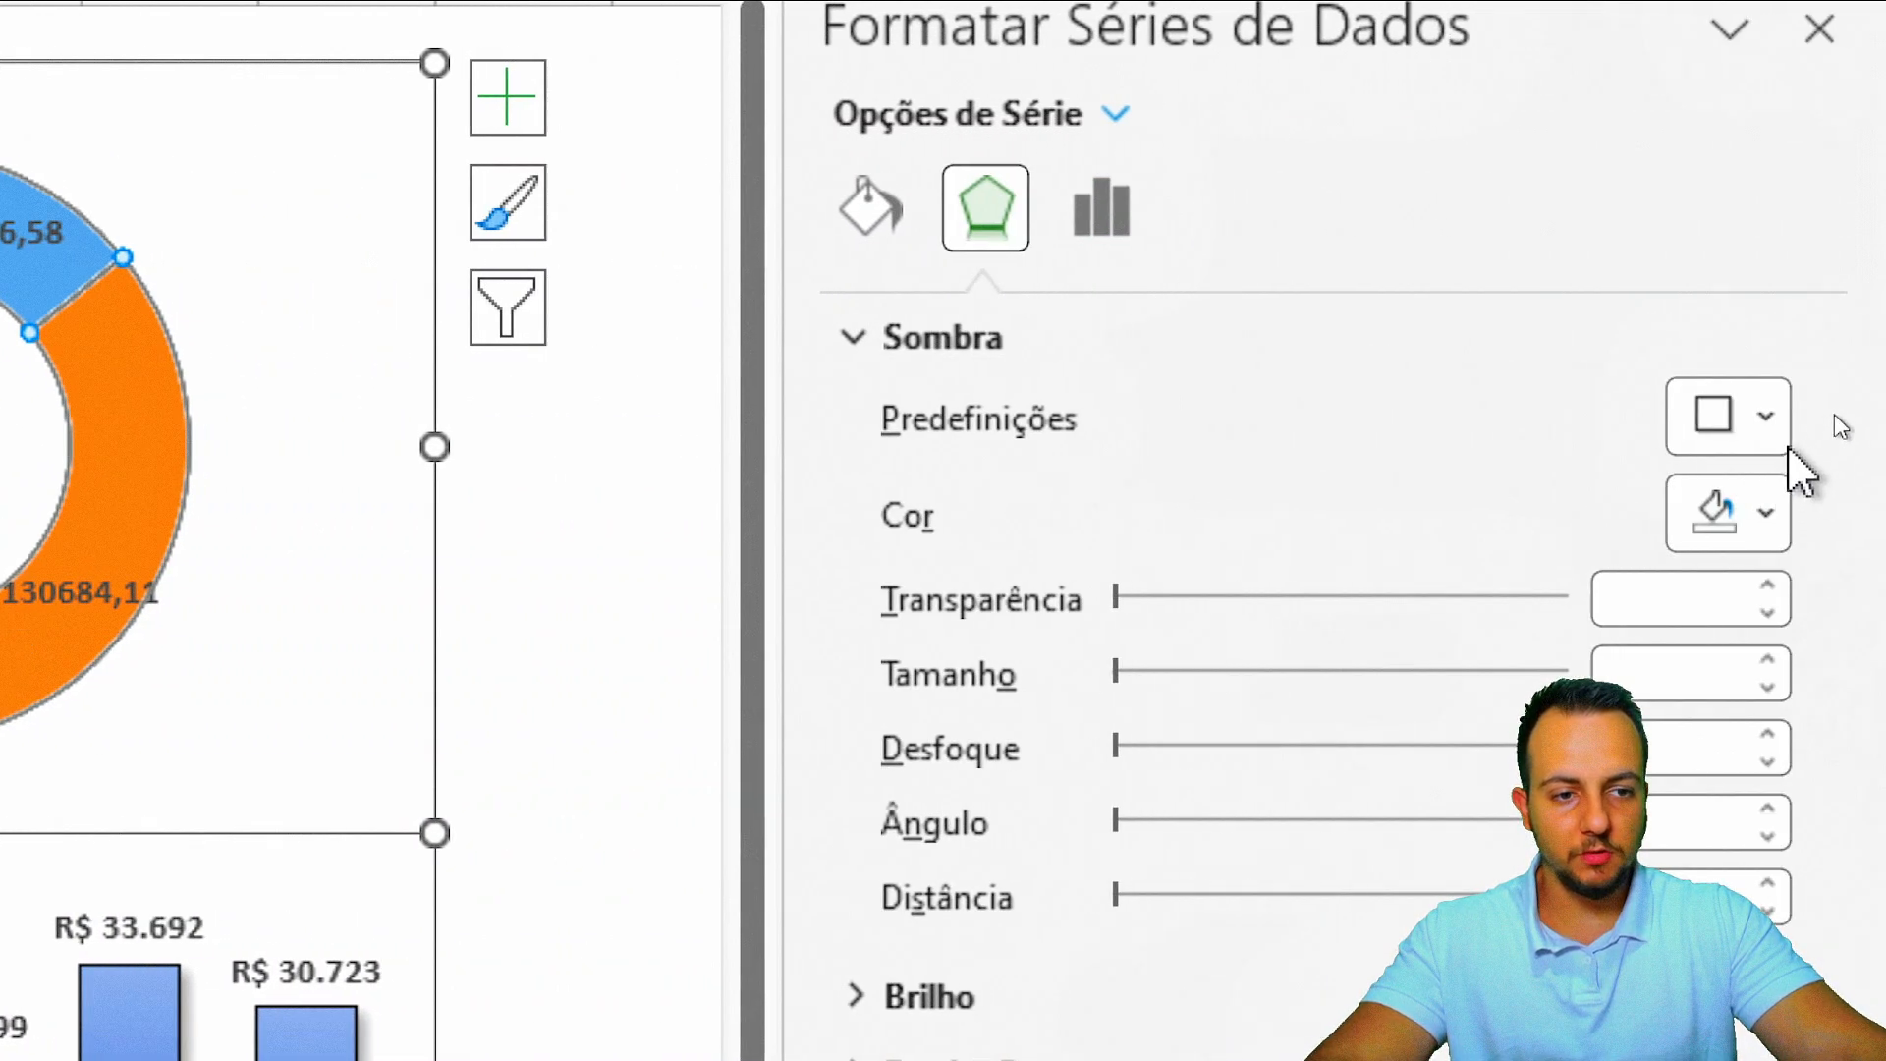
{"action": "left_click", "coordinate": [1769, 439]}
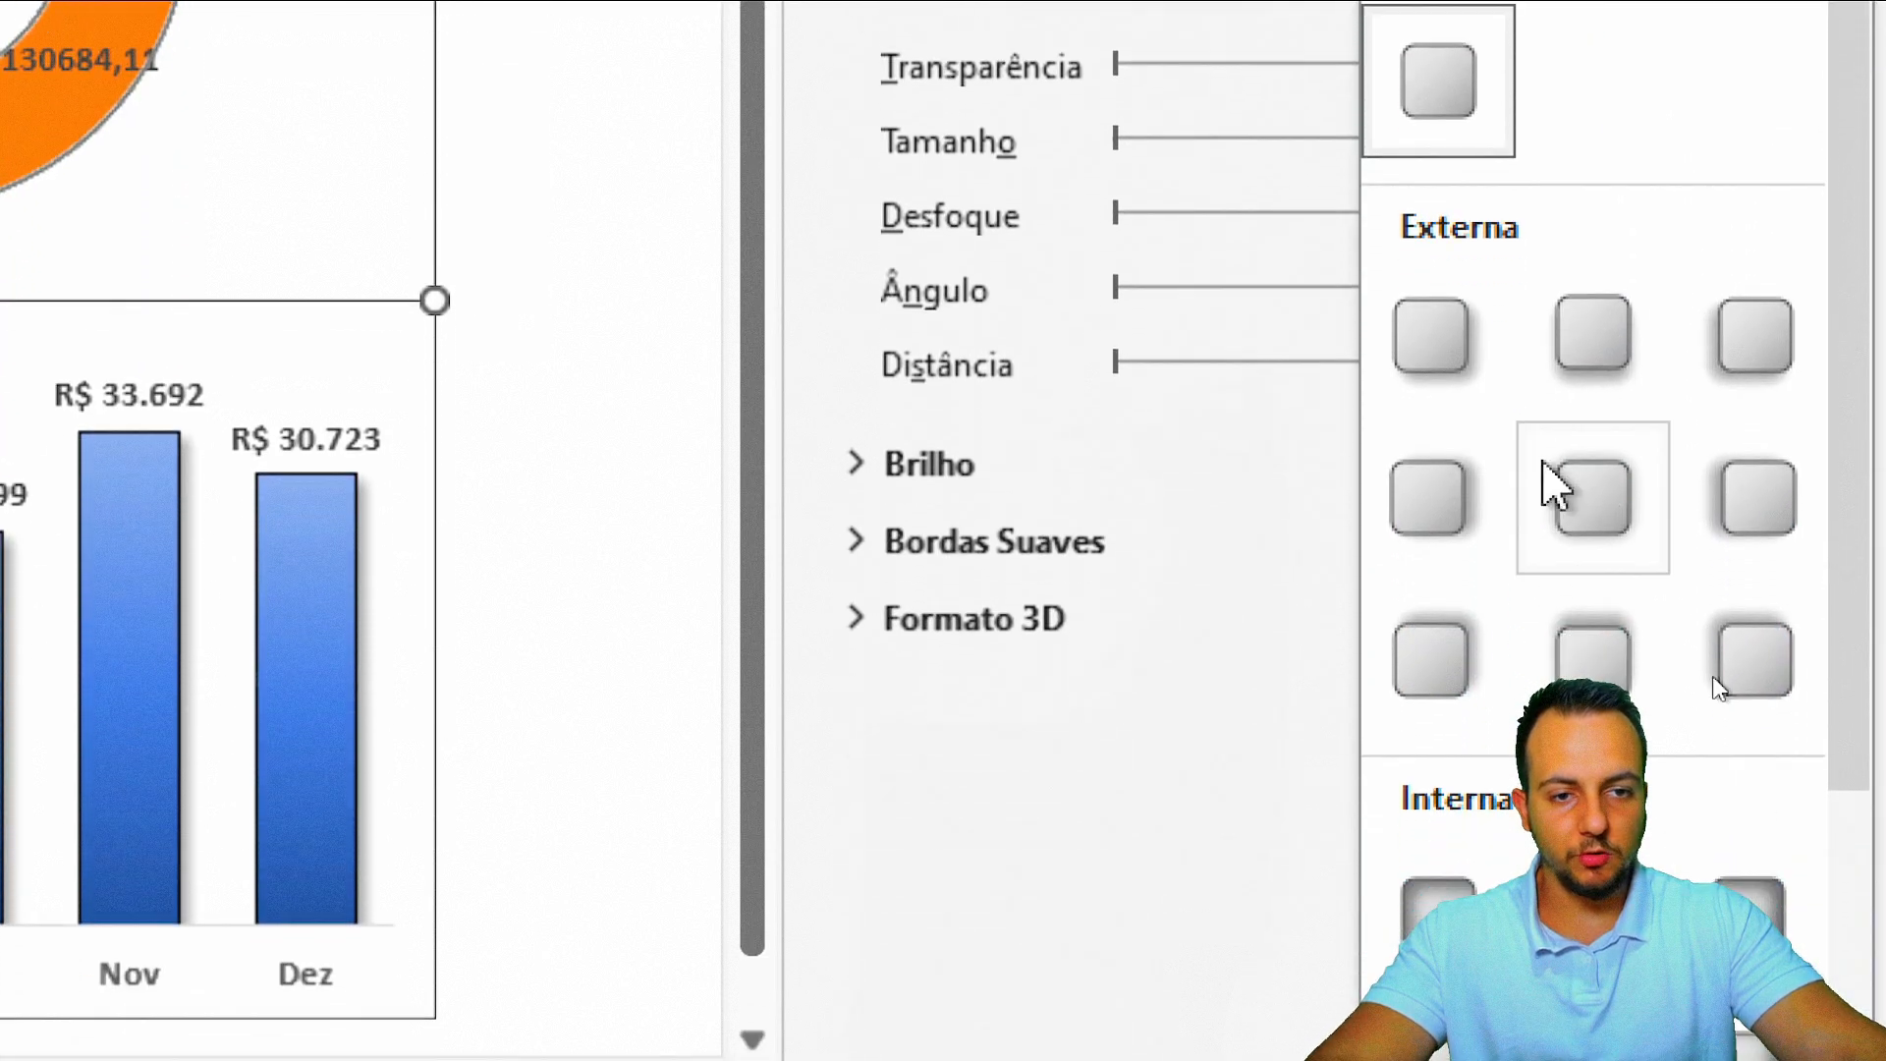
{"action": "left_click", "coordinate": [1405, 366]}
{"action": "left_click", "coordinate": [878, 136]}
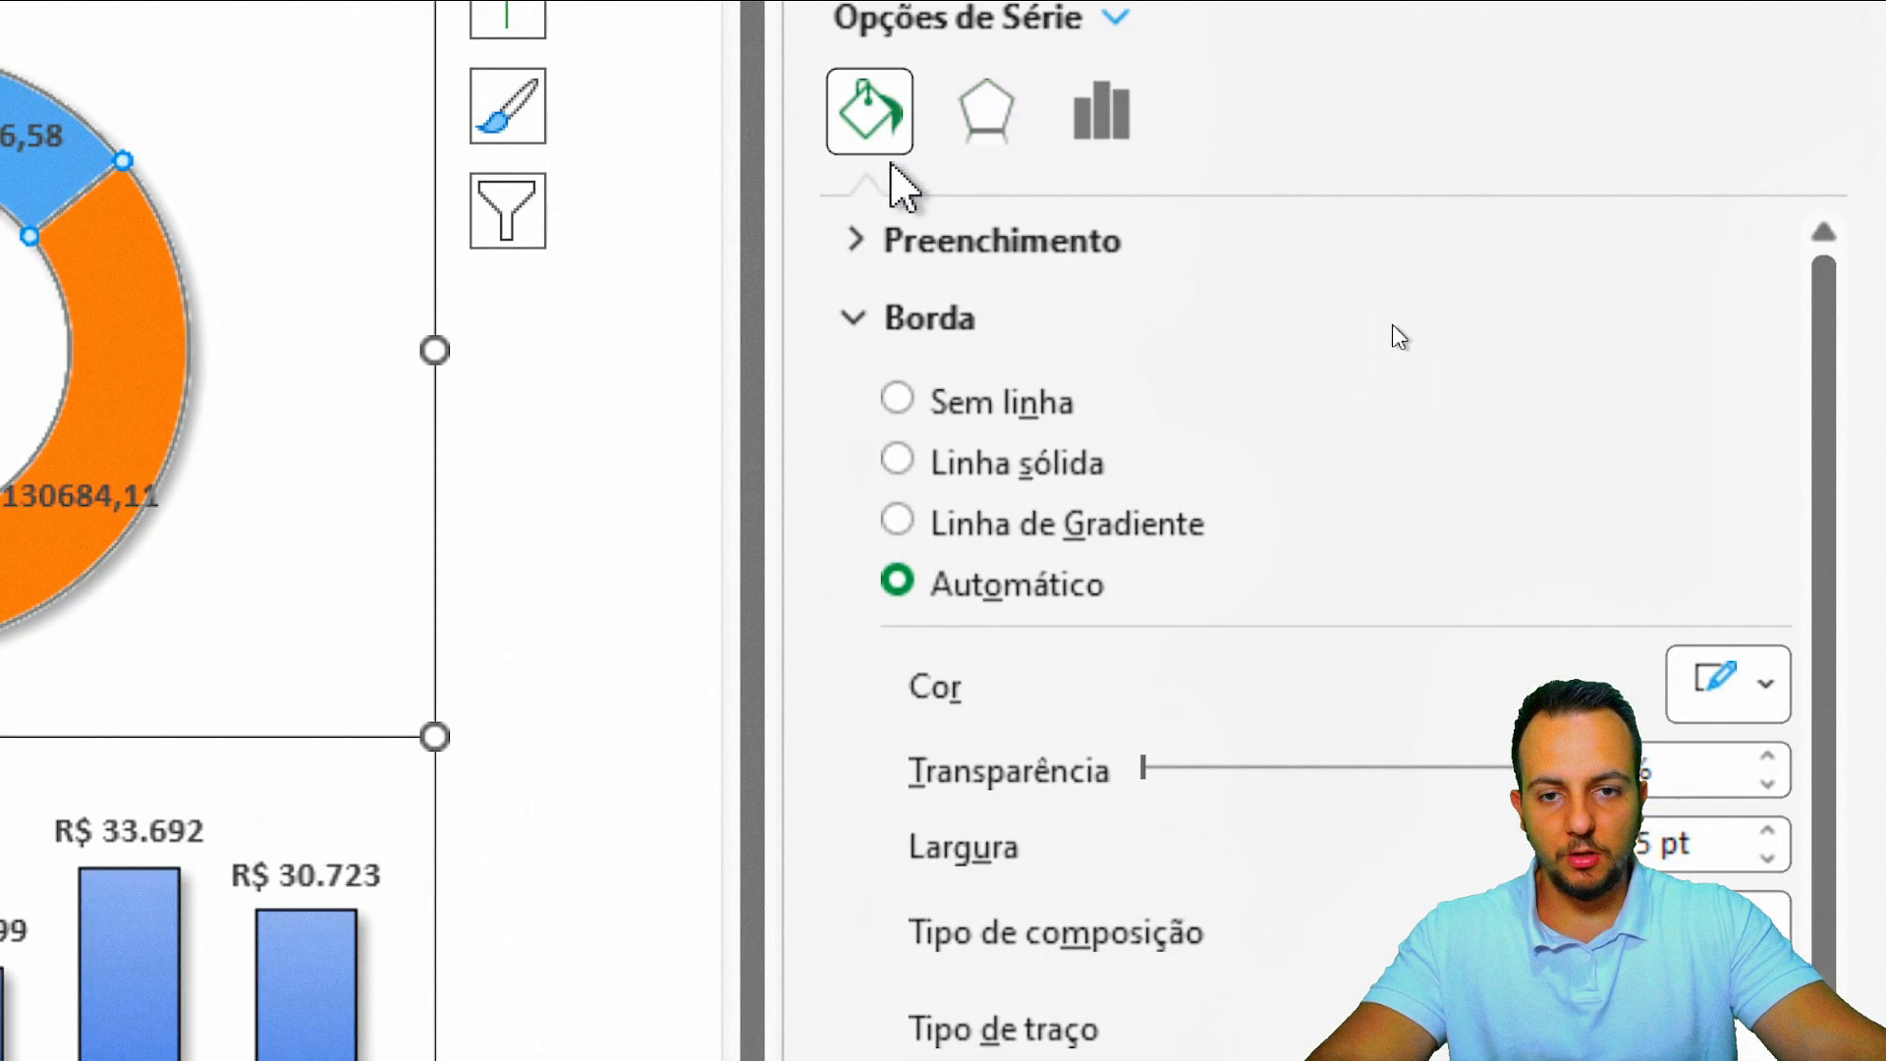
{"action": "left_click", "coordinate": [992, 464]}
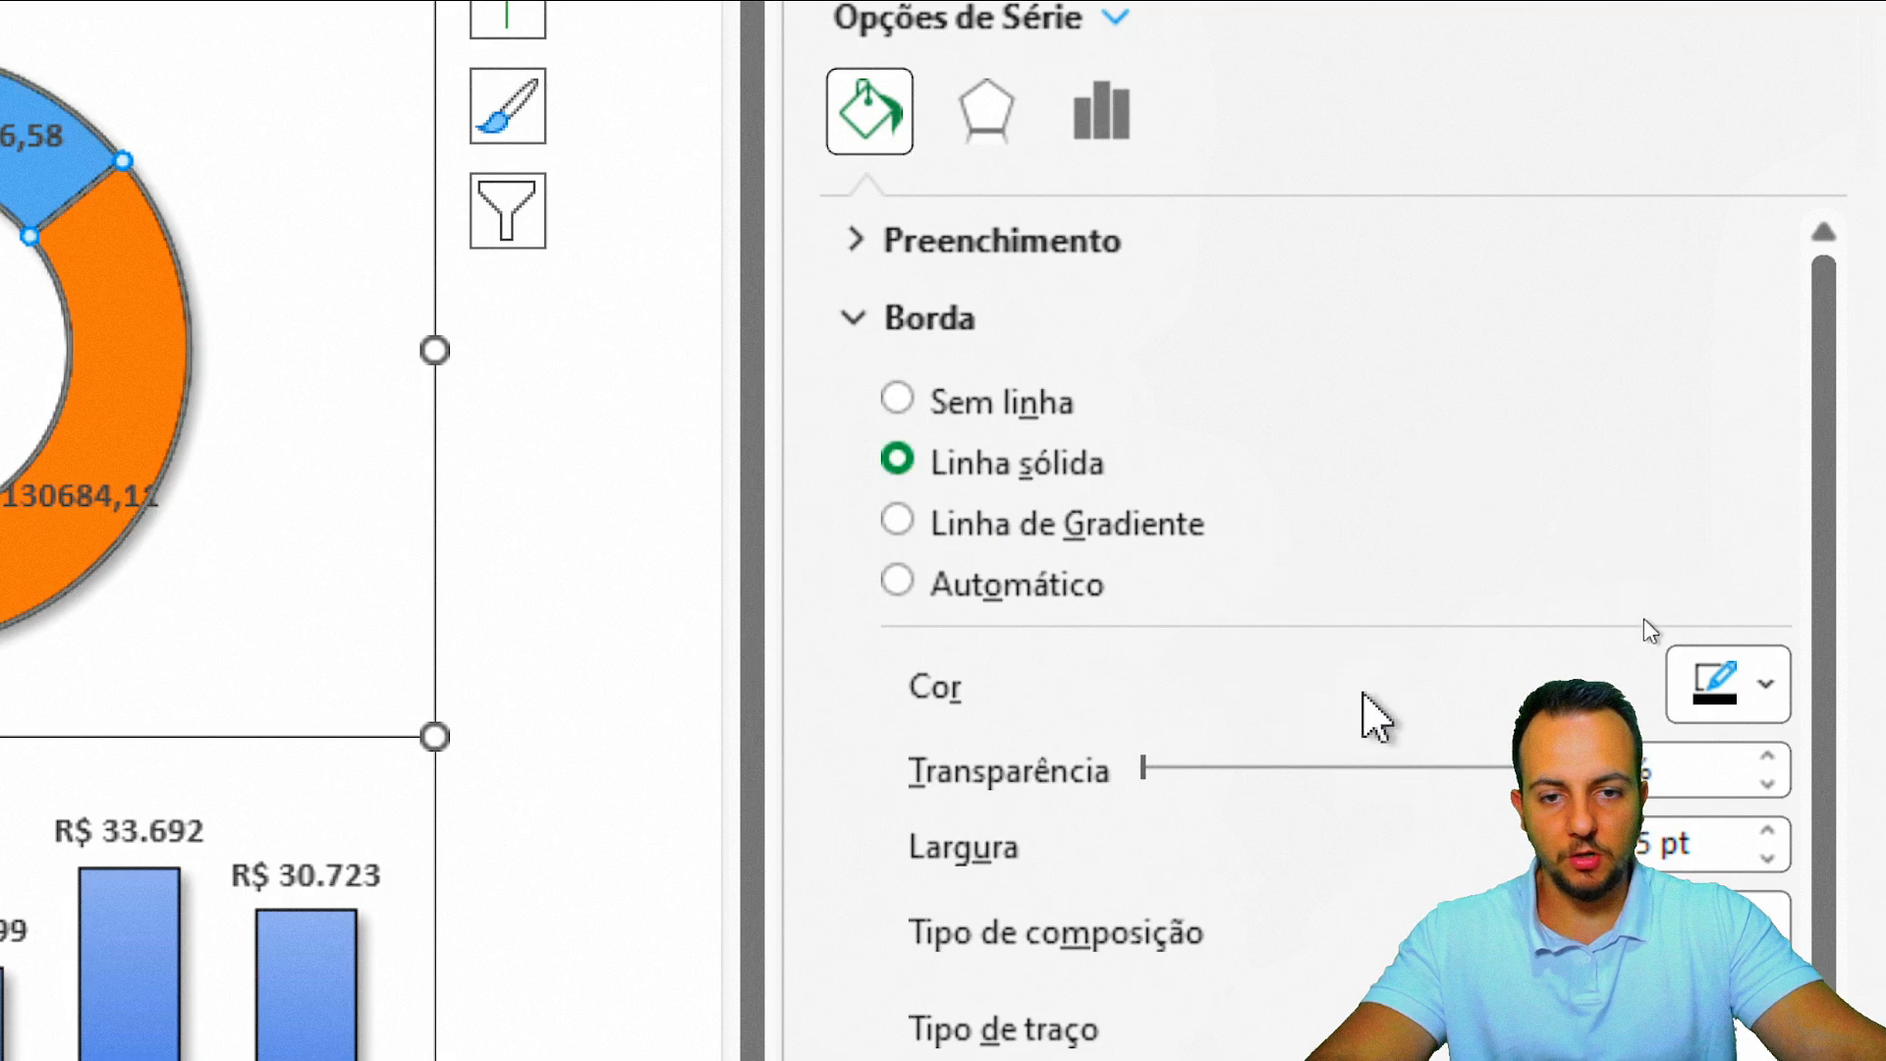
{"action": "left_click", "coordinate": [1734, 685]}
{"action": "left_click", "coordinate": [1471, 830]}
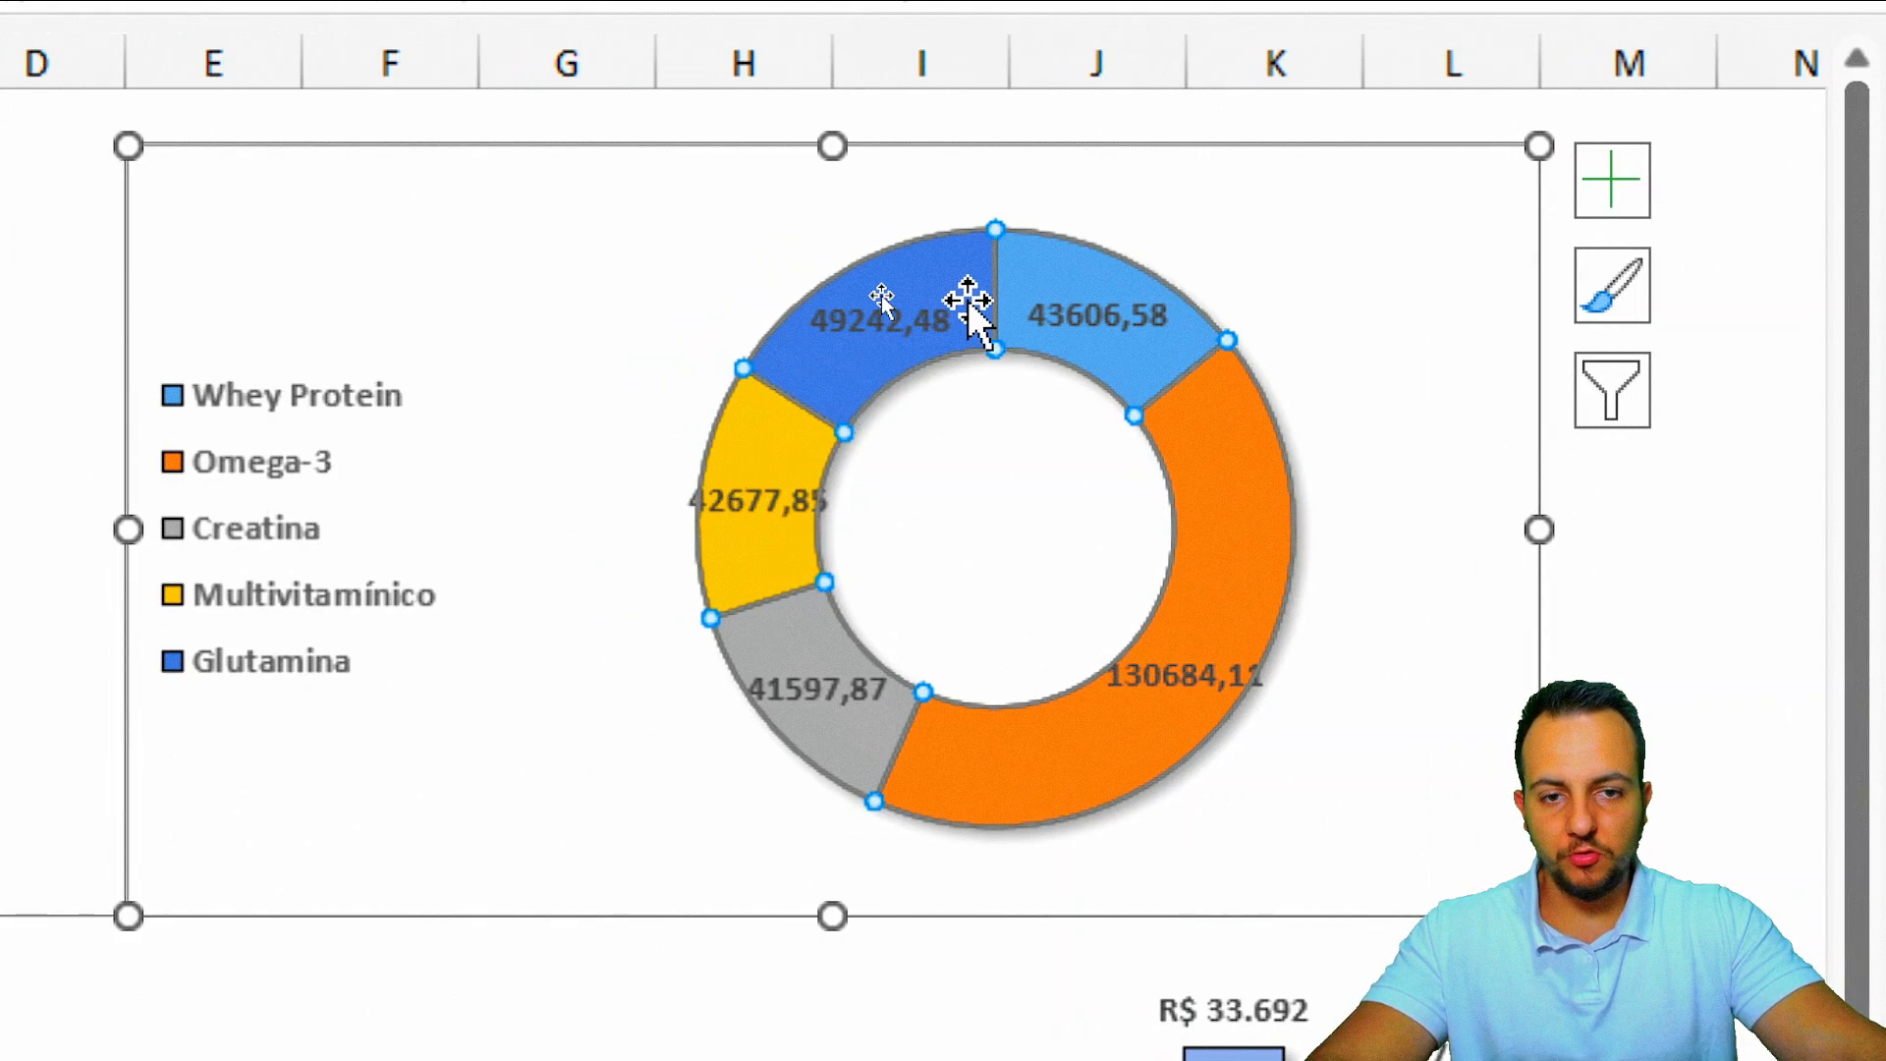
Step: Give the doughnut chart's data labels a solid white fill with partial transparency
{"action": "left_click", "coordinate": [776, 505]}
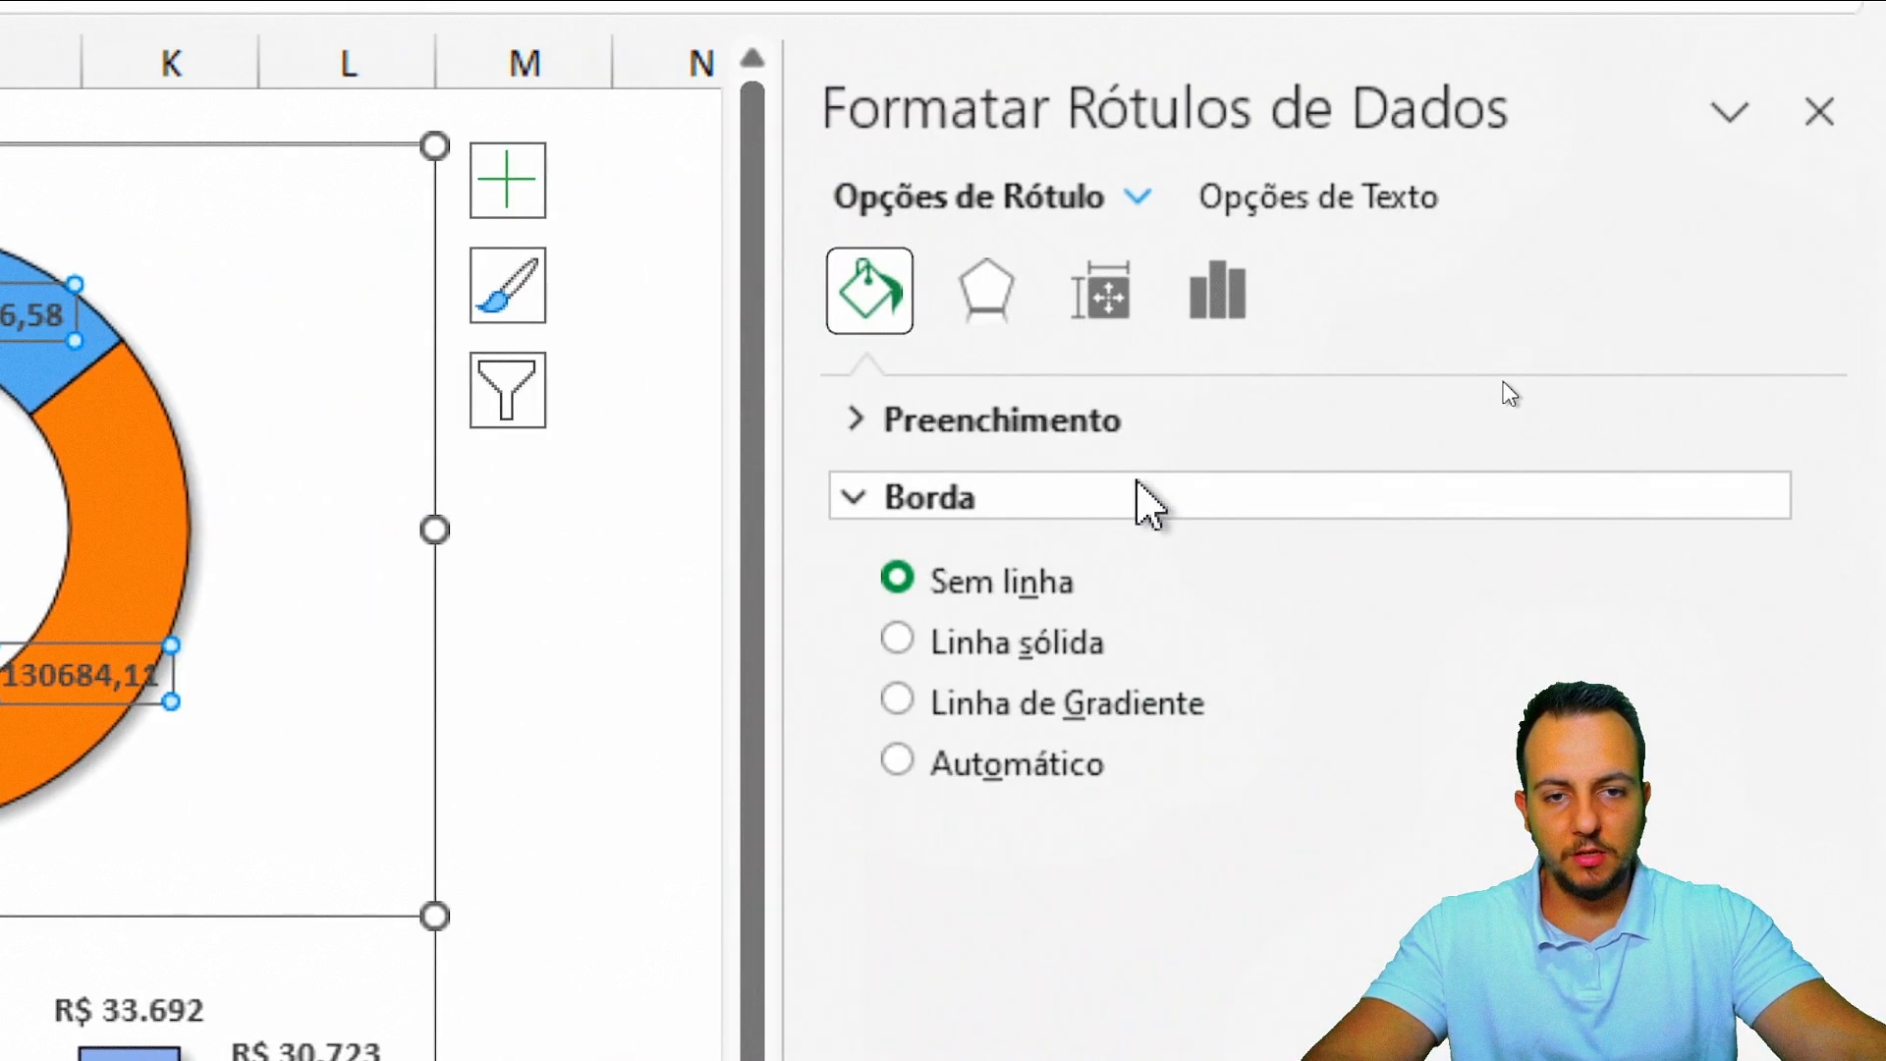
{"action": "left_click", "coordinate": [1027, 423]}
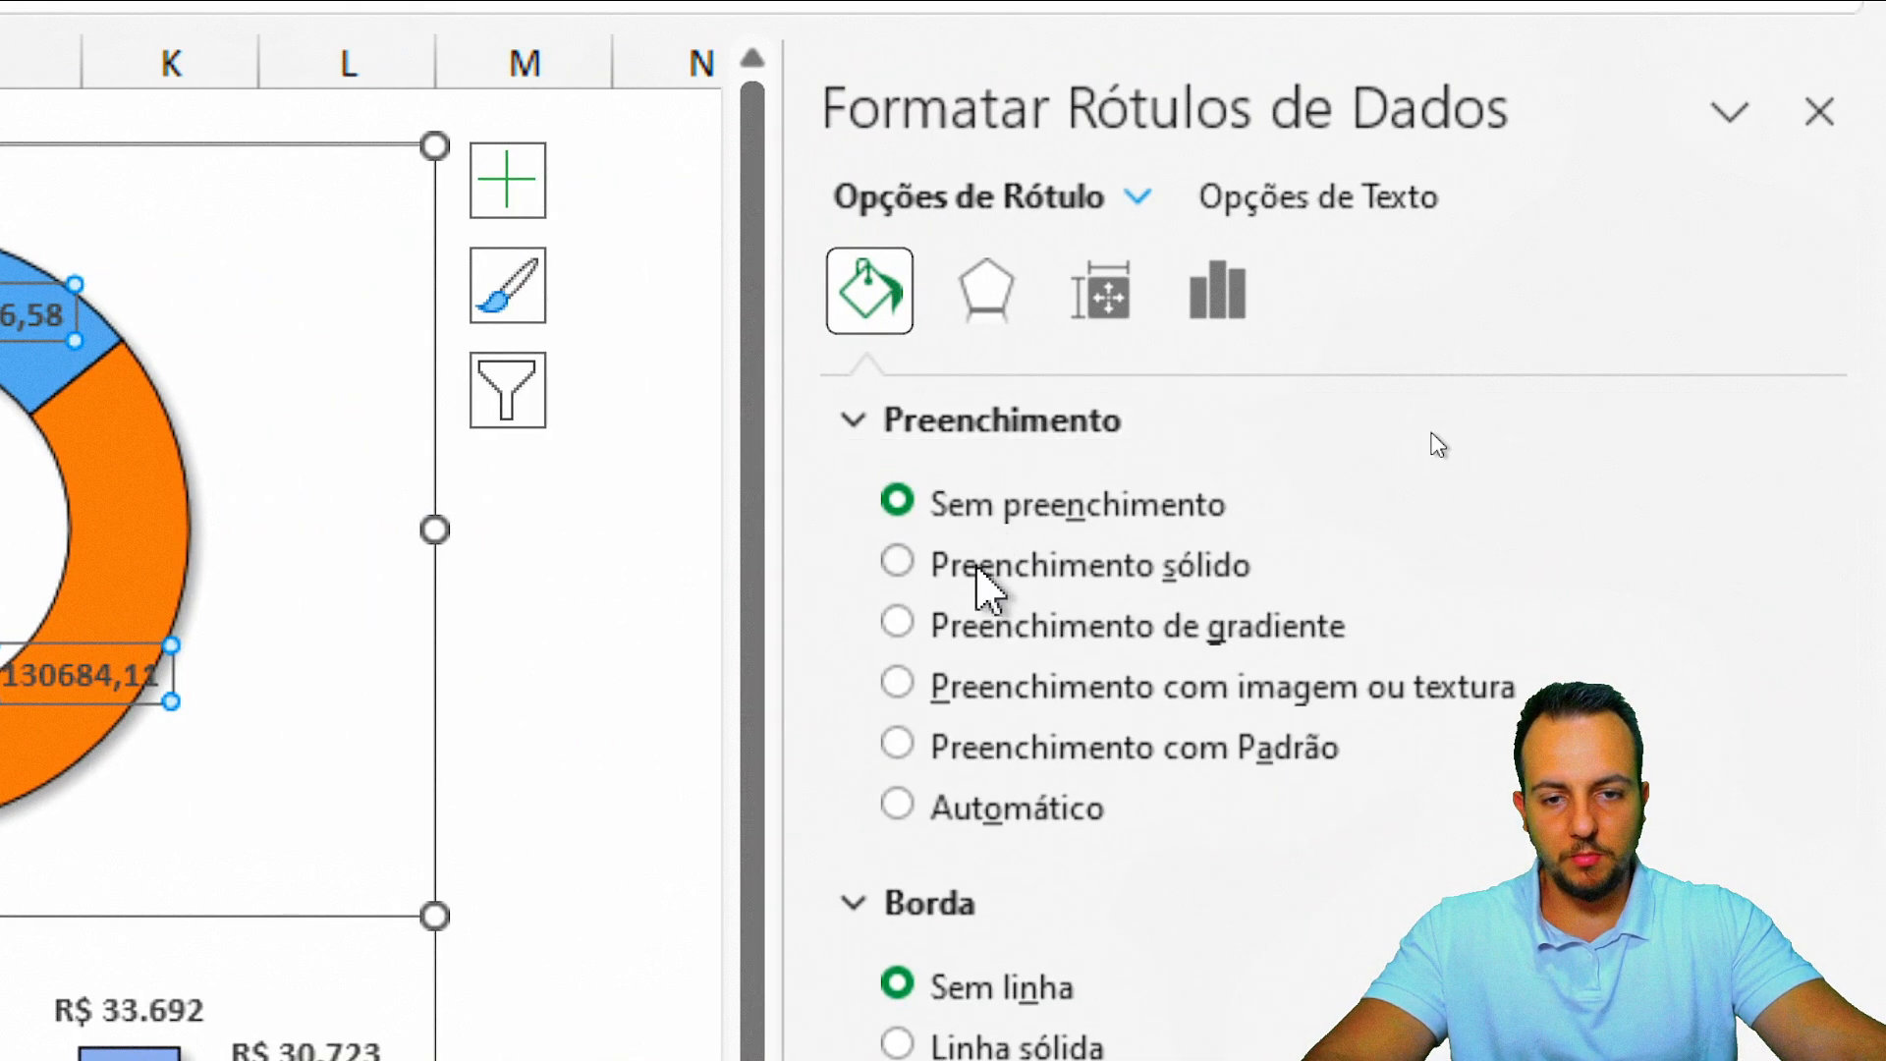
{"action": "left_click", "coordinate": [980, 572]}
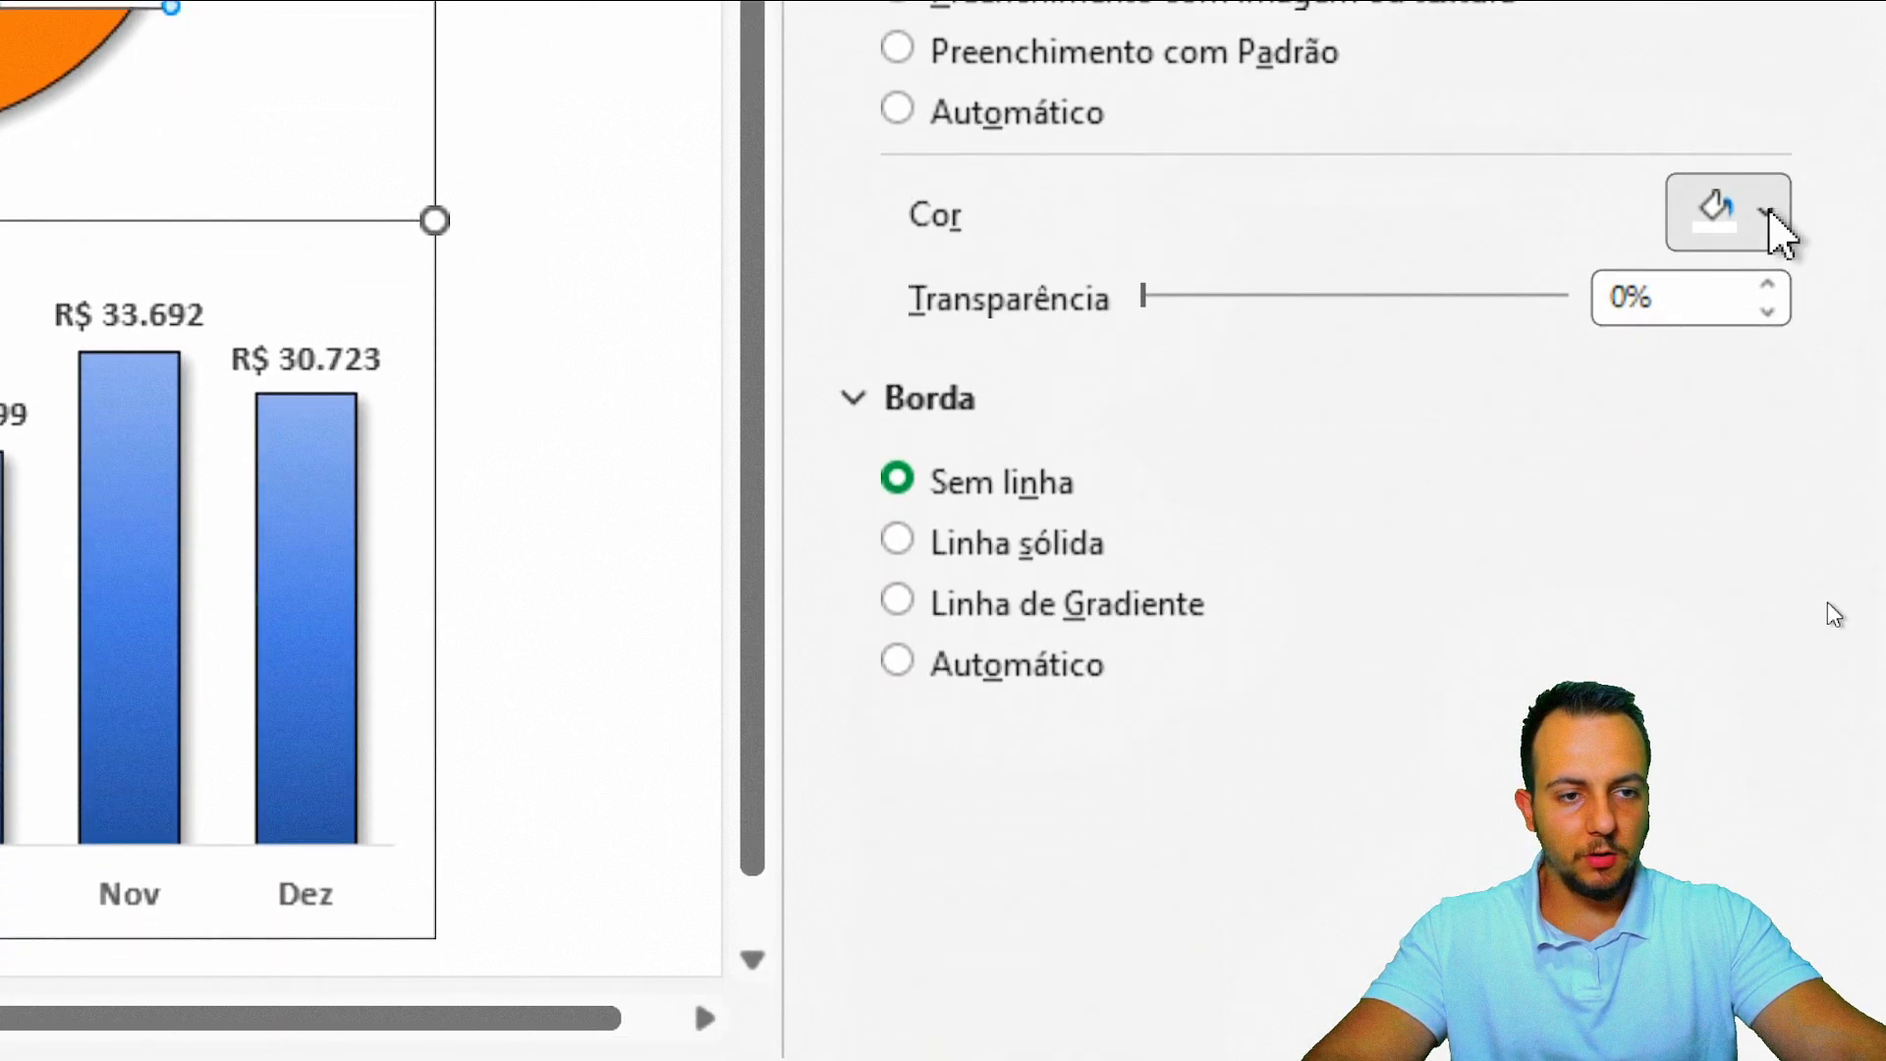
{"action": "left_click", "coordinate": [1768, 212]}
{"action": "left_click", "coordinate": [1436, 368]}
{"action": "left_click", "coordinate": [1766, 285]}
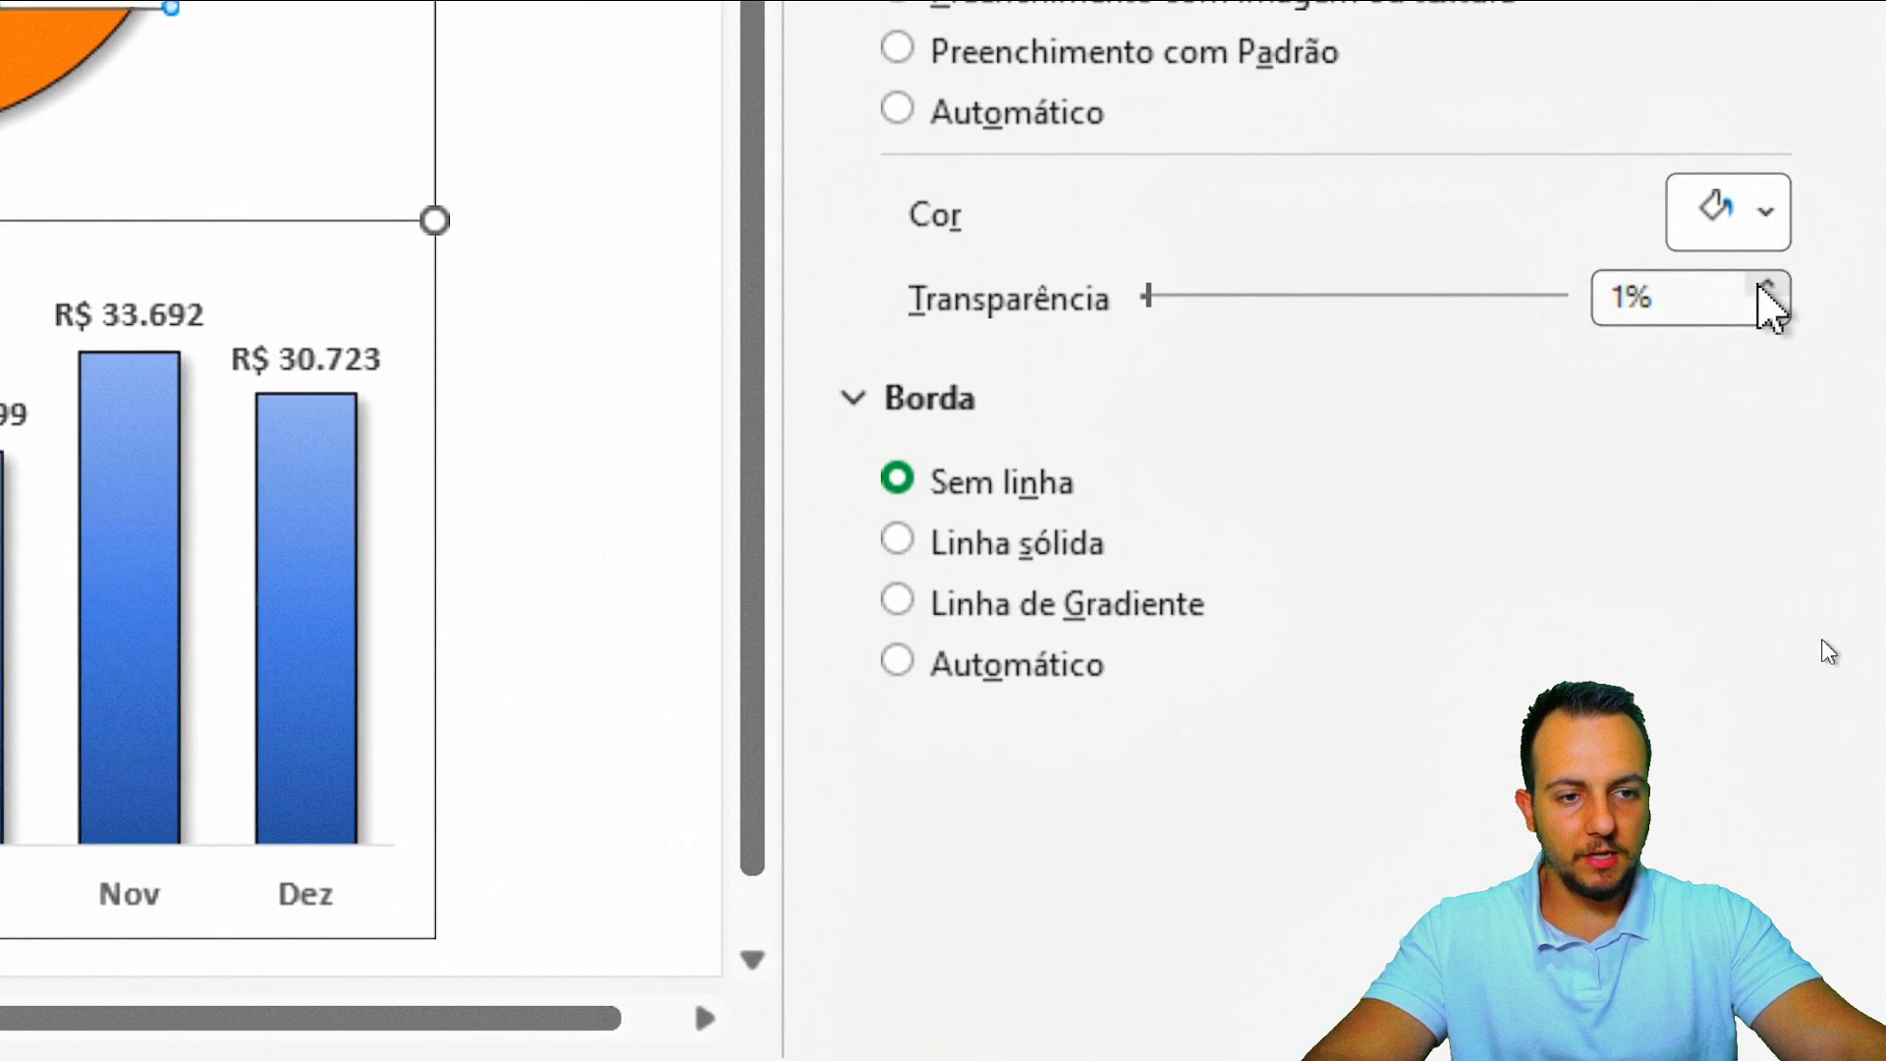
{"action": "left_click", "coordinate": [1767, 287]}
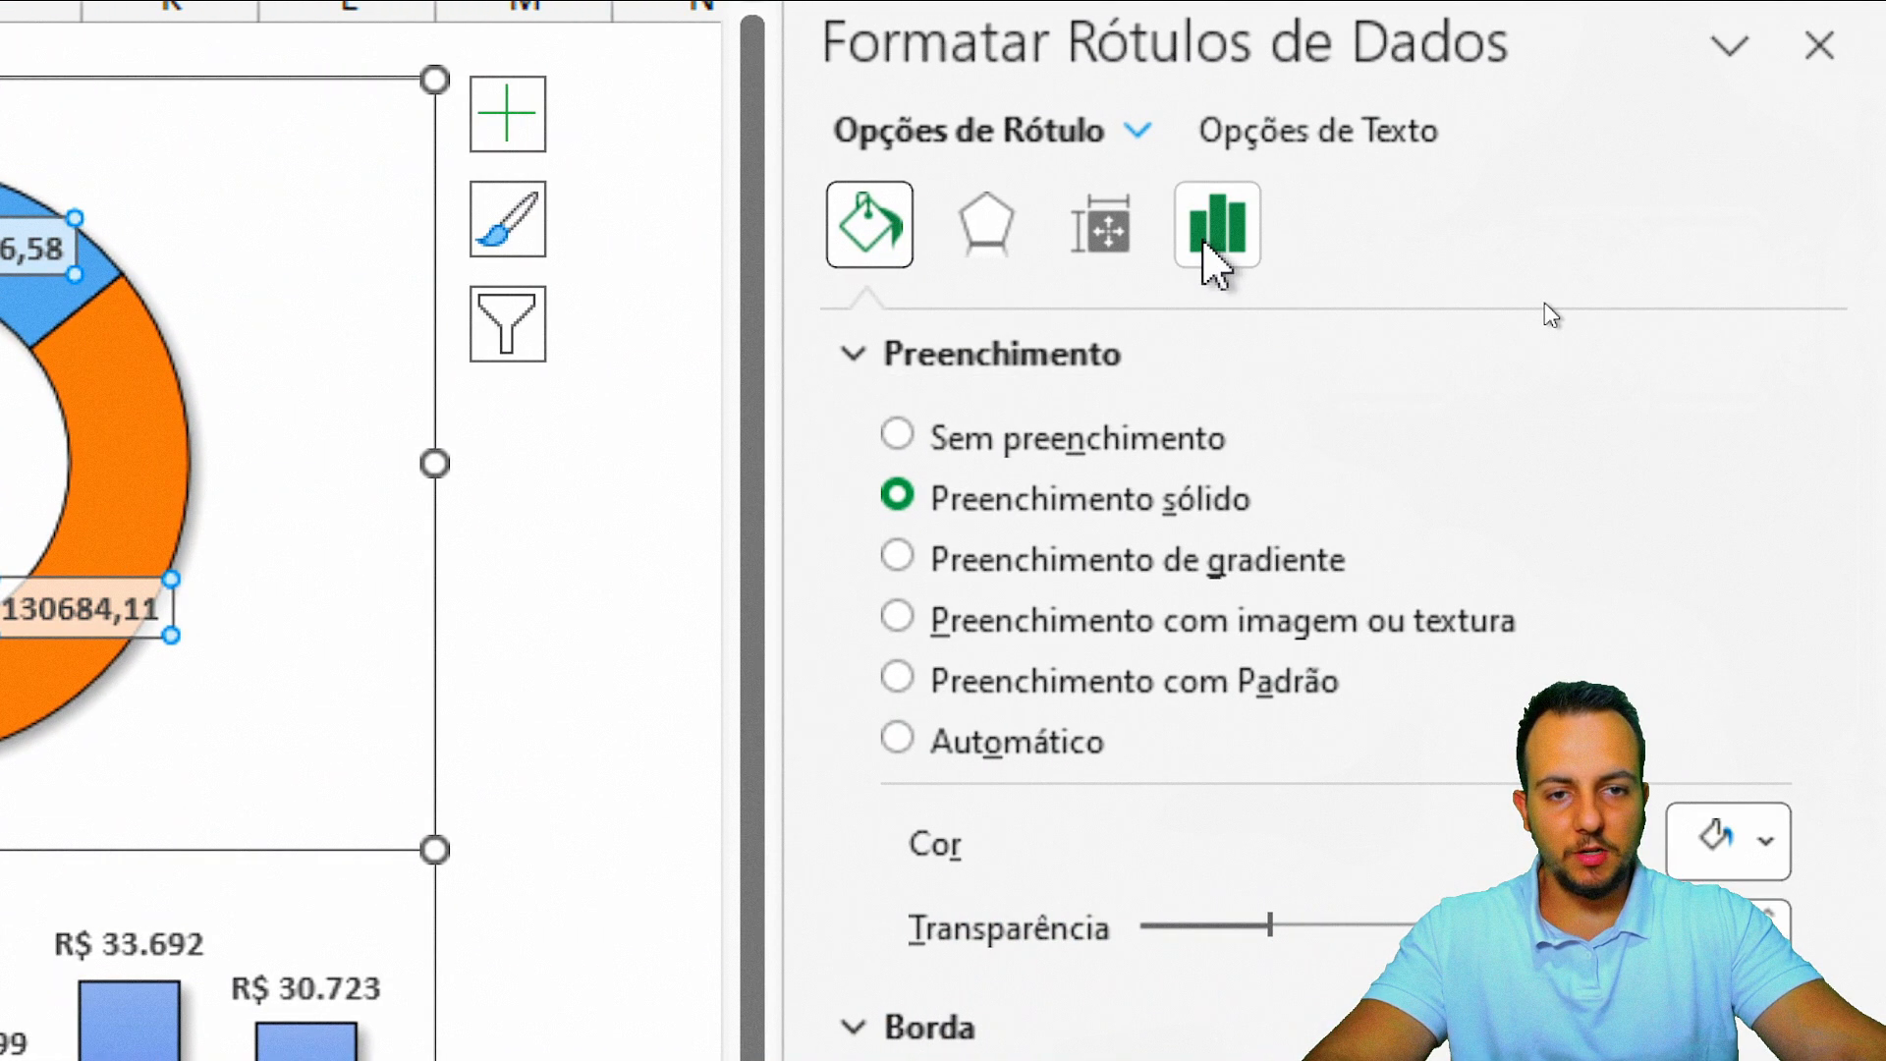
Step: Format the doughnut chart's data labels as R$ currency (Moeda) with 0 decimal places
{"action": "left_click", "coordinate": [1216, 236]}
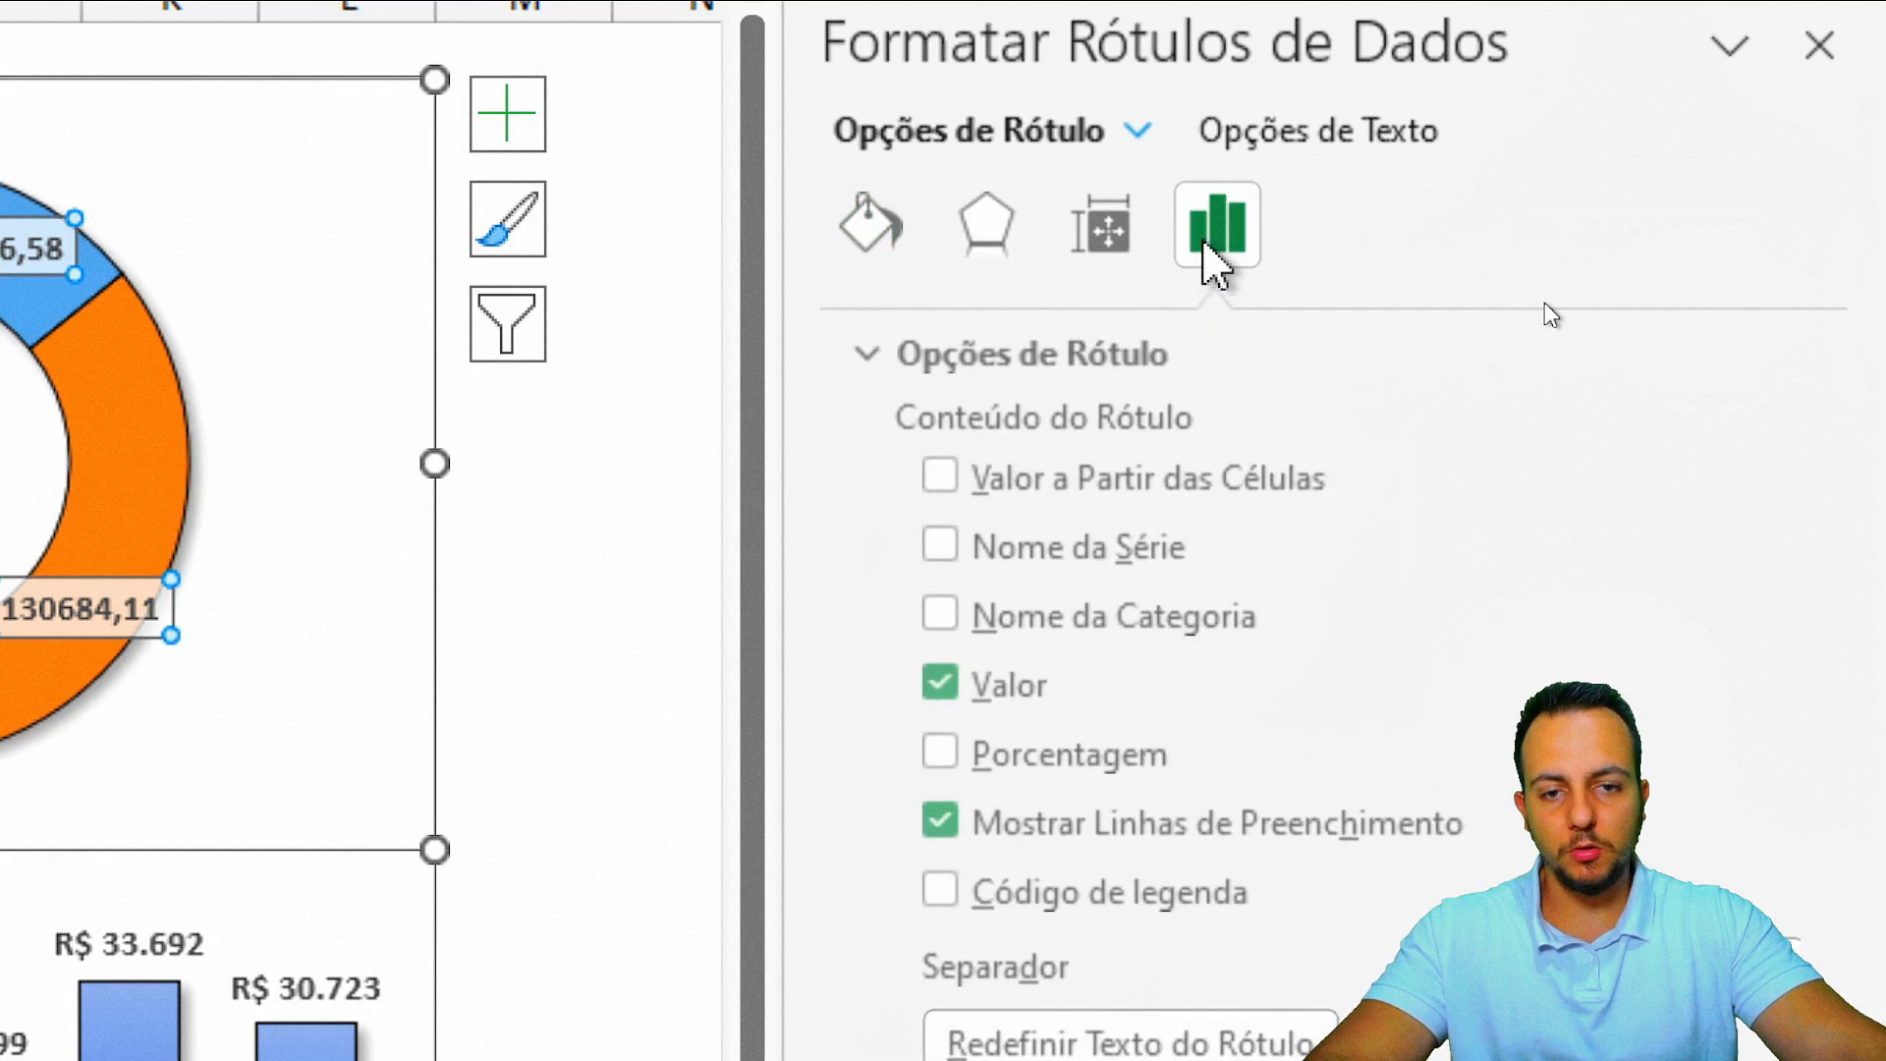
{"action": "left_click", "coordinate": [1027, 531]}
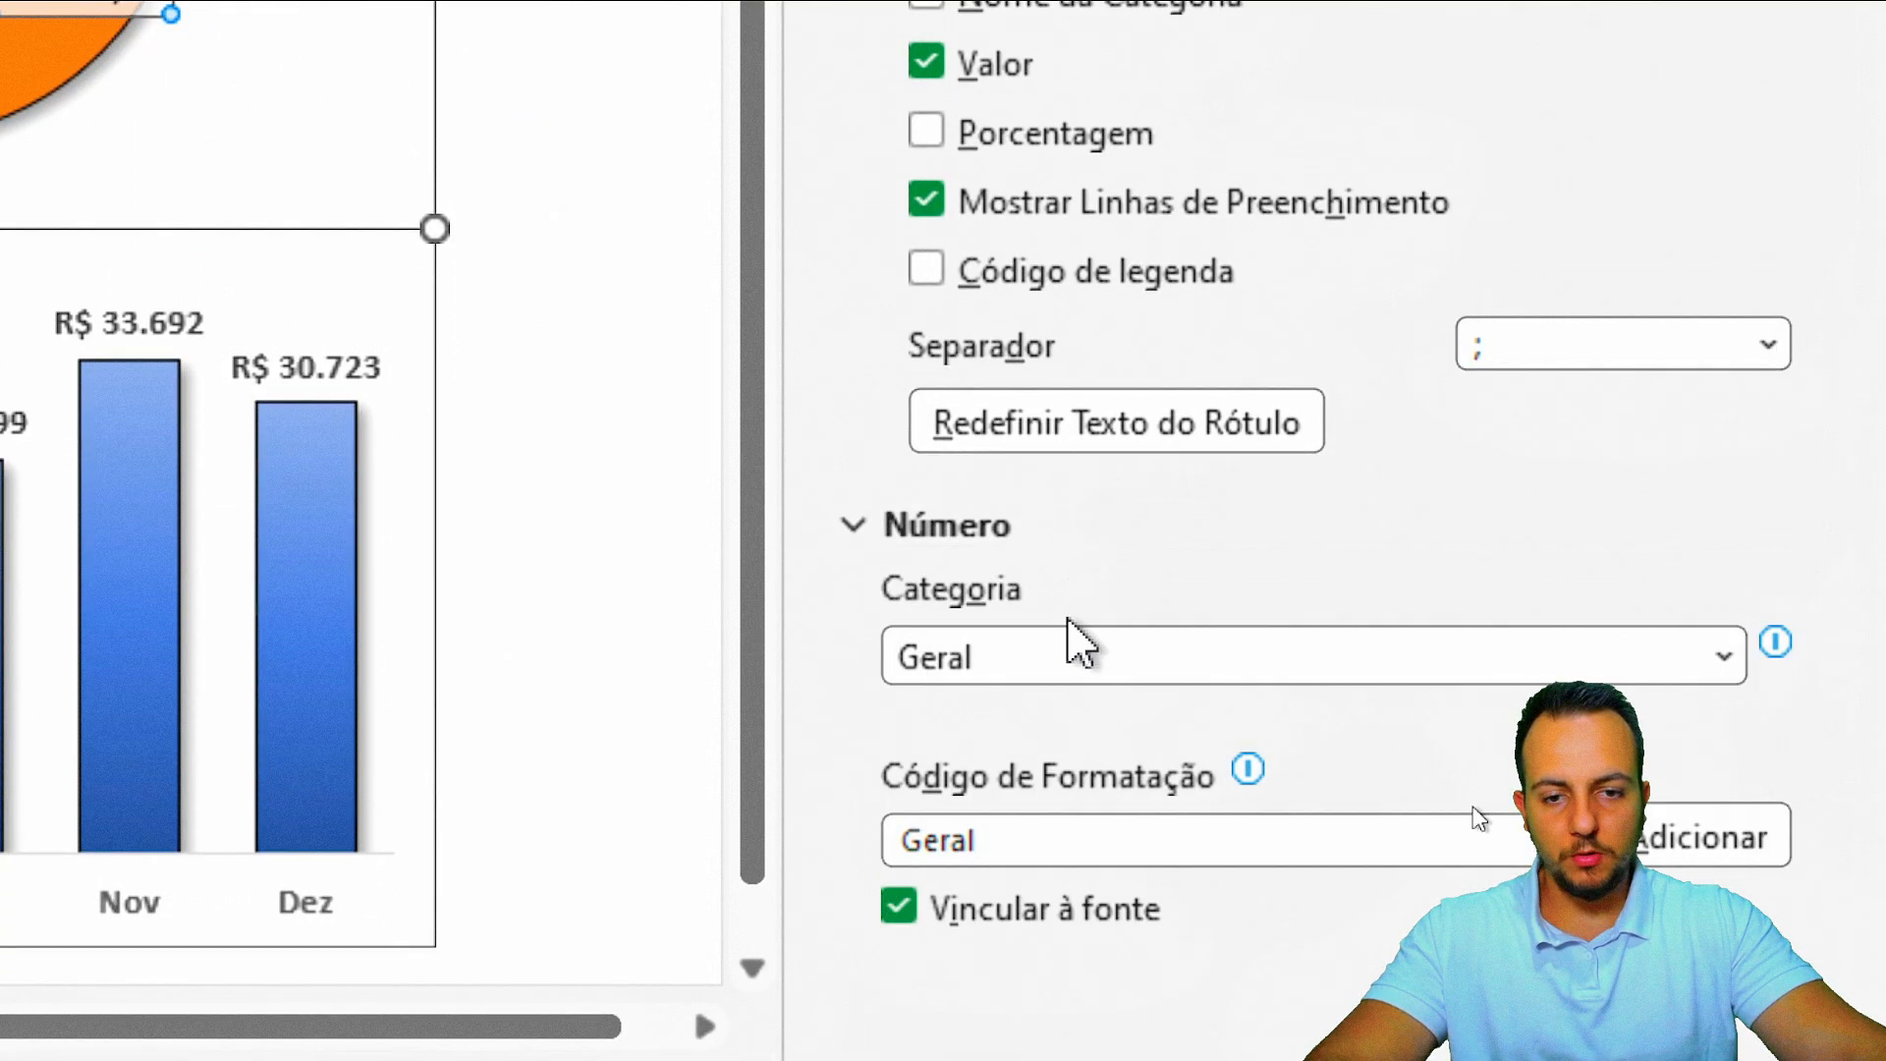
{"action": "left_click", "coordinate": [1081, 643]}
{"action": "left_click", "coordinate": [1140, 128]}
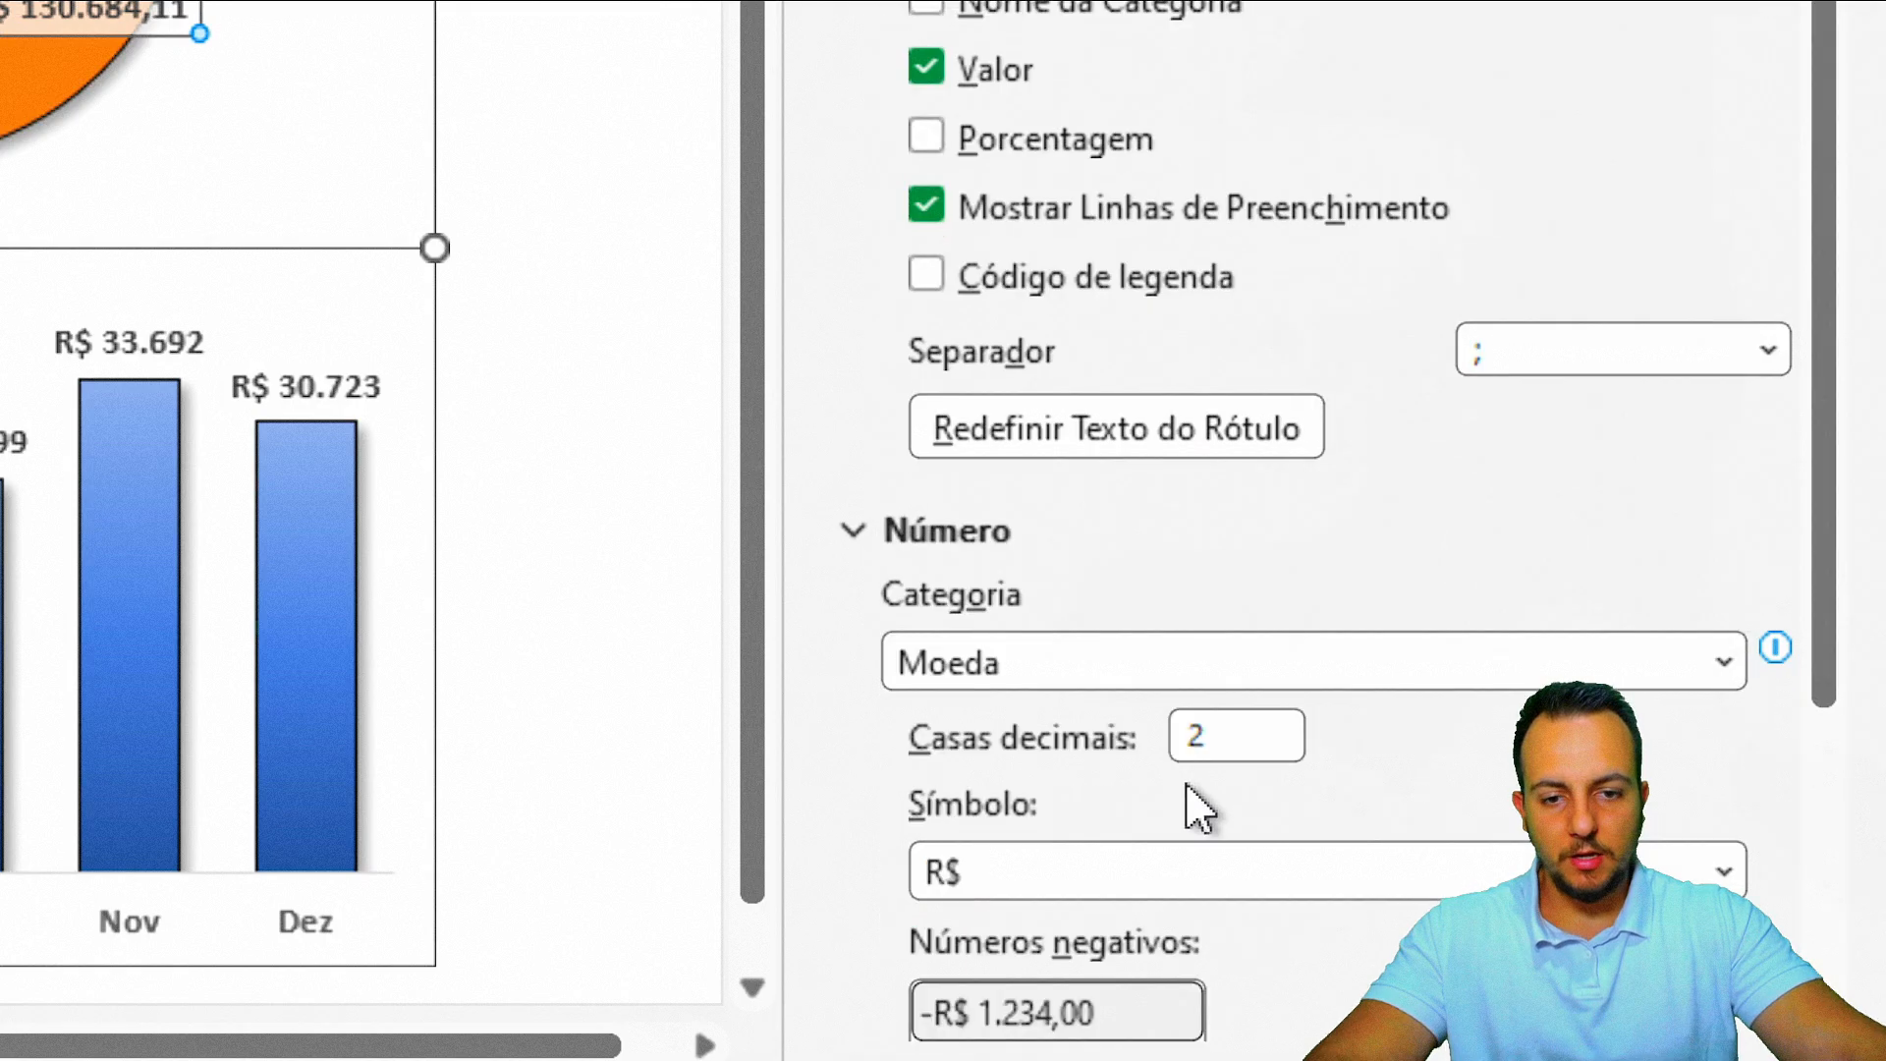
{"action": "left_click_drag", "start_coordinate": [1263, 738], "coordinate": [1087, 763]}
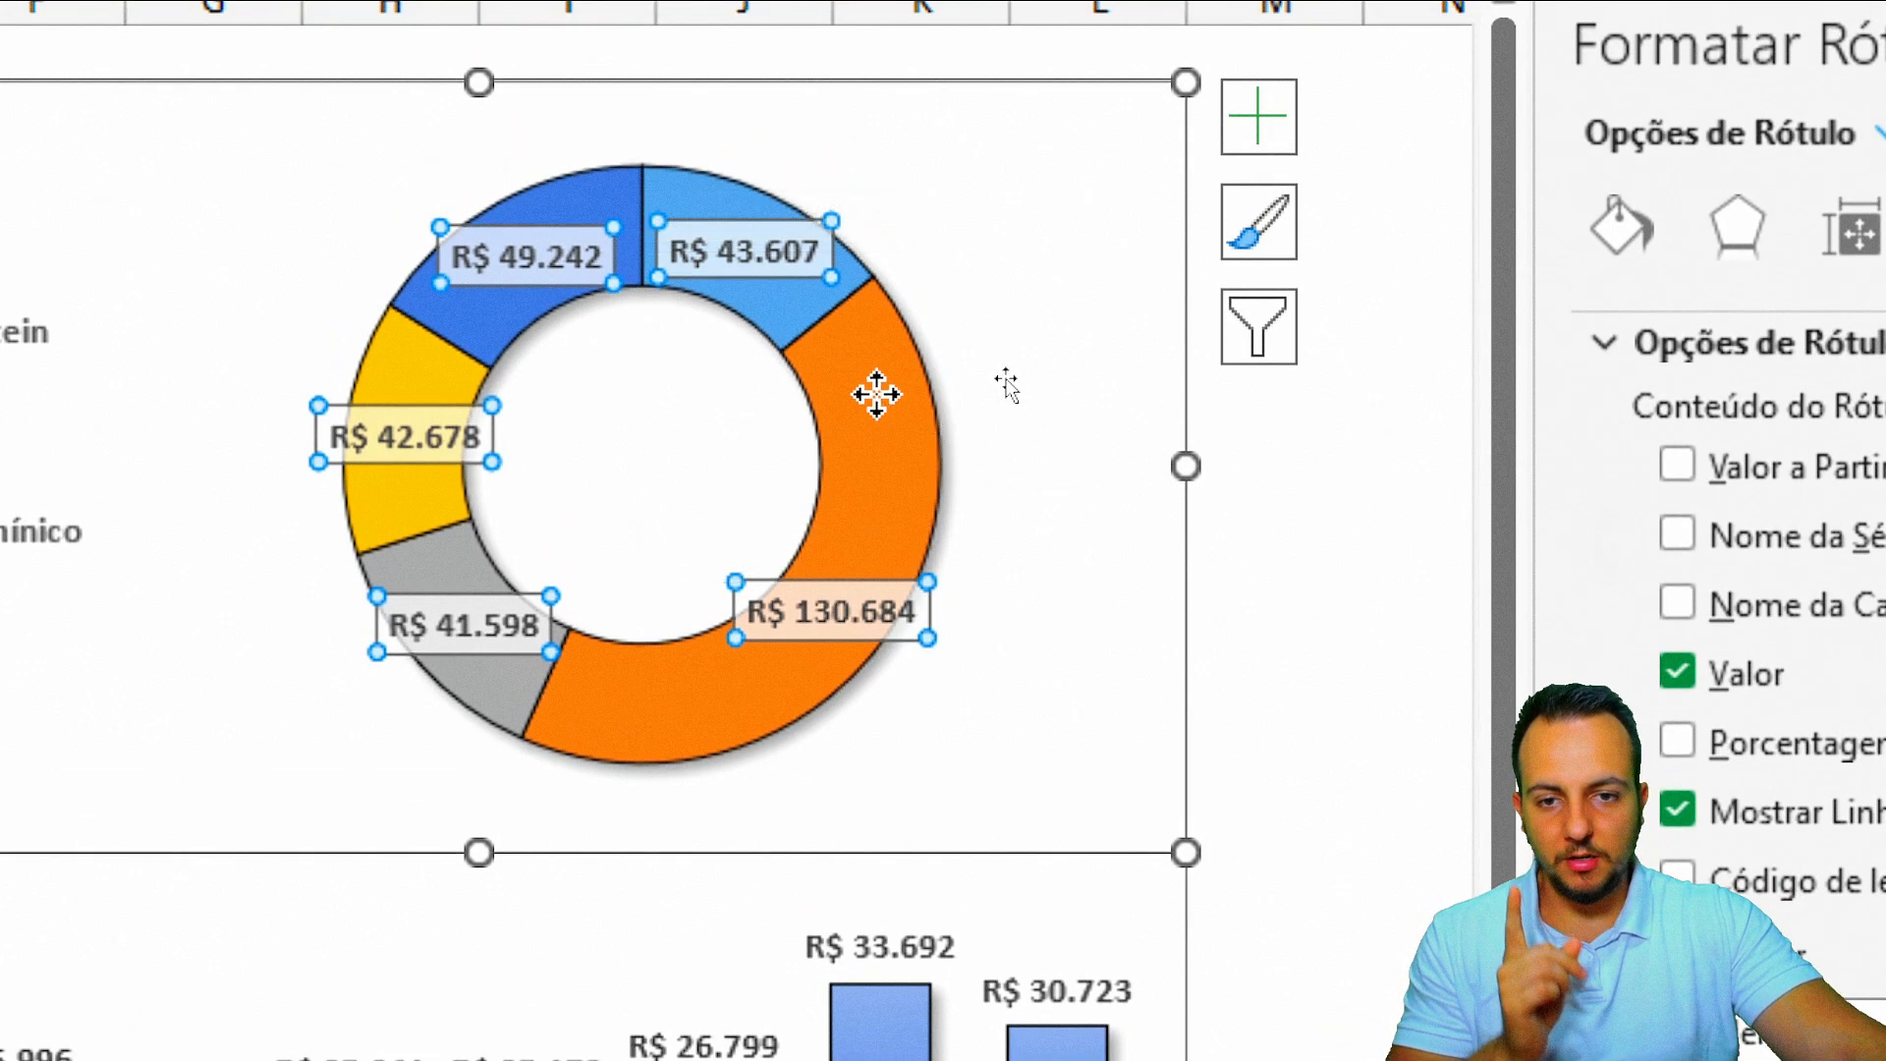
Step: Rotate the doughnut's first slice to 25°, separate the slices slightly with Explosão de Rosca, and deselect the chart
{"action": "left_click", "coordinate": [876, 354]}
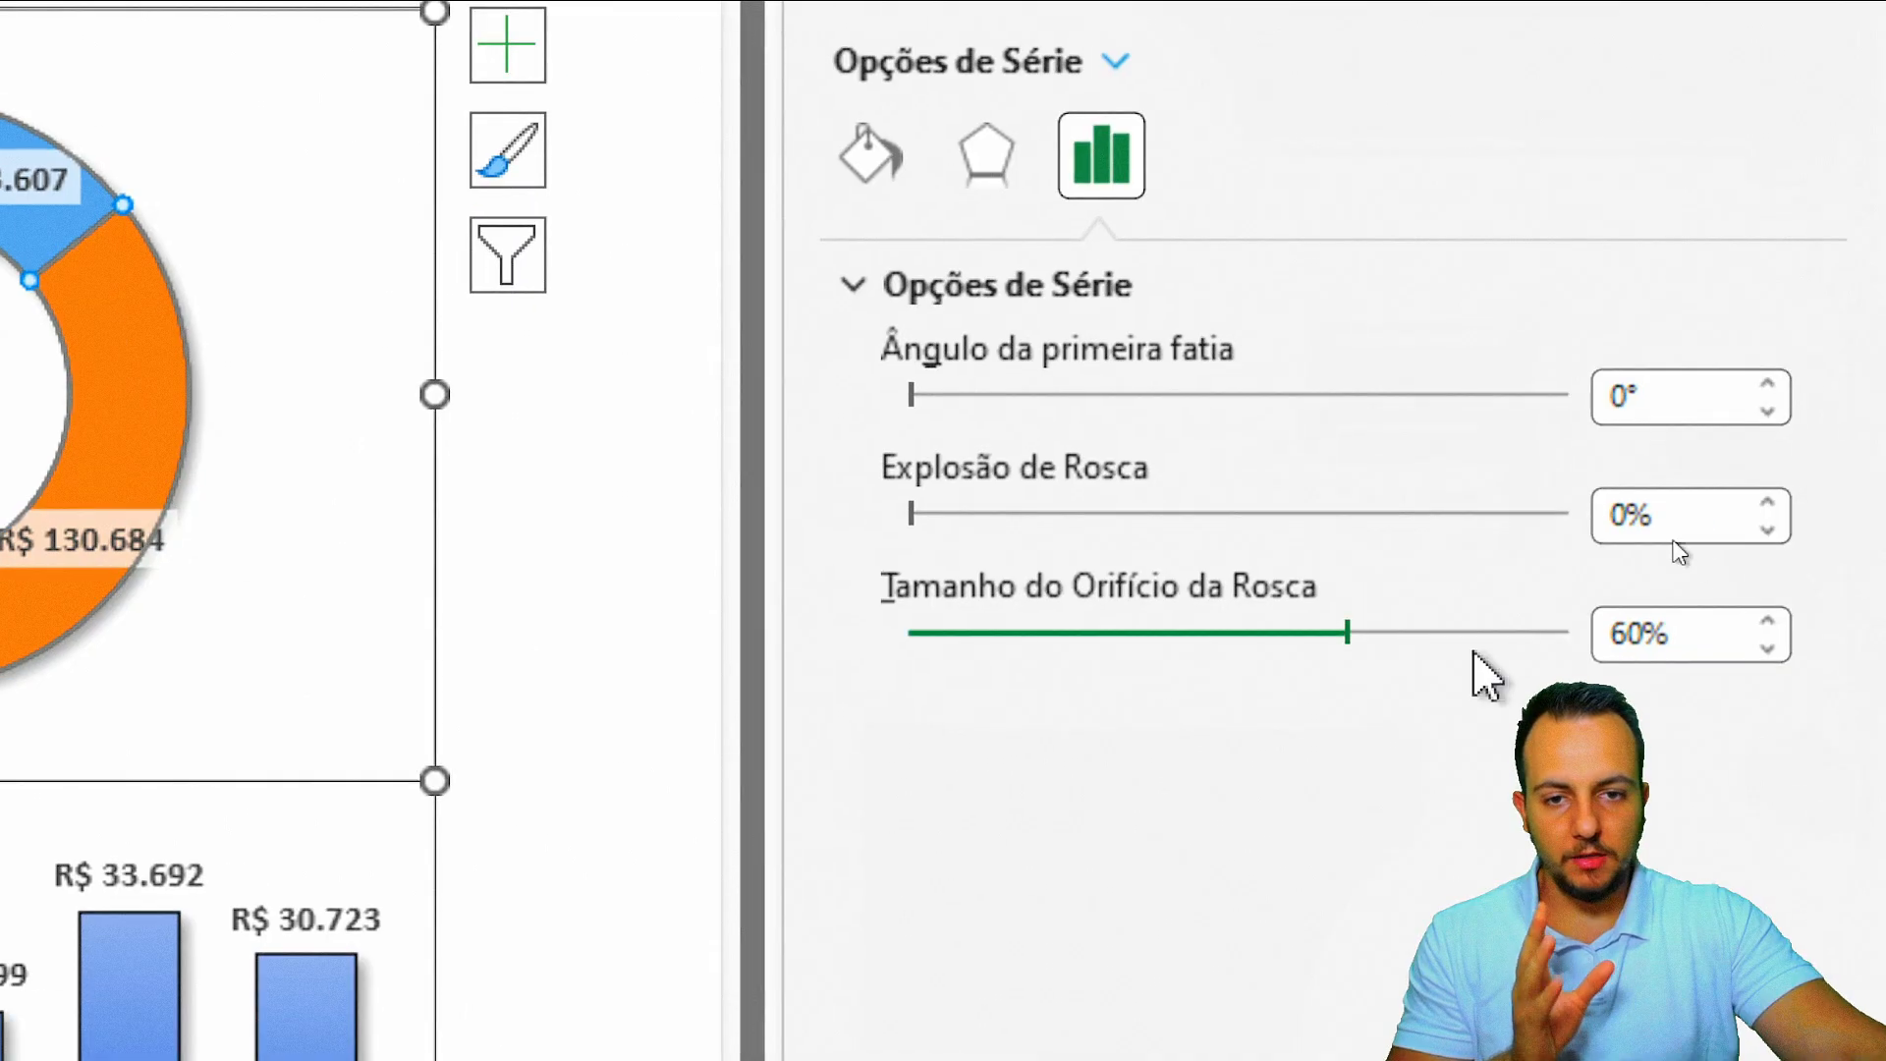
{"action": "left_click_drag", "start_coordinate": [1769, 386], "coordinate": [1768, 386]}
{"action": "left_click_drag", "start_coordinate": [1782, 498], "coordinate": [1779, 497]}
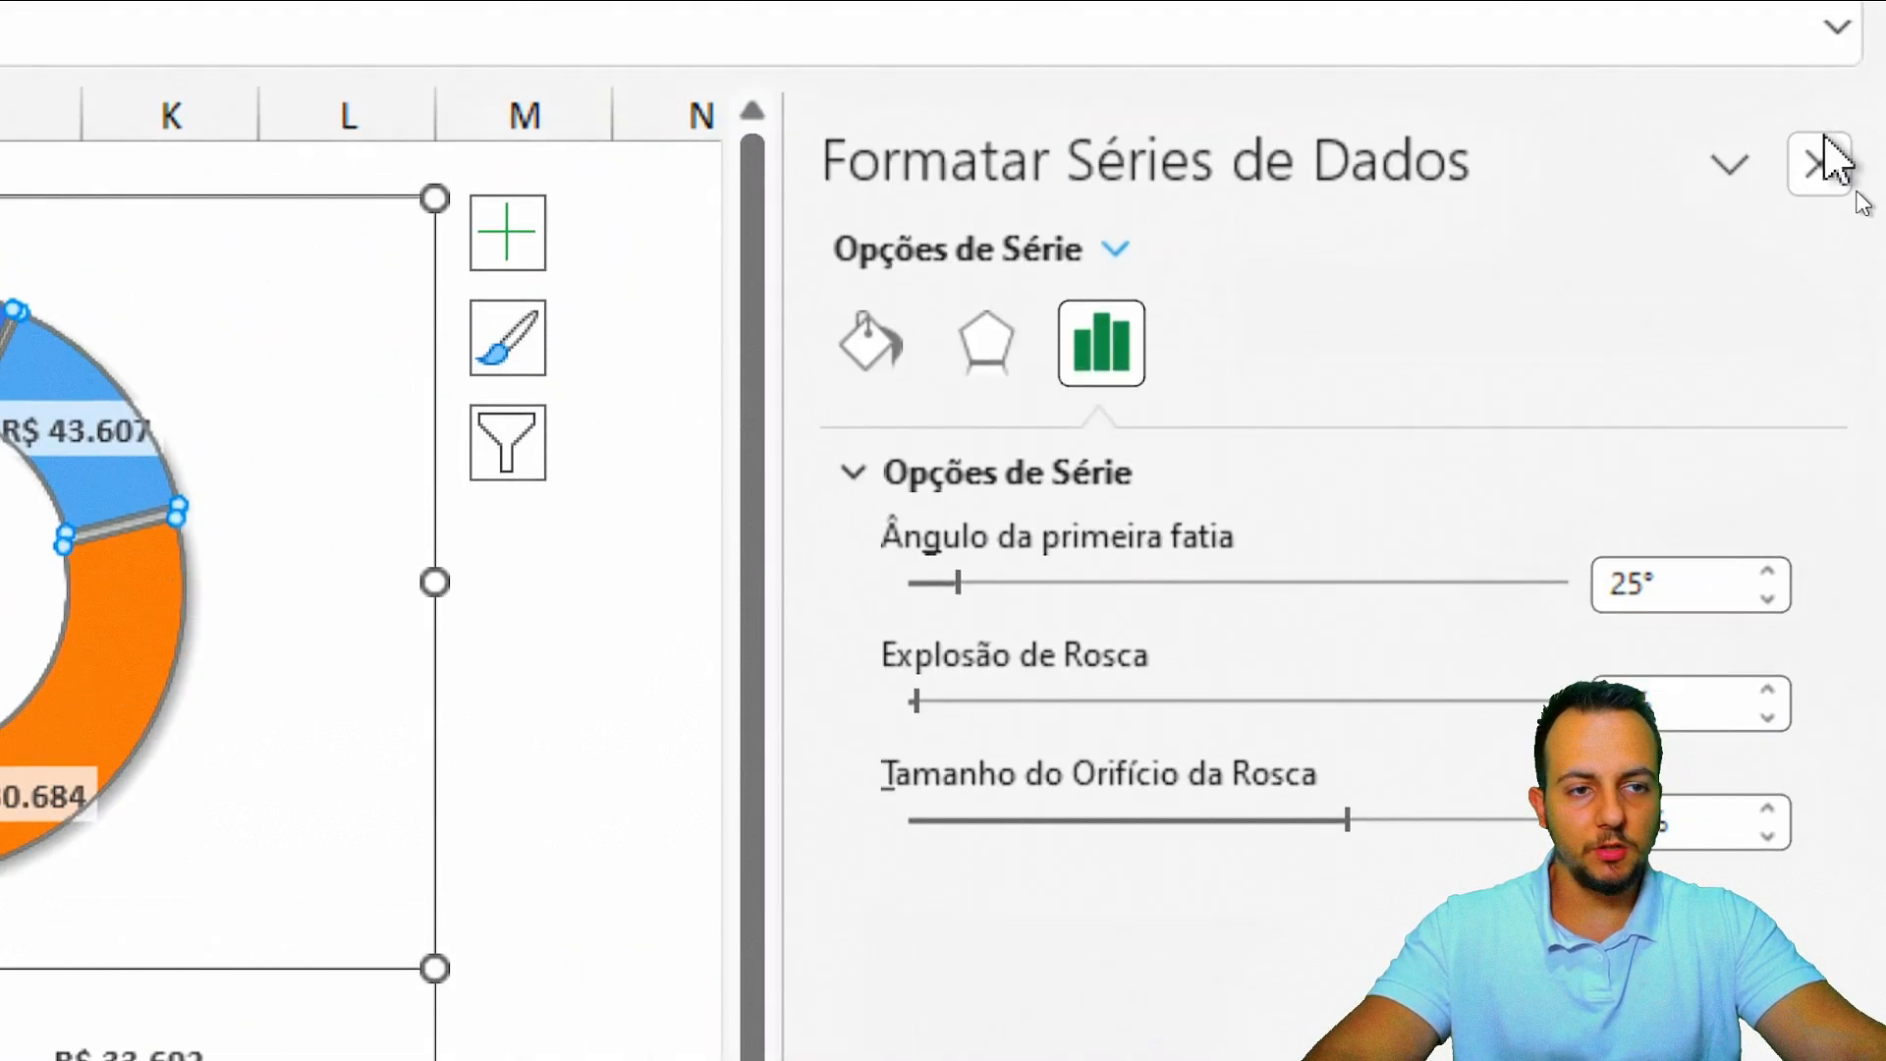
{"action": "left_click", "coordinate": [1819, 163]}
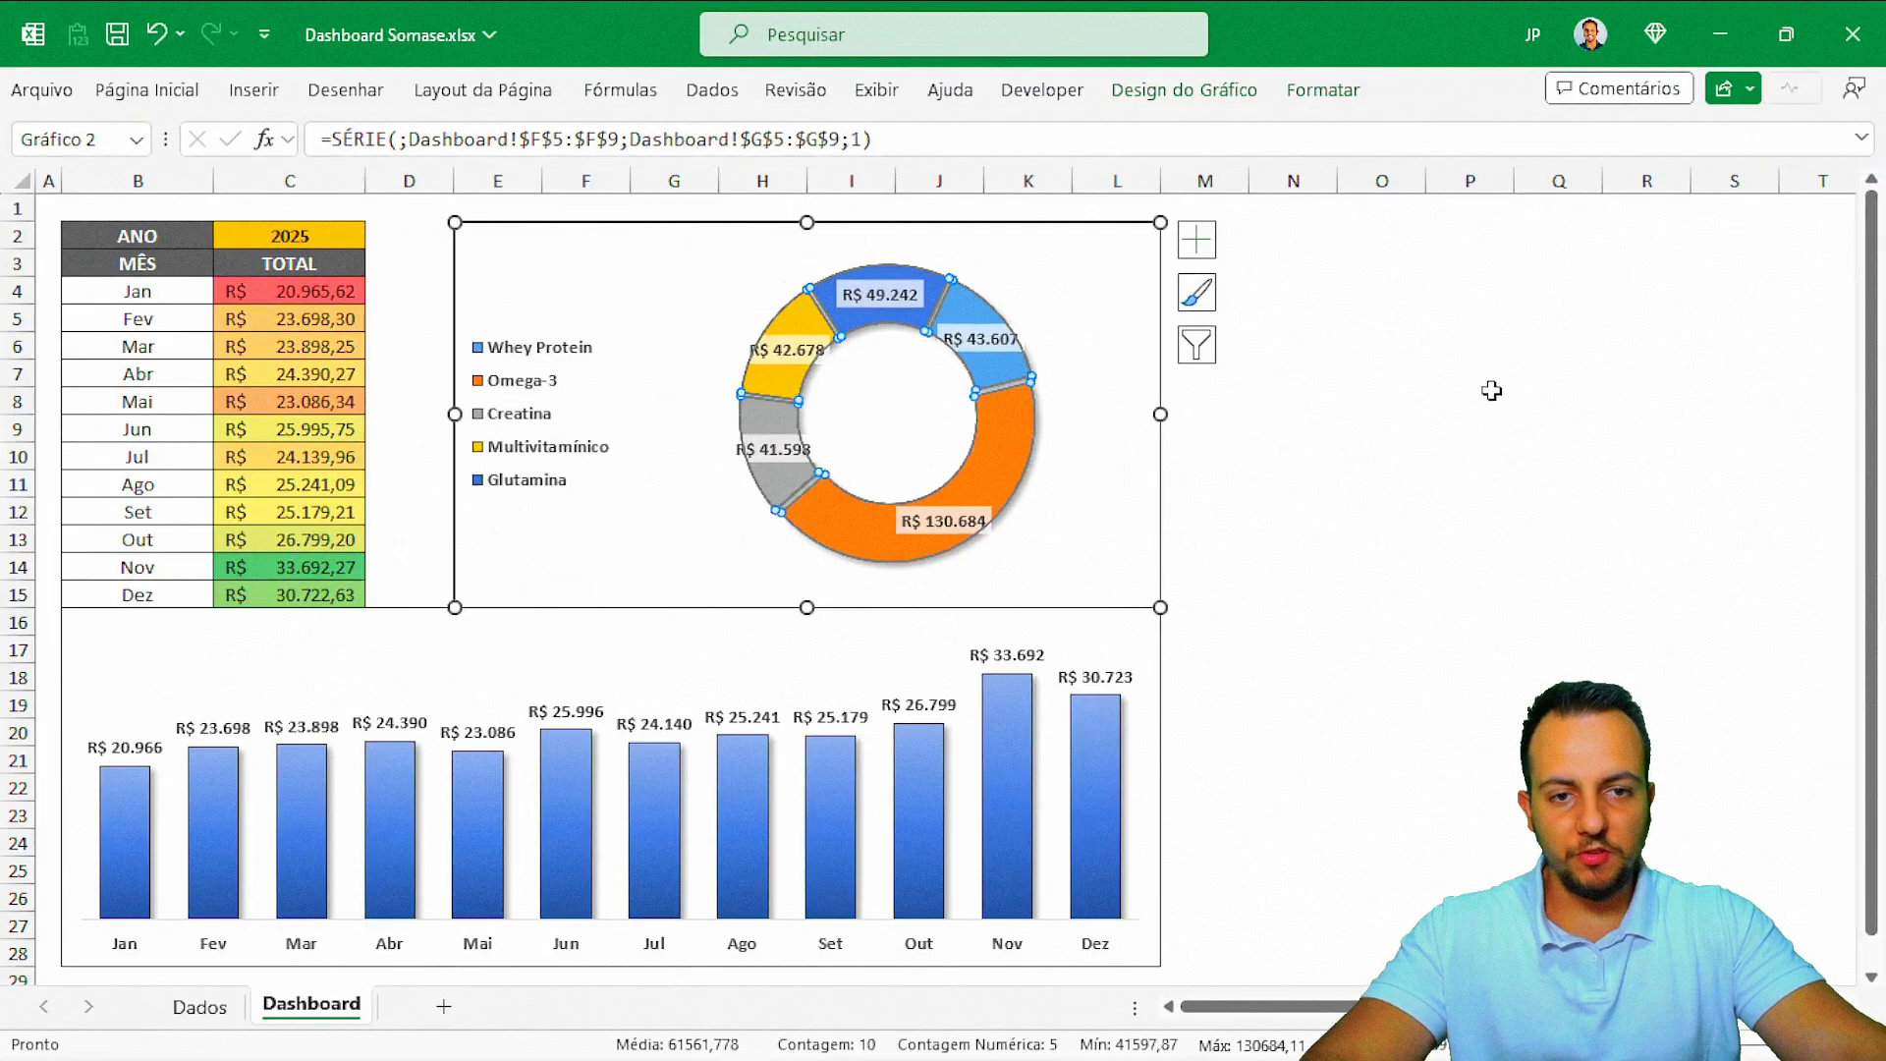
{"action": "left_click", "coordinate": [1474, 398]}
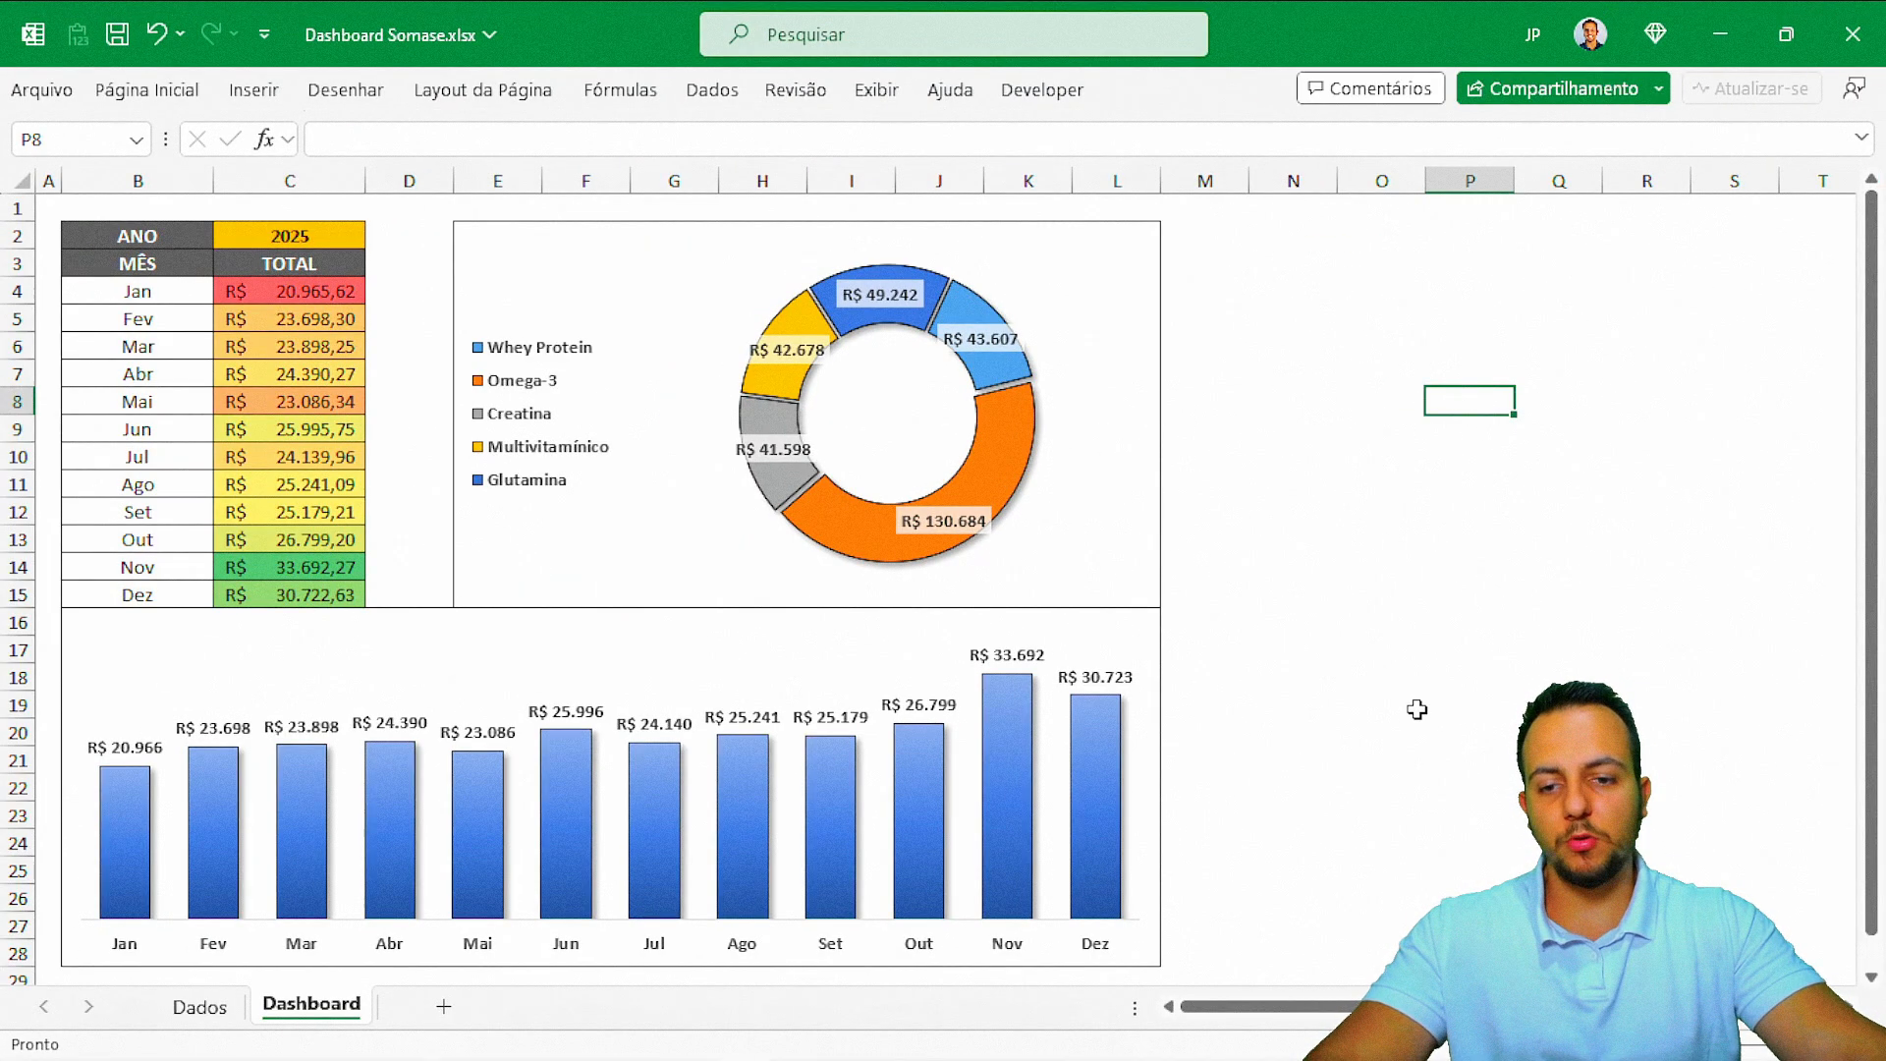